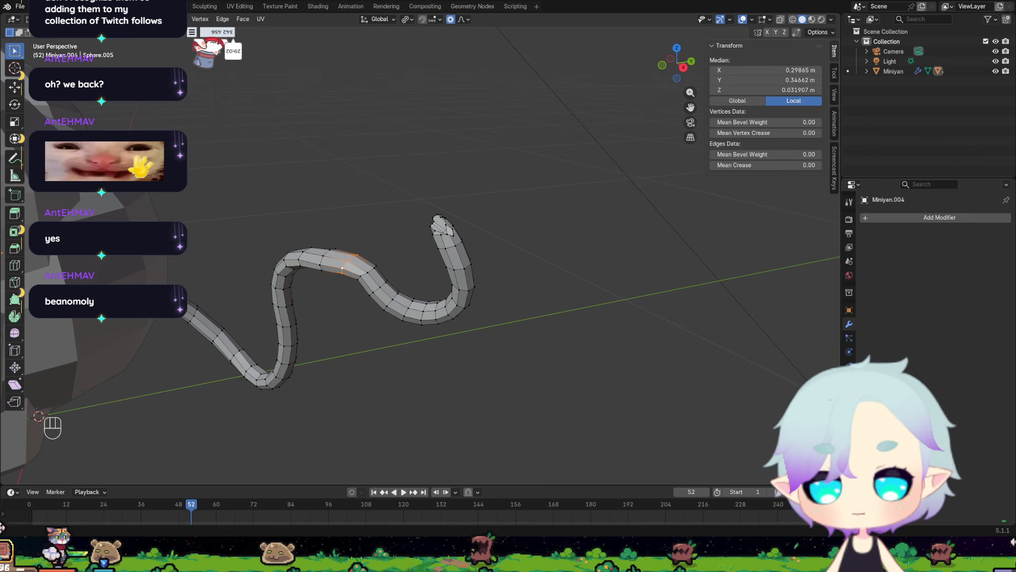
Deselect the tail mesh's vertices, return the tail to Object Mode and clear the object selection.
middle_click_drag(289, 260, 352, 268)
scroll(313, 269, "down", 5)
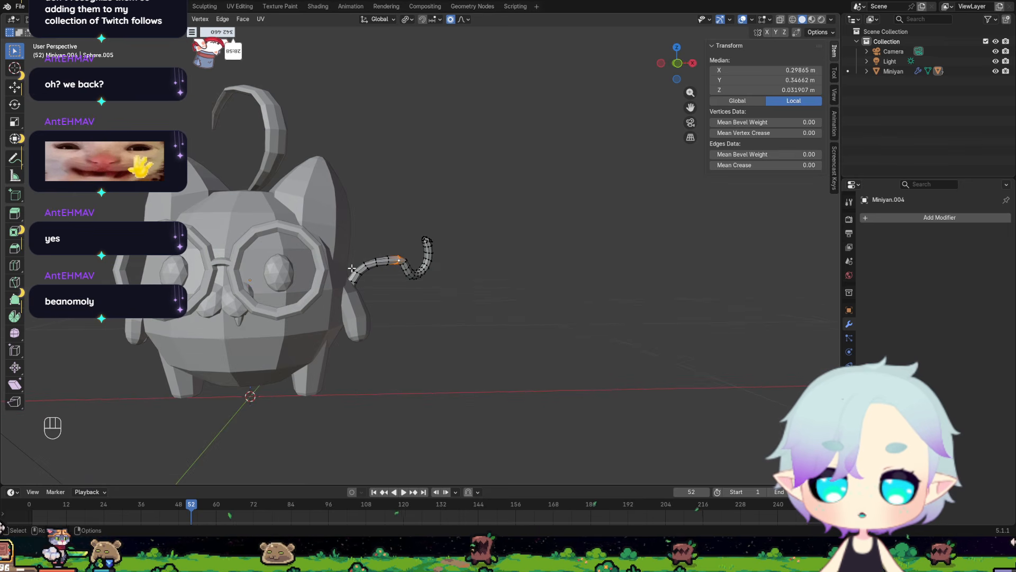
scroll(340, 269, "up", 5)
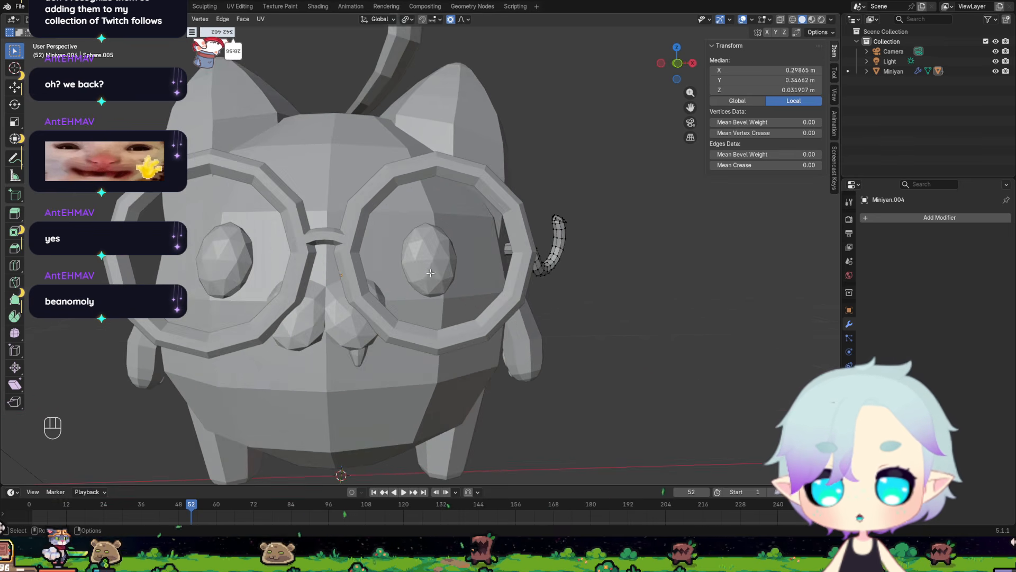
middle_click_drag(340, 269, 483, 287)
scroll(473, 284, "down", 3)
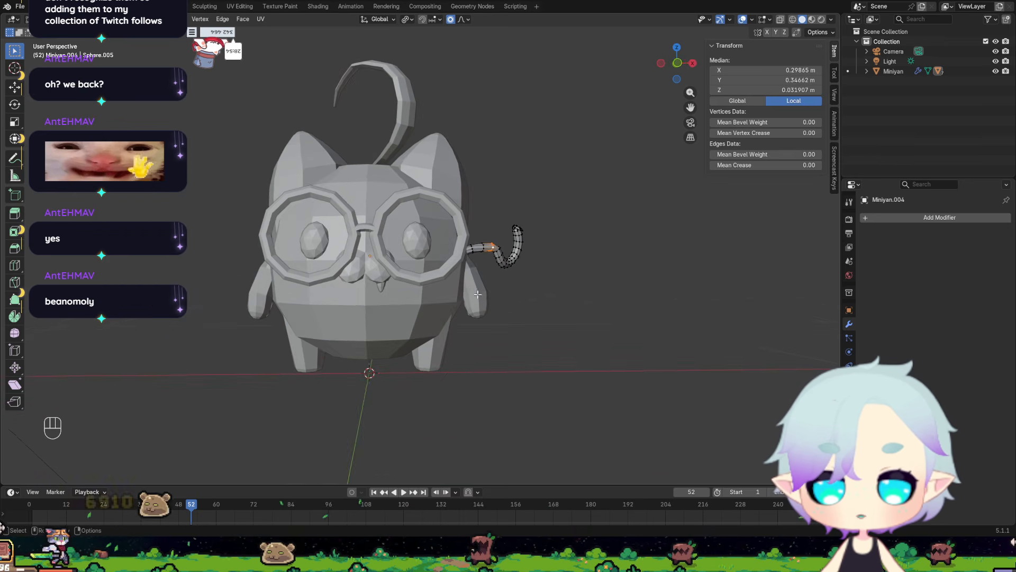
left_click(542, 298)
middle_click_drag(537, 311, 522, 312)
key("Tab")
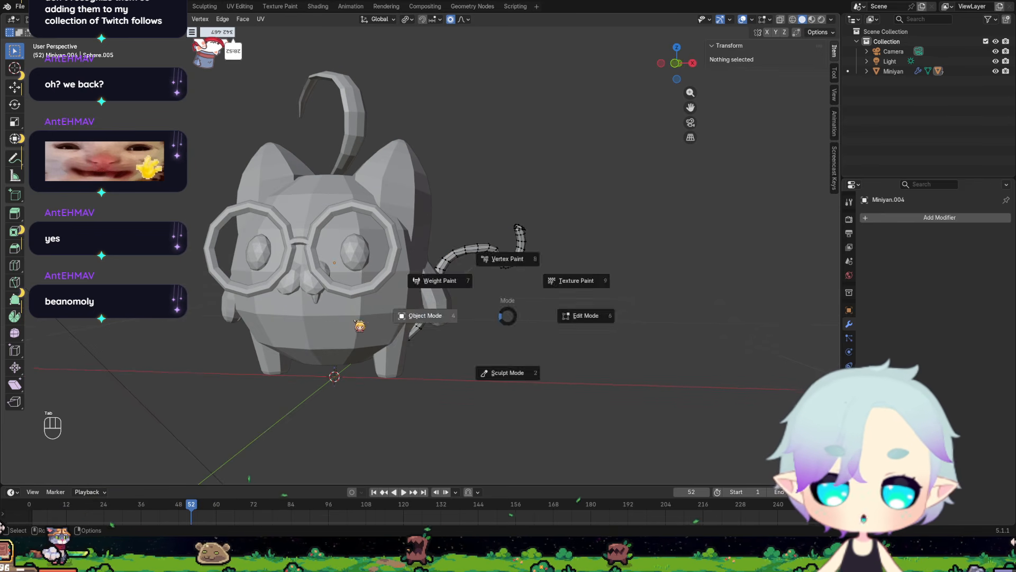
left_click(365, 325)
left_click(497, 338)
Examine the curved tail's shape and its attachment to the cat body from the side and front.
scroll(461, 359, "up", 2)
scroll(508, 356, "up", 4)
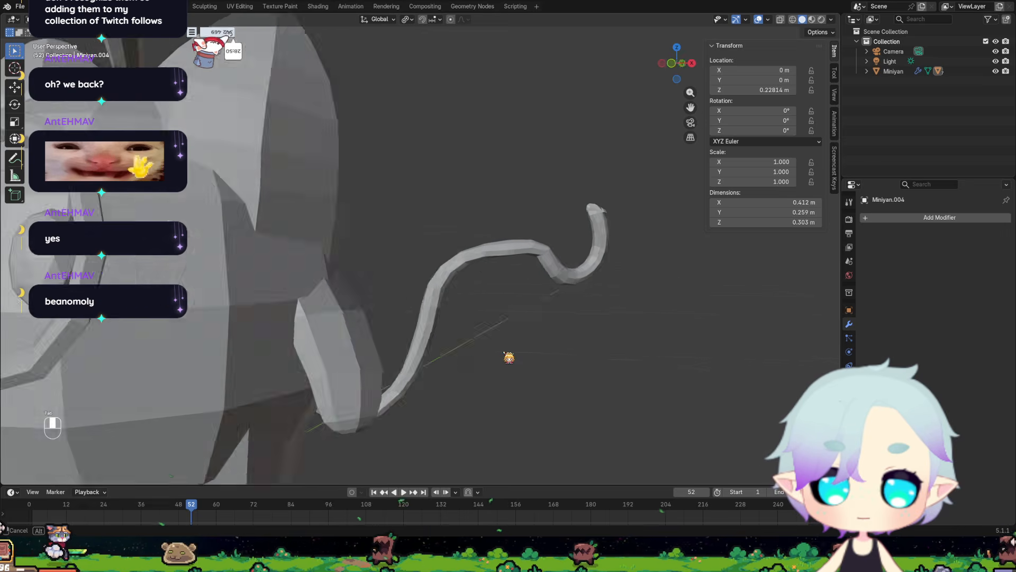
mouse_move(508, 356)
middle_mouse_down()
mouse_move(470, 358)
mouse_move(513, 347)
middle_mouse_up()
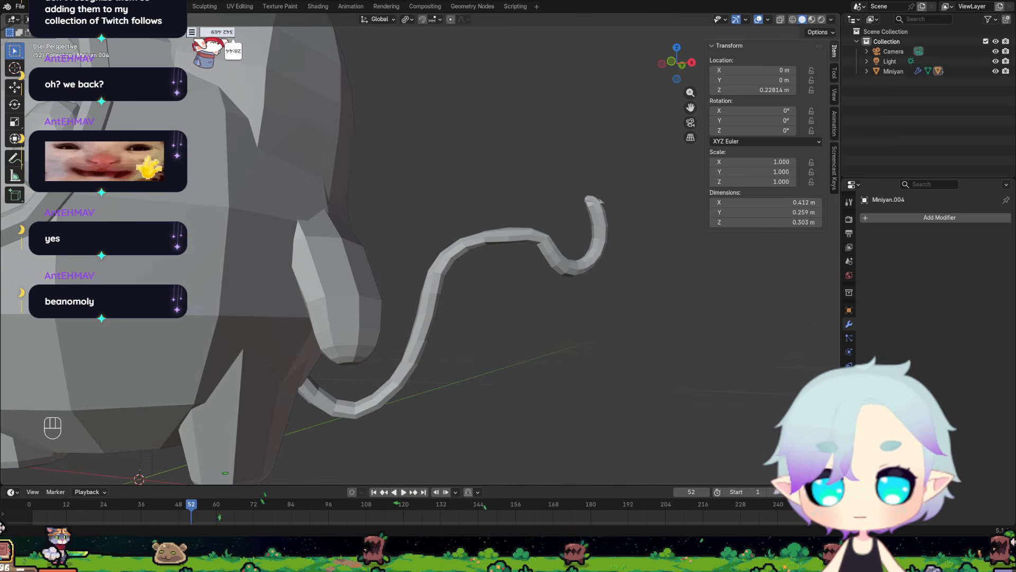
scroll(302, 320, "down", 4)
middle_click_drag(356, 316, 397, 319)
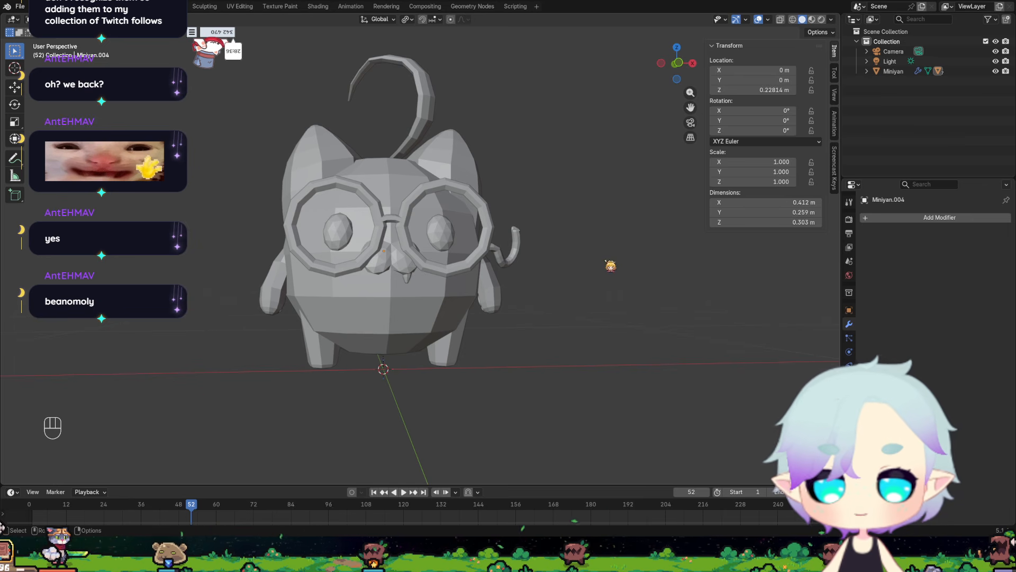
middle_click_drag(591, 272, 428, 345)
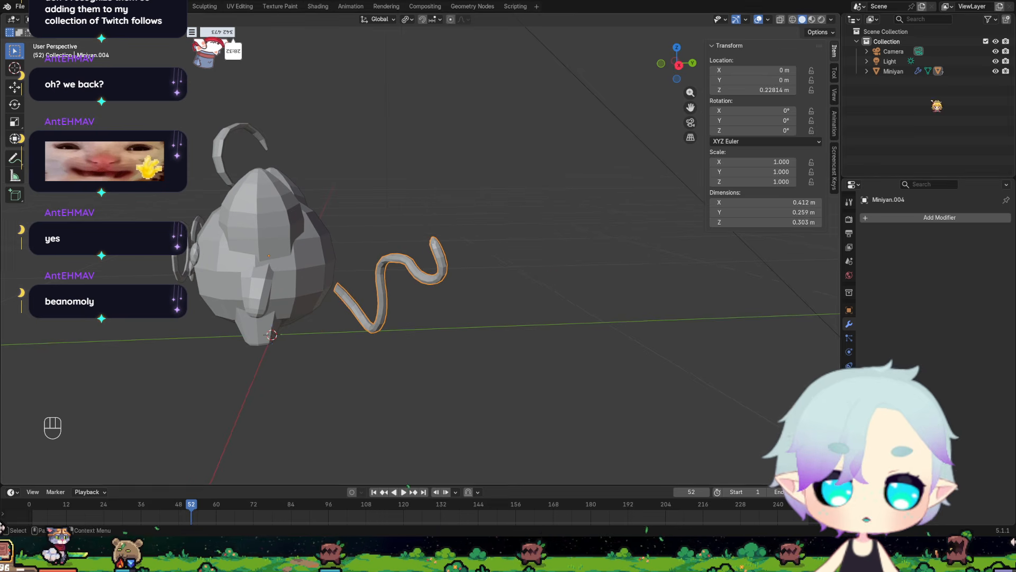
Expand the Miniyan object's hierarchy and select its child object Miniyan.005.
scroll(571, 281, "up", 2)
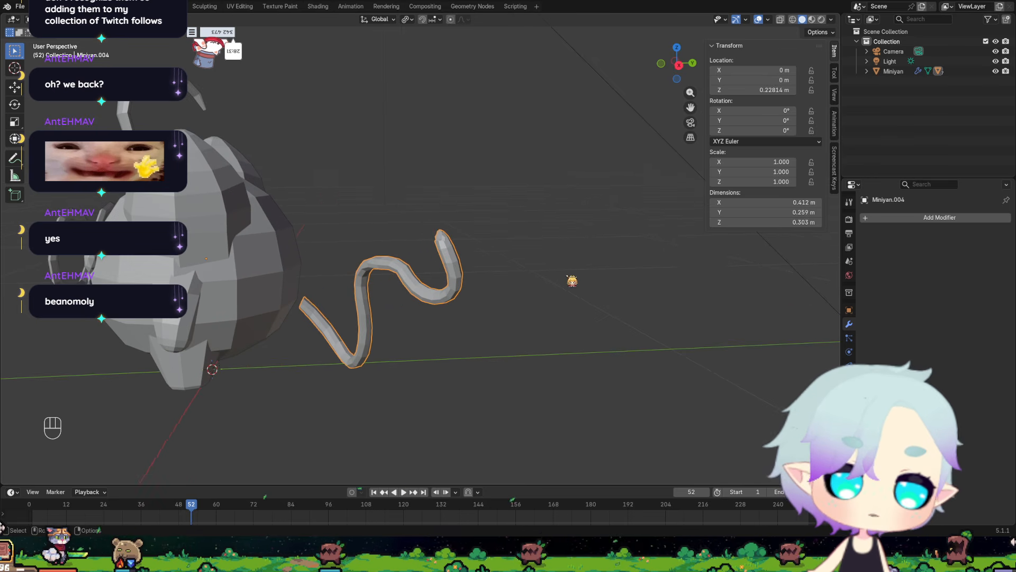
left_click(867, 72)
middle_click_drag(293, 322, 313, 304)
left_click(910, 160)
Examine the mirrored eyes from the front and side, showing the eye mesh in Edit Mode.
middle_click_drag(483, 257, 394, 253)
scroll(564, 248, "up", 5)
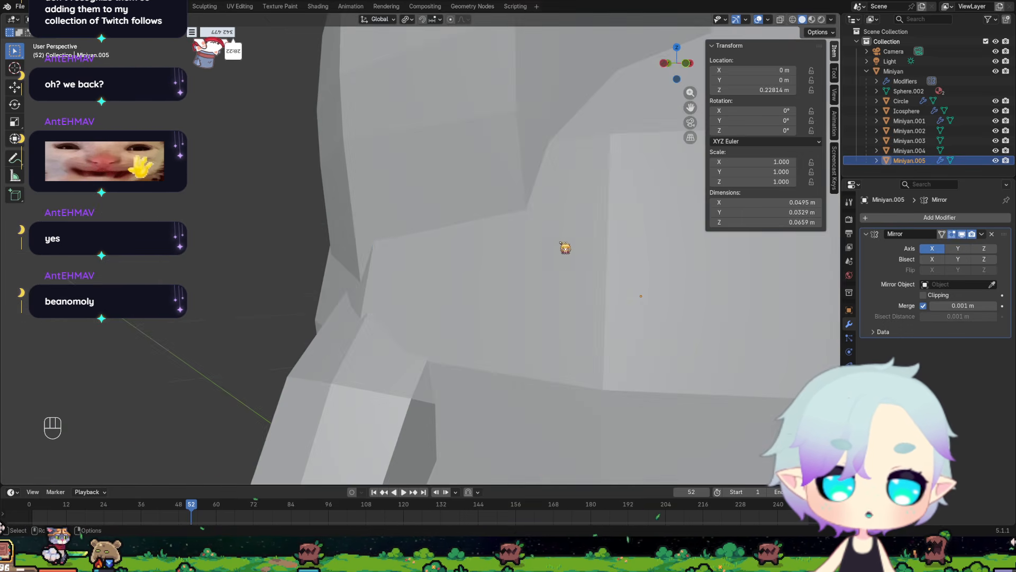
scroll(565, 247, "down", 3)
middle_click_drag(590, 251, 554, 254)
scroll(544, 257, "up", 4)
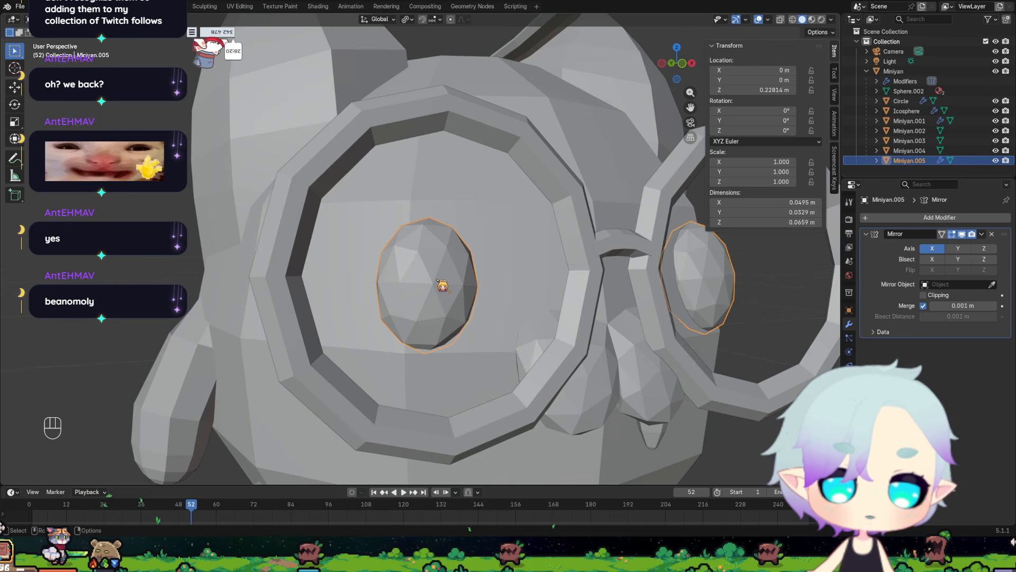
middle_click_drag(497, 273, 473, 275)
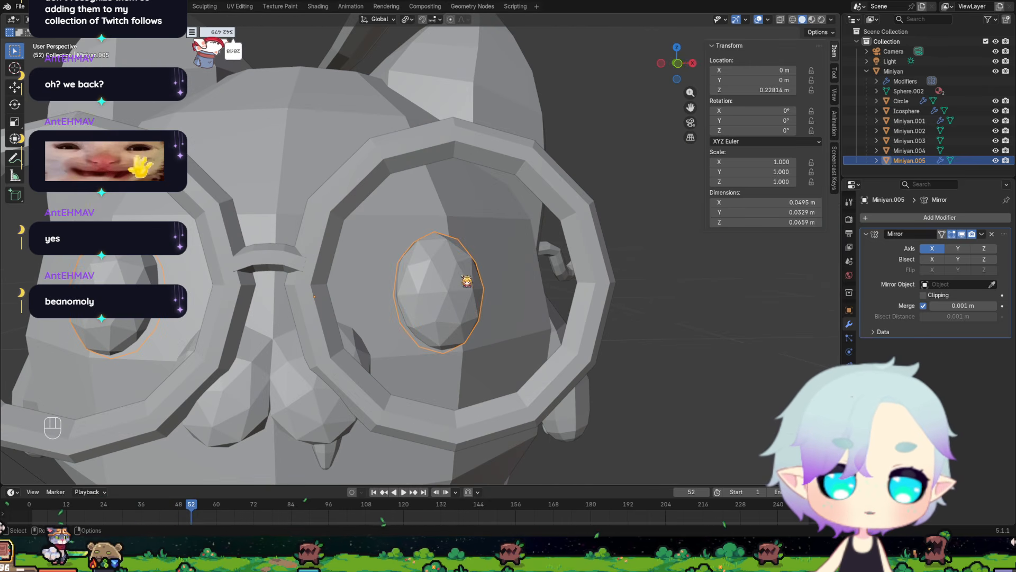
key("Tab")
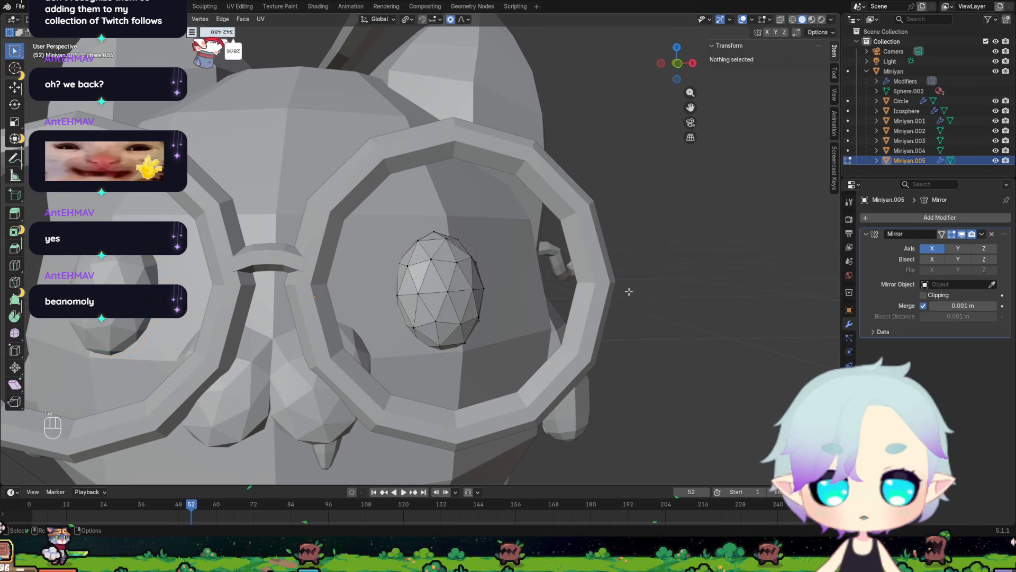
middle_click_drag(628, 290, 508, 296)
middle_click_drag(317, 297, 535, 269, "shift")
scroll(491, 285, "up", 5)
scroll(508, 281, "up", 3)
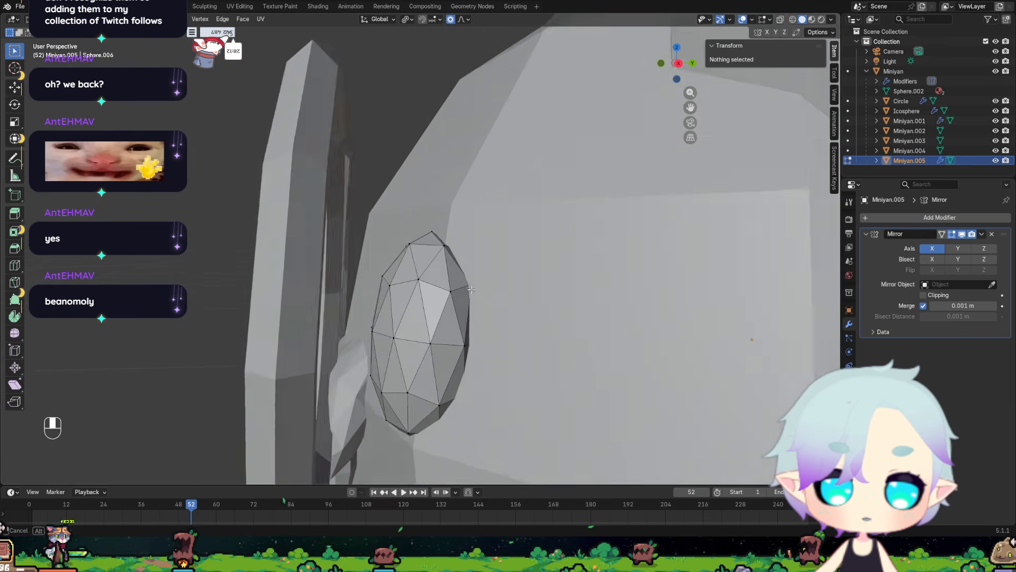
middle_click_drag(481, 288, 694, 245)
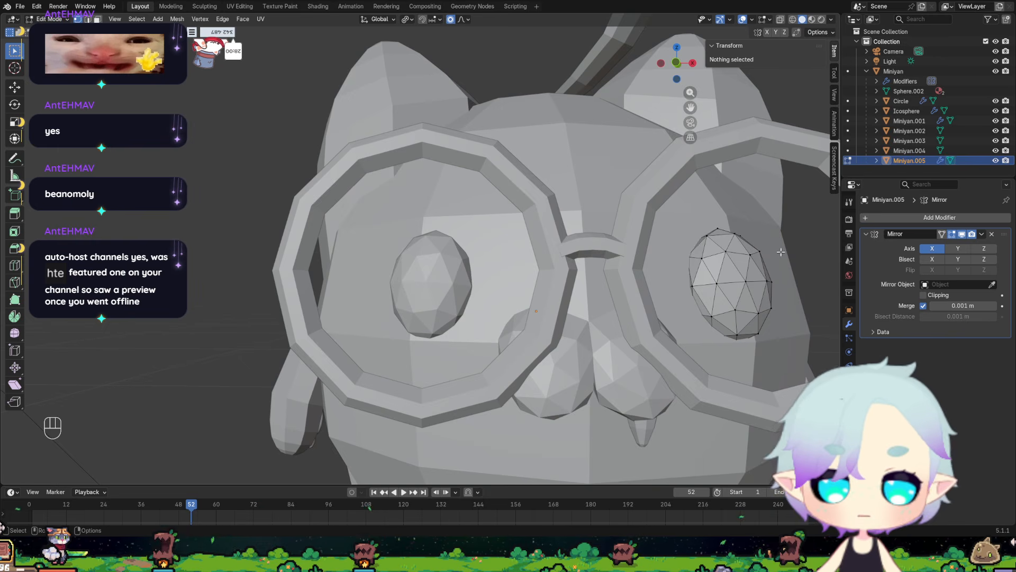
scroll(781, 252, "down", 3)
mouse_move(604, 286)
middle_mouse_down()
mouse_move(535, 286)
mouse_move(602, 290)
middle_mouse_up()
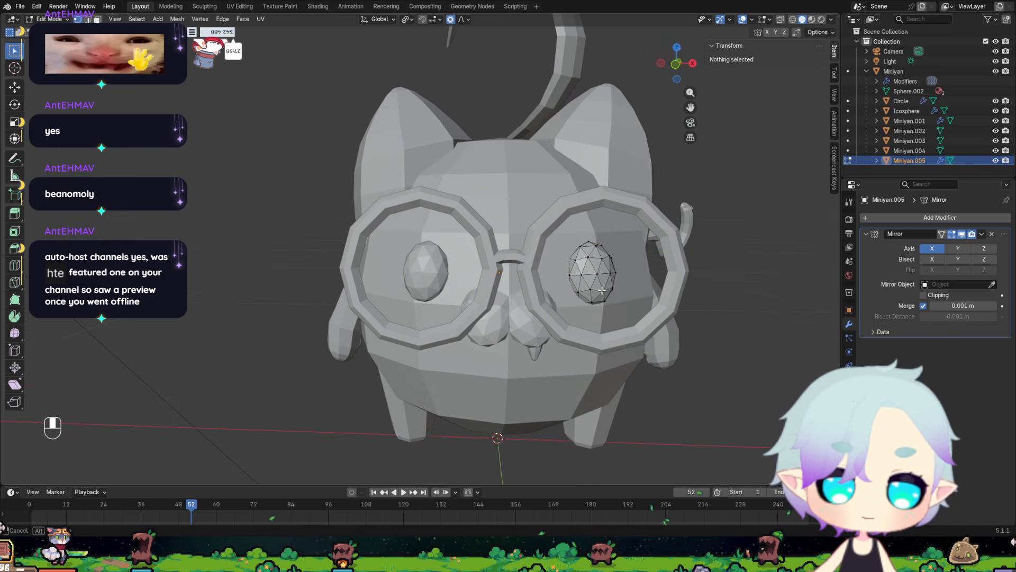
Return the eyes to Object Mode and select the cat's body.
key("Tab")
left_click(530, 342)
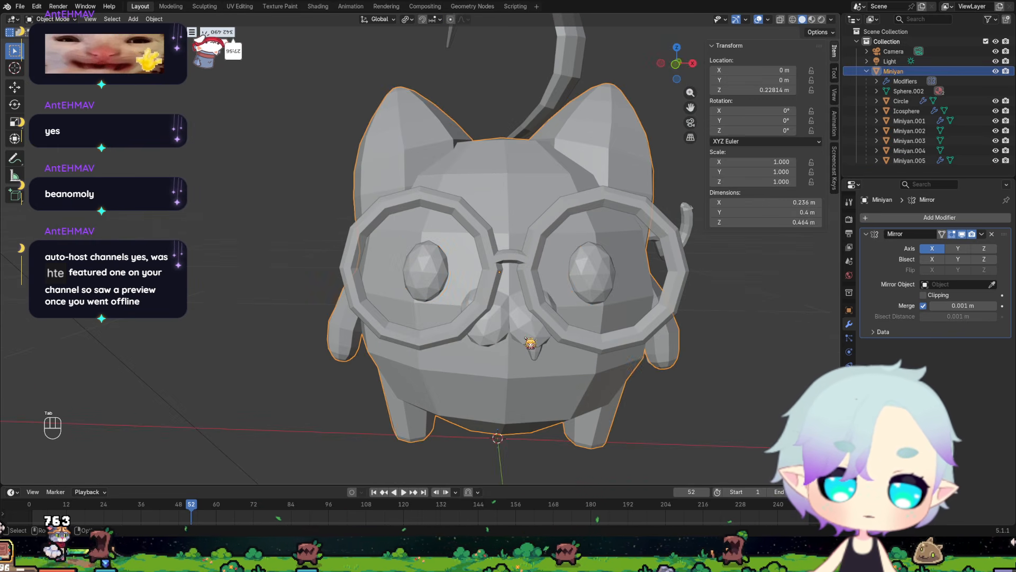
middle_click_drag(529, 343, 422, 281)
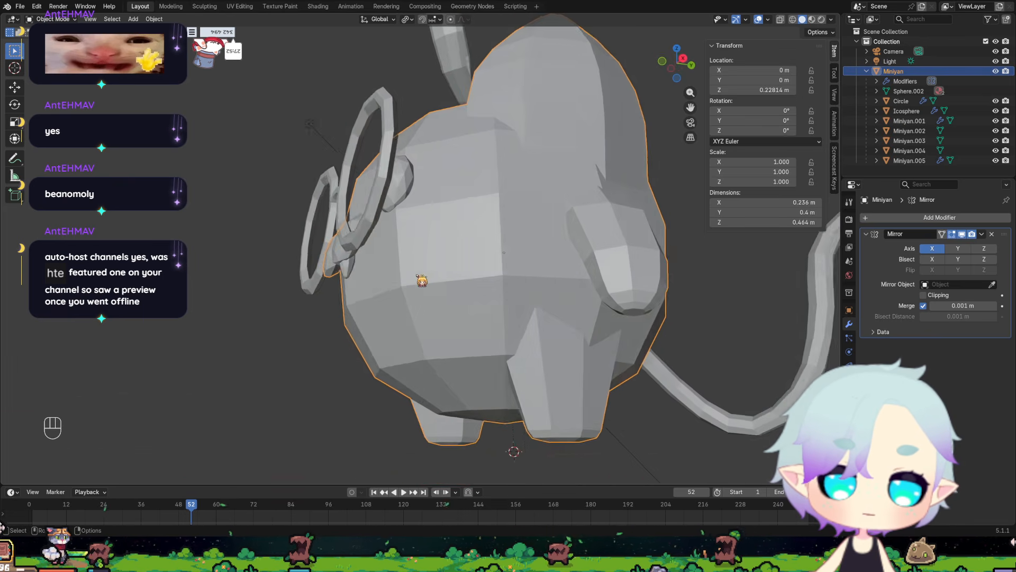
Select the small fang under the muzzle and check its mesh in Edit Mode before returning to Object Mode.
scroll(422, 280, "up", 5)
left_click(252, 292)
key("Tab")
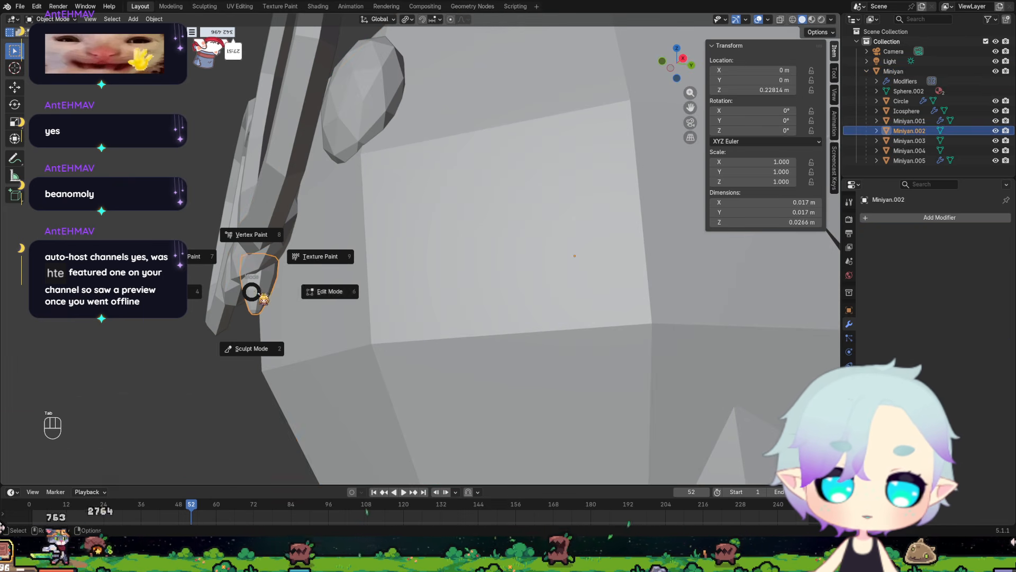
left_click(402, 300)
left_click(189, 318)
key("Tab")
left_click(107, 327)
Select the paw pads on the cat's arms and apply Shade Flat to them.
middle_click_drag(267, 319, 360, 278)
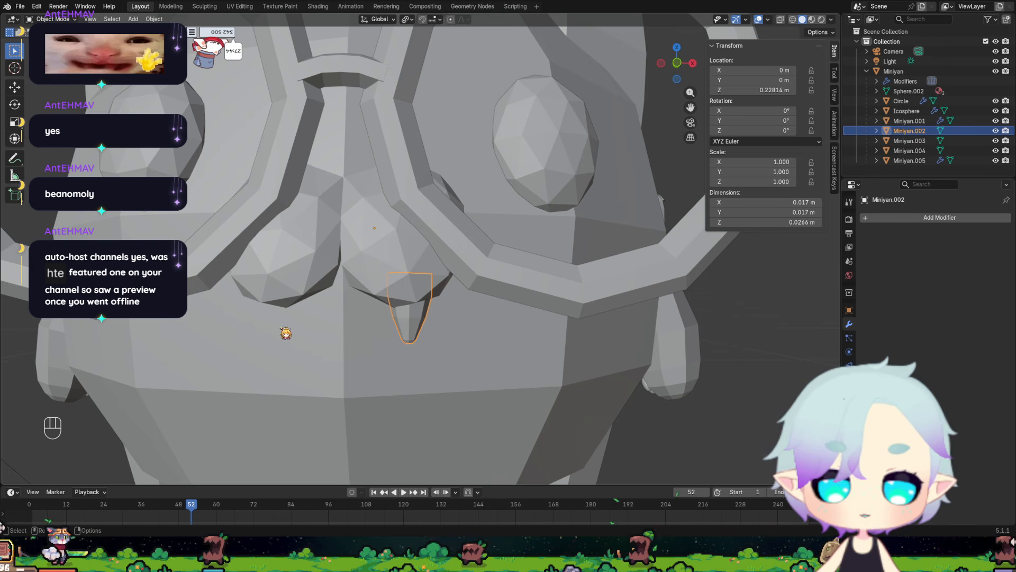
scroll(282, 328, "down", 4)
scroll(401, 252, "down", 3)
middle_click_drag(420, 276, 315, 265)
scroll(328, 263, "up", 5)
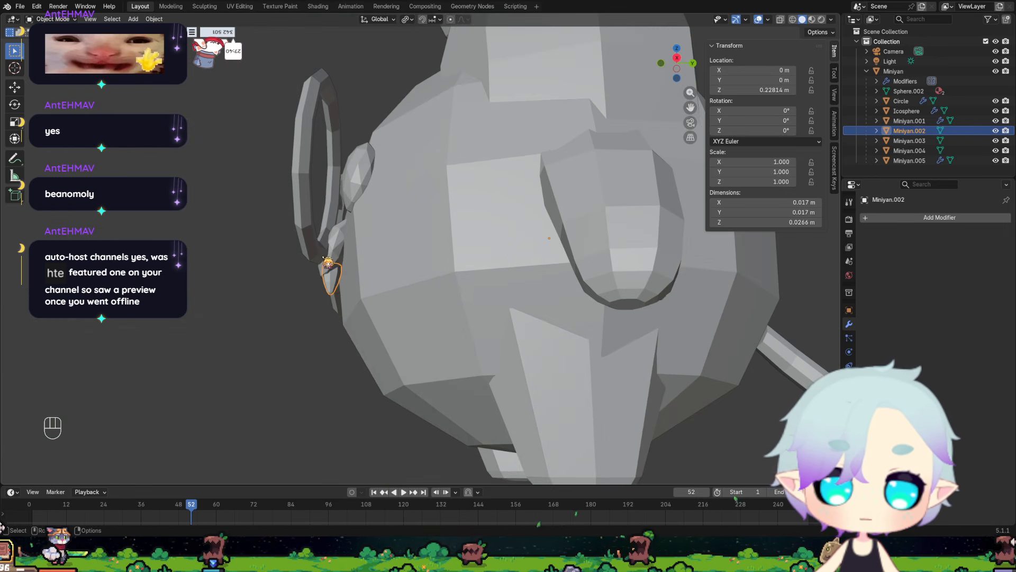
middle_click_drag(428, 276, 345, 278)
middle_click_drag(345, 278, 465, 245)
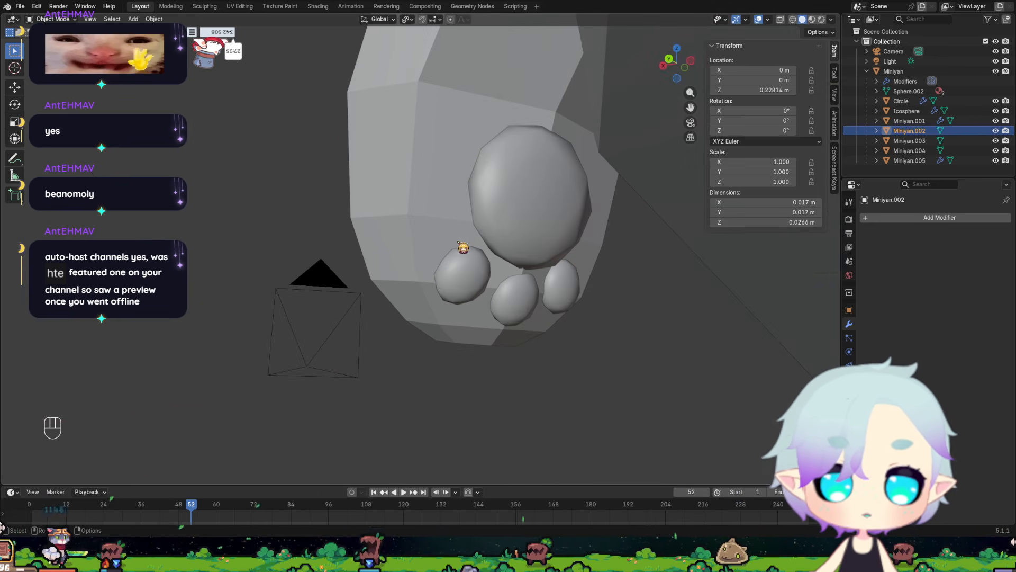
left_click(499, 222)
right_click(502, 222)
left_click(471, 237)
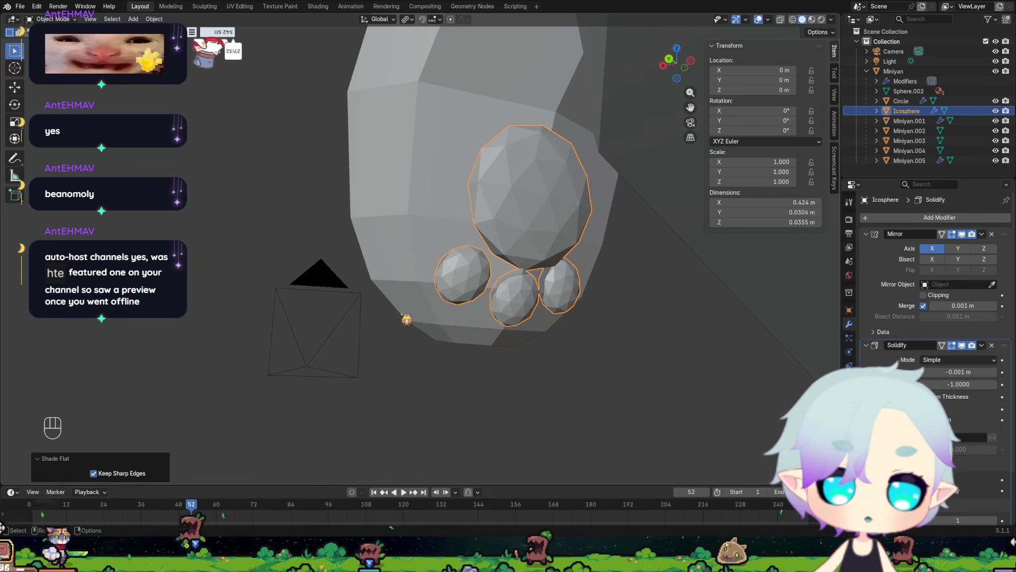
Examine the paw pads, arms, legs and whole character from below and from the front.
middle_click_drag(531, 315, 512, 299)
scroll(464, 243, "down", 5)
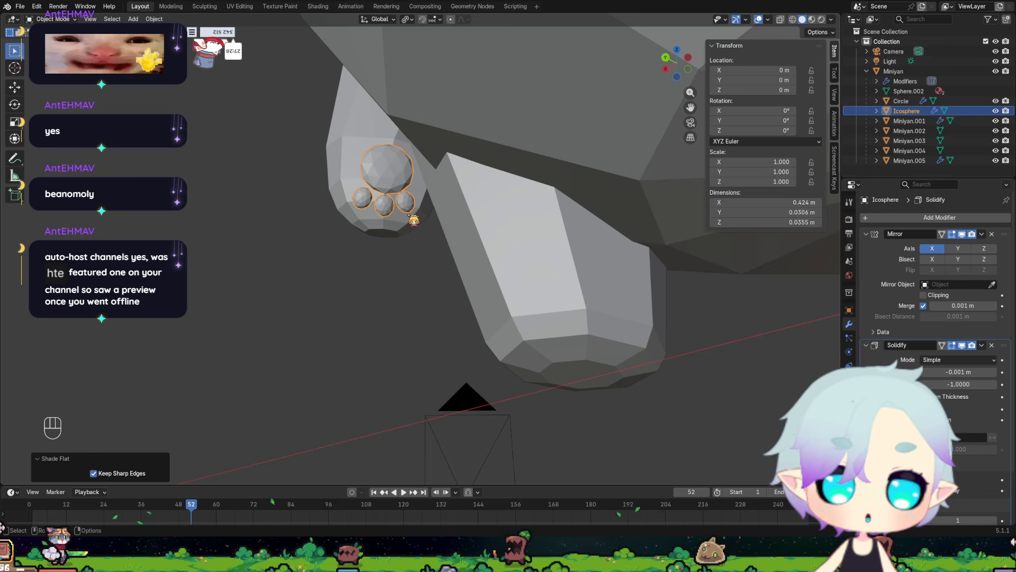
middle_click_drag(406, 233, 272, 261)
scroll(272, 261, "down", 2)
scroll(370, 260, "up", 4)
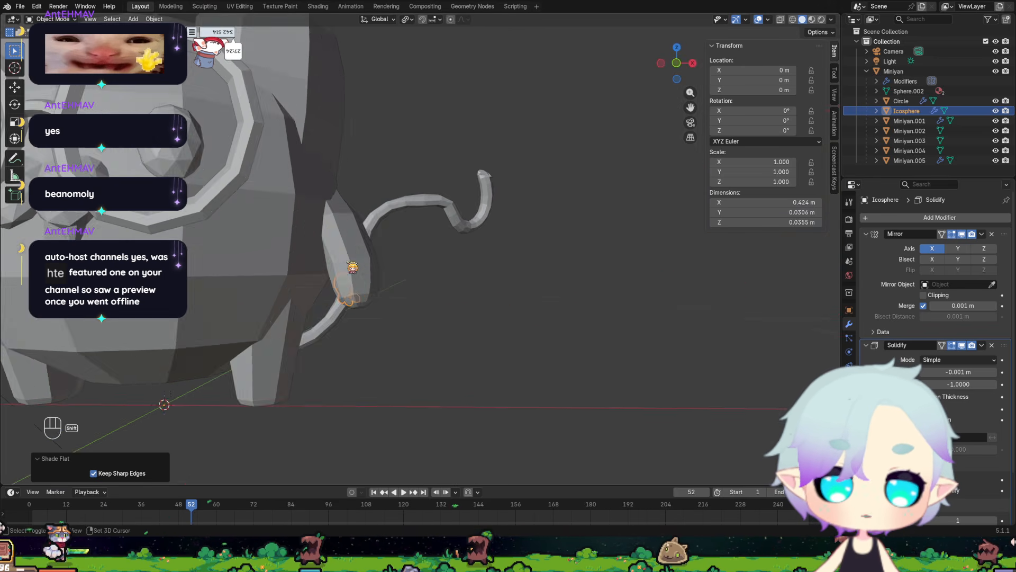
middle_click_drag(353, 267, 540, 265, "shift")
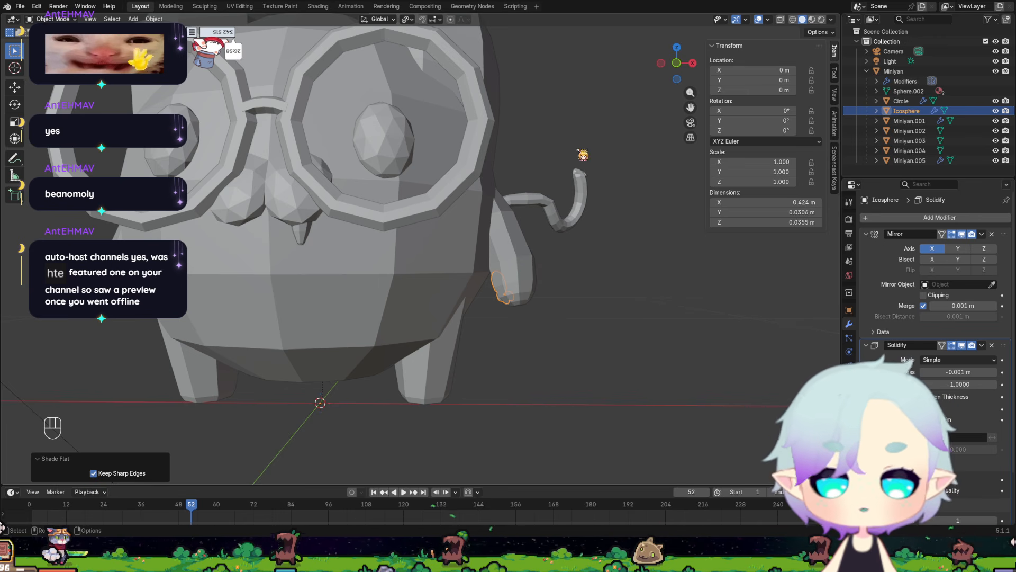
scroll(349, 220, "down", 4)
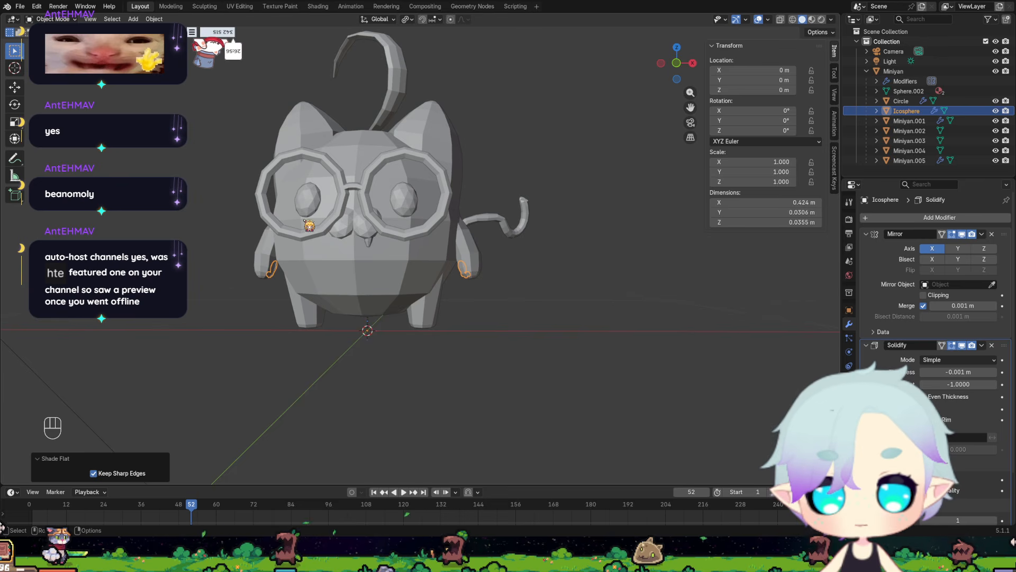
middle_click_drag(310, 223, 317, 241)
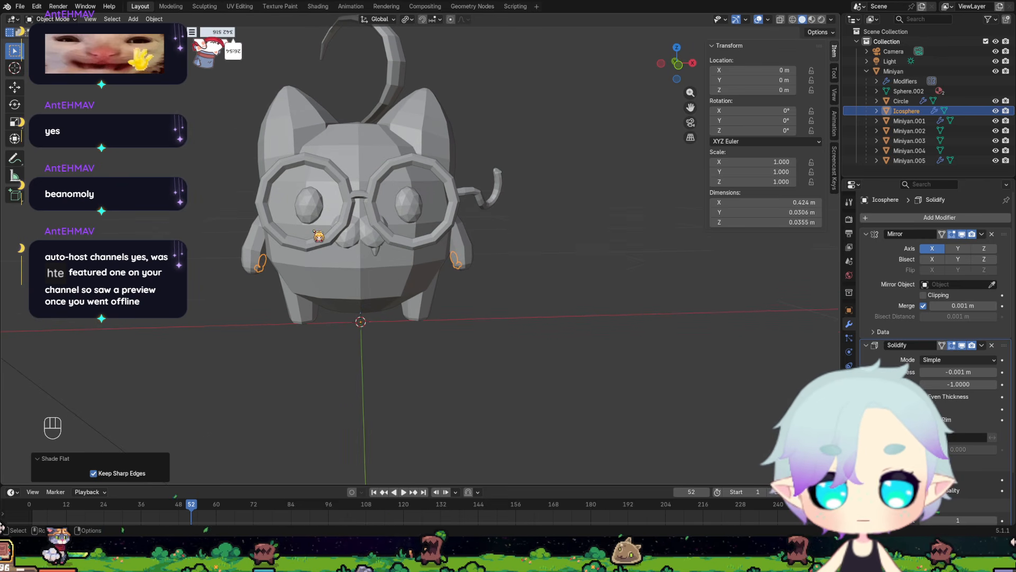
key("Tab")
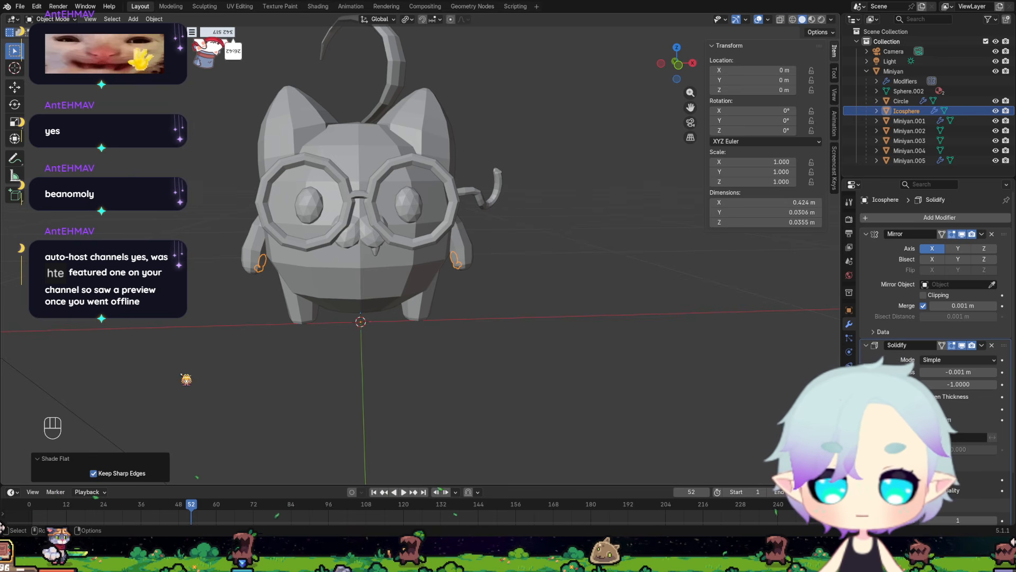
left_click(19, 6)
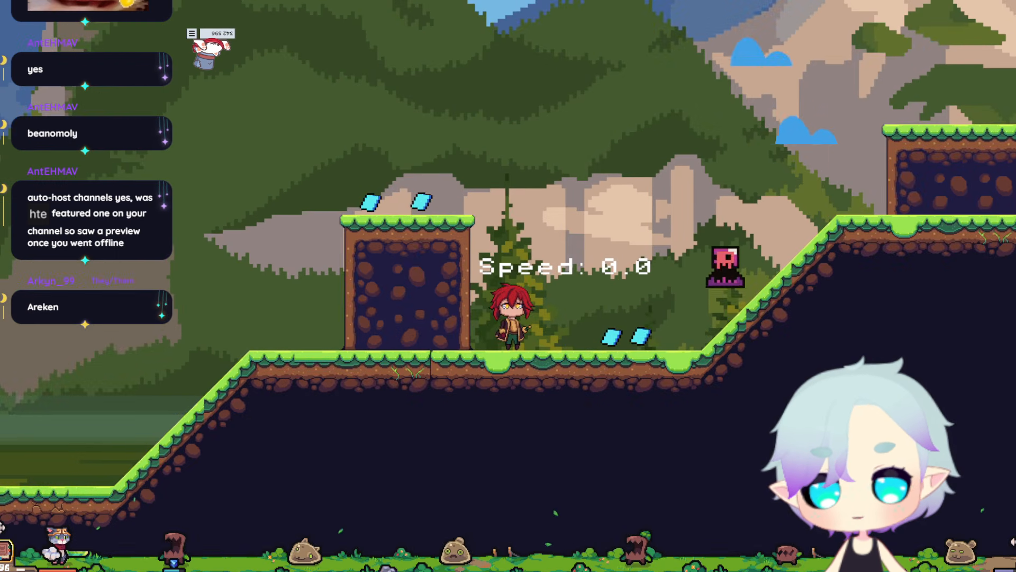
key("a")
key("space")
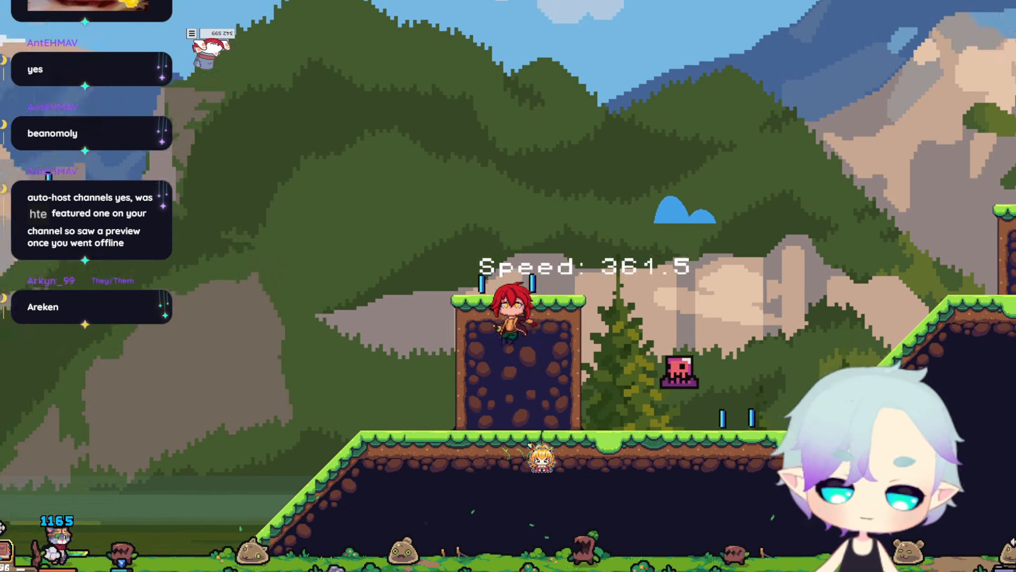
key("d")
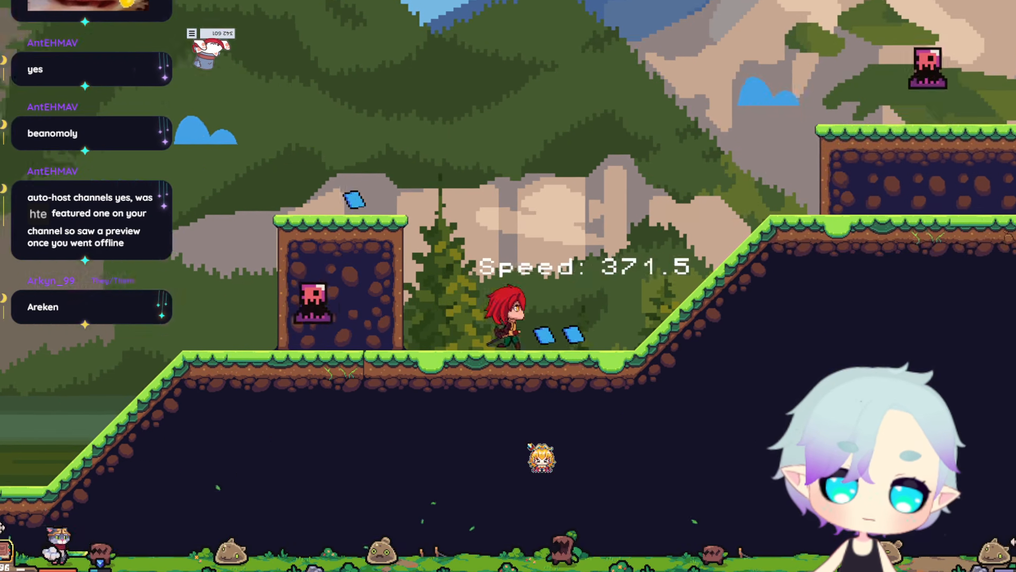
key("space")
key("space")
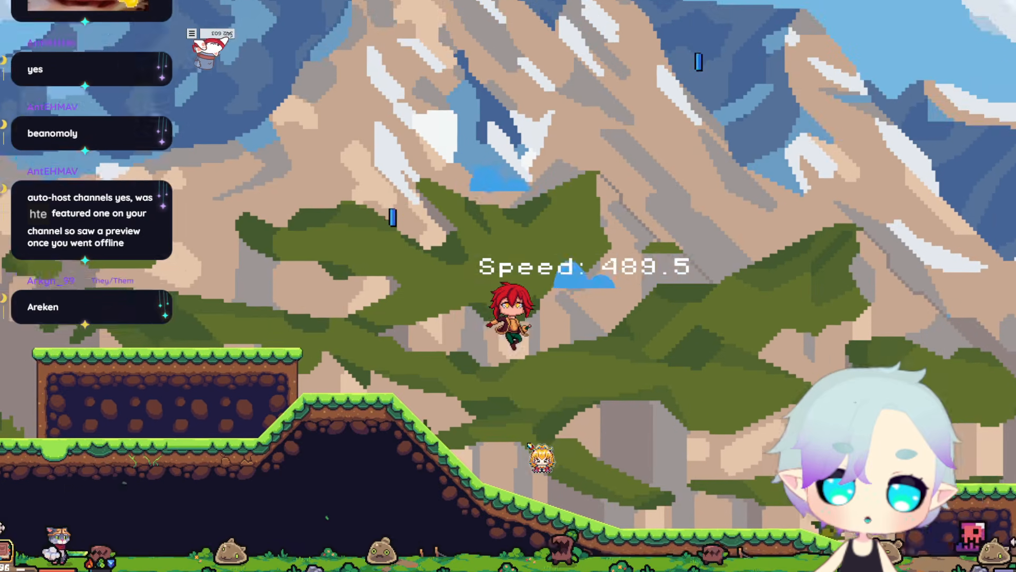
key("space")
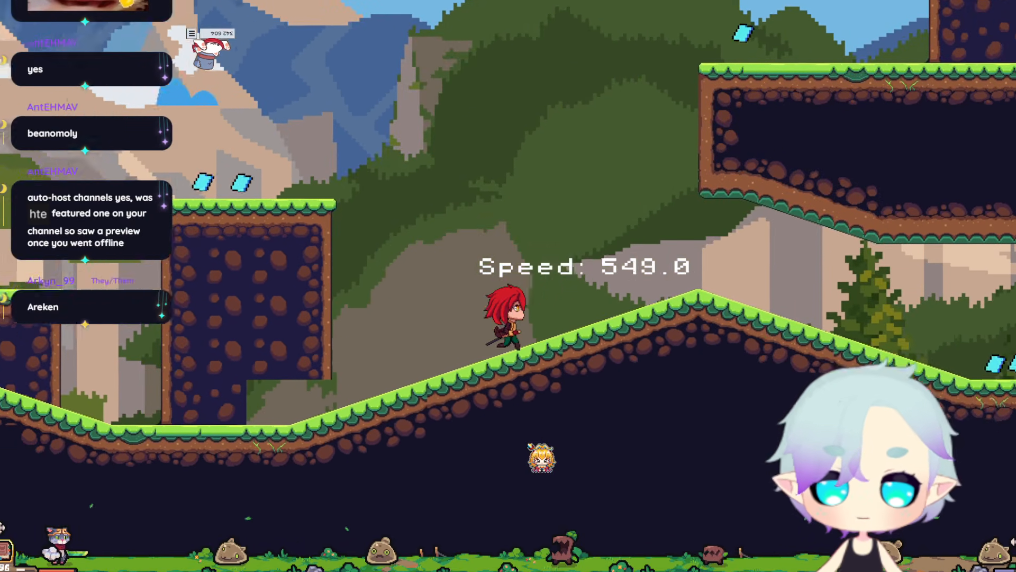
key("space")
key("a")
key("d")
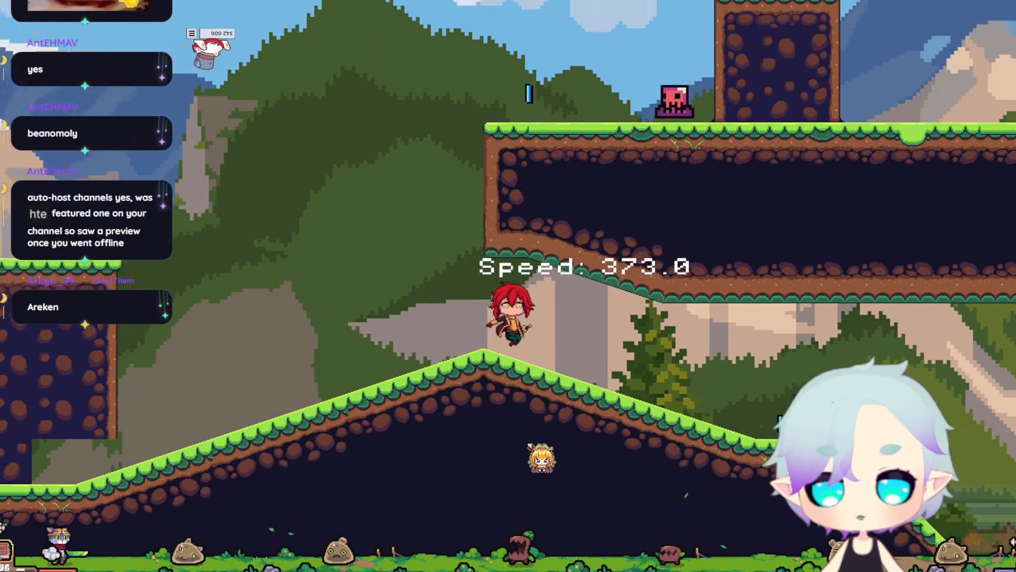
key("a")
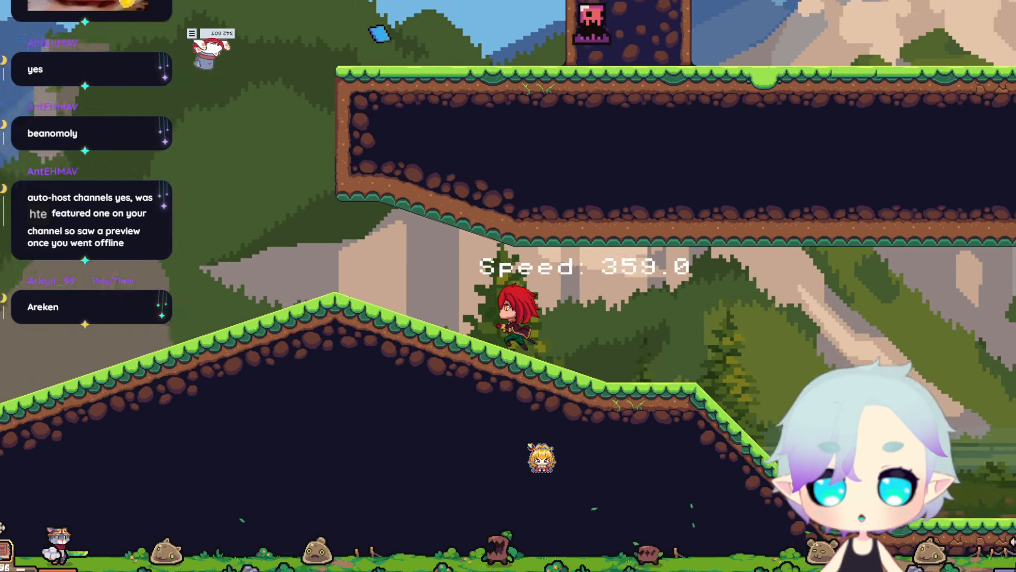
key("space")
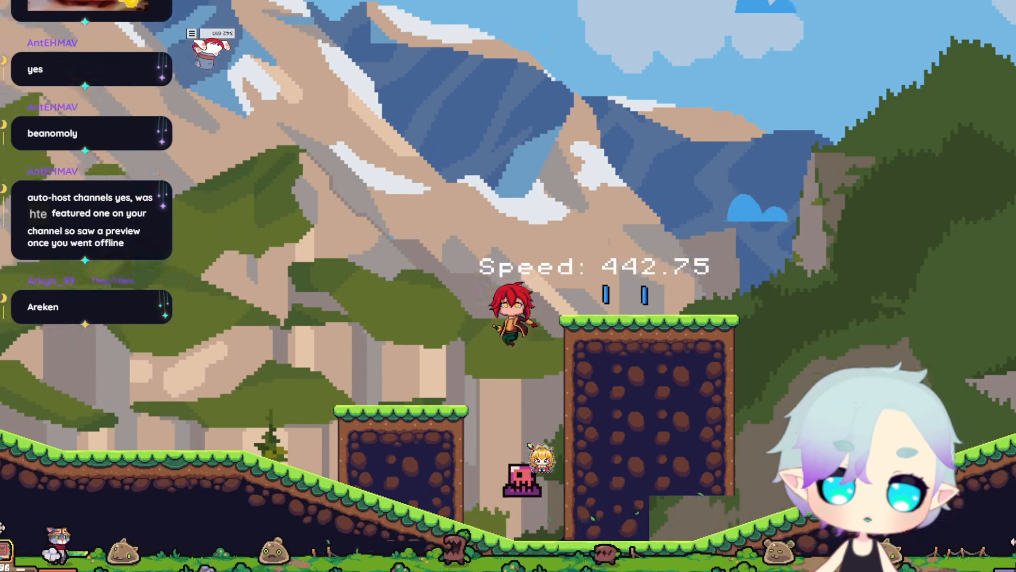
key("space")
key("space")
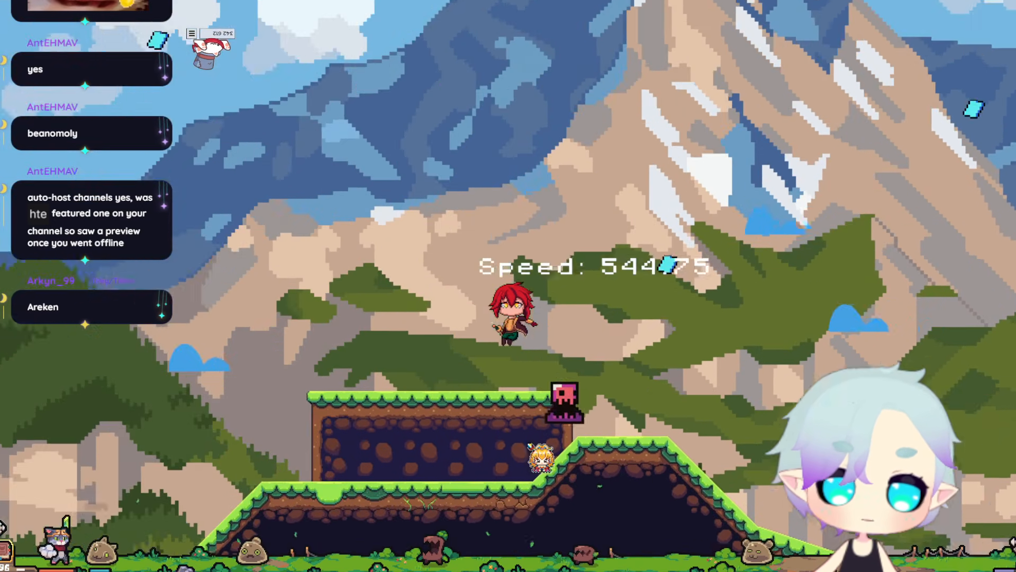
key("d")
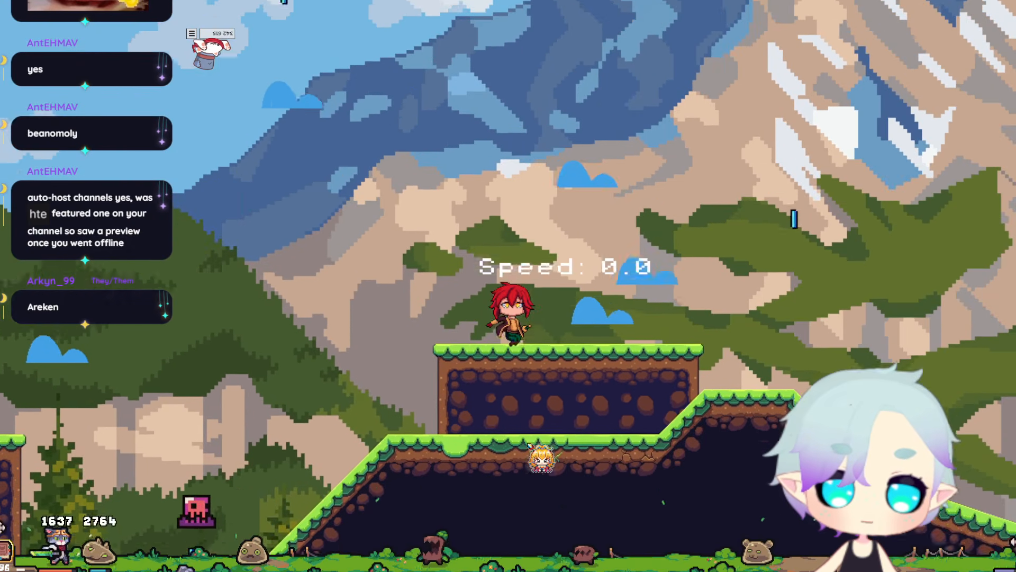
key("a")
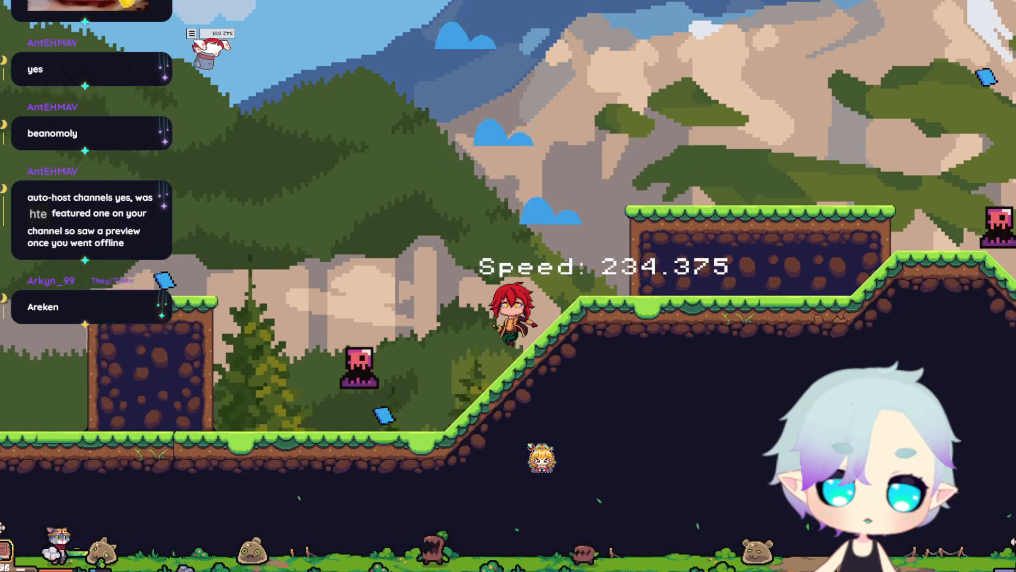
key("space")
key("a")
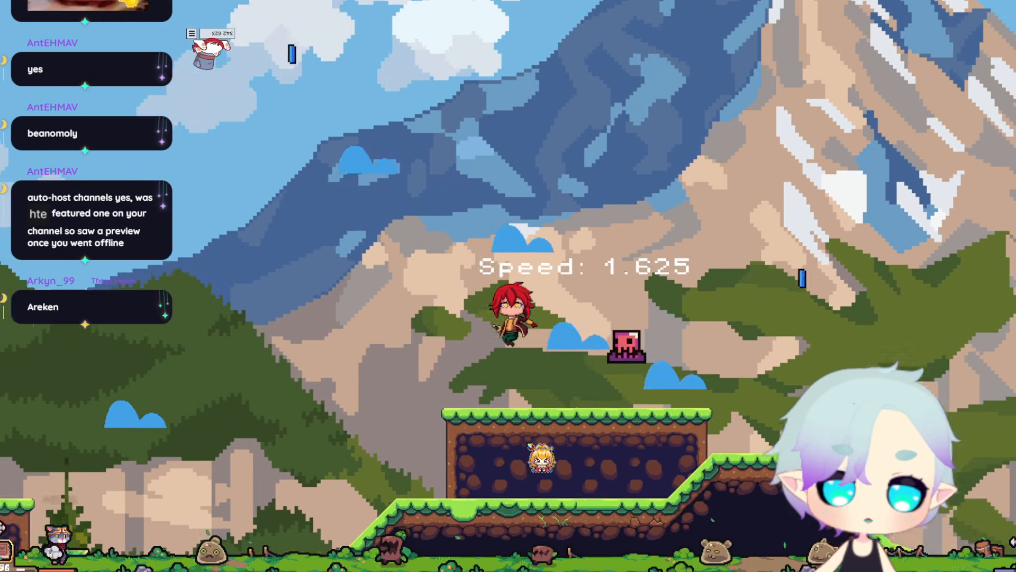
key("a")
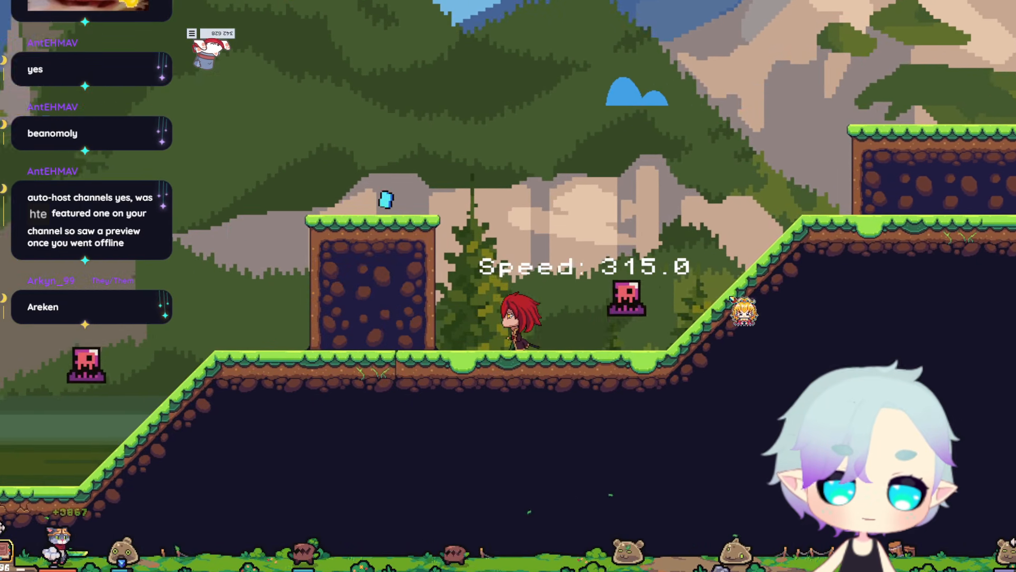
key("d")
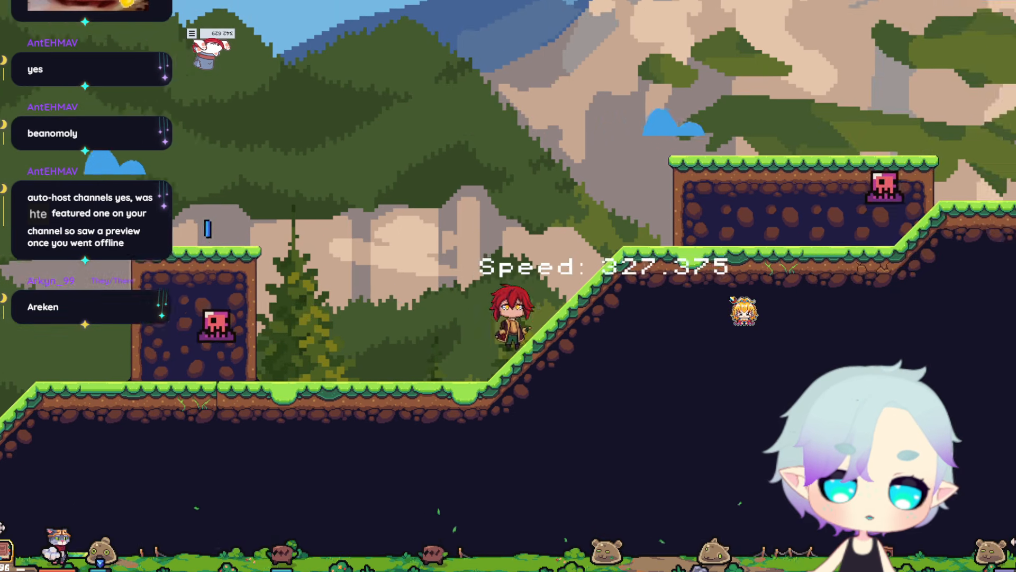
key("space")
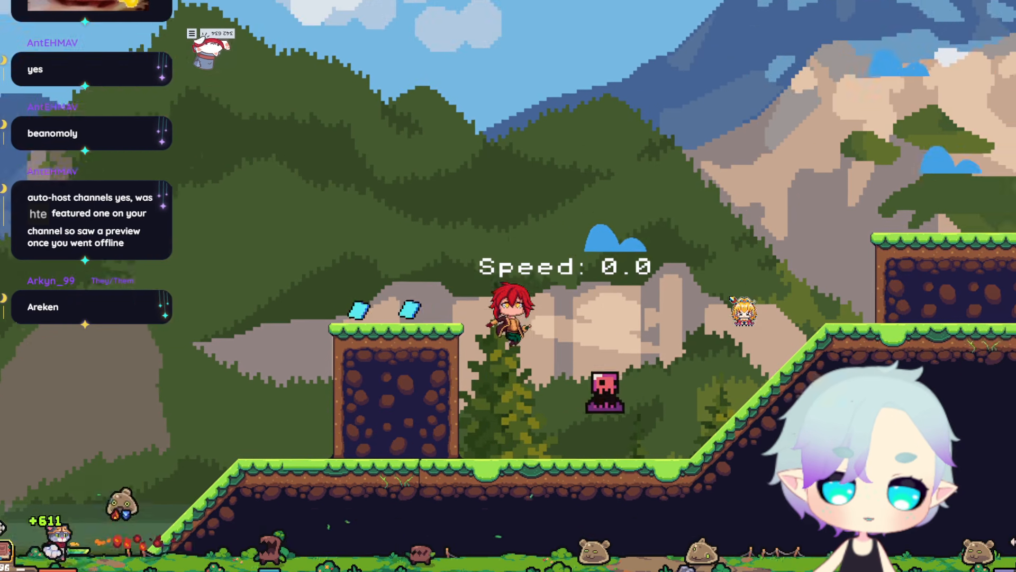
key("a")
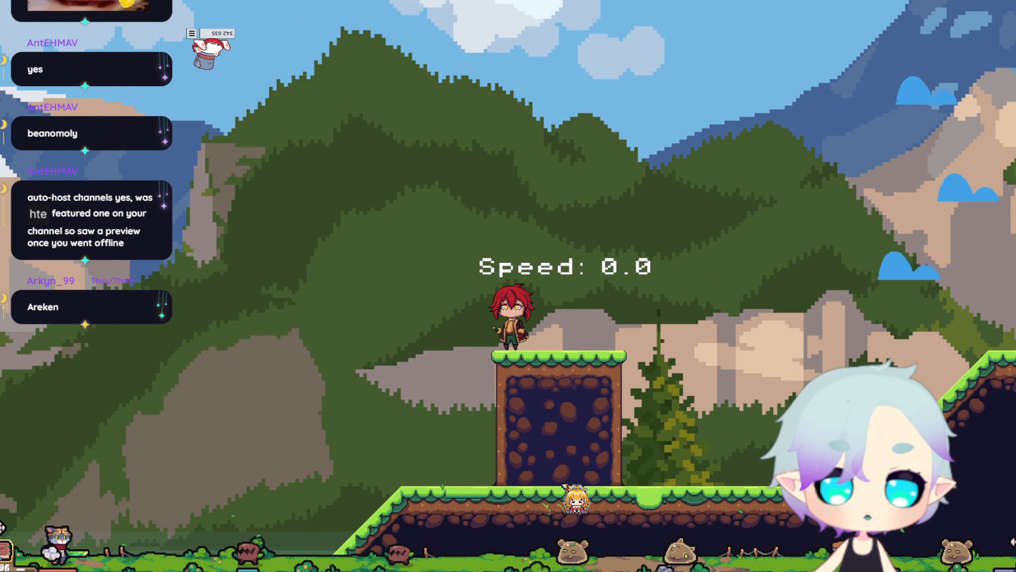
key("d")
key("space")
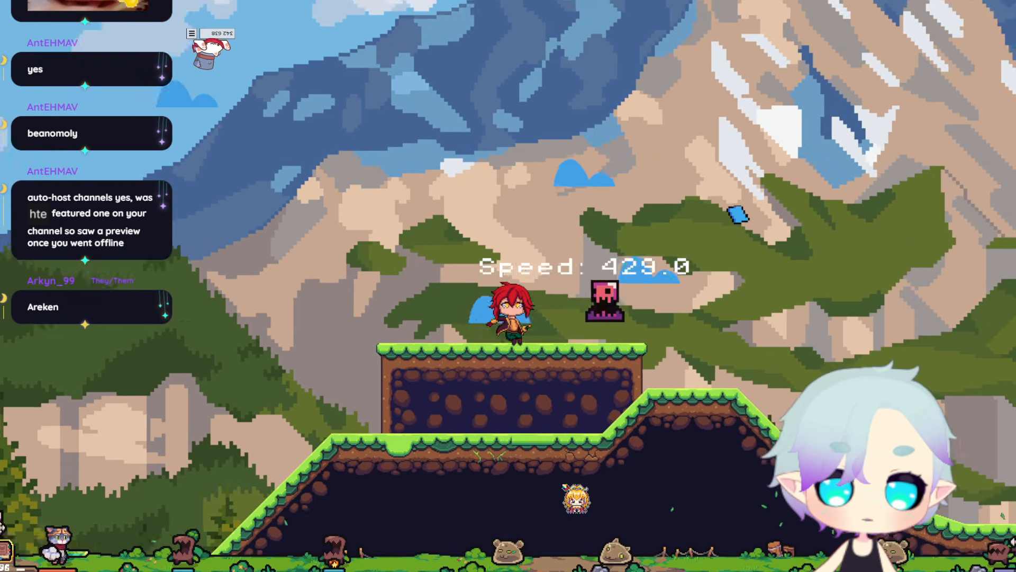
key("a")
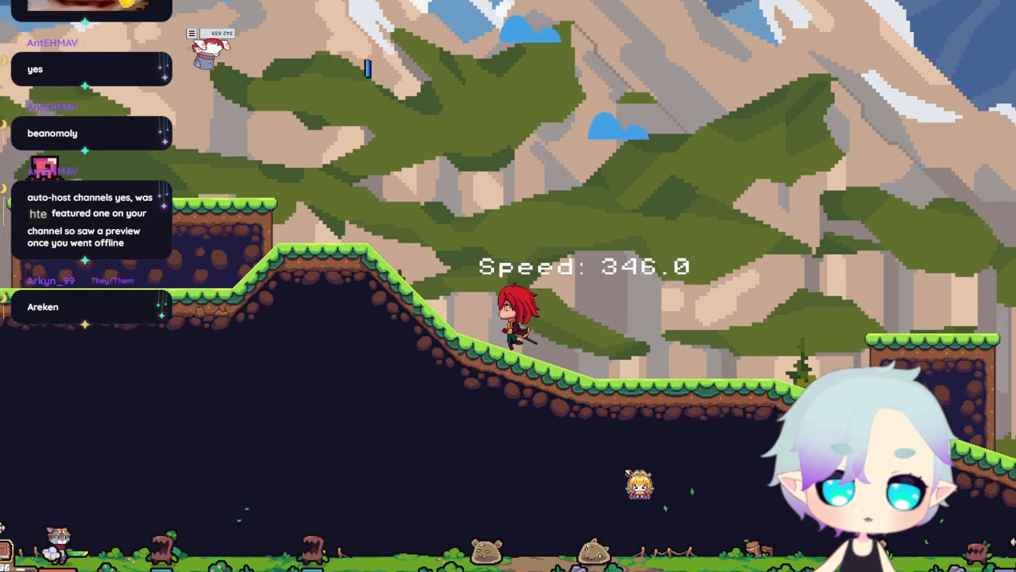
key("space")
key("d")
key("a")
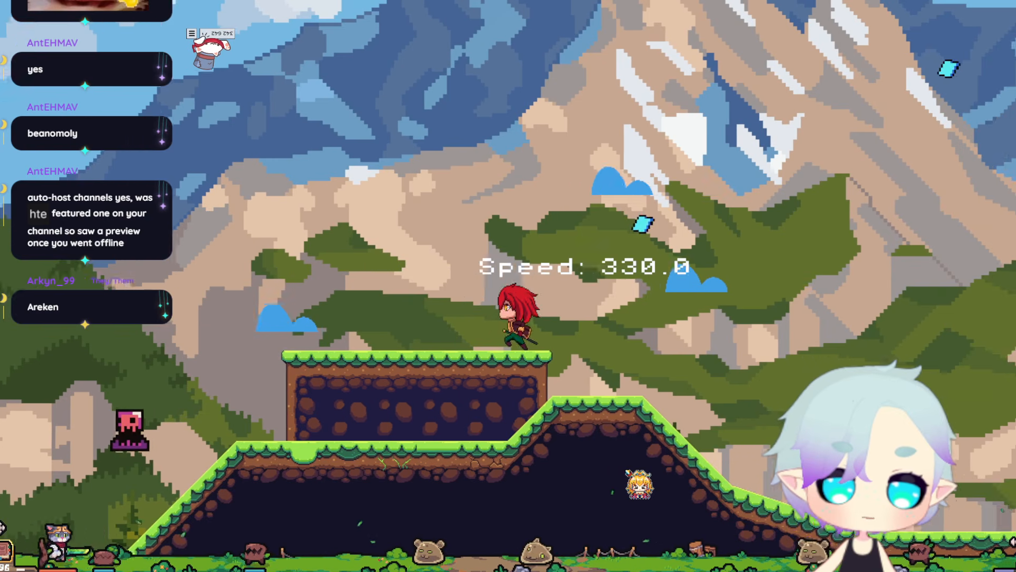
key("d")
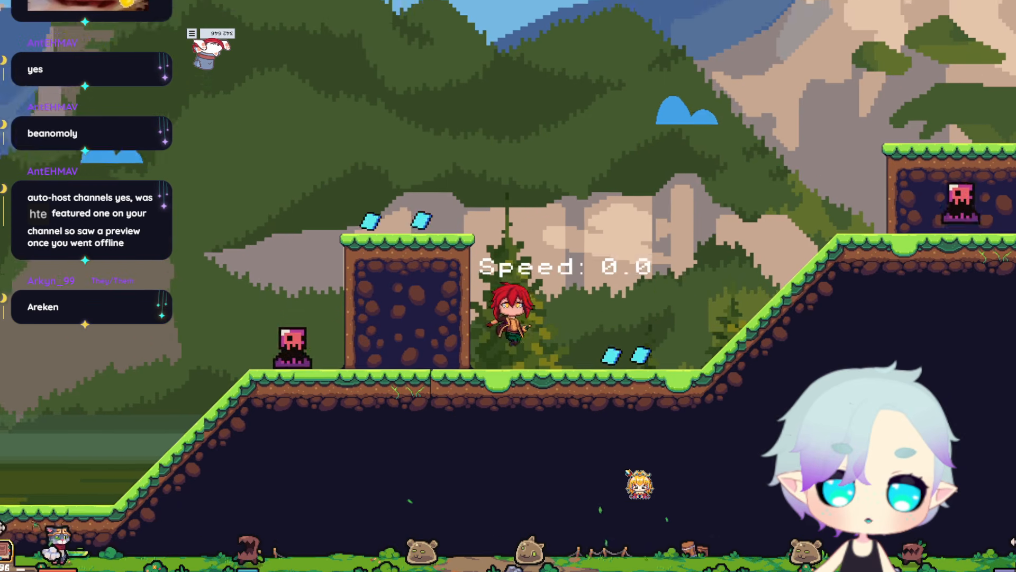
key("d")
key("space")
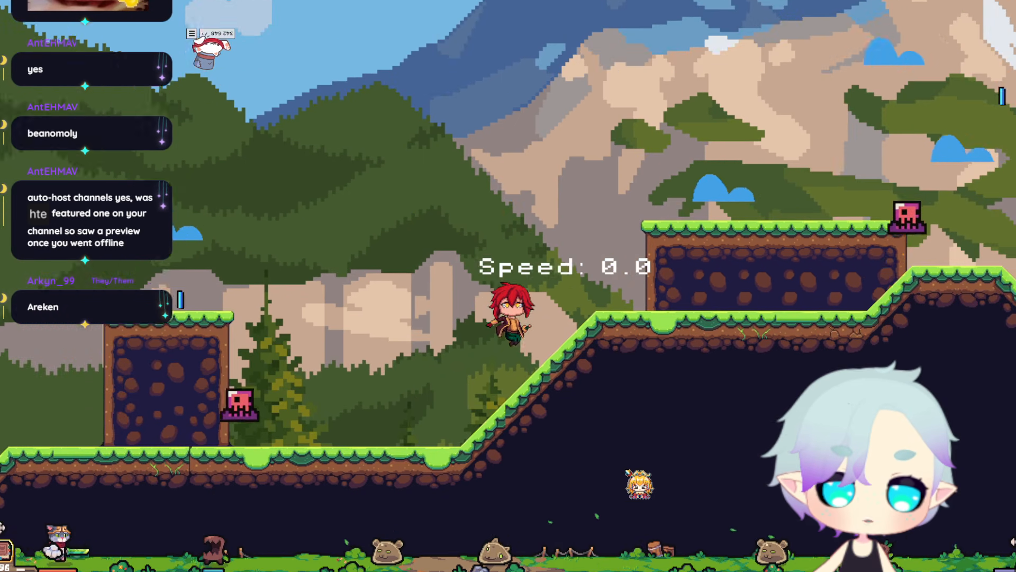
key("d")
key("space")
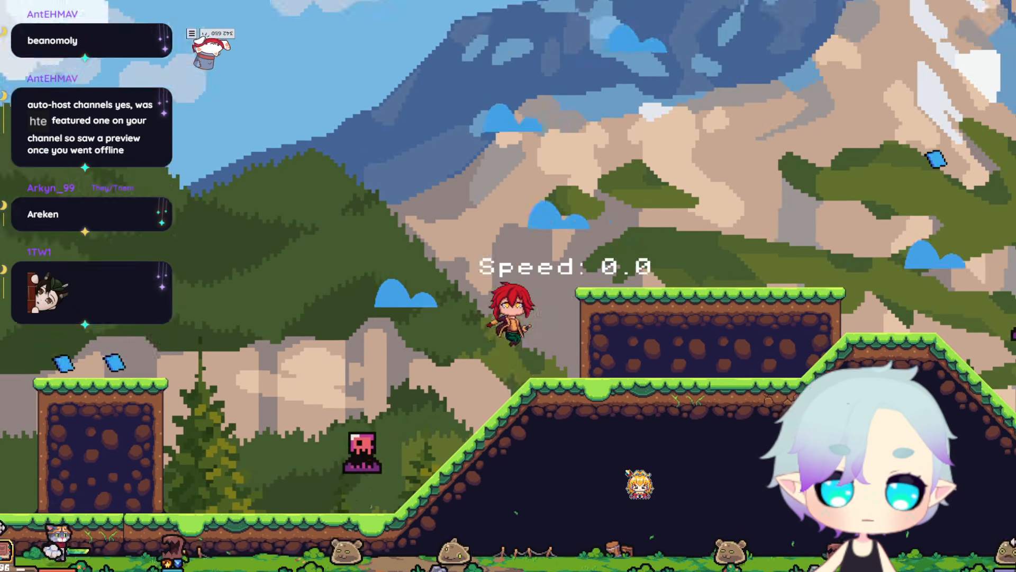
key("d")
key("space")
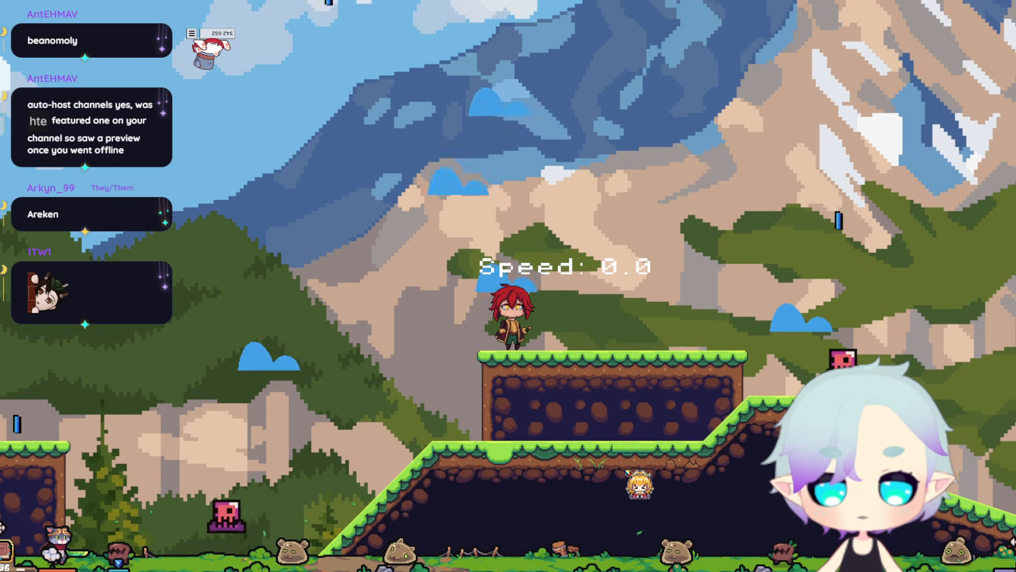
key("space")
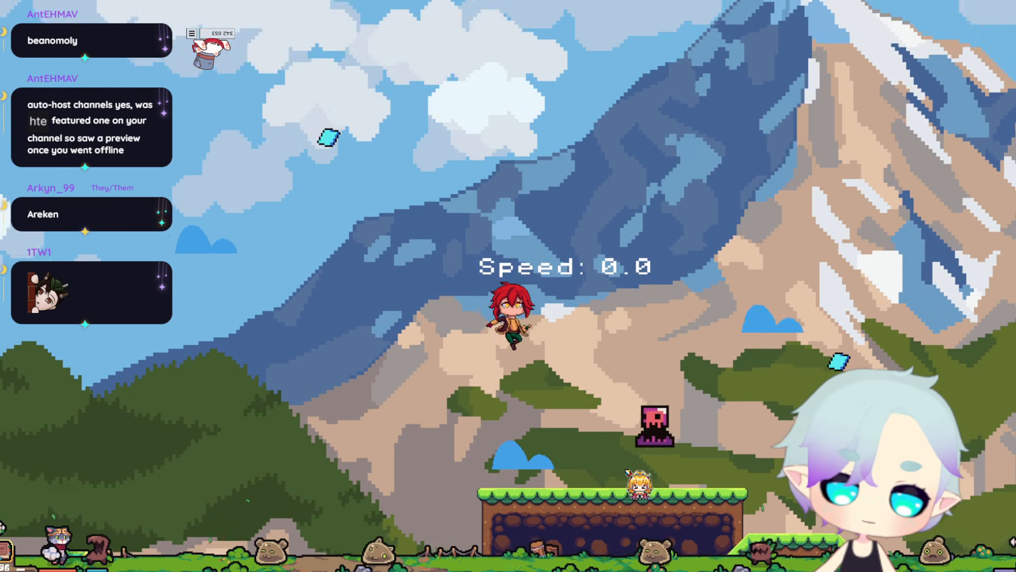
key("a")
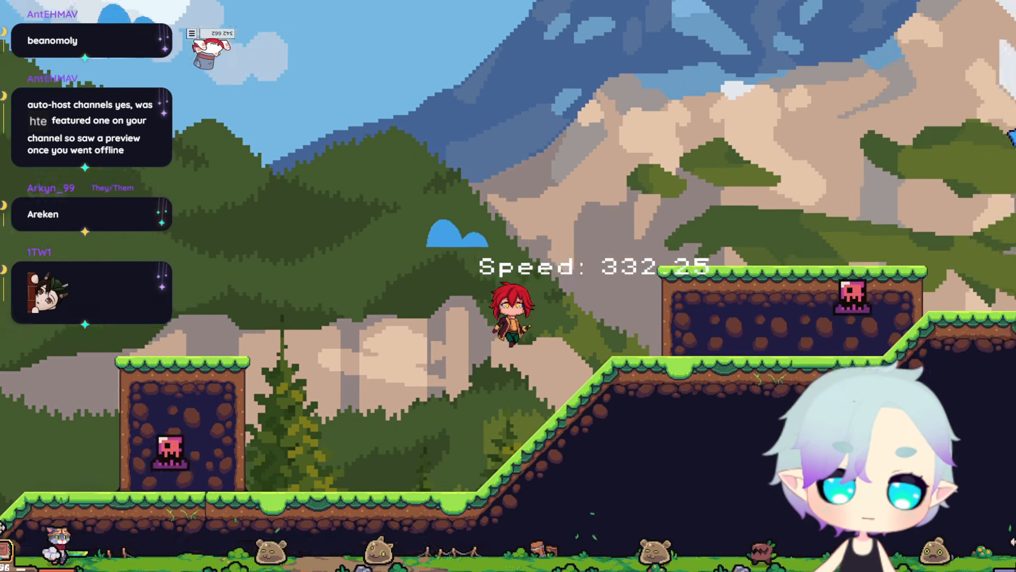
key("d")
key("space")
key("a")
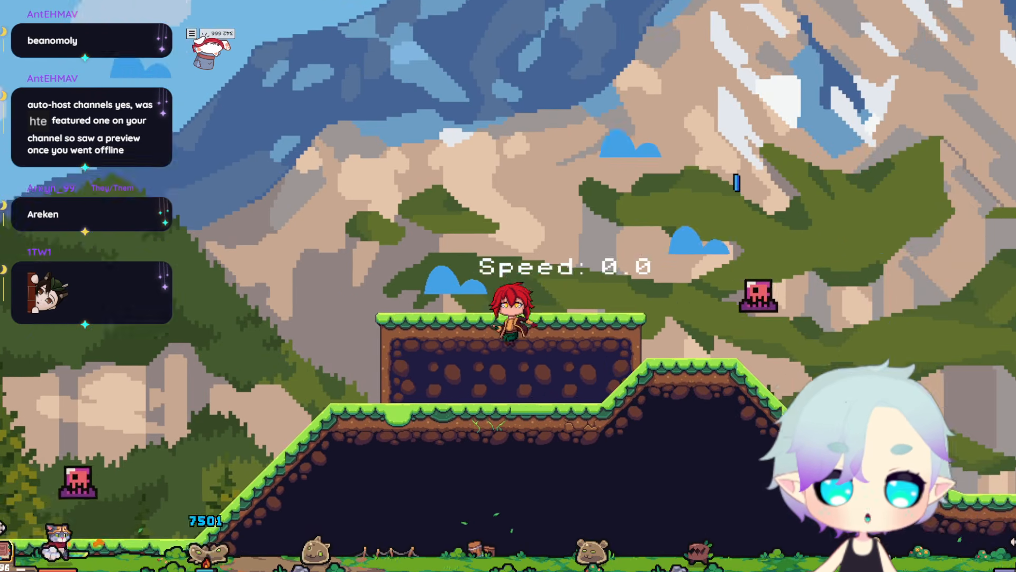
key("space")
key("d")
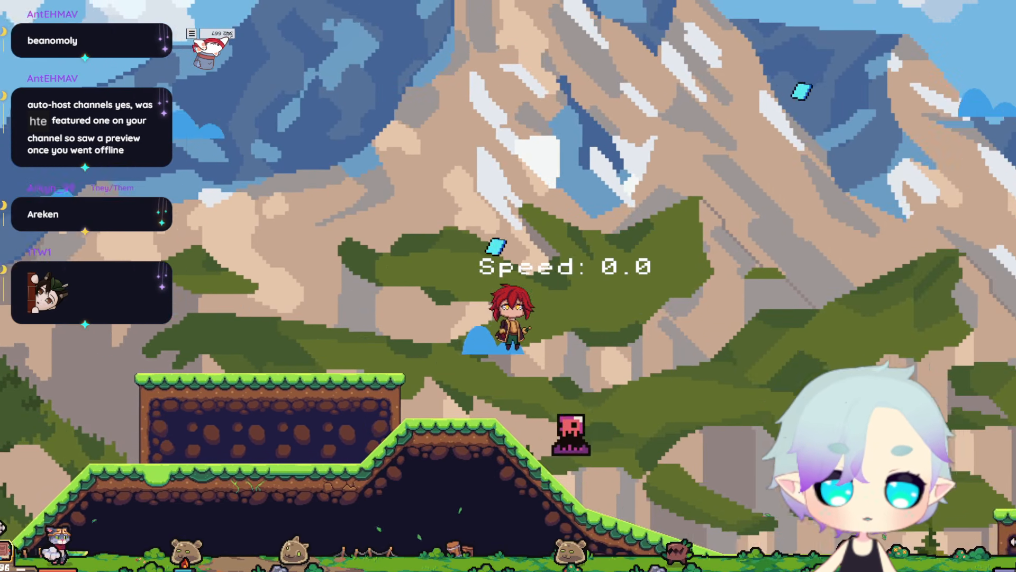
key("space")
key("d")
key("space")
key("a")
key("d")
key("a")
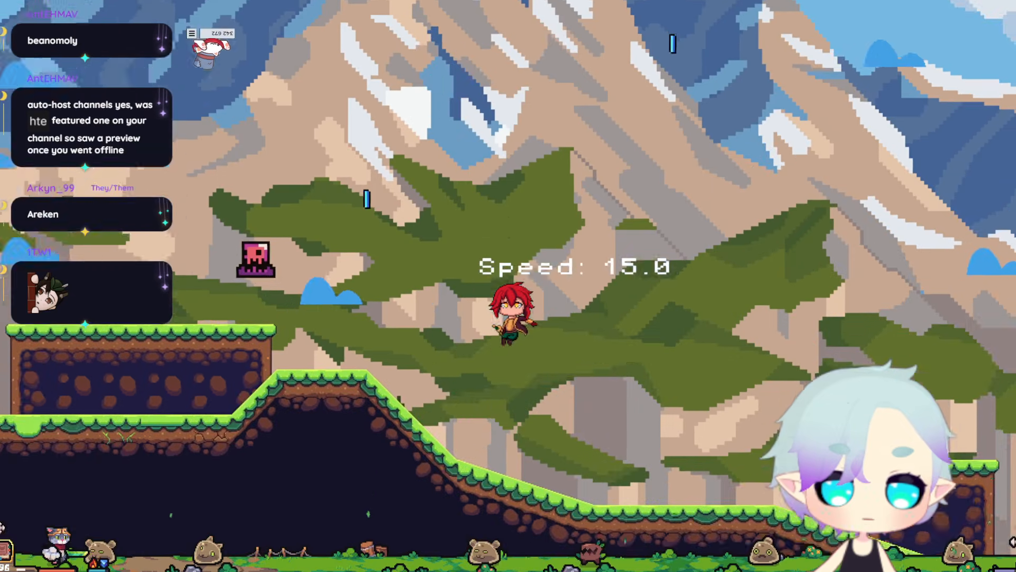
key("space")
key("space")
key("d")
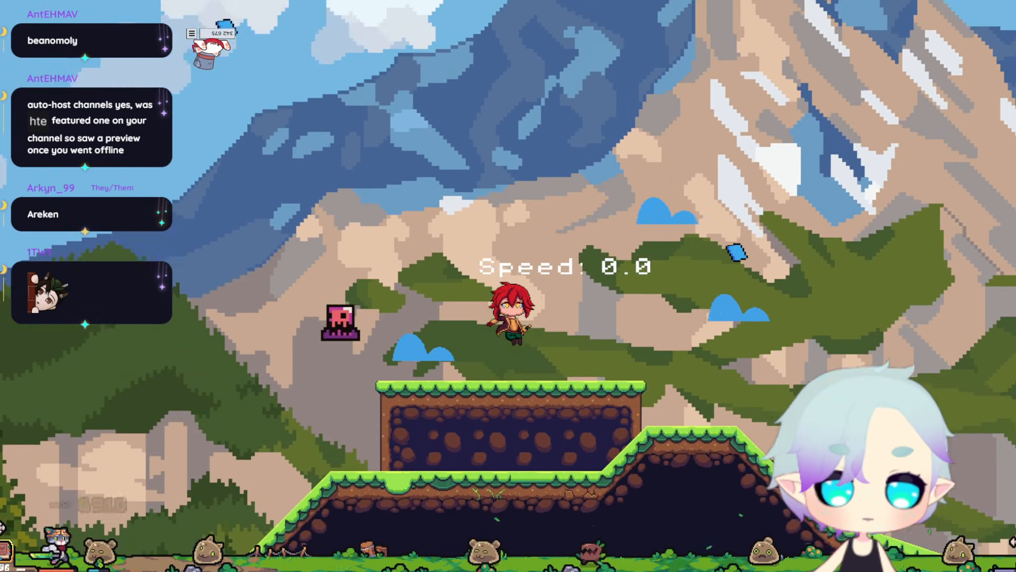
key("d")
key("space")
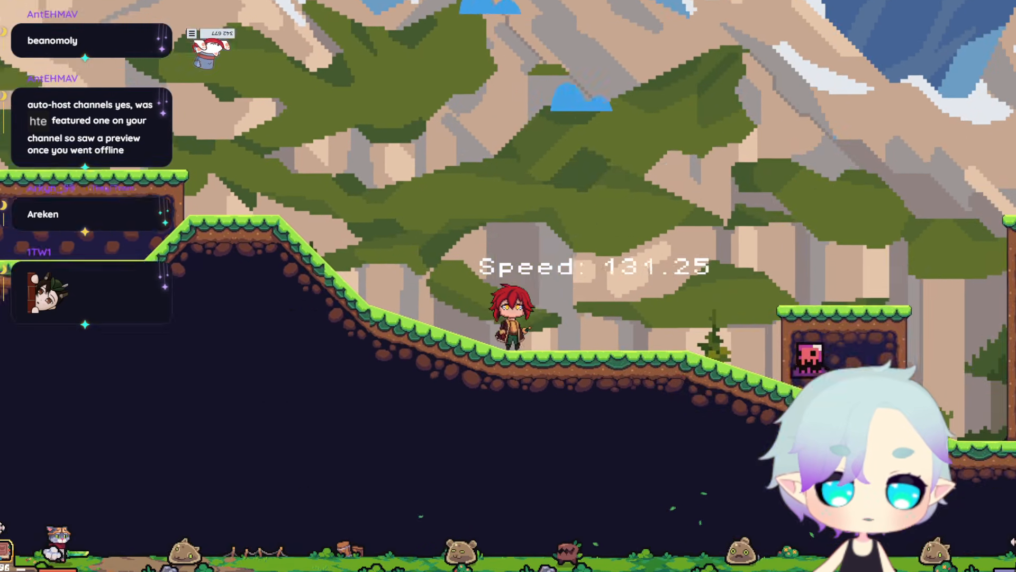
key("space")
key("d")
key("a")
key("space")
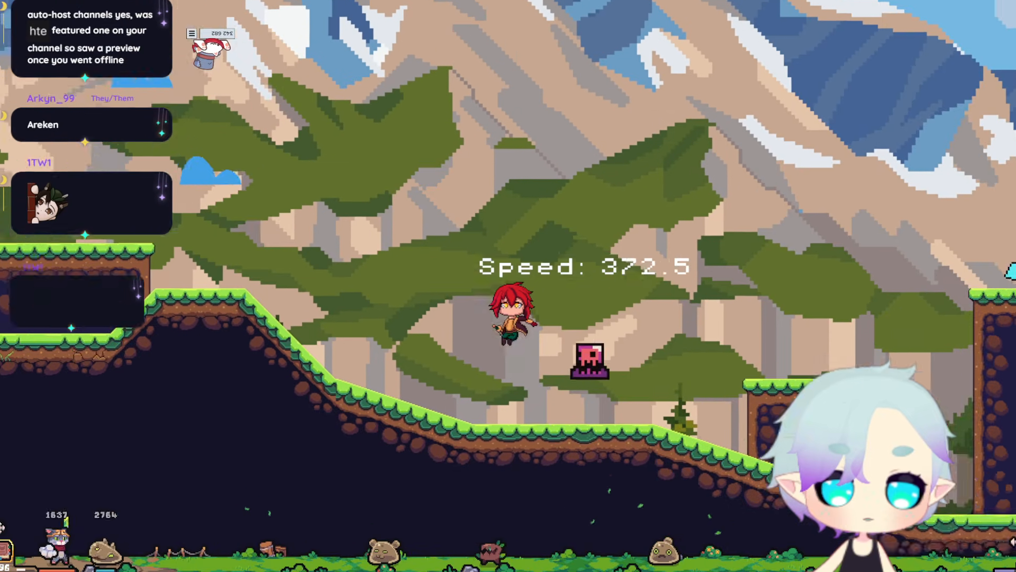
key("space")
key("a")
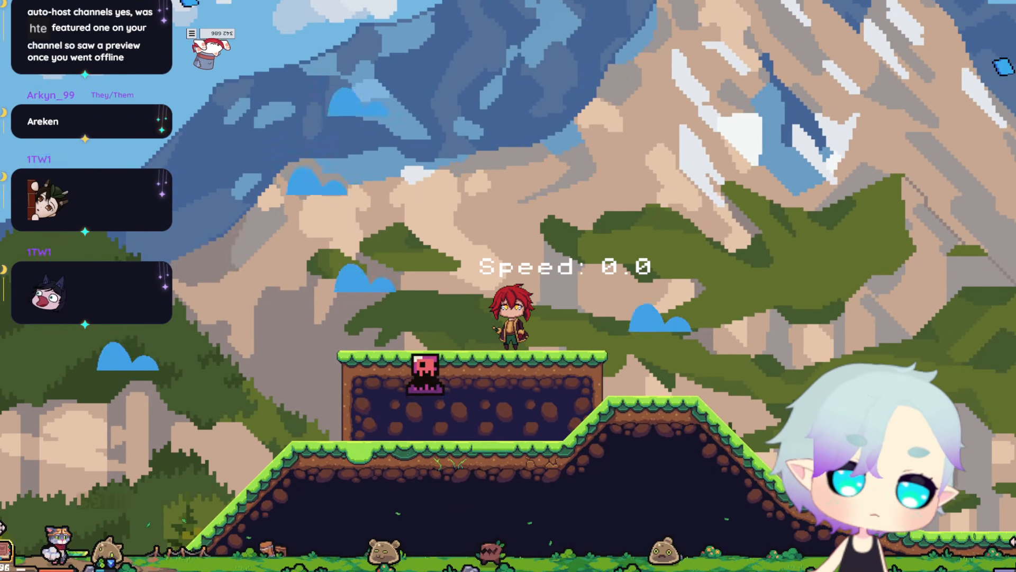
key("Escape")
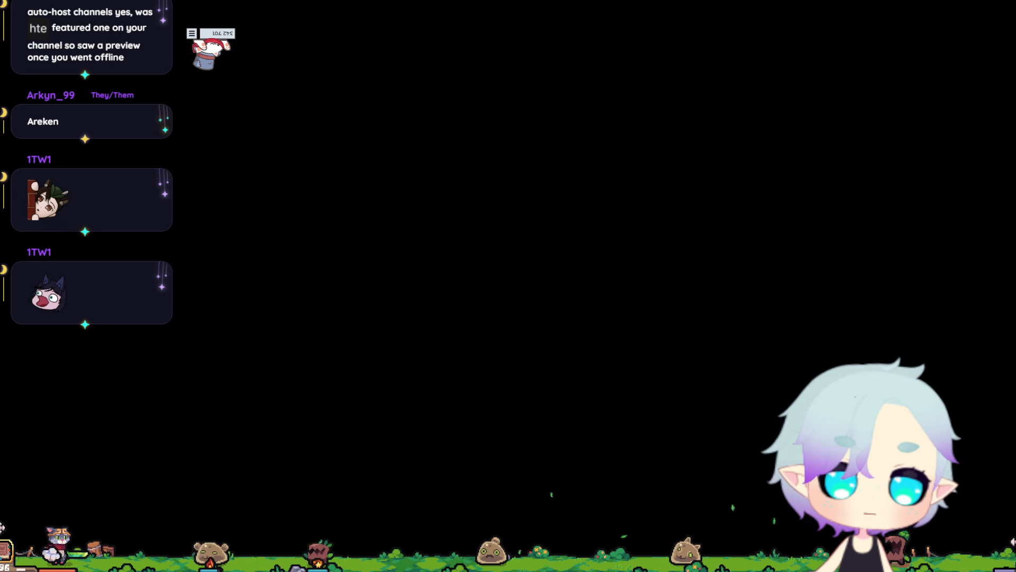
Switch to Godot, examine the open-book layout of the main_menu scene and deselect its root node.
scroll(680, 355, "up", 1)
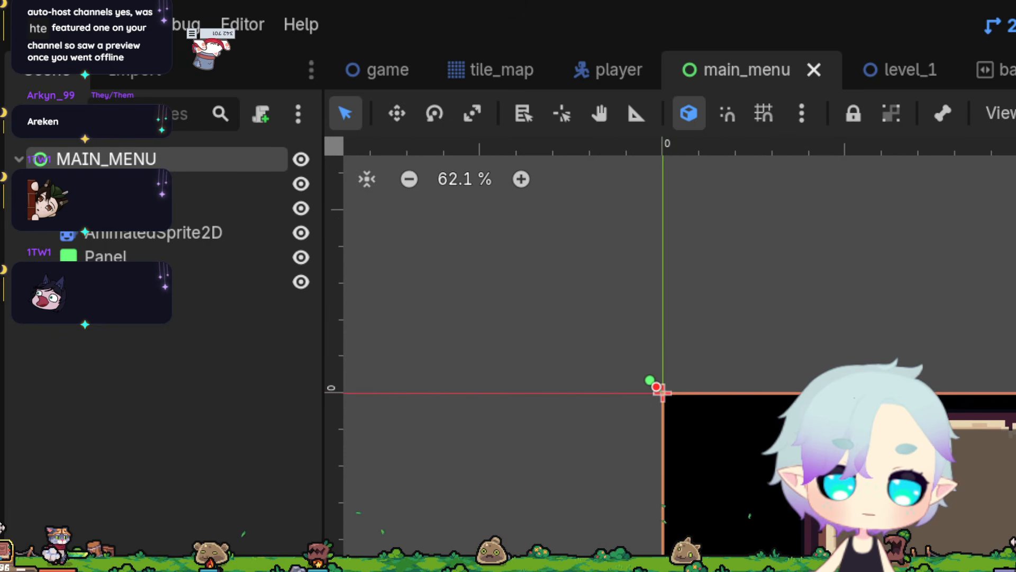
scroll(680, 355, "down", 2)
scroll(680, 355, "up", 5)
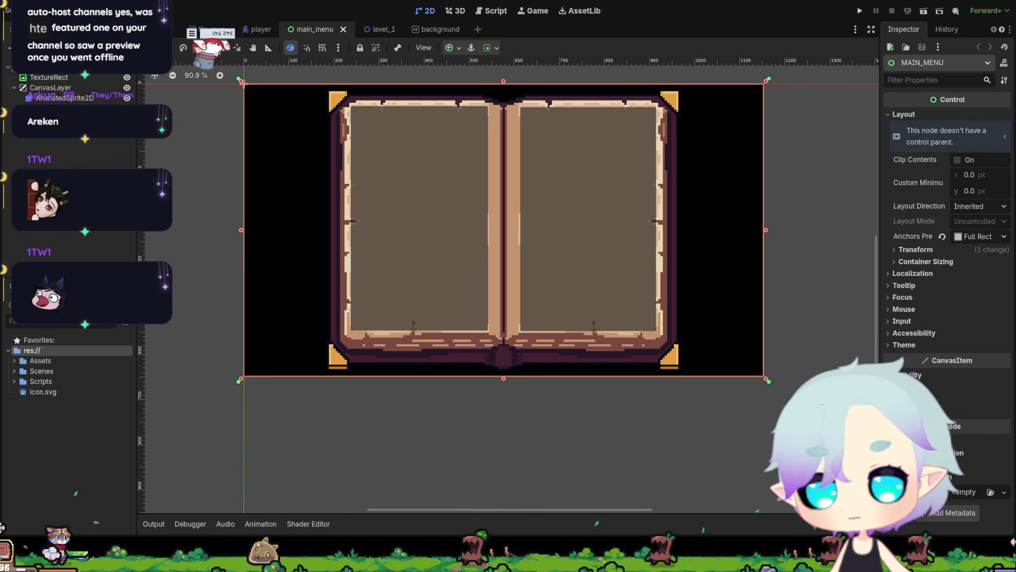
scroll(492, 258, "up", 3)
scroll(456, 219, "down", 3)
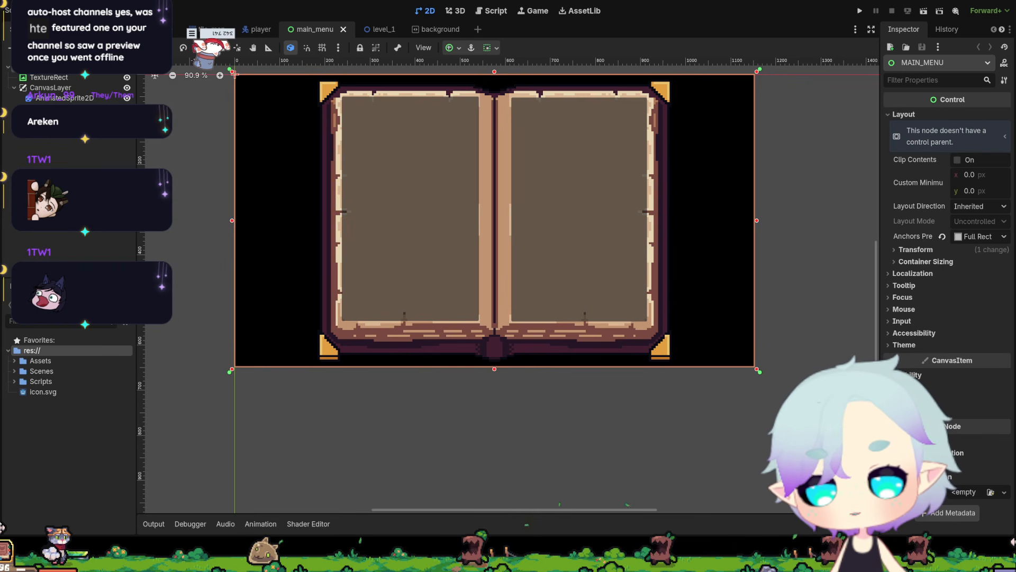
left_click(349, 406)
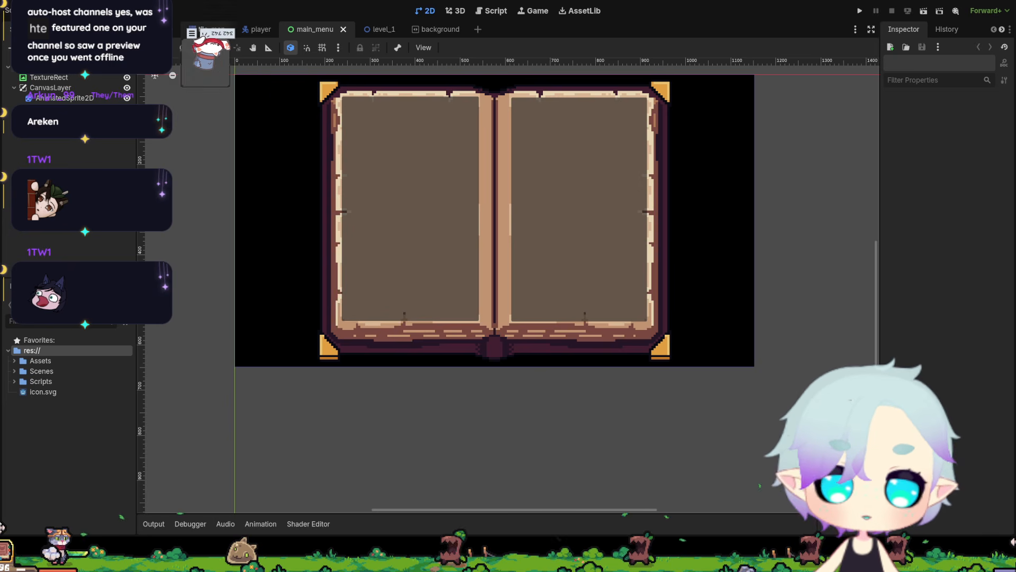
Switch to the player scene and select its AnimatedSprite2D node to view the Attack animation frames.
left_click(261, 30)
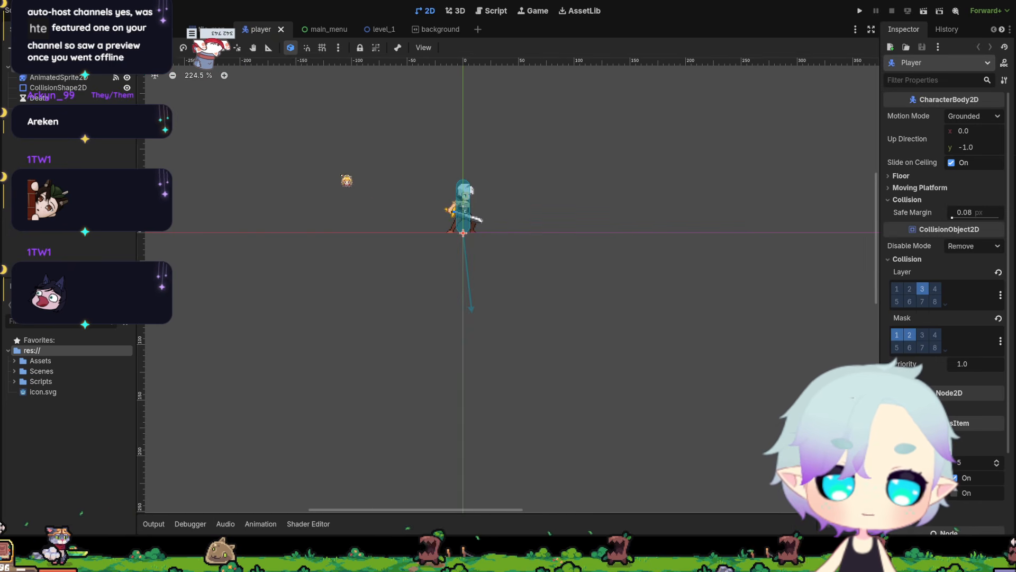
mouse_move(387, 33)
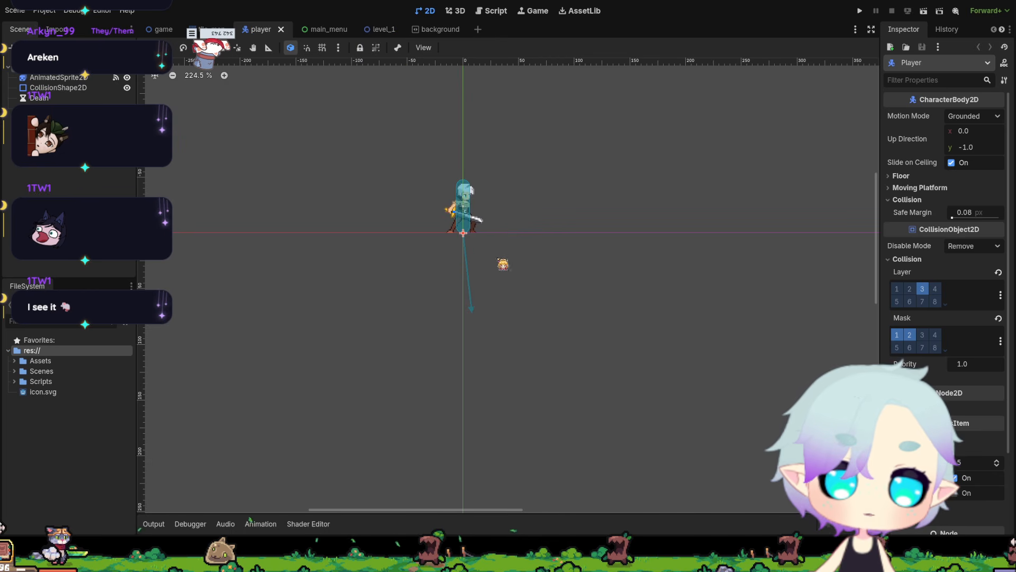
scroll(553, 294, "down", 4)
scroll(517, 307, "up", 4)
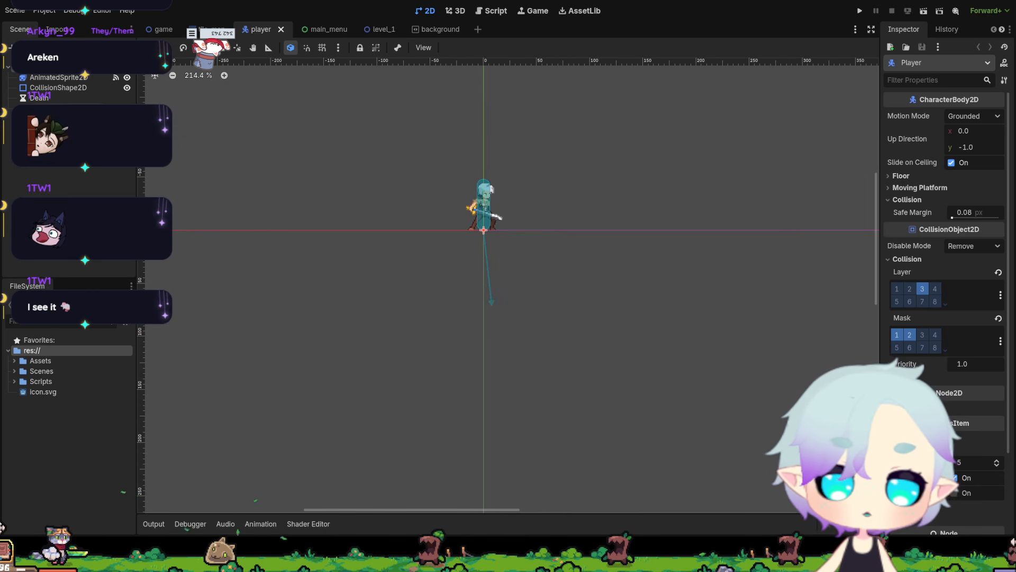
left_click(55, 87)
left_click(55, 77)
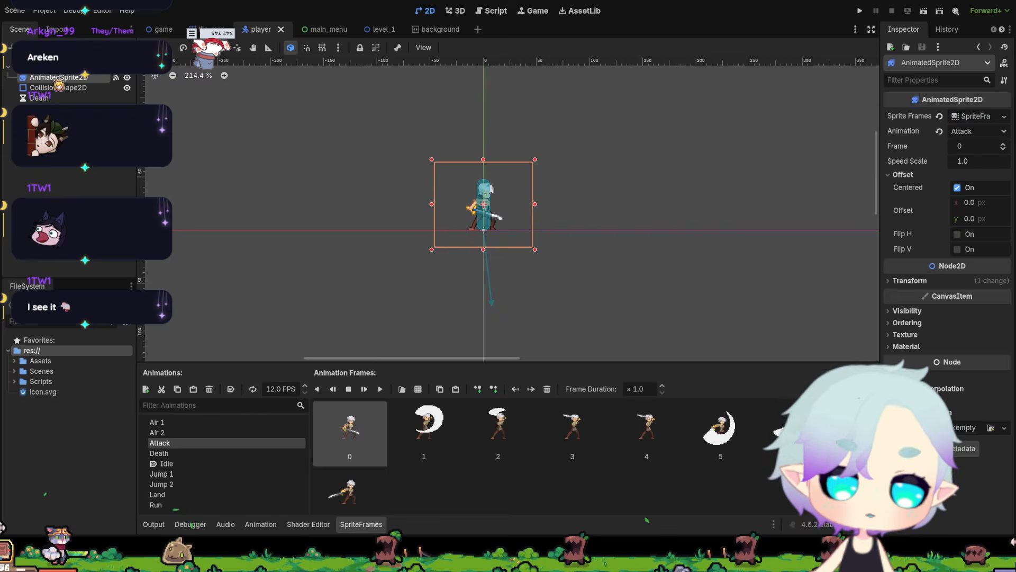
Preview the Attack, Death and Air 2 animations of the player's AnimatedSprite2D.
left_click(381, 390)
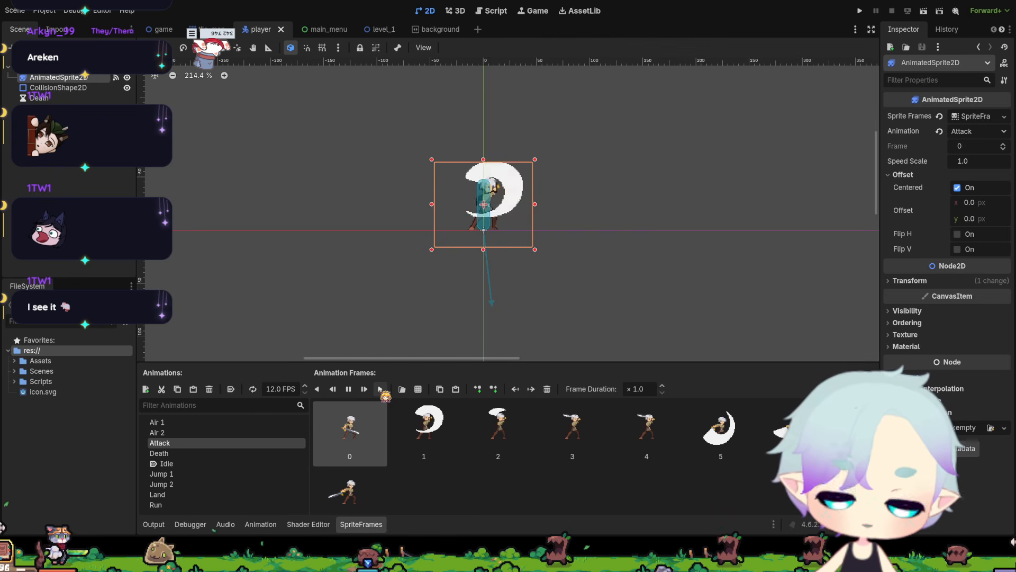
left_click(381, 390)
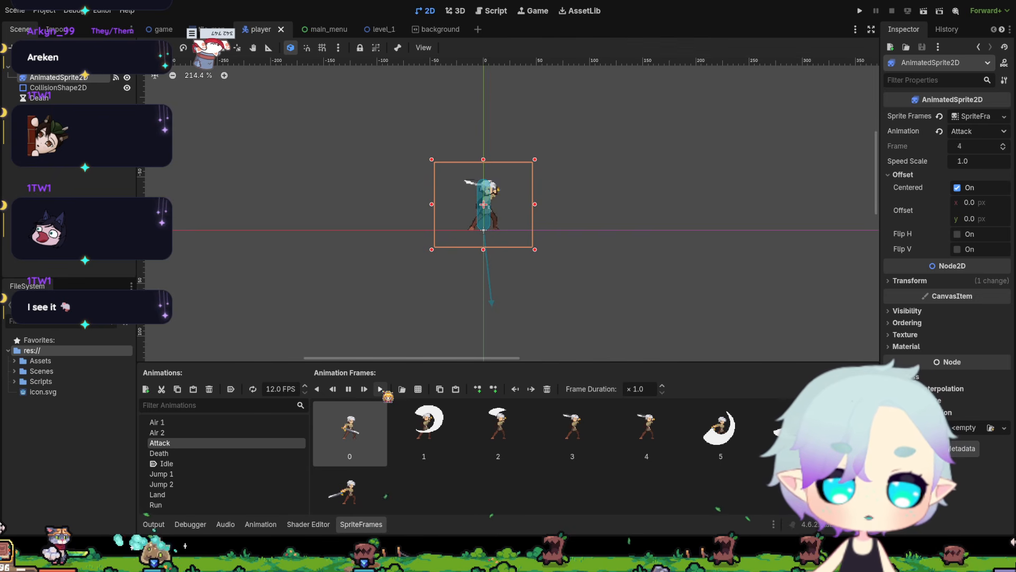
left_click(185, 453)
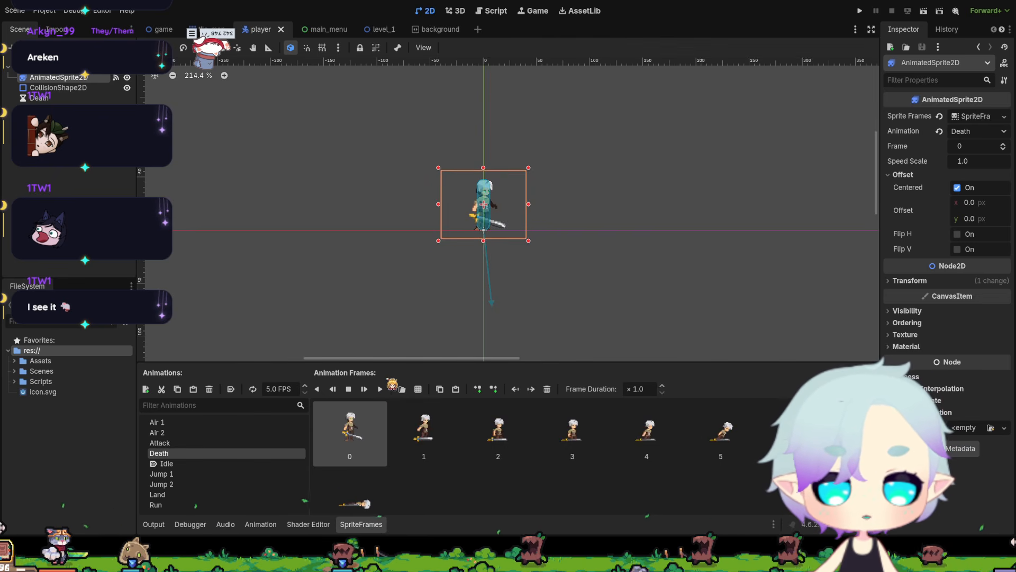
left_click(380, 390)
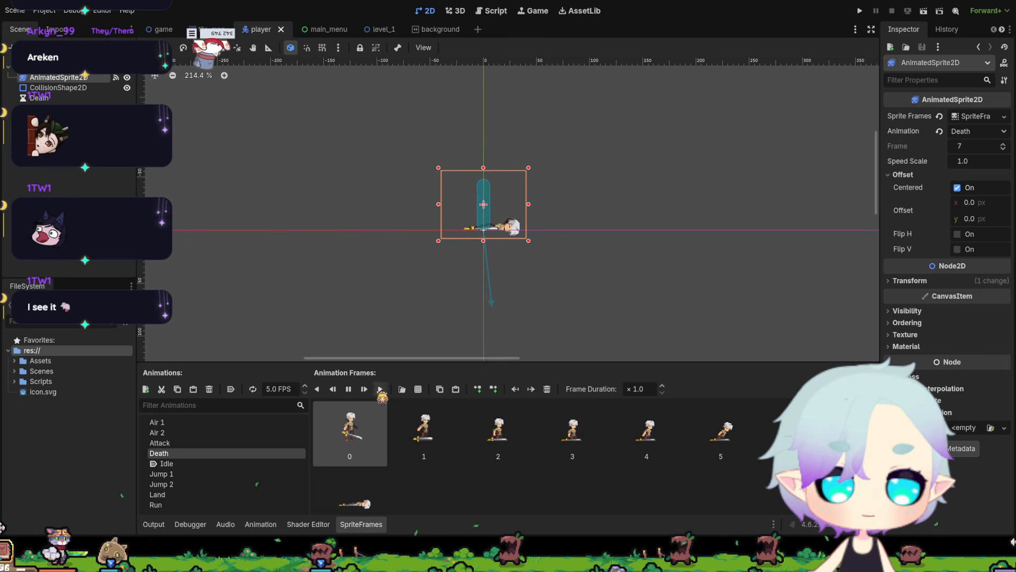
left_click(180, 433)
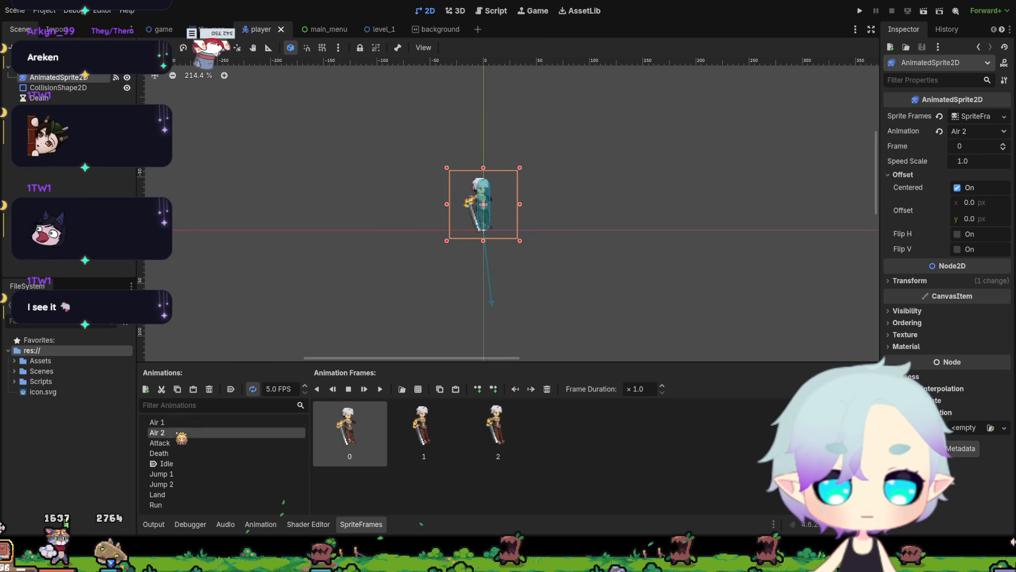
left_click(381, 390)
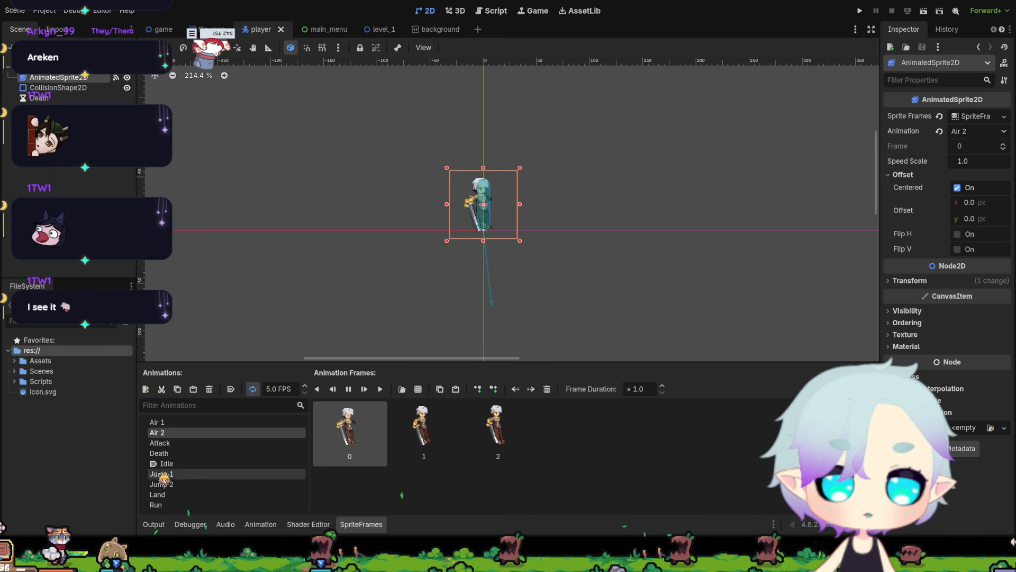
Play the Idle animation and compare the frames of the Air 1 and Air 2 animations.
left_click(186, 423)
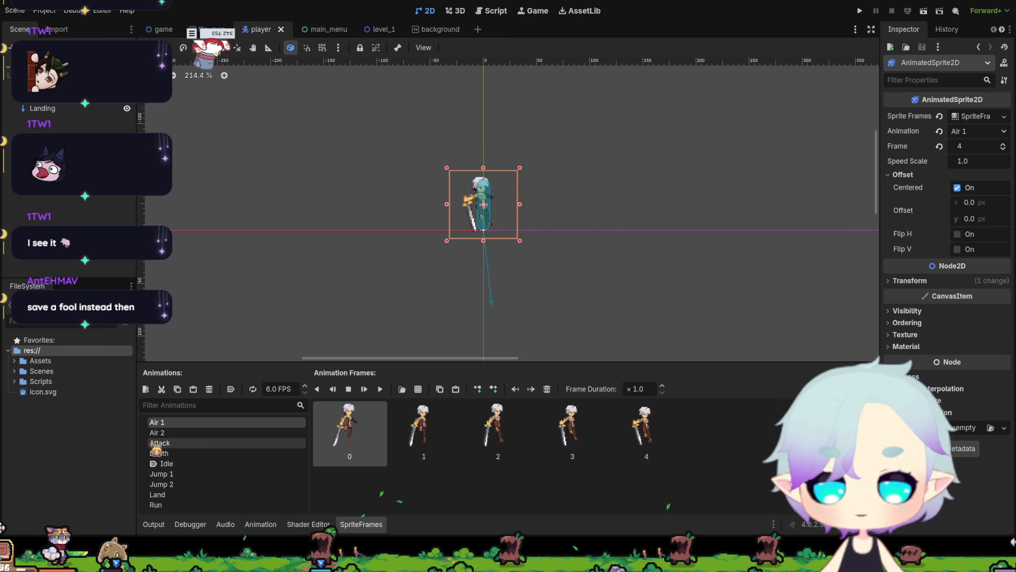
left_click(185, 464)
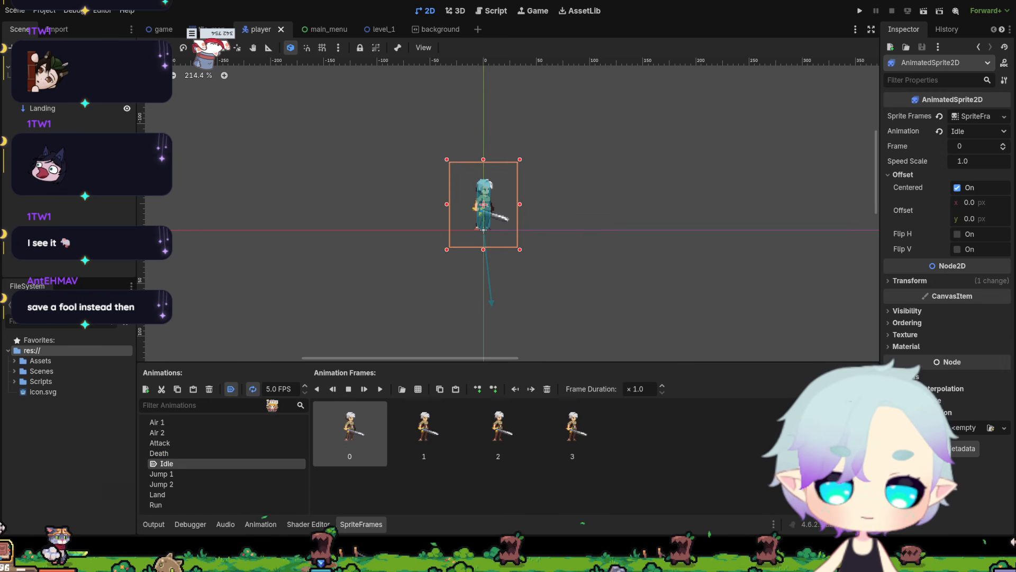
left_click(381, 390)
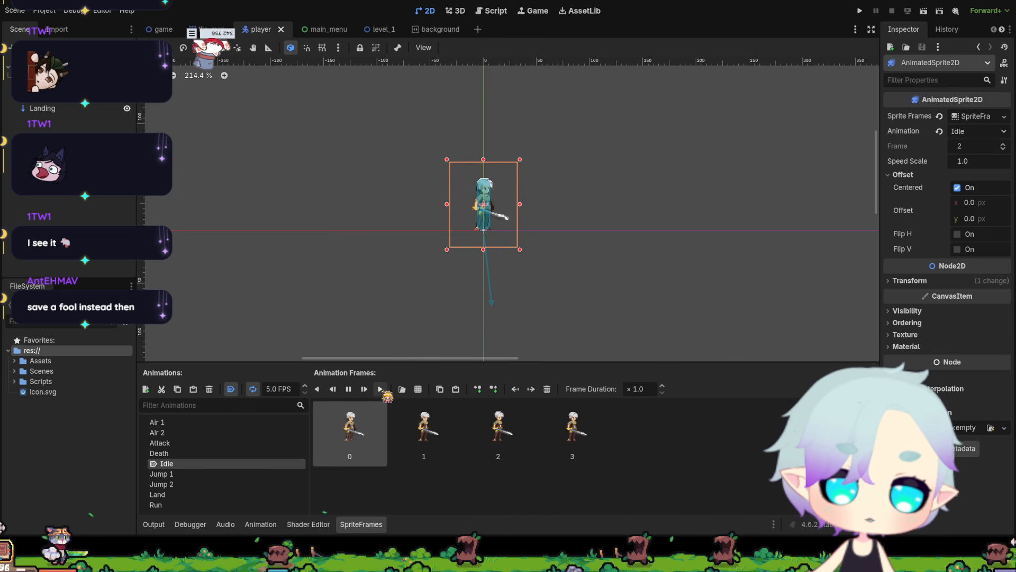
left_click(187, 423)
left_click(185, 433)
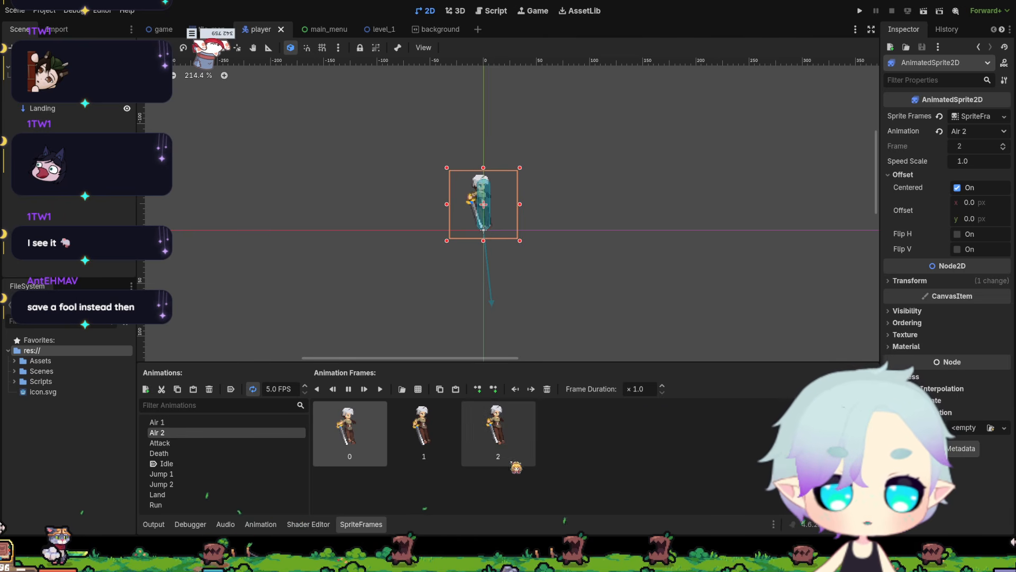
left_click(176, 423)
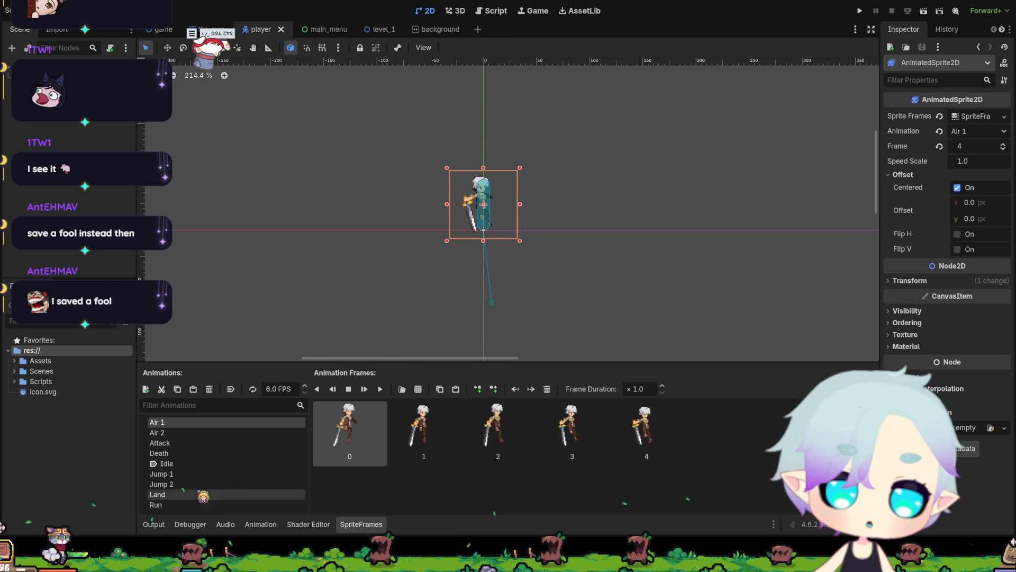
Compare the Jump 1 and Jump 2 animation frames by alternating between the two, ending on Jump 2.
left_click(172, 477)
left_click(170, 484)
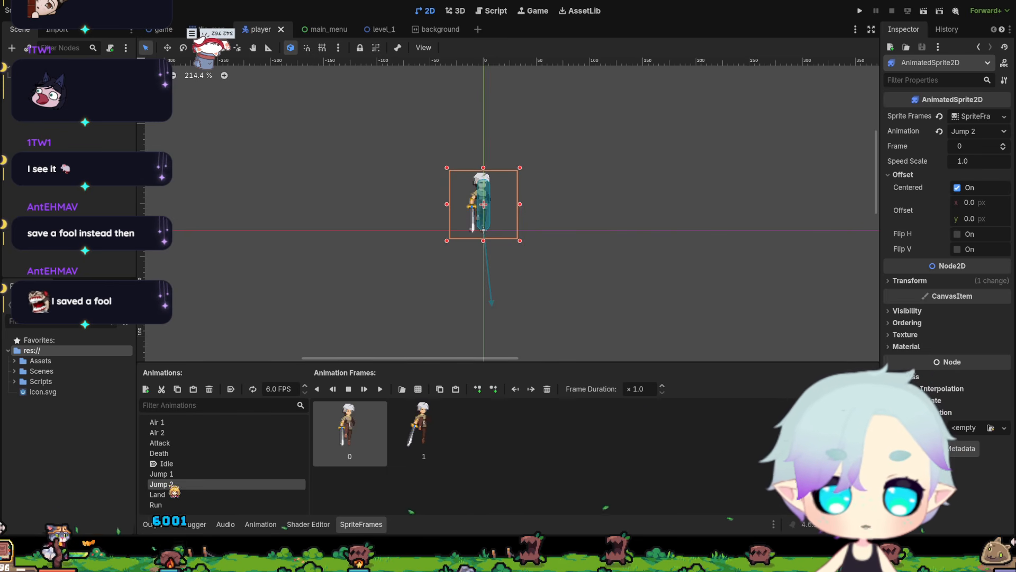
left_click(169, 478)
left_click(171, 483)
left_click(175, 475)
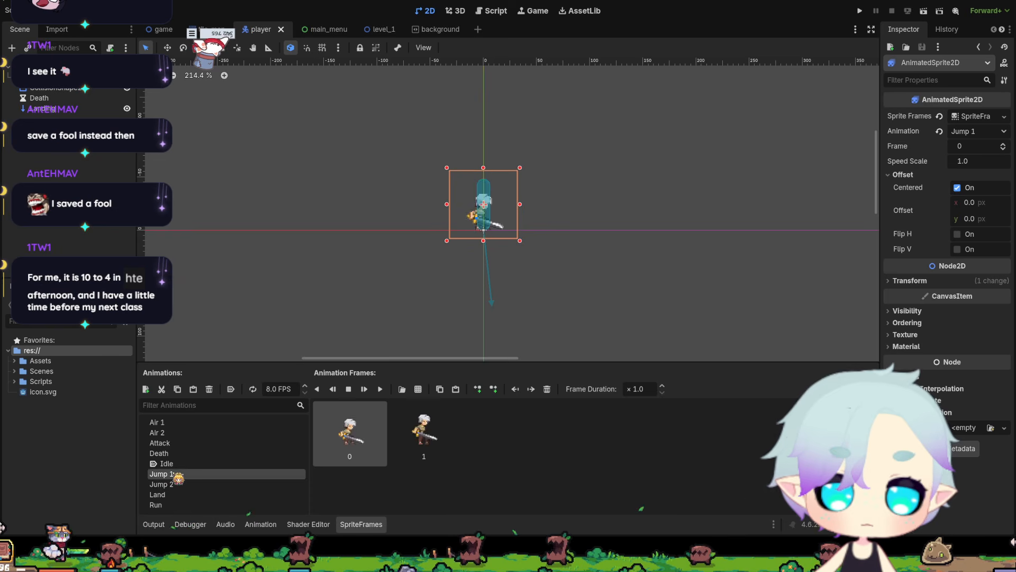
left_click(179, 485)
left_click(183, 475)
left_click(184, 483)
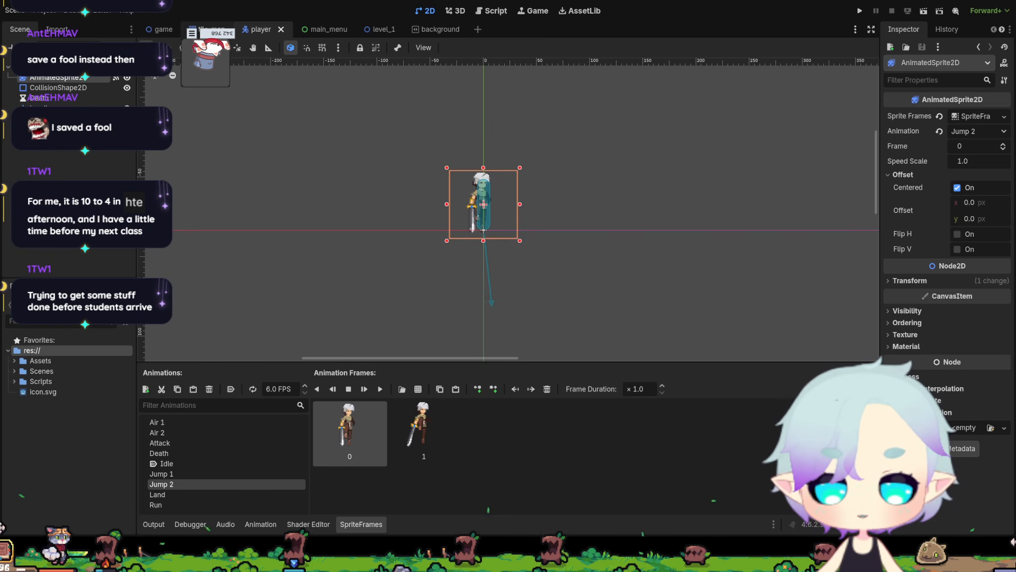
Switch to the TileMap scene and enlarge the tile palette to view the Tiles.png tileset.
left_click(214, 31)
scroll(489, 328, "down", 13)
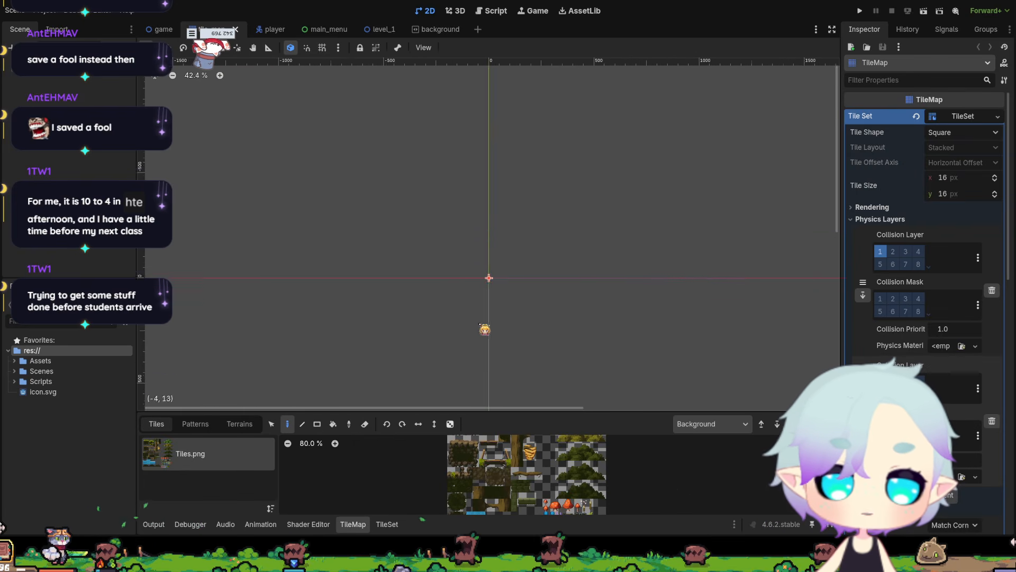
scroll(492, 329, "up", 2)
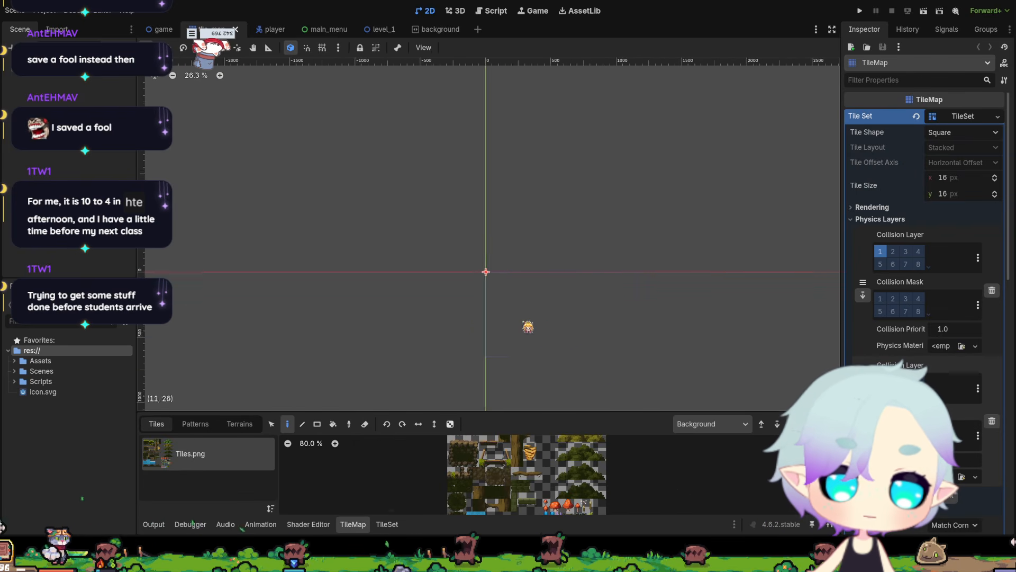
scroll(489, 317, "up", 1)
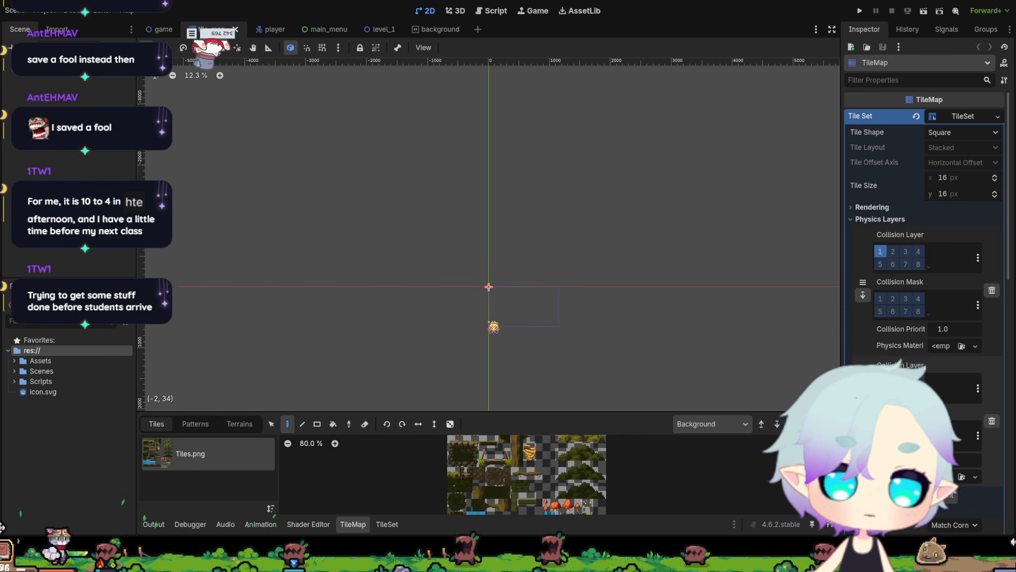
scroll(465, 499, "up", 4)
scroll(465, 499, "up", 2)
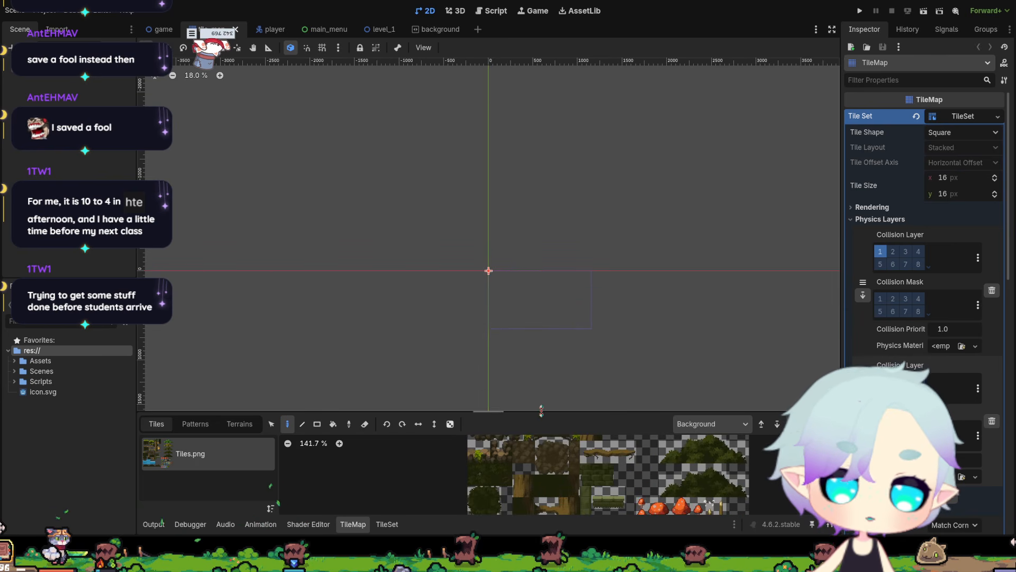
left_click_drag(541, 410, 542, 229)
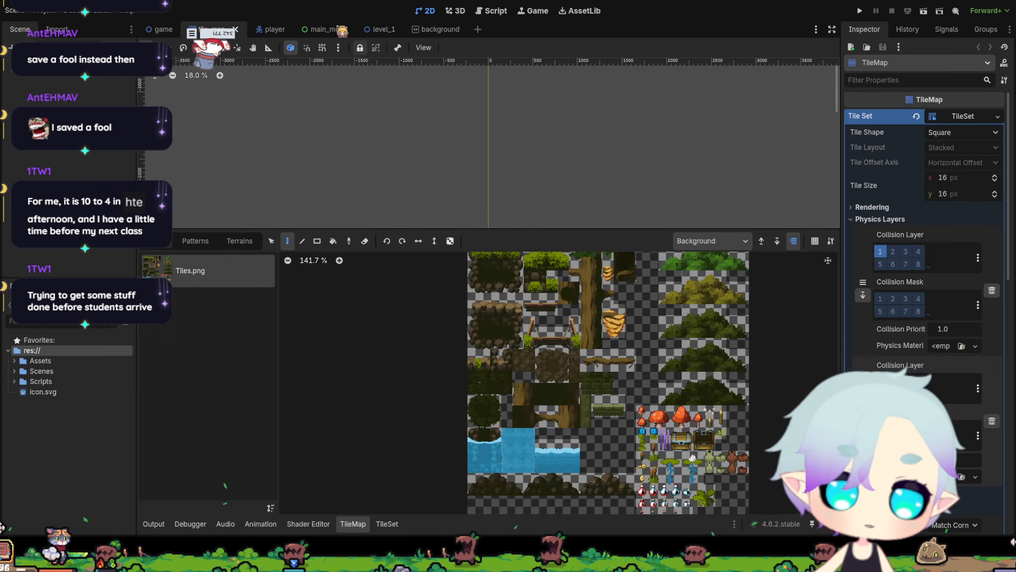
Switch to the game scene and survey the forest level from the player's start to the far hill and back.
left_click(164, 32)
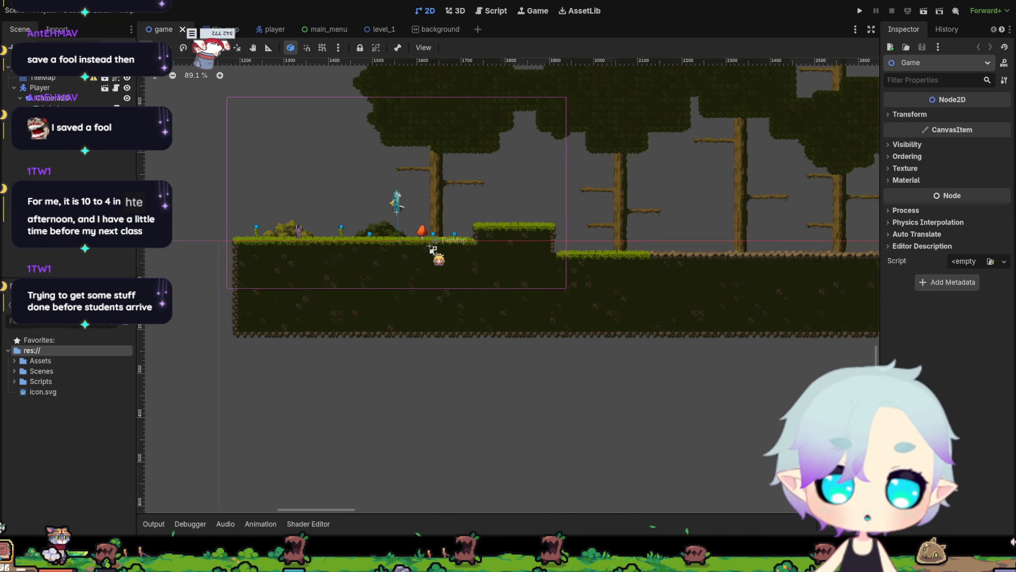
scroll(433, 248, "down", 4)
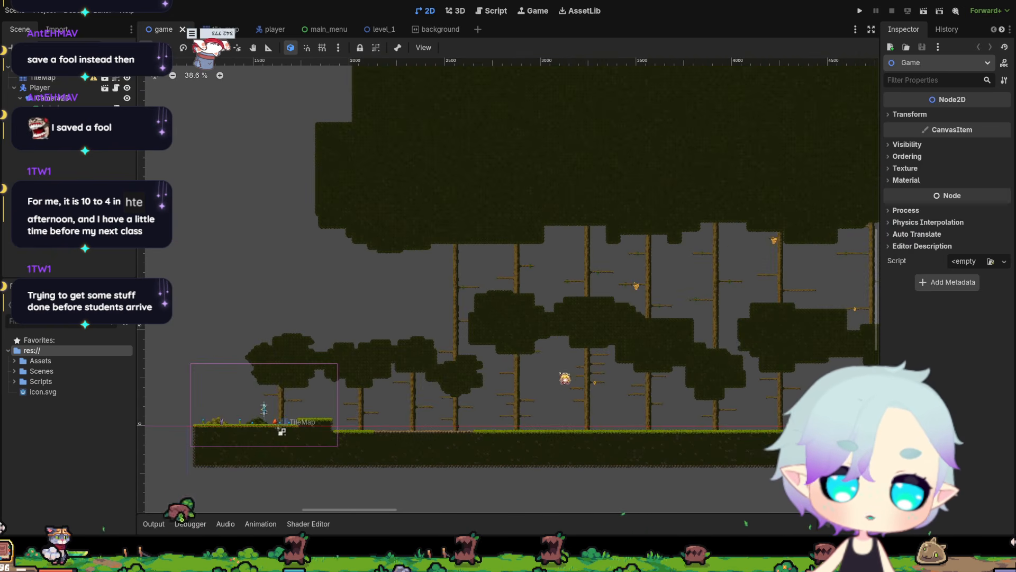
middle_click_drag(627, 365, 350, 342)
middle_click_drag(629, 317, 382, 317)
middle_click_drag(678, 322, 377, 324)
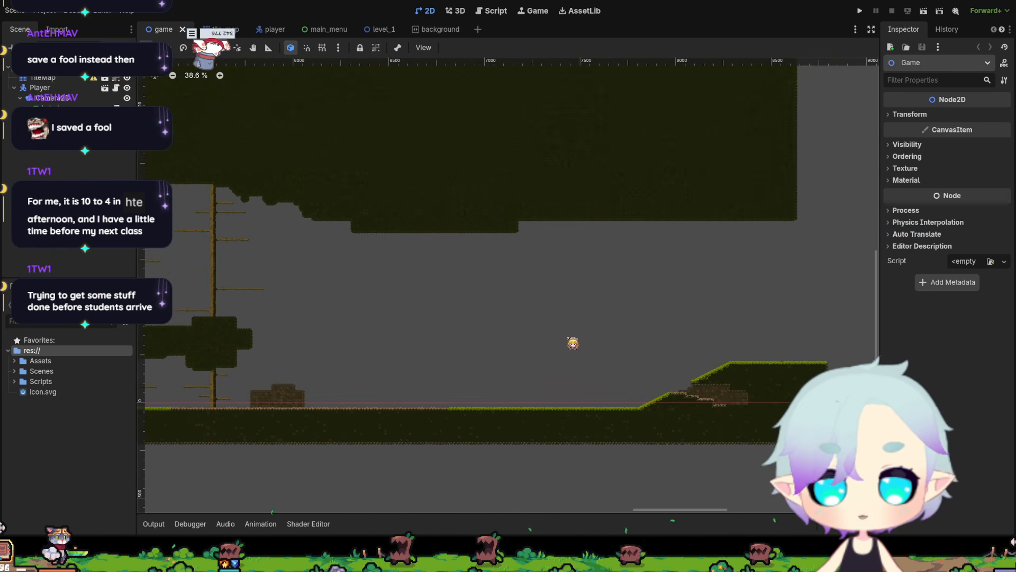
mouse_move(581, 352)
middle_mouse_down()
mouse_move(345, 344)
mouse_move(707, 323)
middle_mouse_up()
middle_click_drag(153, 331, 708, 390)
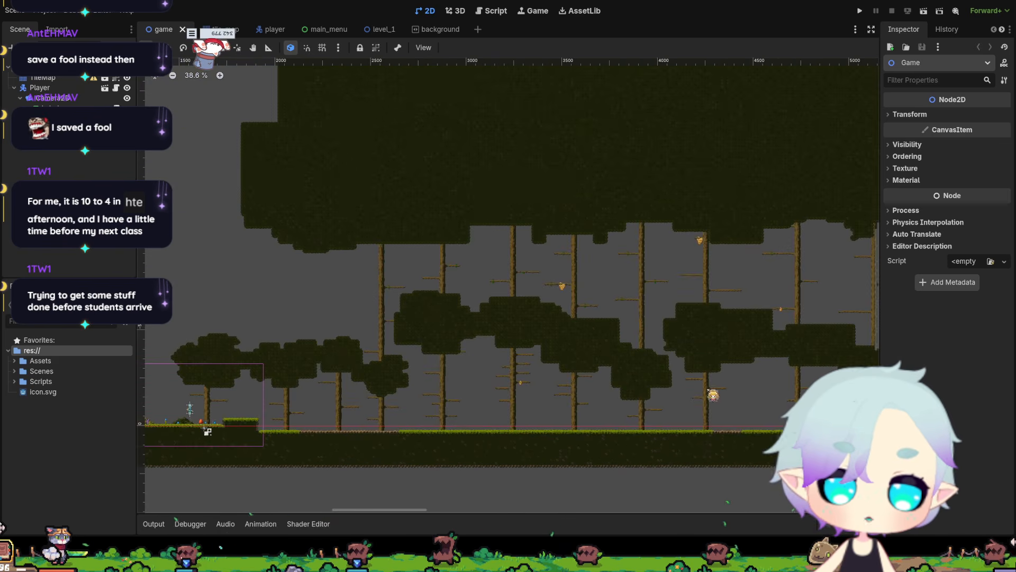
middle_click_drag(348, 340, 507, 306)
scroll(416, 374, "up", 4)
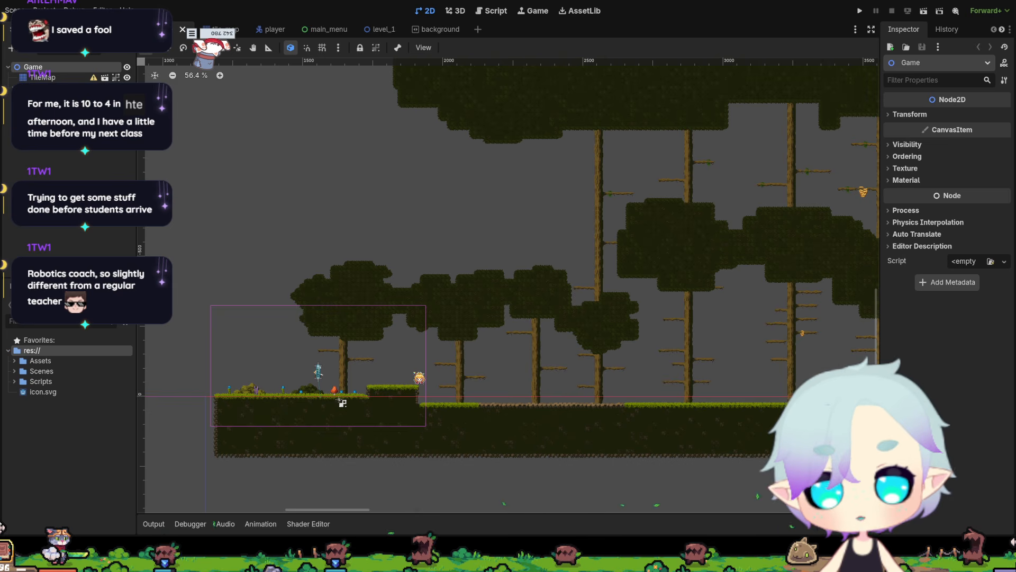
Examine the tree canopy, trunks and ground along the middle of the level, returning to the start area.
scroll(344, 398, "down", 5)
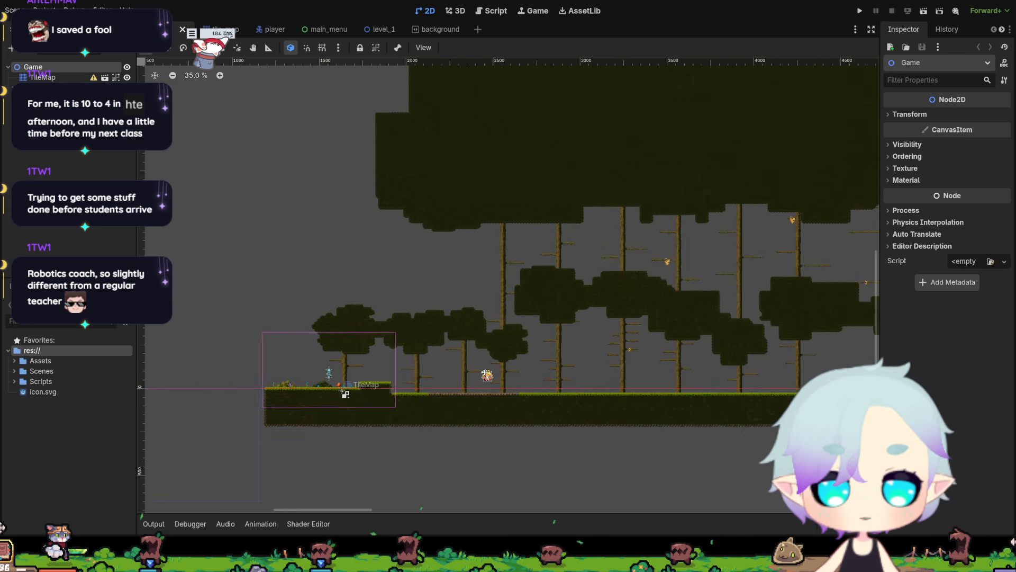
middle_click_drag(485, 372, 328, 397)
middle_click_drag(657, 342, 328, 356)
middle_click_drag(610, 342, 343, 333)
mouse_move(738, 378)
middle_mouse_down()
mouse_move(526, 367)
mouse_move(745, 347)
mouse_move(494, 367)
middle_mouse_up()
middle_click_drag(330, 352, 679, 351)
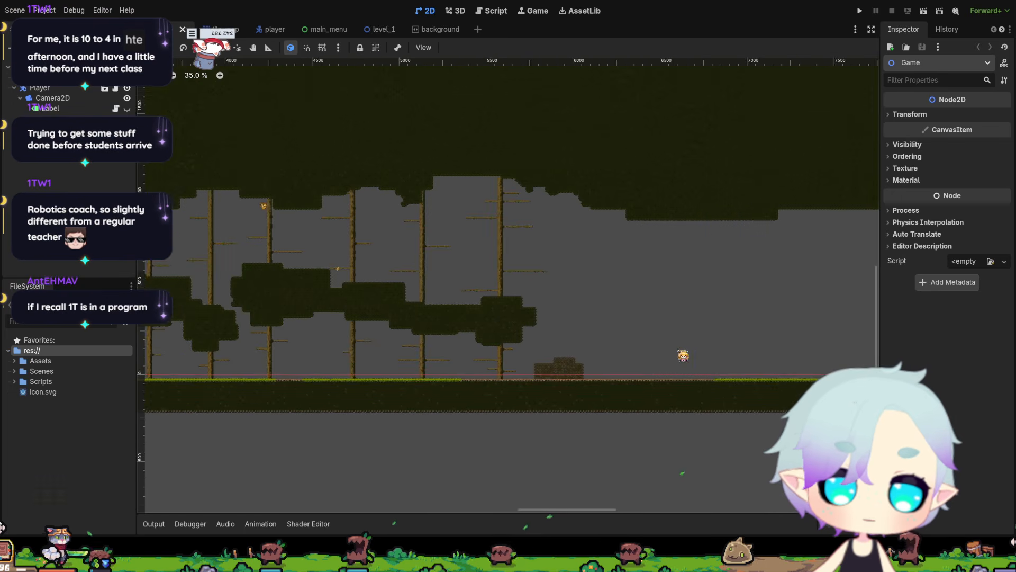
middle_click_drag(383, 344, 1014, 332)
Inspect the player, mushroom and grassy platform at the start of the level up close.
scroll(468, 432, "up", 6)
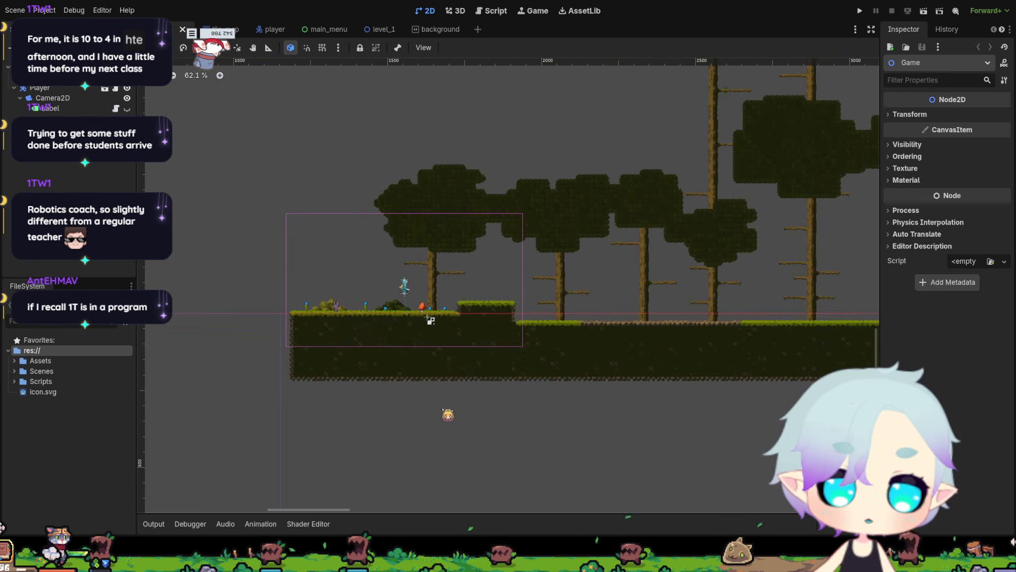
scroll(442, 344, "up", 5)
middle_click_drag(443, 298, 374, 436)
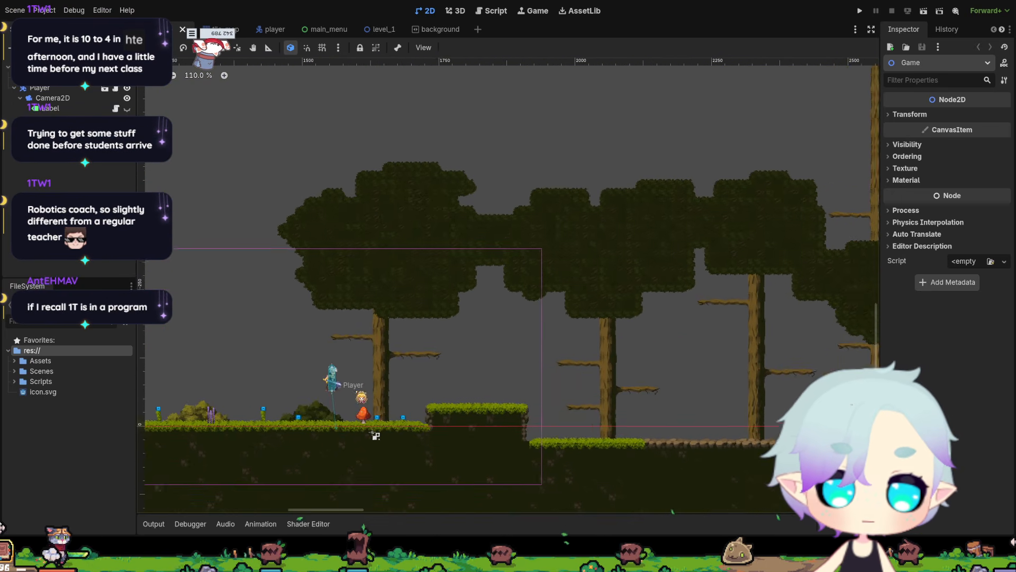
scroll(388, 466, "up", 7)
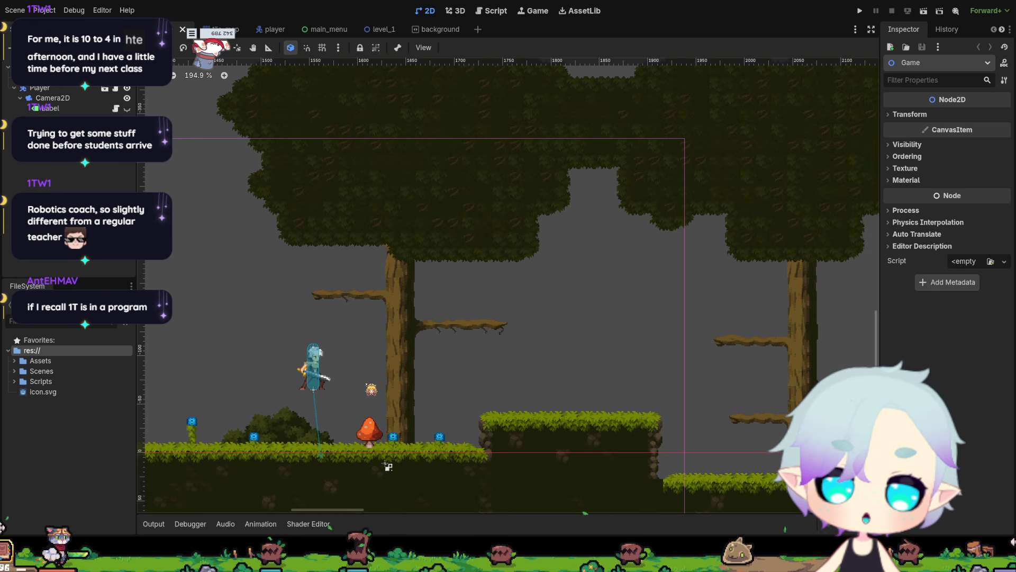
scroll(388, 466, "down", 8)
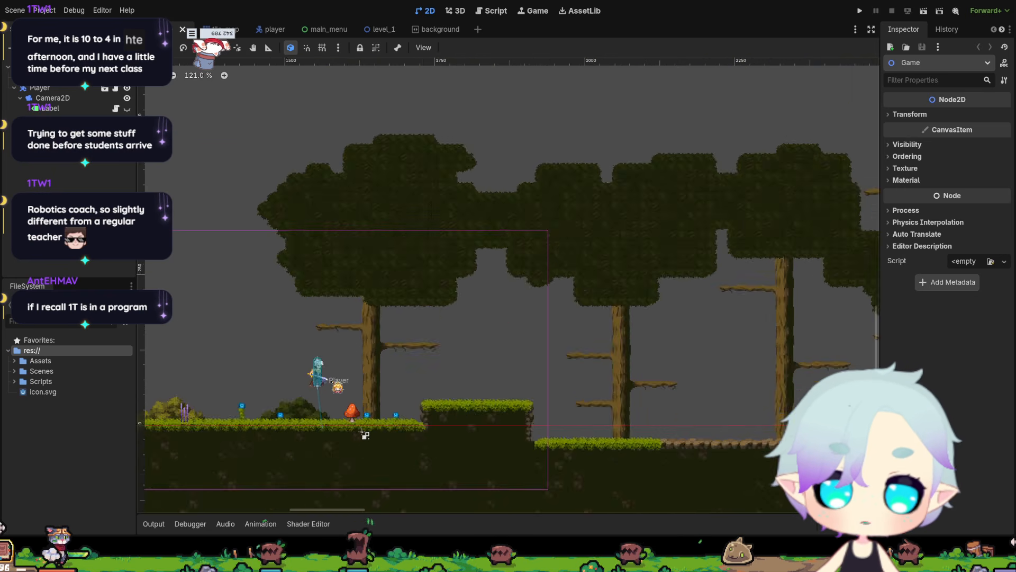
Look over the whole level again up to the grassy slope at its far end, finishing close to the player.
middle_click_drag(634, 284, 444, 316)
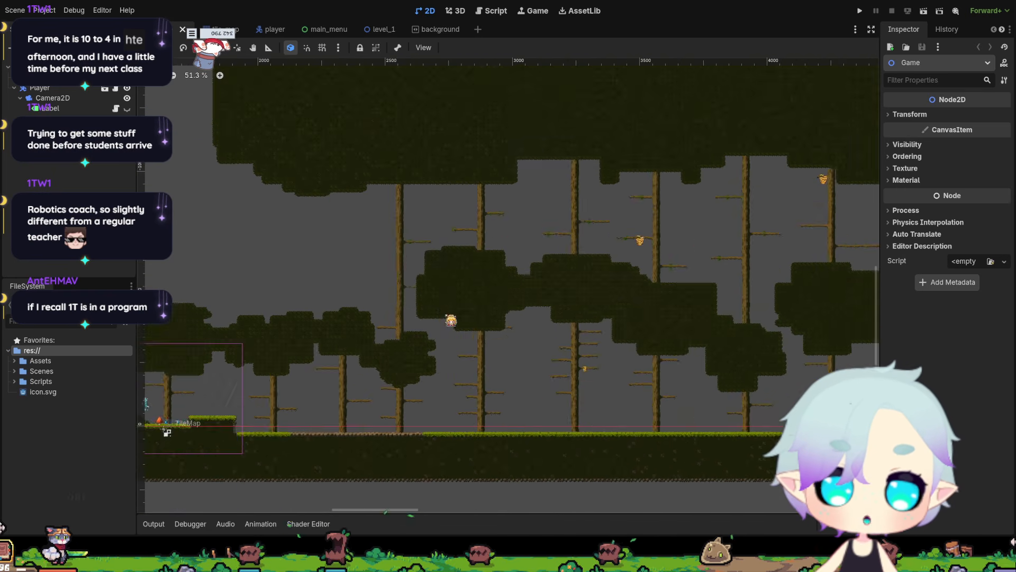
middle_click_drag(509, 313, 119, 311)
middle_click_drag(588, 310, 170, 291)
middle_click_drag(531, 301, 209, 309)
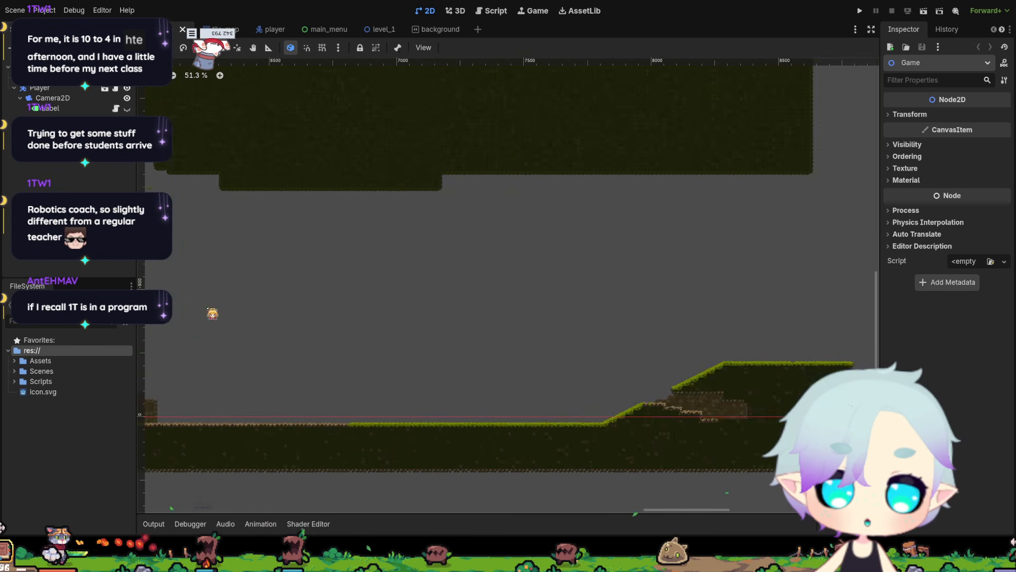
middle_click_drag(307, 309, 625, 315)
middle_click_drag(311, 320, 660, 322)
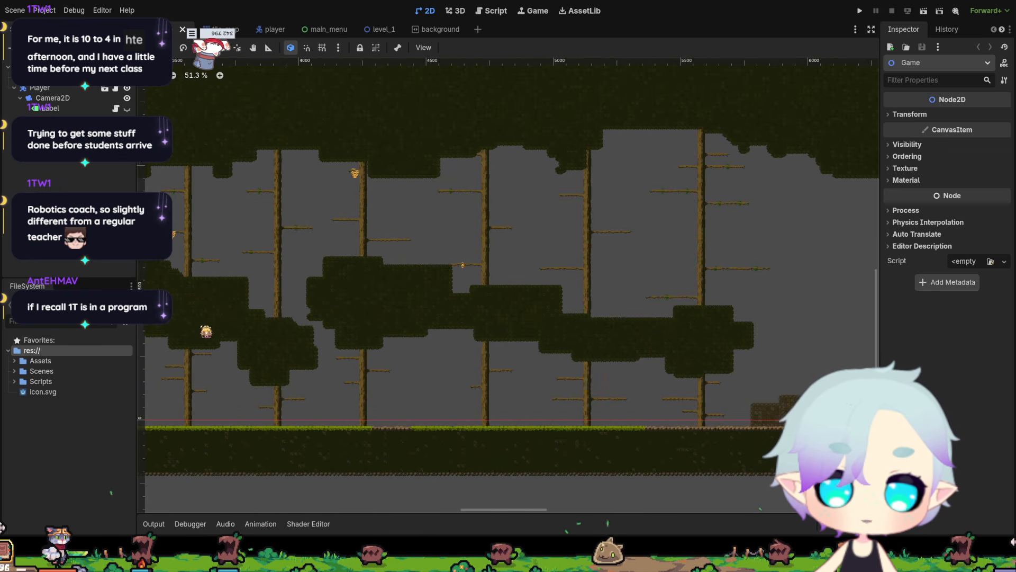
middle_click_drag(172, 332, 711, 334)
middle_click_drag(240, 427, 472, 415)
scroll(473, 414, "up", 5)
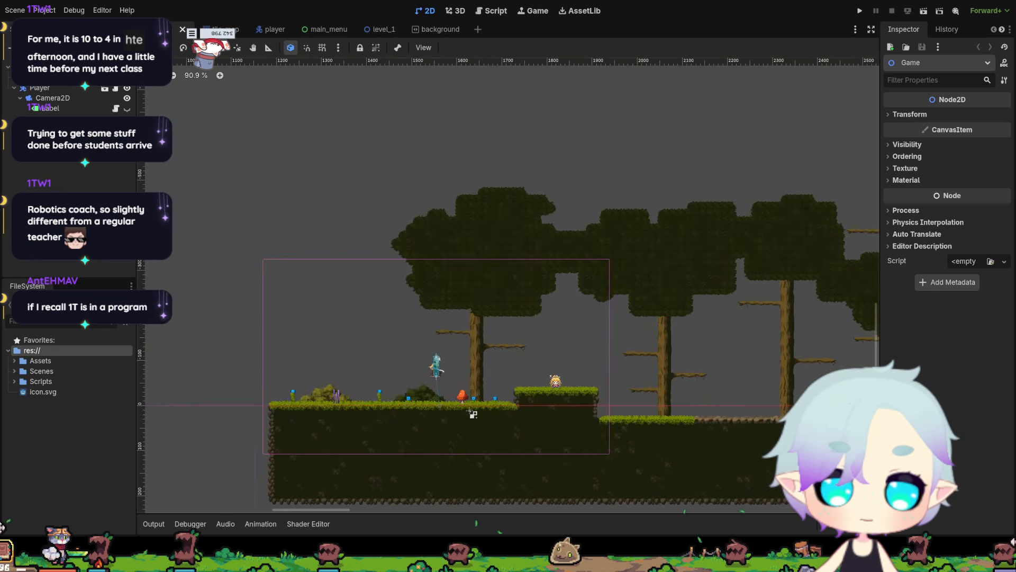
scroll(473, 413, "up", 4)
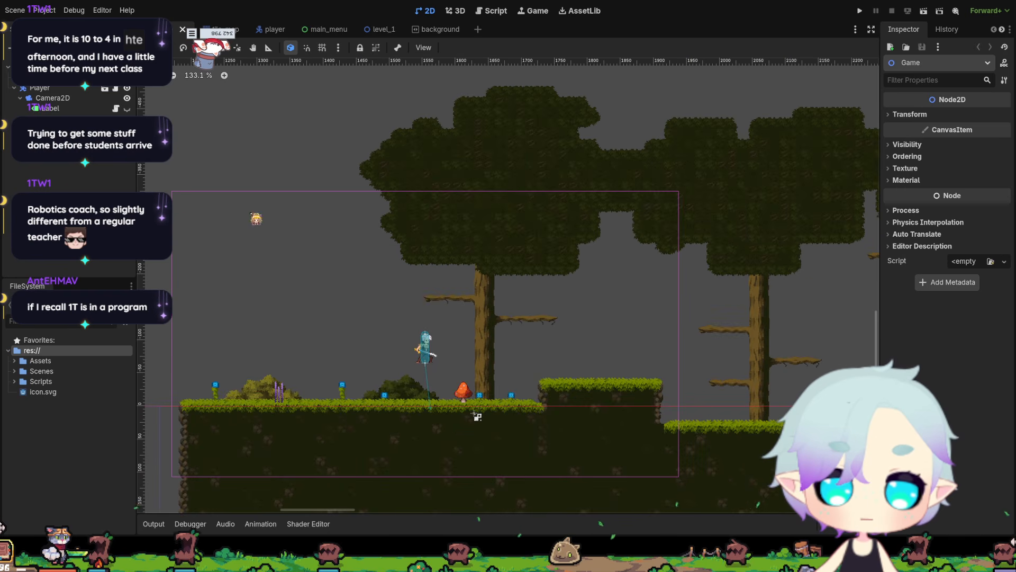
Switch to the level_1 scene and look over its sky backdrop, tree trunks and long stretch of ground.
left_click(374, 30)
scroll(453, 256, "down", 9)
middle_click_drag(512, 286, 219, 372)
middle_click_drag(612, 306, 743, 255)
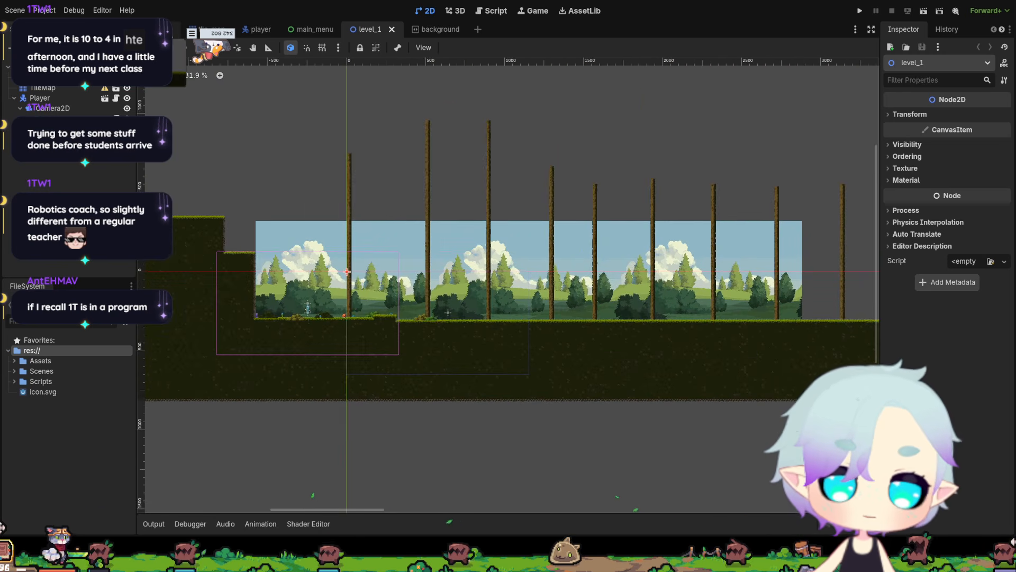
Run the project from the game scene and move the player past the mushroom to the raised grassy platform.
left_click(161, 30)
key("F5")
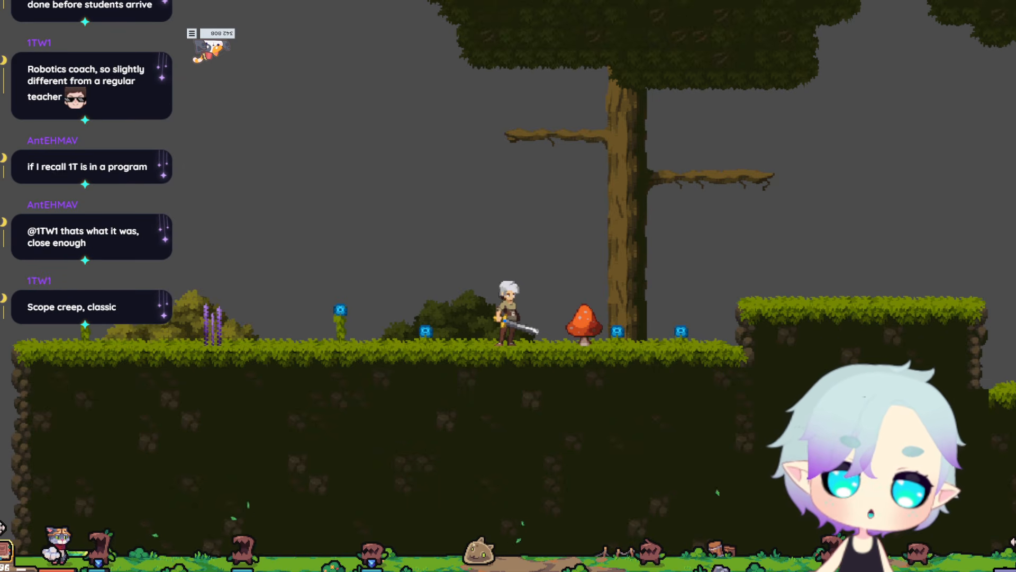
key("Right")
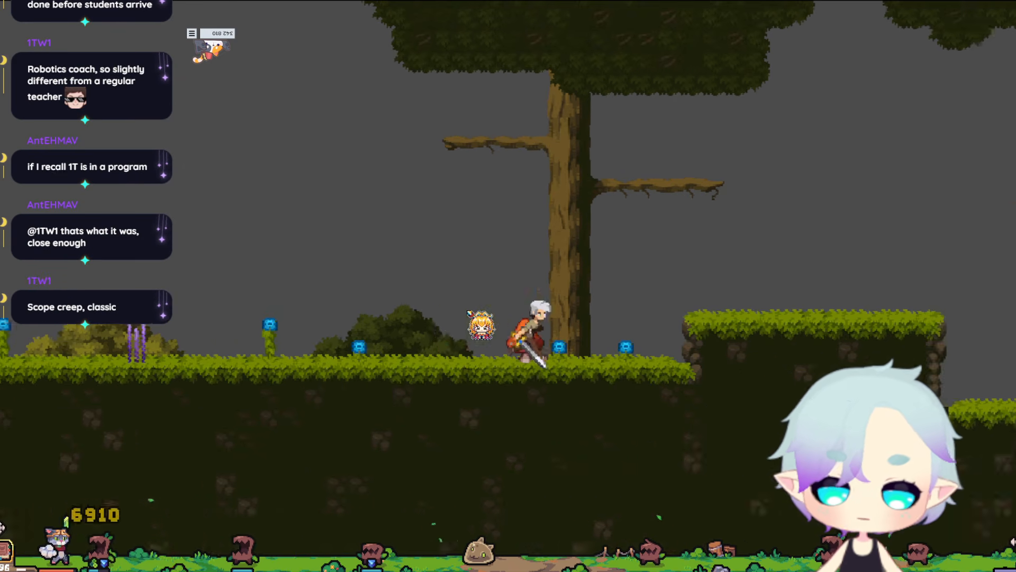
key("space")
key("space")
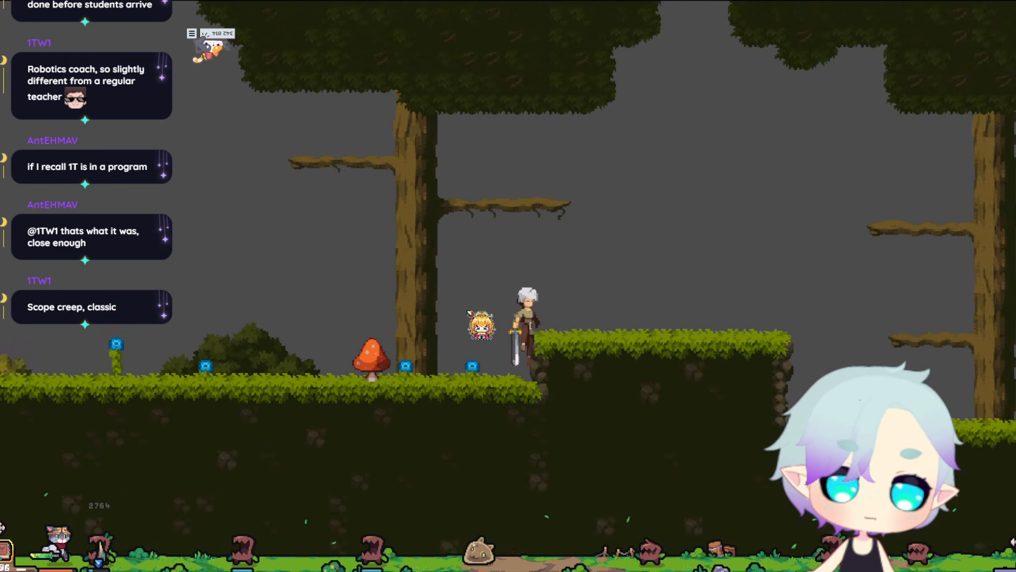
Test the branch platforms of the second tree by climbing the player up them and onward past the canopy.
key("Left")
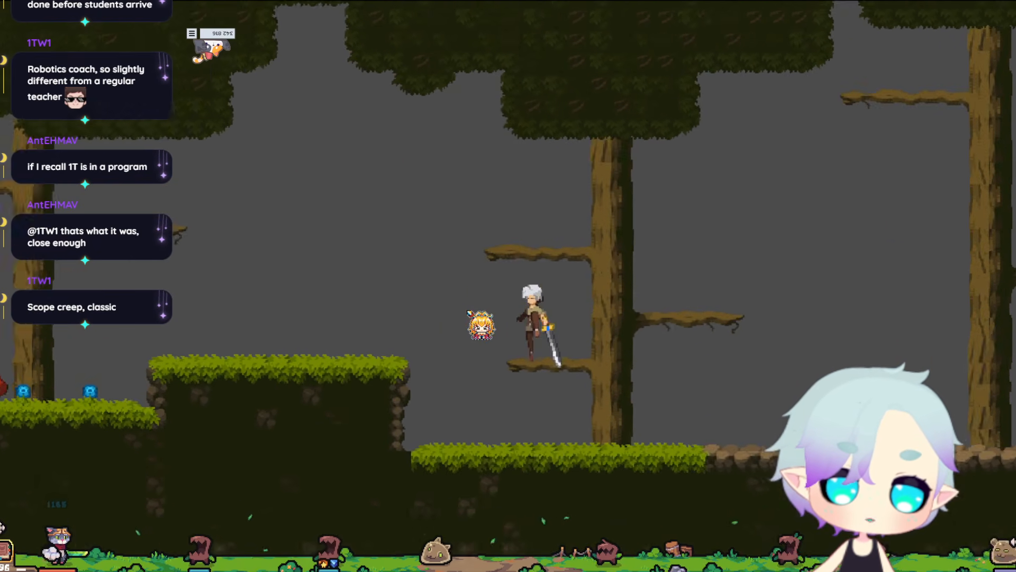
key("space")
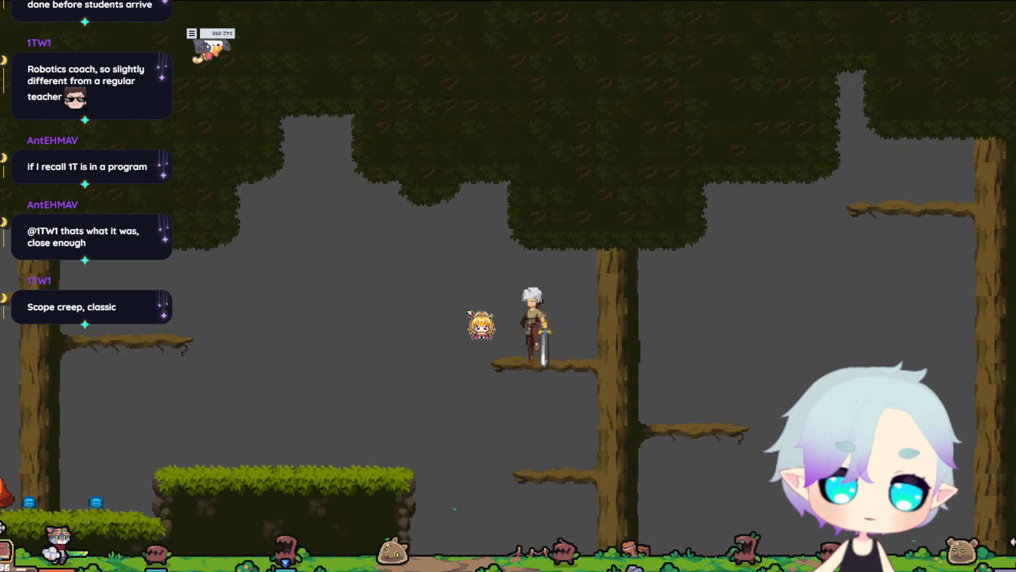
key("space")
key("Right")
key("space")
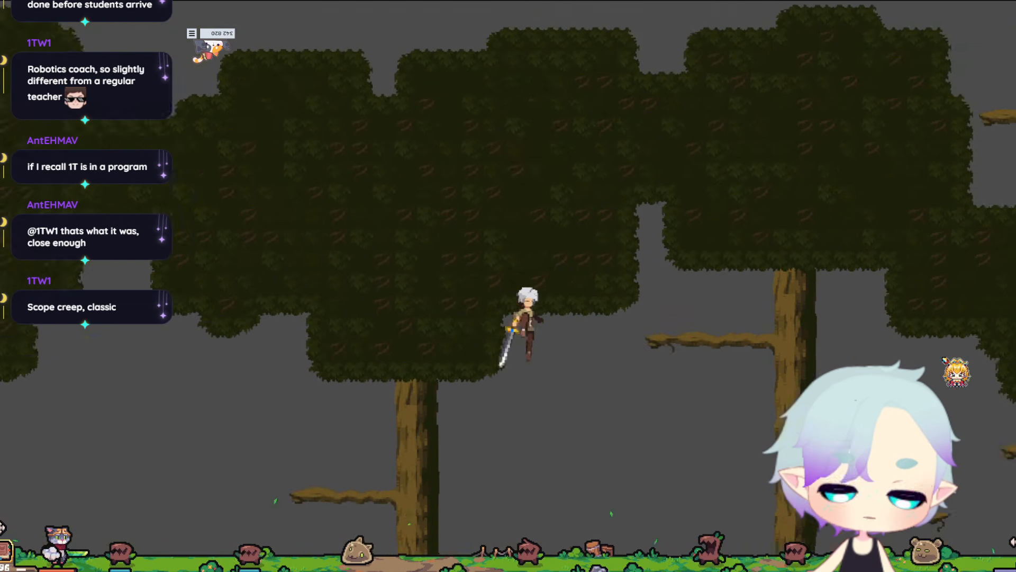
Jump the player onward past the tall branched trunks to a branch beneath a low canopy.
key("space")
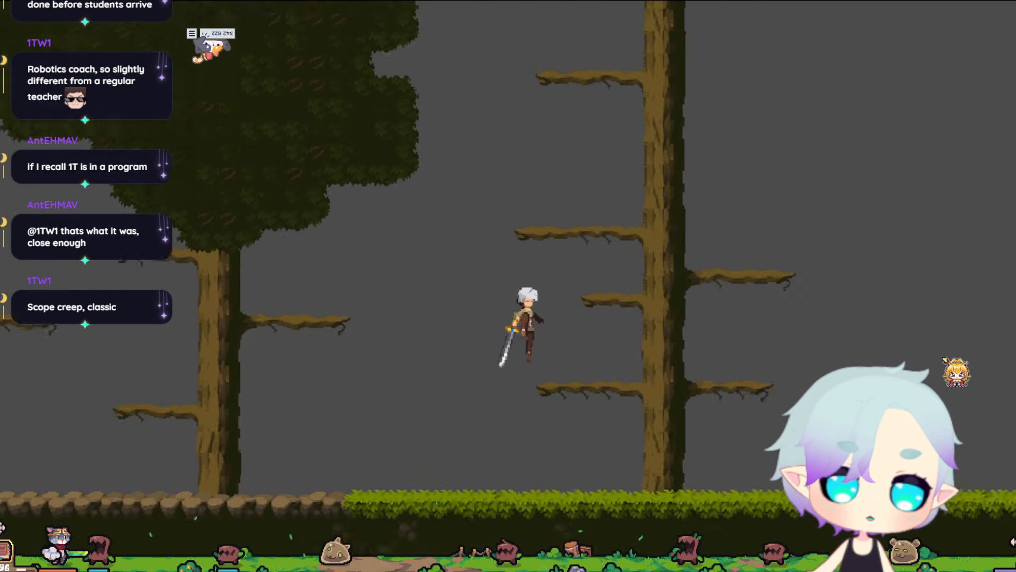
key("space")
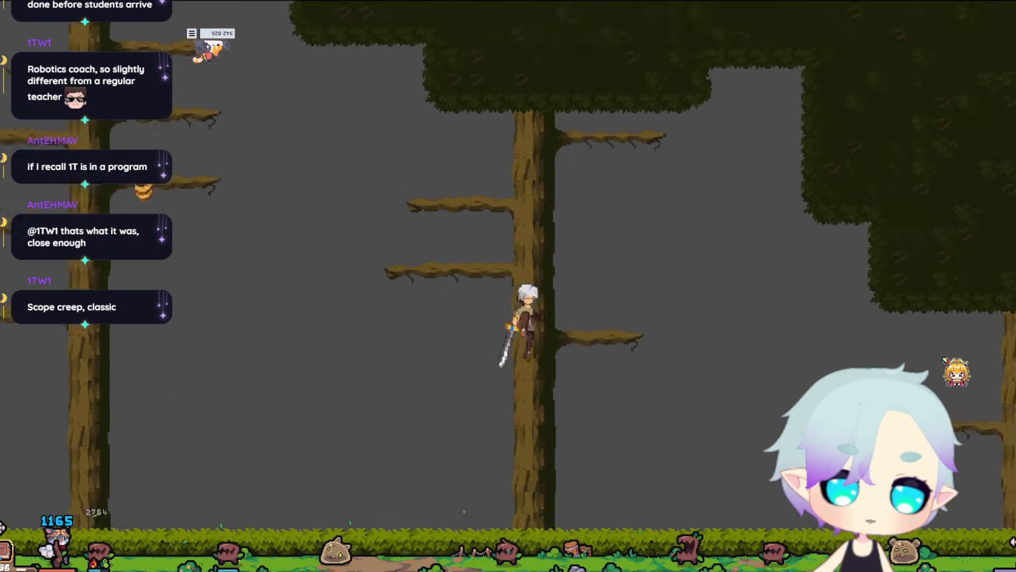
key("space")
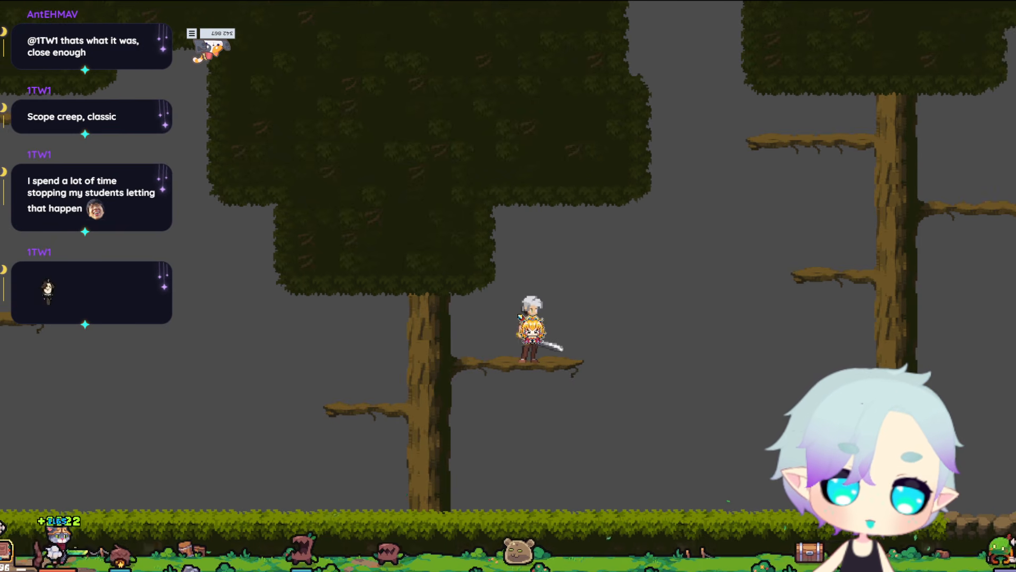
Take the player back toward the level's start over the grass and stone ground, up to the second tree's lowest branch.
key("a")
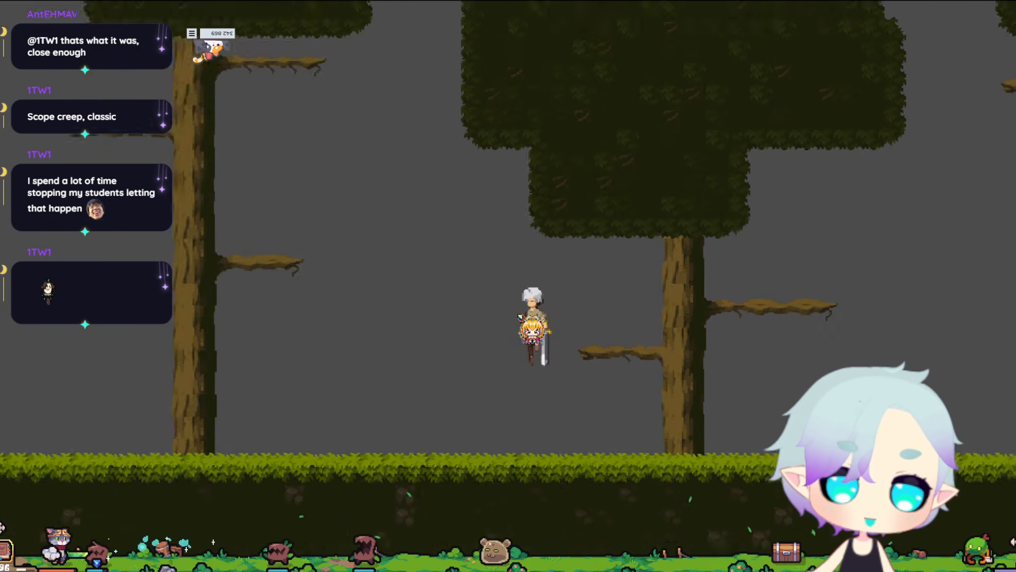
key("space")
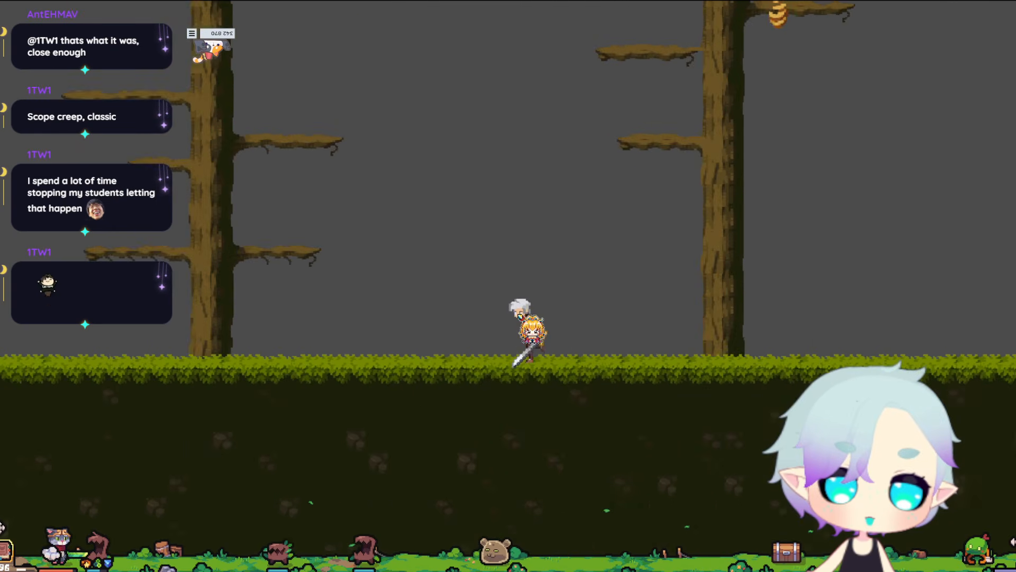
key("space")
key("space")
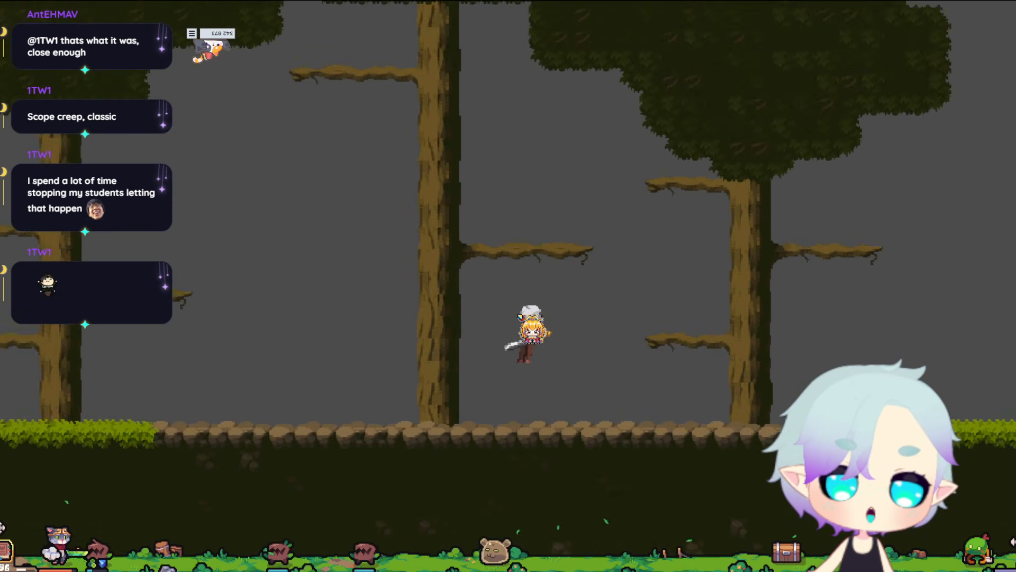
key("space")
key("d")
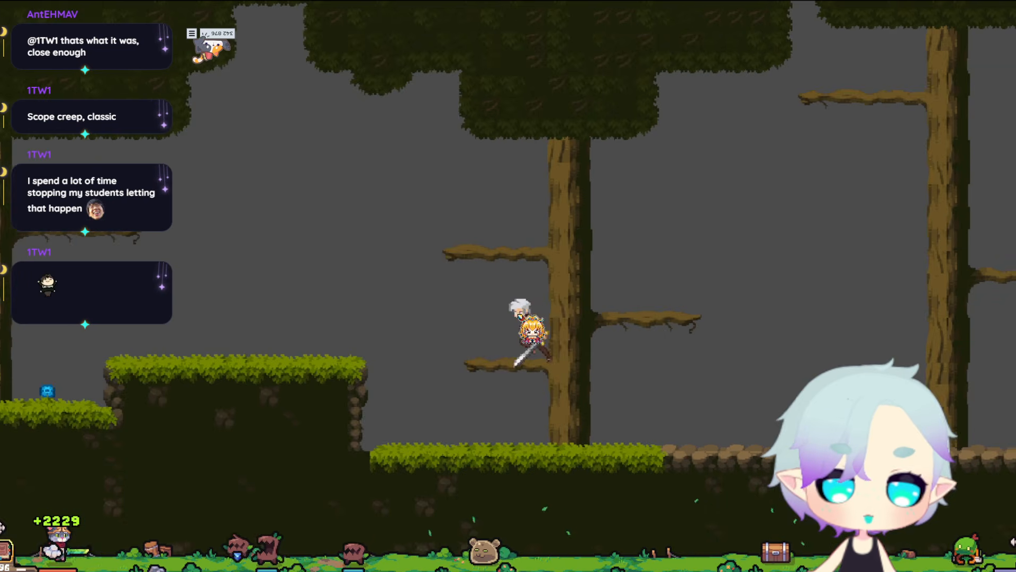
Jump the player onto the first tree's branch under the canopy, then drop back down beside the mushroom.
key("a")
key("space")
key("space")
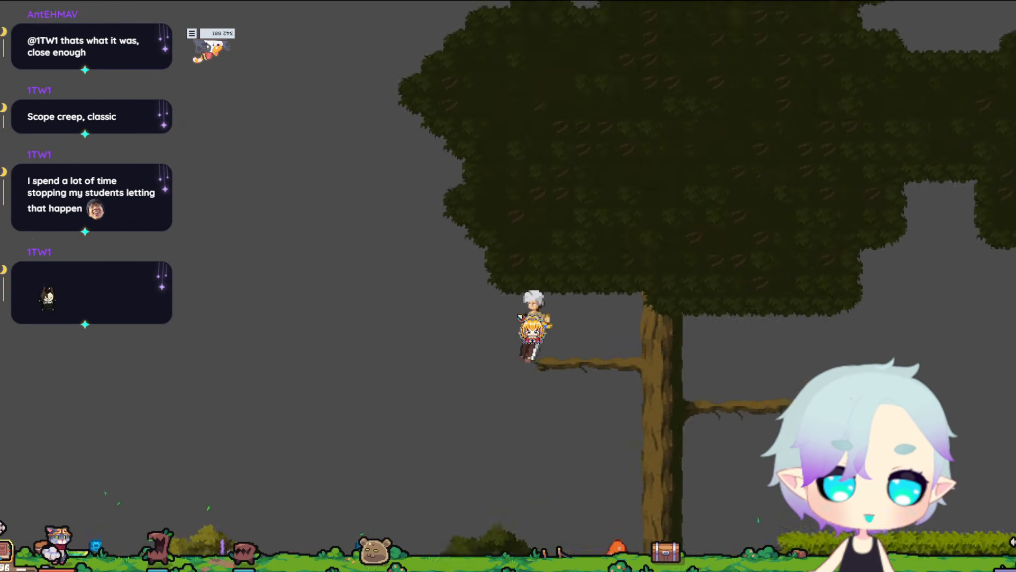
key("d")
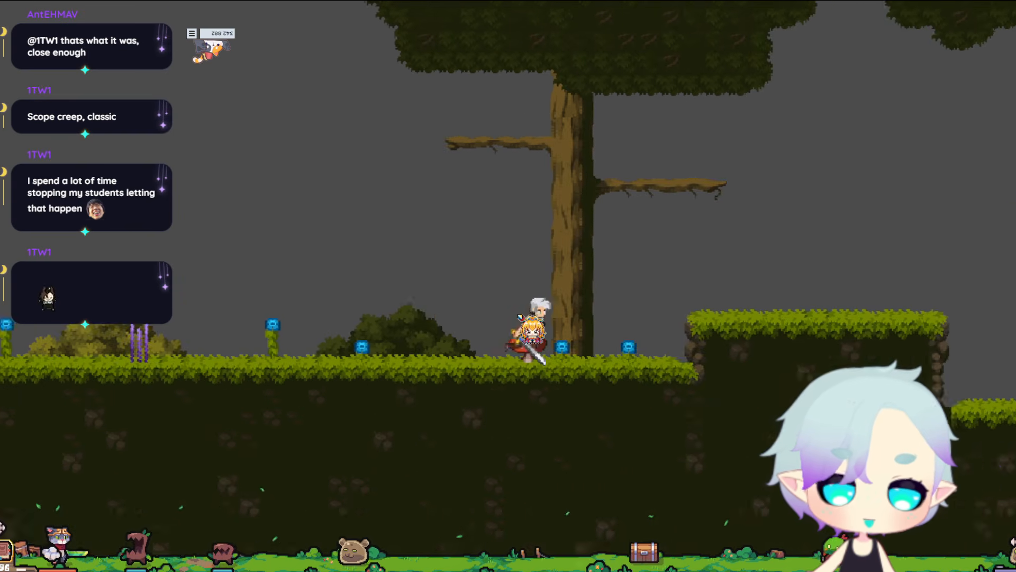
Playtest the route from the mushroom over the second tree's branches to the trees above the stone path.
key("space")
key("space")
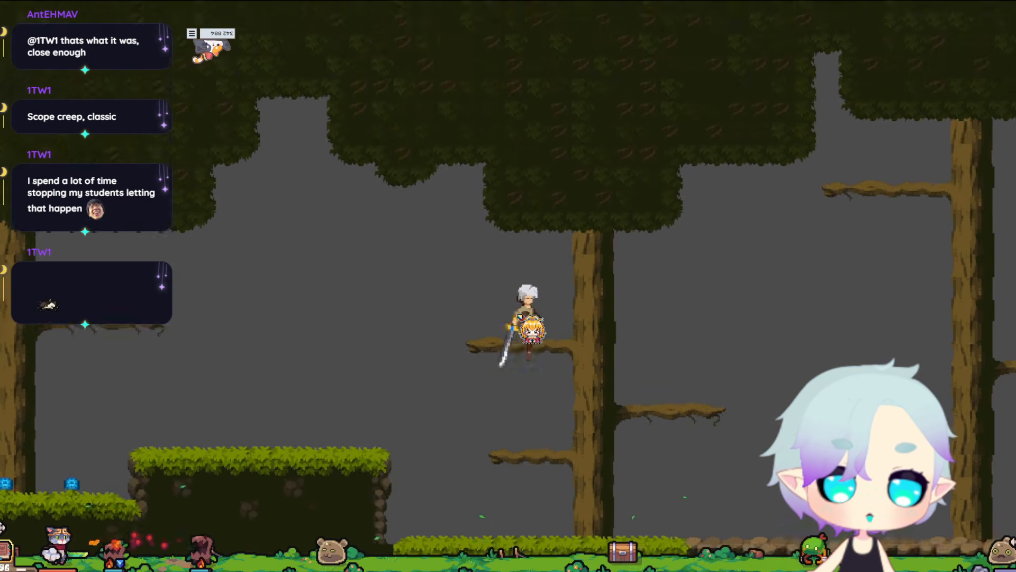
key("d")
key("space")
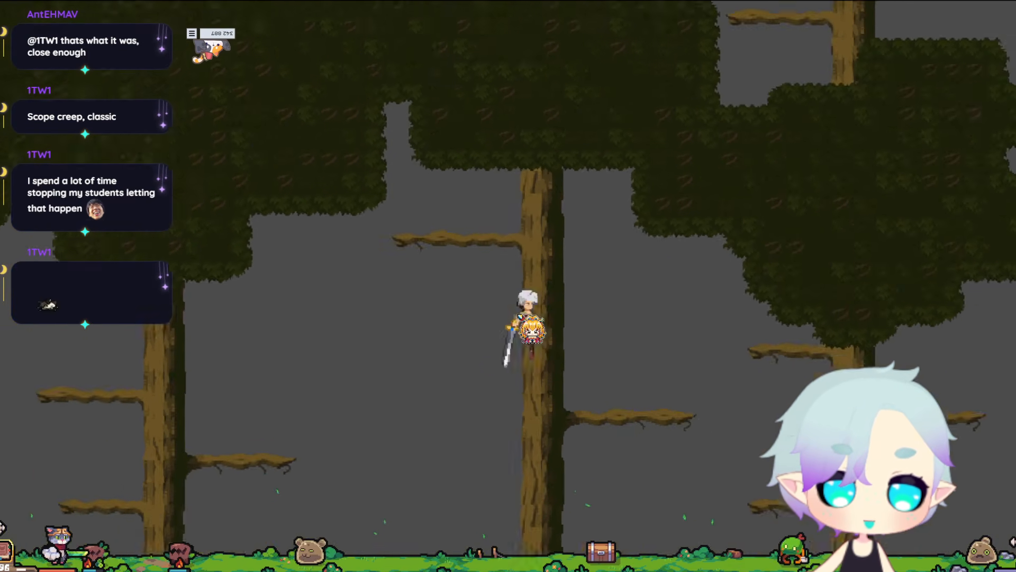
key("d")
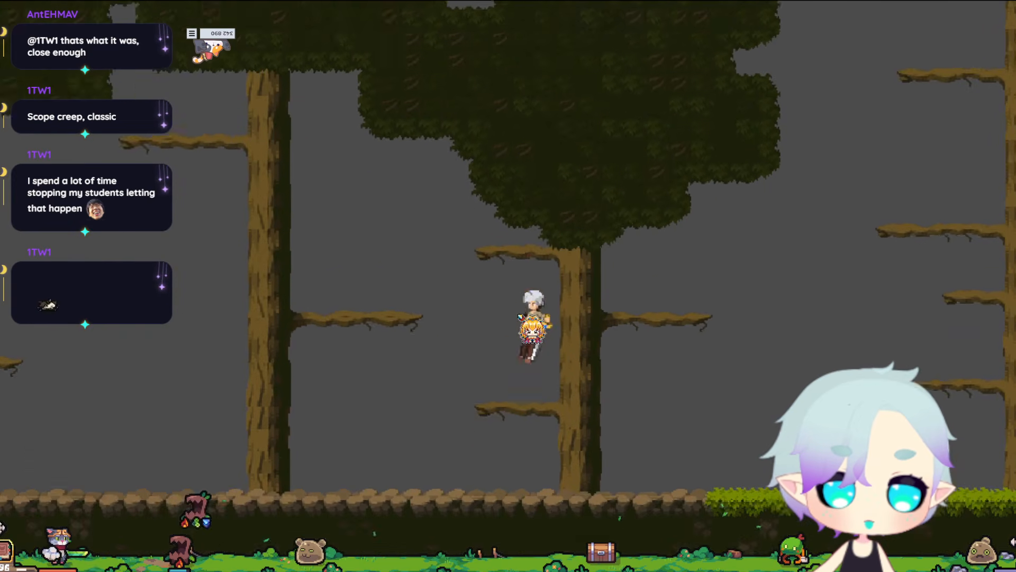
Climb the player up through the tree canopy above the stone path to the trunk rising over the foliage.
key("space")
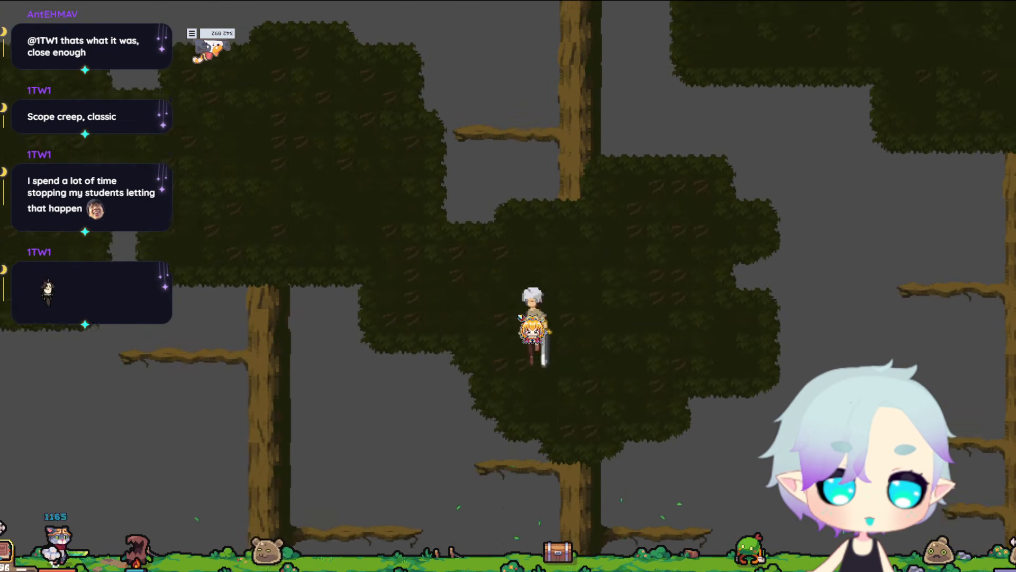
key("space")
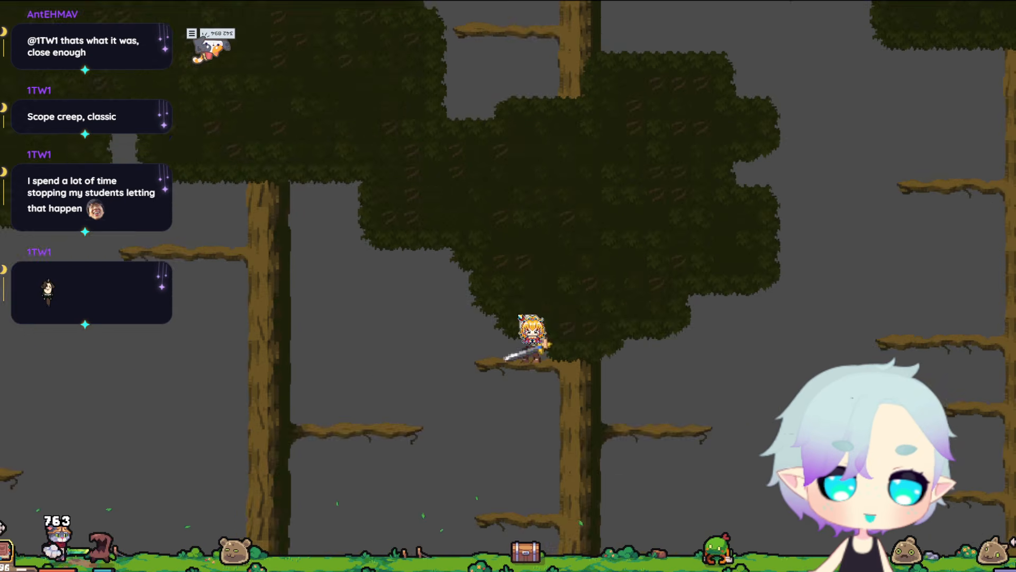
key("space")
key("space")
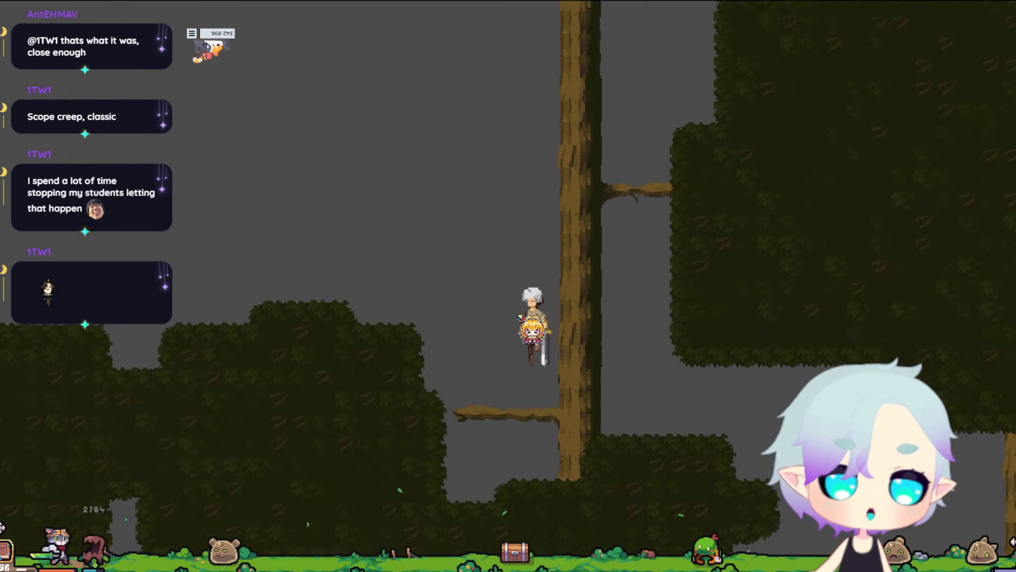
key("space")
Playtest the treetop area, jumping the player across the vine-covered branches to the one with the beehive.
key("d")
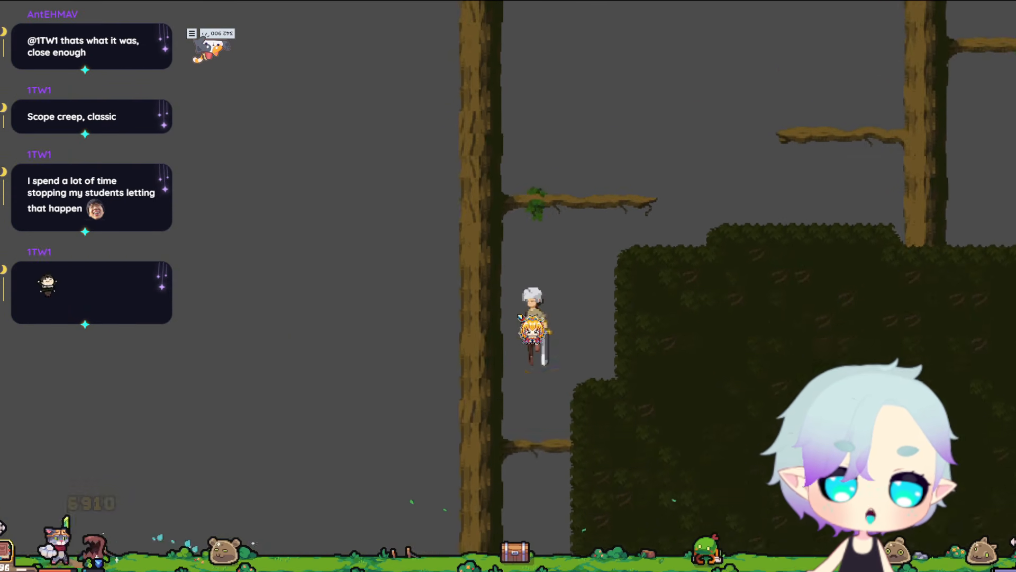
key("space")
key("d")
key("space")
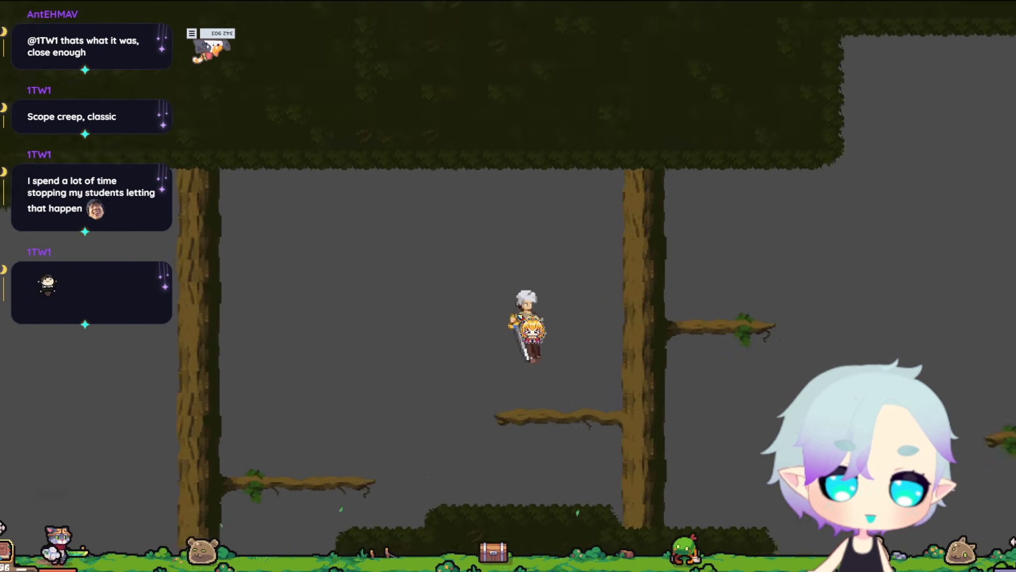
key("space")
key("space")
key("space")
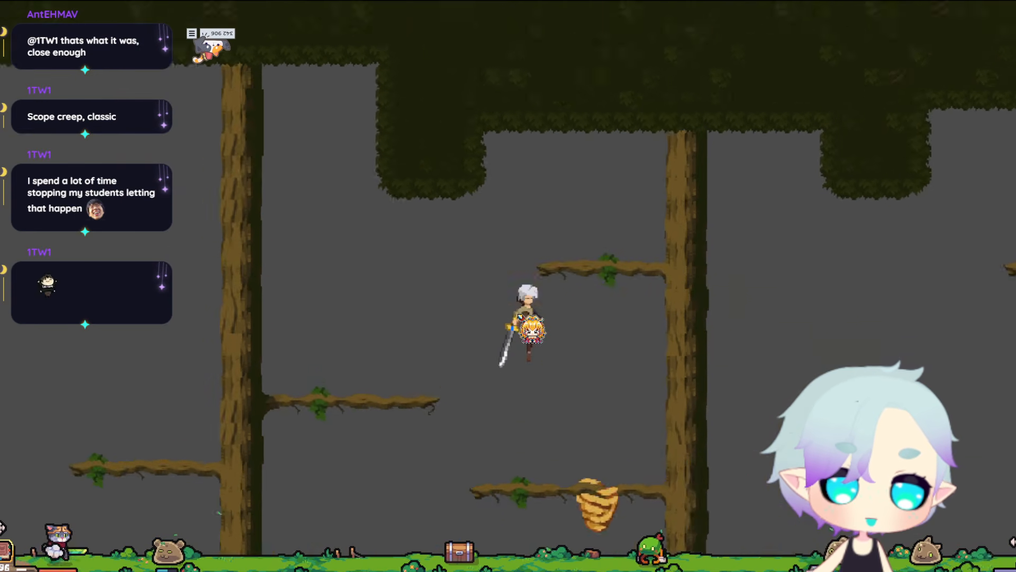
Continue the player along the highest branches past the last tall trunks and drop to the stone ground.
key("space")
key("space")
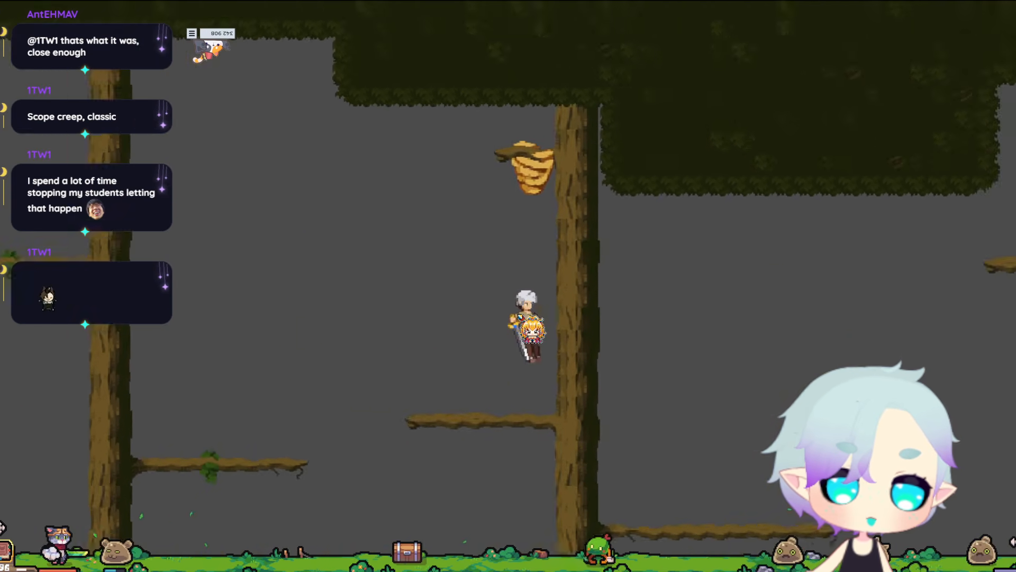
key("space")
key("space")
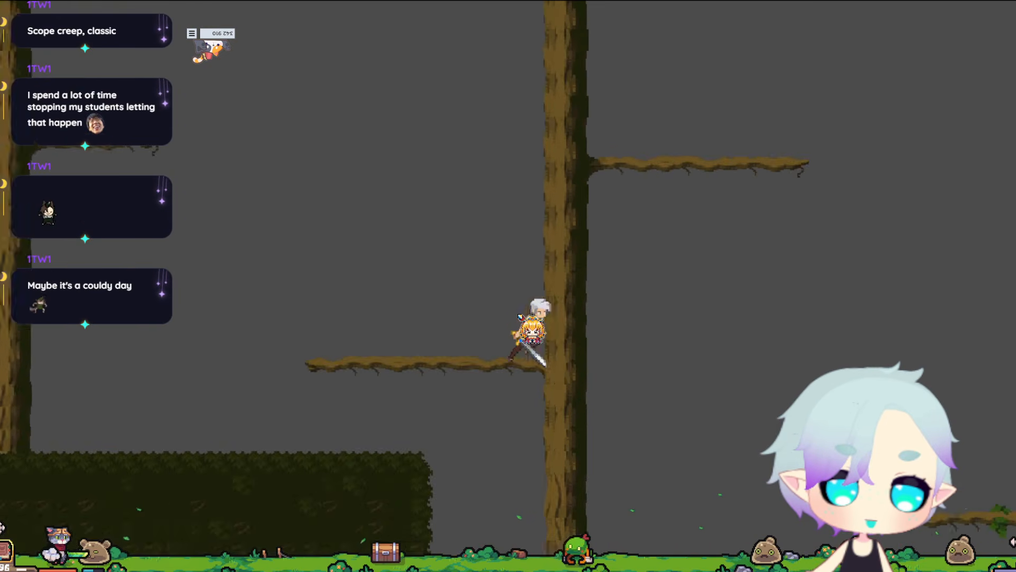
key("space")
key("space")
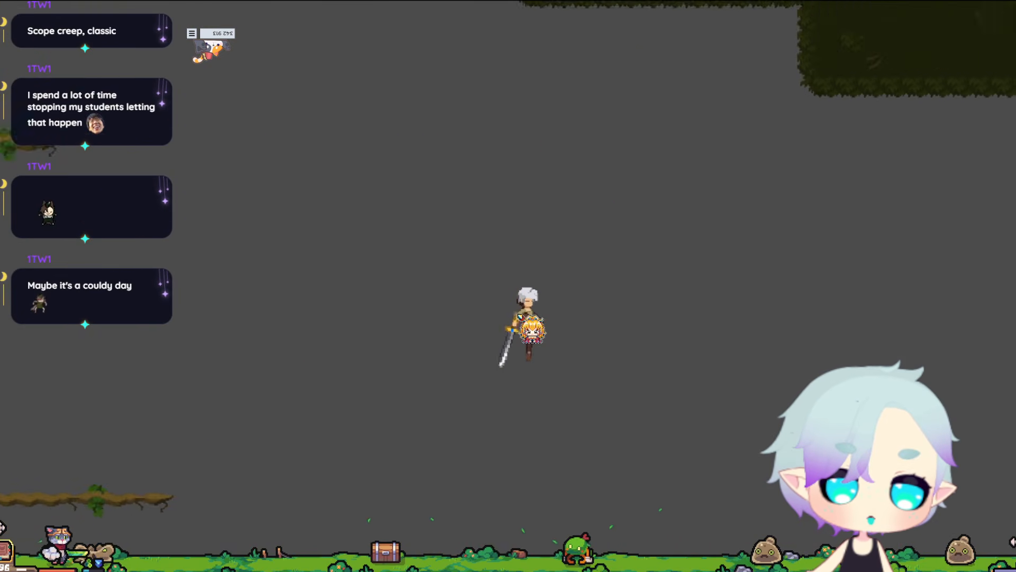
key("space")
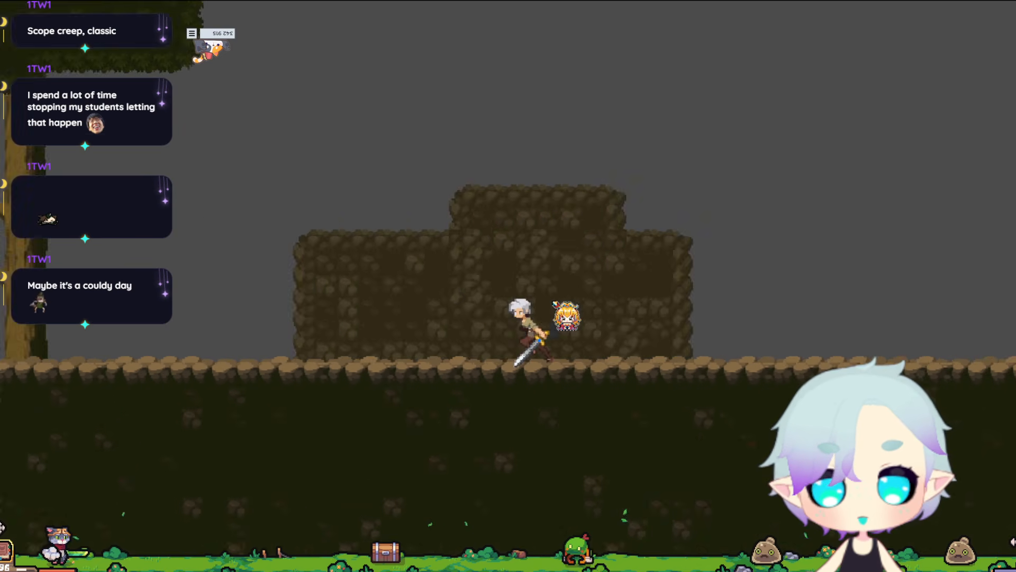
Run the player back from the stone mound along the ground, checking the running animation in both directions.
key("a")
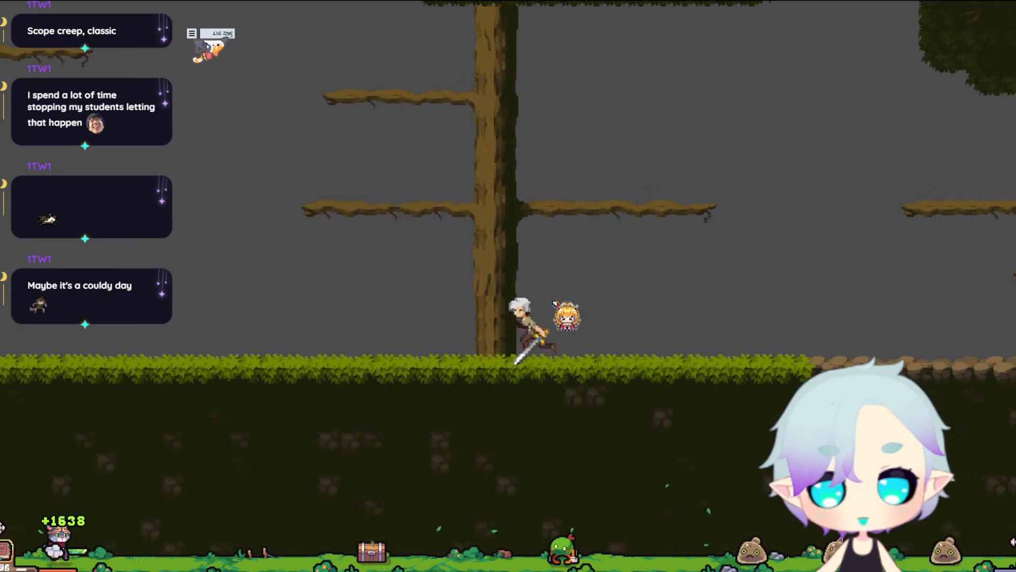
key("a")
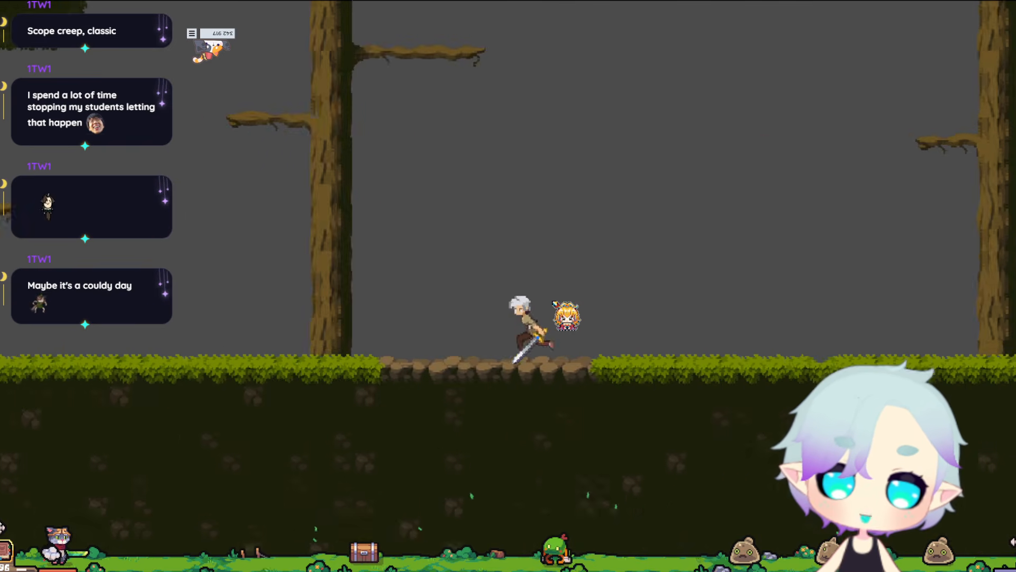
key("d")
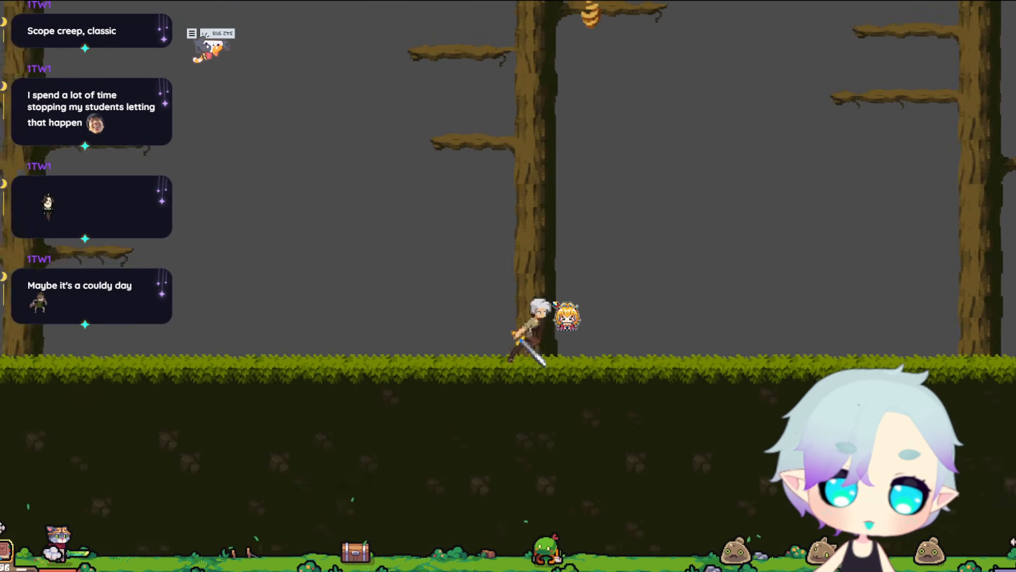
key("a")
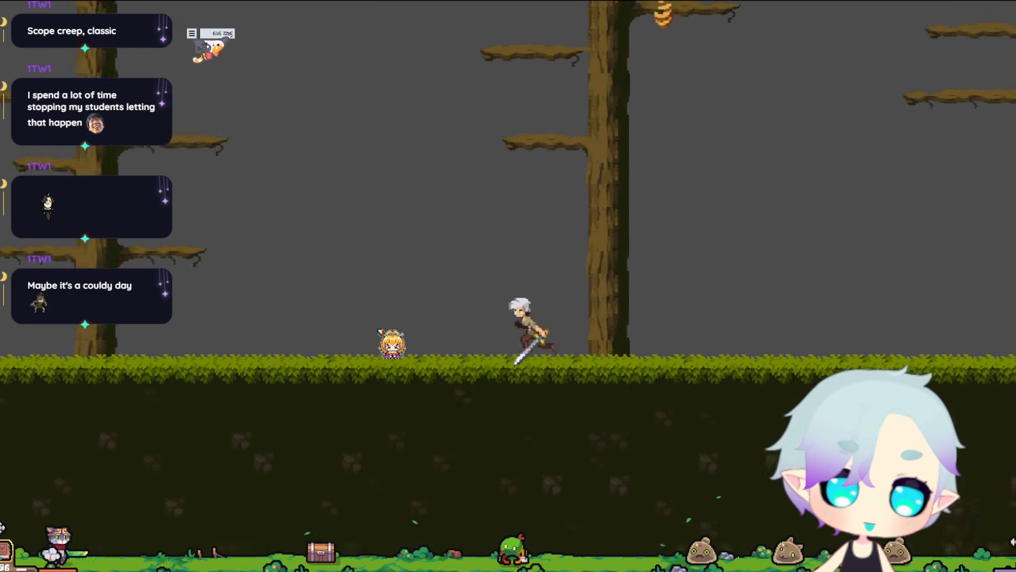
Turn the player forward again and run and jump past the tall trunk toward the next canopied tree.
key("d")
key("space")
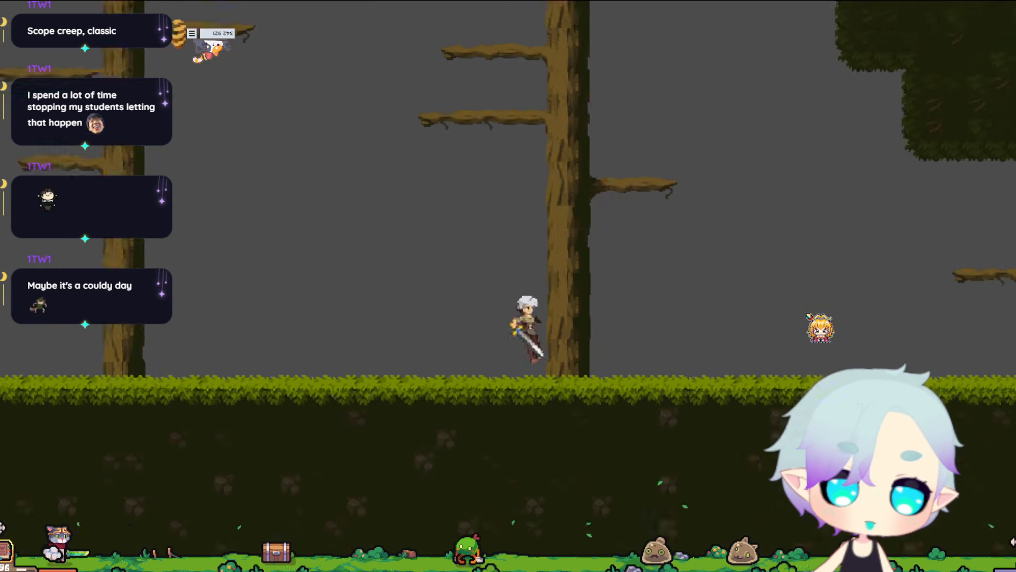
left_click(807, 315)
left_click(807, 315)
key("d")
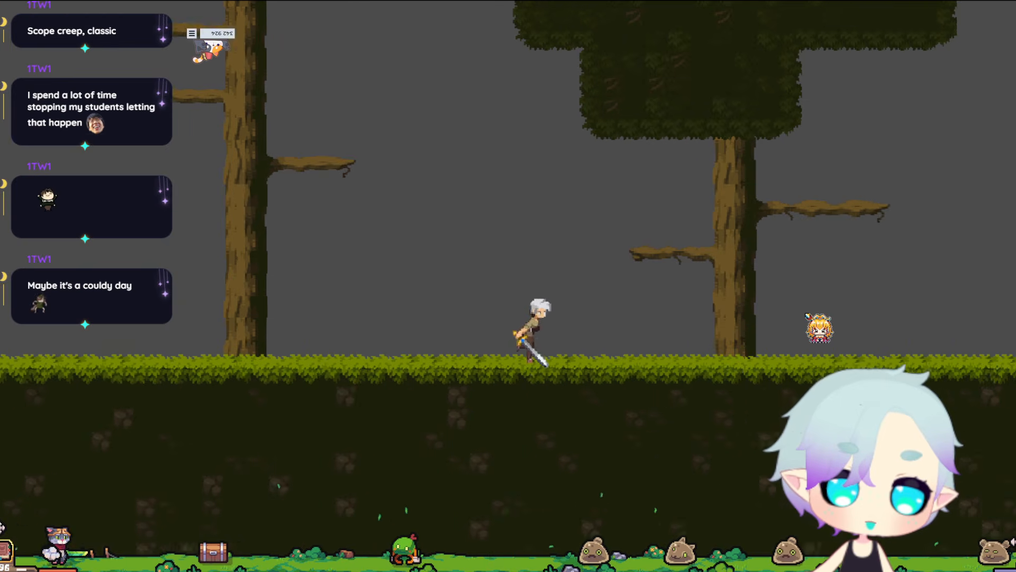
Playtest the ground beyond the canopied tree up to the grassy slope, then run the player back to the stone mound.
key("space")
left_click(806, 315)
key("d")
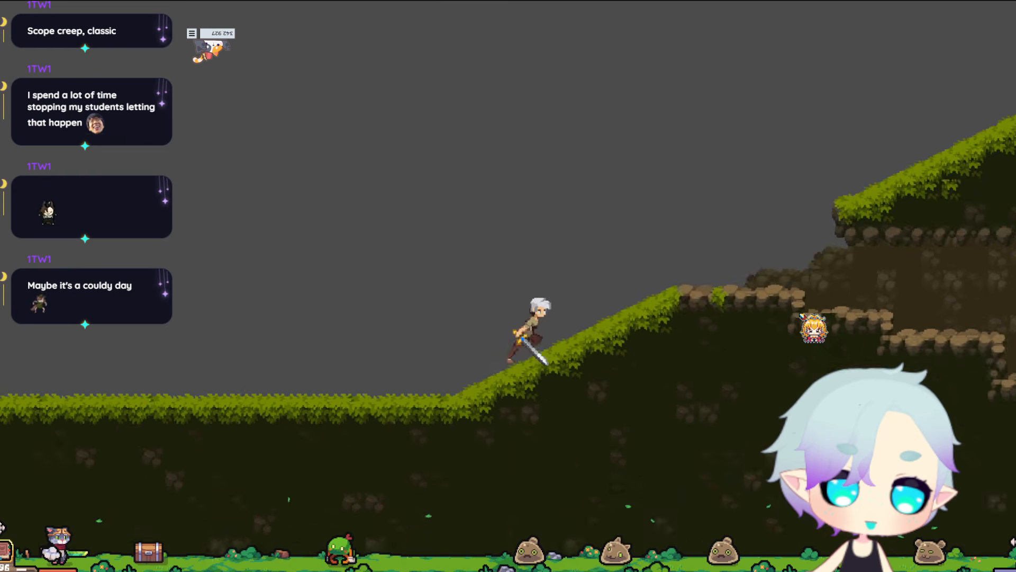
key("a")
key("space")
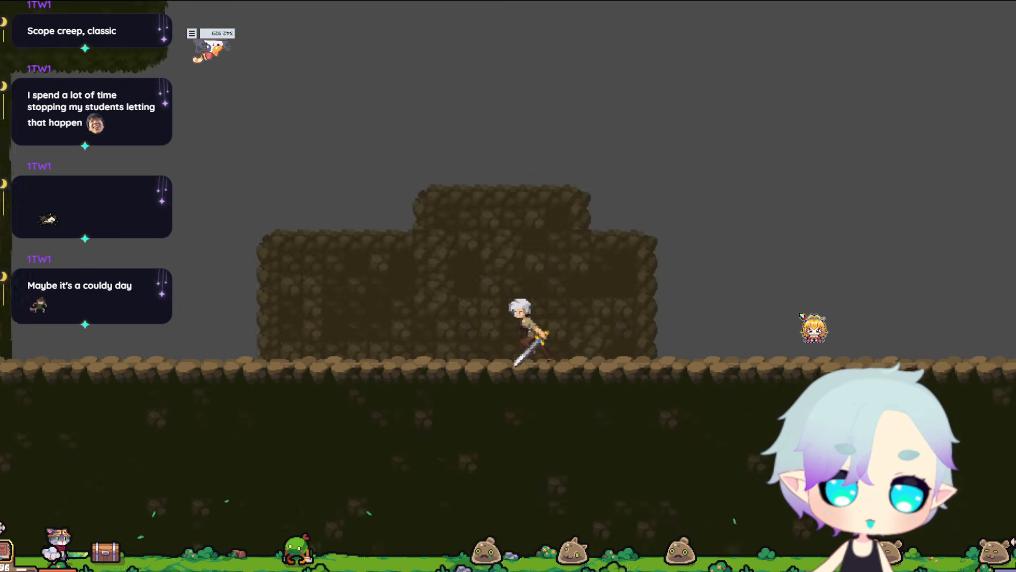
Run the player into the hillside cave, down its stone steps to the inner end, checking movement in both directions.
key("d")
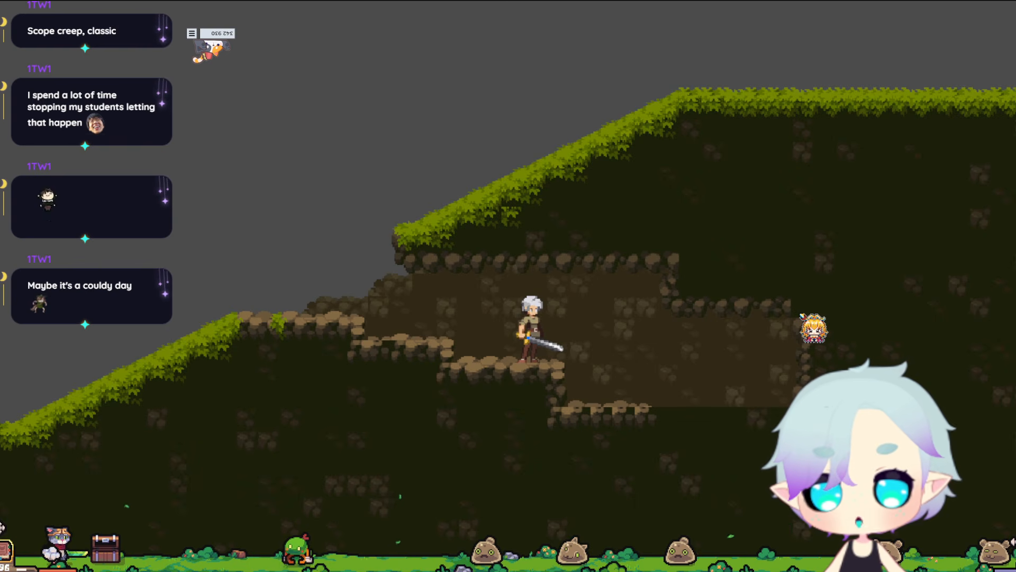
key("d")
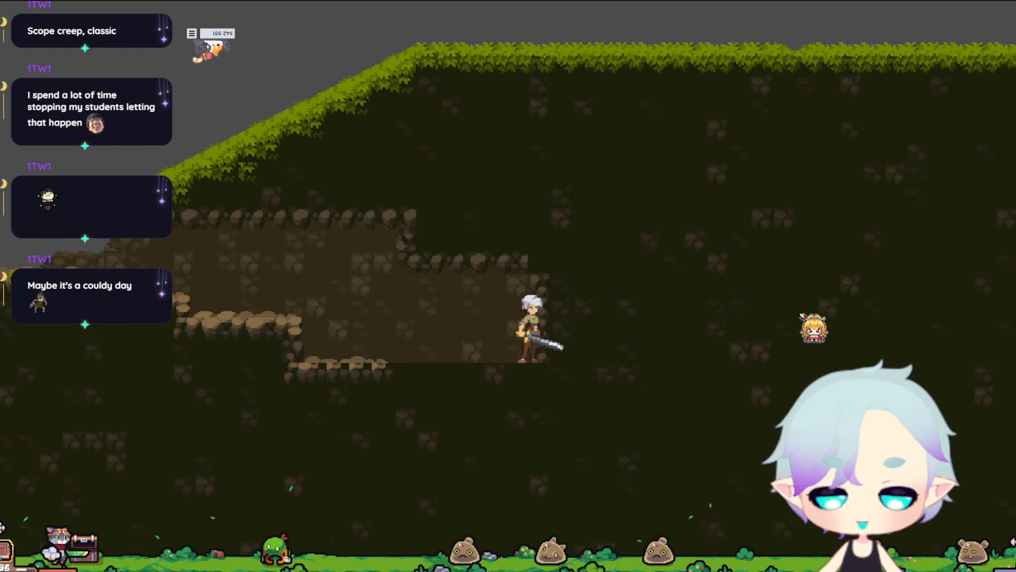
key("a")
key("d")
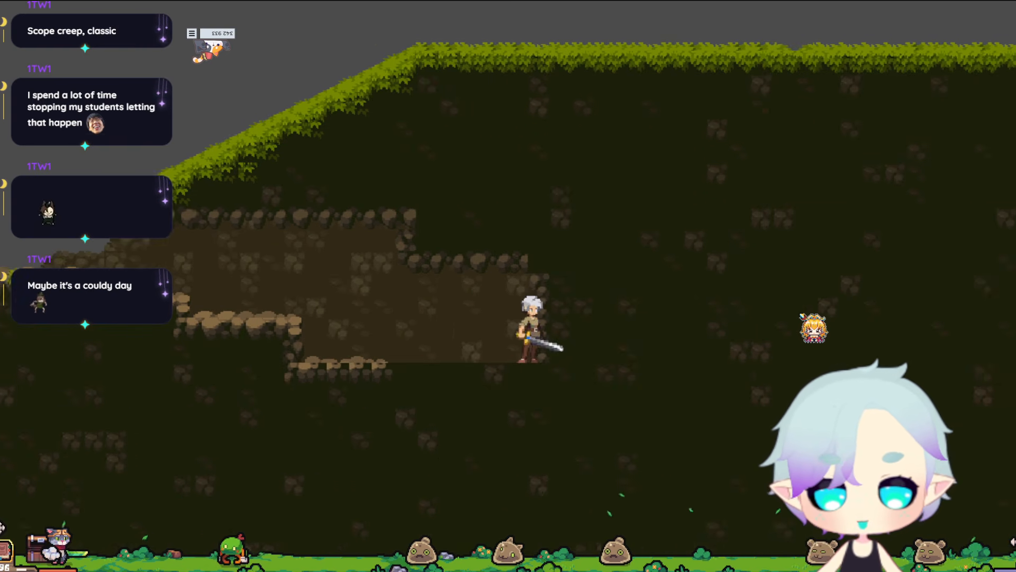
key("a")
key("d")
Run the player back out of the cave and jump onto the grassy slope above its entrance.
key("a")
key("space")
key("space")
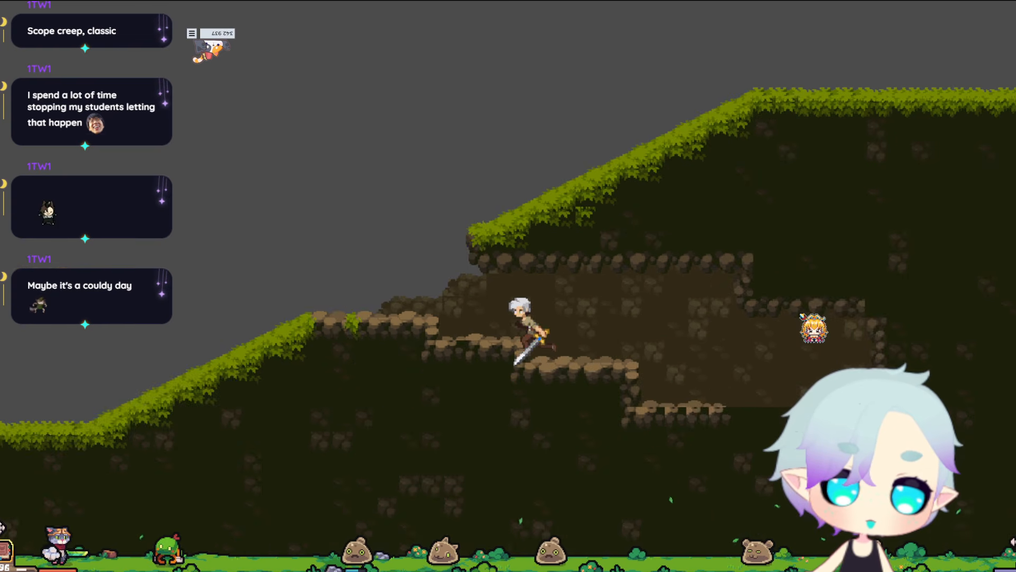
key("space")
key("d")
key("space")
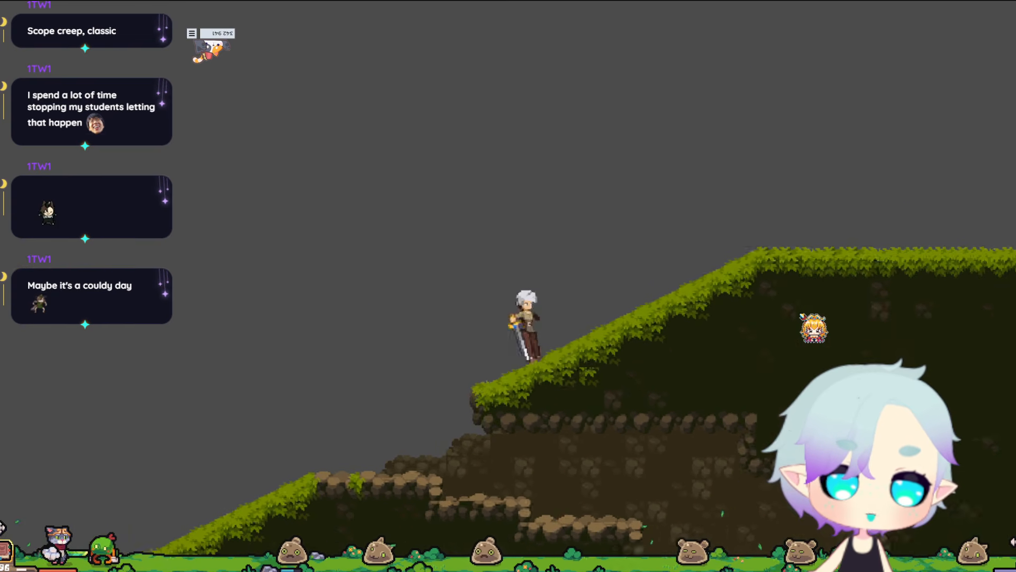
Run the player along the grassy hilltop and off the end of the stone ledge, and switch to the cat model in Blender.
key("a")
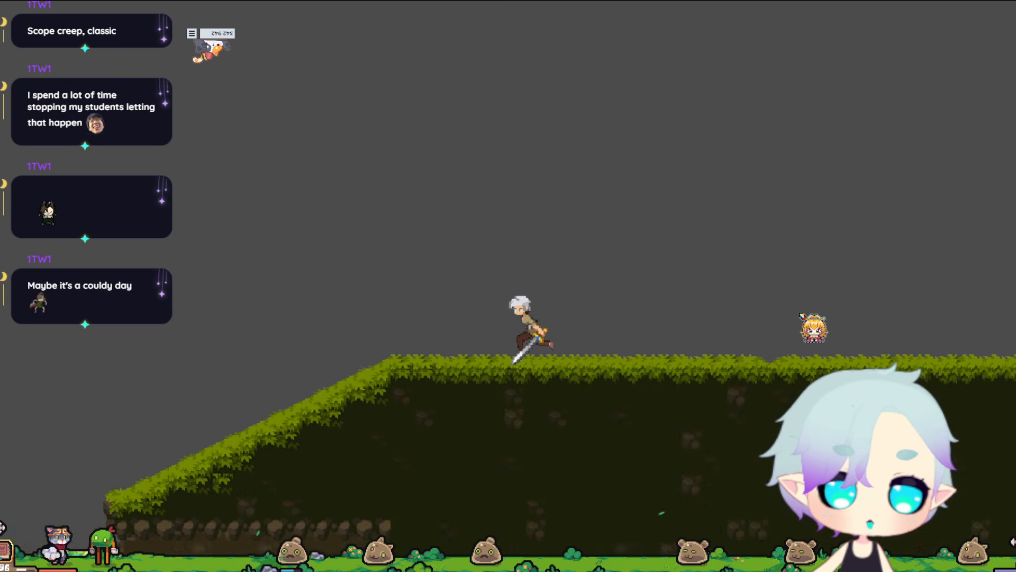
key("d")
key("d")
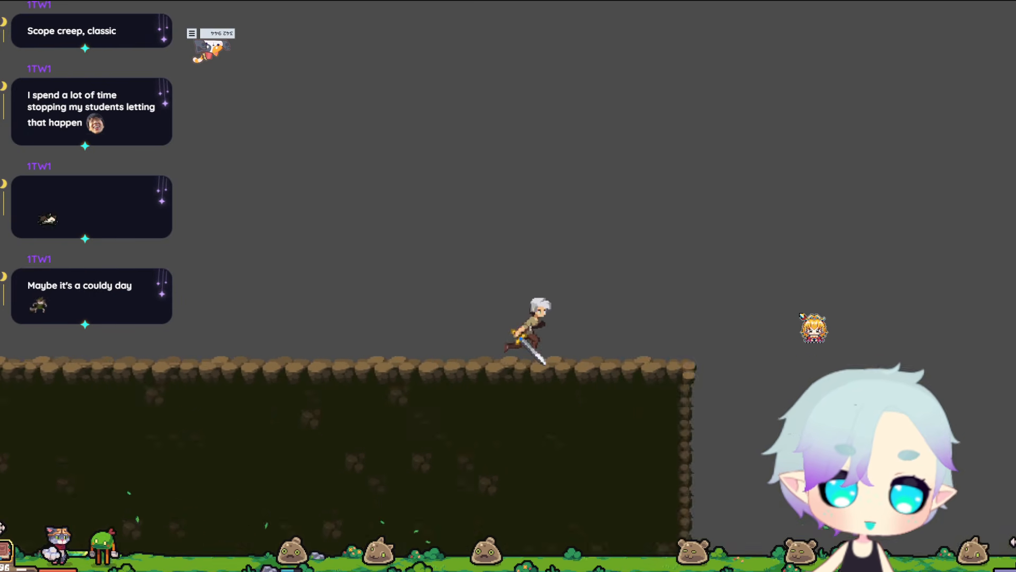
key("d")
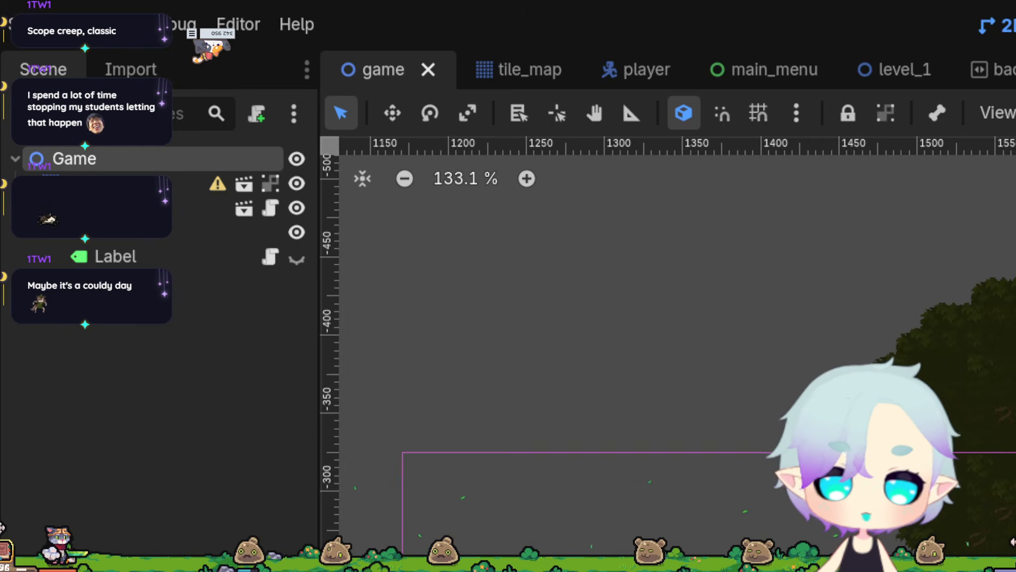
scroll(644, 561, "down", 2)
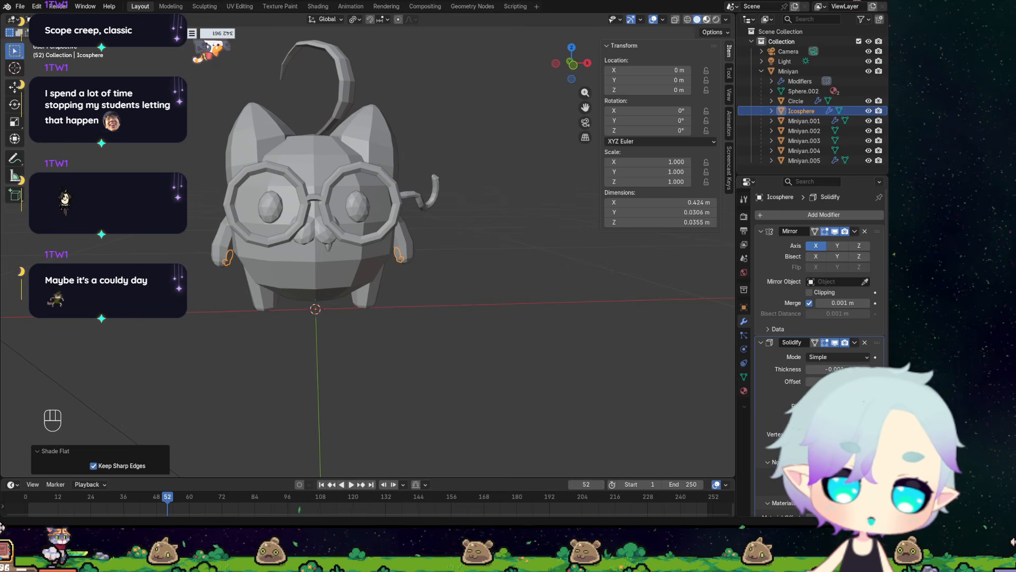
left_click(854, 0)
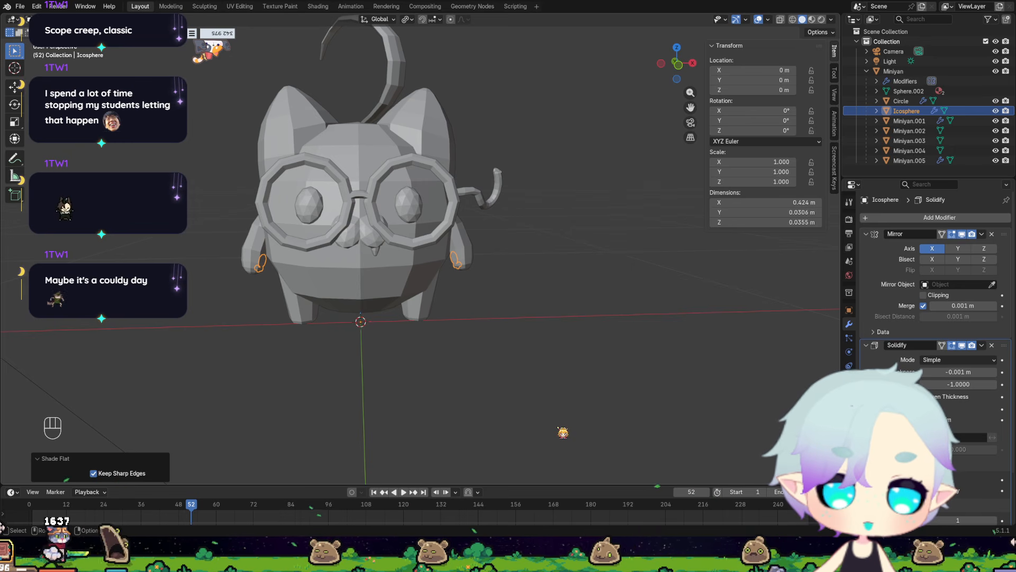
key("ctrl+v")
scroll(500, 280, "down", 6)
right_click(548, 274)
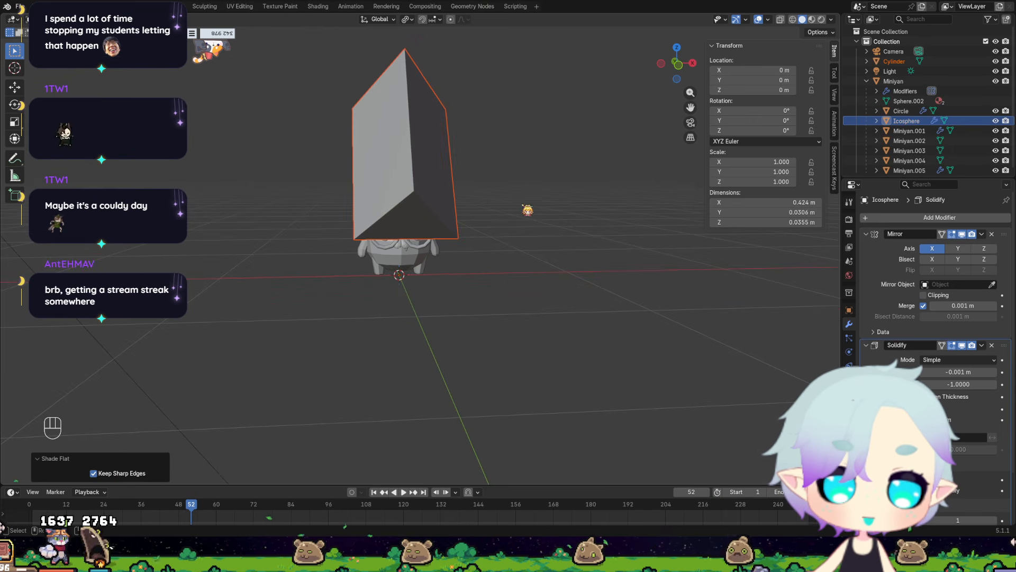
middle_click_drag(530, 228, 434, 227)
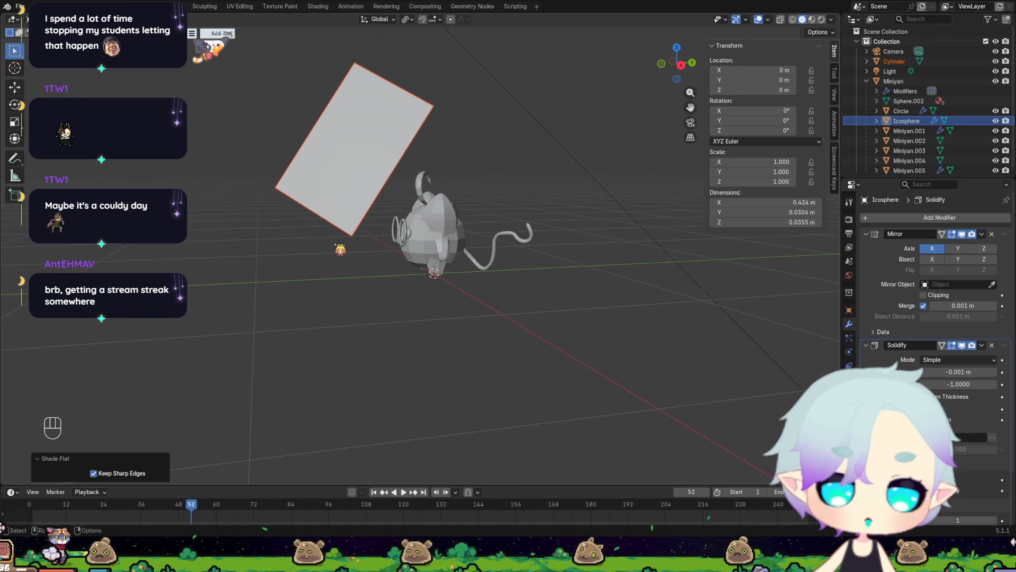
scroll(339, 244, "down", 3)
middle_click_drag(340, 244, 383, 240)
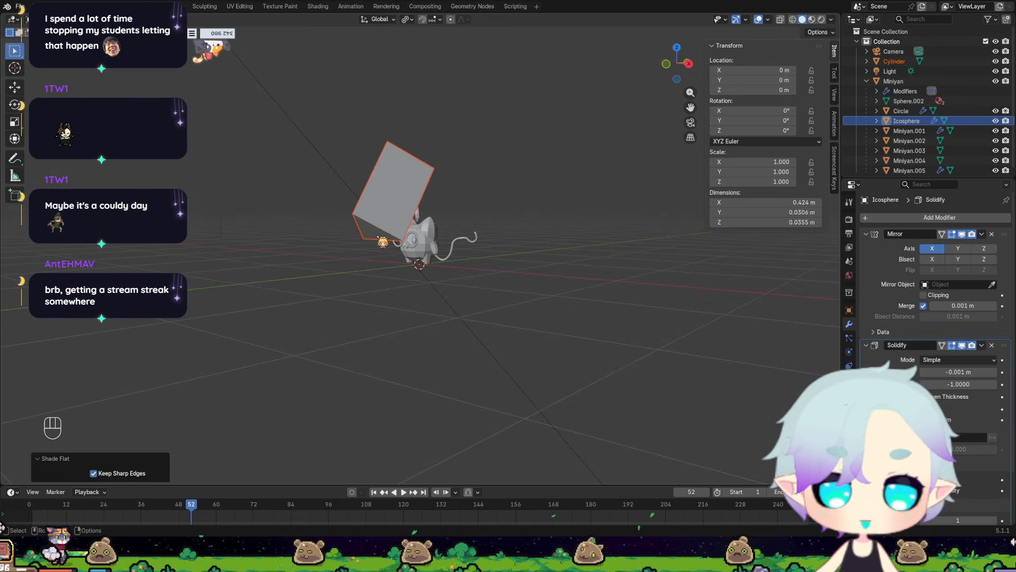
key("Delete")
Paste the copied Poppom body into the Miniyan scene and shade it flat.
left_click(21, 7)
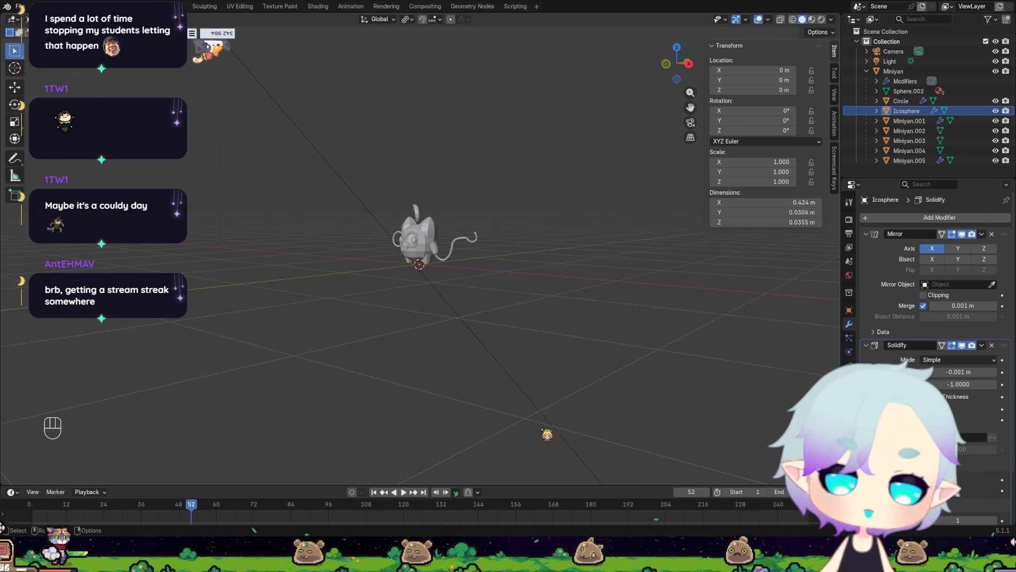
key("ctrl+v")
middle_click_drag(470, 301, 432, 276)
right_click(448, 229)
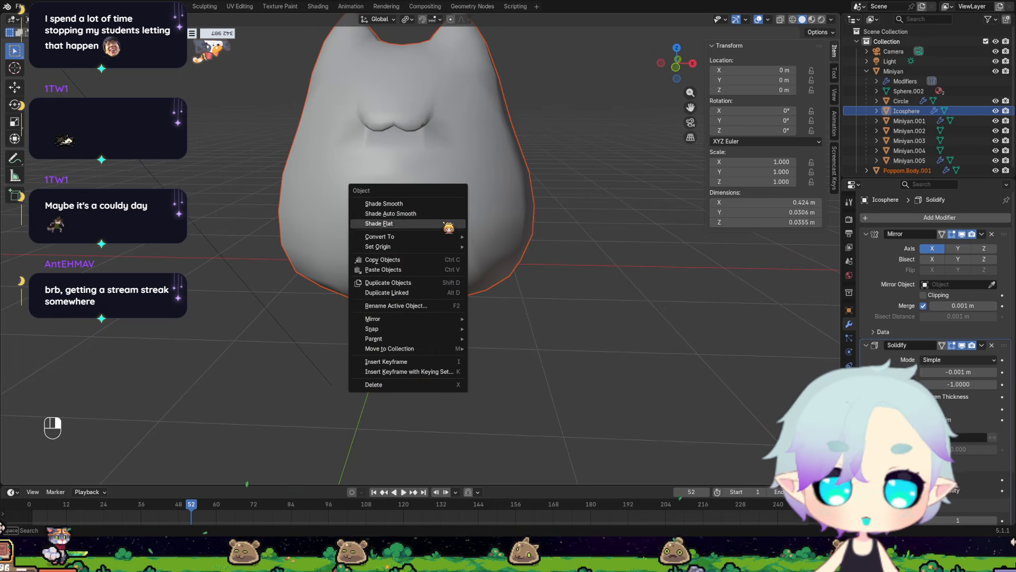
left_click(398, 225)
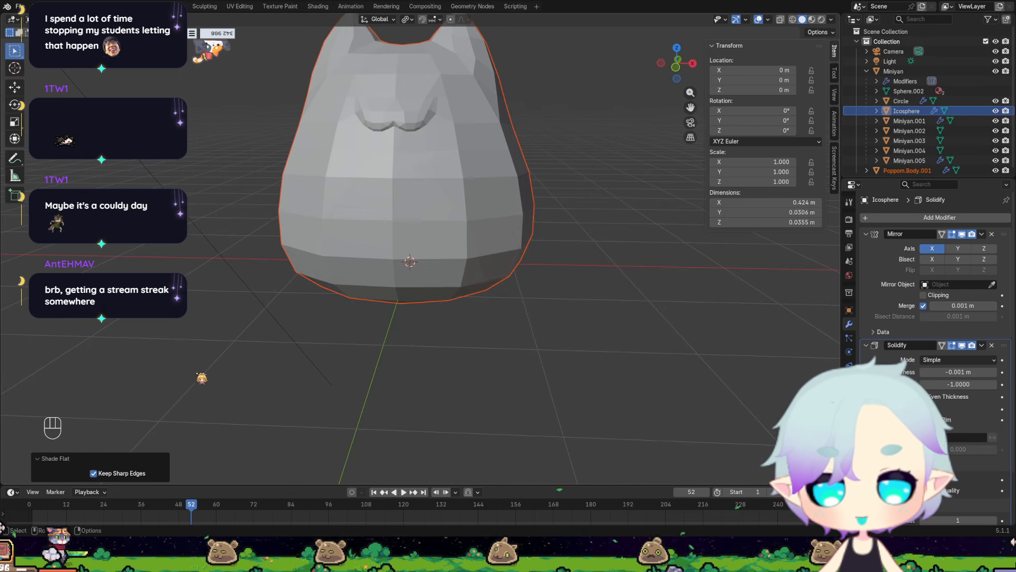
Move the Poppom body beside the small Miniyan cat in front view, to about X 1.65 m and Z 0.09 m.
middle_click_drag(265, 354, 254, 408)
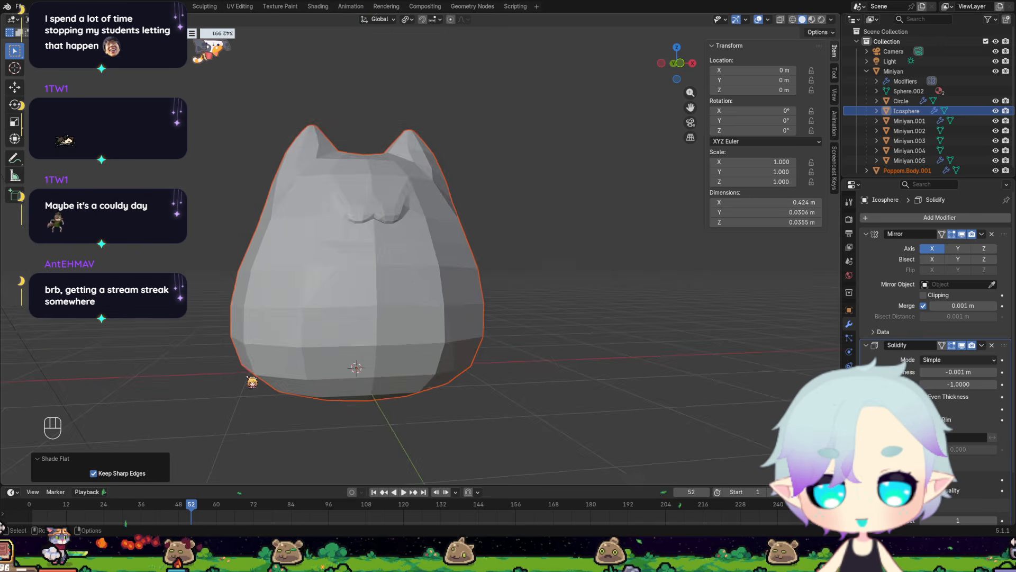
scroll(275, 360, "up", 3)
left_click(420, 308)
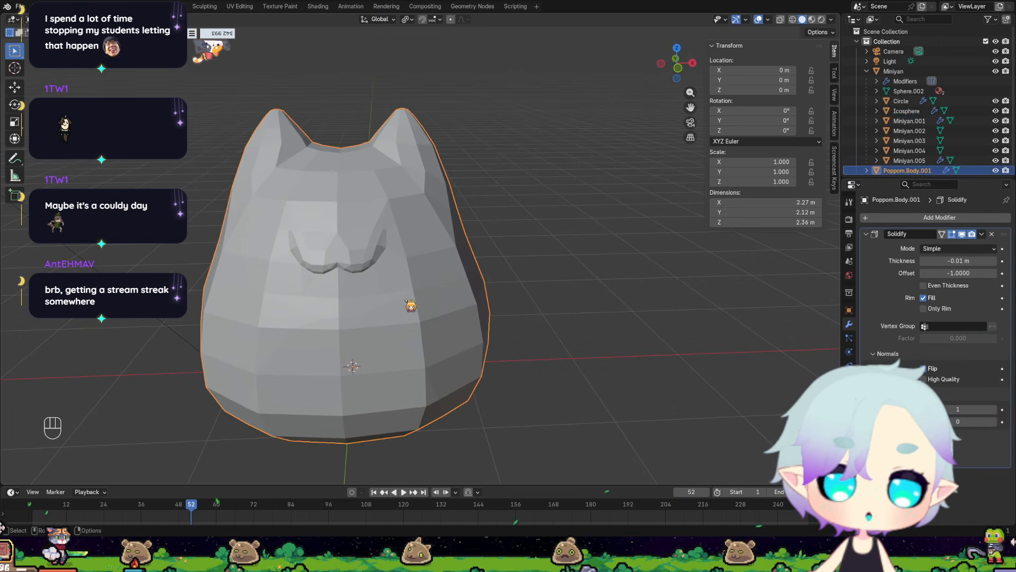
key("KP_1")
key("g")
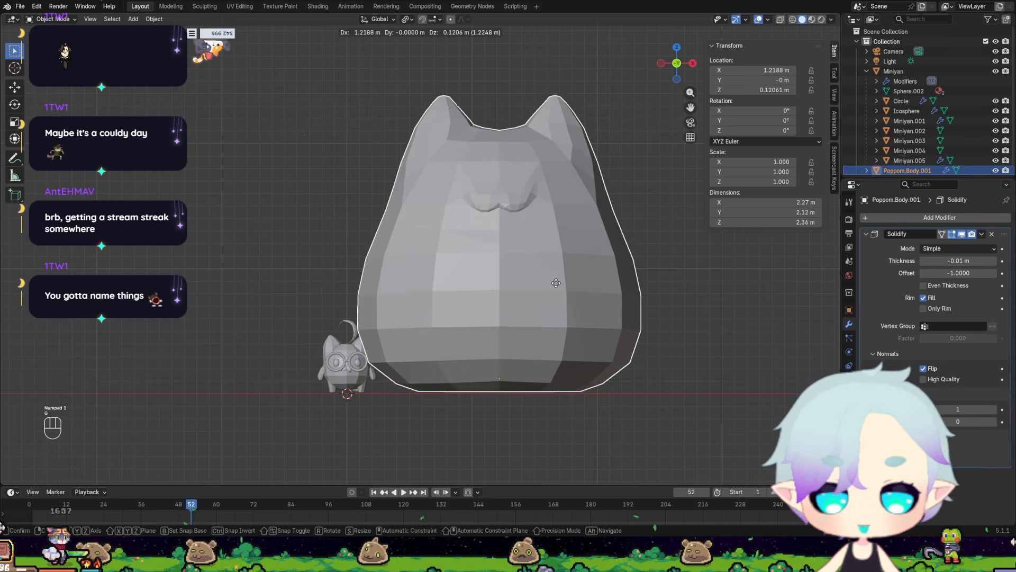
left_click(604, 287)
left_click(777, 353)
left_click(624, 332)
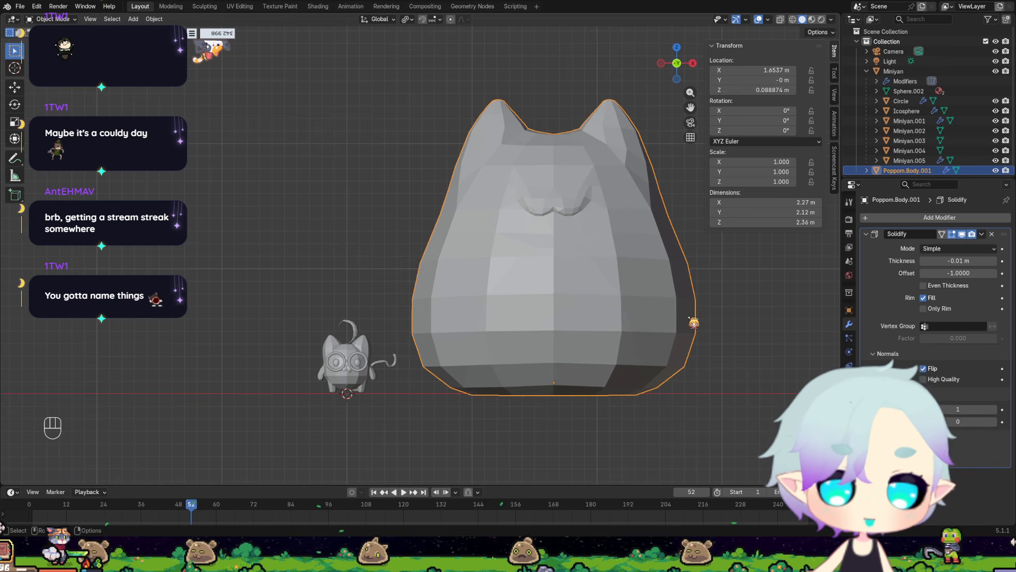
Compare the sizes of the small Miniyan cat and the large Poppom body, selecting each in turn.
mouse_move(695, 322)
middle_mouse_down()
mouse_move(703, 325)
mouse_move(689, 326)
middle_mouse_up()
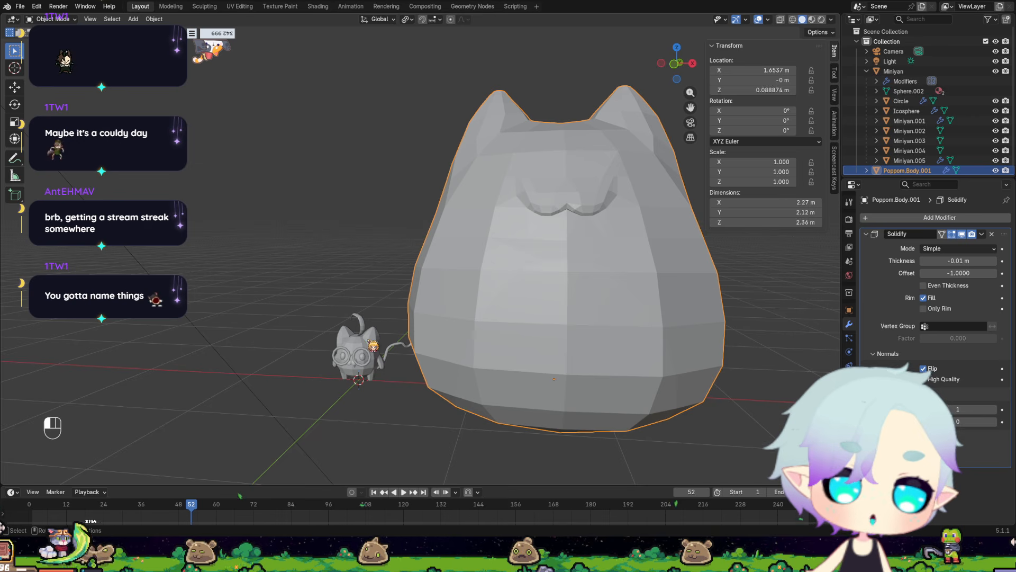
left_click(370, 343)
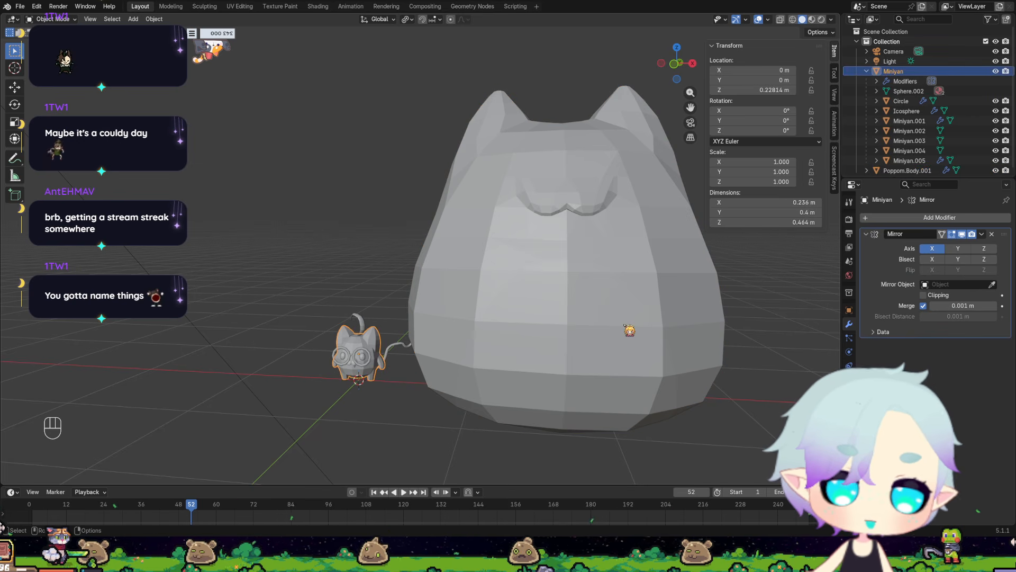
scroll(323, 424, "down", 5)
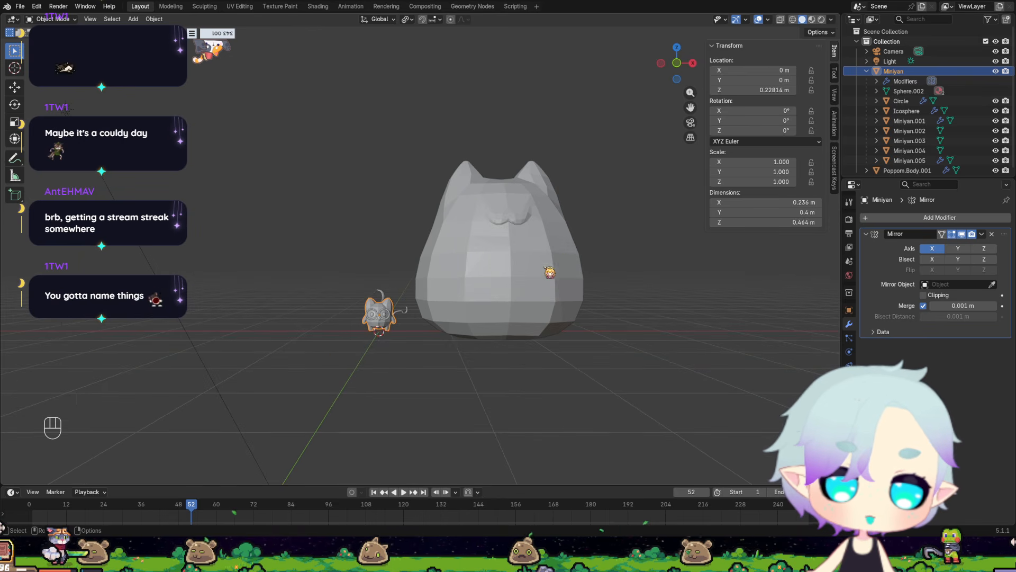
left_click(527, 265)
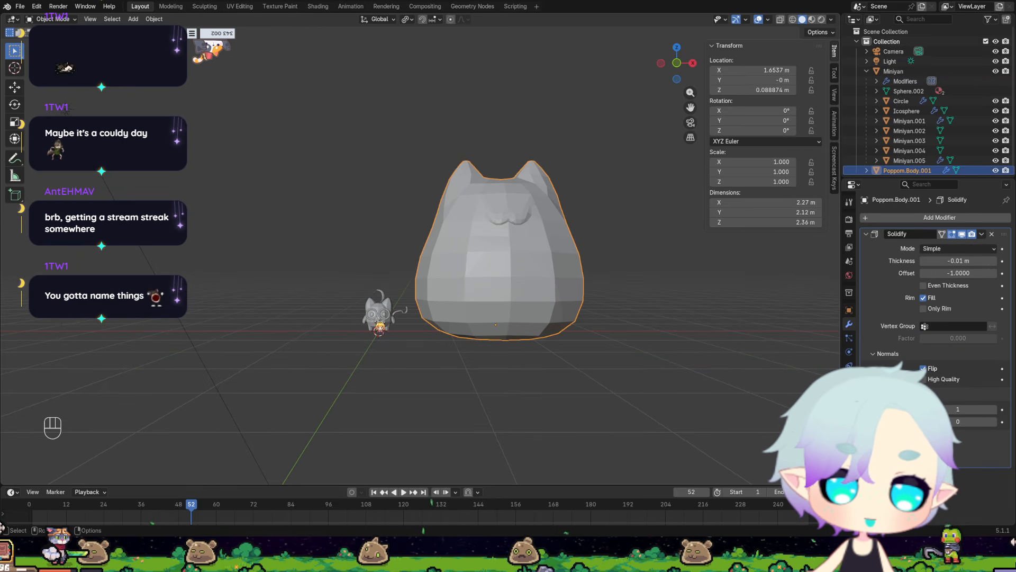
Duplicate the Miniyan body four times in front view, stacking the copies vertically above the original about 0.48 m apart.
left_click(391, 310)
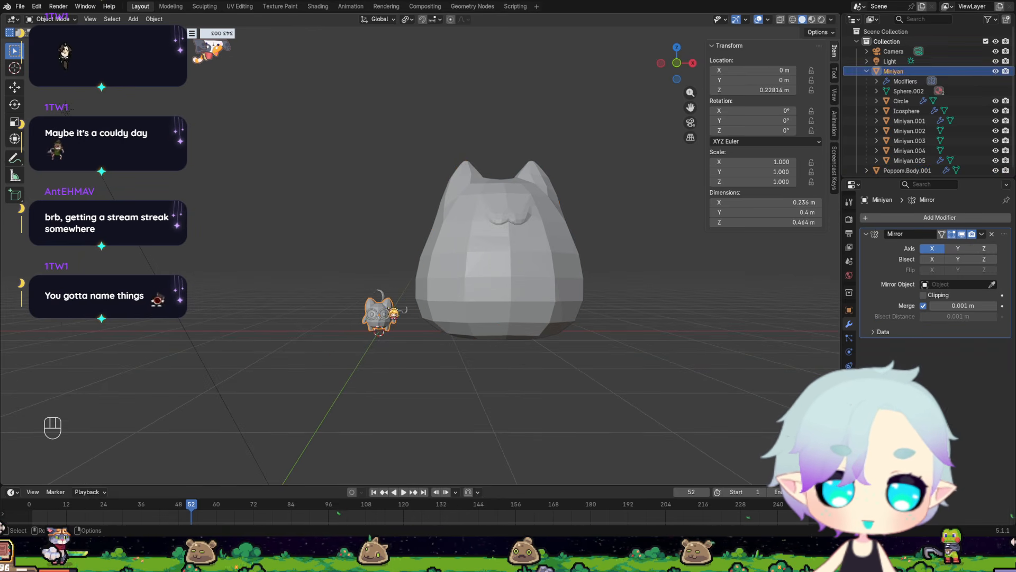
key("KP_1")
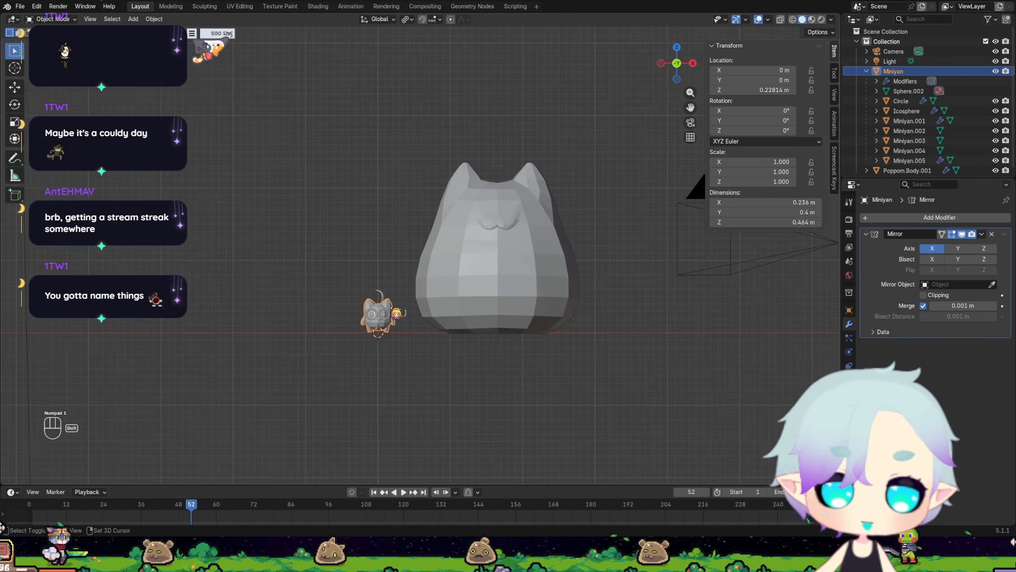
key("shift+d")
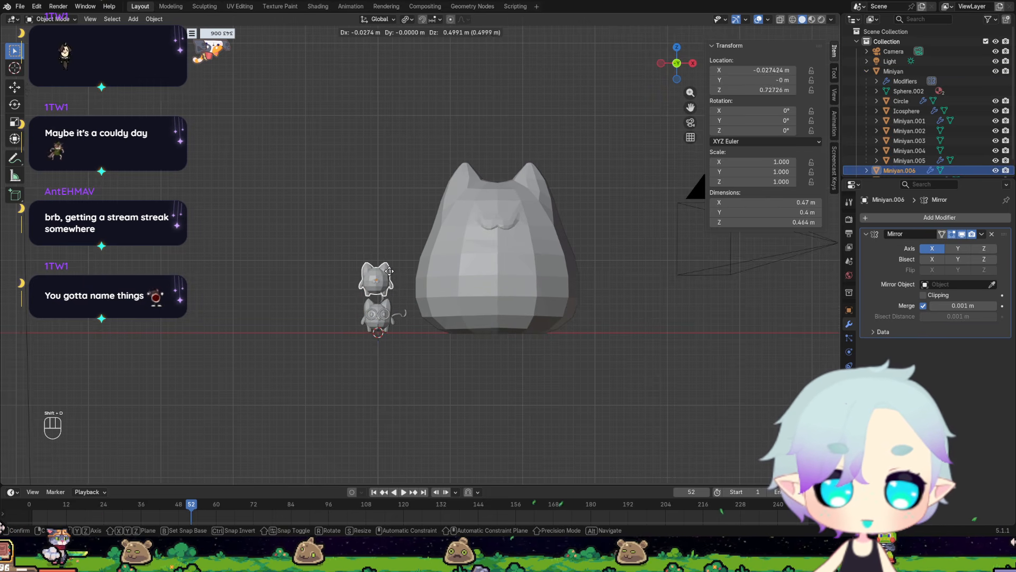
left_click(387, 273)
key("shift+d")
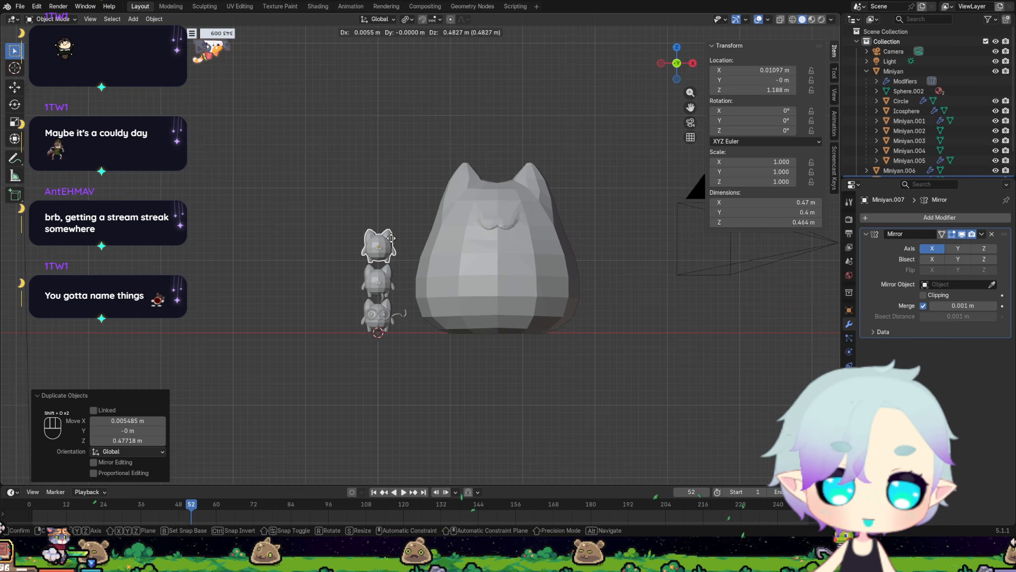
left_click(389, 236)
key("shift+d")
left_click(392, 201)
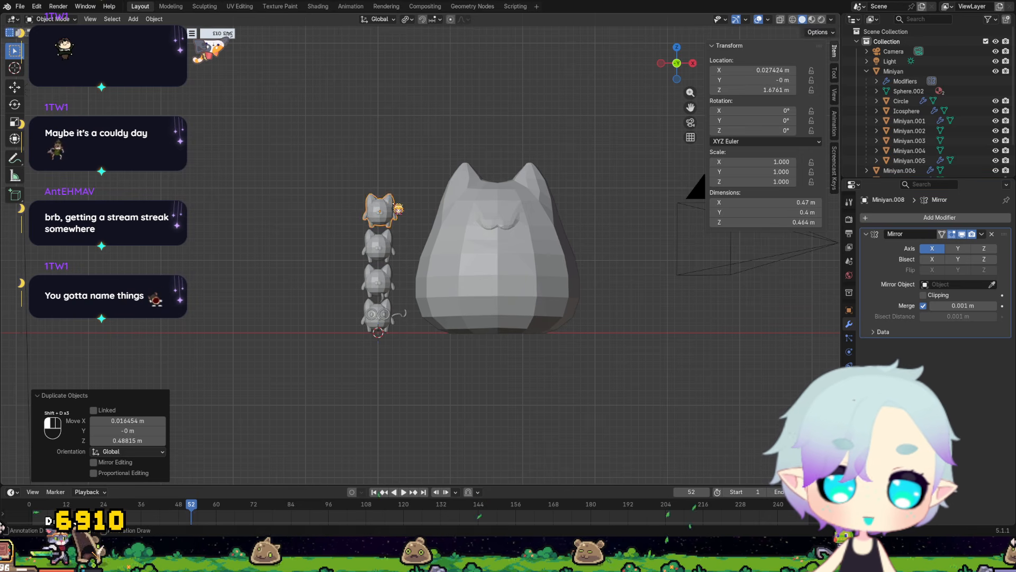
key("shift+d")
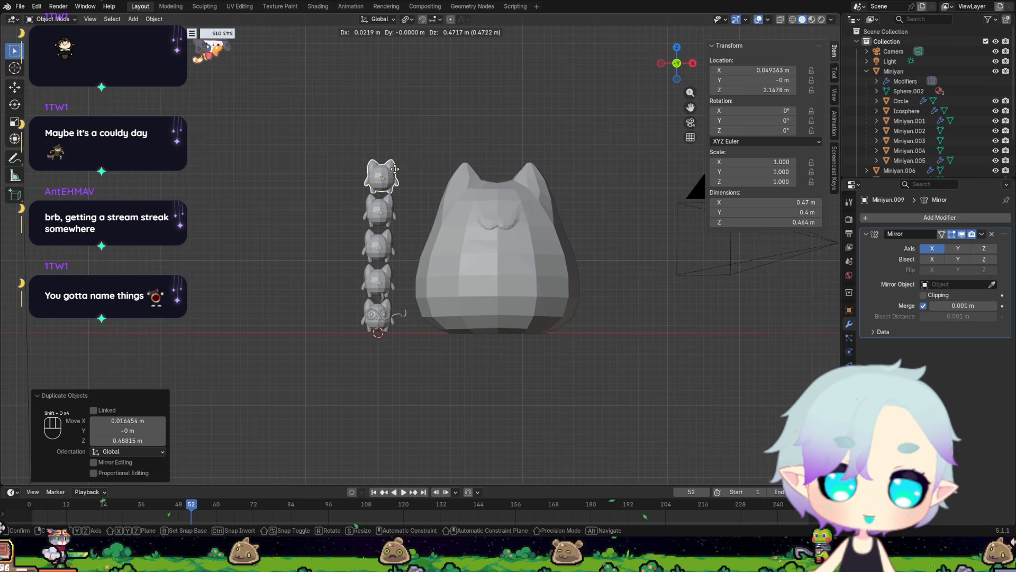
left_click(392, 175)
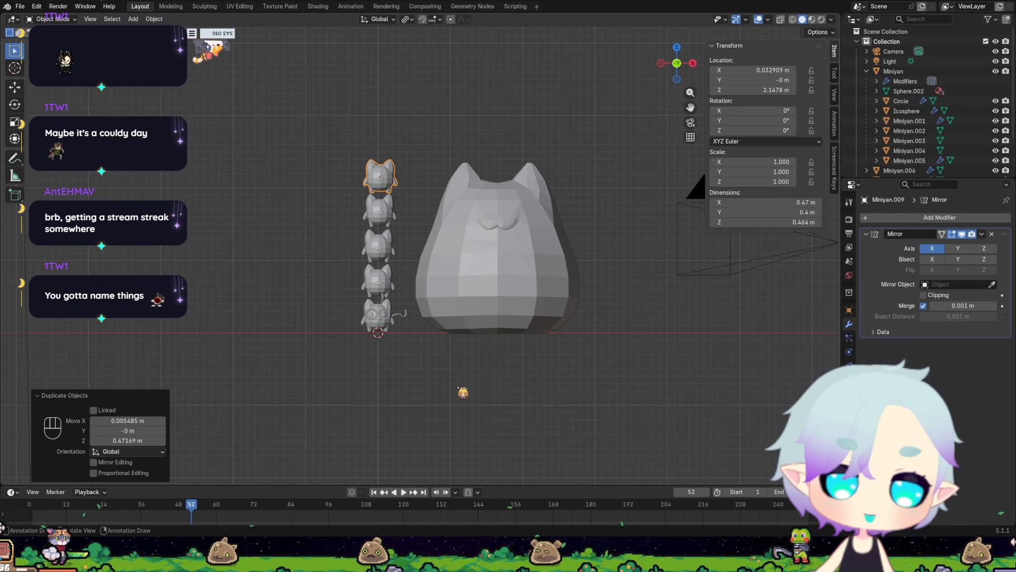
Compare the height of the stacked Miniyan copies with the Poppom body in front view.
middle_click_drag(464, 392, 484, 334)
key("KP_1")
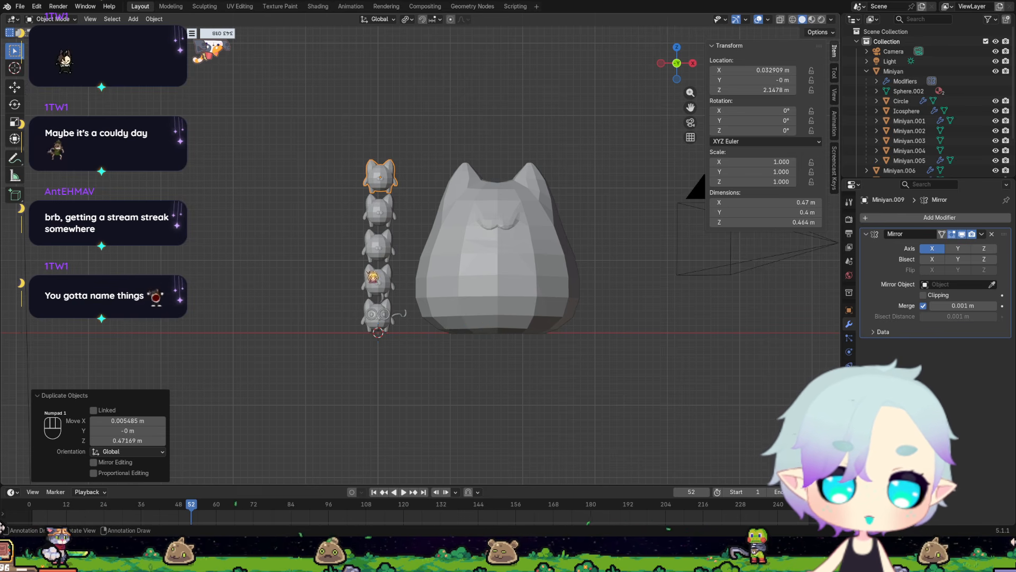
left_click(493, 295)
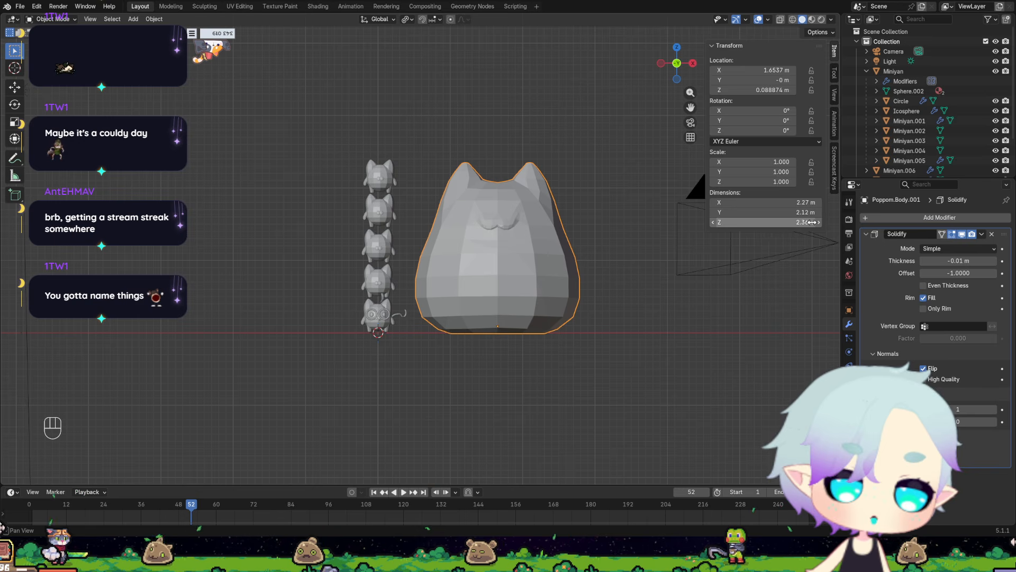
Compare the stacked Miniyan copies with the Poppom body from the front and the side, selecting each model in turn.
left_click(390, 308)
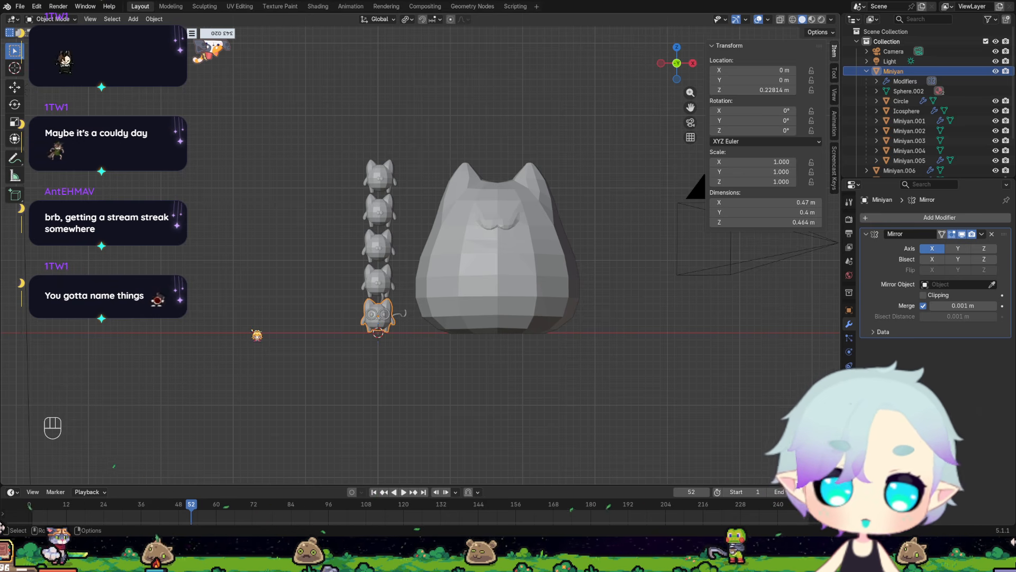
left_click(532, 273)
scroll(907, 137, "down", 2)
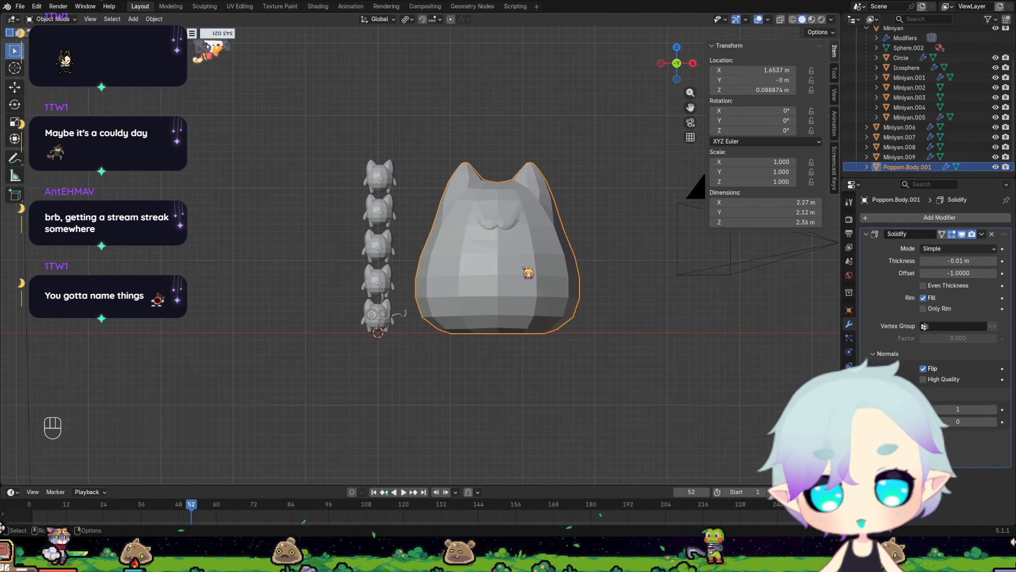
scroll(603, 243, "up", 4)
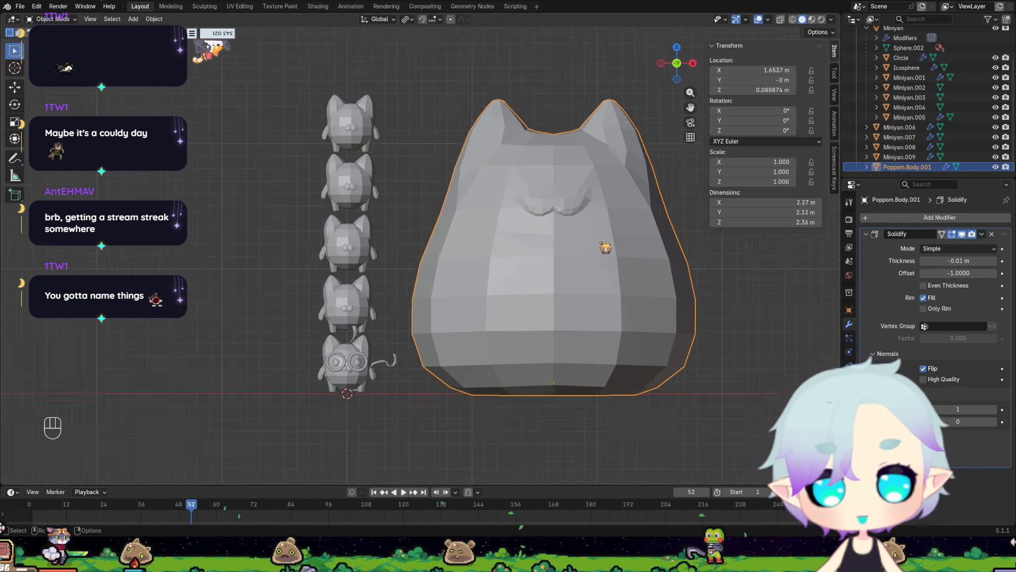
middle_click_drag(655, 204, 605, 209)
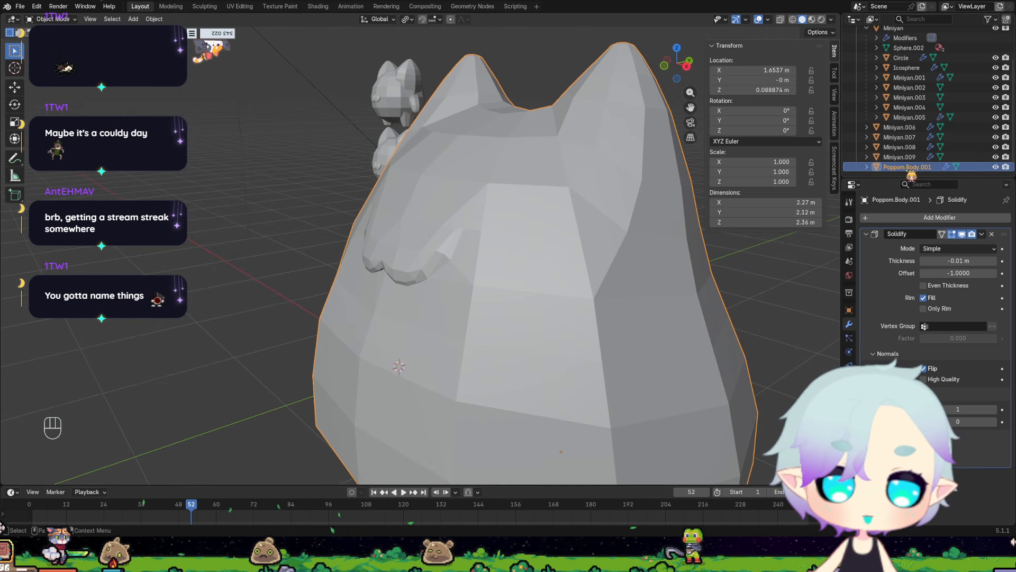
scroll(555, 227, "down", 6)
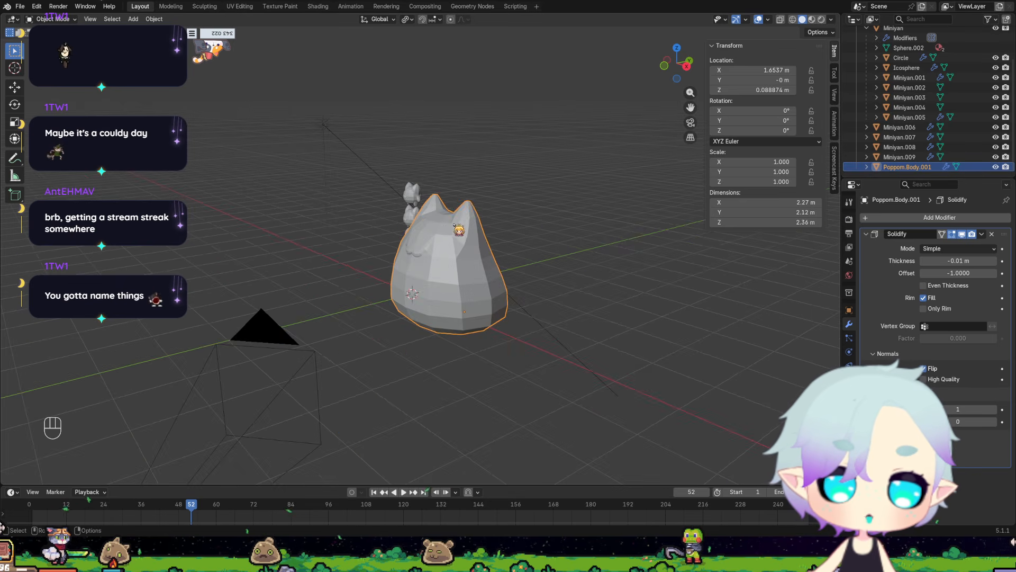
middle_click_drag(582, 217, 510, 226)
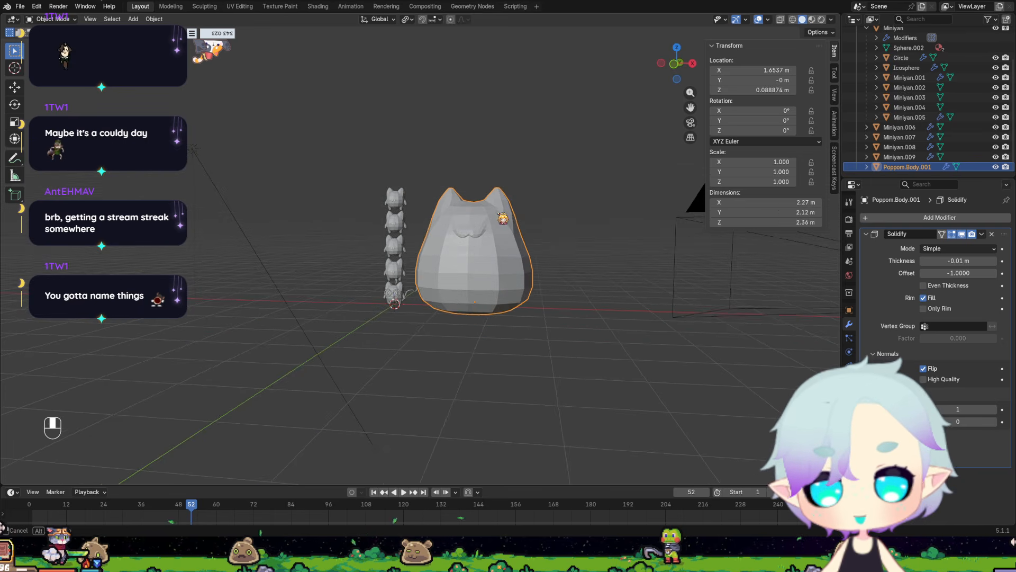
scroll(475, 236, "up", 5)
middle_click_drag(376, 291, 401, 274)
Delete the four duplicated Miniyan bodies stacked above the original cat.
left_click(363, 300)
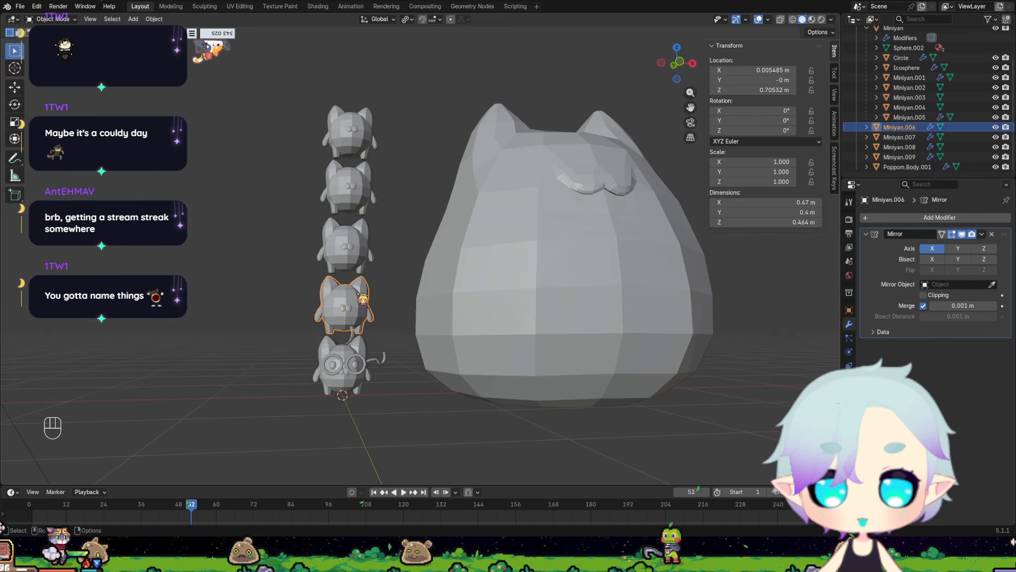
key("Delete")
left_click(345, 256)
key("Delete")
left_click(351, 186)
key("Delete")
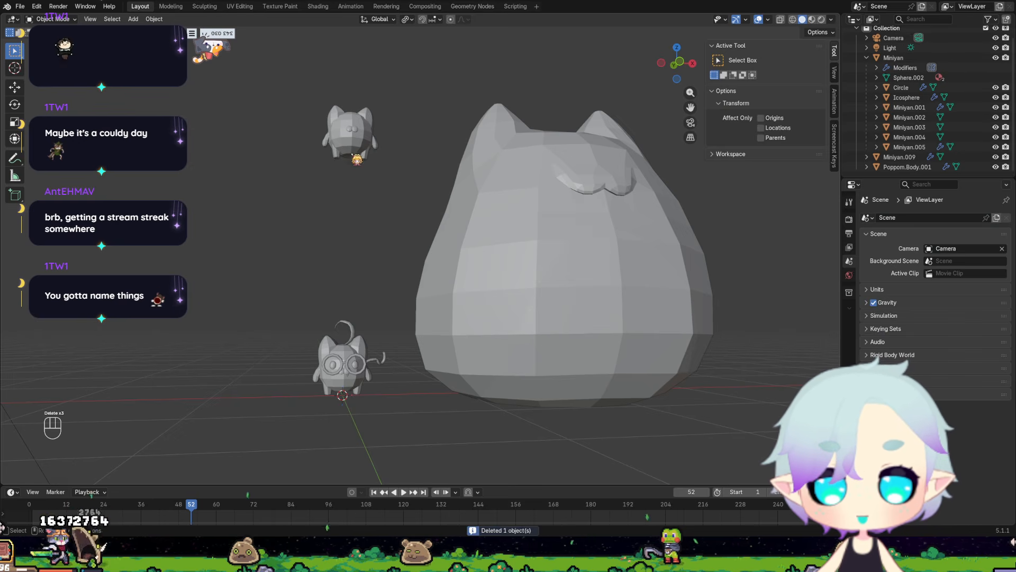
left_click(355, 150)
key("Delete")
Open the original Miniyan body in Edit Mode with X-ray on and clear the vertex selection.
middle_click_drag(502, 220, 487, 224)
left_click(360, 350)
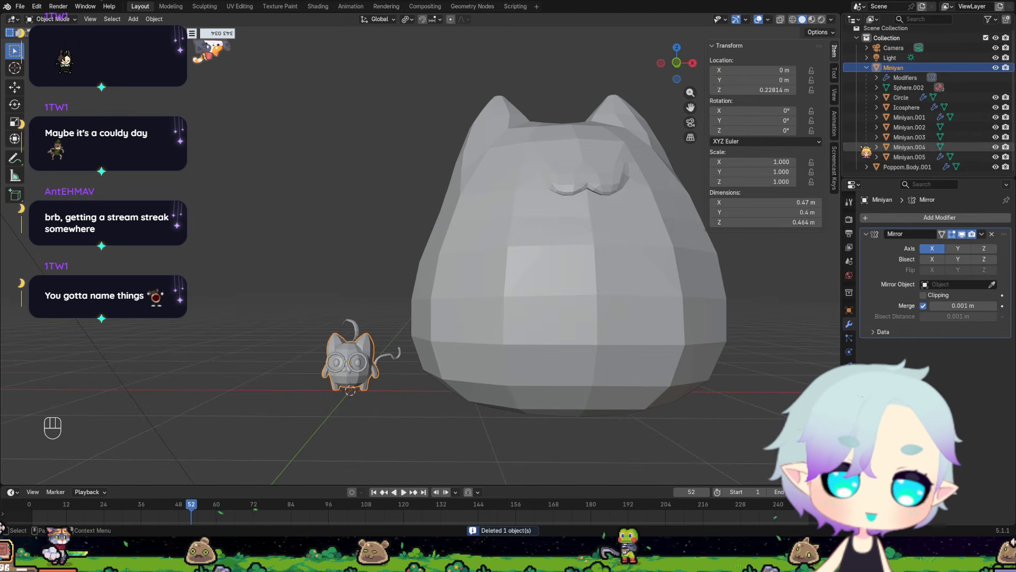
scroll(444, 329, "up", 3)
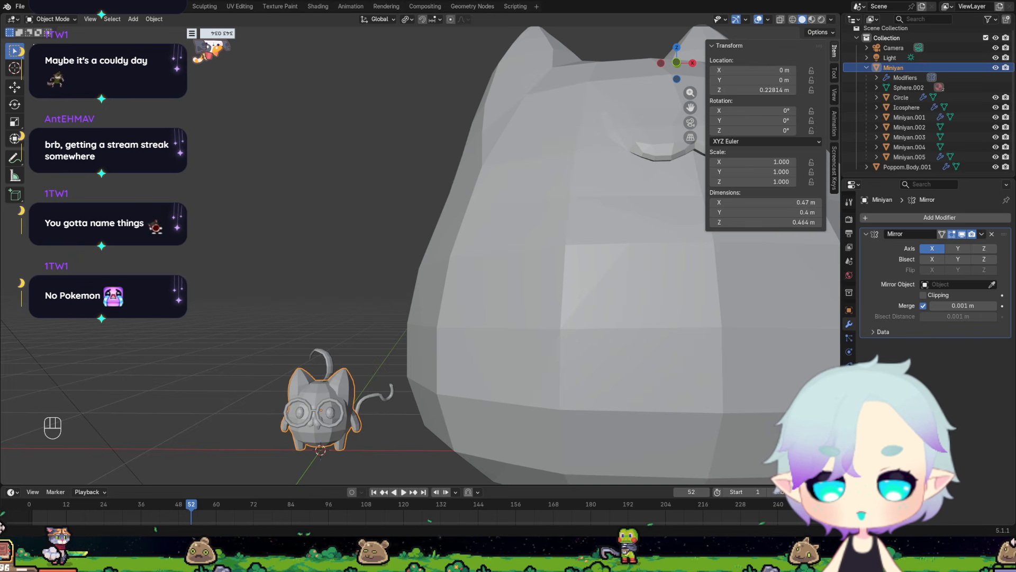
scroll(359, 345, "down", 4)
middle_click_drag(489, 328, 520, 328)
scroll(520, 328, "up", 1)
scroll(524, 333, "up", 2)
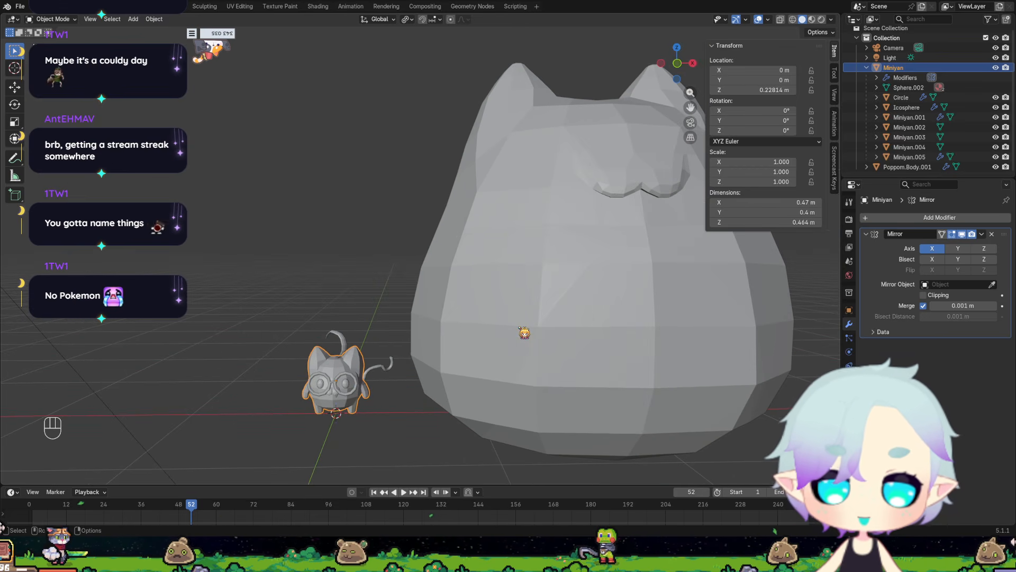
scroll(439, 387, "up", 5)
middle_click_drag(354, 411, 479, 133, "shift")
key("Tab")
scroll(420, 277, "up", 2)
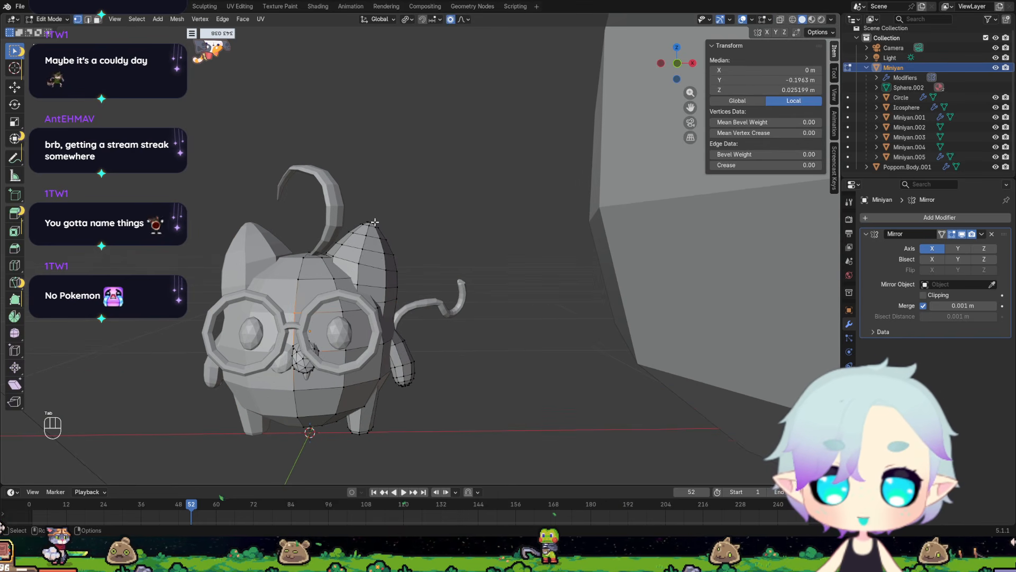
left_click(781, 20)
left_click(442, 245)
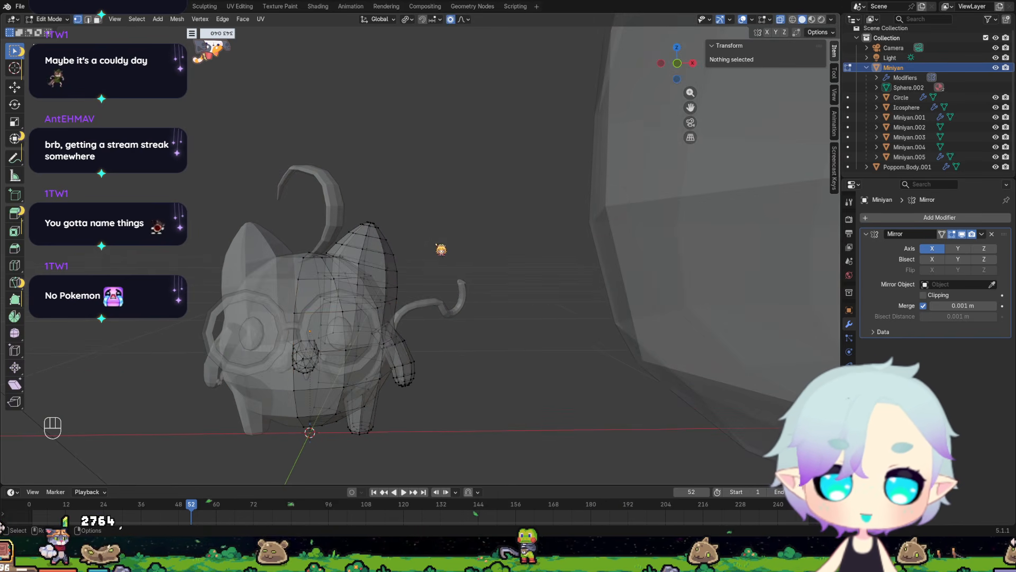
Inspect the separate mesh pieces of Miniyan by selecting the linked geometry of the ear, body, arm and leg in turn.
left_click(382, 258)
key("l")
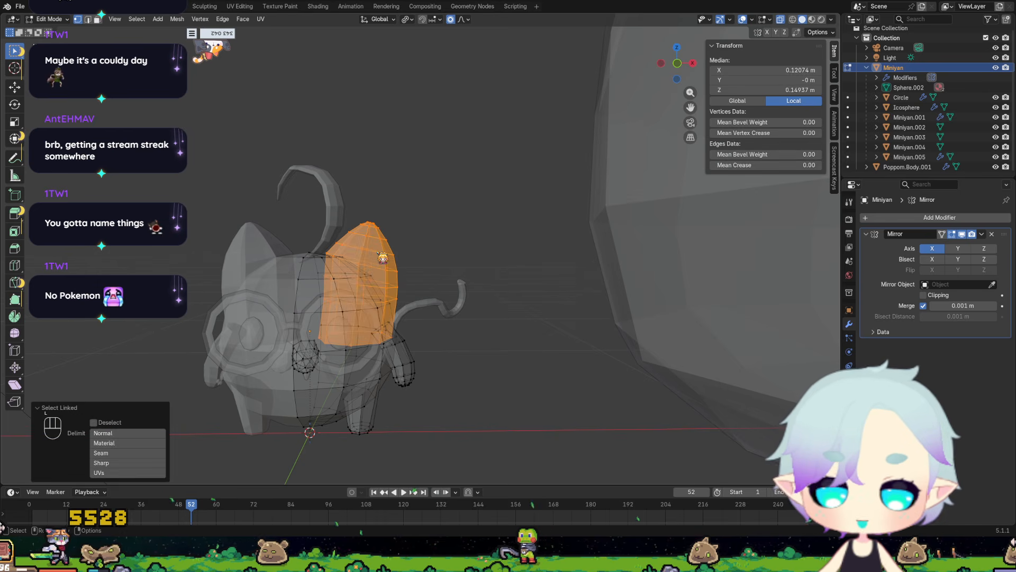
left_click(312, 311)
key("l")
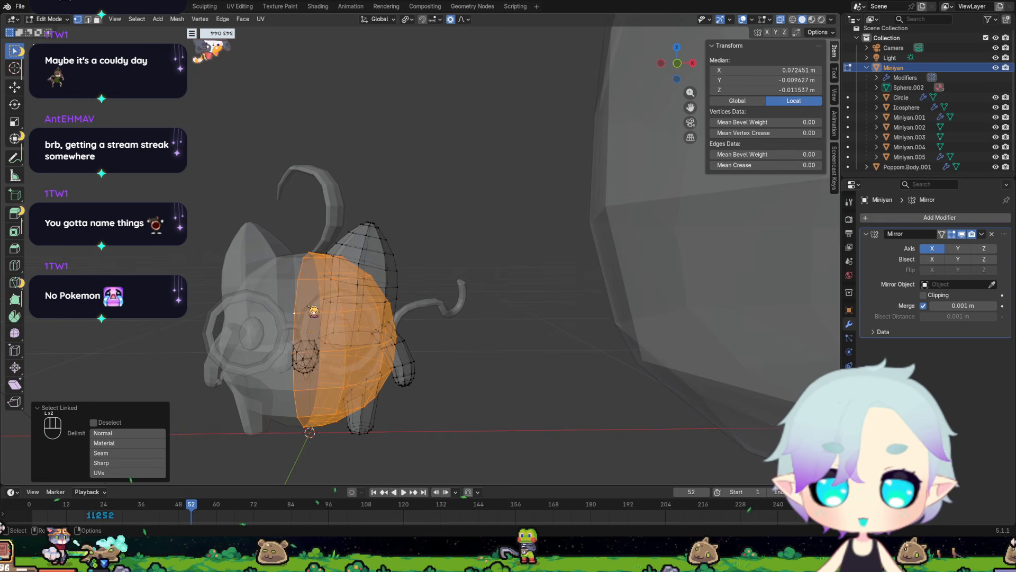
scroll(315, 311, "down", 2)
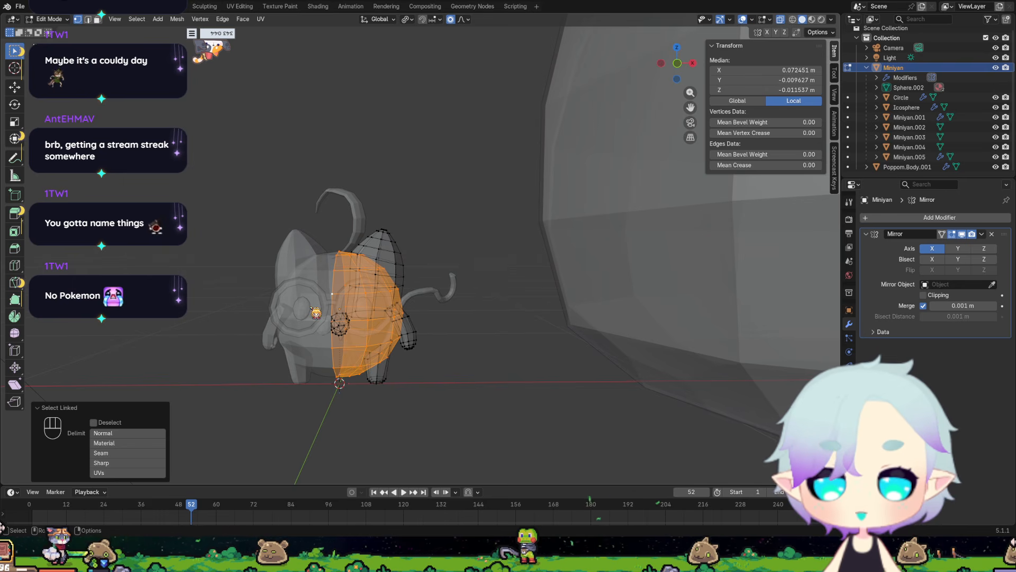
left_click(422, 342)
key("l")
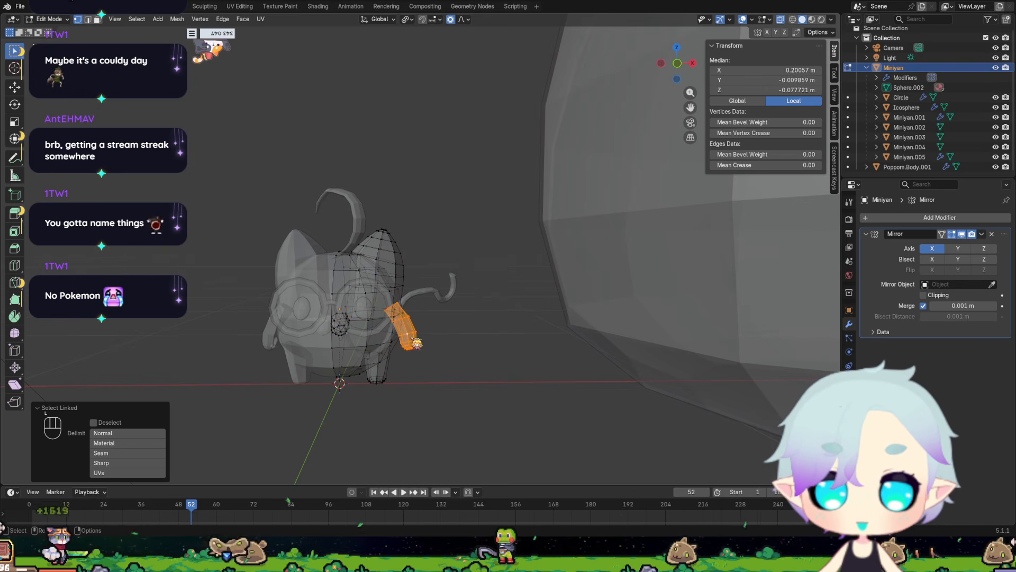
key("l")
Examine Miniyan and the Poppom body together in X-ray from several angles and return to Object Mode.
middle_click_drag(410, 385, 398, 360)
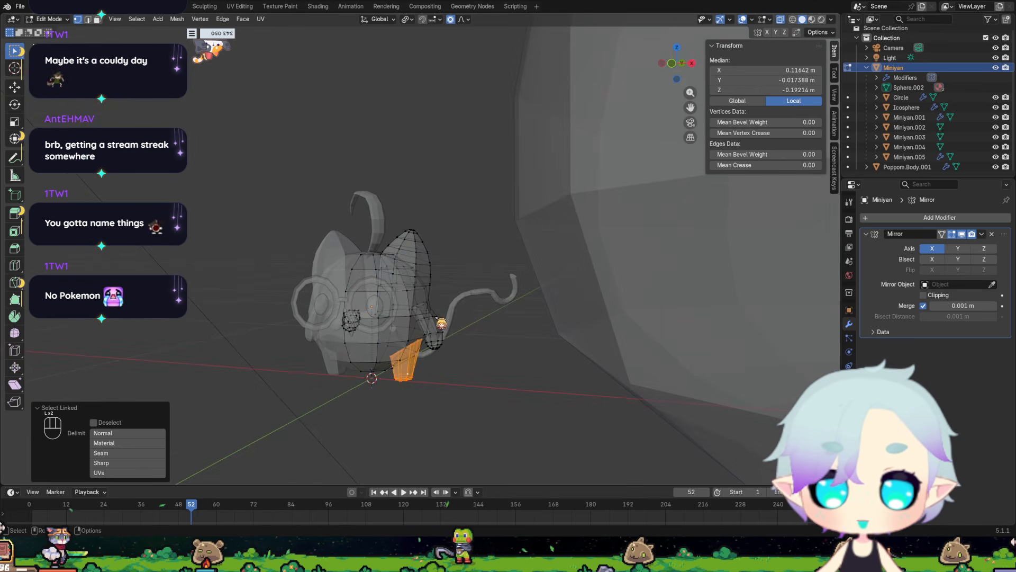
scroll(441, 323, "down", 5)
middle_click_drag(446, 295, 454, 308)
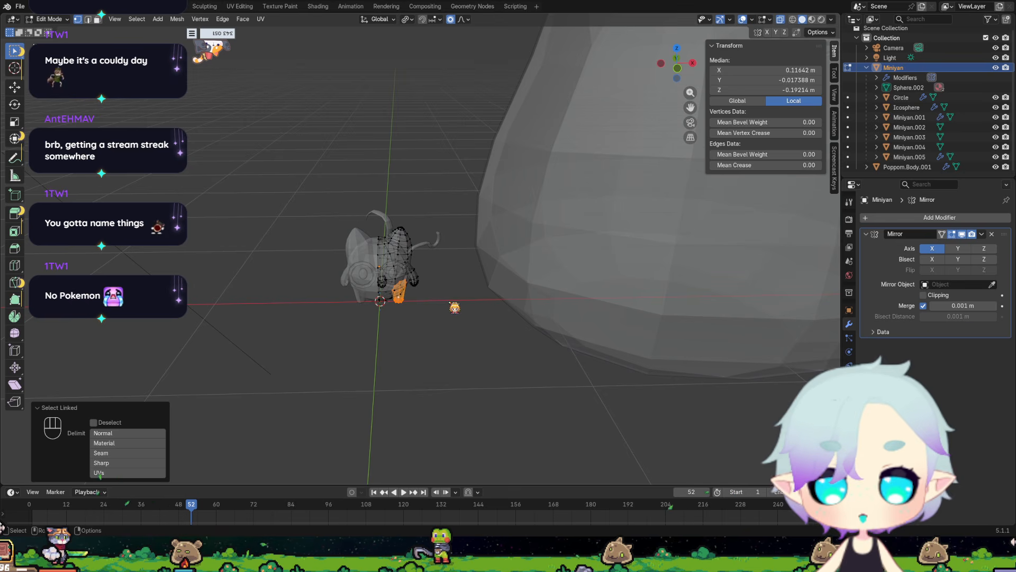
middle_click_drag(455, 307, 539, 193)
scroll(521, 229, "up", 4)
scroll(561, 213, "down", 3)
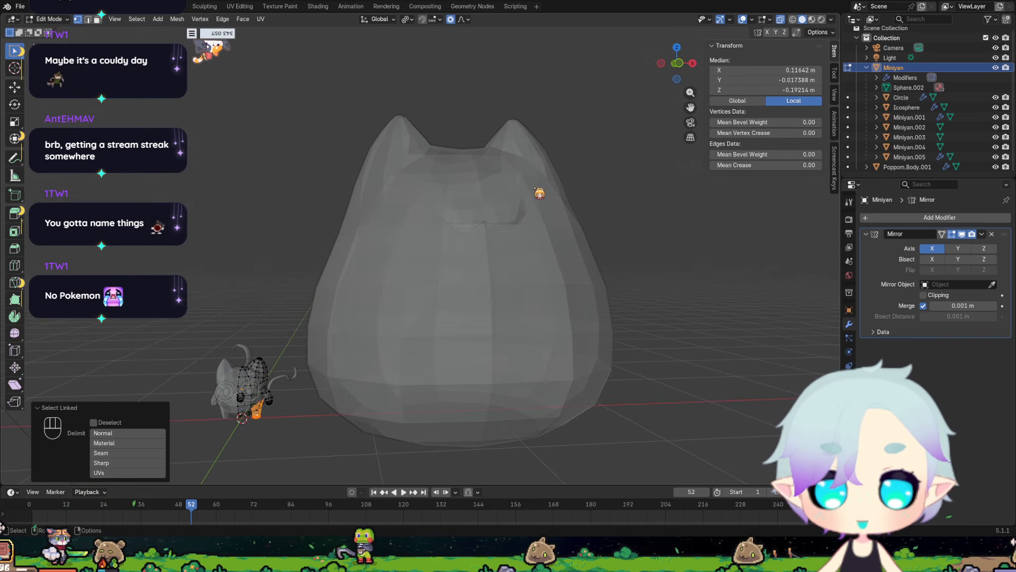
scroll(527, 228, "down", 4)
middle_click_drag(510, 252, 427, 285)
left_click(465, 267)
key("Tab")
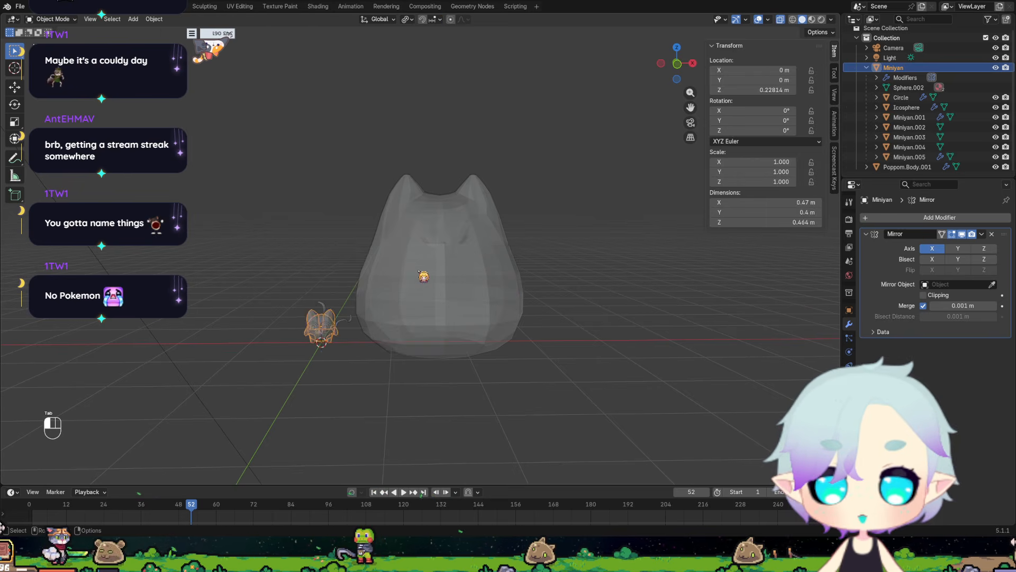
Inspect the Poppom body's mesh in Edit Mode with X-ray, box-selecting its lower half and its upper half in front view.
left_click(418, 273)
key("Tab")
scroll(517, 321, "up", 1)
mouse_move(511, 322)
middle_mouse_down()
mouse_move(495, 316)
mouse_move(508, 312)
middle_mouse_up()
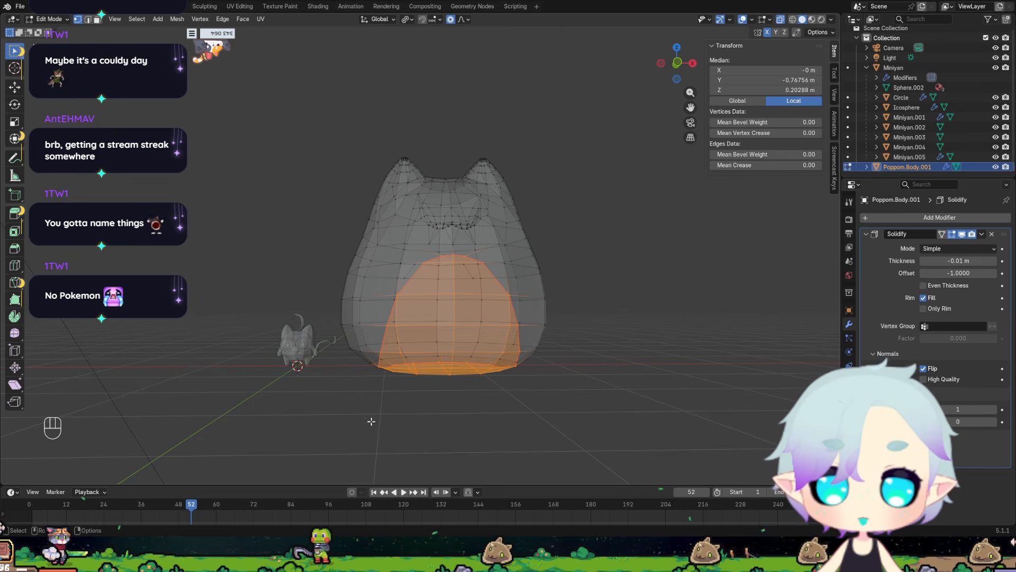
key("KP_1")
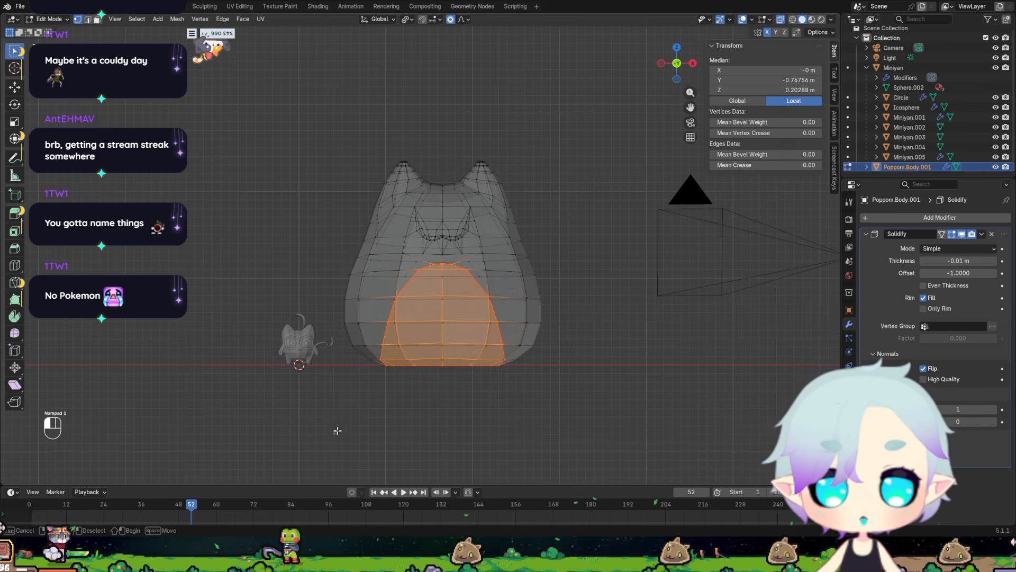
left_click_drag(337, 430, 569, 266)
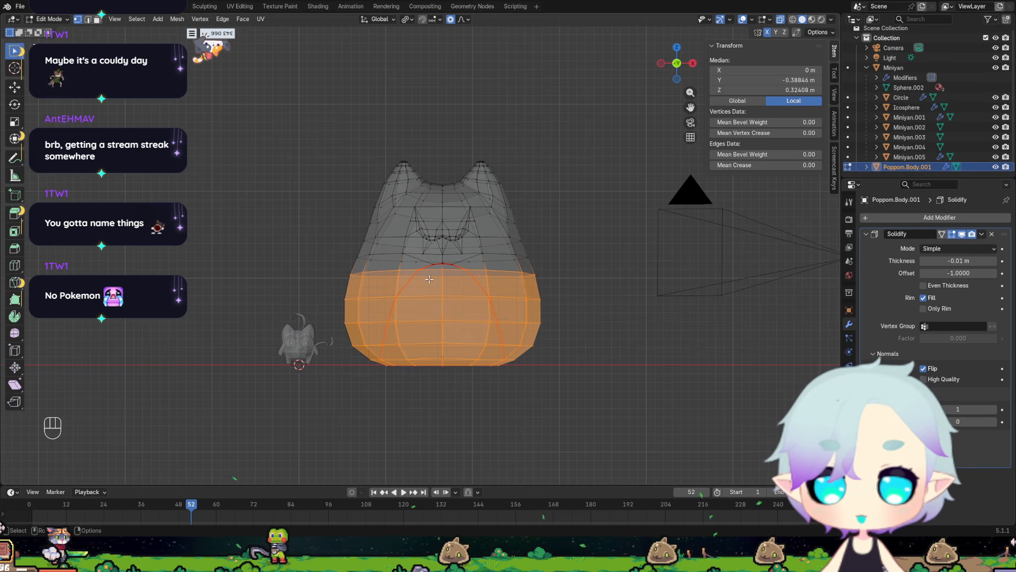
left_click_drag(350, 129, 567, 263)
middle_click_drag(563, 258, 419, 263)
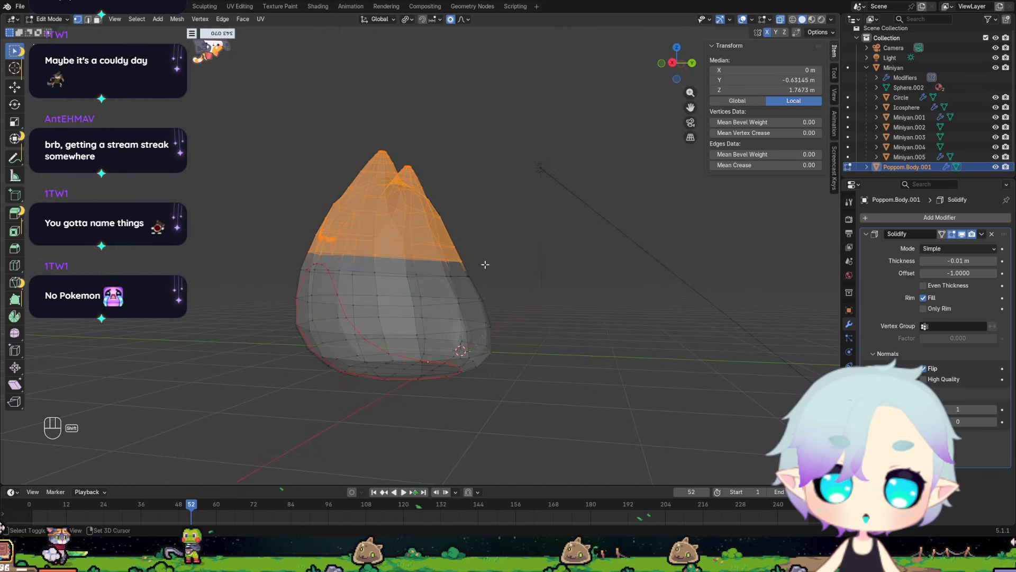
Turn off X-ray and examine the Poppom body's muzzle, ears and overall shape from several angles.
middle_click_drag(486, 264, 528, 303)
scroll(566, 295, "up", 5)
scroll(566, 295, "up", 1)
scroll(528, 303, "down", 1)
left_click(788, 19)
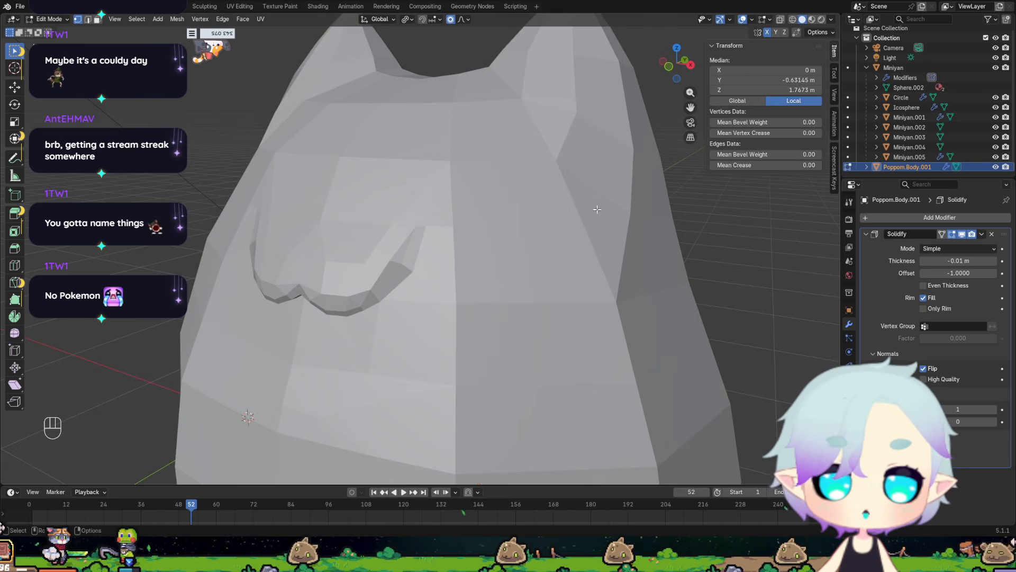
middle_click_drag(492, 249, 453, 272)
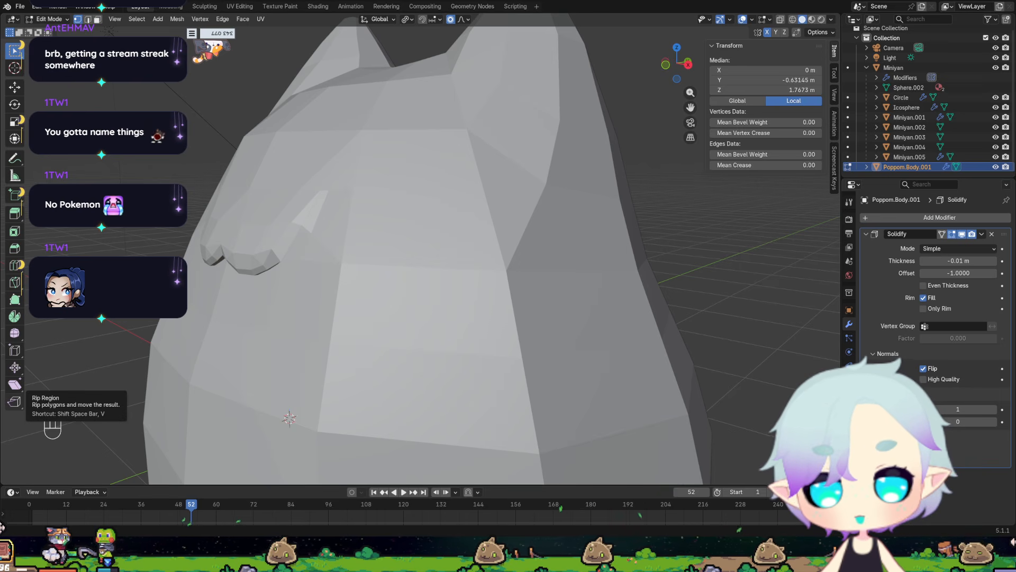
scroll(385, 295, "down", 6)
middle_click_drag(385, 295, 495, 284)
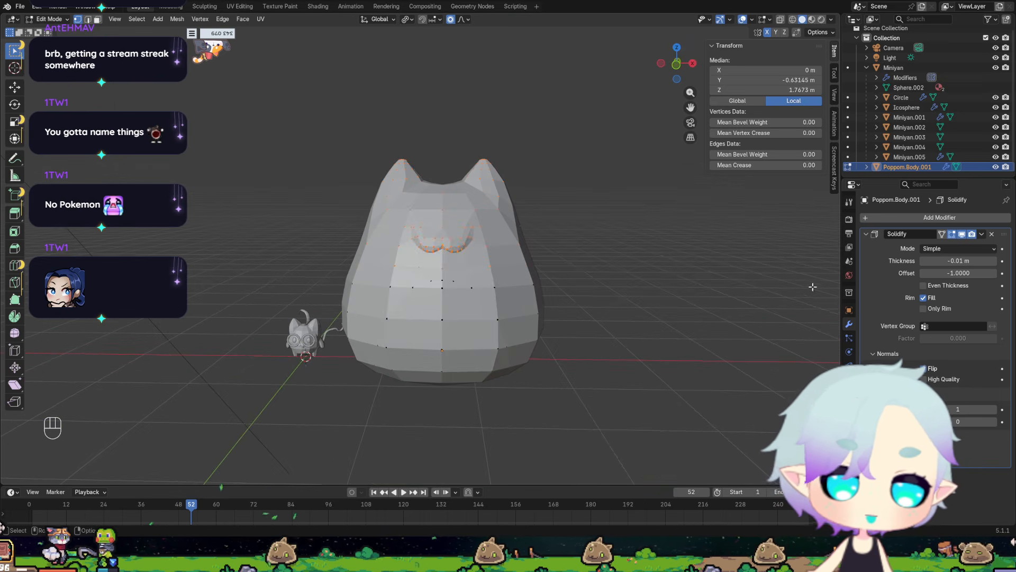
Try removing the Solidify modifier from the Poppom body to view its mesh, and undo back to Object Mode.
left_click(992, 234)
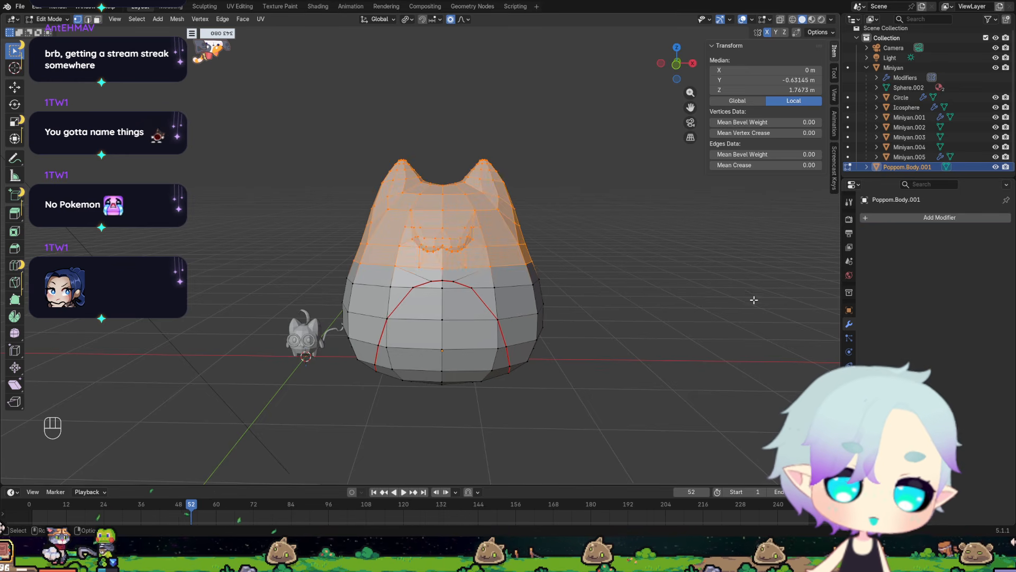
scroll(671, 322, "up", 2)
left_click(698, 305)
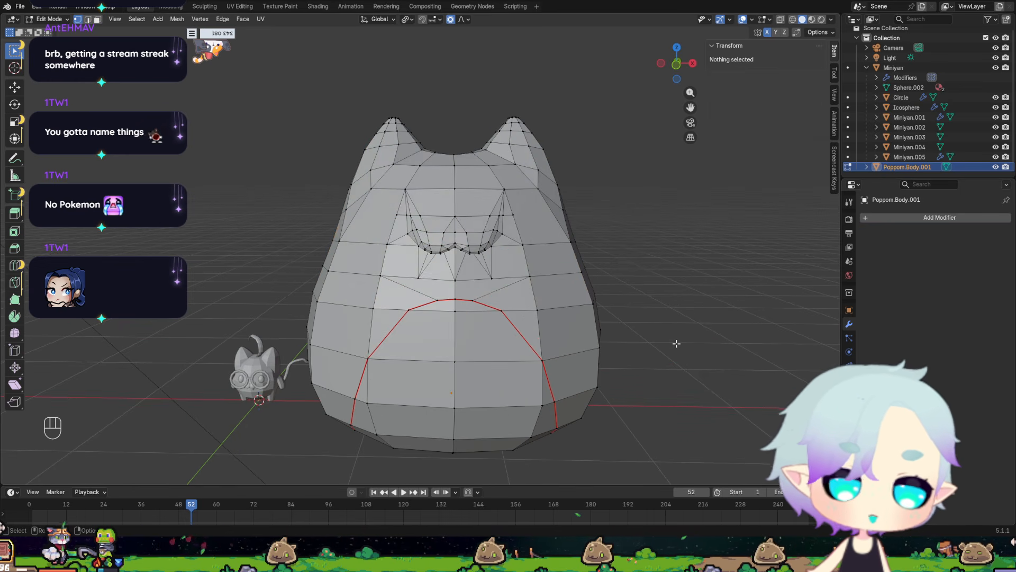
key("ctrl+z")
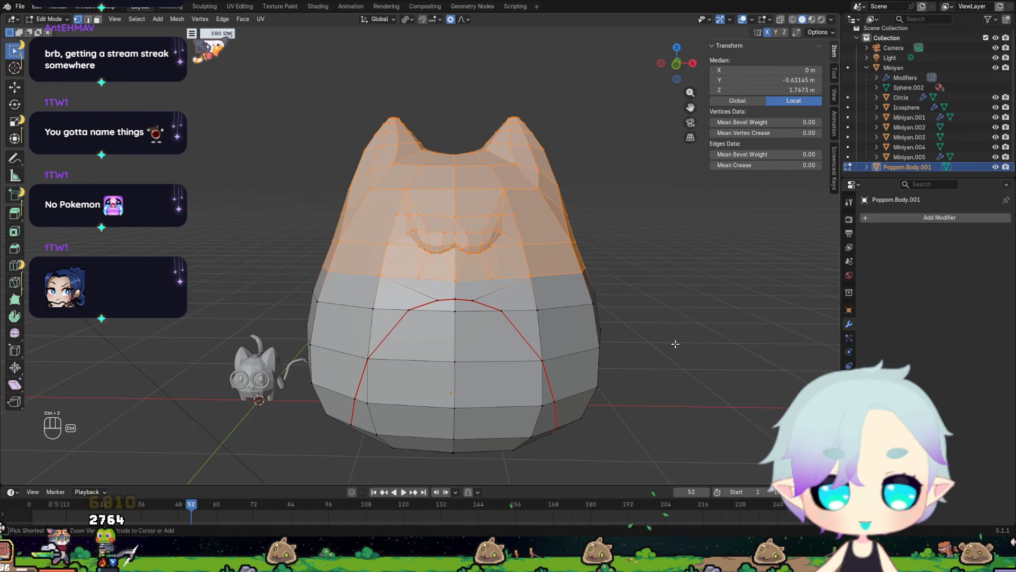
key("ctrl+z")
key("ctrl+z")
key("ctrl+z")
key("ctrl+z")
key("ctrl+z")
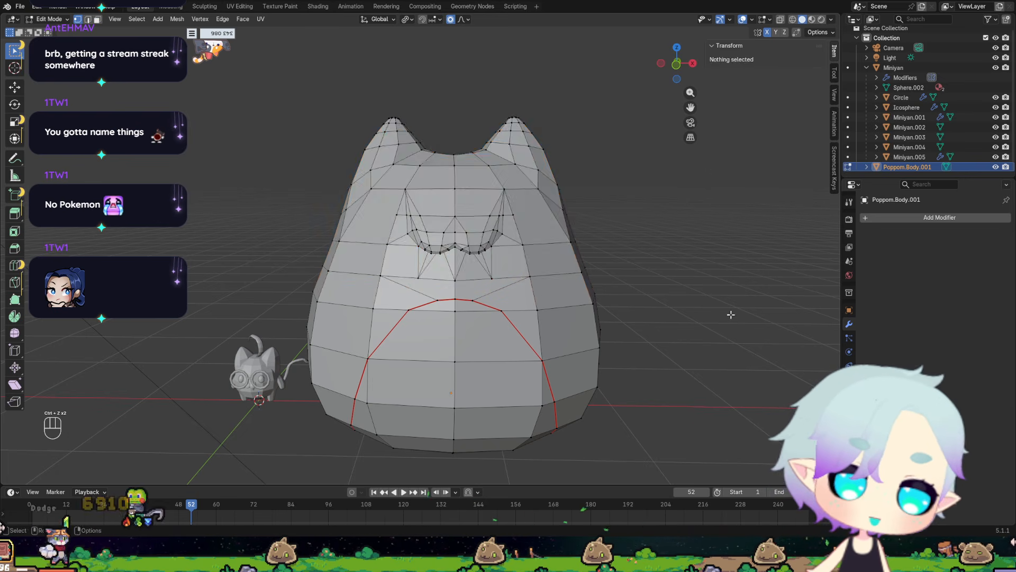
key("ctrl+z")
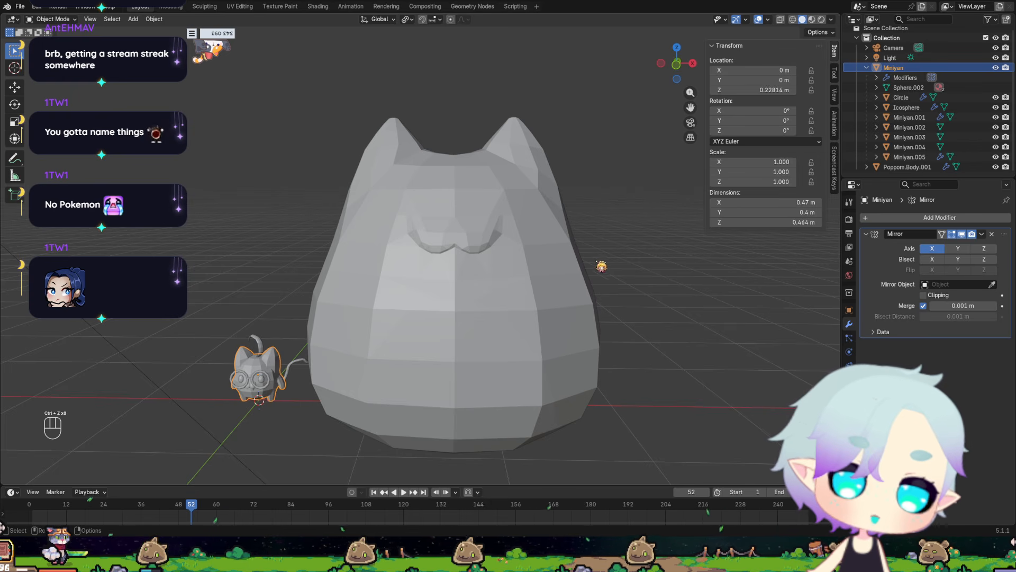
Select the Poppom body and switch the viewport to Material Preview shading.
left_click(522, 319)
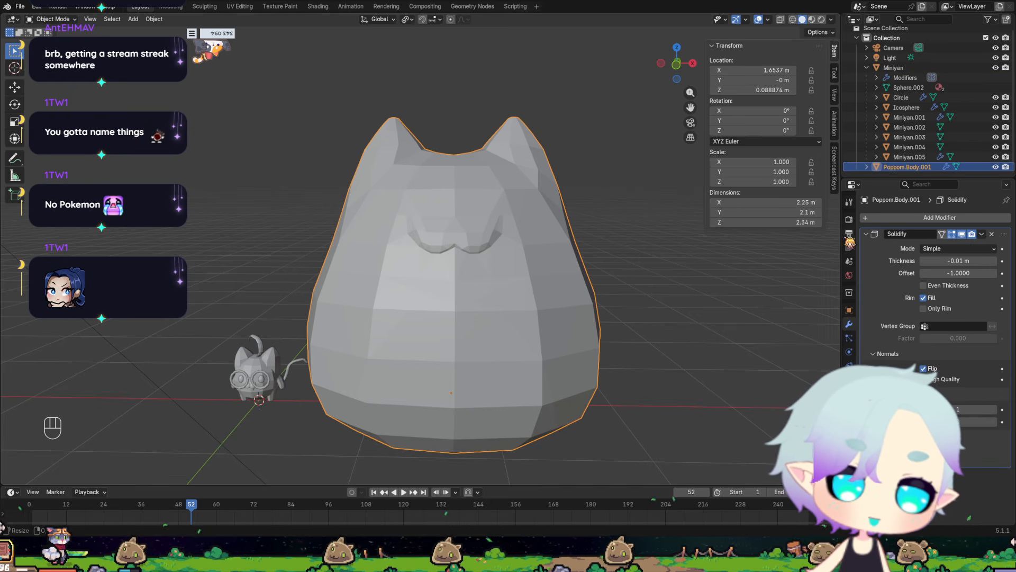
left_click(812, 20)
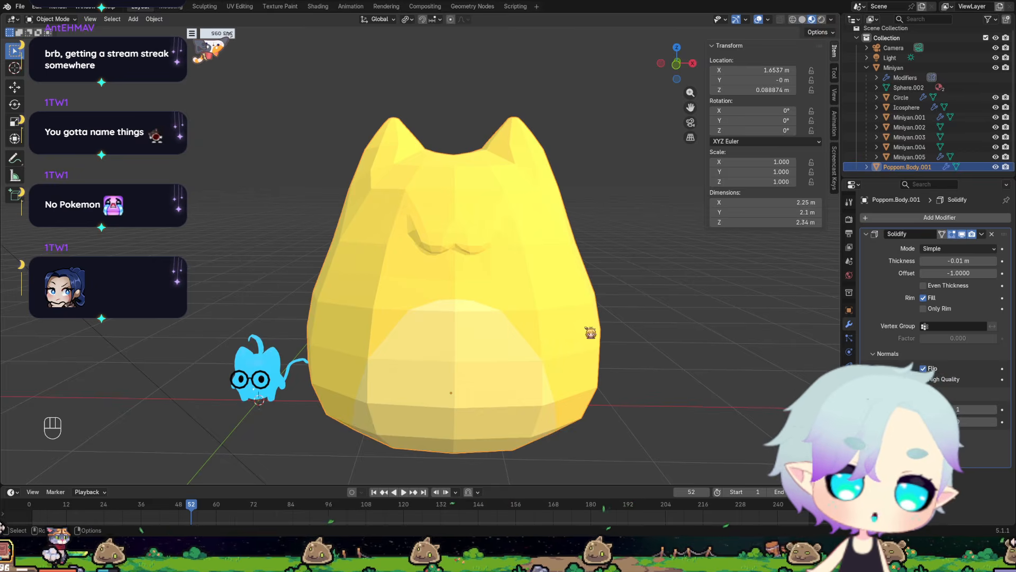
Adjust the Poppom body's Solidify thickness around -0.01 m and examine the outline along its muzzle.
scroll(586, 333, "up", 6)
left_click(168, 233)
scroll(168, 233, "up", 2)
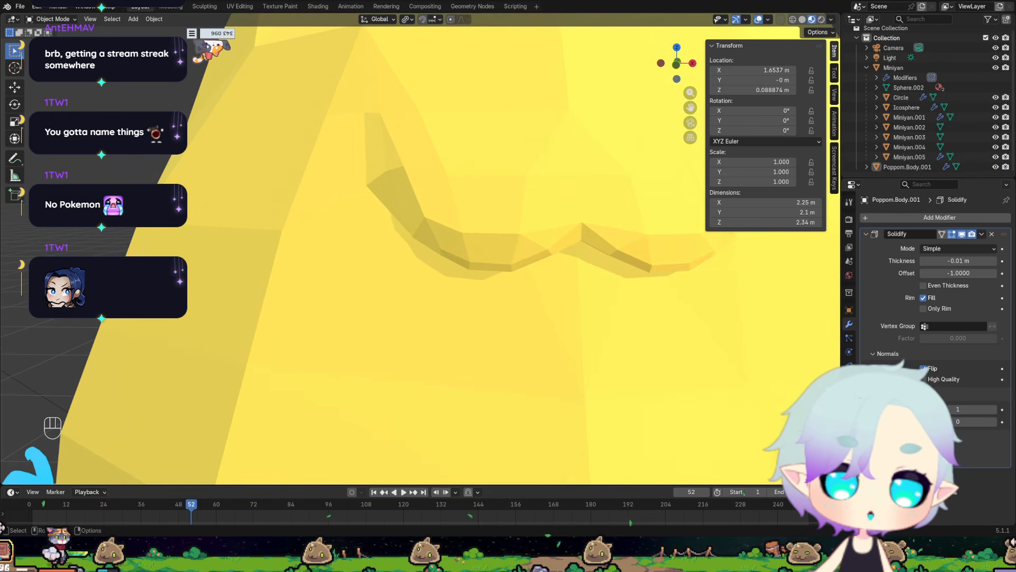
scroll(336, 257, "down", 5)
left_click(436, 266)
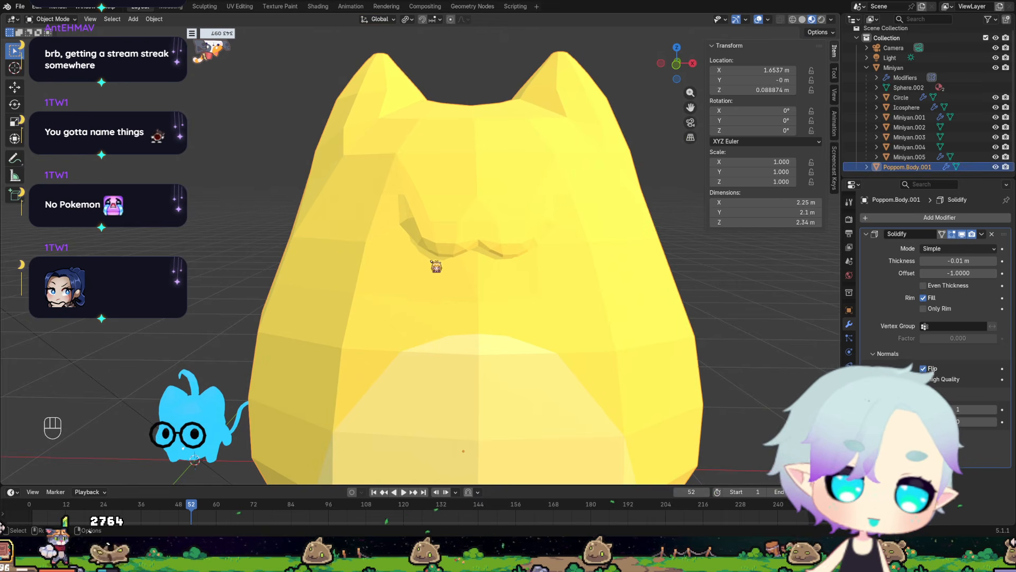
mouse_move(979, 262)
left_mouse_down()
mouse_move(952, 261)
mouse_move(976, 261)
left_mouse_up()
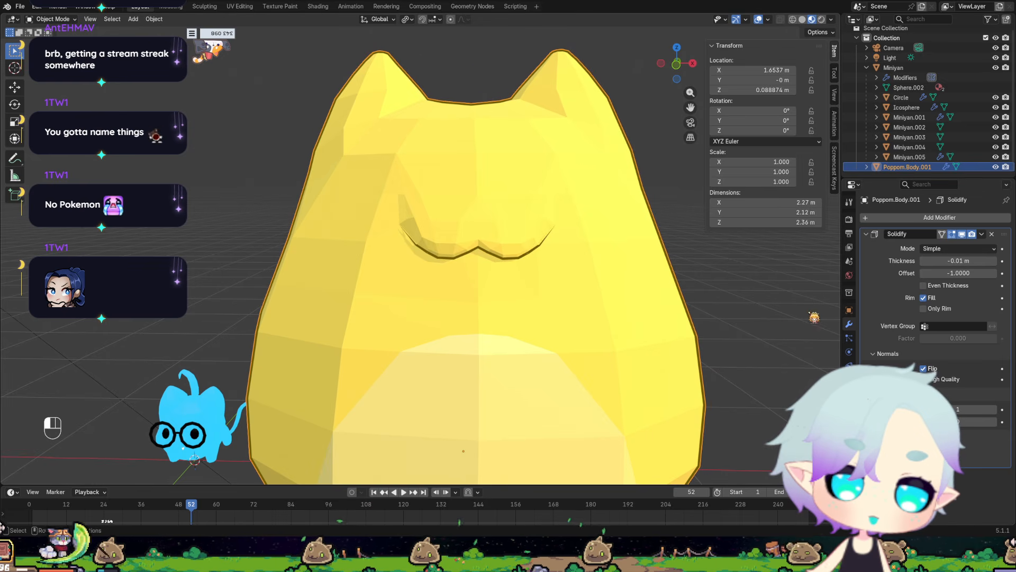
middle_click_drag(814, 318, 689, 338)
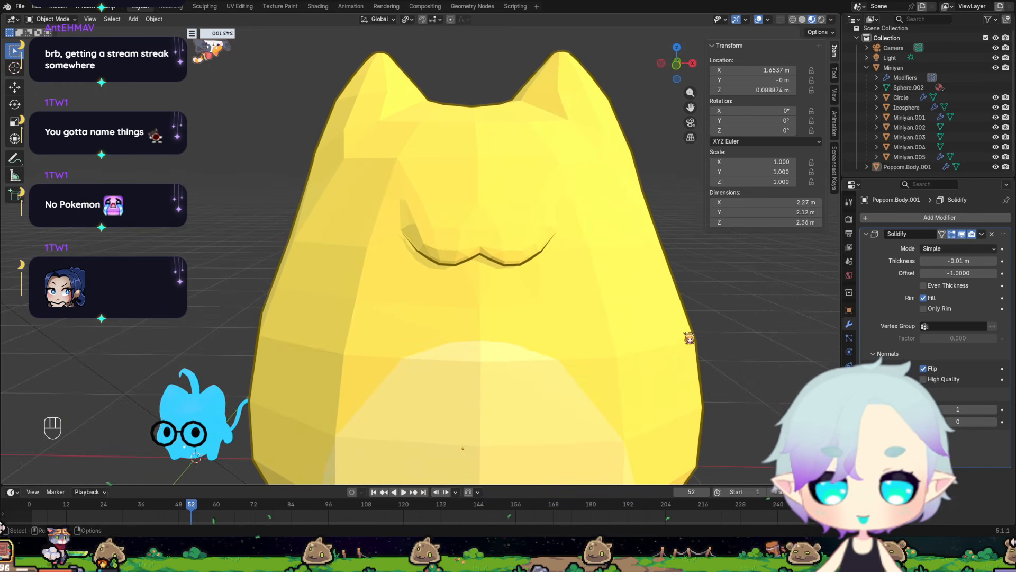
scroll(689, 338, "down", 3)
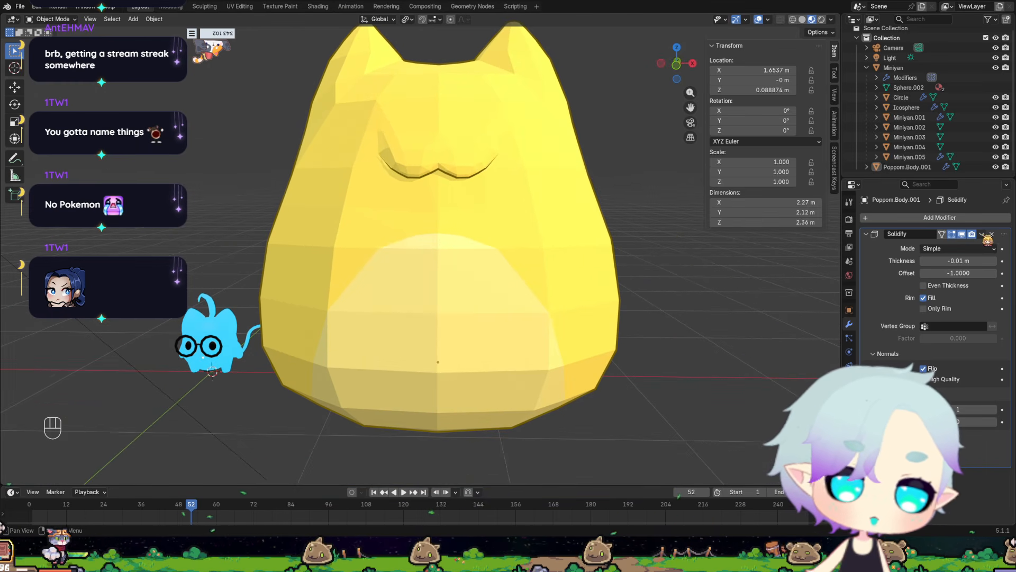
Remove the Solidify modifier from the Poppom body.
left_click(991, 234)
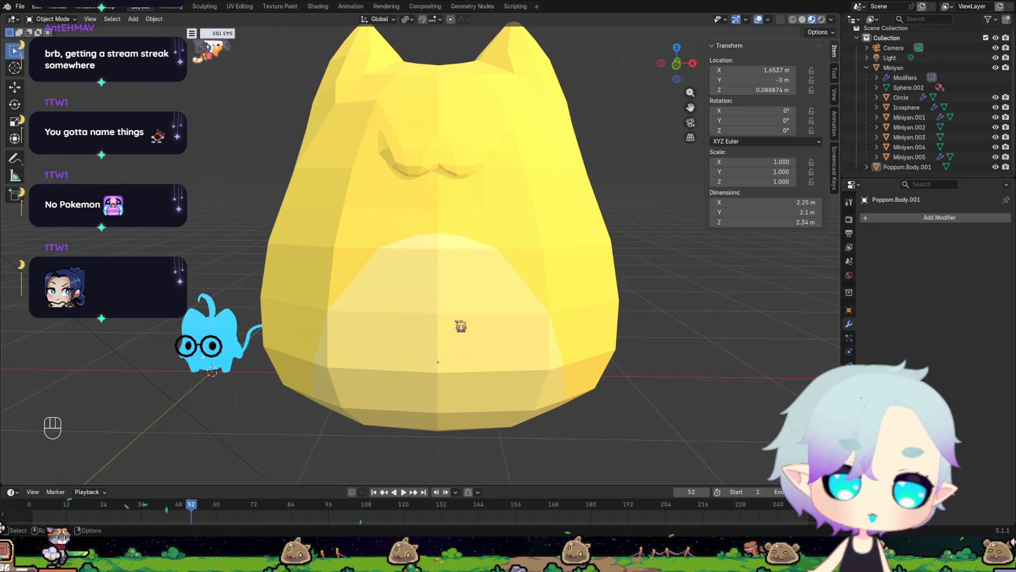
scroll(363, 386, "up", 6)
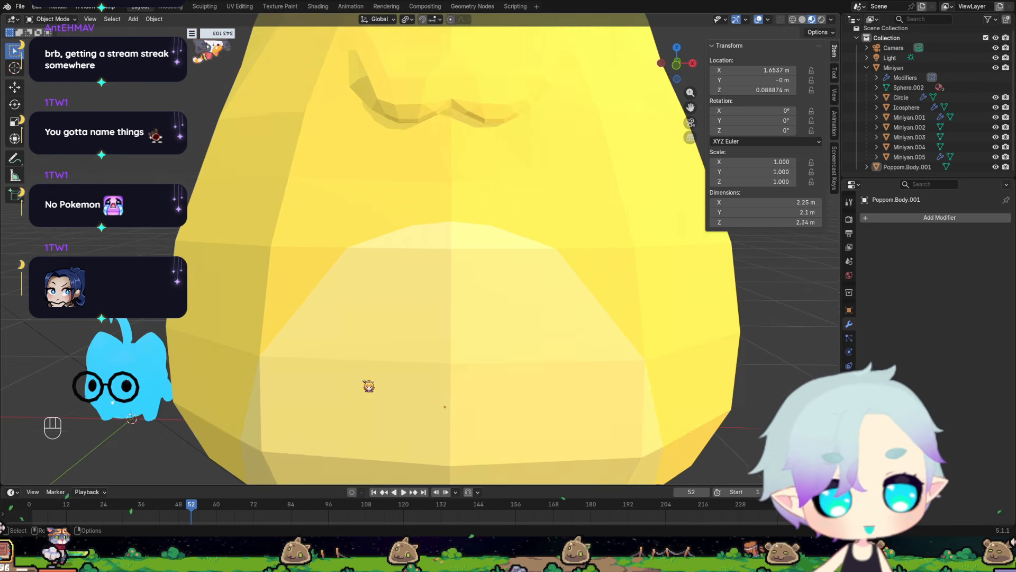
scroll(243, 389, "down", 5)
Select the Miniyan cat and examine its shape from the front, beside the Poppom body.
middle_click_drag(249, 386, 636, 172, "shift")
scroll(354, 304, "up", 4)
middle_click_drag(322, 325, 547, 361, "shift")
left_click(503, 365)
scroll(565, 363, "down", 3)
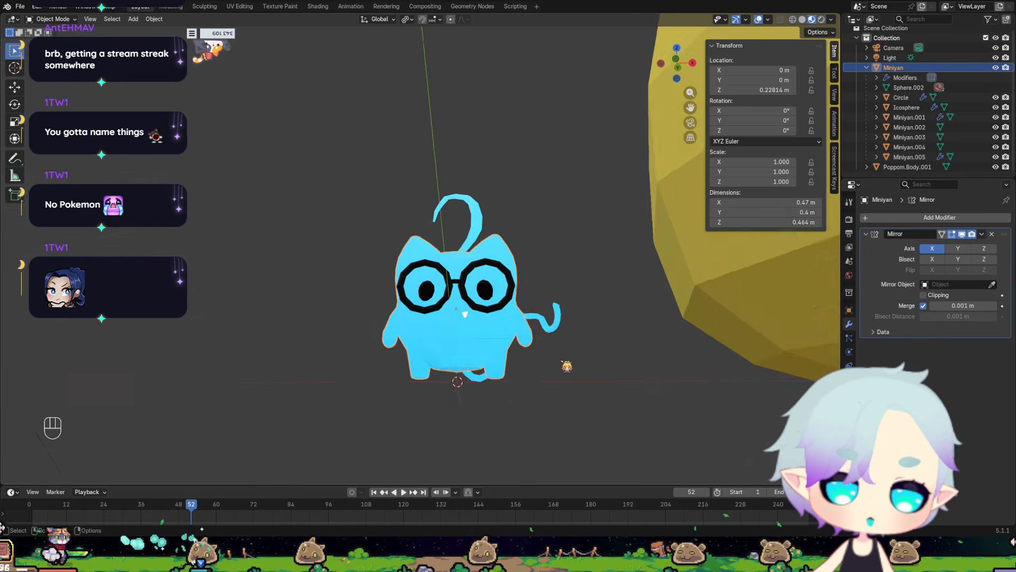
scroll(493, 180, "down", 2)
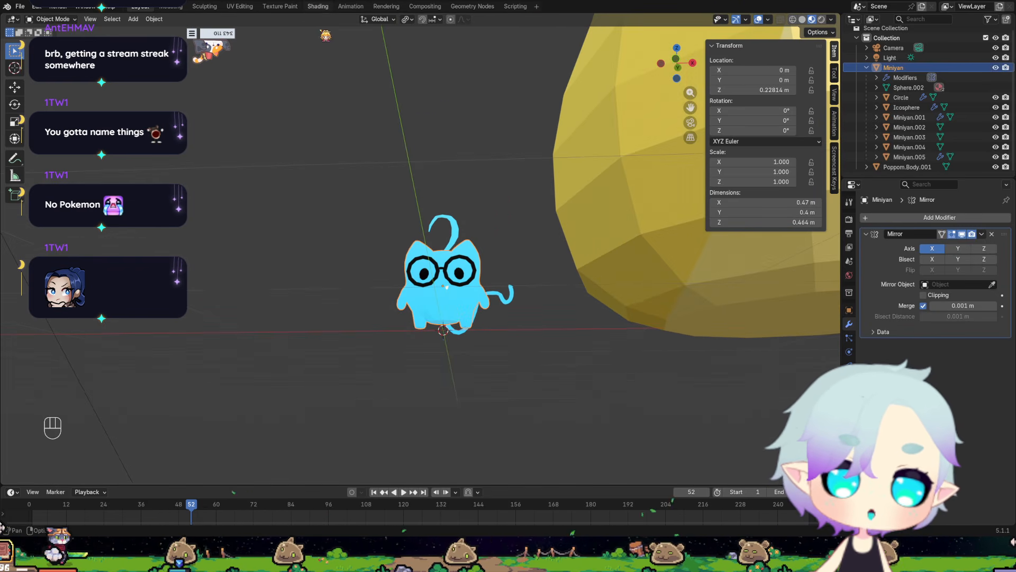
Switch to the Shading workspace and show the Miniyan in Material Preview shading.
left_click(317, 6)
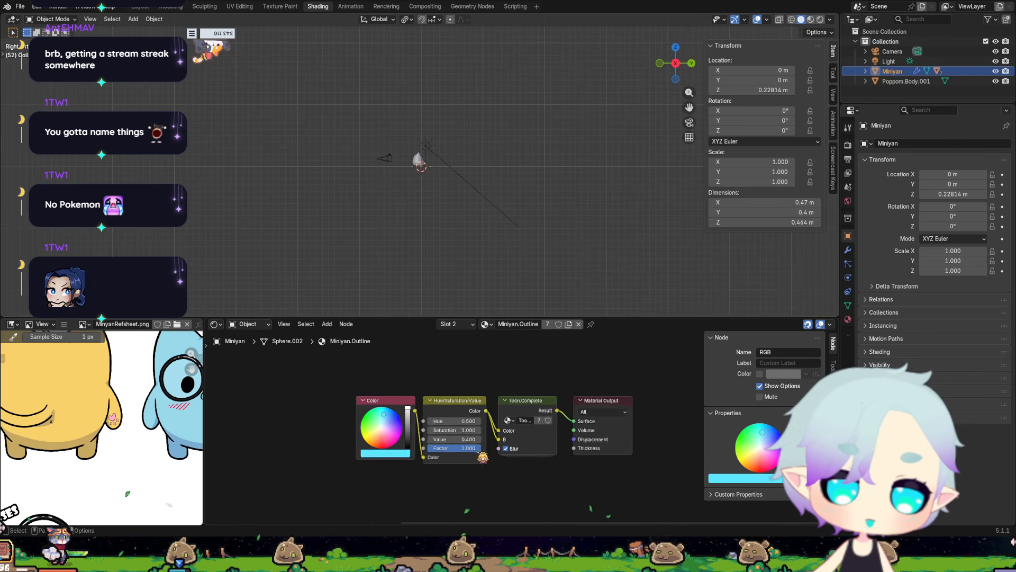
scroll(438, 168, "up", 10)
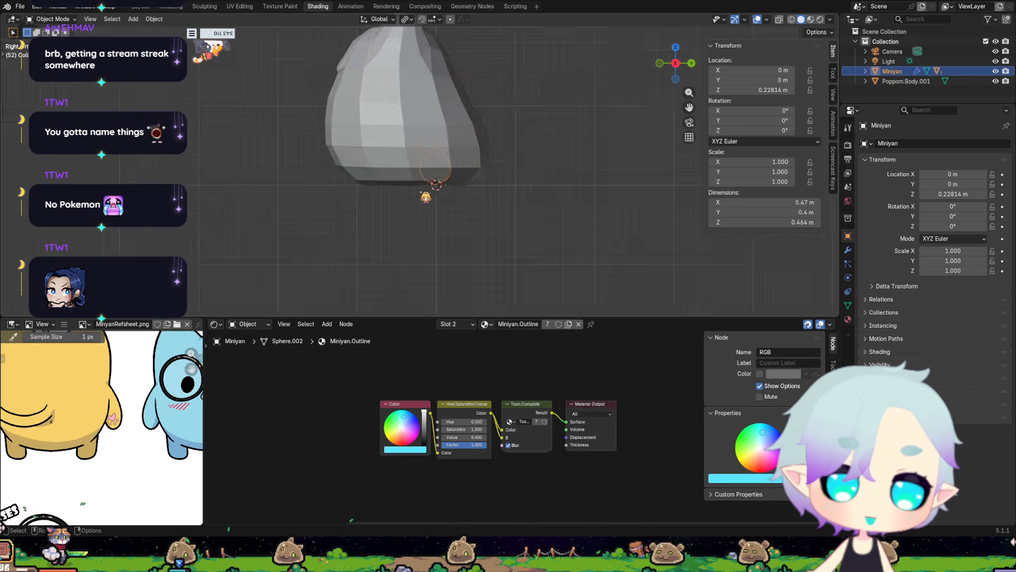
middle_click_drag(426, 197, 528, 220)
scroll(509, 205, "up", 6)
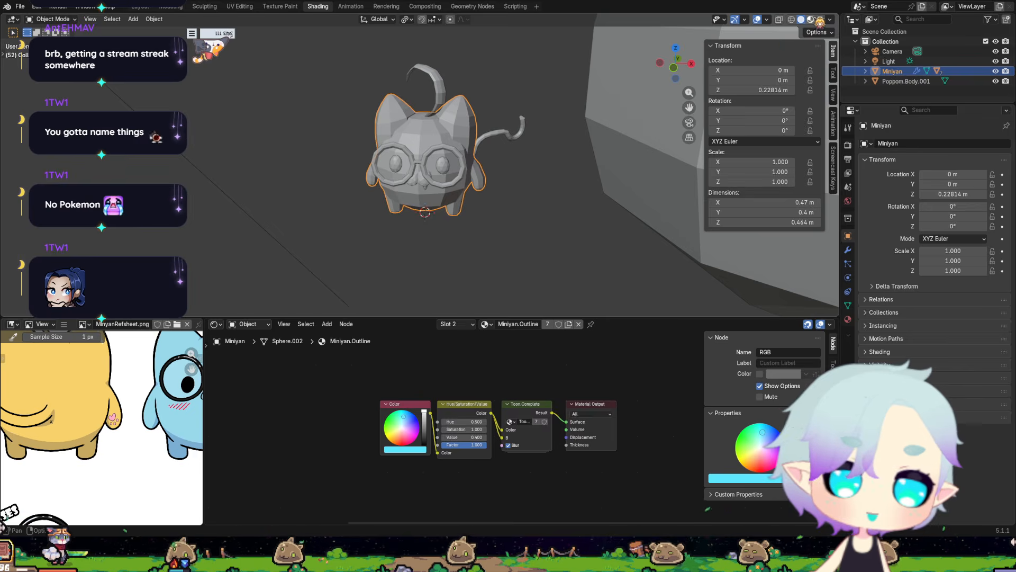
left_click(813, 19)
scroll(513, 185, "up", 3)
middle_click_drag(478, 204, 331, 199)
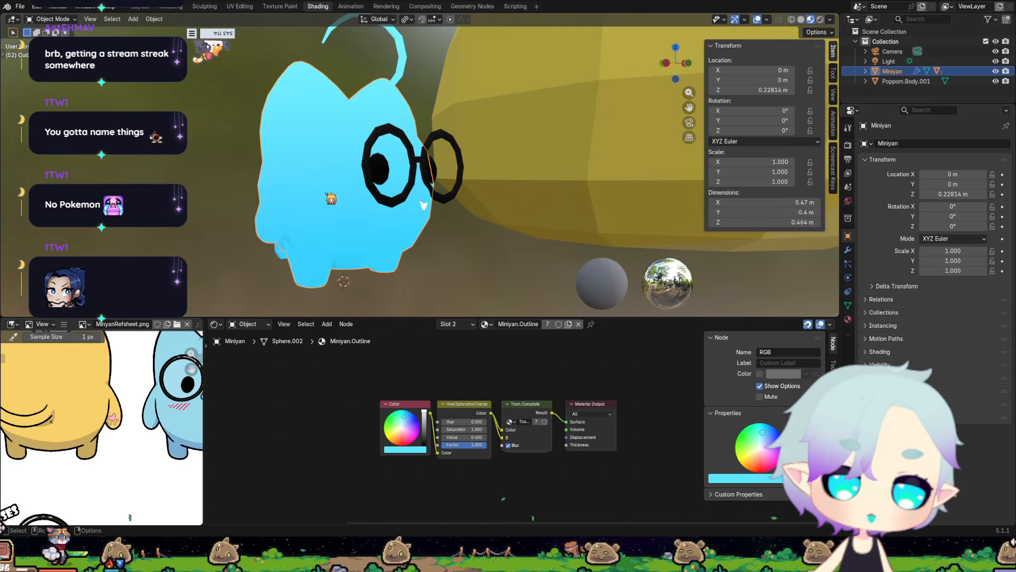
Apply smooth shading to the Miniyan body and check it from several sides.
right_click(331, 198)
left_click(292, 175)
middle_click_drag(503, 245, 426, 239)
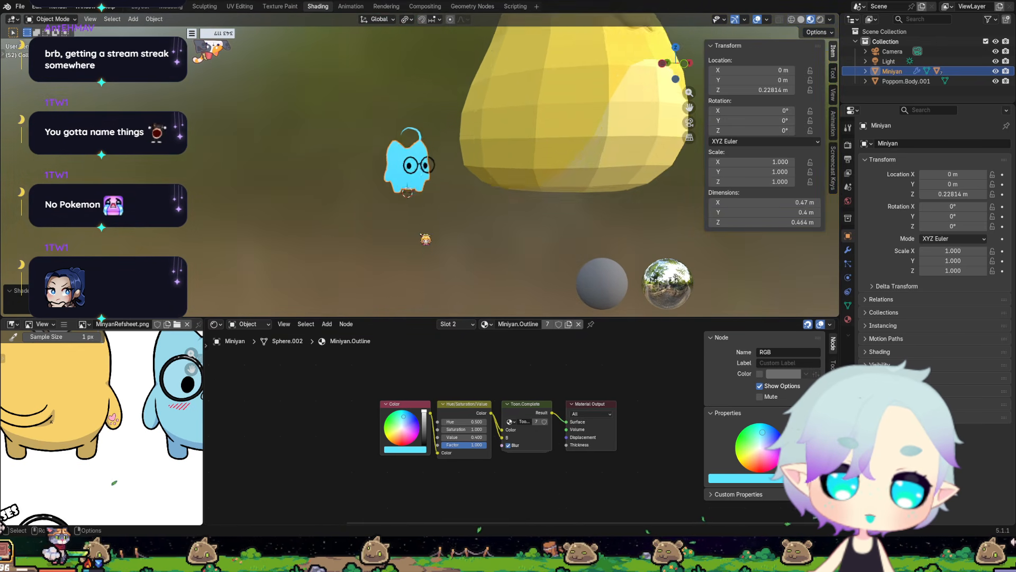
scroll(415, 165, "up", 5)
middle_click_drag(373, 214, 466, 219)
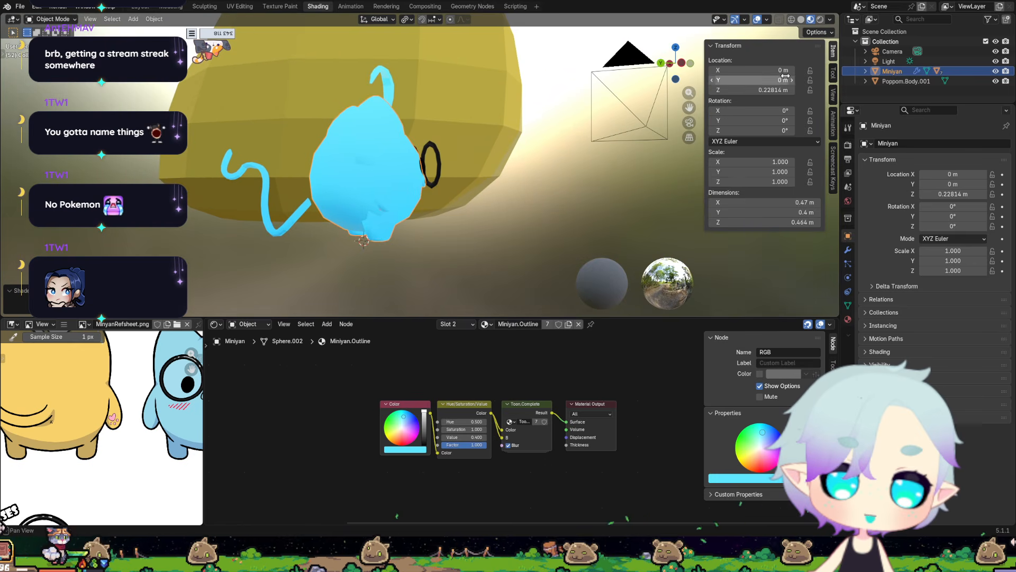
Set the sun light's strength to 0.960.
left_click(889, 61)
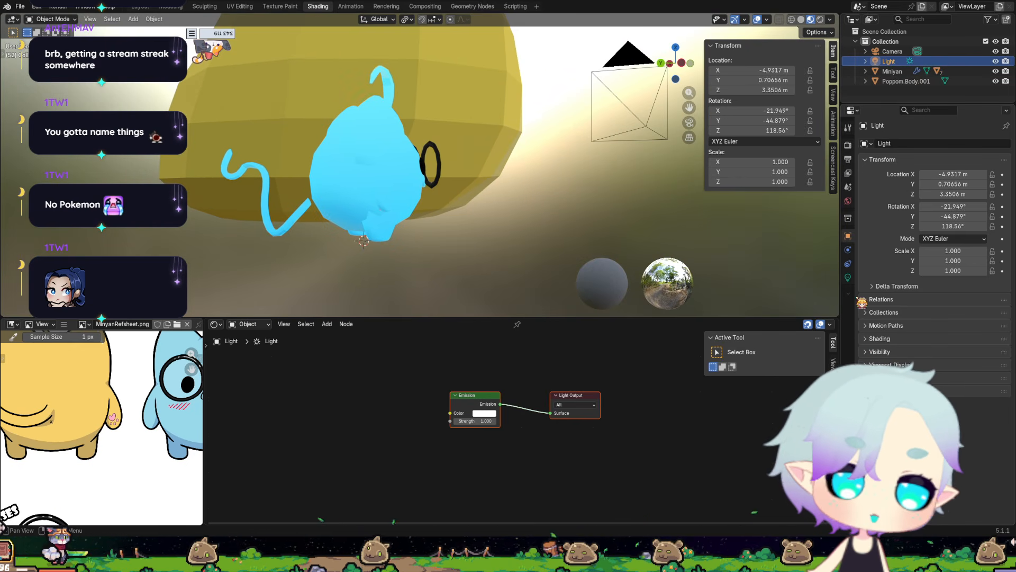
left_click(848, 277)
middle_click_drag(646, 221, 521, 211)
mouse_move(932, 226)
left_mouse_down()
mouse_move(910, 227)
mouse_move(925, 228)
left_mouse_up()
middle_click_drag(489, 254, 461, 256)
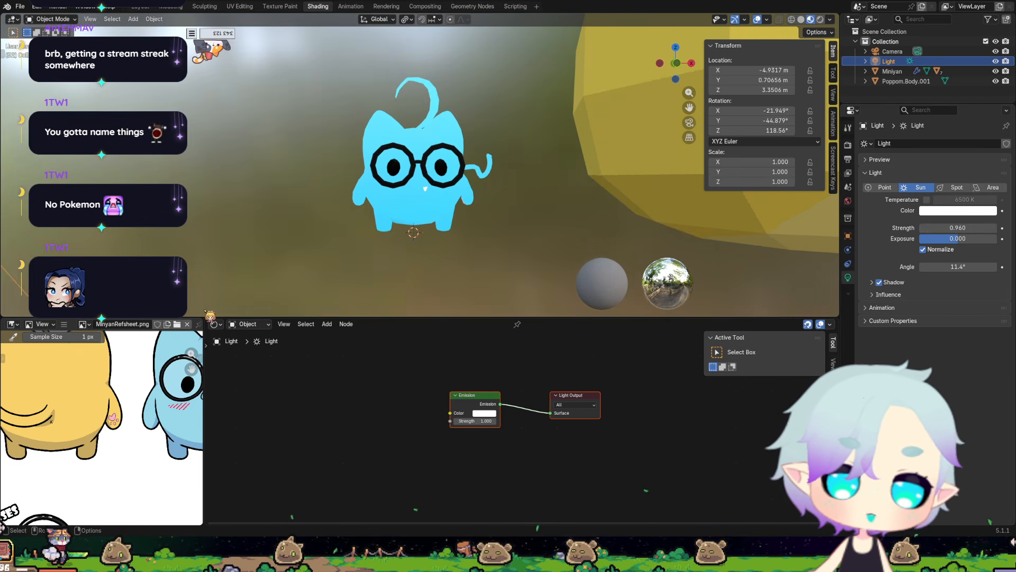
Show the World's shader nodes and check the first Background color.
left_click(248, 324)
left_click(251, 360)
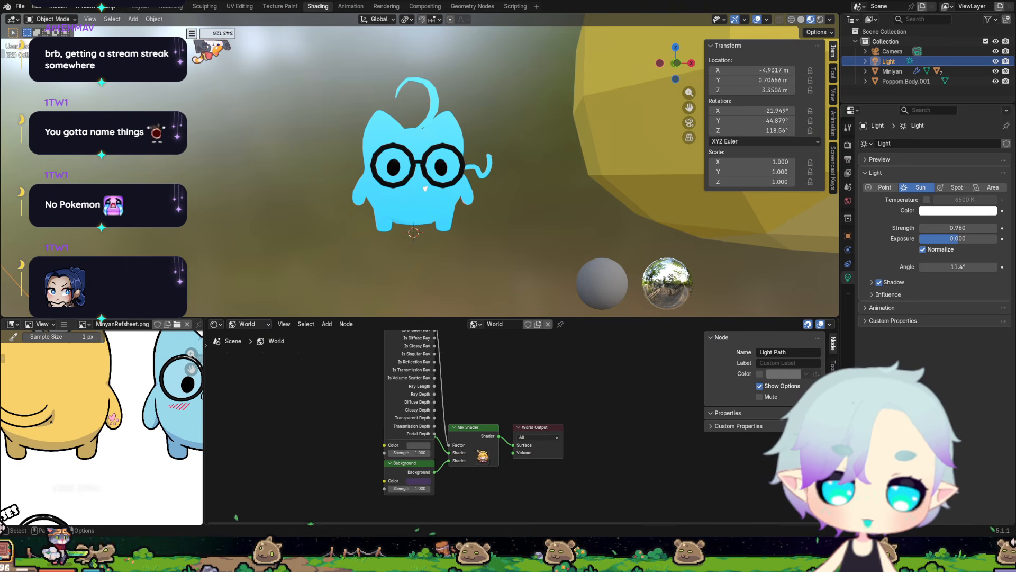
left_click(418, 445)
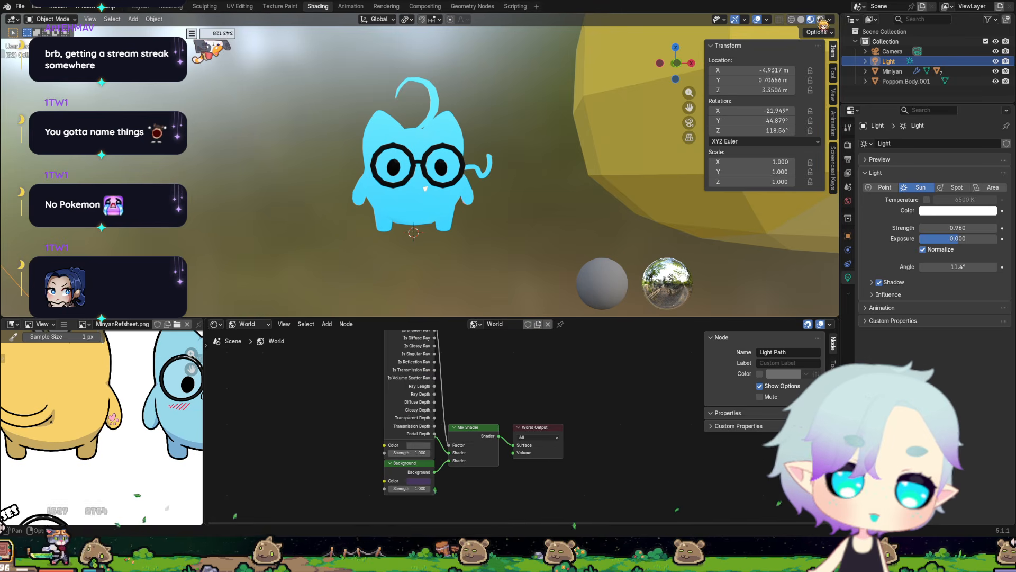
Switch the viewport to Rendered shading and examine the Miniyan, comparing it with Material Preview.
left_click(820, 20)
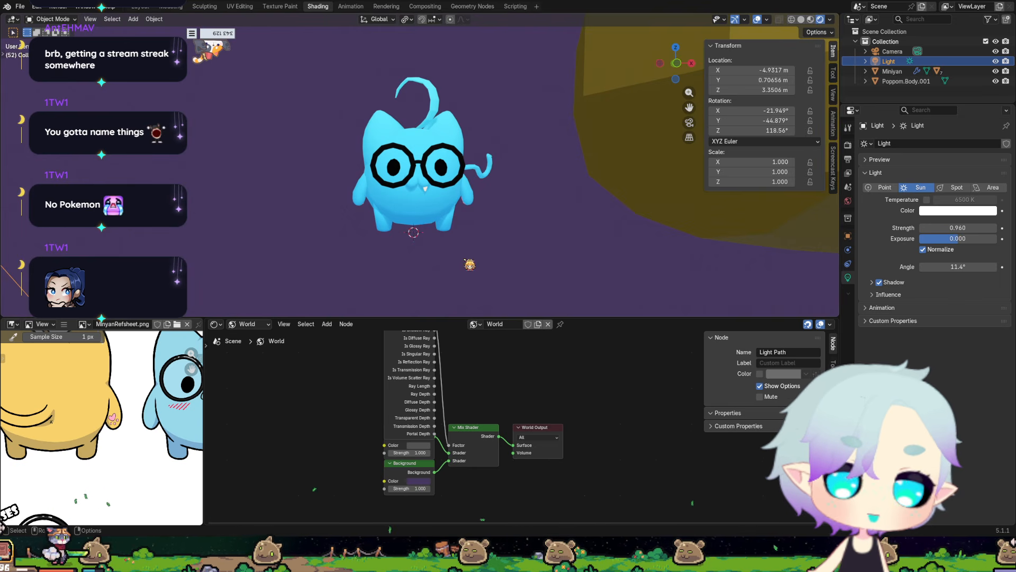
scroll(466, 266, "up", 4)
middle_click_drag(509, 264, 513, 199, "shift")
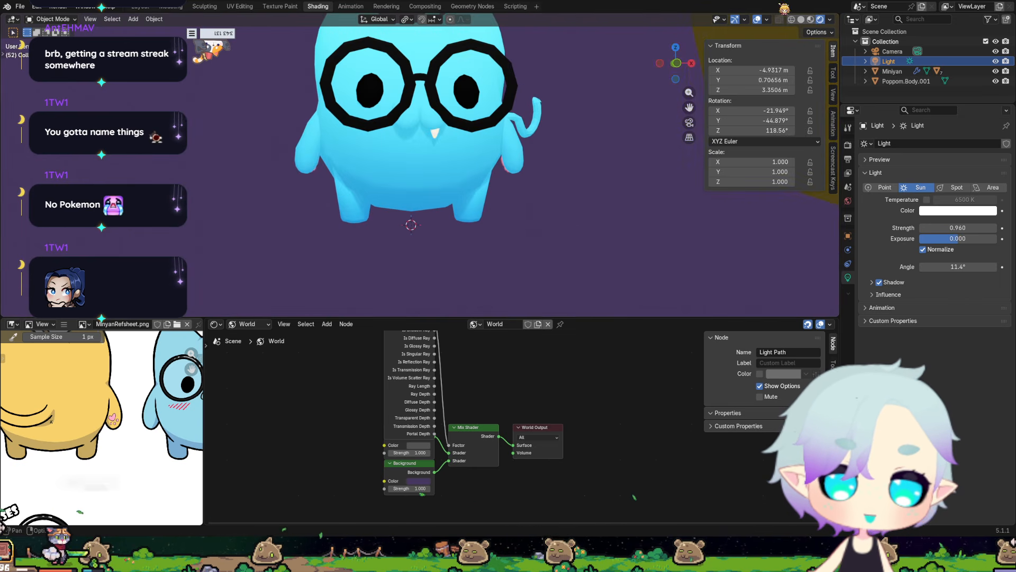
left_click(811, 19)
left_click(821, 20)
middle_click_drag(550, 242, 569, 278)
middle_click_drag(484, 284, 406, 269)
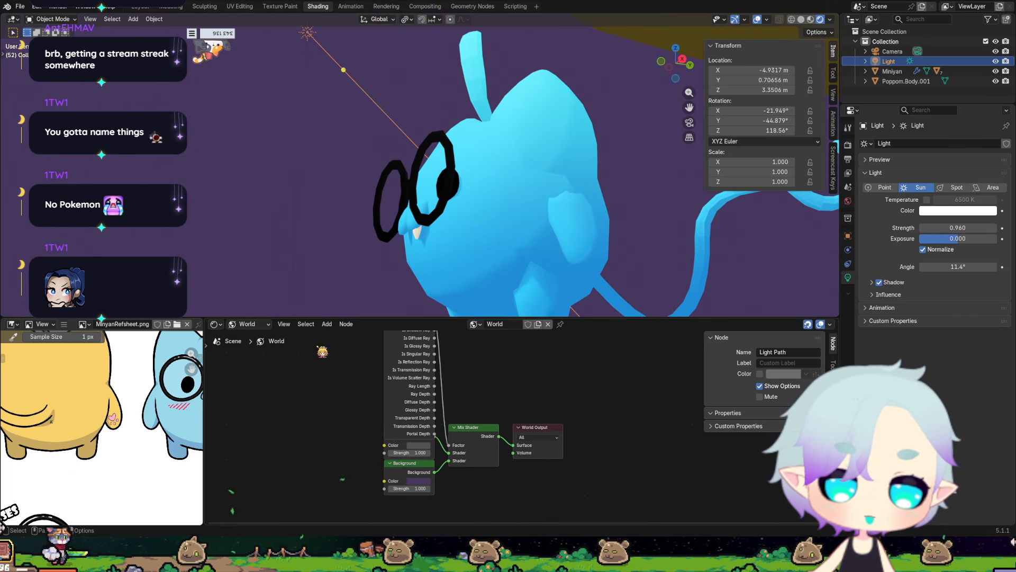
Return the Shader Editor to Object shaders and compare the outline material nodes of the Poppom body and the Miniyan.
left_click(249, 324)
left_click(265, 359)
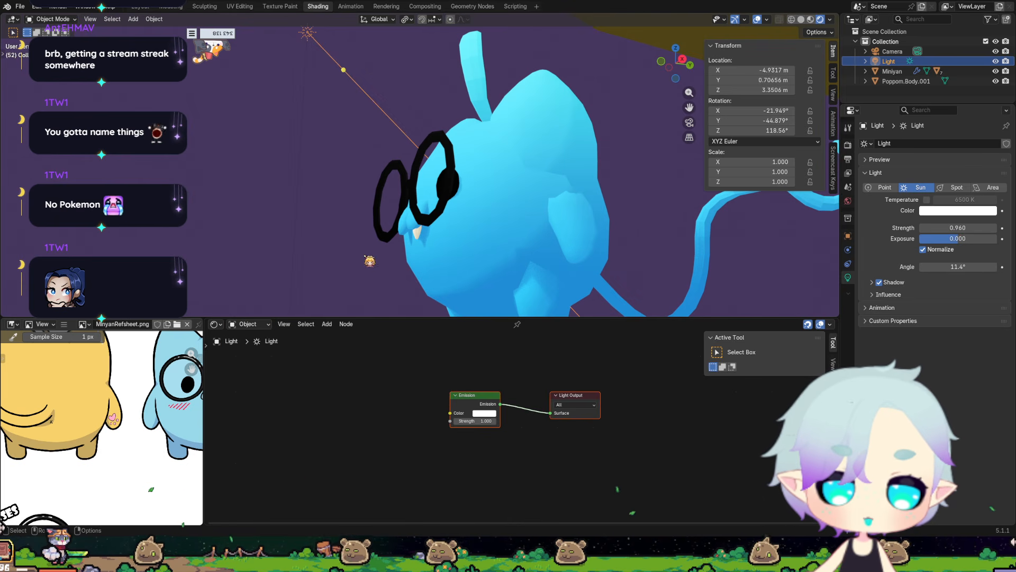
middle_click_drag(369, 260, 459, 226)
scroll(631, 207, "down", 4)
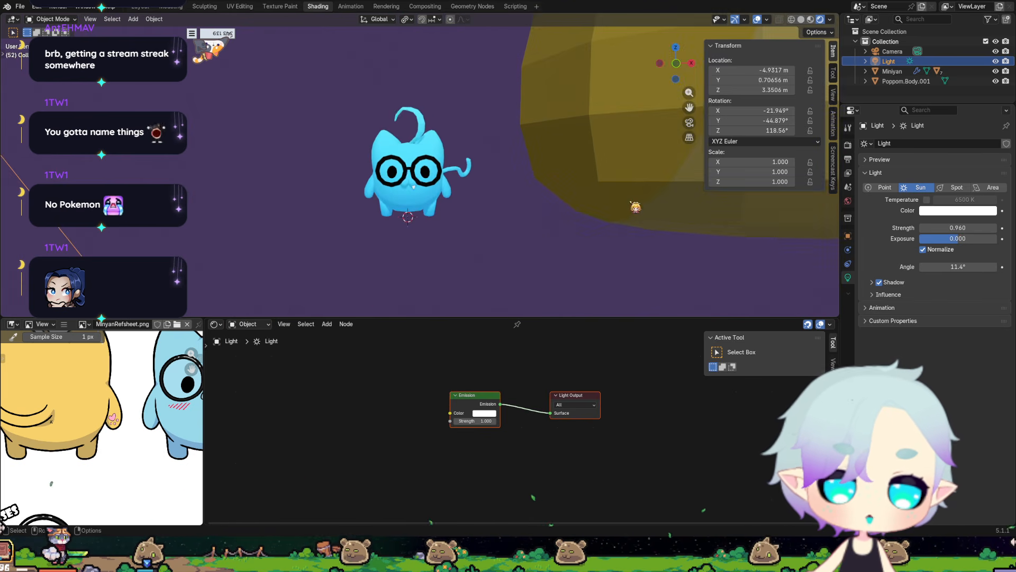
left_click(643, 197)
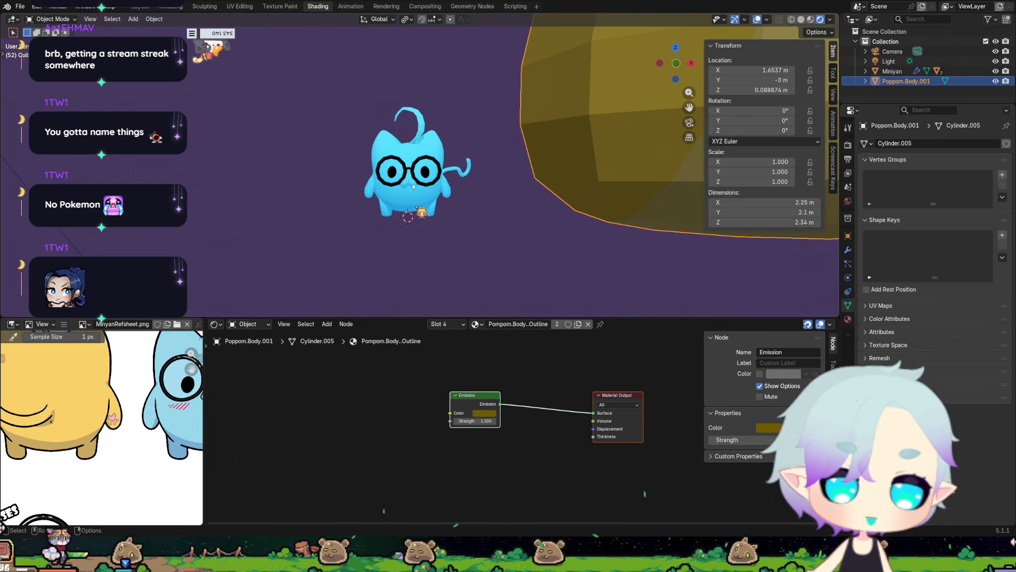
left_click(424, 200)
scroll(469, 272, "up", 4)
scroll(469, 271, "down", 5)
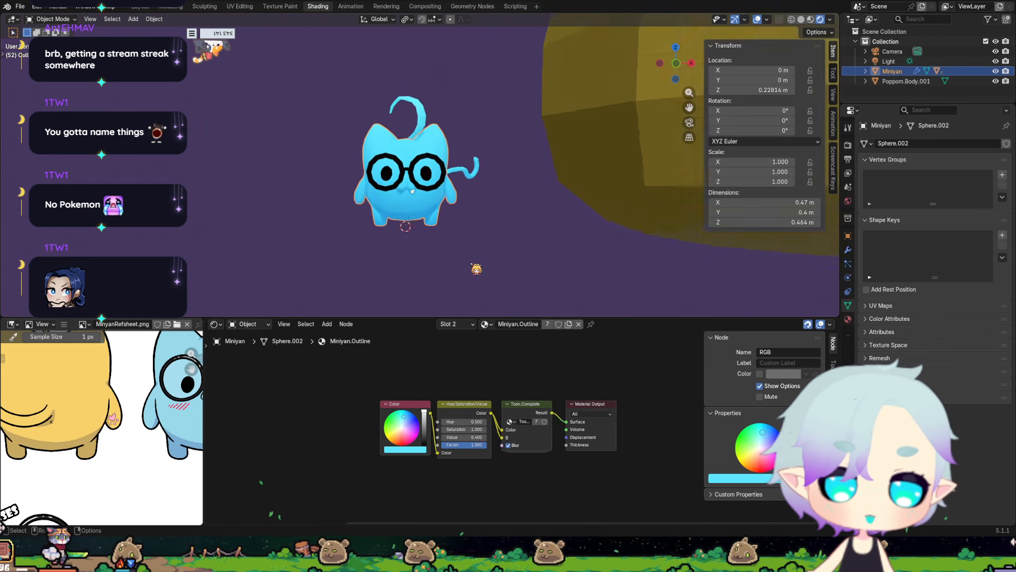
Go through the Poppom body's material slots, inspecting the Pompom.Belly, outline and Pompom.Body shader nodes.
left_click(614, 177)
left_click(458, 324)
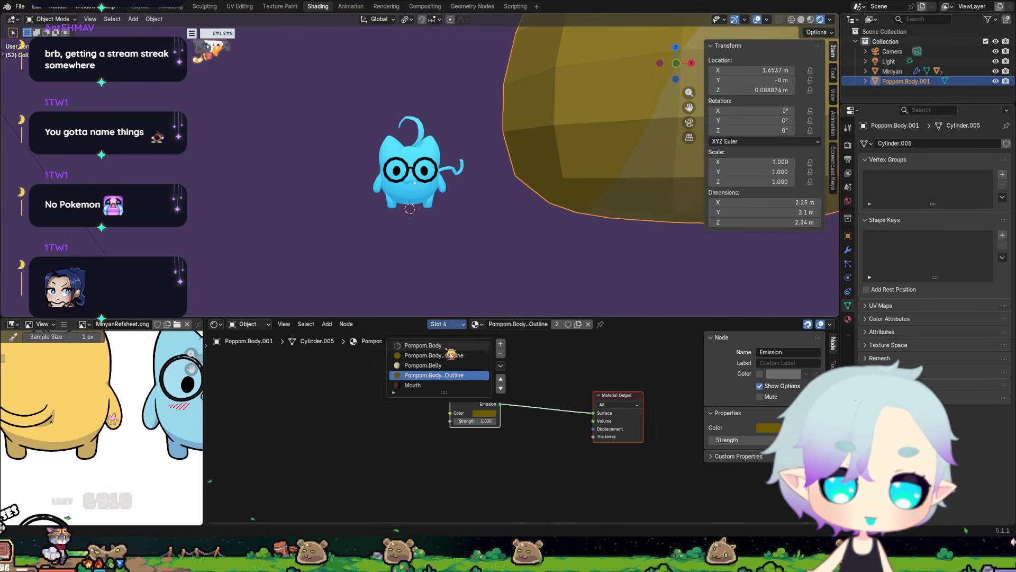
left_click(428, 365)
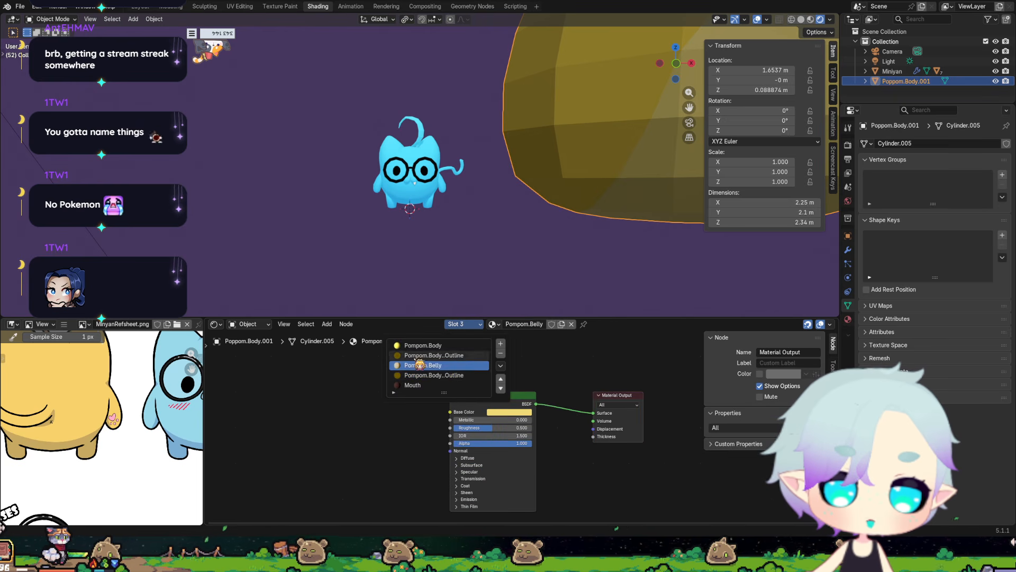
left_click(445, 355)
left_click(439, 345)
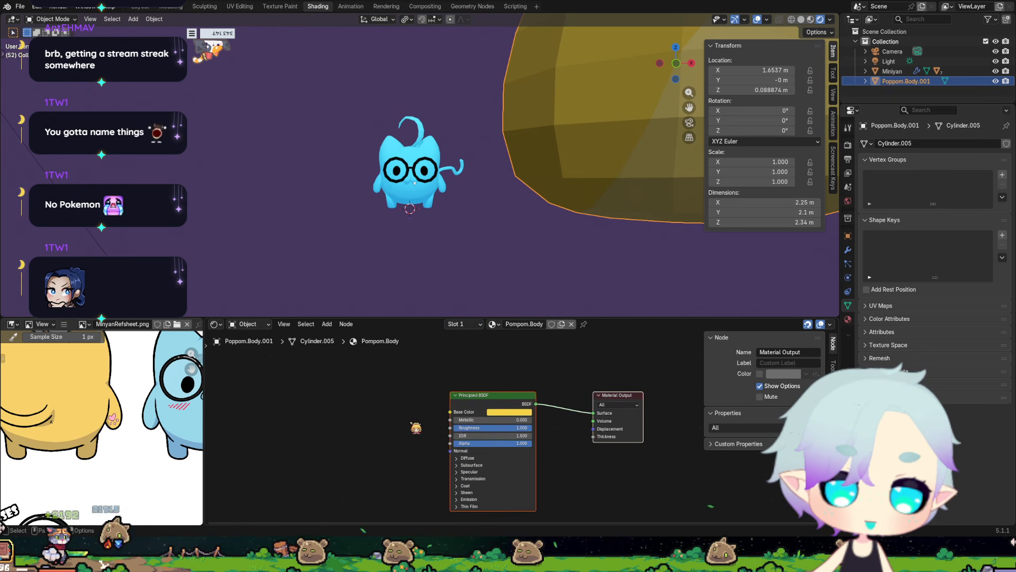
scroll(535, 200, "down", 8)
scroll(529, 133, "up", 10)
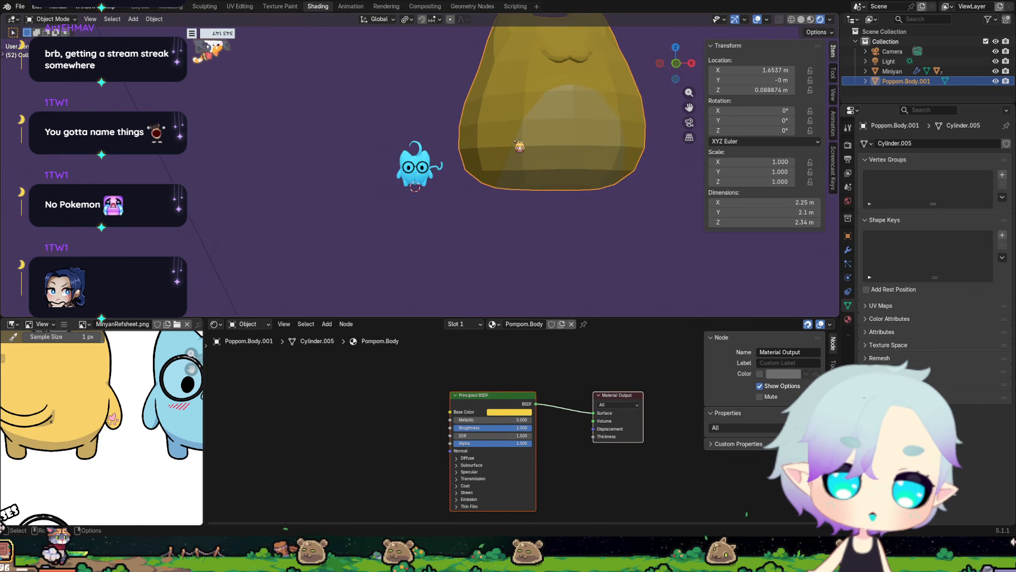
Select the Miniyan and examine its toon shading up close.
left_click(433, 226)
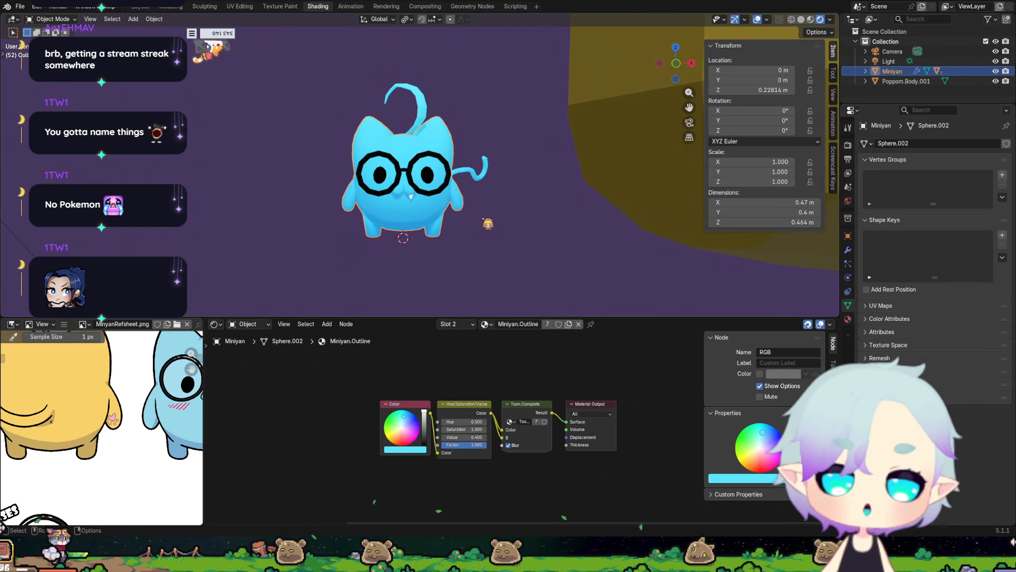
middle_click_drag(470, 249, 676, 149)
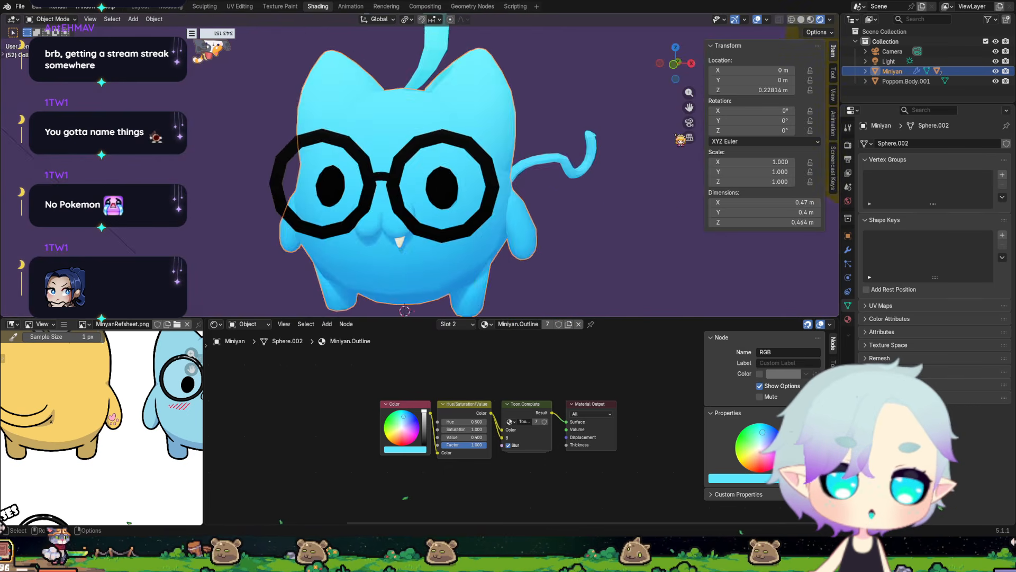
scroll(676, 147, "down", 8)
Hide the Poppom body in the viewport, leaving the Miniyan alone in view.
left_click(675, 143)
left_click(995, 81)
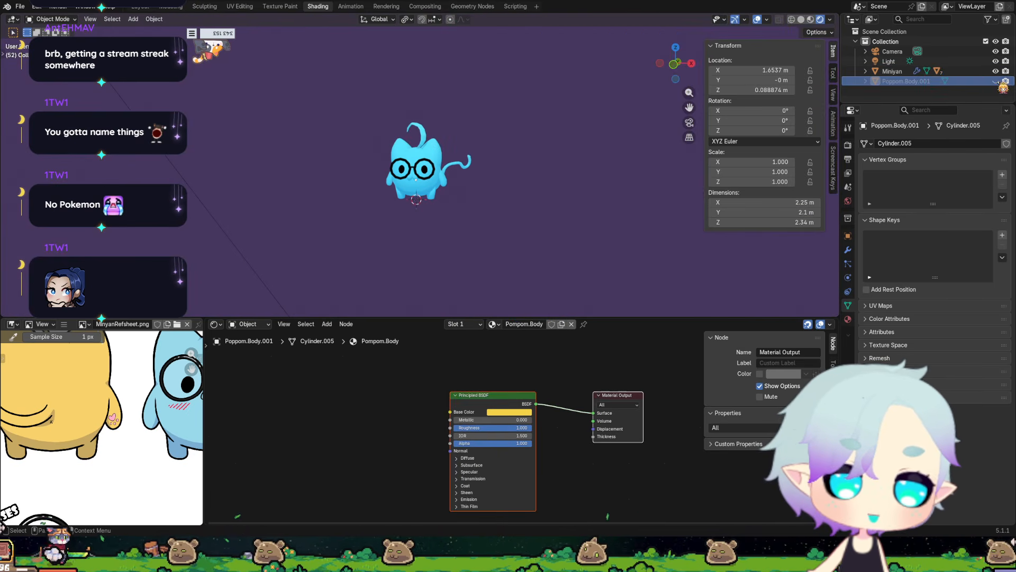
scroll(596, 172, "down", 1)
scroll(529, 192, "up", 2)
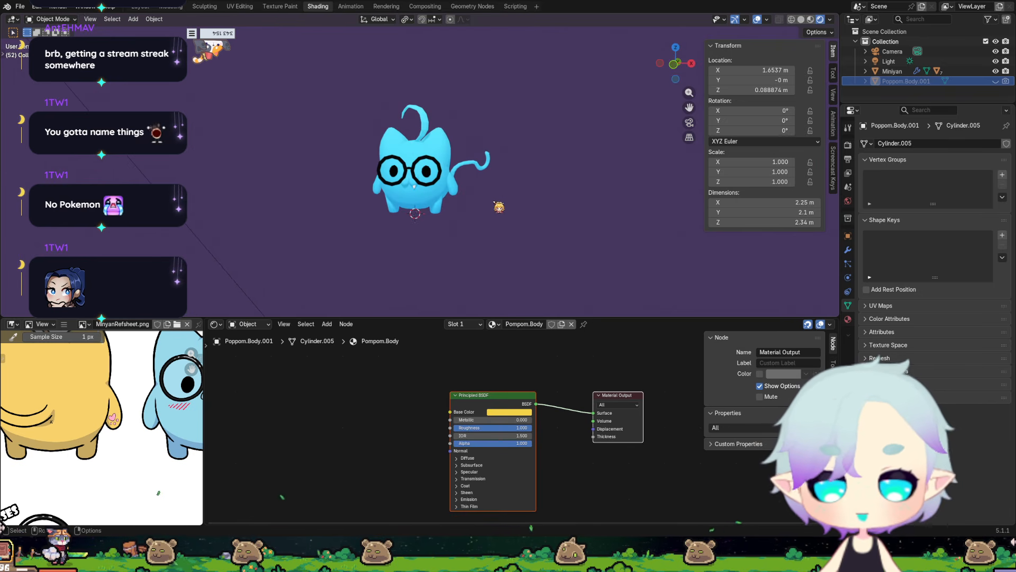
scroll(499, 206, "up", 4)
scroll(499, 205, "up", 2)
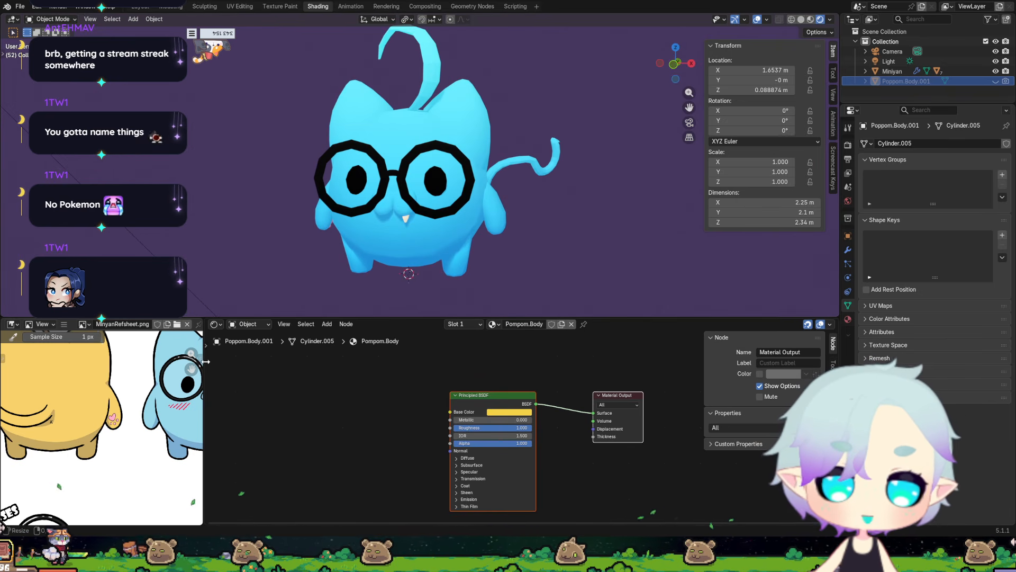
Switch the viewport to Material Preview shading and examine the Miniyan's glasses, tooth, body and tail from several sides.
left_click(811, 19)
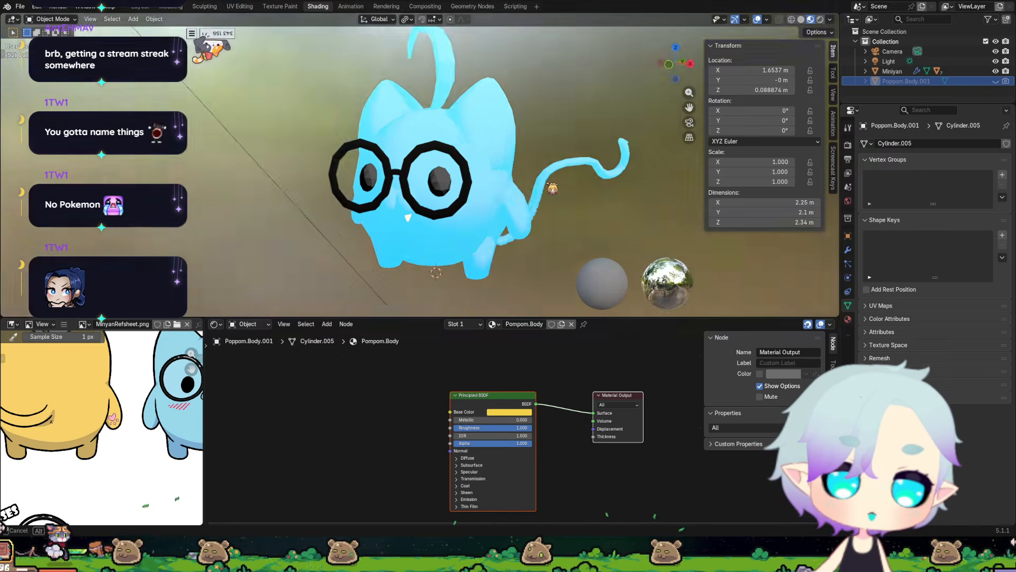
mouse_move(611, 173)
middle_mouse_down()
mouse_move(455, 182)
mouse_move(555, 186)
mouse_move(452, 161)
mouse_move(479, 185)
mouse_move(500, 168)
middle_mouse_up()
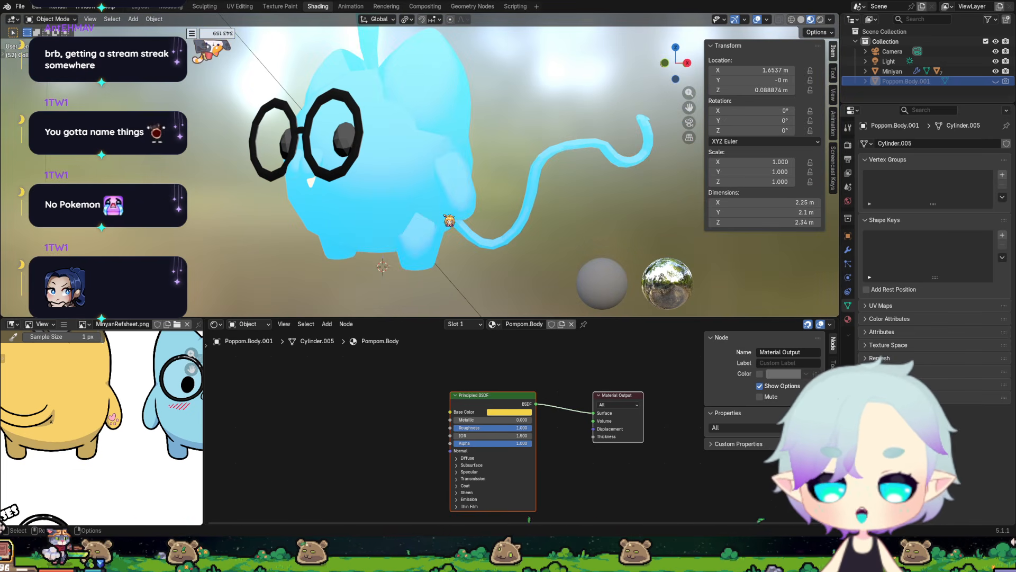
middle_click_drag(447, 225, 386, 222)
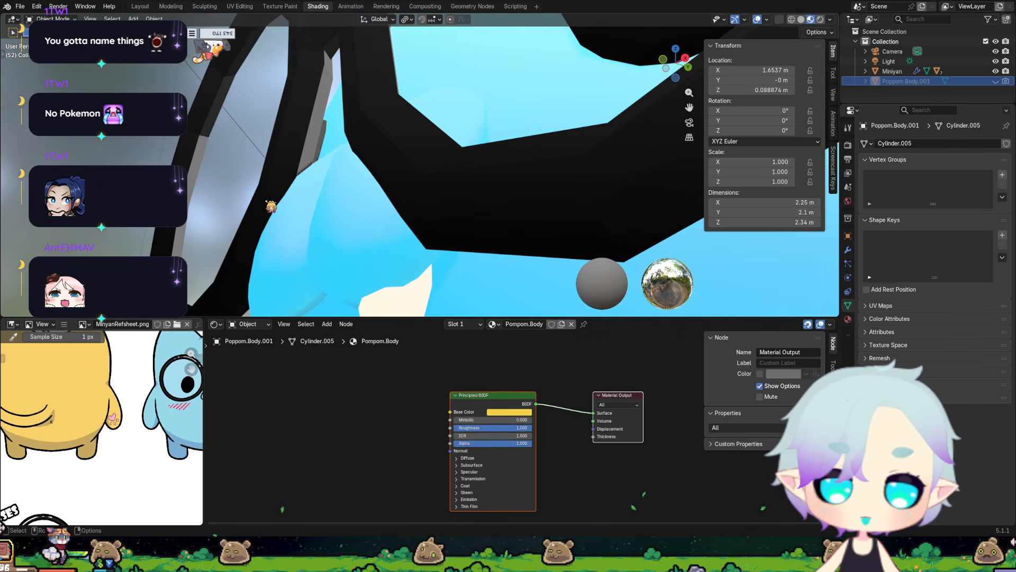
scroll(295, 221, "down", 5)
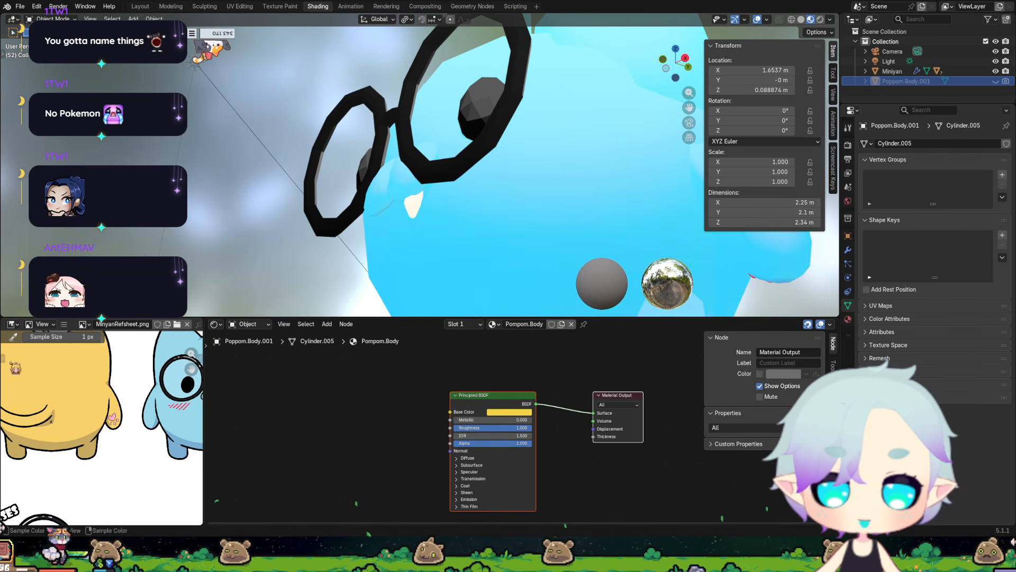
middle_click_drag(403, 249, 223, 184)
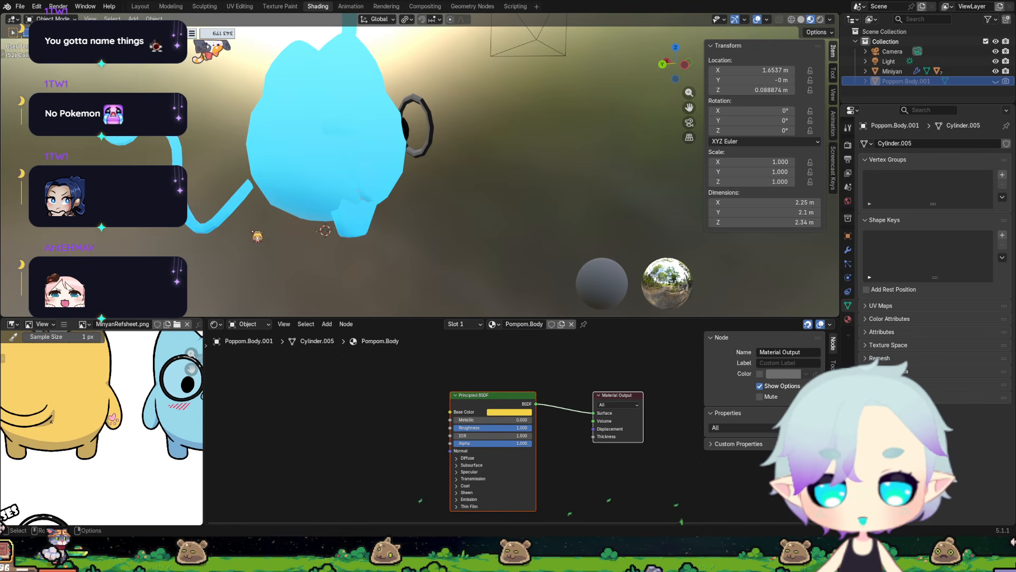
Delete the long curved tail at the Miniyan's back and check the model from the front and side.
left_click(234, 210)
key("Delete")
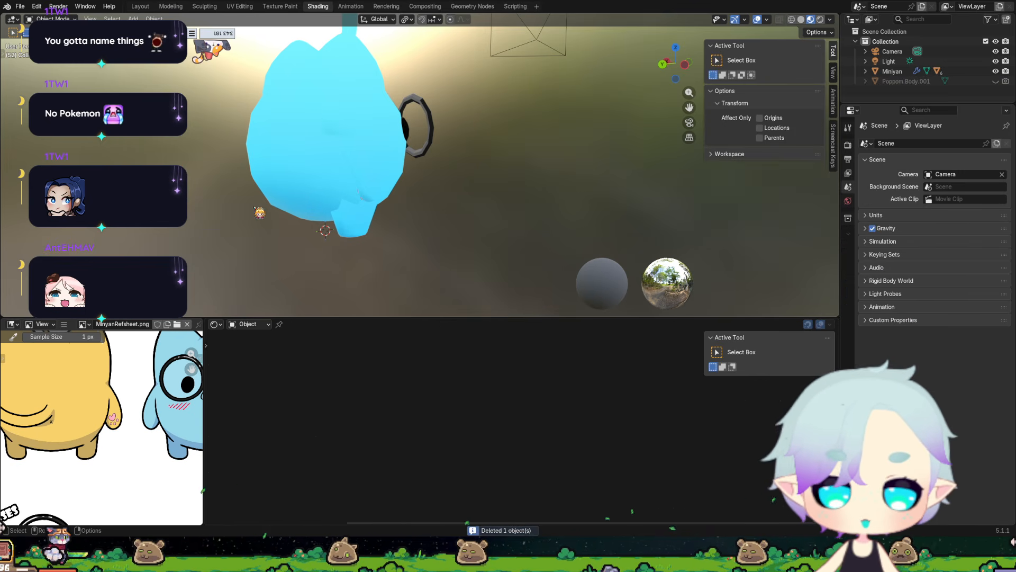
scroll(490, 217, "down", 5)
middle_click_drag(488, 216, 320, 208)
scroll(408, 220, "up", 3)
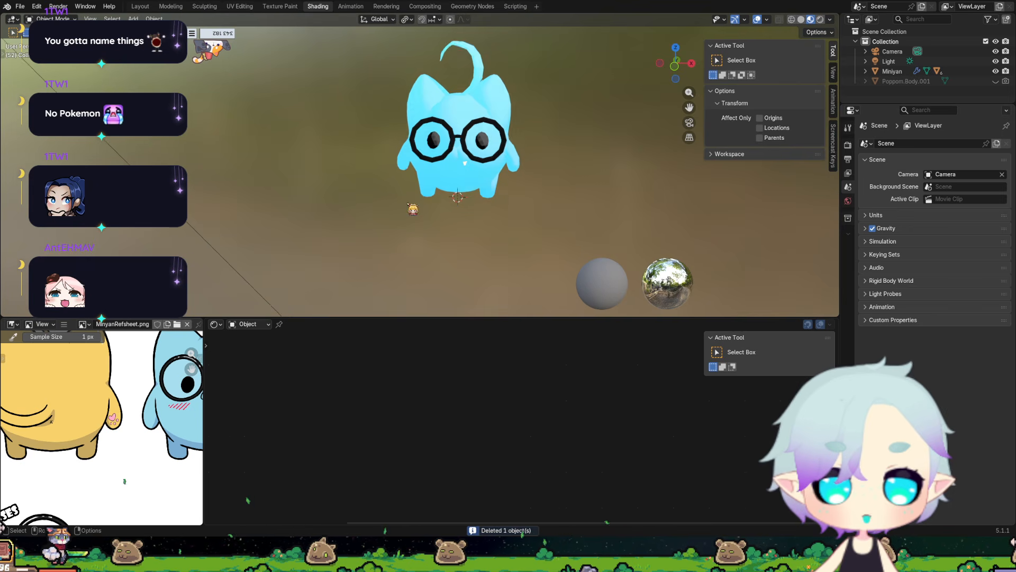
scroll(468, 207, "up", 2)
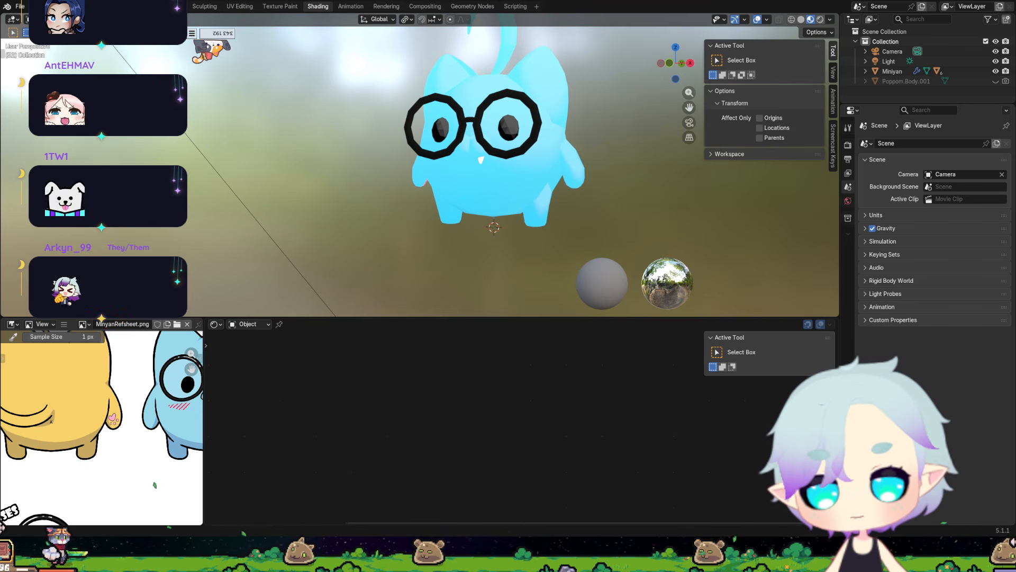
middle_click_drag(513, 224, 451, 235)
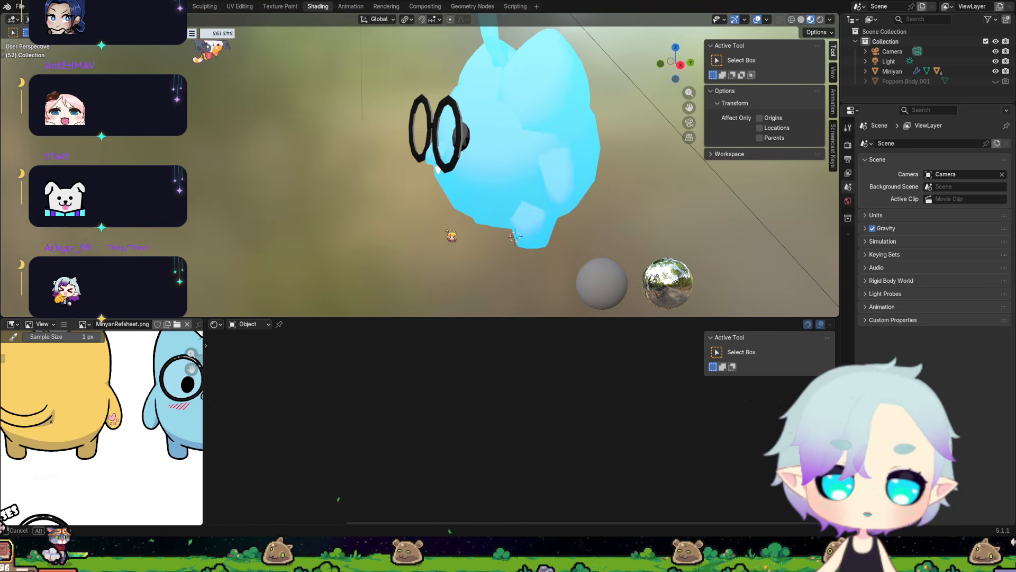
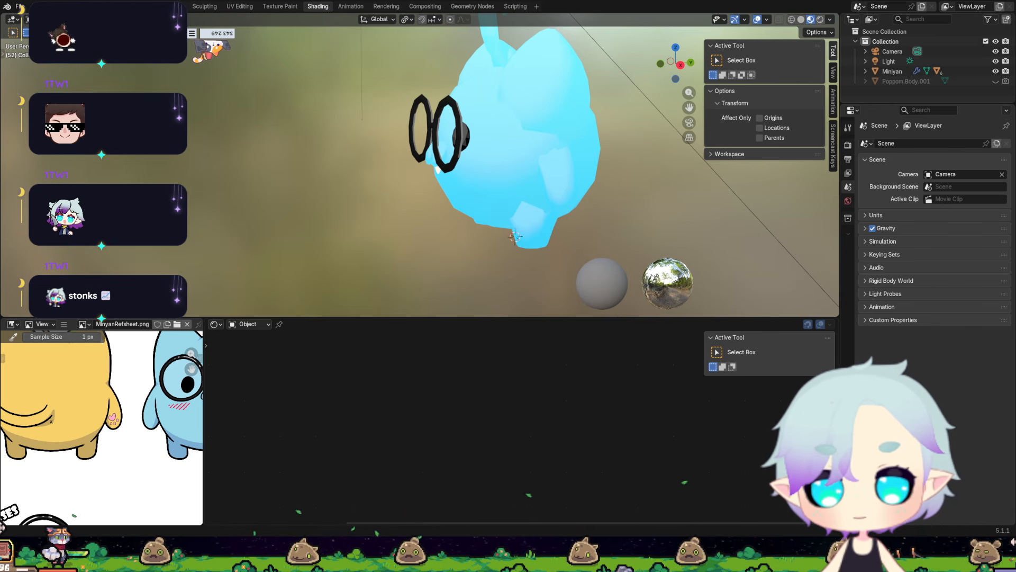
Look over the coloured cat drawings on the MinyanRefsheet.png reference sheet, including the glasses and open-mouth variants.
scroll(106, 423, "down", 4)
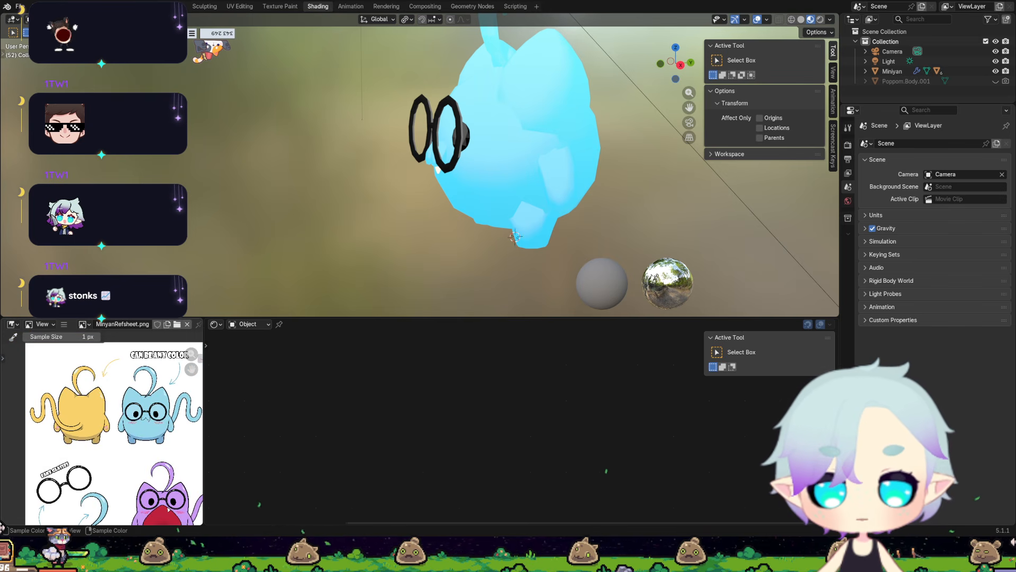
middle_click_drag(168, 506, 115, 482)
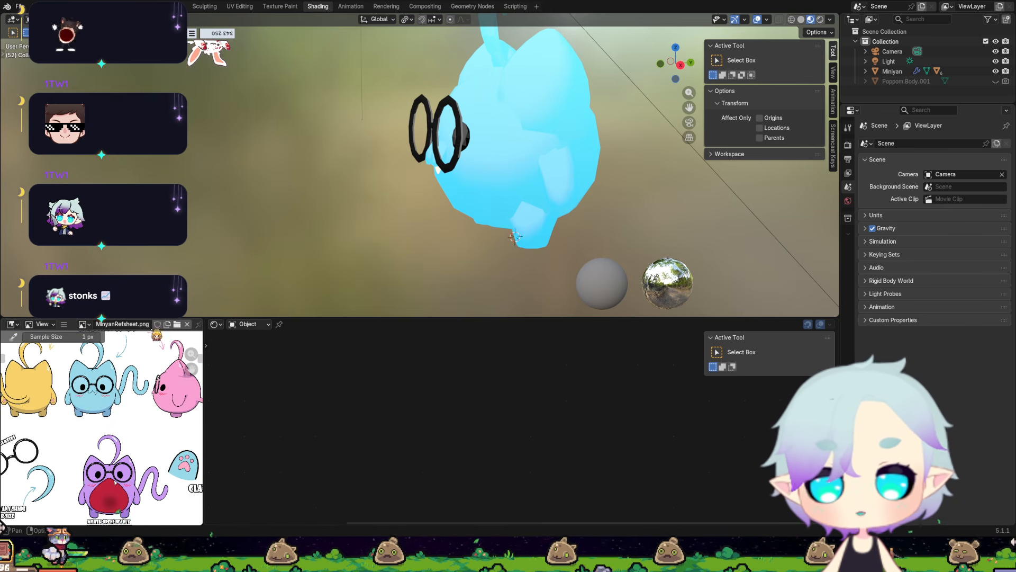
key("Home")
scroll(102, 434, "up", 4)
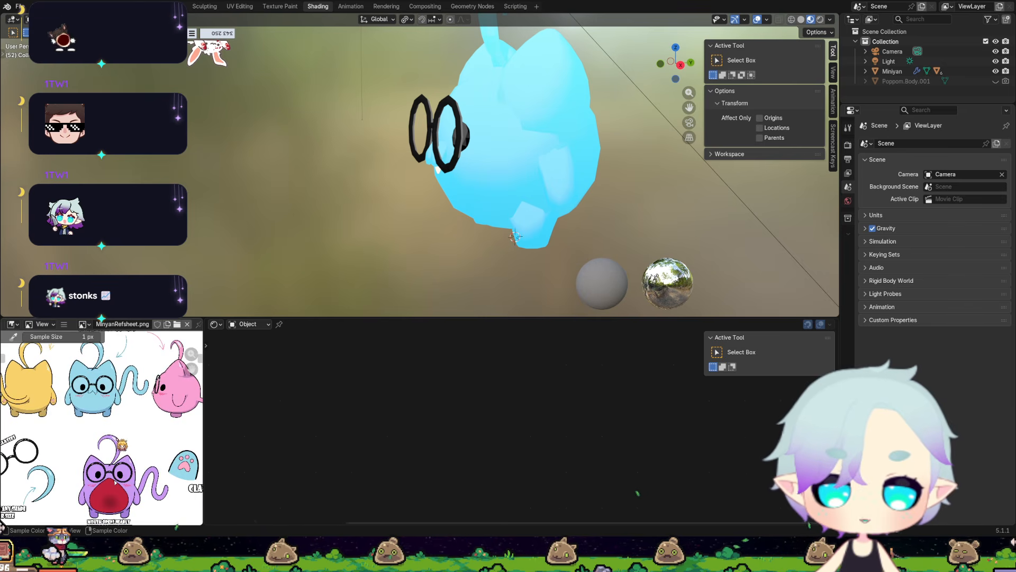
middle_click_drag(161, 492, 158, 471)
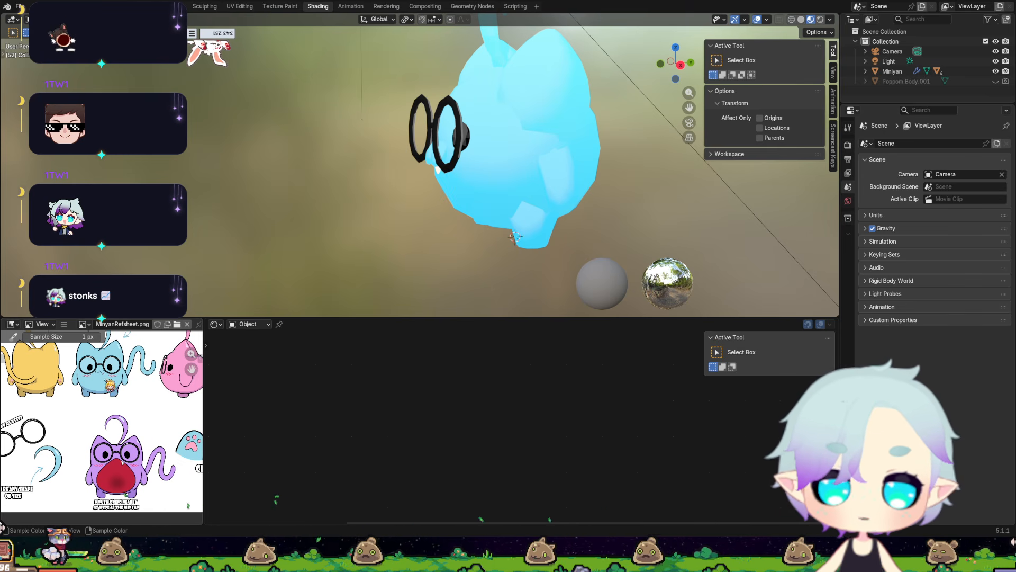
Examine the Miniyan's glasses, eyes, tooth and limbs from the front and at an angle, comparing them with the reference drawings.
middle_click_drag(353, 261, 438, 257)
scroll(440, 257, "up", 3)
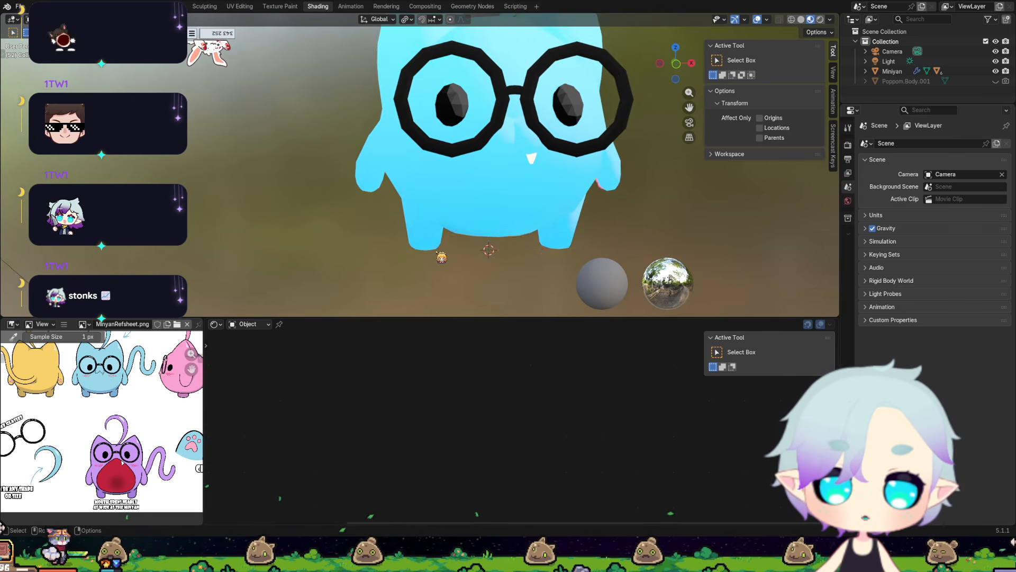
middle_click_drag(511, 231, 421, 225)
middle_click_drag(433, 159, 550, 143)
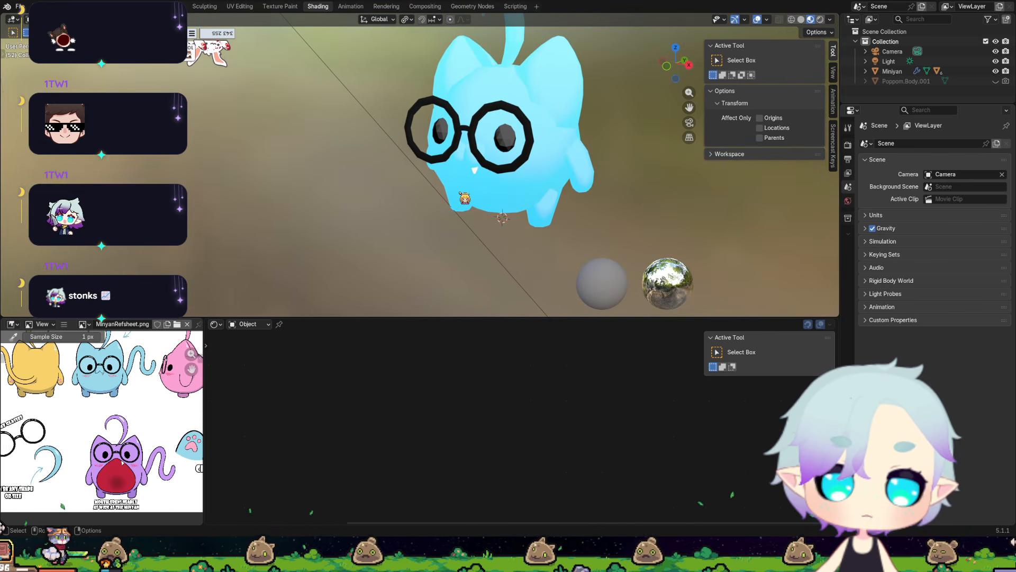
scroll(379, 227, "up", 4)
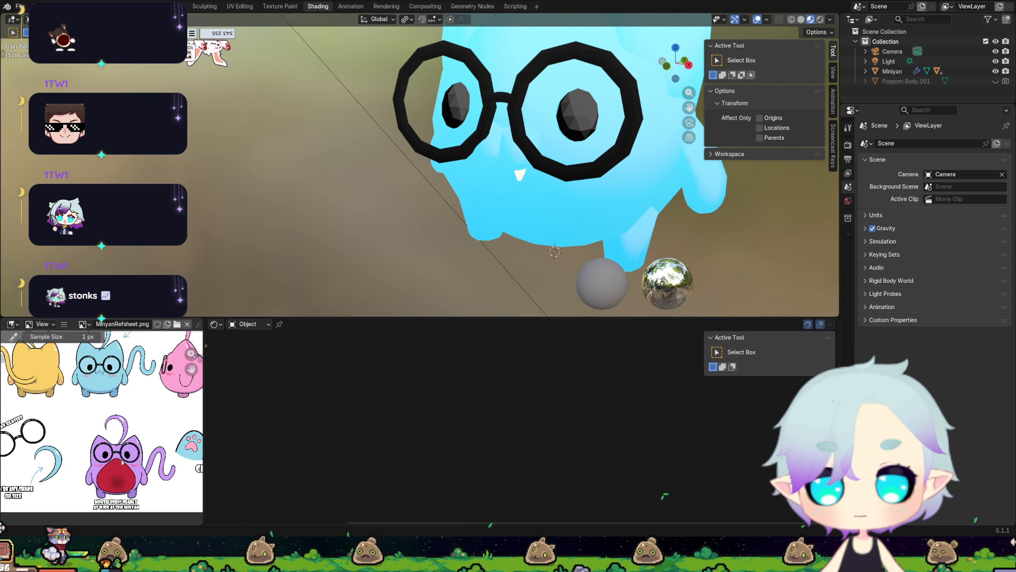
middle_click_drag(439, 188, 438, 216)
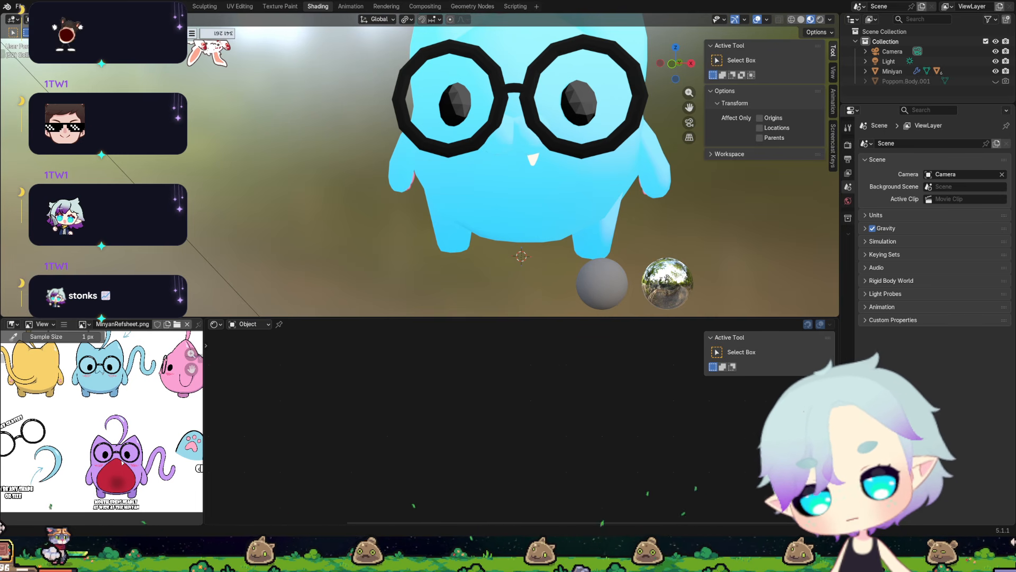
scroll(501, 210, "down", 2)
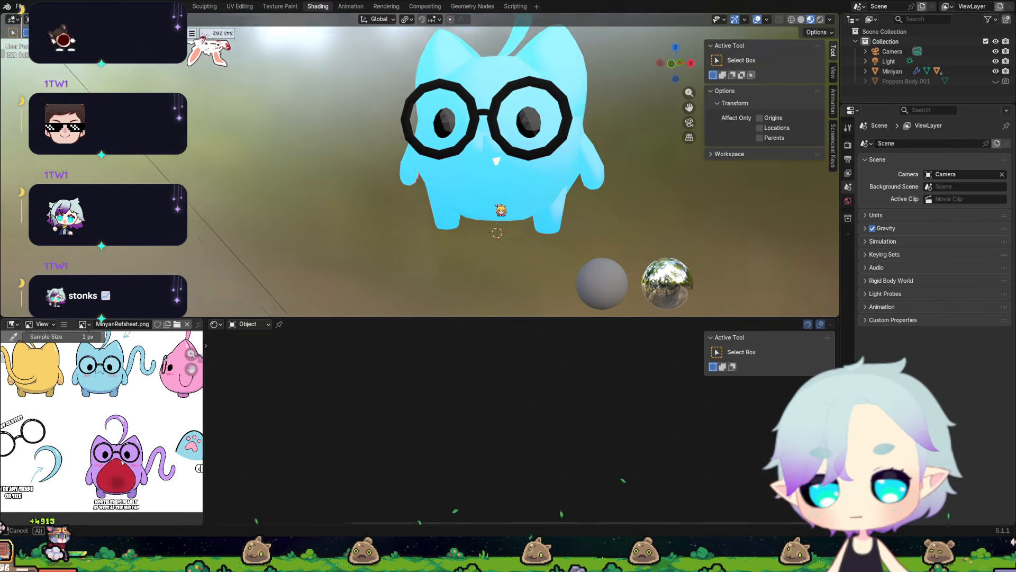
Select the pink paw pads from behind and remove their Solidify modifier in the Layout workspace.
middle_click_drag(501, 210, 313, 197)
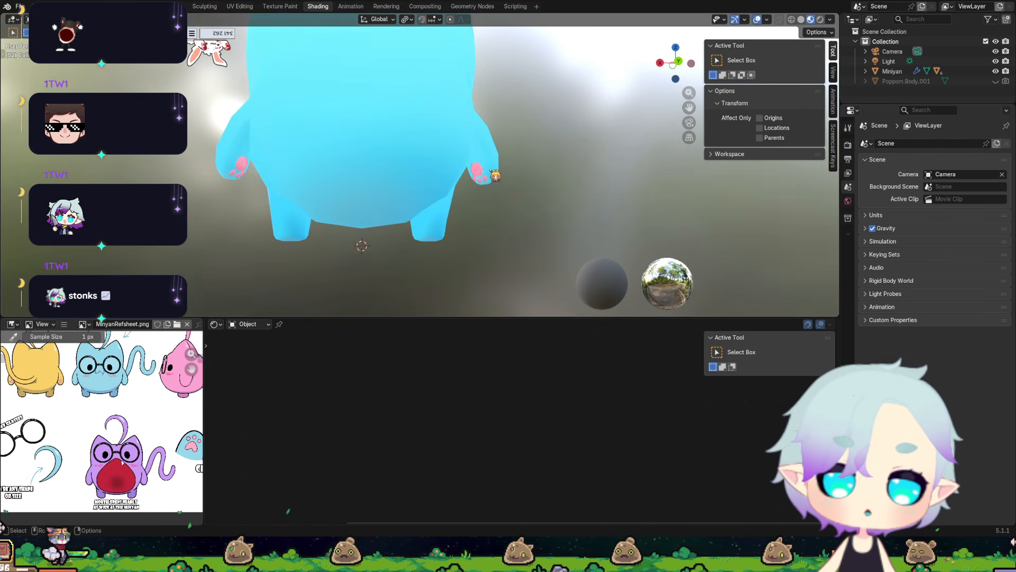
left_click(481, 174)
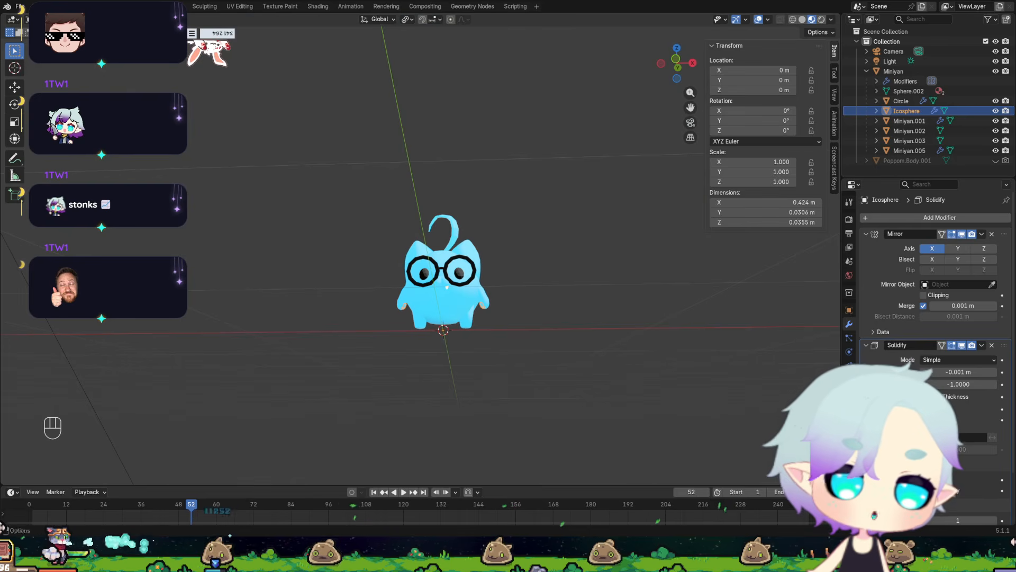
left_click(140, 6)
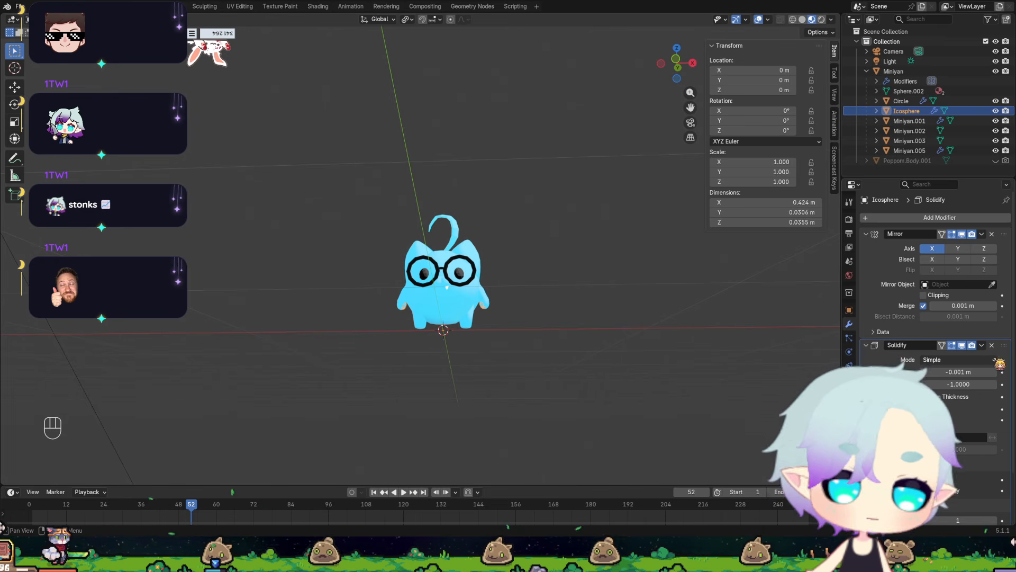
left_click(991, 344)
Select the Miniyan's eyes, body, glasses and head curl one after another to check their modifiers.
scroll(523, 369, "up", 5)
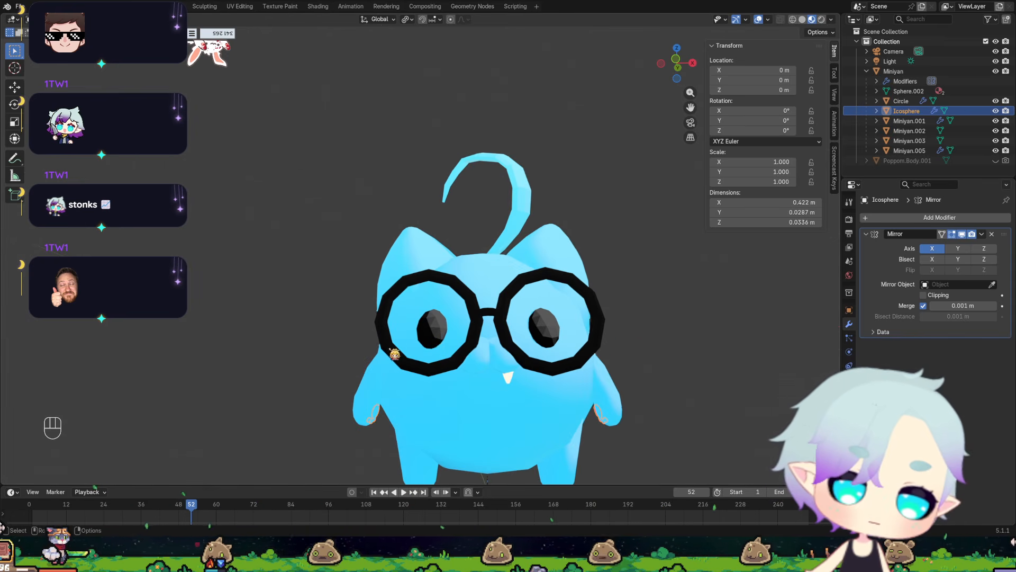
left_click(440, 344)
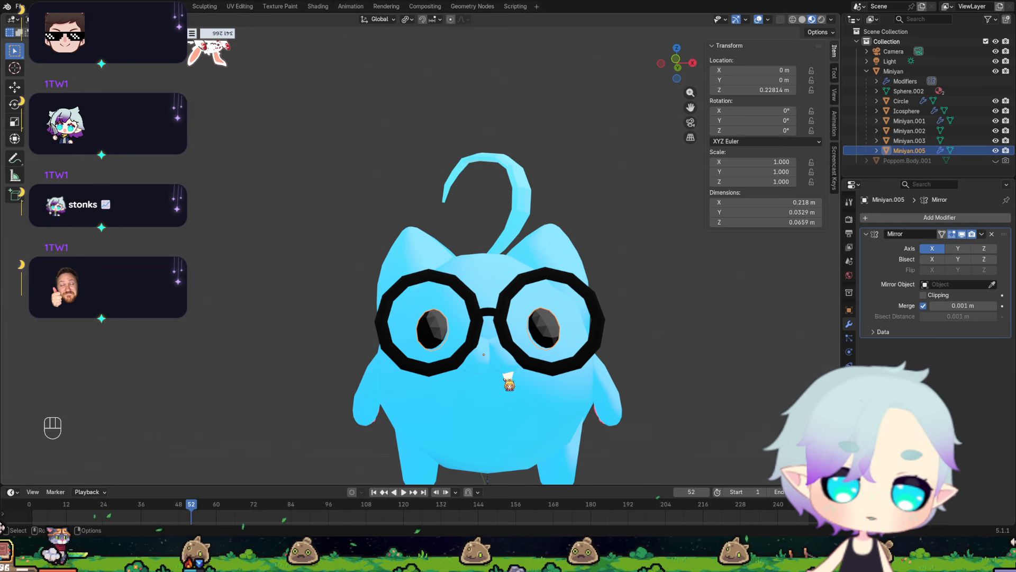
left_click(509, 380)
left_click(499, 368)
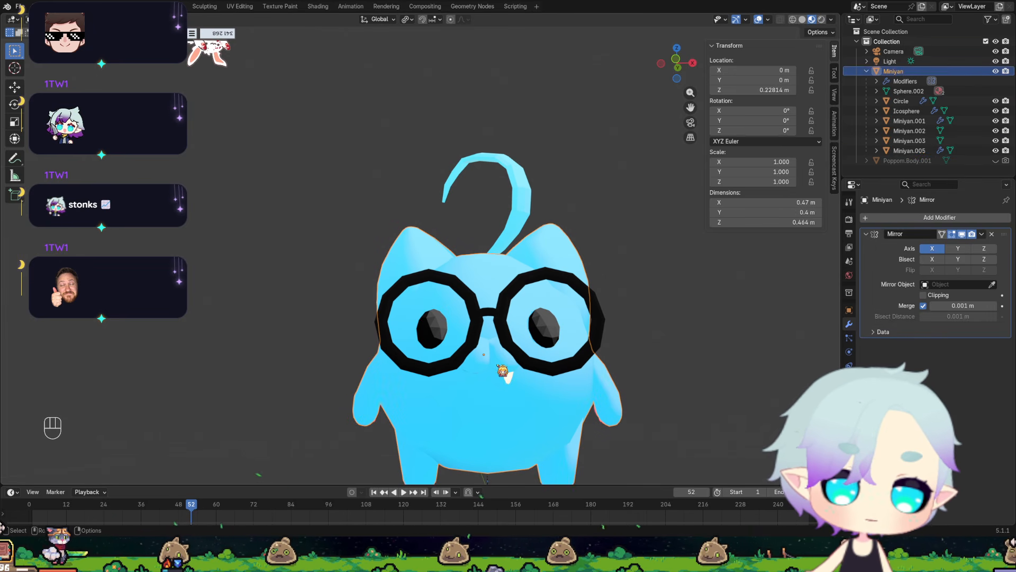
left_click(477, 321)
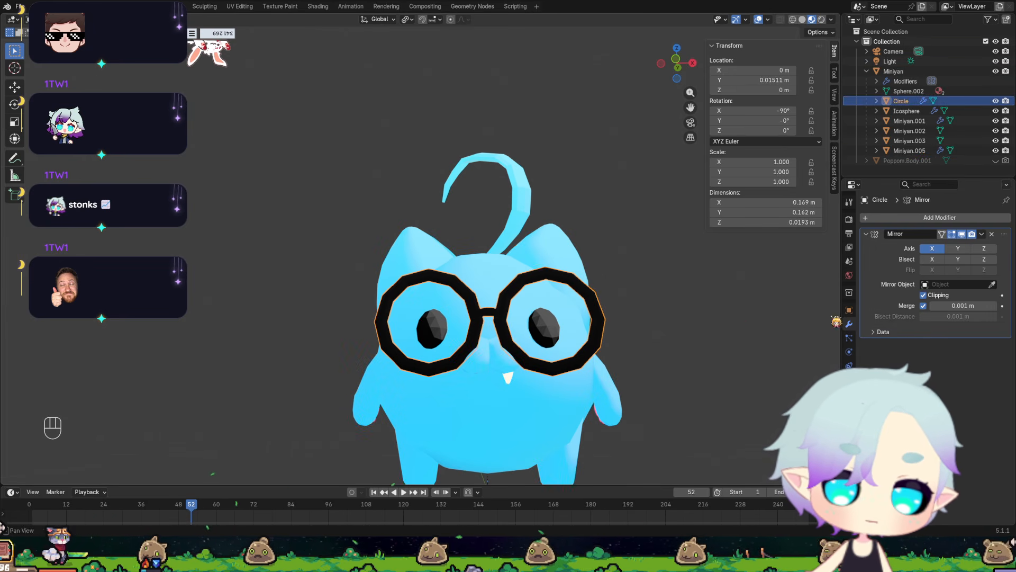
left_click(519, 206)
scroll(588, 365, "down", 2)
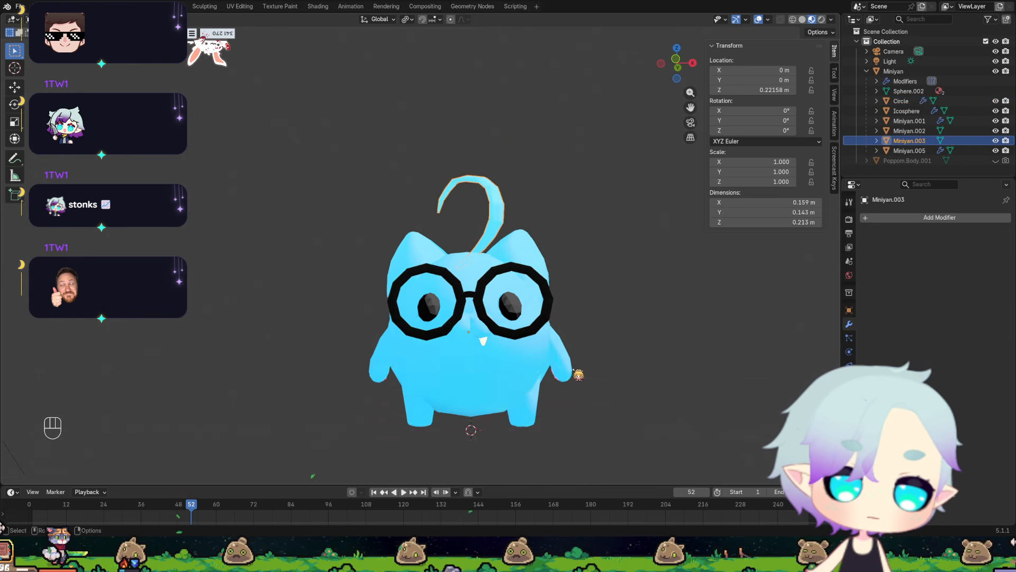
Switch the viewport to Solid shading and apply Shade Flat to the Miniyan's body.
middle_click_drag(571, 342, 414, 350)
scroll(560, 354, "up", 4)
scroll(540, 359, "down", 3)
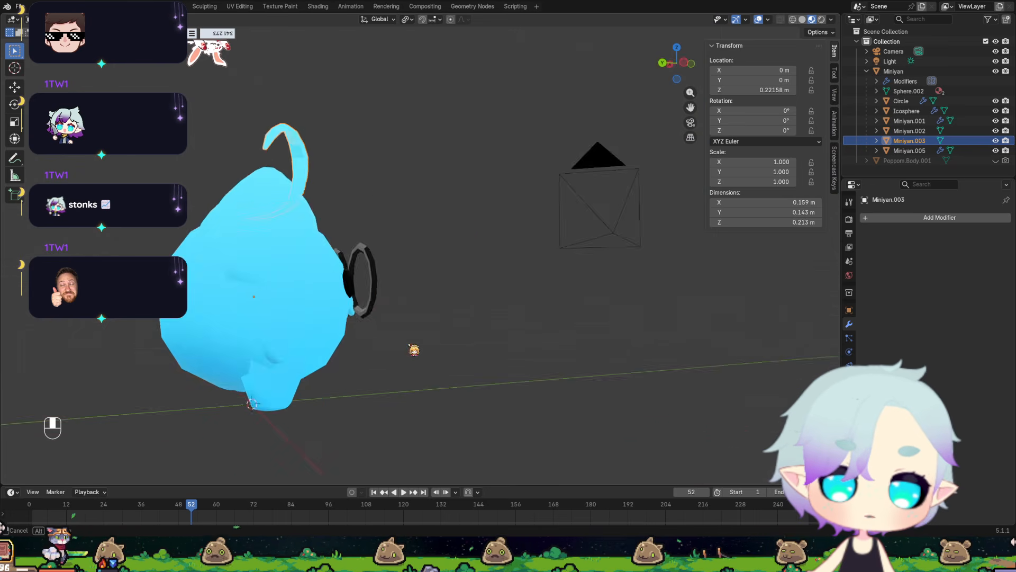
left_click(802, 19)
middle_click_drag(466, 260, 340, 274)
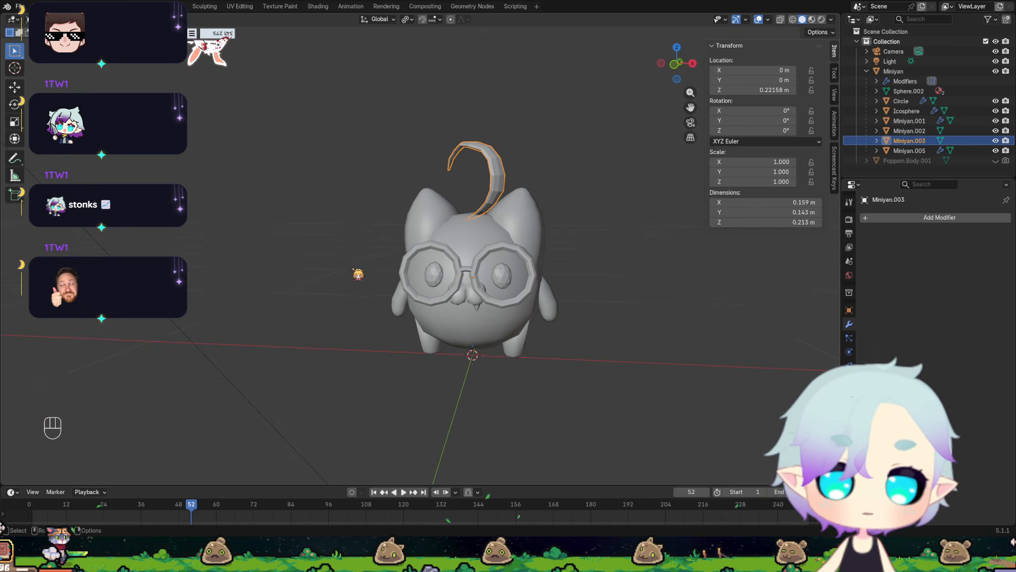
left_click(478, 237)
right_click(477, 236)
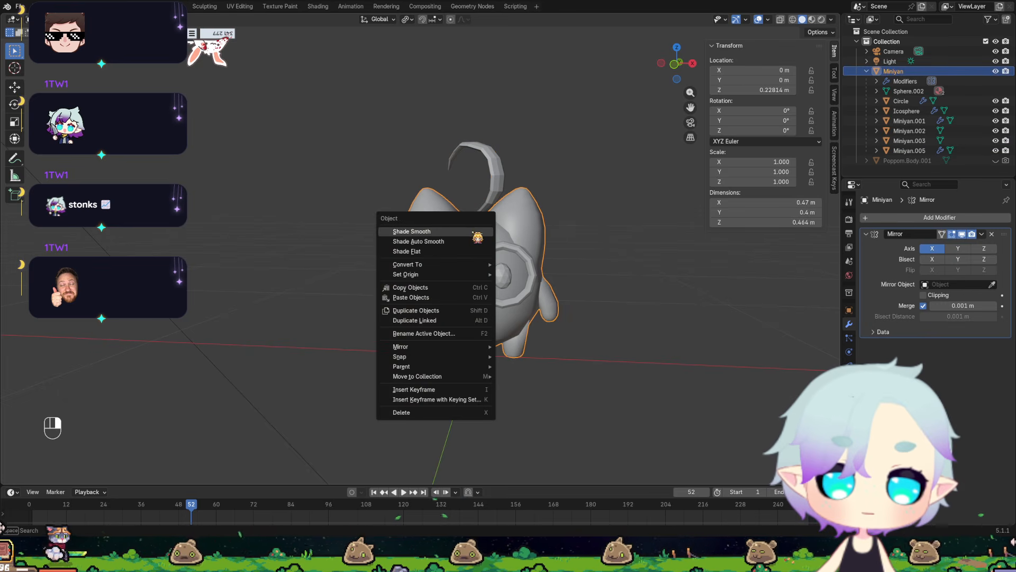
left_click(453, 258)
Examine the flat-shaded facets of the Miniyan's head, ears, body and limbs from the front and side.
middle_click_drag(535, 219, 510, 266)
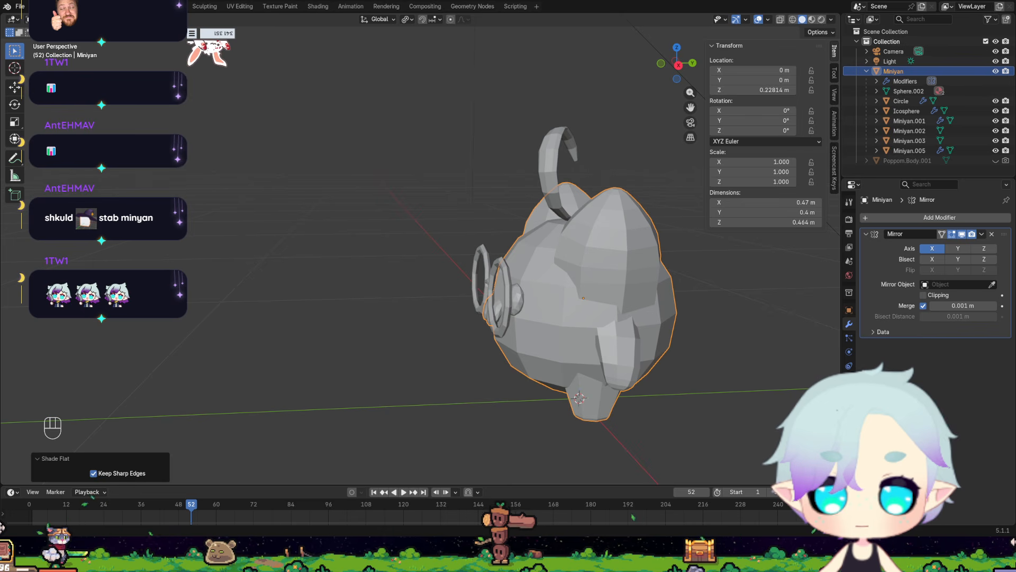
middle_click_drag(334, 292, 436, 277)
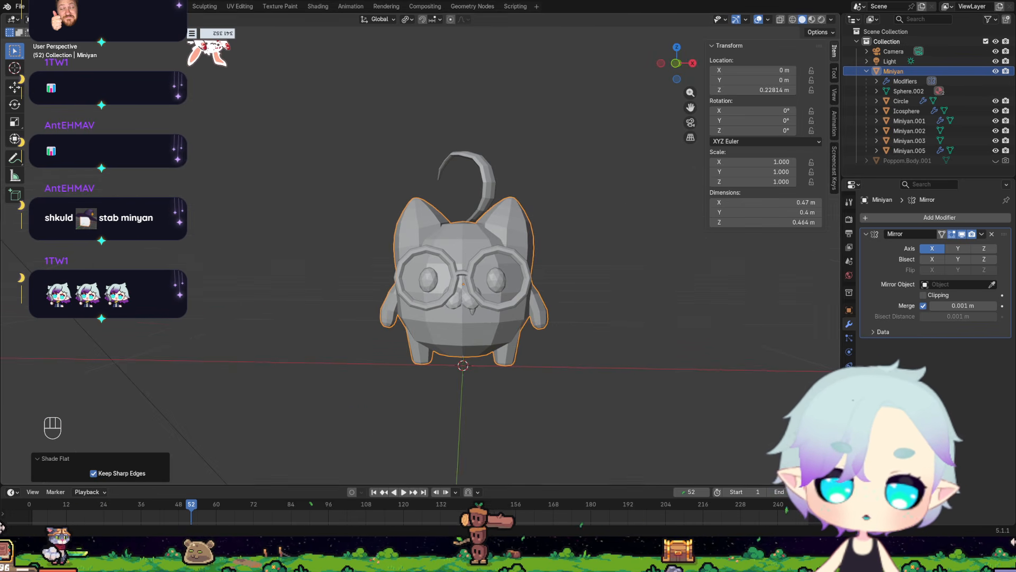
scroll(459, 414, "up", 4)
middle_click_drag(422, 258, 433, 281)
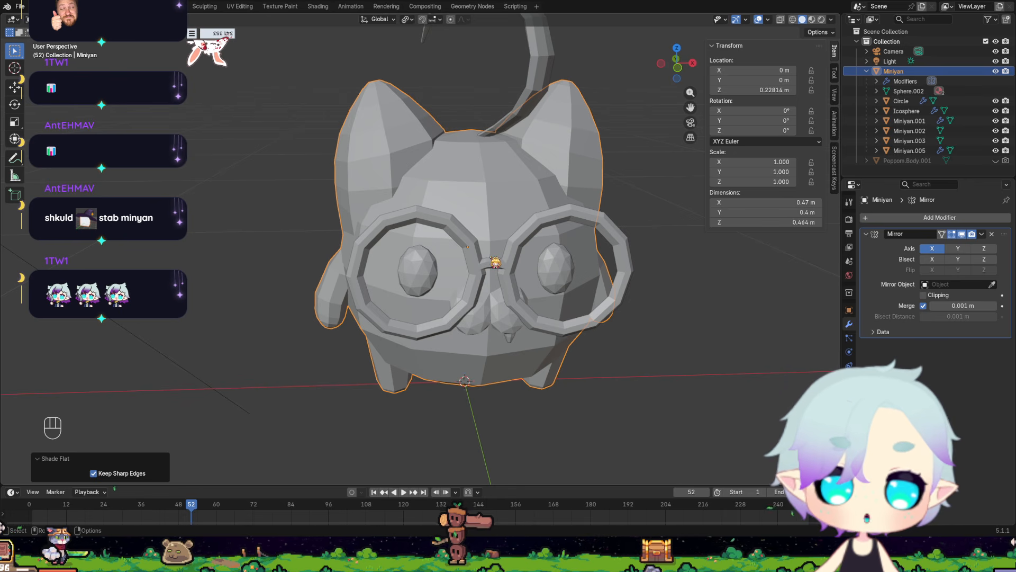
scroll(431, 239, "down", 3)
middle_click_drag(454, 249, 582, 293)
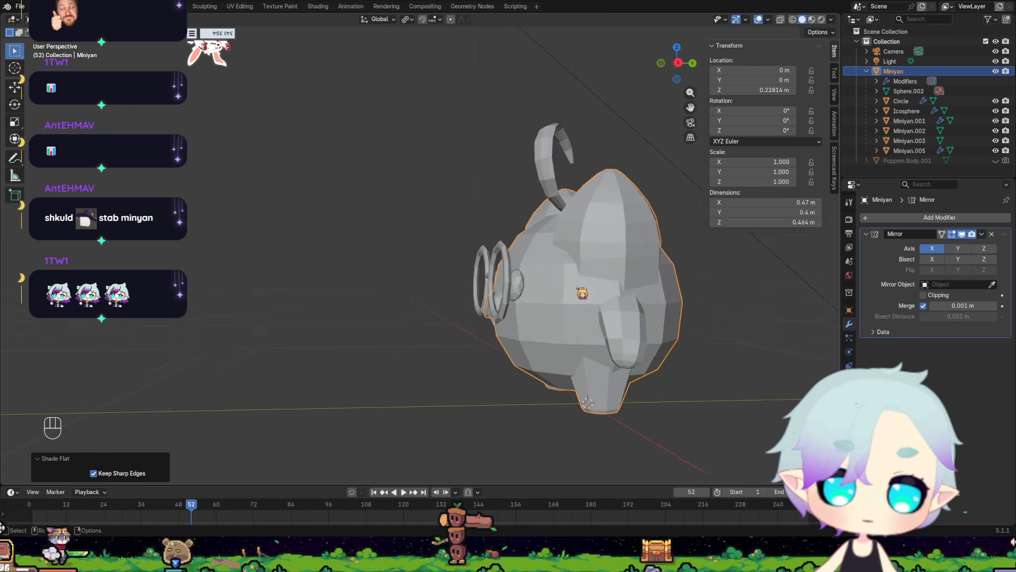
scroll(583, 293, "down", 1)
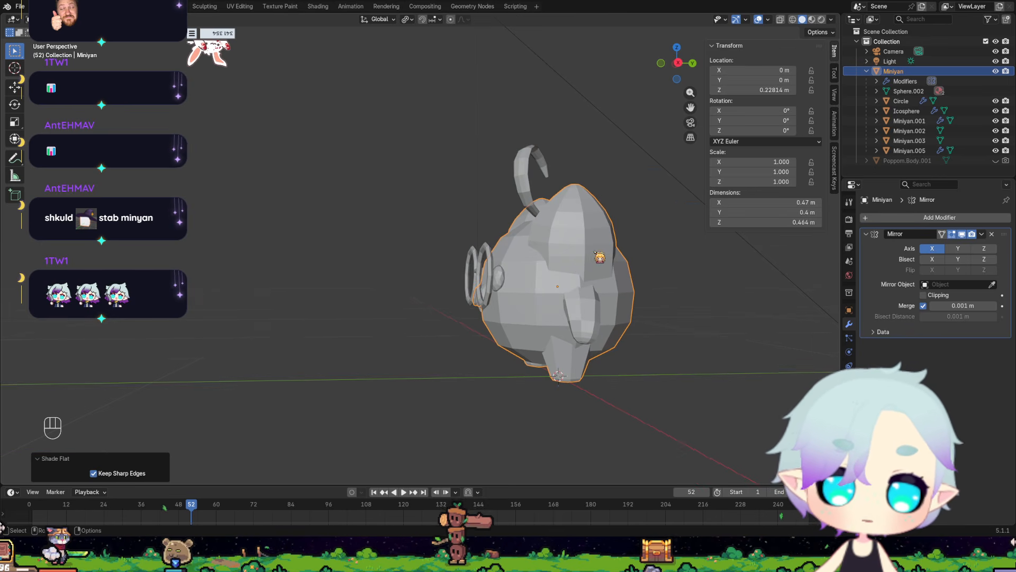
middle_click_drag(600, 257, 767, 222)
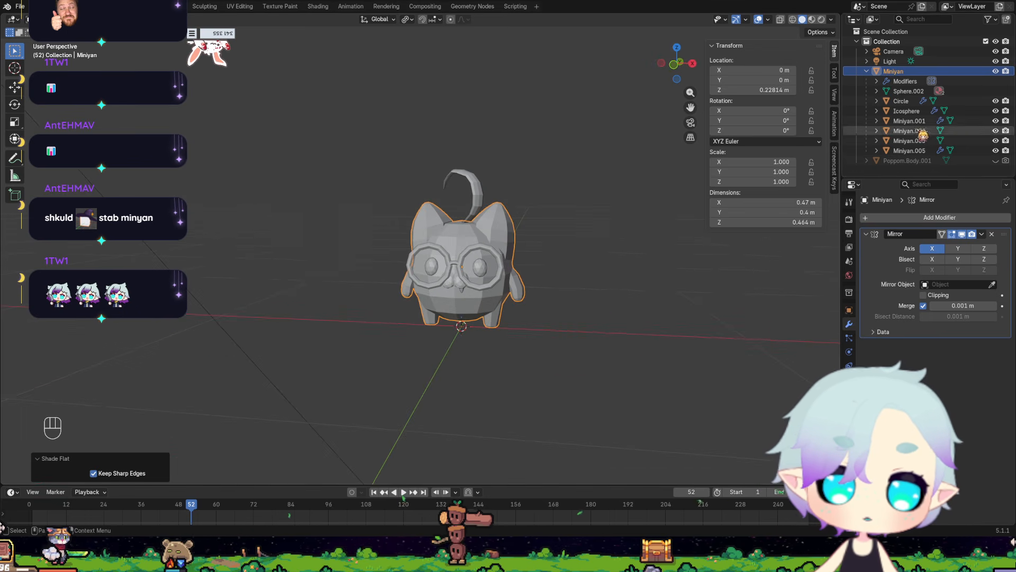
Show the Poppom body, compare its faceted mesh with the Miniyan's, and hide it again.
left_click(996, 161)
scroll(501, 272, "down", 2)
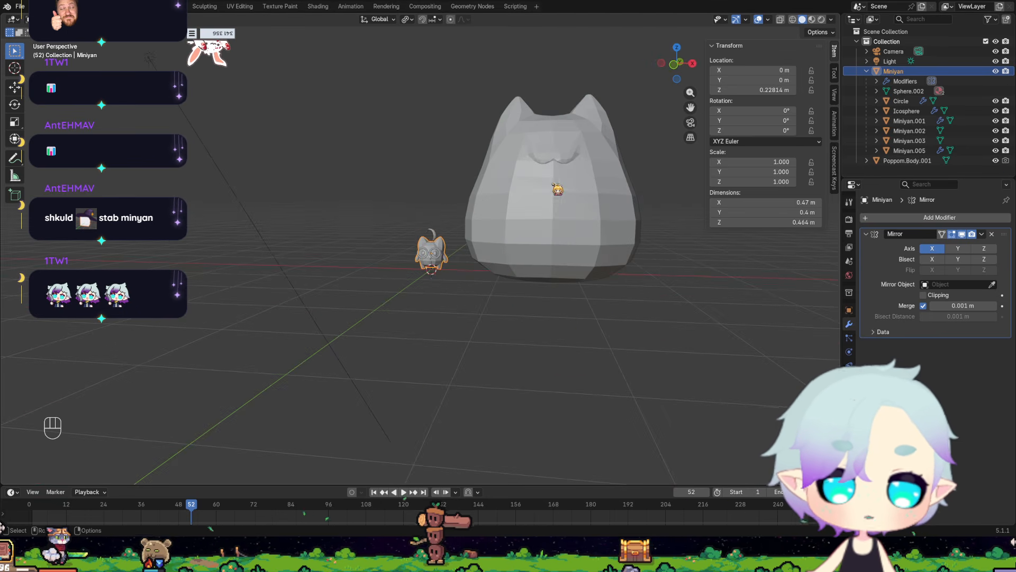
middle_click_drag(553, 185, 356, 324, "shift")
scroll(379, 316, "up", 5)
middle_click_drag(343, 373, 533, 269, "shift")
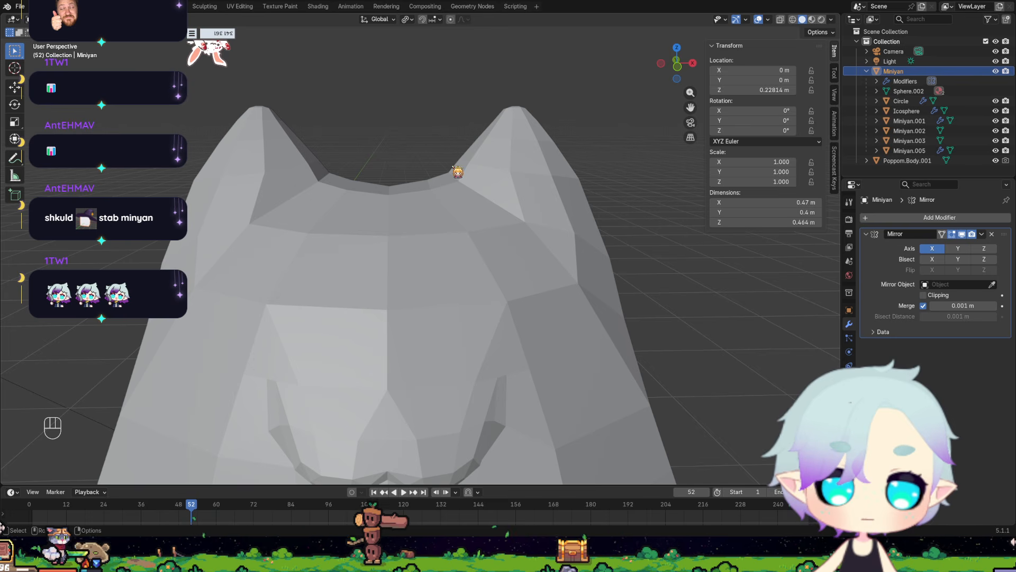
scroll(270, 312, "down", 8)
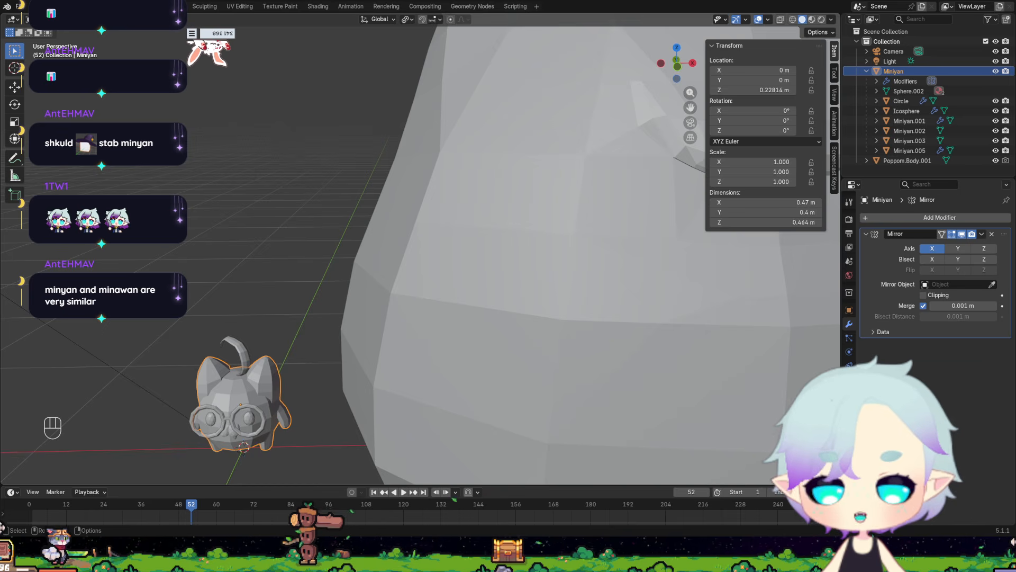
scroll(423, 254, "down", 3)
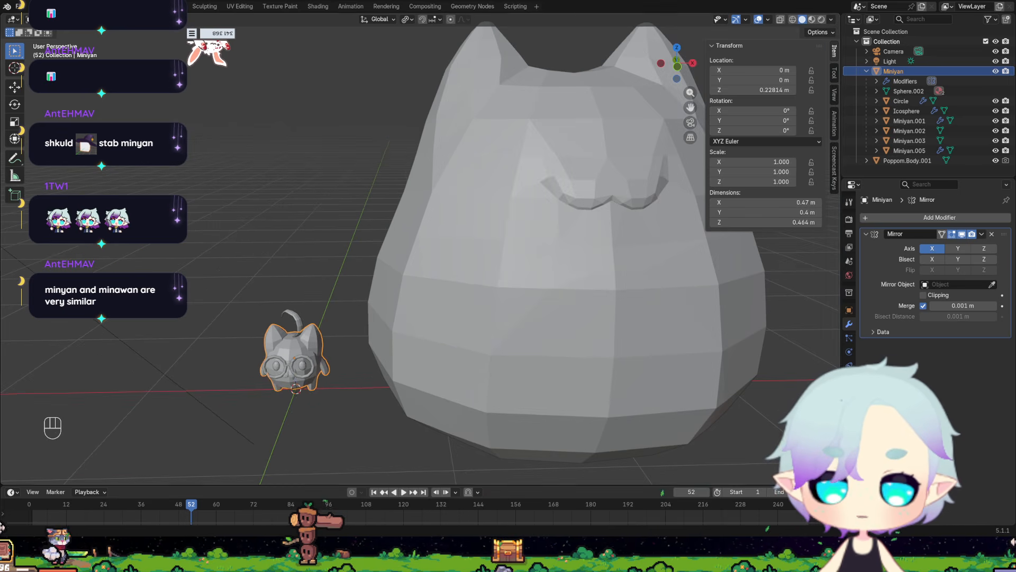
scroll(421, 248, "up", 2)
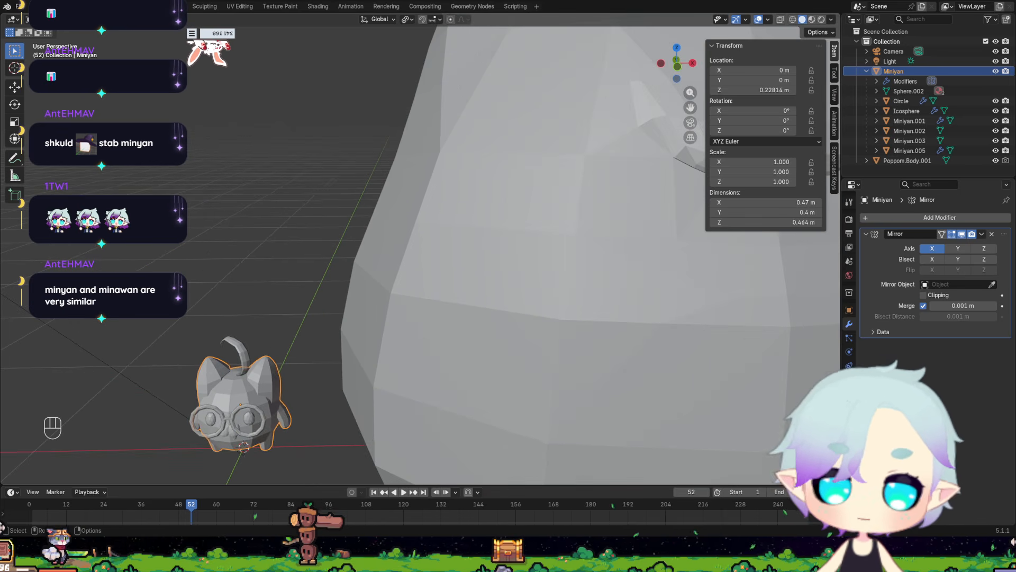
scroll(460, 352, "down", 3)
mouse_move(461, 352)
middle_mouse_down()
mouse_move(414, 344)
mouse_move(465, 347)
middle_mouse_up()
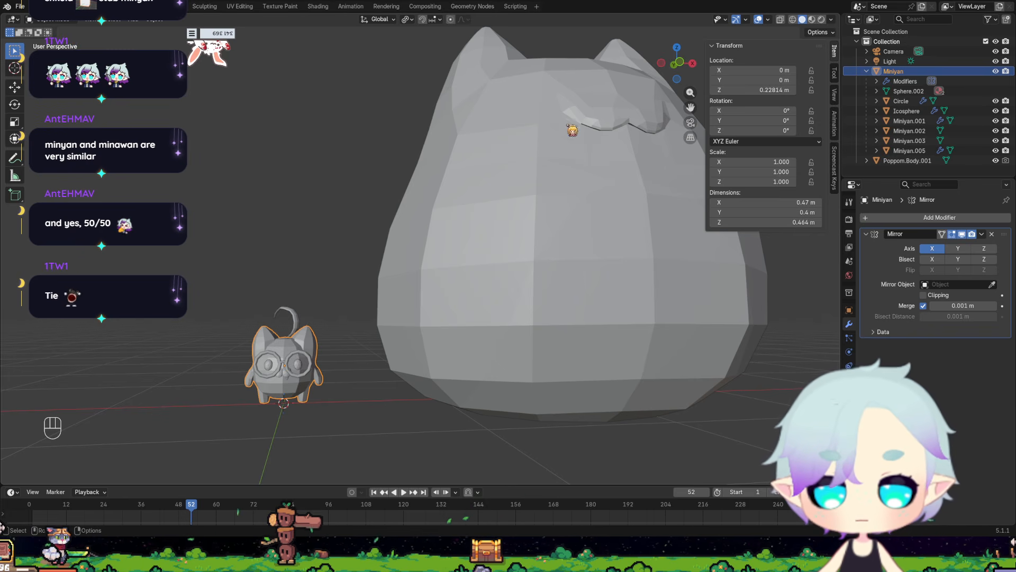
left_click(566, 217)
left_click(996, 160)
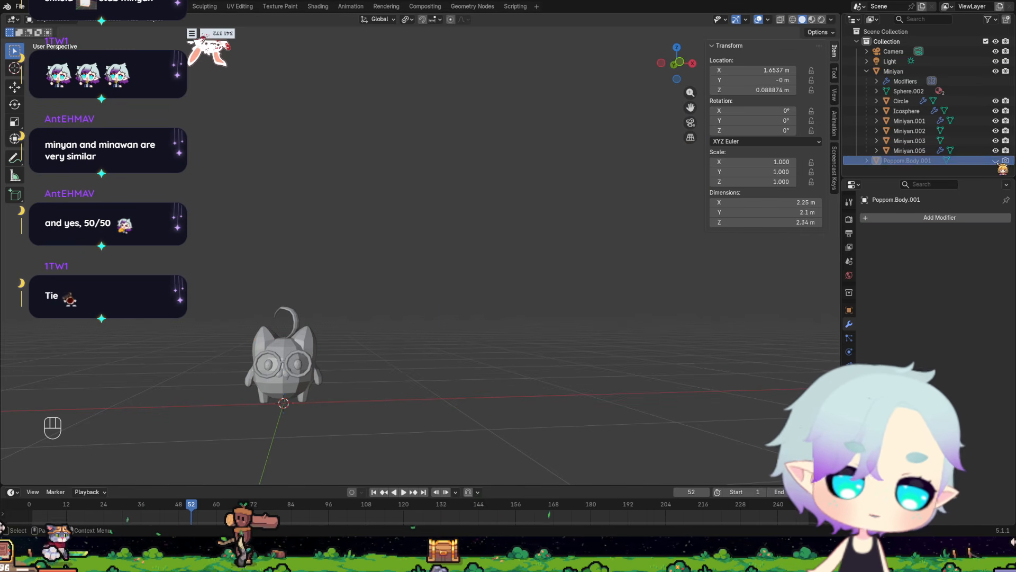
Separate the Miniyan's linked arm geometry from the body mesh into its own object.
scroll(289, 421, "up", 5)
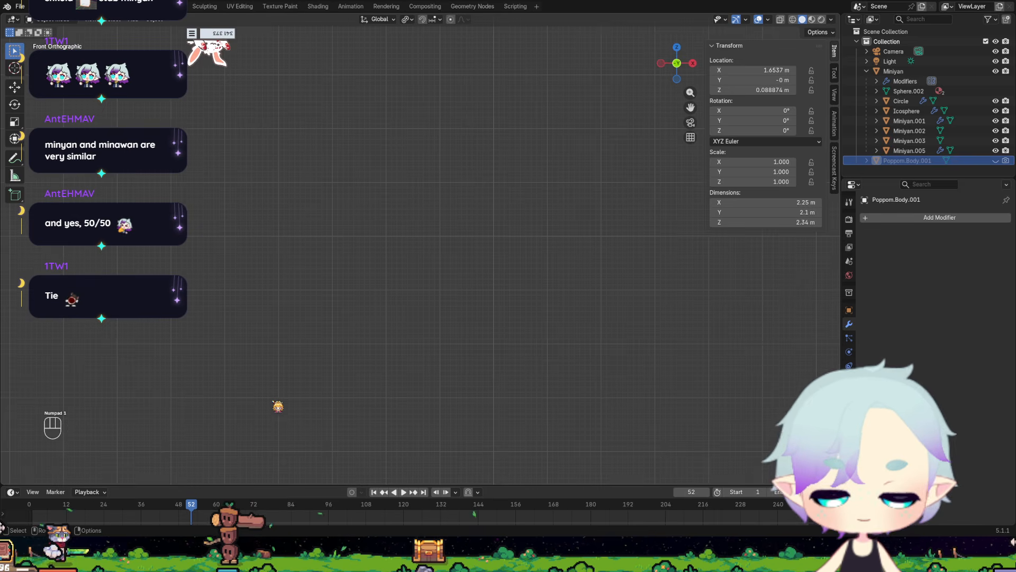
key("KP_1")
middle_click_drag(624, 170, 442, 220)
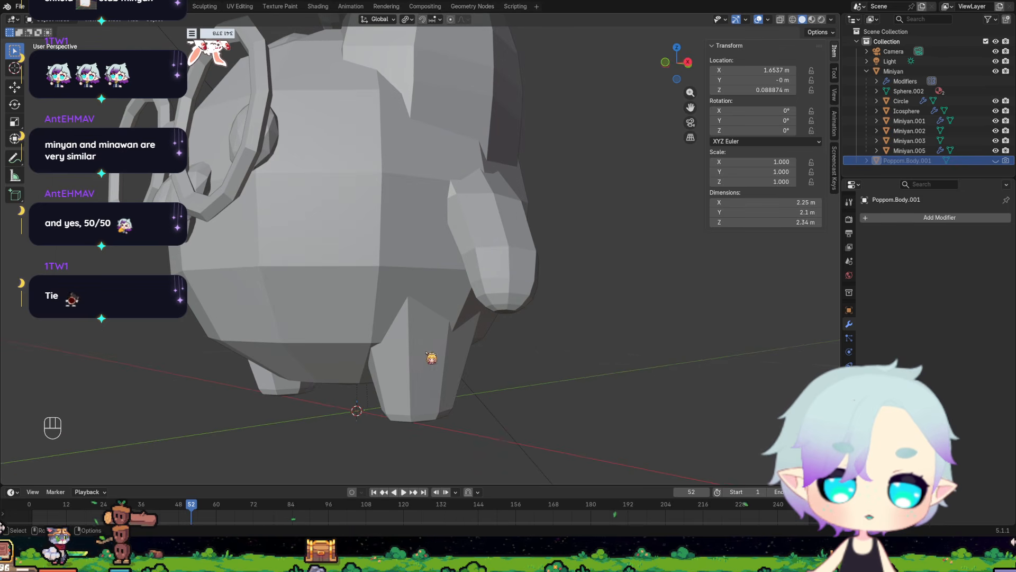
middle_click_drag(431, 356, 563, 262)
left_click(498, 271)
key("Tab")
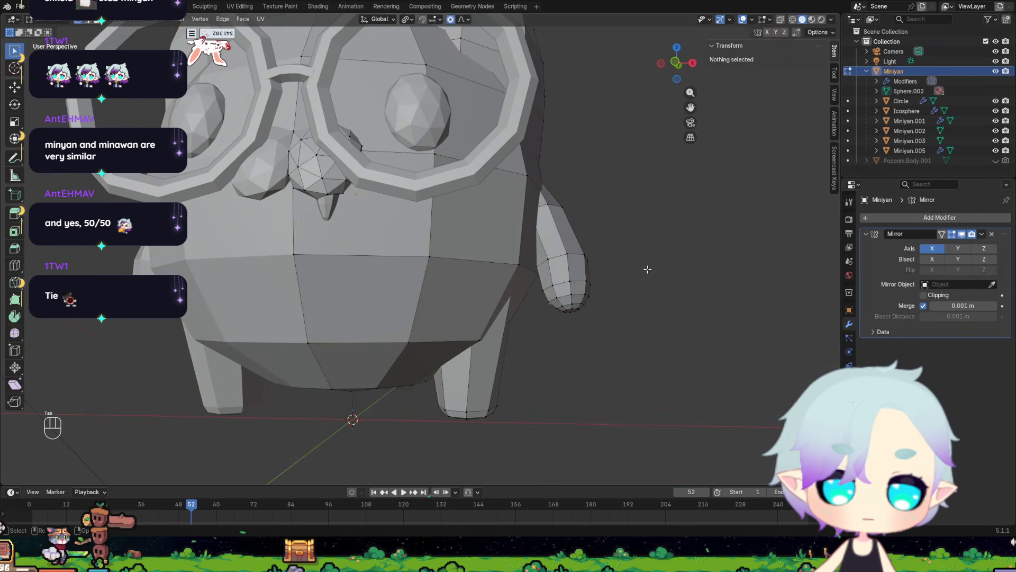
left_click(565, 247)
key("l")
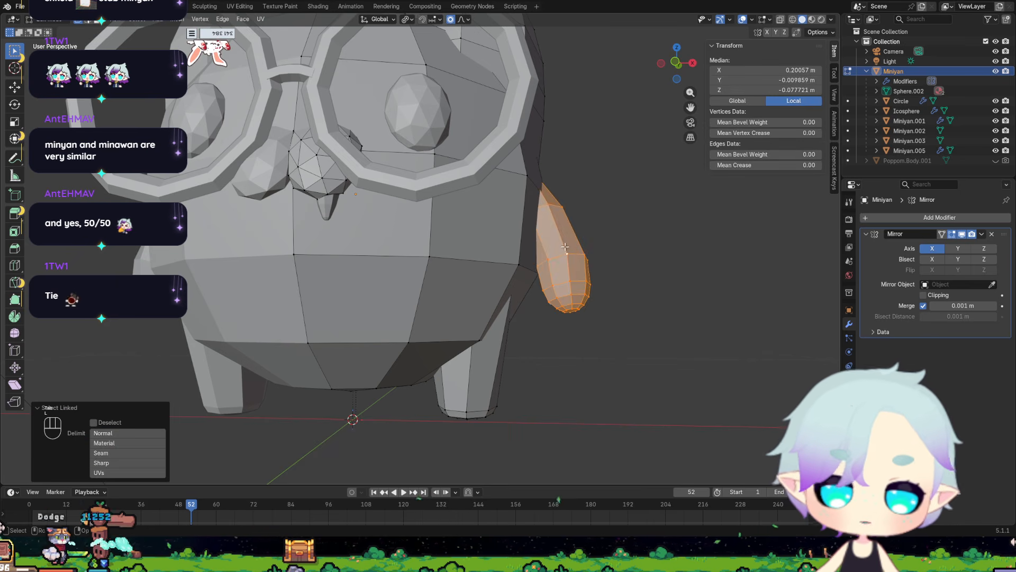
middle_click_drag(565, 246, 585, 277)
key("p")
left_click(576, 253)
key("Tab")
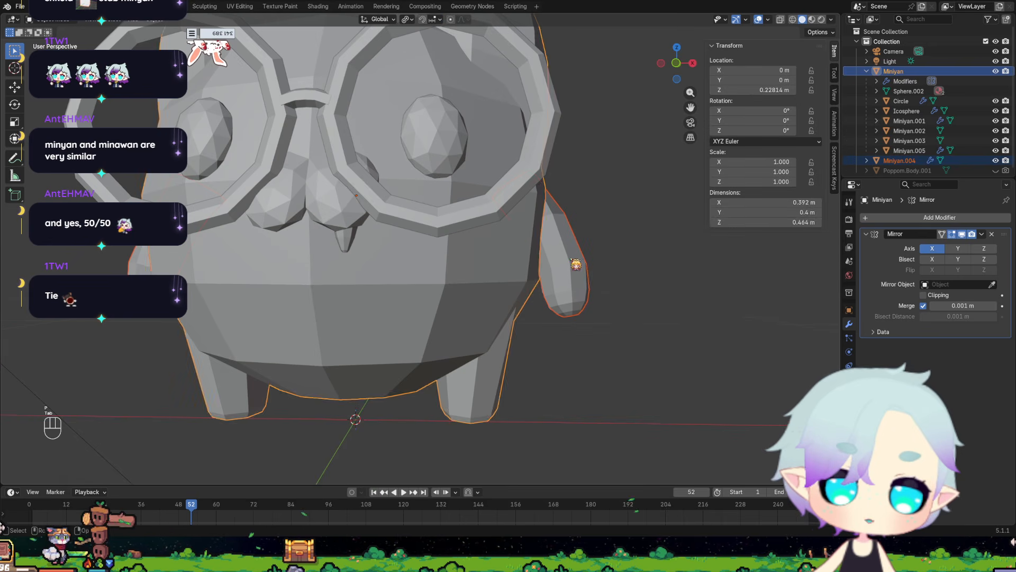
Rename the separated arms object as Miniyan.Arm.
left_click(572, 260)
double_click(910, 162)
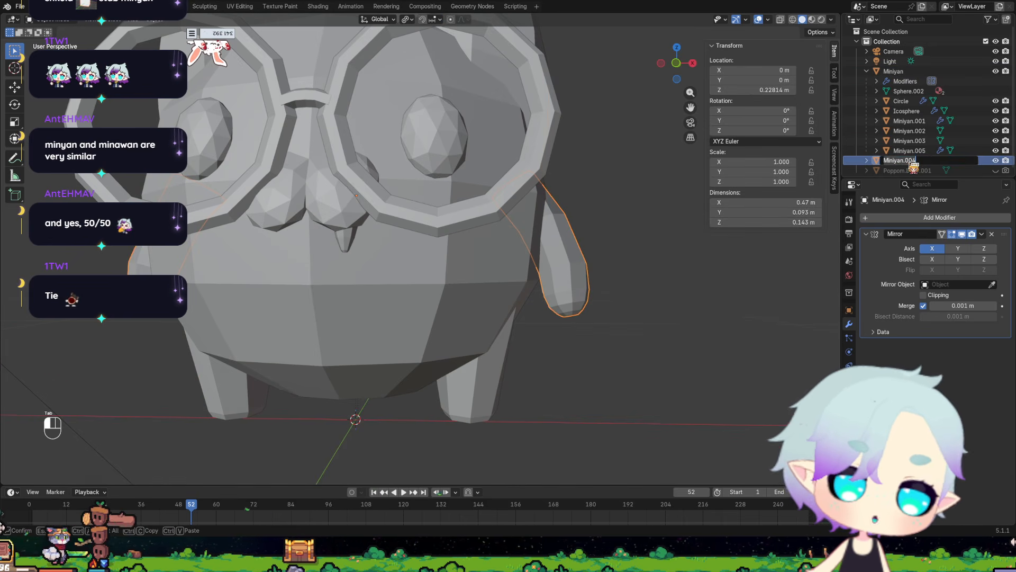
key("BackSpace")
key("BackSpace")
key("BackSpace")
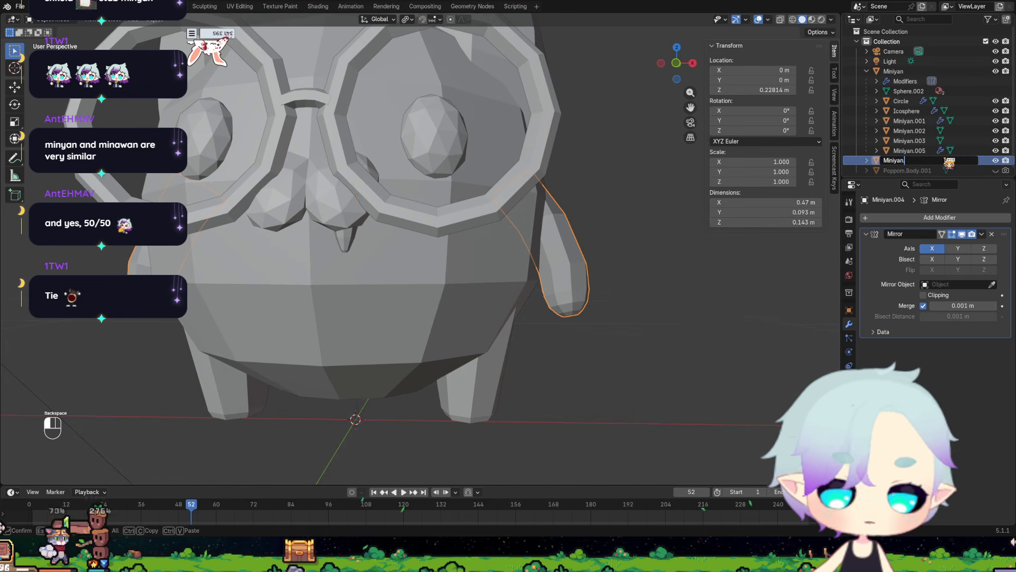
type("Arms")
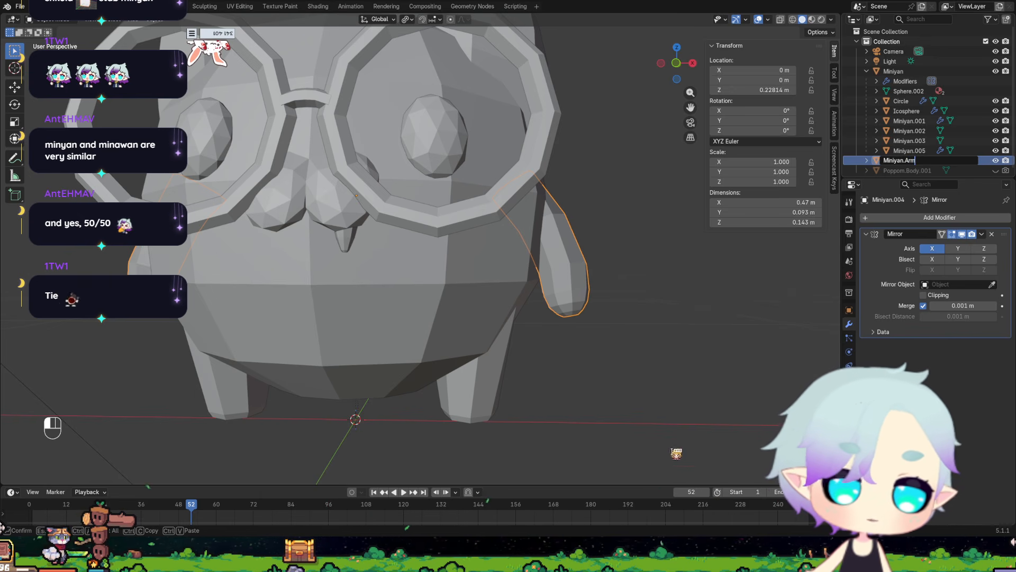
left_click(672, 381)
Separate the Miniyan's linked leg geometry from the body mesh into its own object.
left_click(478, 389)
middle_click_drag(520, 396, 530, 390)
key("Tab")
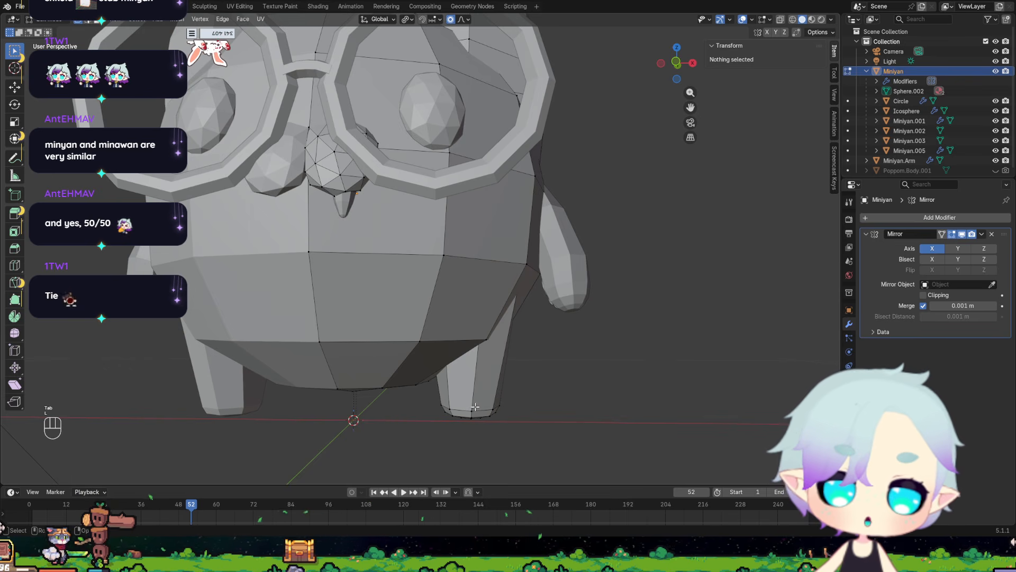
key("l")
middle_click_drag(475, 407, 361, 399)
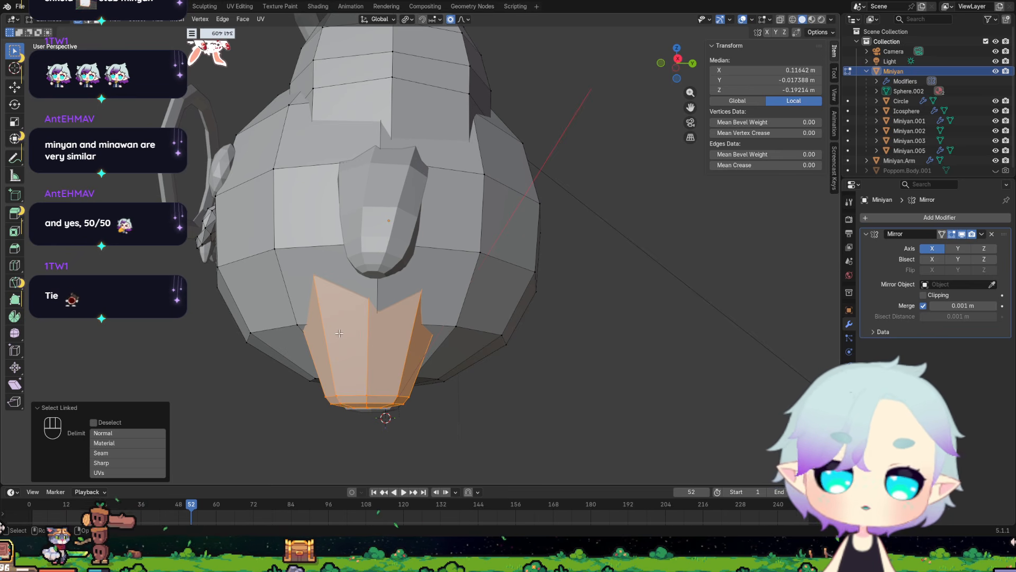
middle_click_drag(334, 326, 344, 340)
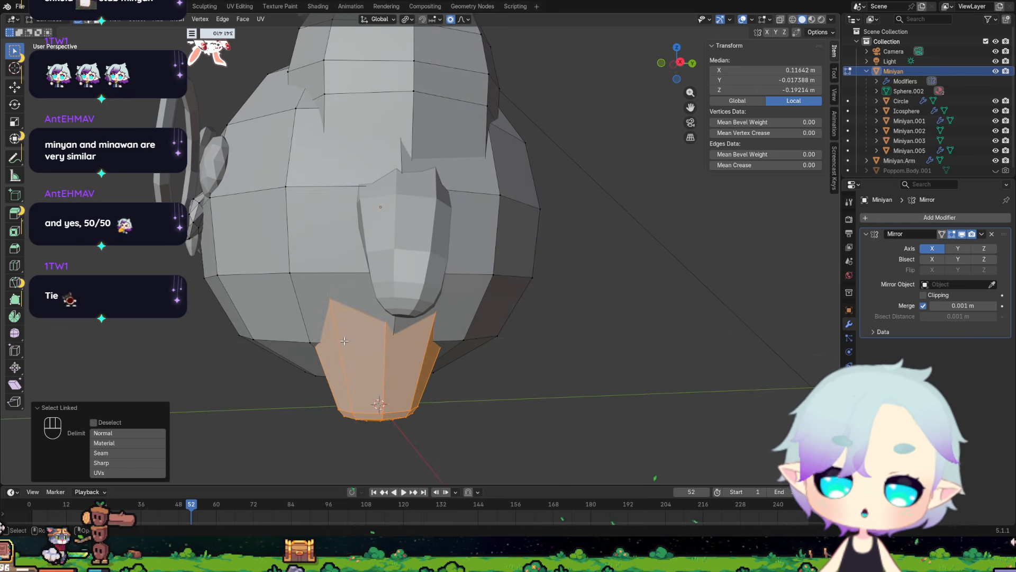
middle_click_drag(369, 334, 381, 335)
key("p")
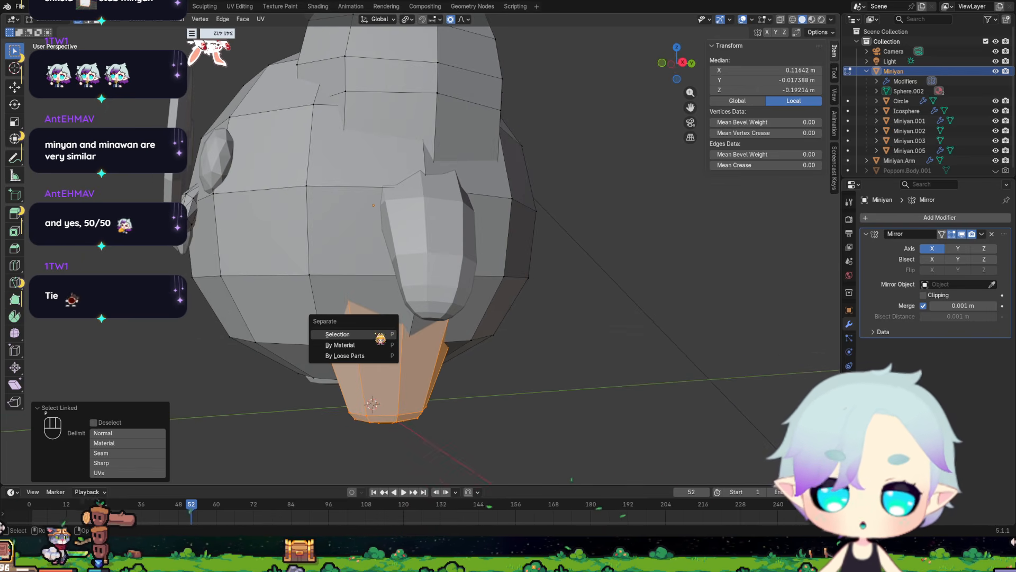
left_click(375, 333)
scroll(947, 162, "down", 1)
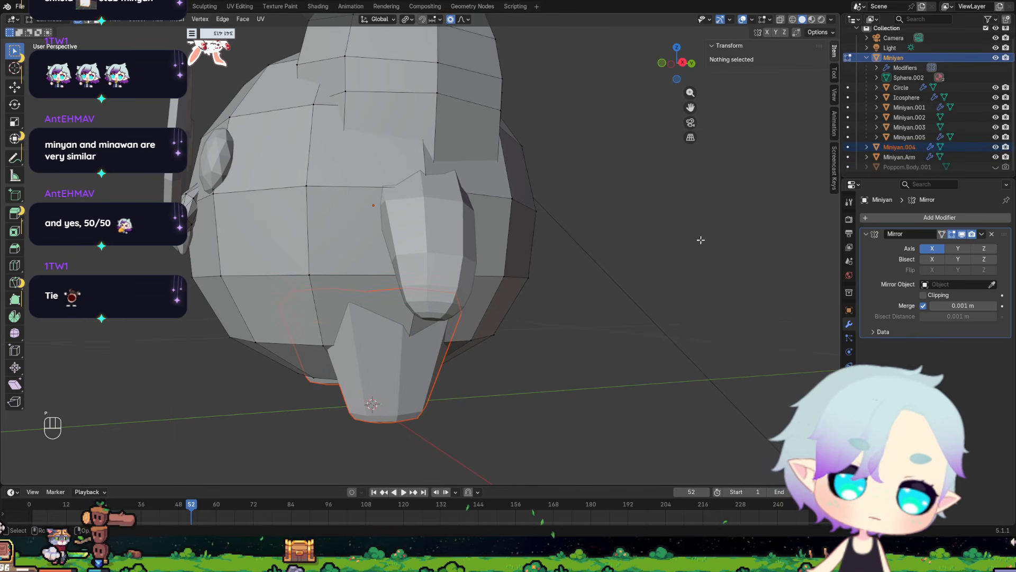
key("Tab")
Rename the separated legs object as Miniyan.Legs.
left_click(900, 147)
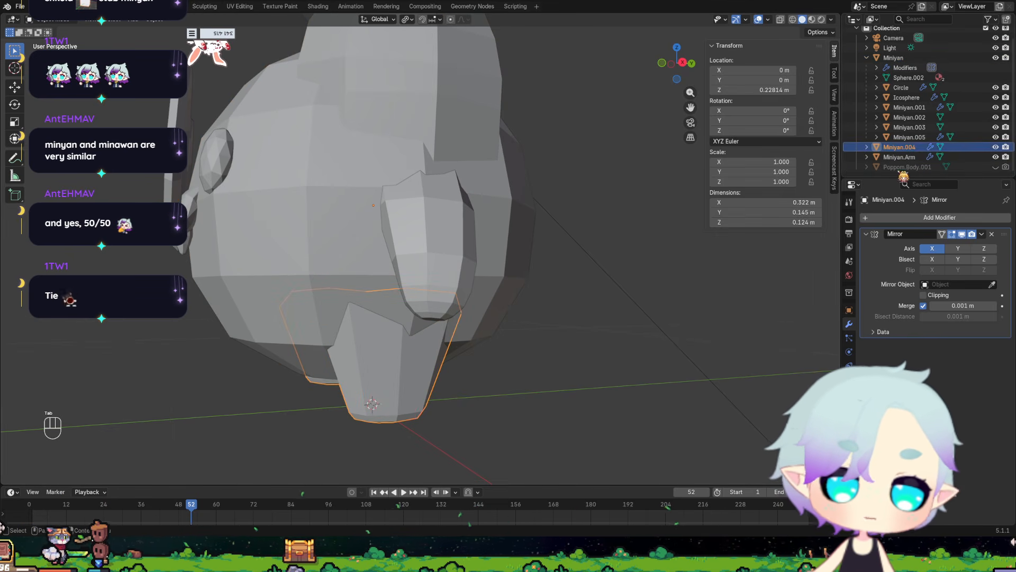
double_click(908, 148)
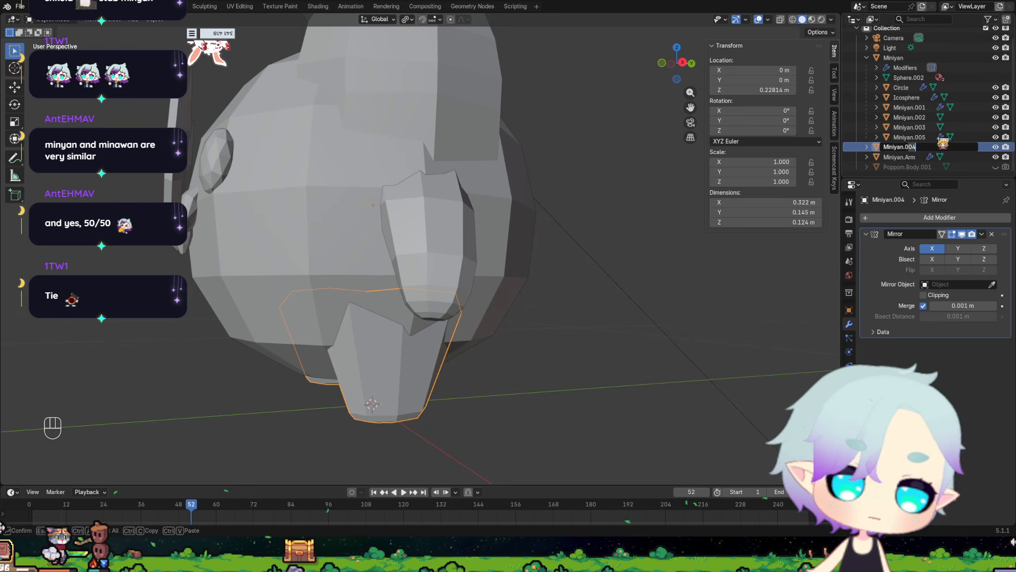
key("BackSpace")
key("BackSpace")
key("BackSpace")
type("Legs")
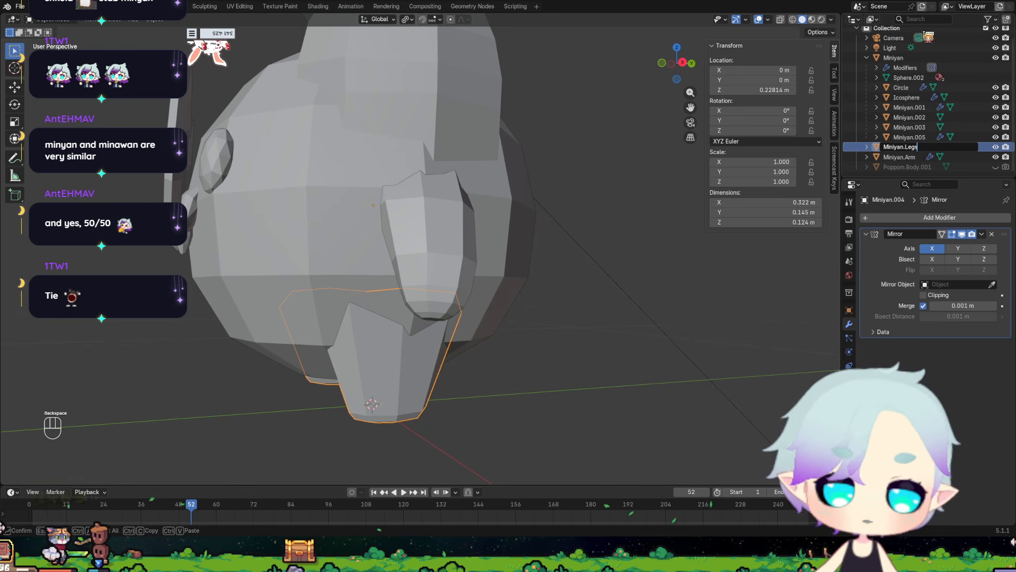
key("Return")
Identify which part Miniyan.003 is and rename this head curl object as Miniyan.Ahoge.
left_click(919, 131)
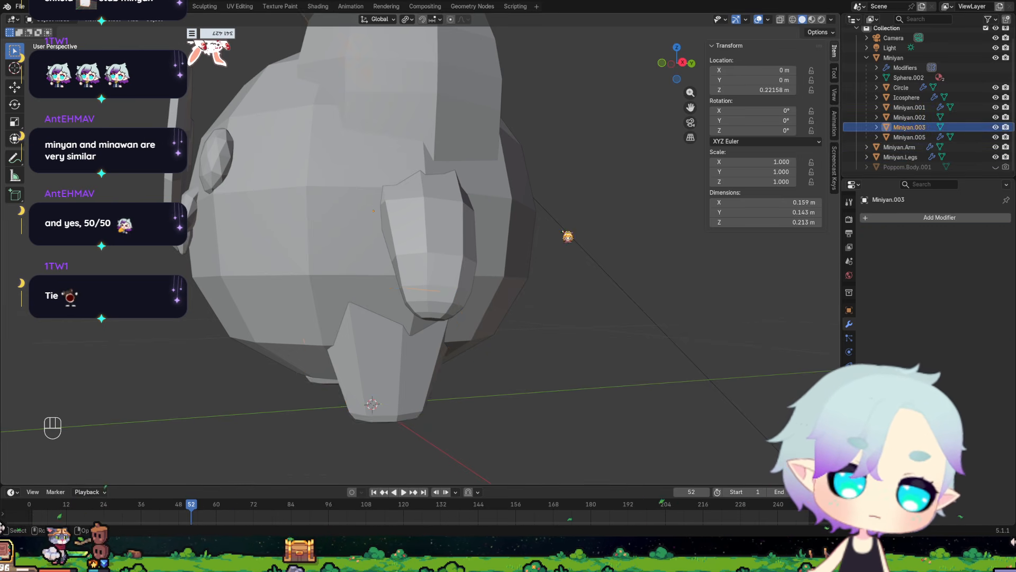
scroll(370, 240, "down", 5)
middle_click_drag(371, 240, 442, 257)
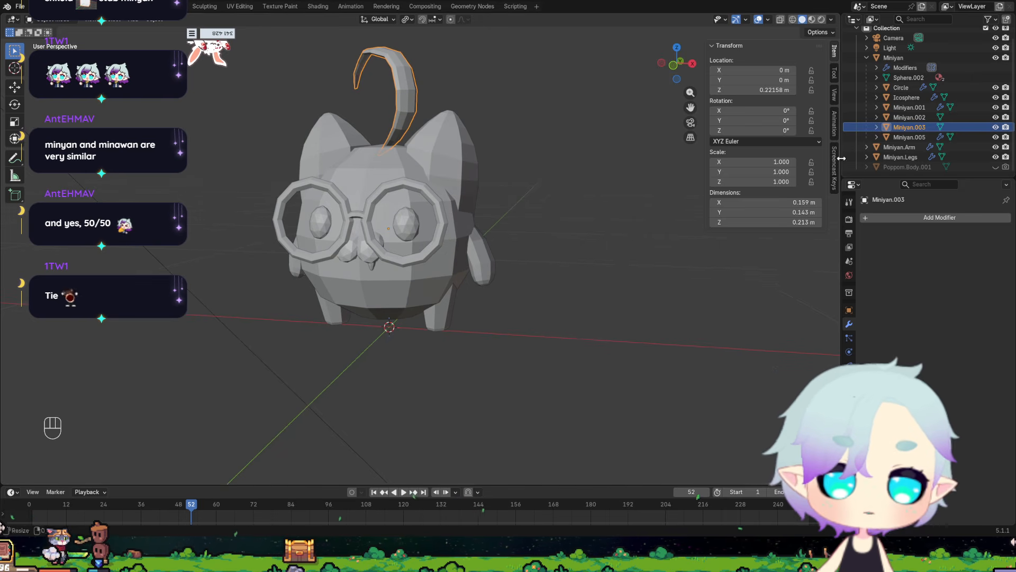
double_click(917, 129)
left_click(951, 130)
type("A")
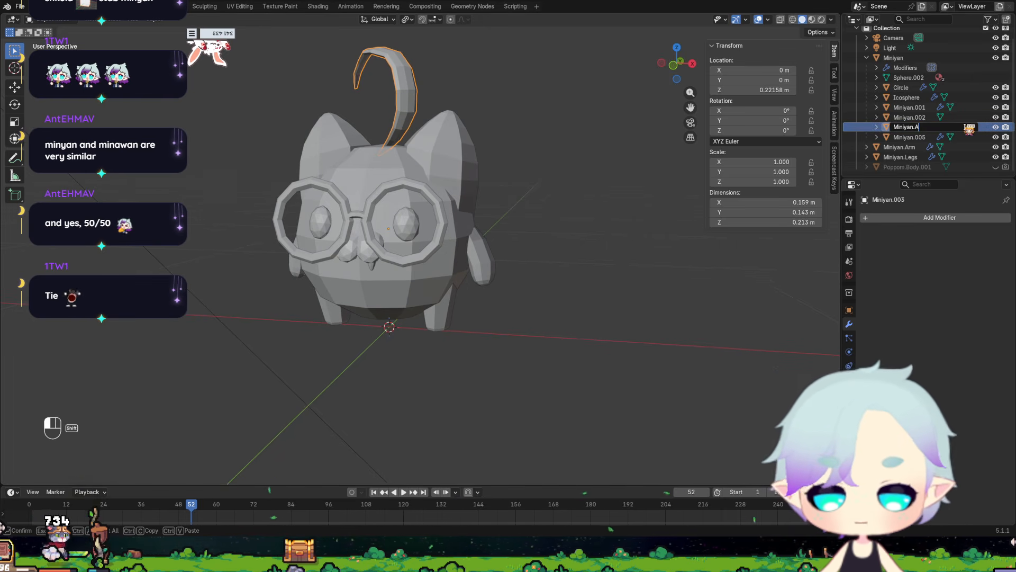
type("hoge")
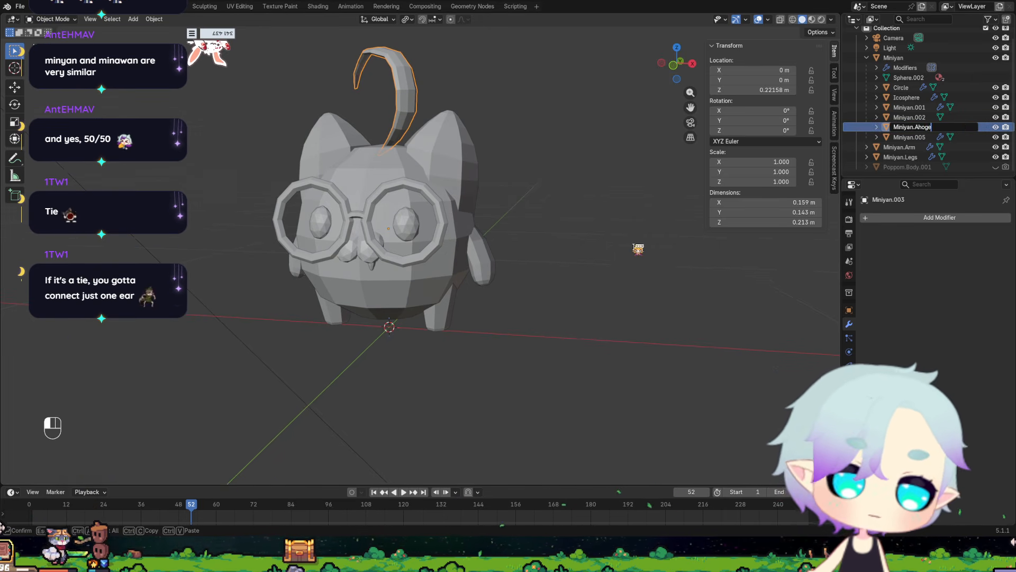
key("Return")
Rename the Miniyan's eyes object as Miniyan.Eyes.
left_click(947, 127)
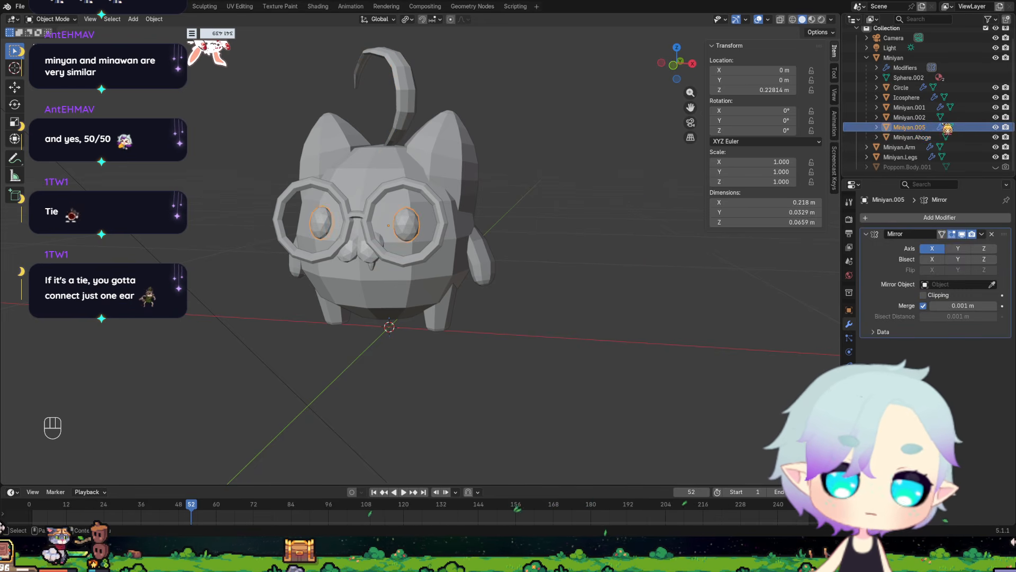
double_click(924, 127)
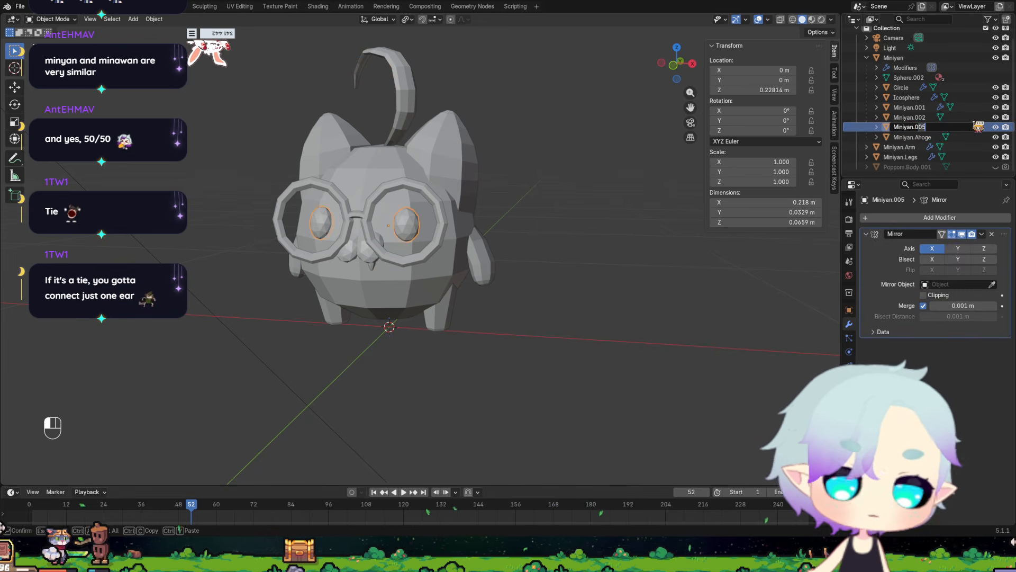
key("BackSpace")
key("BackSpace")
key("BackSpace")
type("Eyes")
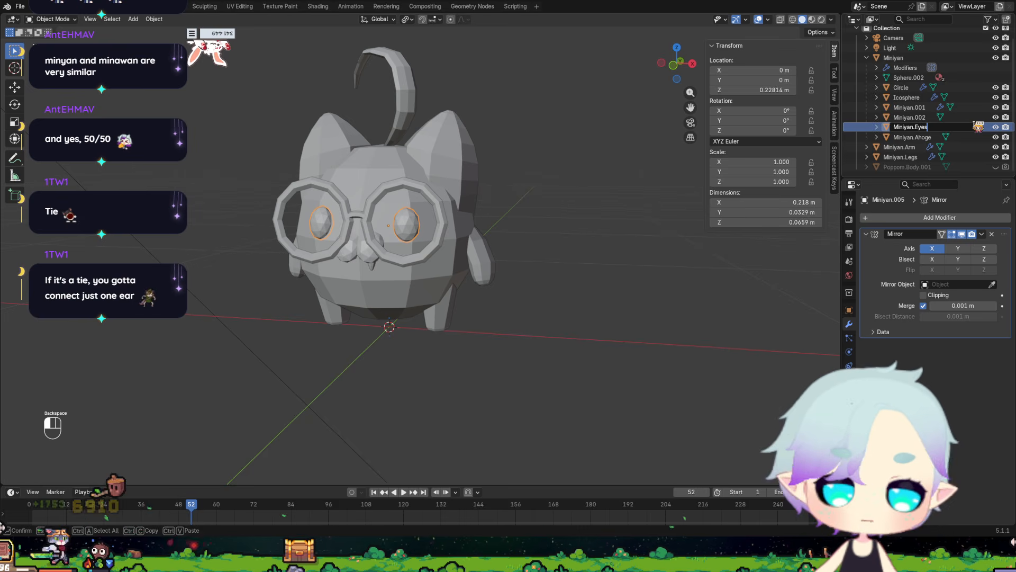
key("Return")
Rename the small tooth object below the muzzle as Miniyan.Toof.
left_click(921, 117)
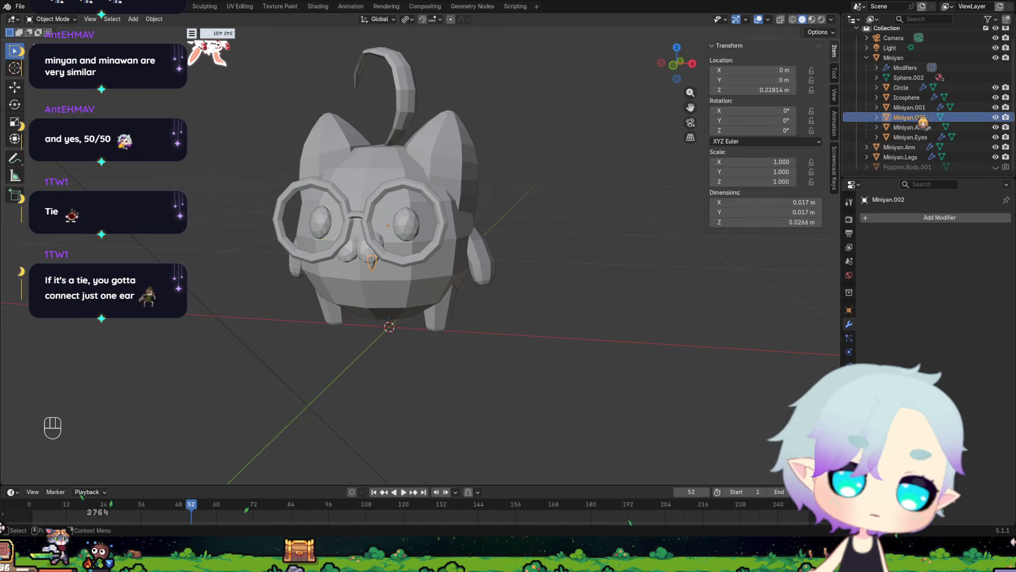
middle_click_drag(538, 283, 529, 283)
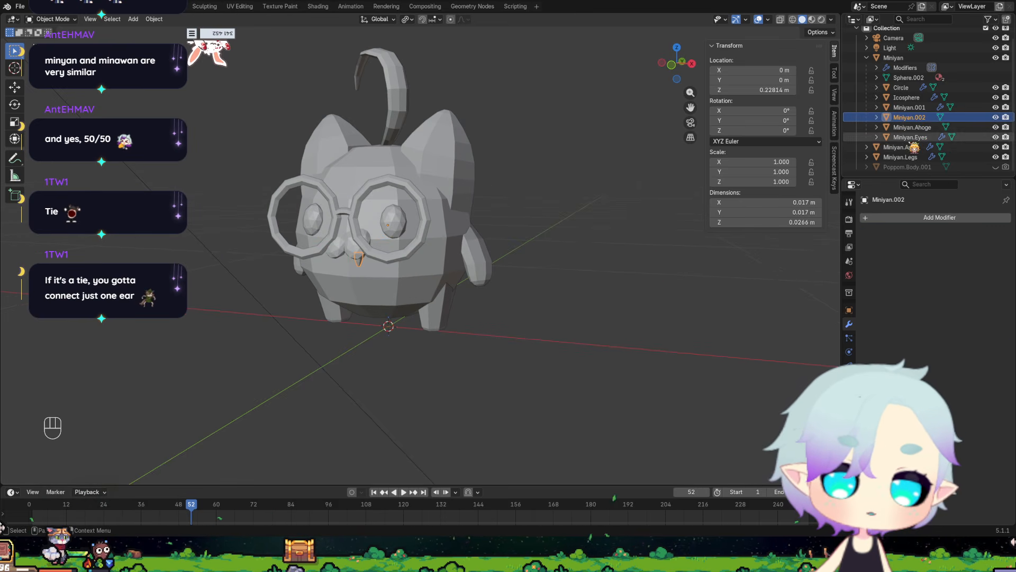
double_click(919, 118)
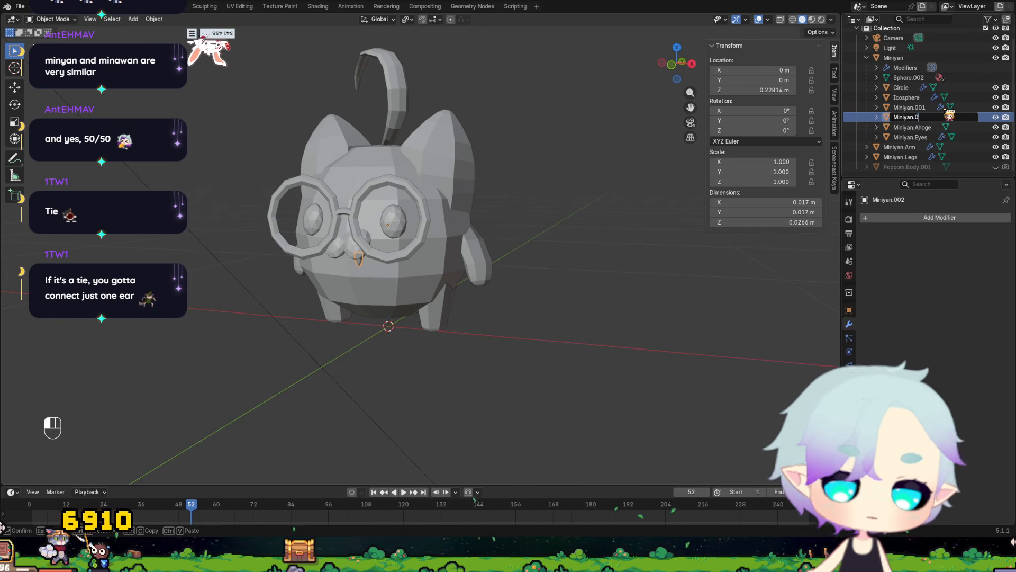
key("BackSpace")
type("Toof")
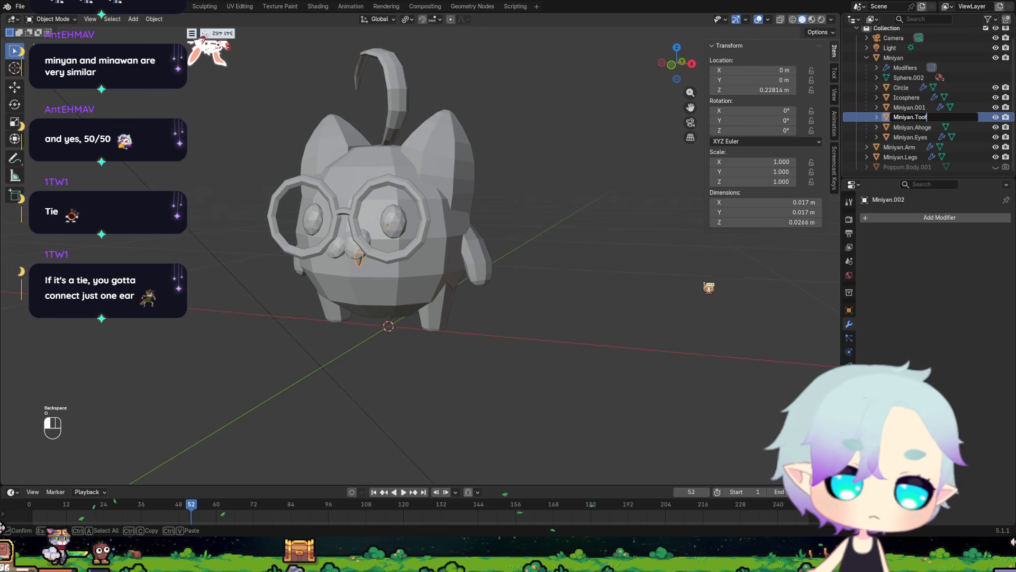
key("Return")
Check the empty Miniyan.001 object from several angles and delete it.
left_click(909, 107)
middle_click_drag(554, 239, 484, 296)
middle_click_drag(546, 217, 537, 189)
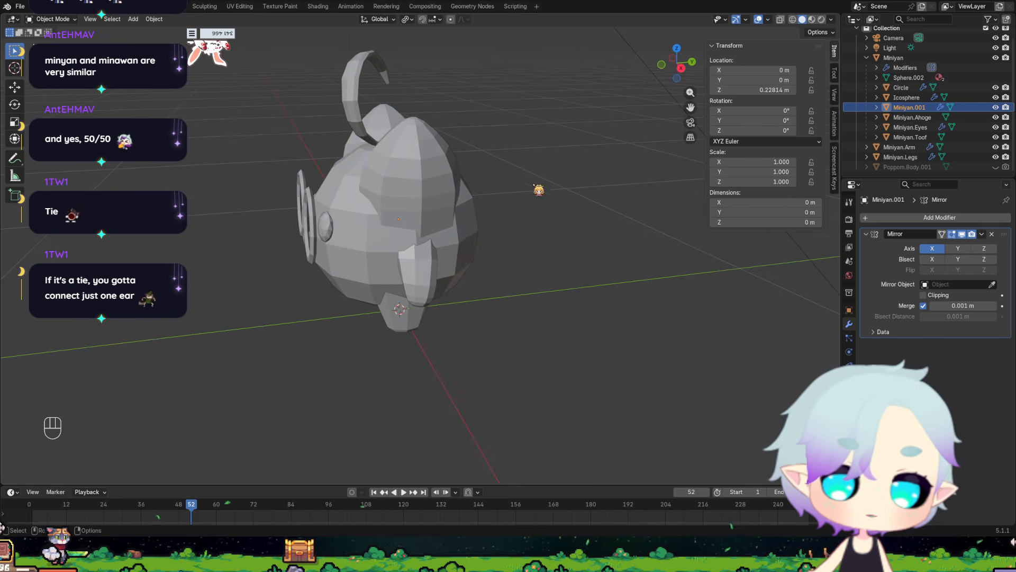
key("g")
key("Escape")
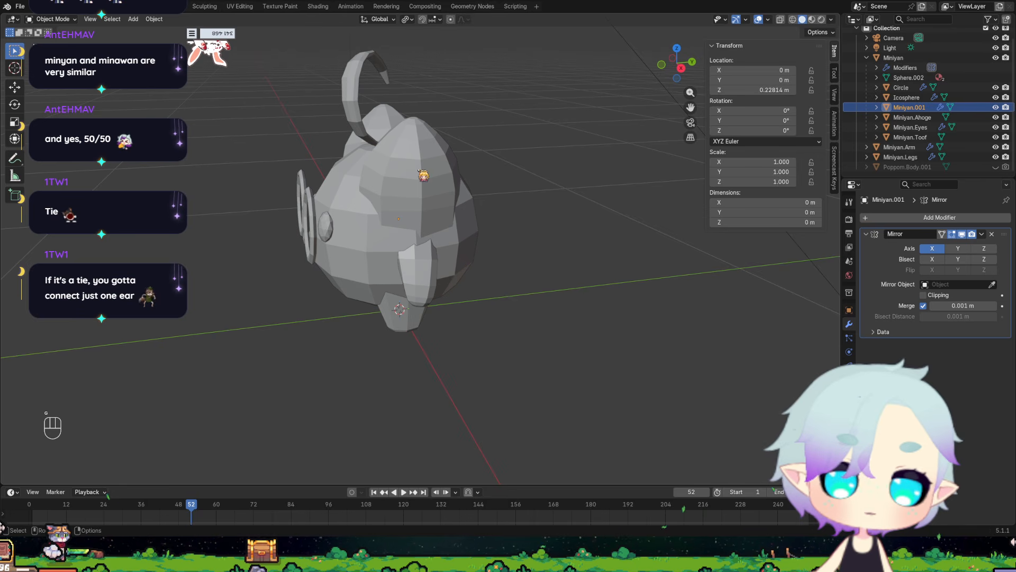
key("Delete")
Try joining Miniyan.Arm into the Icosphere details on the hands, and undo the join.
left_click(906, 107)
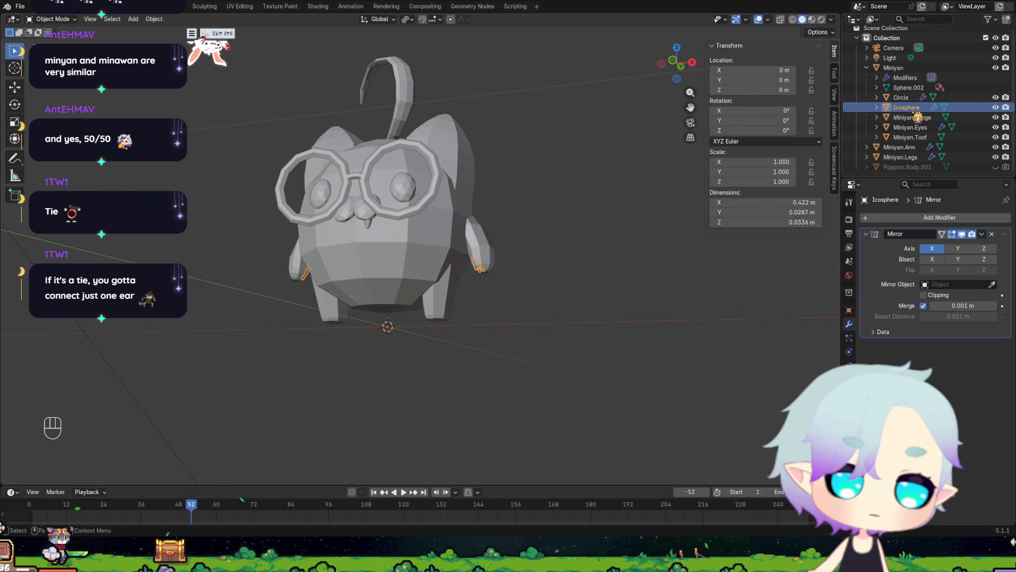
mouse_move(418, 286)
middle_mouse_down()
mouse_move(444, 297)
mouse_move(435, 296)
middle_mouse_up()
scroll(435, 297, "up", 2)
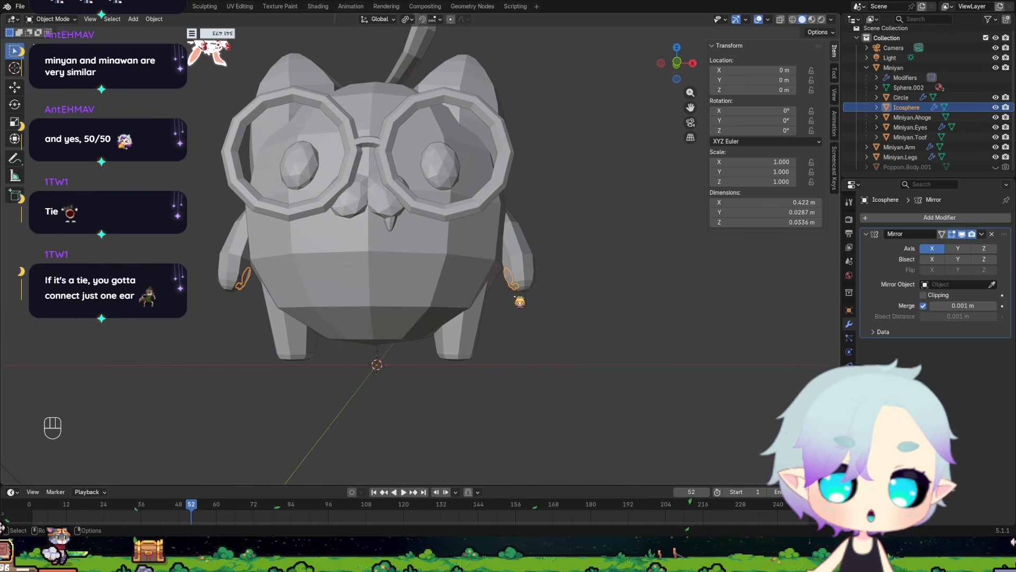
left_click(529, 271)
middle_click_drag(545, 314, 564, 304)
left_click(520, 286)
left_click(519, 264)
left_click(517, 267, "shift")
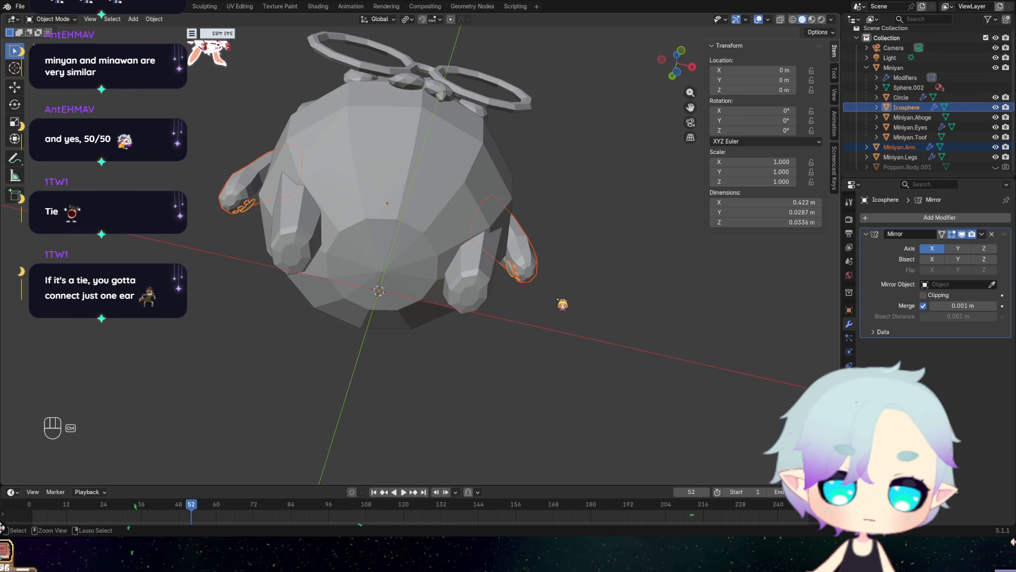
key("ctrl+j")
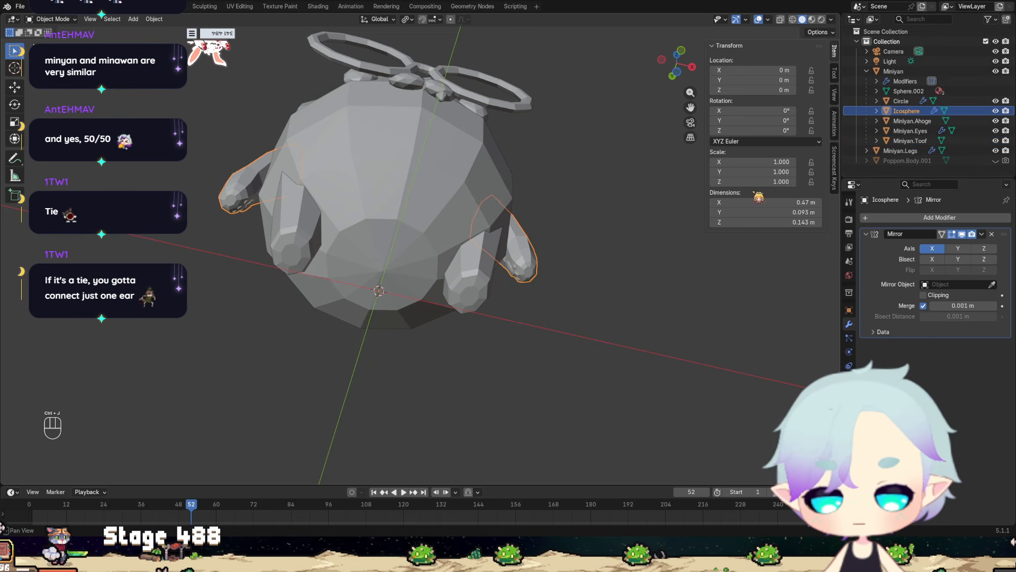
key("ctrl+z")
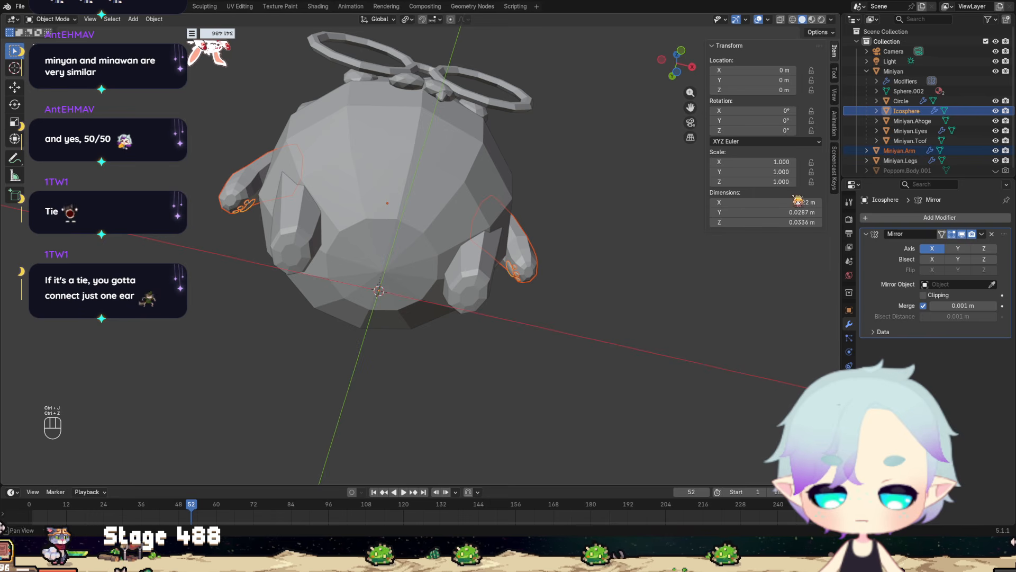
Join the Icosphere hand details into Miniyan.Arm, keeping Miniyan.Arm as the active object.
left_click(516, 275)
left_click(533, 277, "shift")
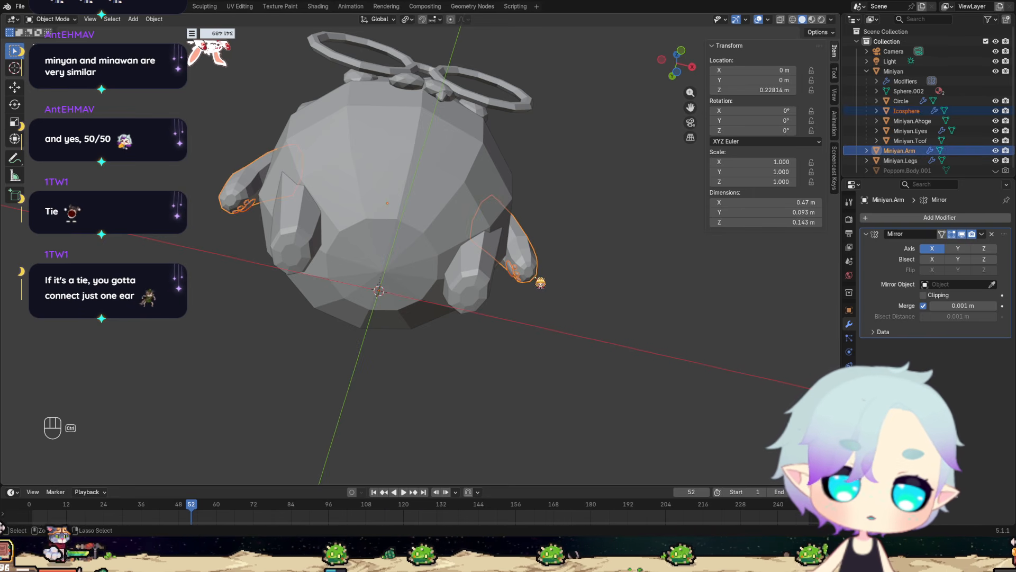
key("ctrl+j")
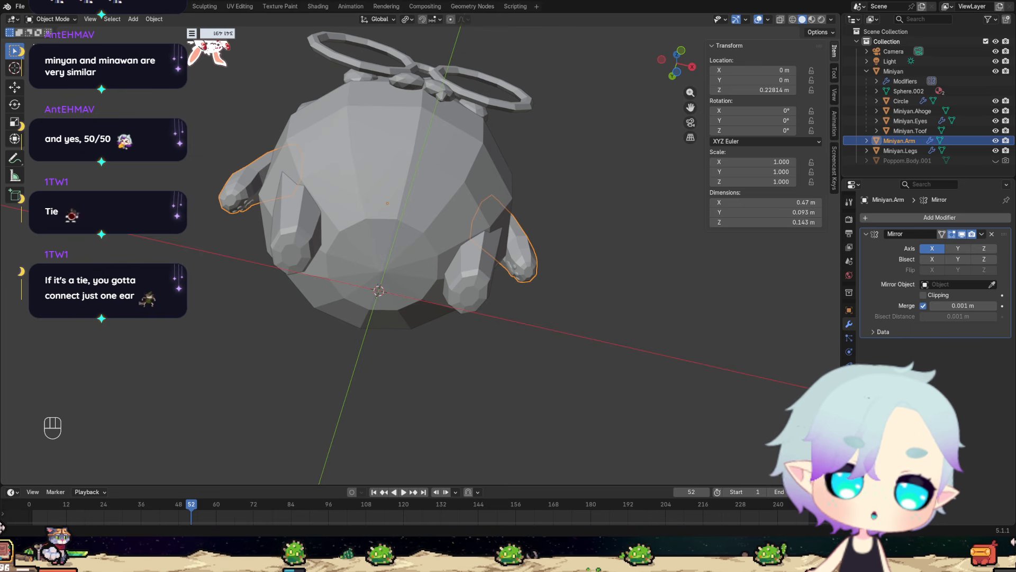
Open the Miniyan body mesh for editing and hide Miniyan.Legs and Miniyan.Arm.
middle_click_drag(453, 279, 438, 332)
left_click(456, 107)
middle_click_drag(456, 107, 464, 138)
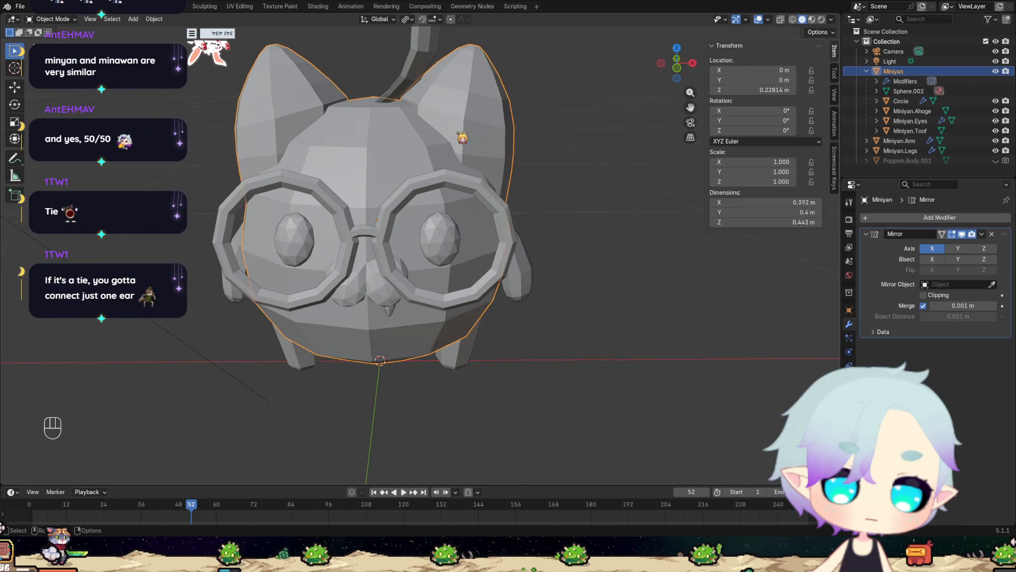
key("Tab")
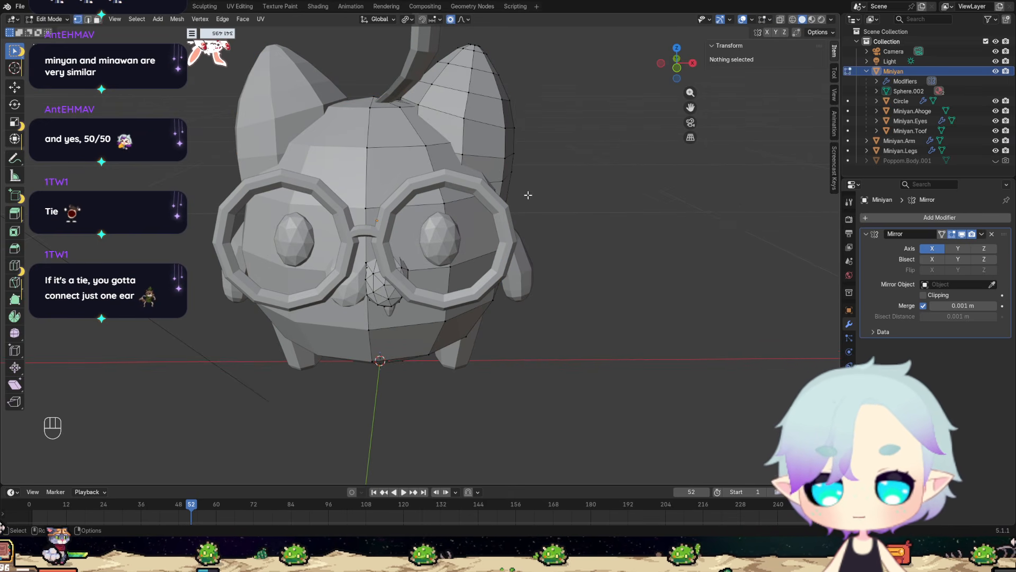
middle_click_drag(556, 211, 442, 196)
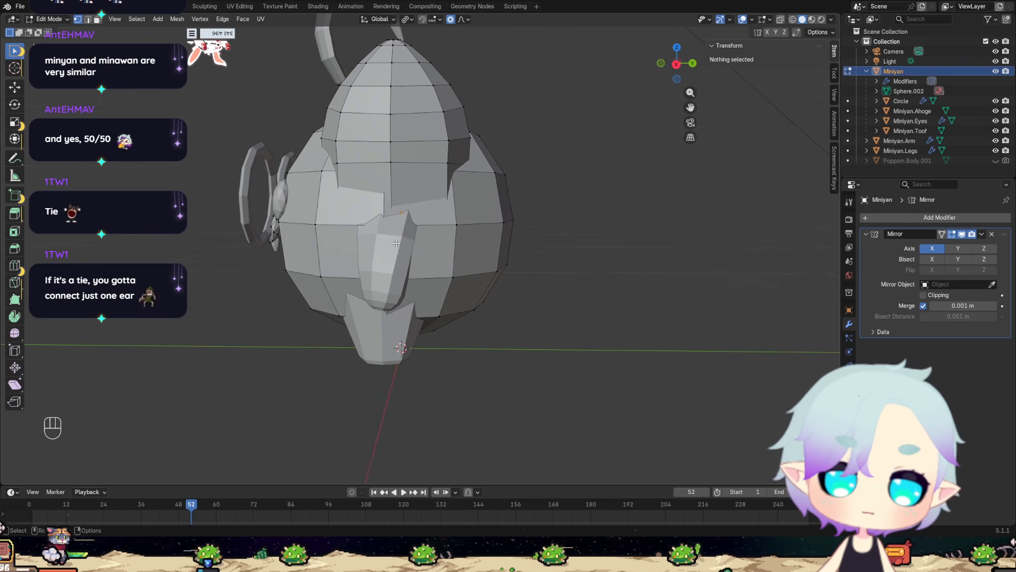
left_click(996, 150)
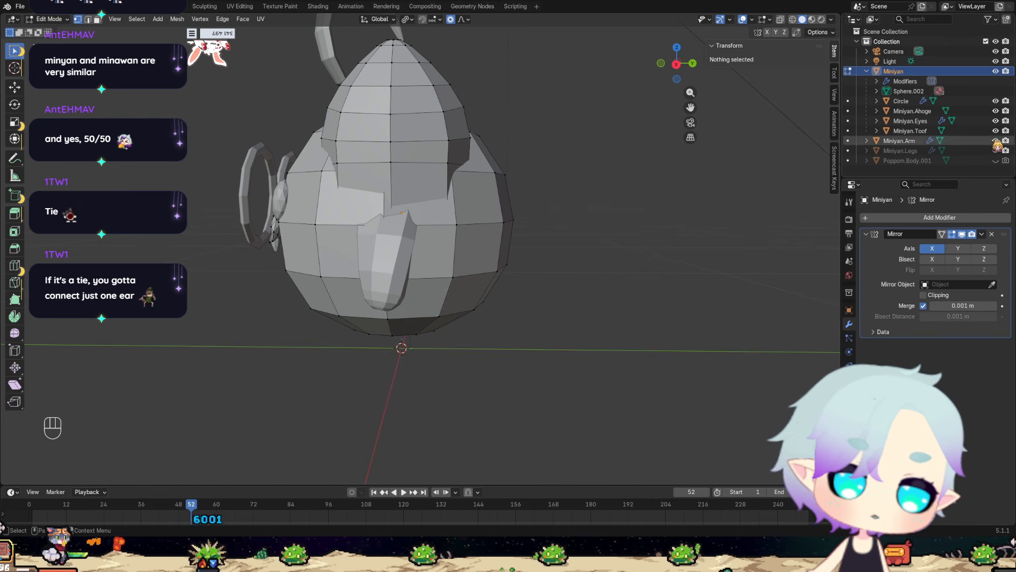
left_click(996, 140)
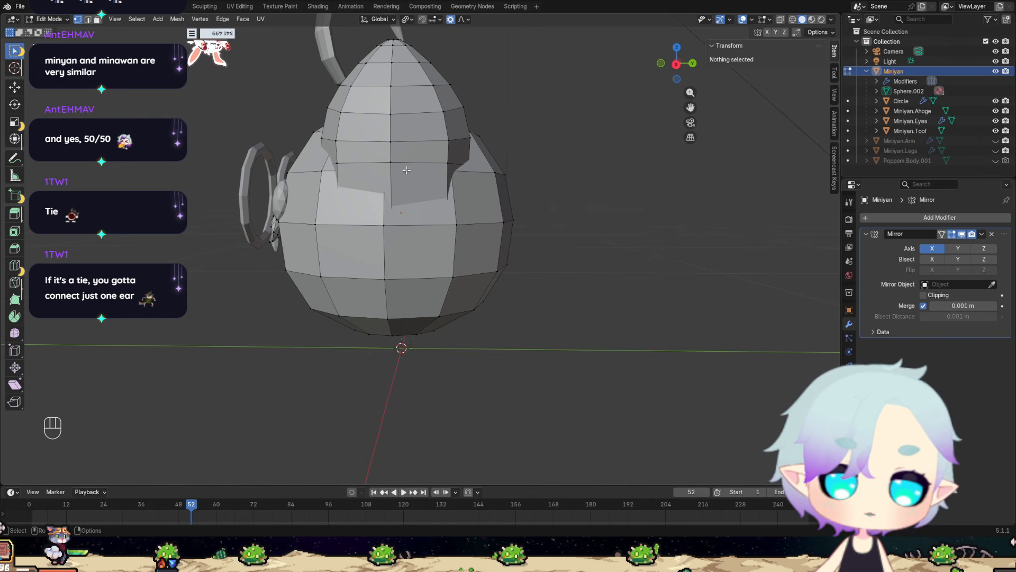
Make the mesh see-through and merge the lower middle vertex pair on the side of the body, below the ear, At Last.
left_click(780, 19)
middle_click_drag(455, 191, 439, 219)
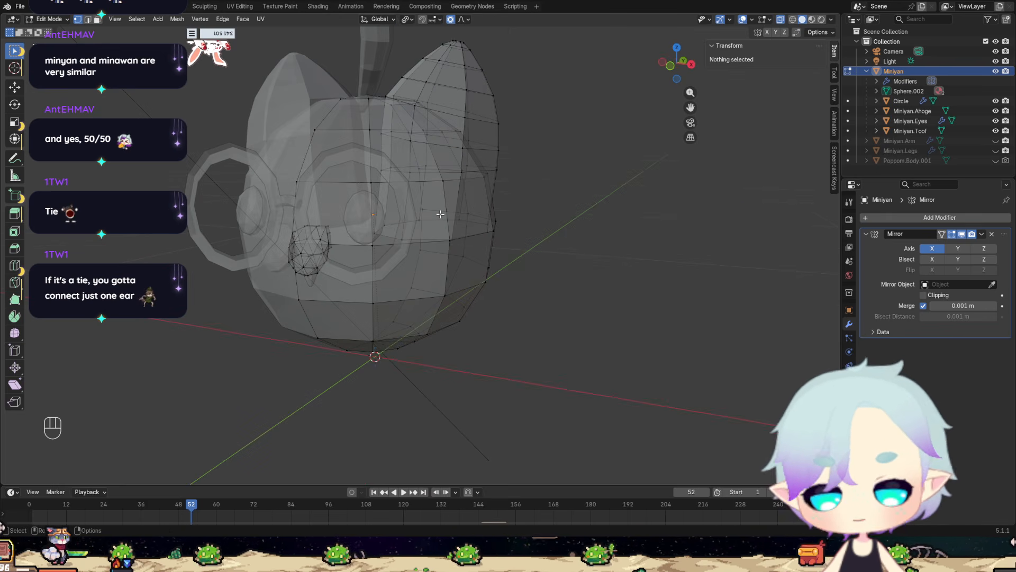
middle_click_drag(468, 248, 410, 241)
left_click(388, 261)
left_click(403, 239, "shift")
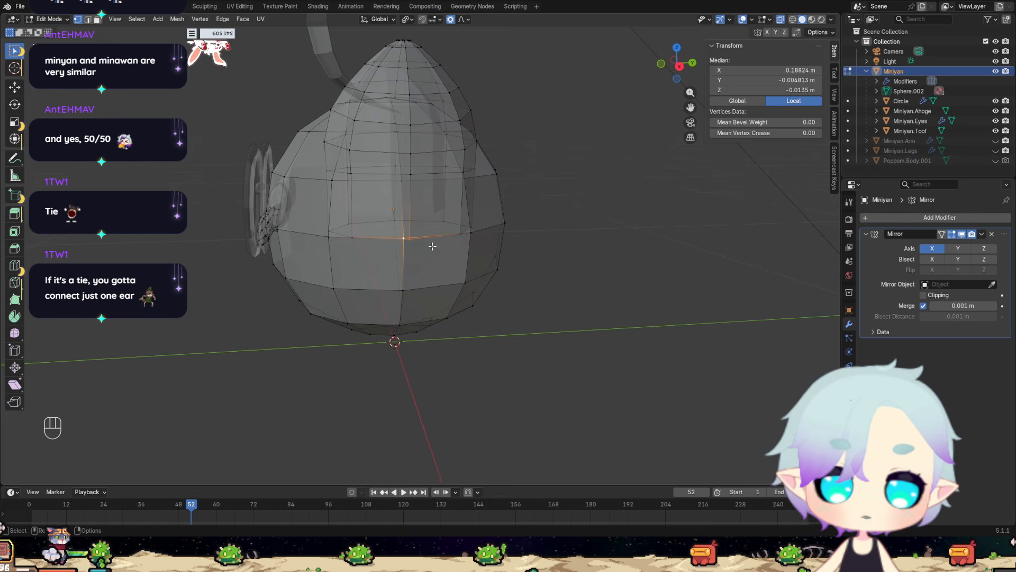
key("m")
left_click(401, 289)
middle_click_drag(431, 276, 488, 251)
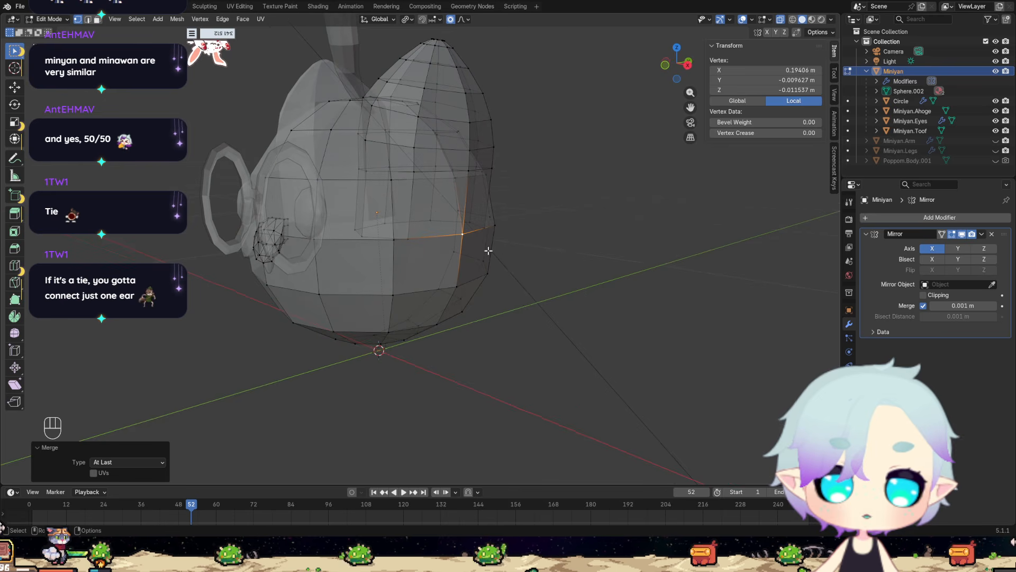
Merge the rear vertex pair of the same lower row, where the ear overlaps the body, At Last.
left_click(452, 183)
middle_click_drag(452, 184, 363, 216)
scroll(407, 254, "up", 2)
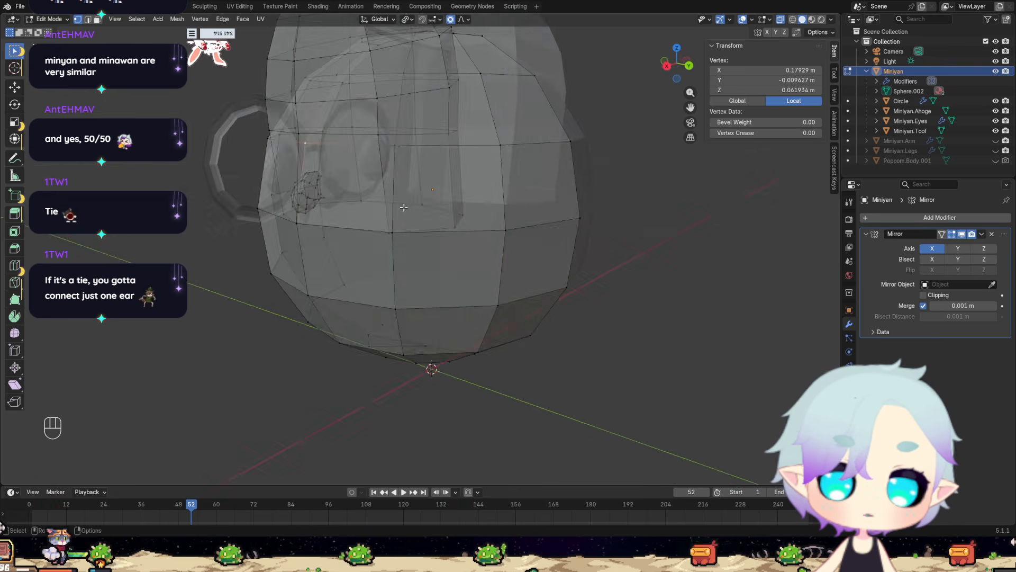
mouse_move(422, 269)
middle_mouse_down()
mouse_move(472, 288)
mouse_move(455, 274)
mouse_move(404, 269)
middle_mouse_up()
left_click(454, 274, "shift")
key("m")
left_click(460, 276)
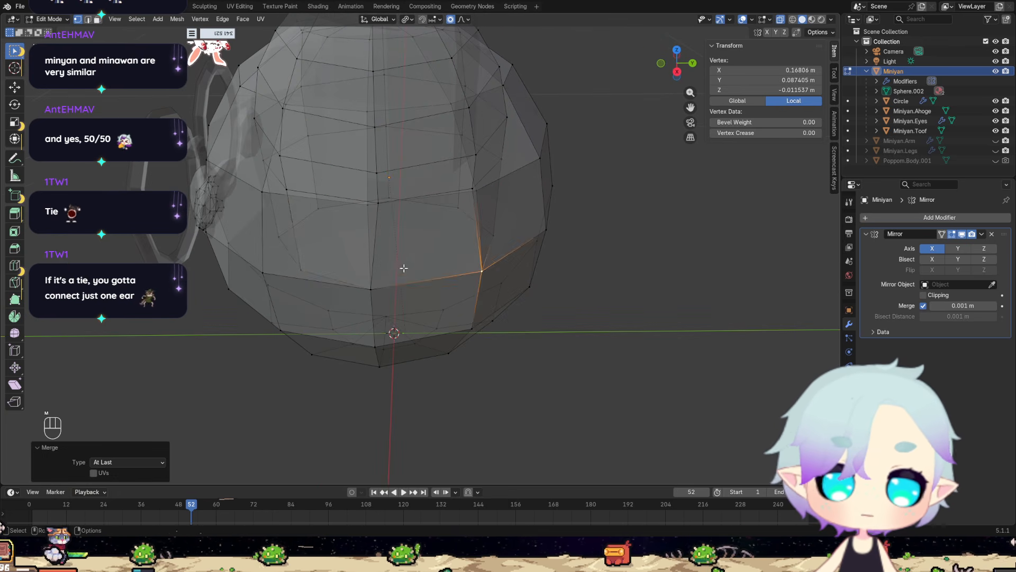
Merge the front vertex pair of the lower row, where the ear overlaps the body, At Last.
left_click(300, 268)
left_click(261, 270, "shift")
middle_click_drag(261, 270, 364, 212)
scroll(353, 243, "down", 4)
scroll(364, 210, "up", 3)
scroll(380, 227, "up", 1)
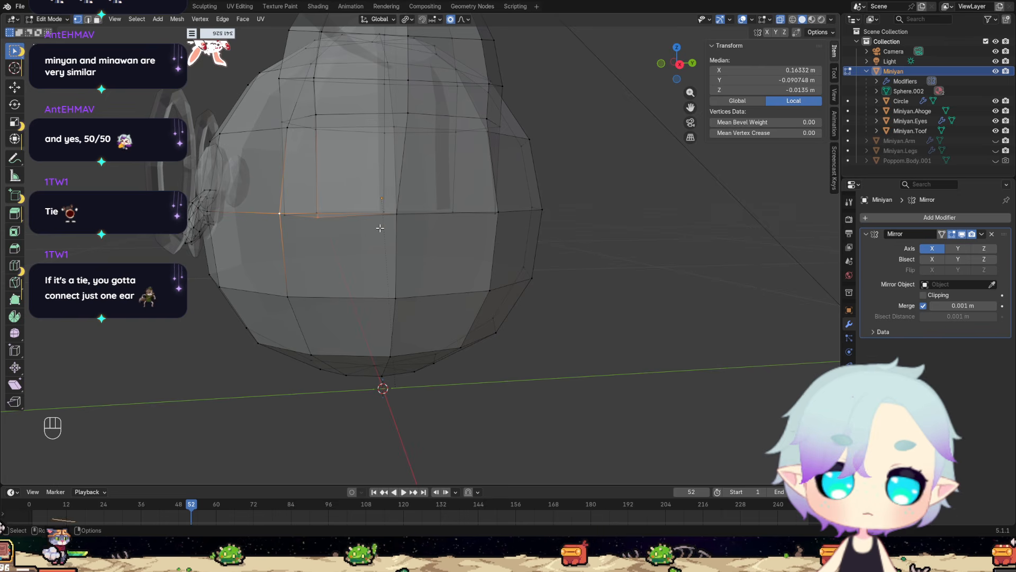
left_click(380, 231)
middle_click_drag(372, 227, 378, 198)
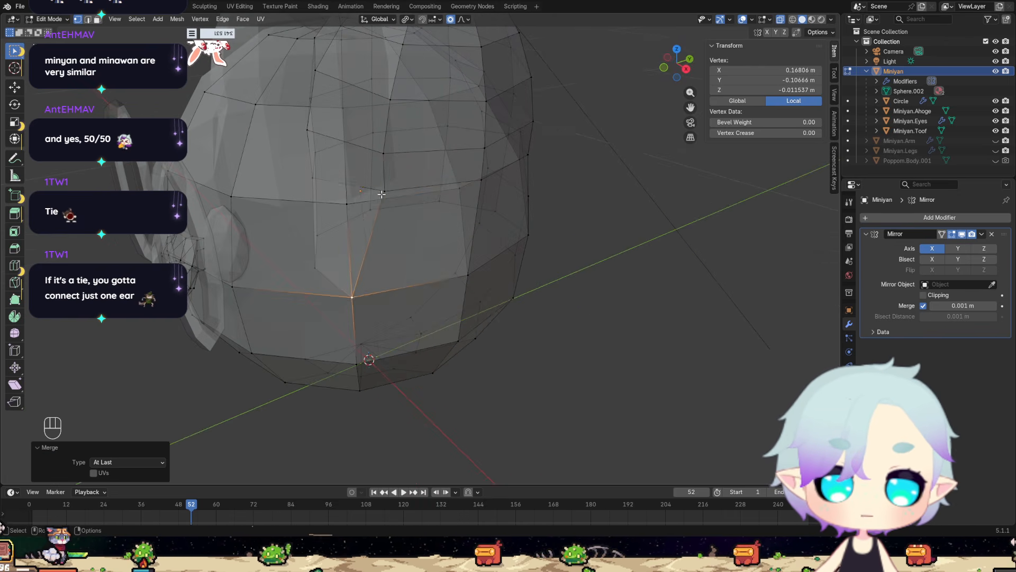
Merge the front ear and body vertices in the next row up At Center.
left_click(378, 197)
left_click(350, 204, "shift")
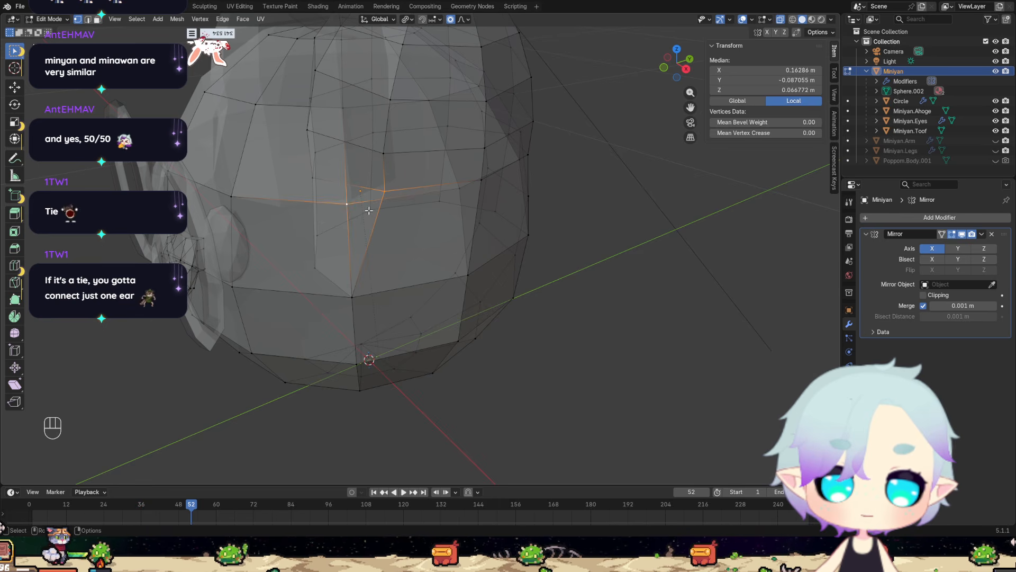
left_click(339, 167)
middle_click_drag(518, 227, 438, 224)
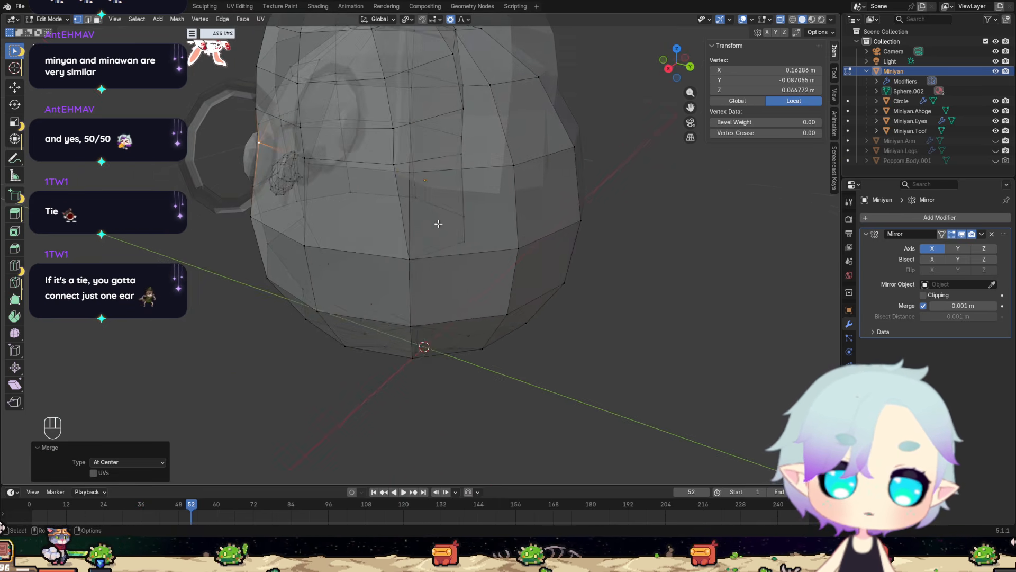
Merge the matching rear ear and body vertices in the upper row At Center.
left_click(409, 167)
middle_click_drag(409, 167, 370, 170)
left_click(366, 99, "shift")
key("m")
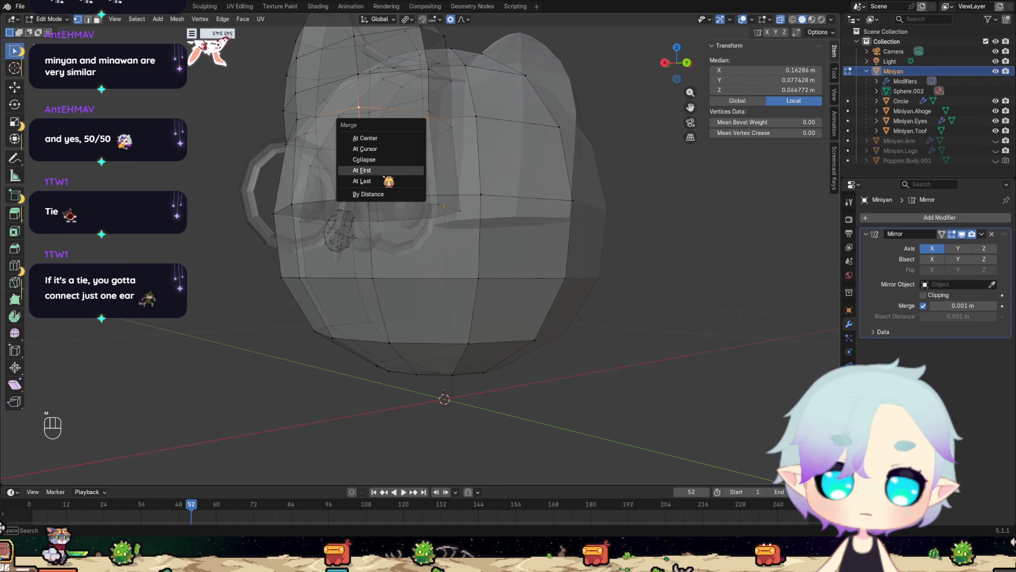
left_click(386, 138)
middle_click_drag(396, 182, 434, 265)
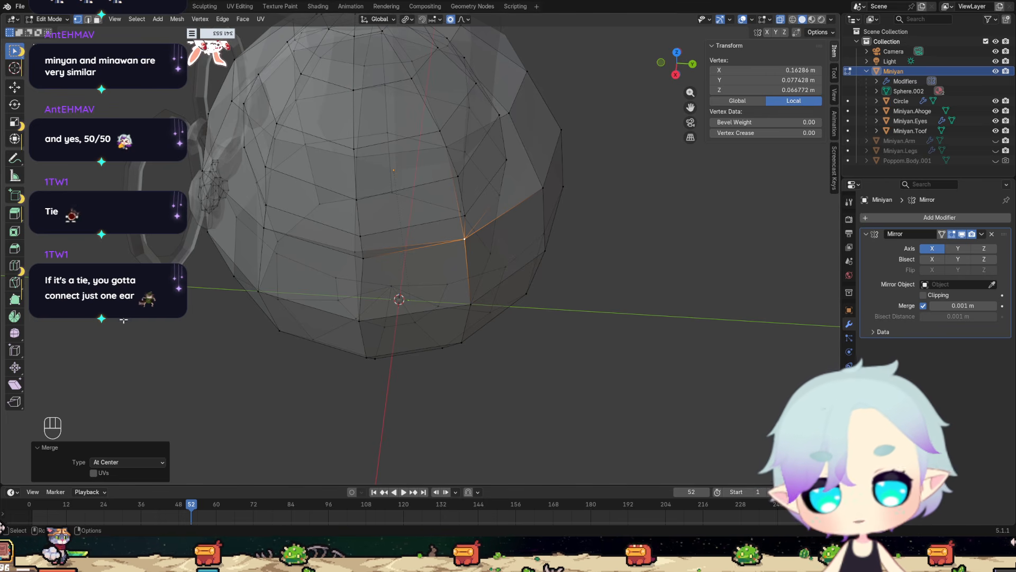
Merge the middle ear and body vertices of the upper row, on the outer side, At Last.
middle_click_drag(533, 217, 472, 152)
left_click(446, 208)
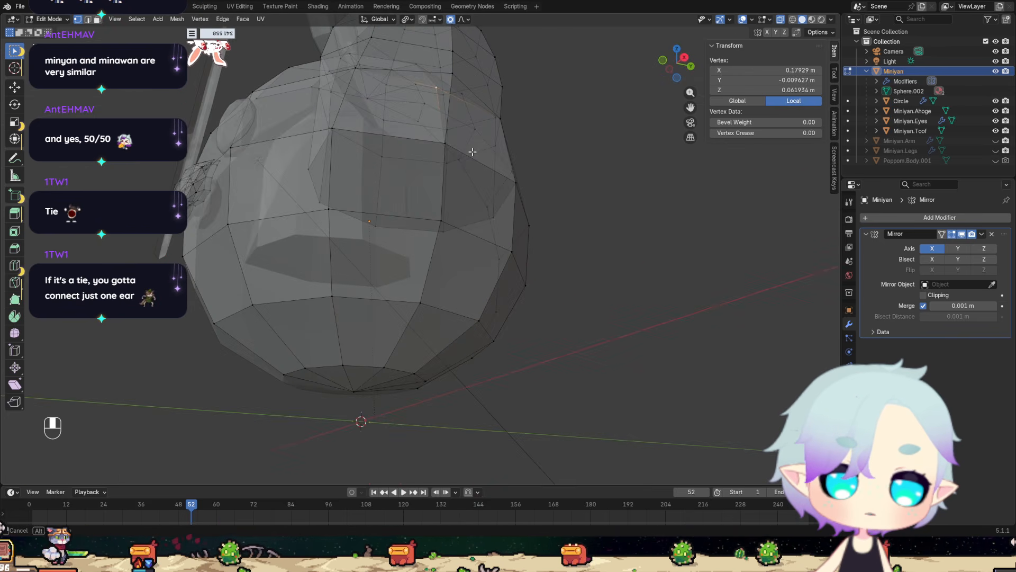
left_click(452, 72, "shift")
key("m")
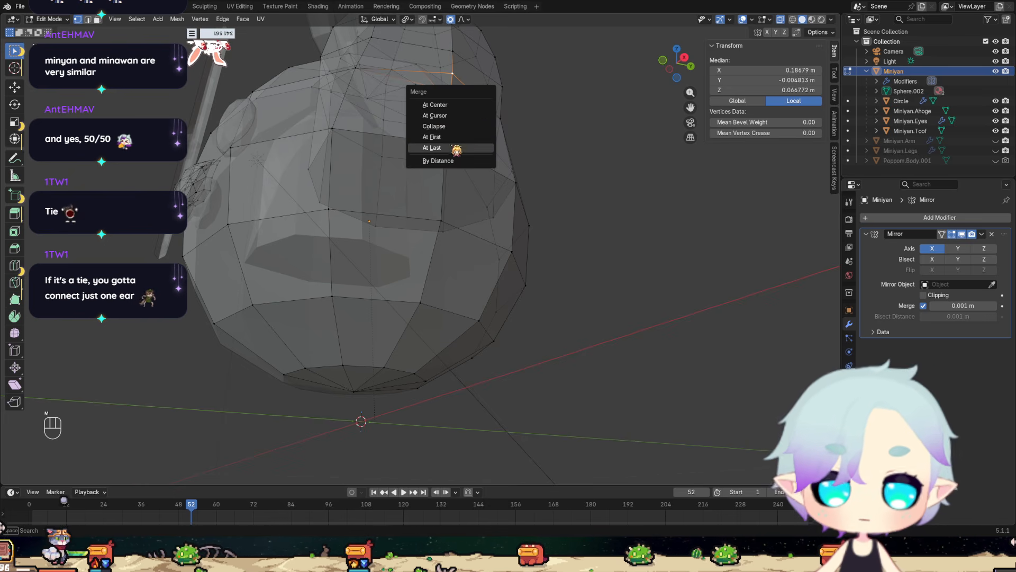
left_click(432, 147)
middle_click_drag(456, 149, 483, 194)
Examine how the ear's inner base vertices meet the top of the head, in both see-through and solid display.
scroll(354, 215, "up", 3)
middle_click_drag(354, 215, 384, 227)
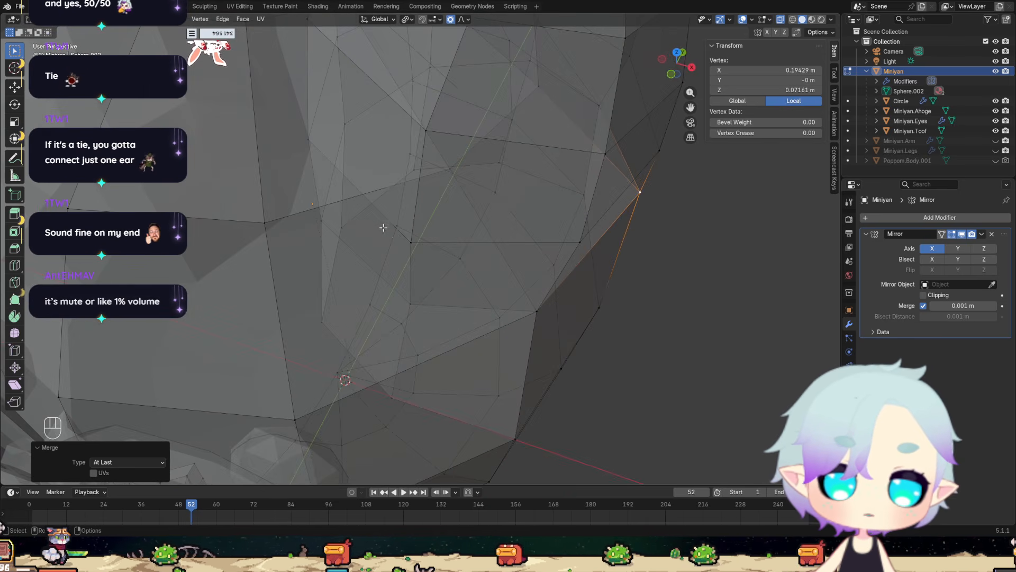
scroll(411, 226, "down", 4)
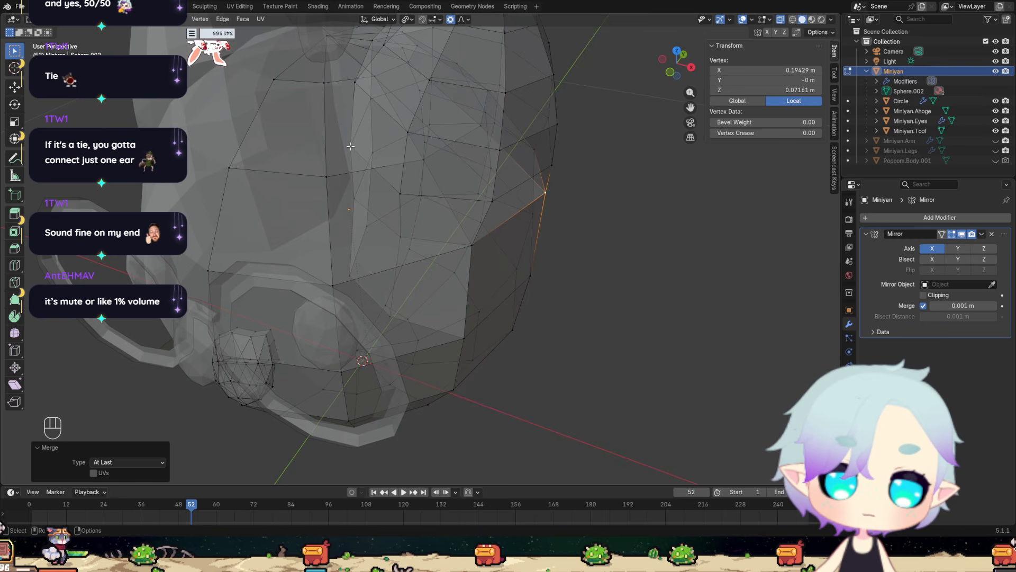
left_click(351, 146)
middle_click_drag(350, 146, 595, 67)
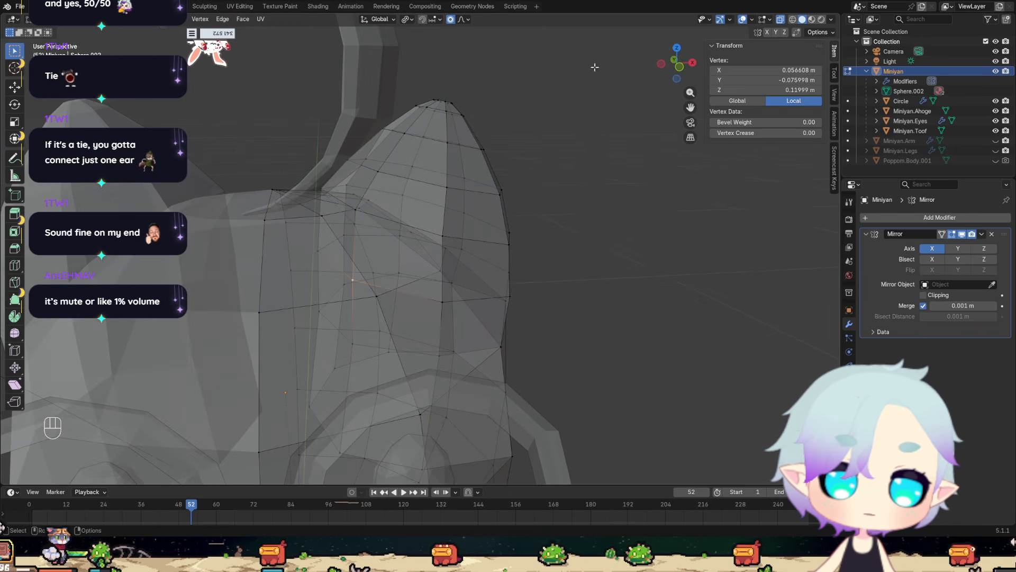
left_click(780, 20)
middle_click_drag(418, 302, 404, 290)
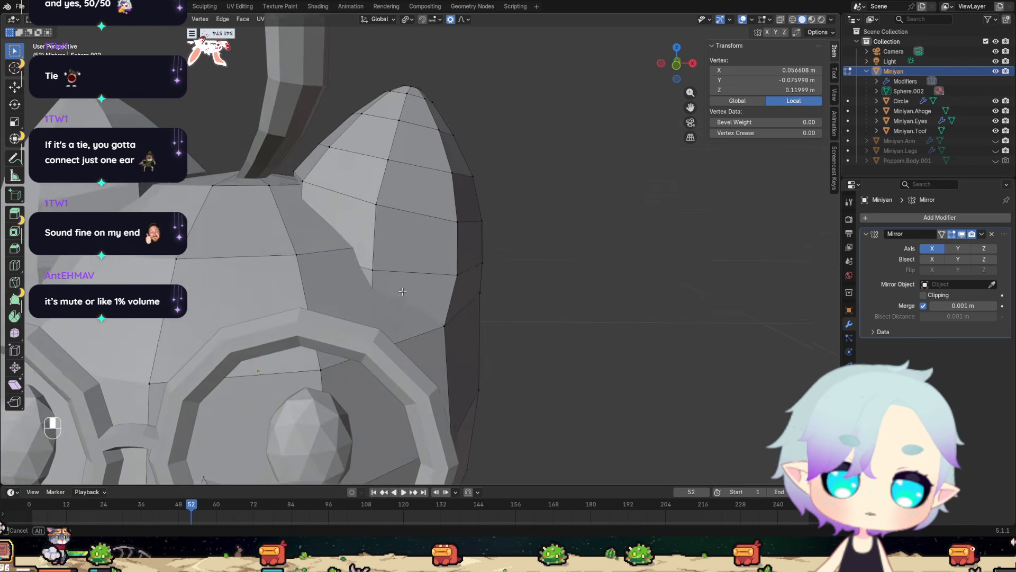
scroll(320, 268, "up", 5)
middle_click_drag(319, 268, 332, 276, "shift")
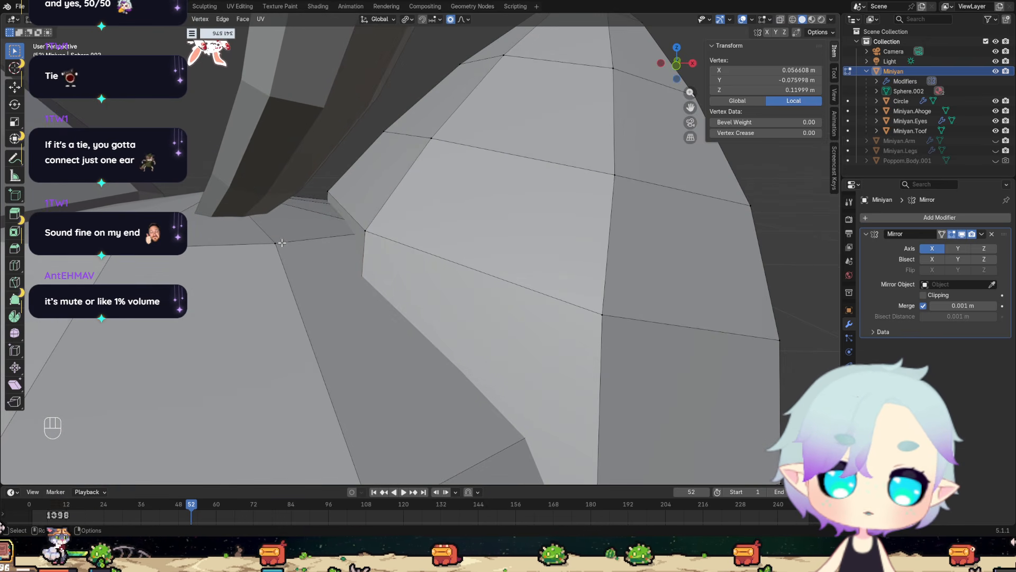
left_click(370, 245, "shift")
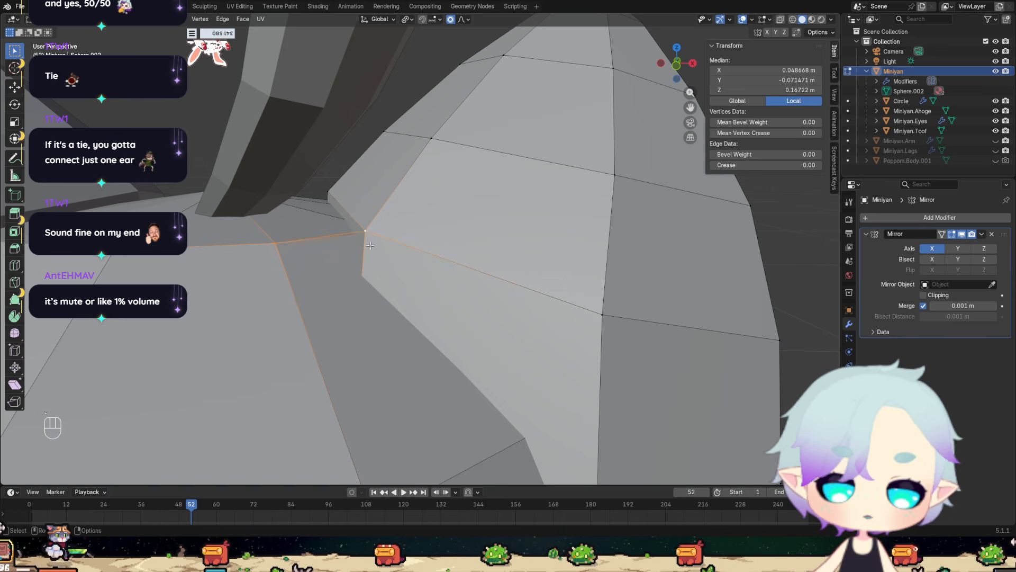
middle_click_drag(370, 245, 389, 261)
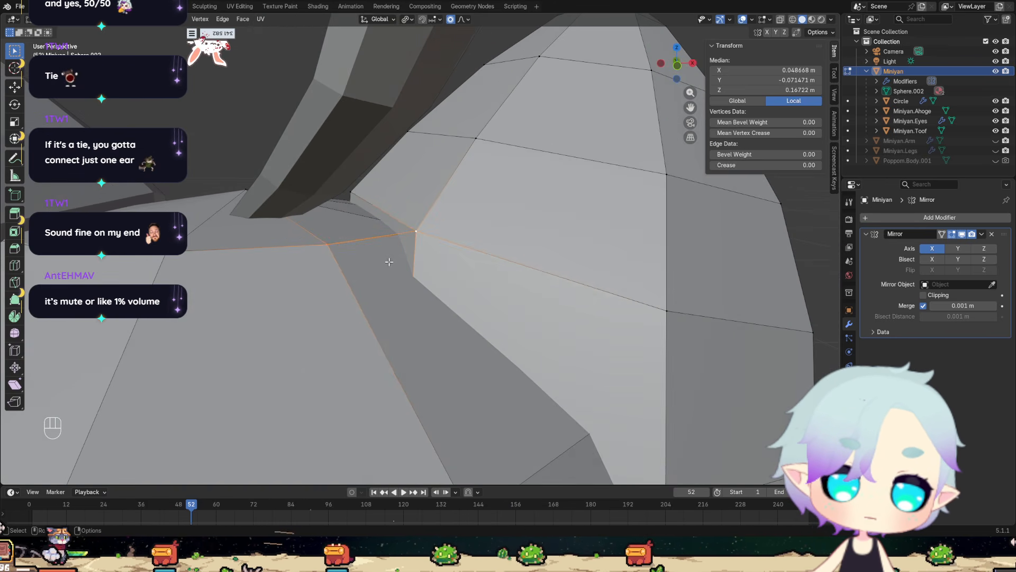
left_click(355, 193)
middle_click_drag(366, 208, 431, 325)
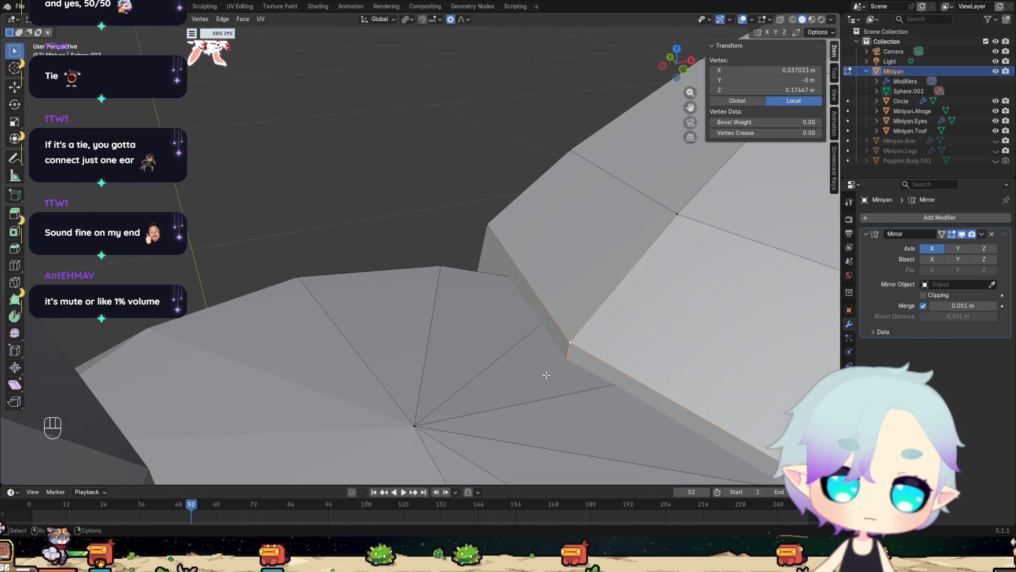
left_click(576, 389)
middle_click_drag(613, 398, 618, 399)
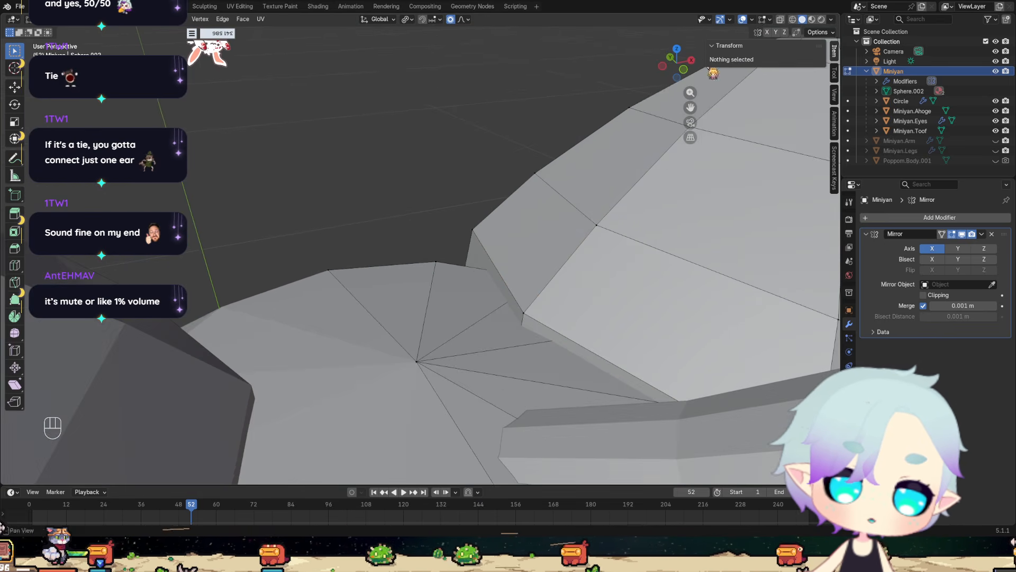
key("alt+z")
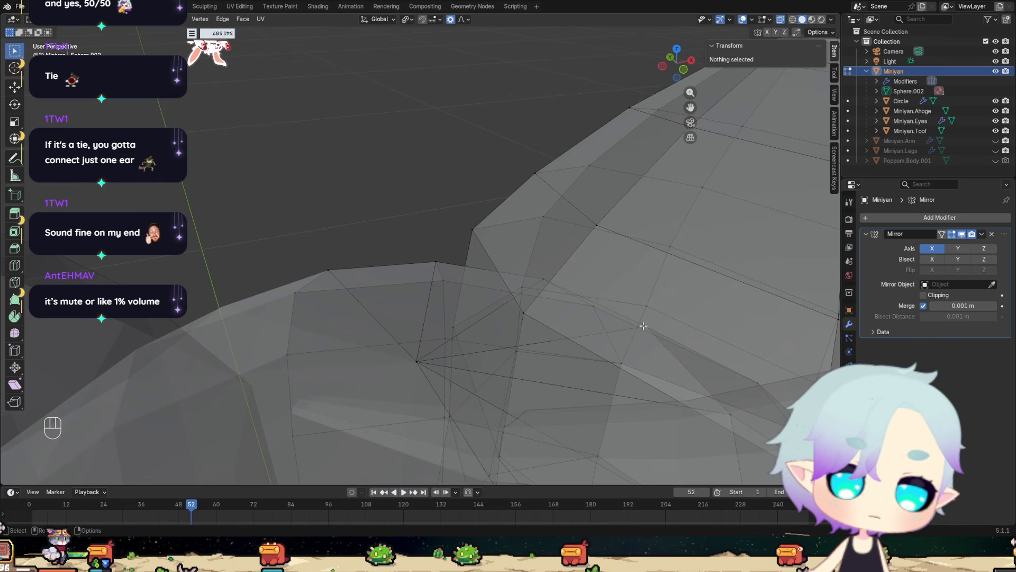
left_click(643, 323)
middle_click_drag(653, 346, 628, 212)
left_click(780, 19)
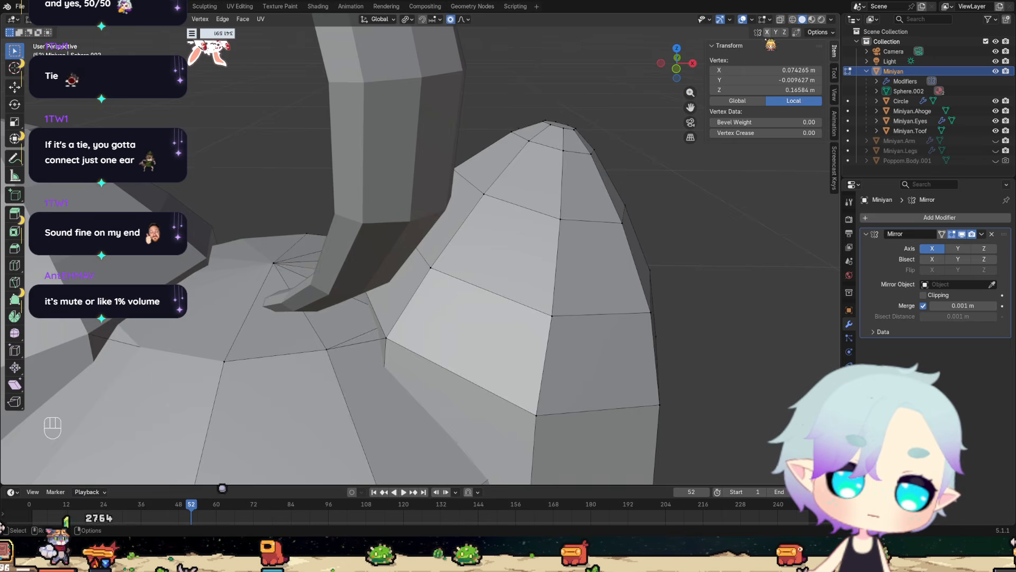
mouse_move(466, 371)
middle_mouse_down()
mouse_move(456, 339)
mouse_move(363, 325)
mouse_move(440, 331)
middle_mouse_up()
scroll(456, 339, "down", 3)
scroll(441, 332, "down", 4)
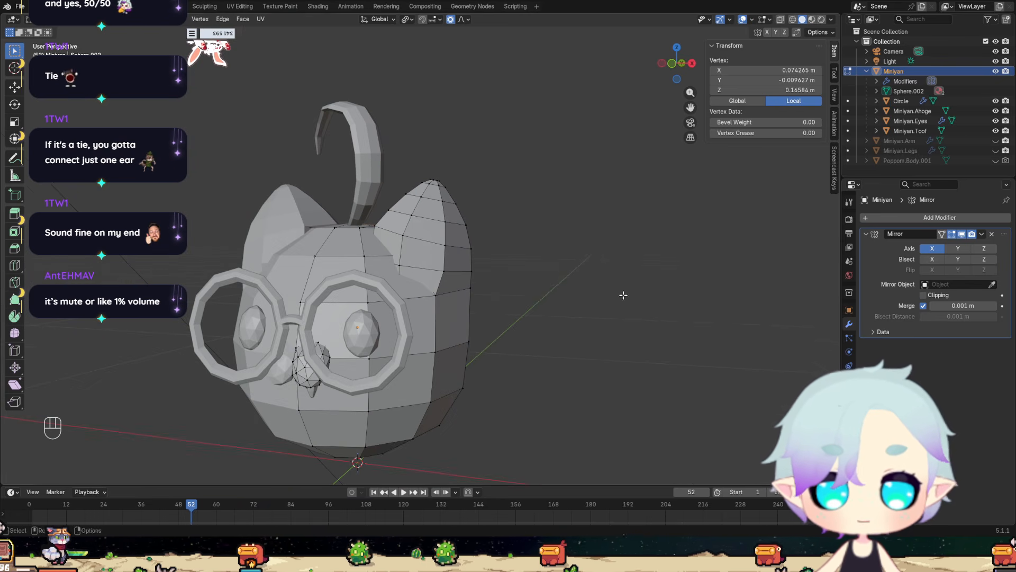
Show Poppom.Body.001 and examine how its ears join the head as a reference.
left_click(995, 161)
scroll(493, 279, "down", 3)
scroll(511, 233, "down", 5)
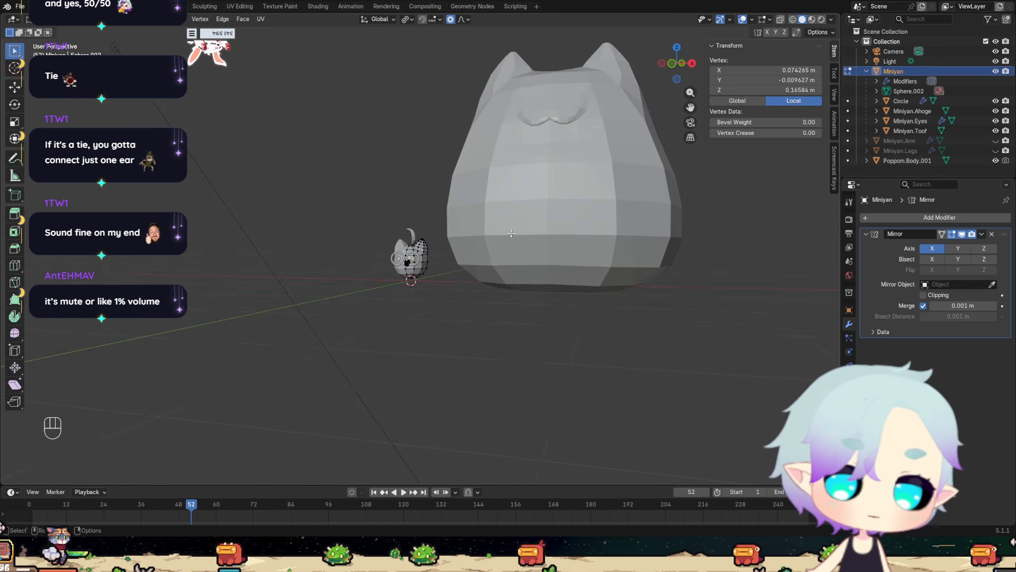
scroll(426, 365, "up", 6)
middle_click_drag(589, 172, 337, 286, "shift")
scroll(549, 272, "down", 3)
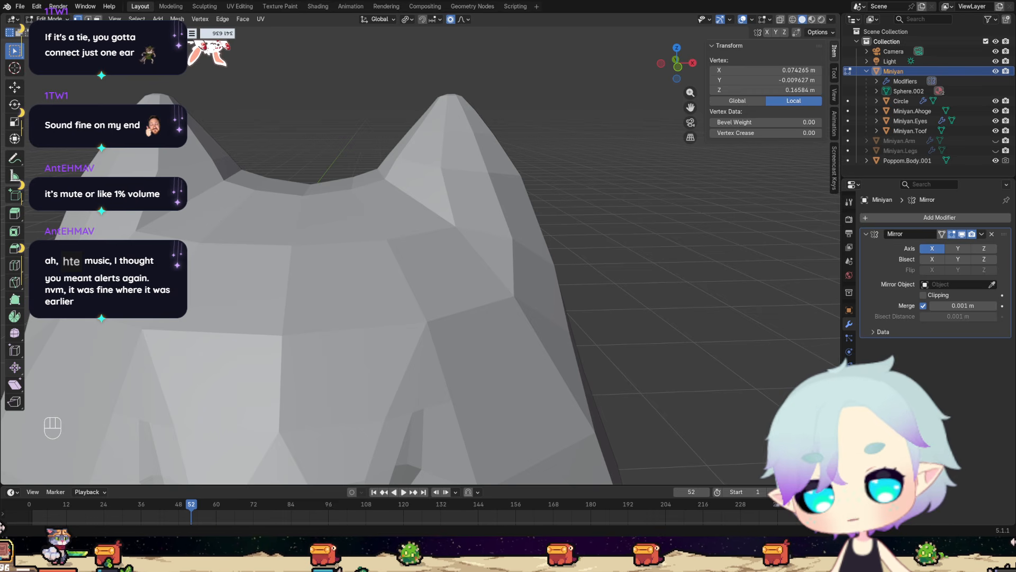
scroll(449, 323, "down", 6)
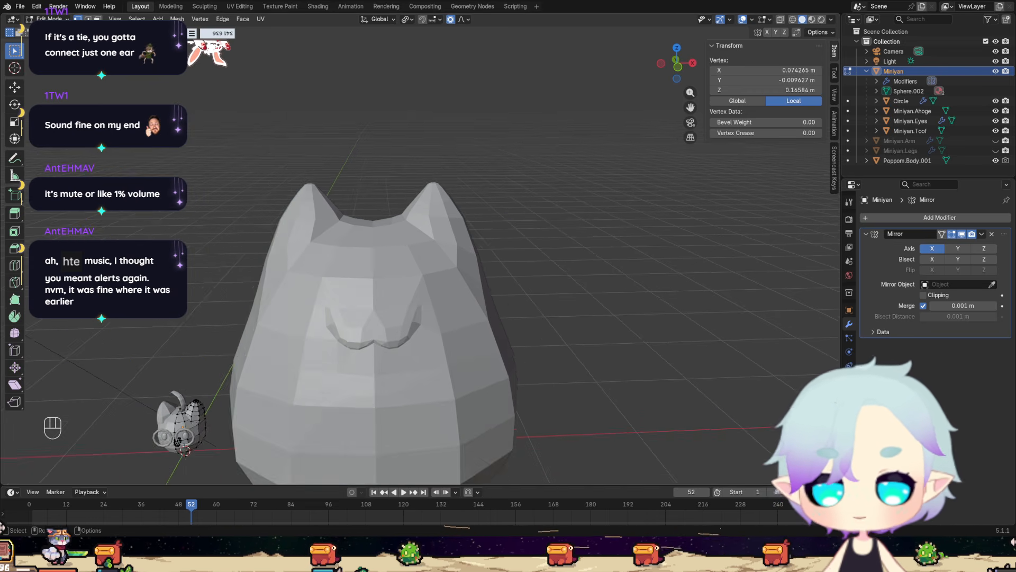
Inspect the ear bases of the large Poppom.Body.001 from near and far, including straight from the front.
scroll(450, 324, "up", 2)
middle_click_drag(449, 323, 449, 323)
scroll(448, 323, "up", 2)
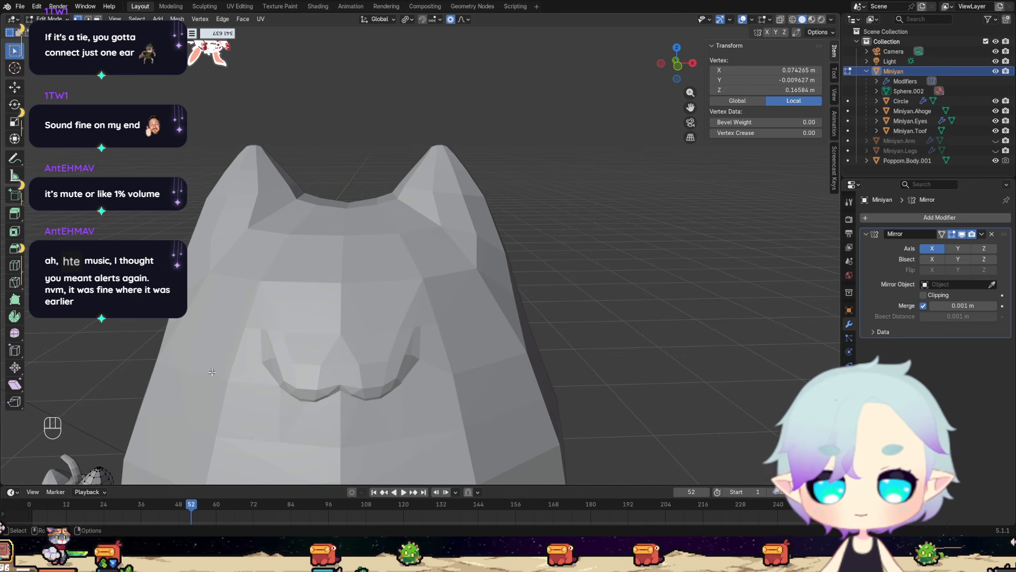
middle_click_drag(212, 373, 231, 304, "shift")
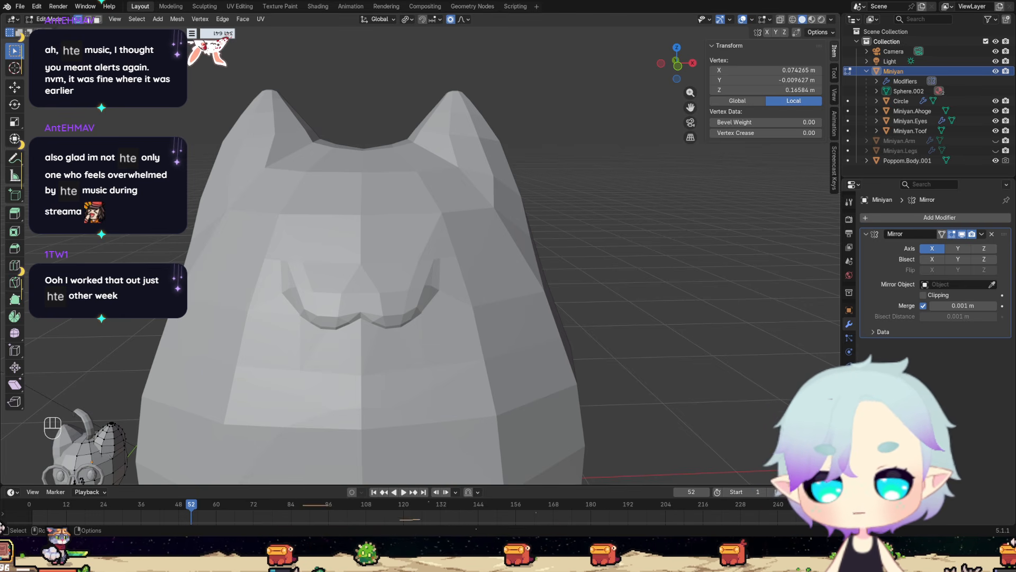
scroll(417, 238, "down", 5)
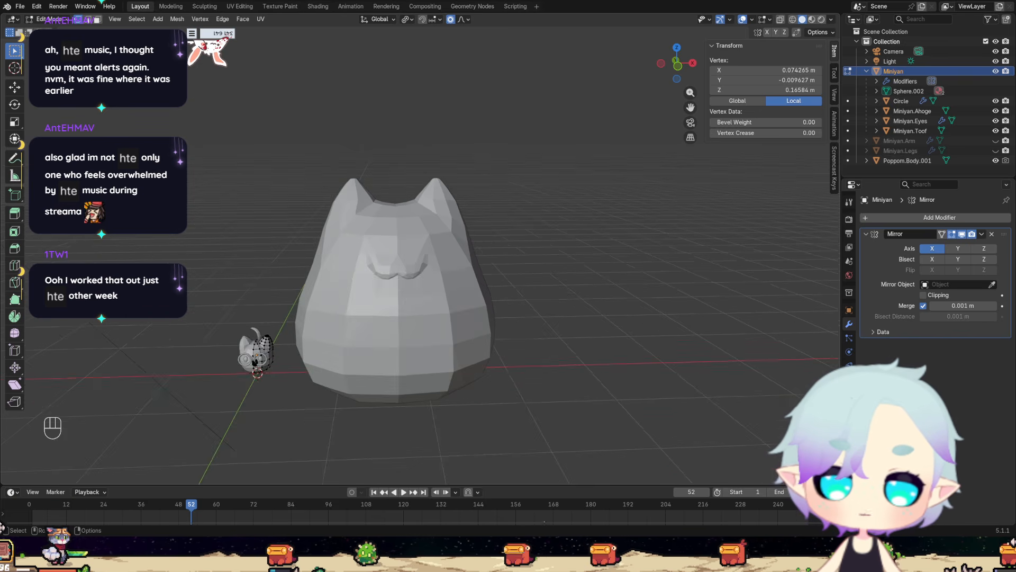
scroll(417, 239, "up", 6)
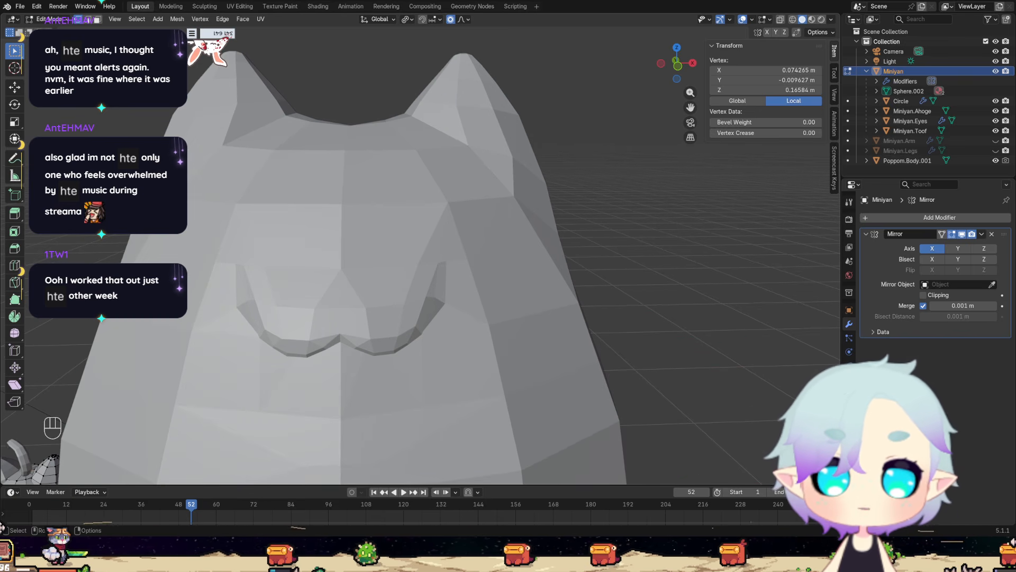
scroll(420, 254, "down", 5)
scroll(420, 254, "up", 2)
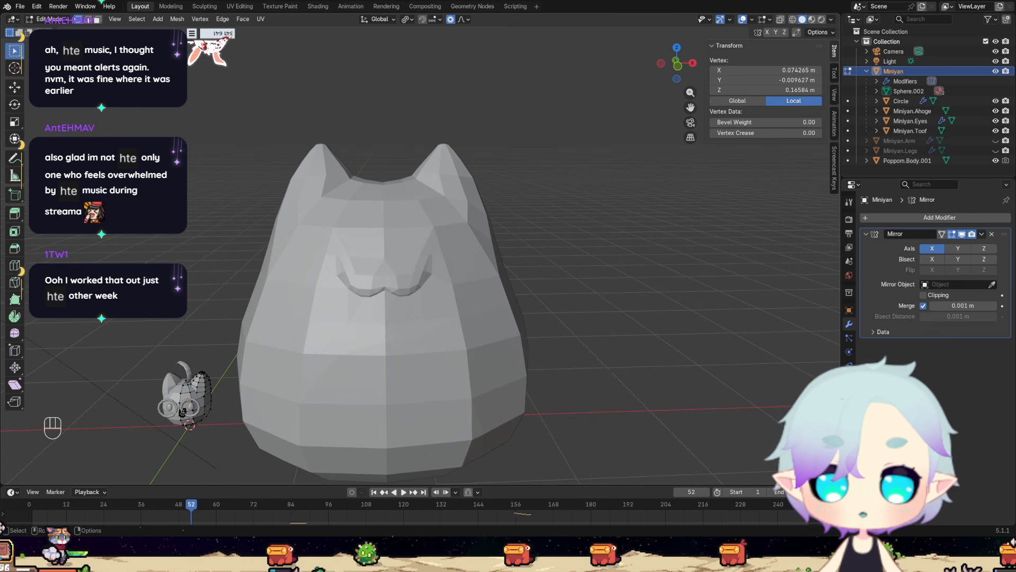
middle_click_drag(420, 254, 468, 268)
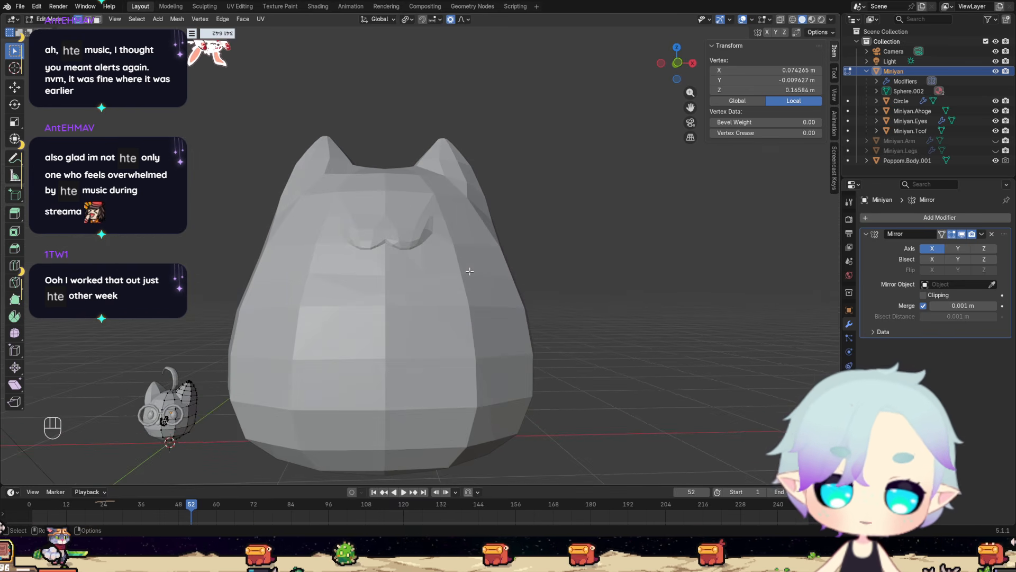
key("KP_1")
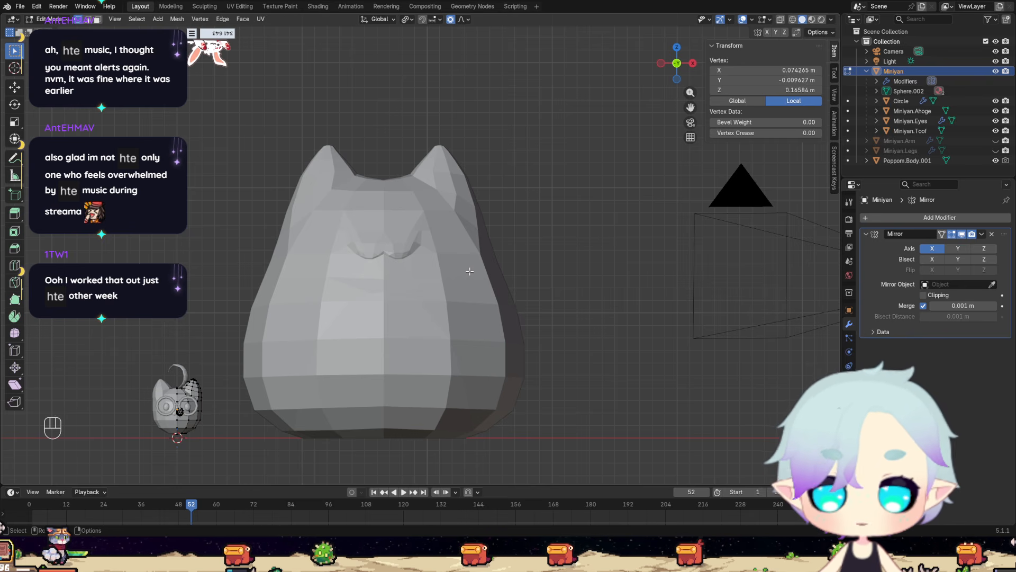
scroll(469, 271, "up", 2)
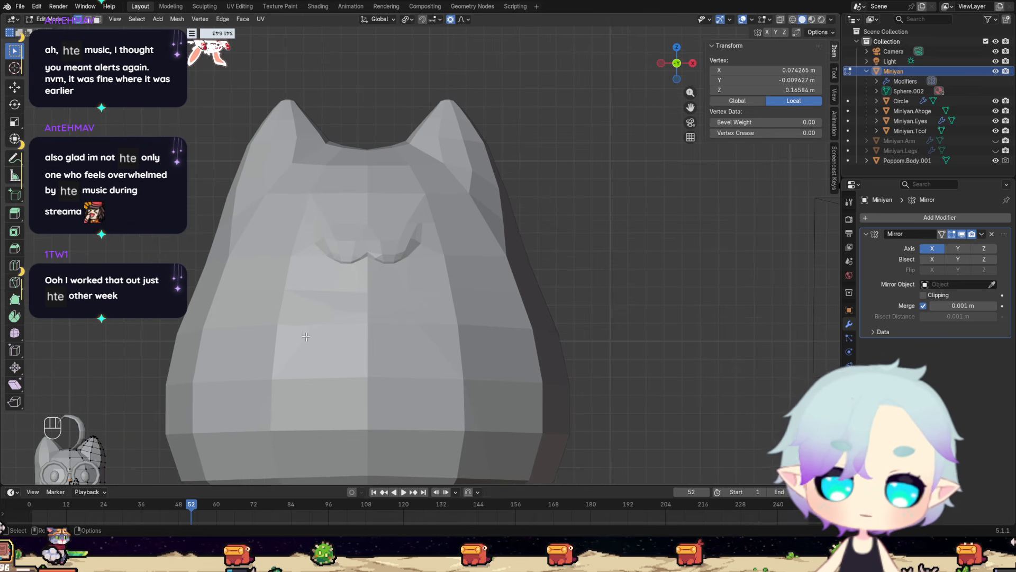
Return to the small Miniyan cat and inspect its head and ear joint from the front and from above.
middle_click_drag(302, 348, 543, 168, "shift")
scroll(543, 168, "up", 3)
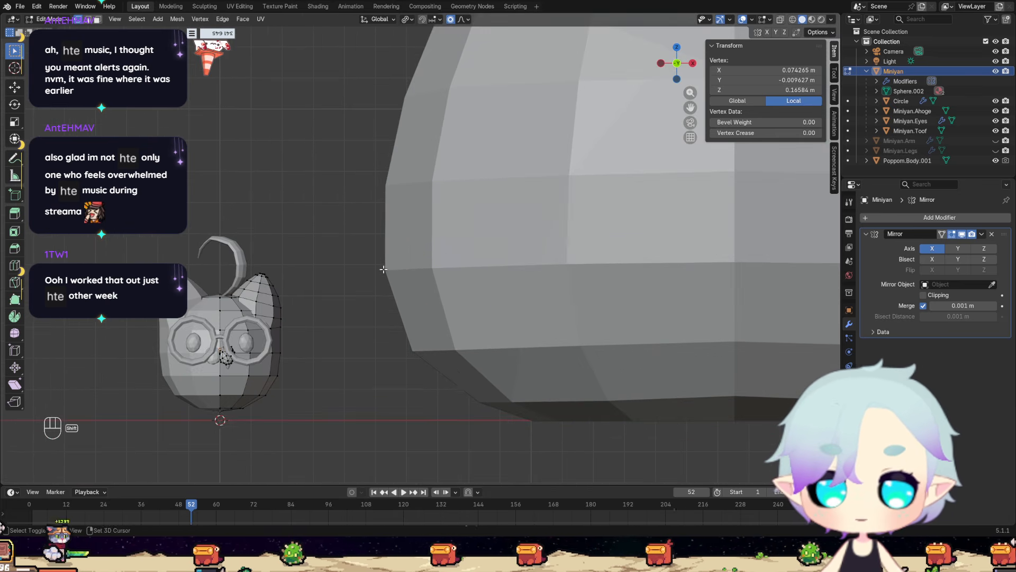
middle_click_drag(321, 320, 469, 271, "shift")
scroll(469, 271, "up", 2)
scroll(432, 316, "up", 1)
scroll(429, 318, "down", 2)
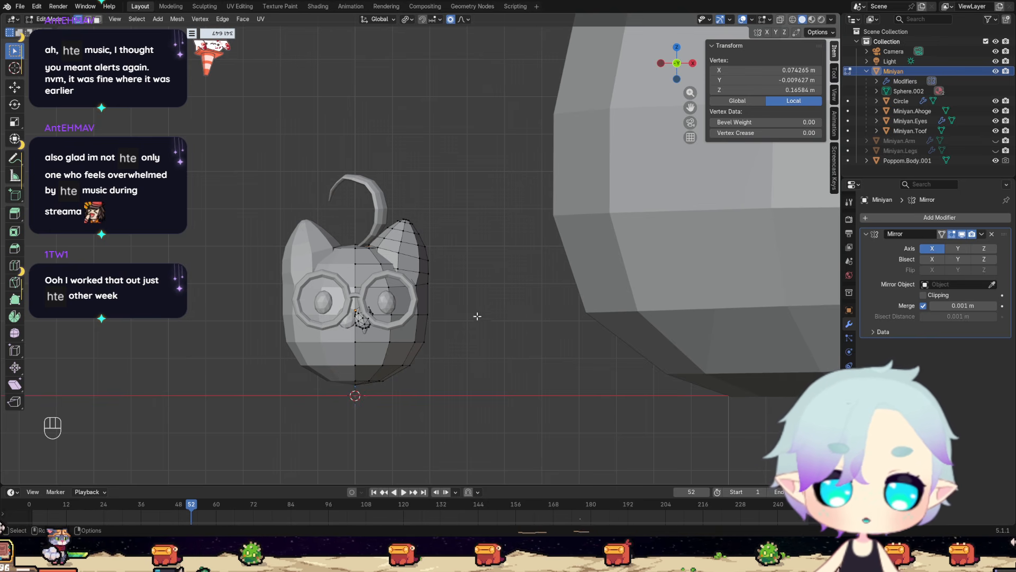
middle_click_drag(477, 316, 481, 374)
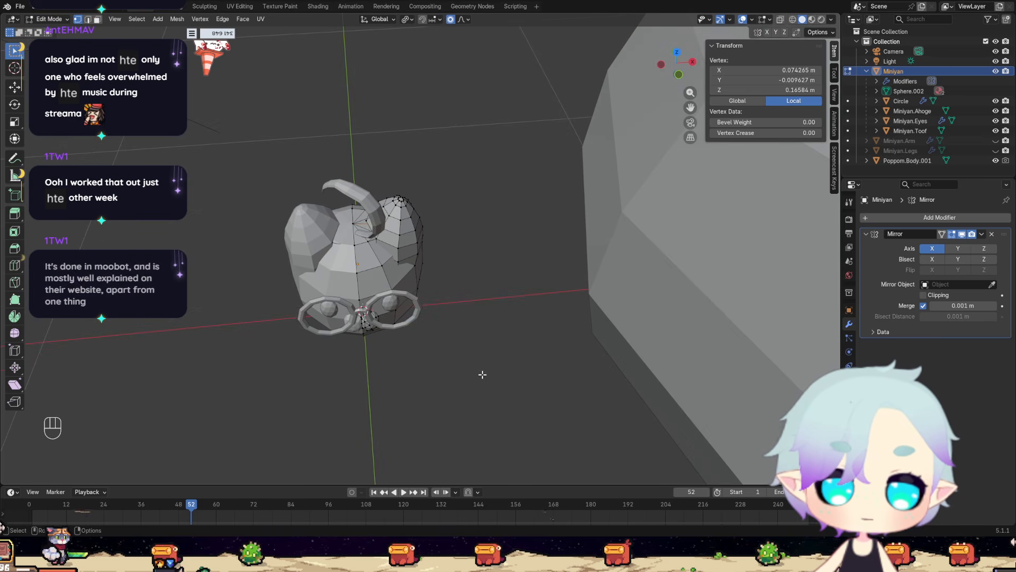
scroll(482, 374, "up", 3)
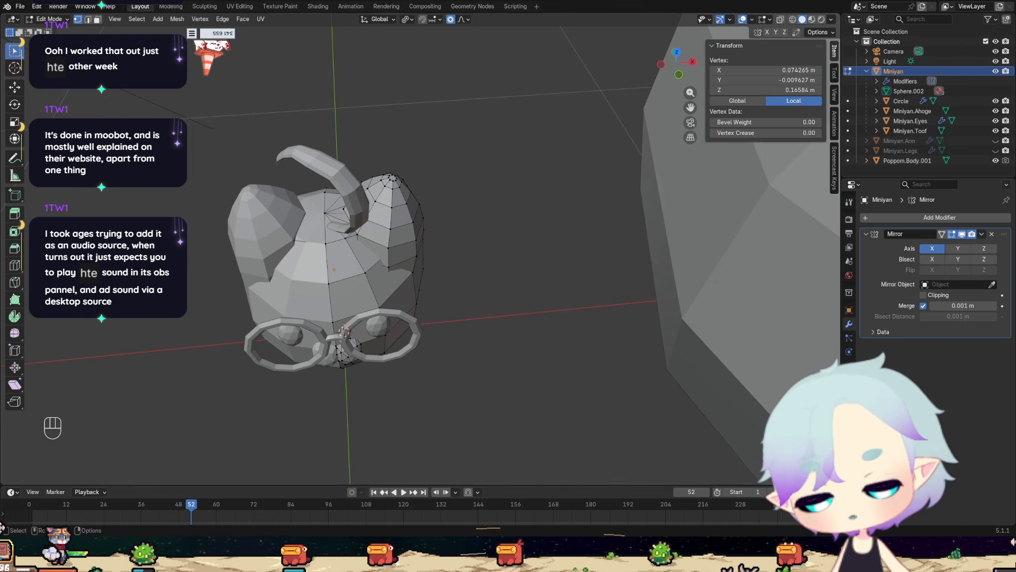
scroll(420, 249, "up", 2)
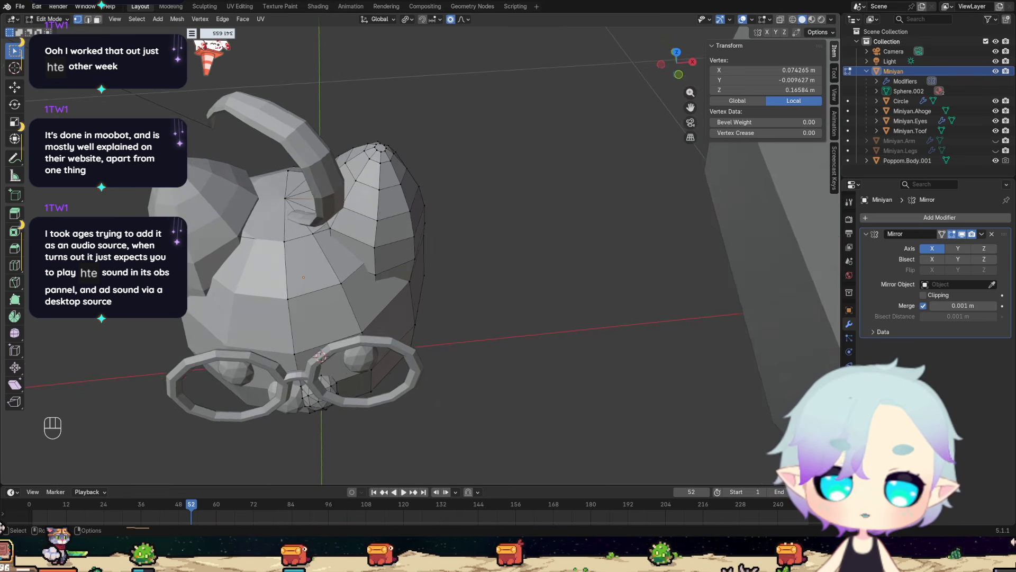
middle_click_drag(196, 481, 203, 457)
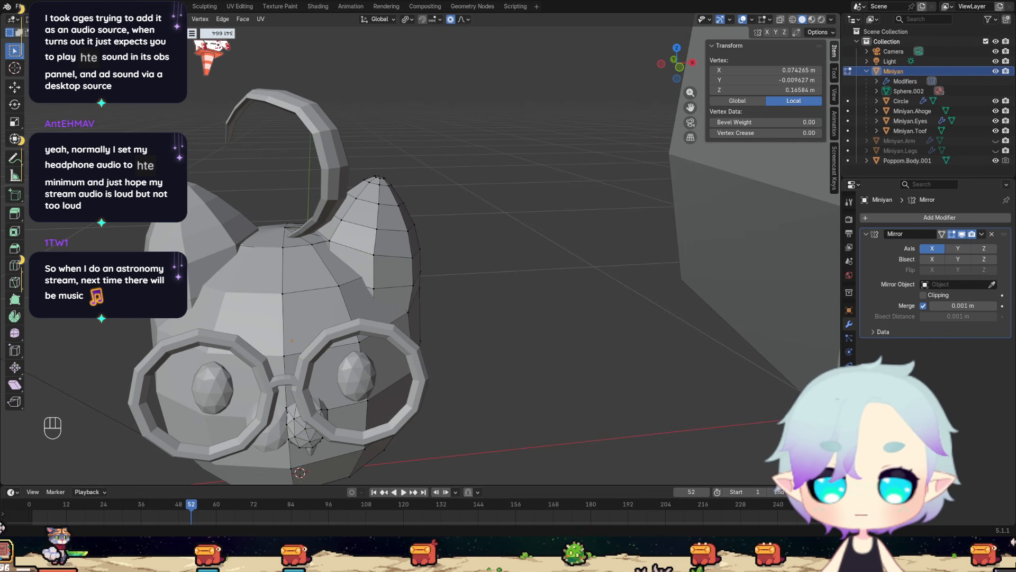
scroll(413, 249, "down", 3)
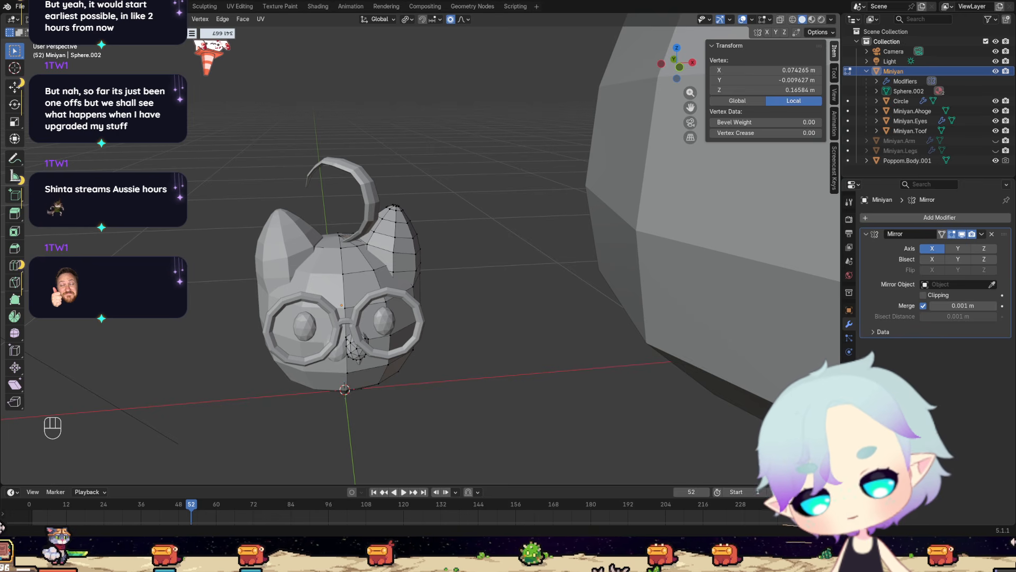
scroll(464, 362, "up", 4)
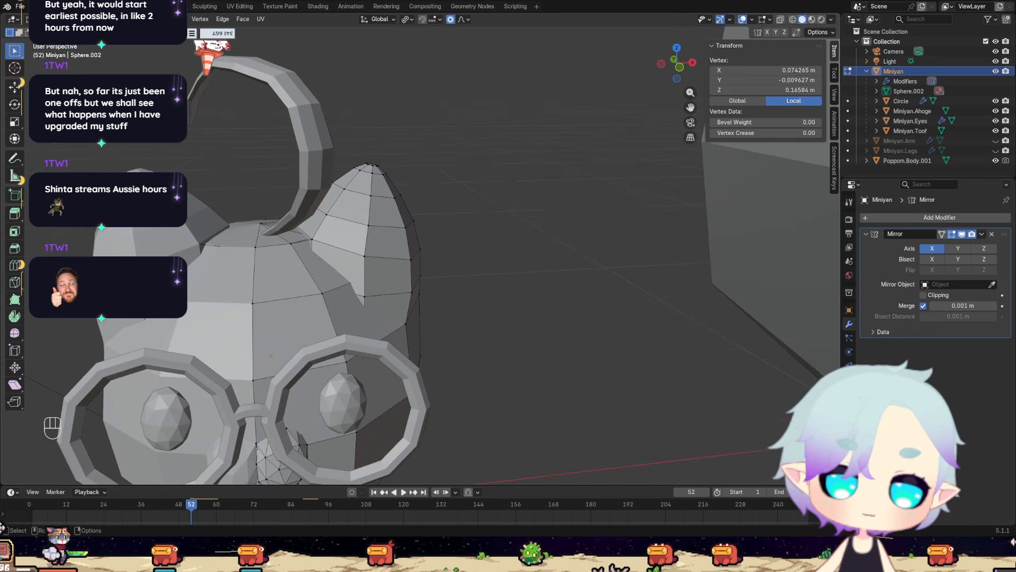
Subdivide the body edge that runs under the front of the ear, with see-through display enabled.
mouse_move(464, 362)
middle_mouse_down()
mouse_move(421, 337)
mouse_move(382, 347)
mouse_move(426, 370)
mouse_move(466, 344)
mouse_move(474, 354)
mouse_move(449, 357)
middle_mouse_up()
scroll(407, 365, "up", 5)
scroll(408, 365, "down", 5)
scroll(426, 371, "up", 3)
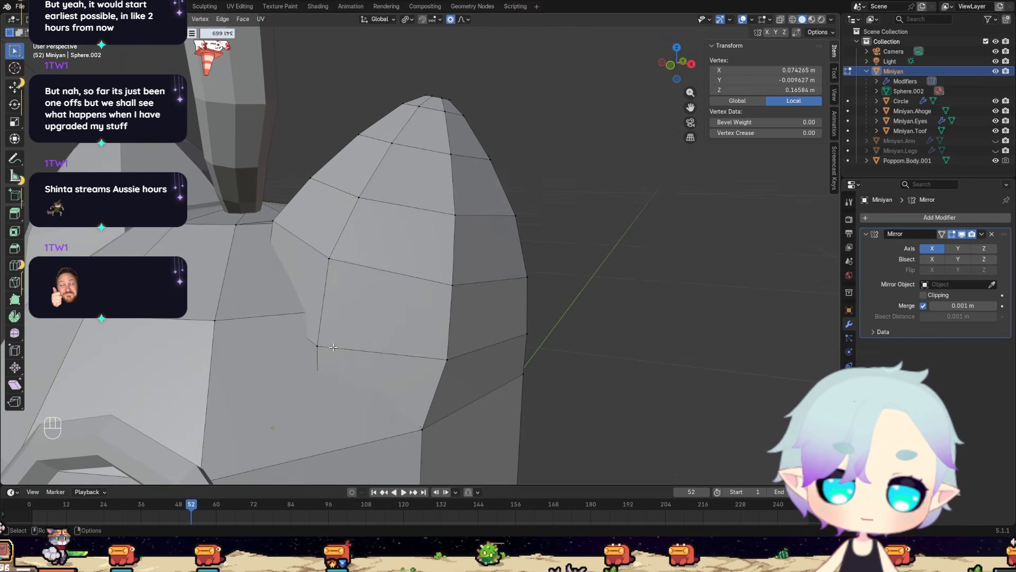
left_click(214, 321)
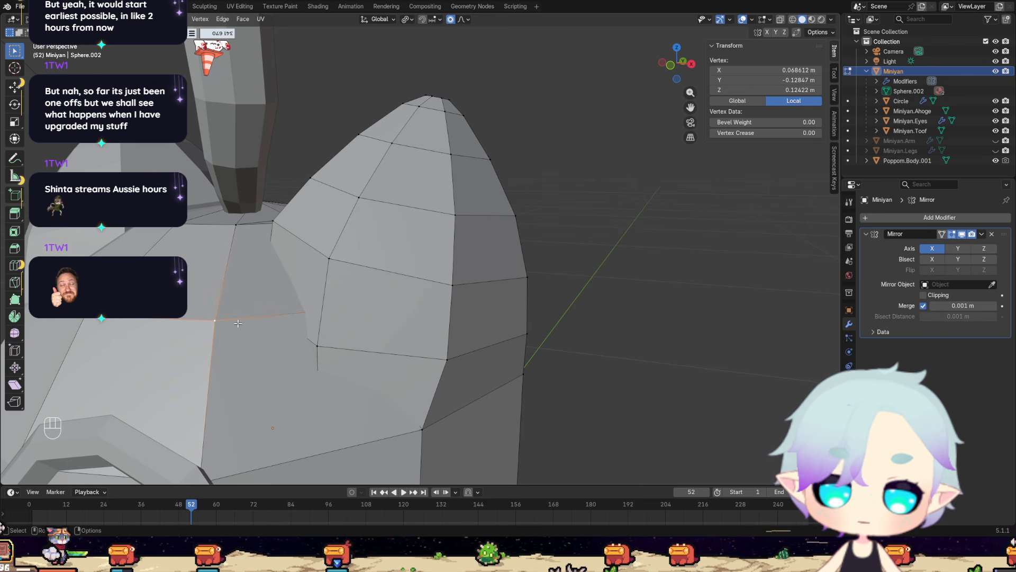
left_click(780, 19)
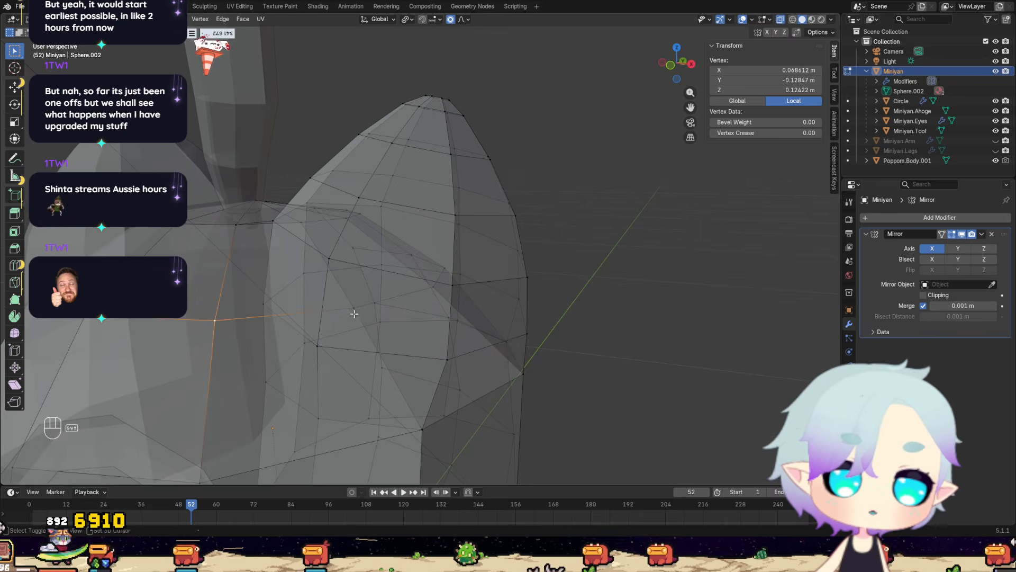
left_click(350, 307, "shift")
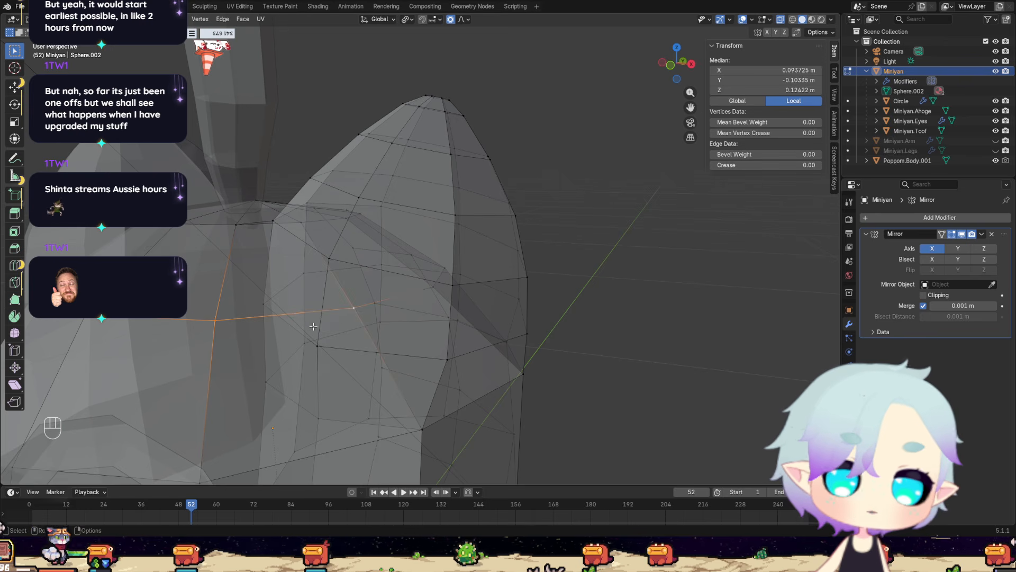
right_click(280, 314)
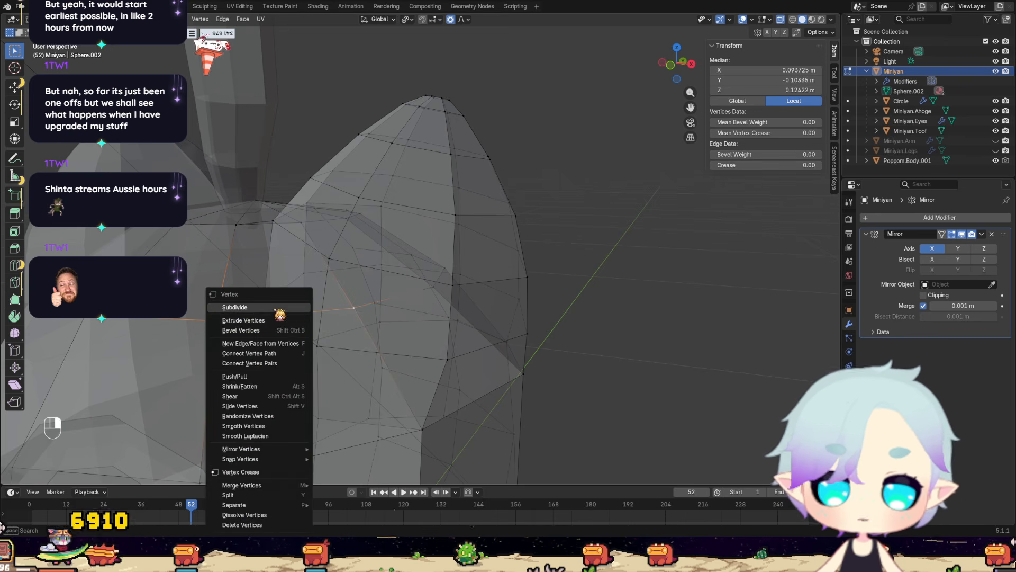
left_click(275, 309)
Merge the lower front ear base vertex into the new midpoint of the subdivided body edge, using At Last.
left_click(318, 349)
mouse_move(318, 349)
middle_mouse_down()
mouse_move(349, 349)
mouse_move(332, 342)
middle_mouse_up()
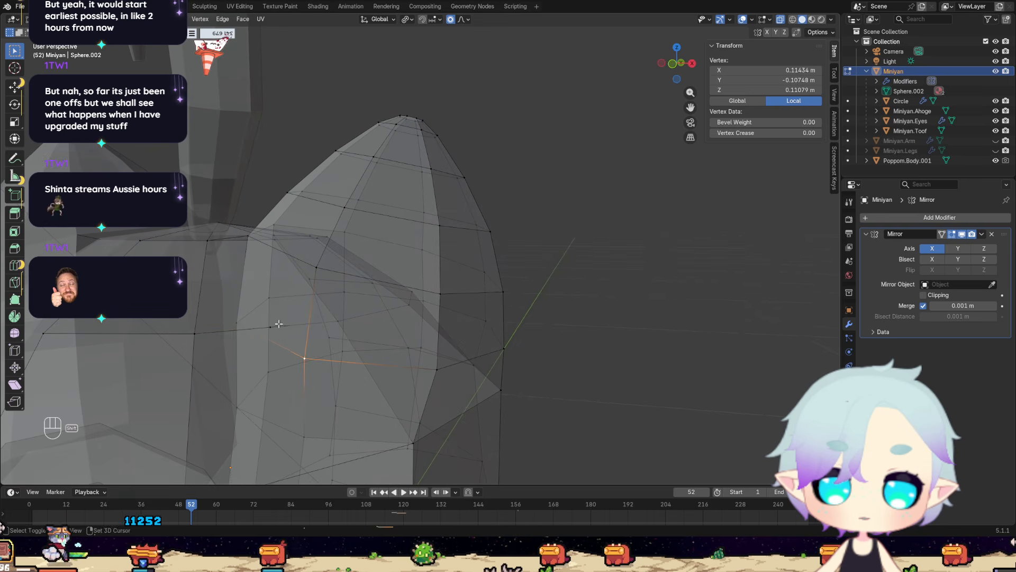
left_click(271, 326, "shift")
key("m")
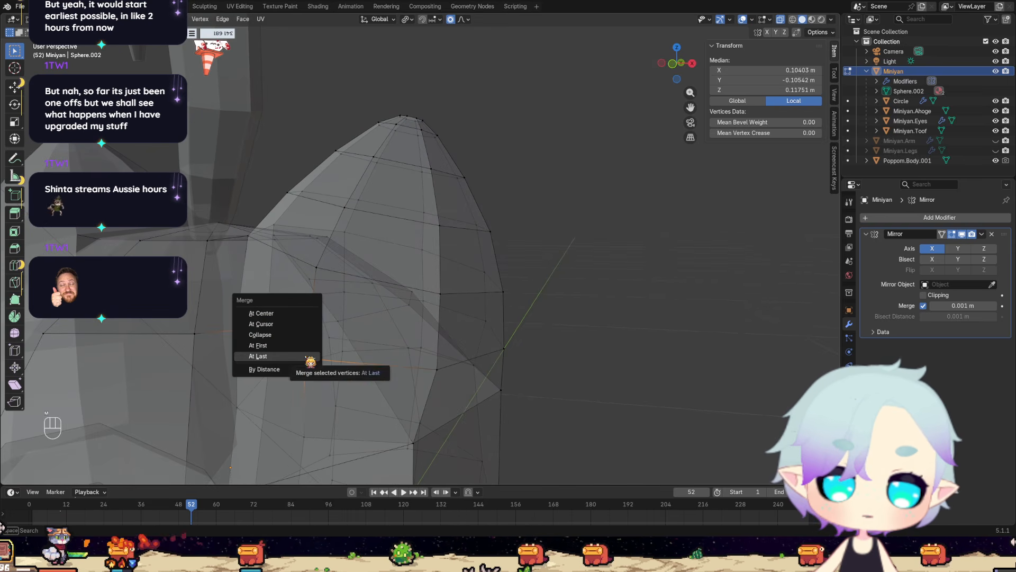
left_click(309, 358)
Merge the body vertex hidden inside the ear into the joined front vertex At Last, and return to solid display.
middle_click_drag(309, 357, 313, 317)
left_click(372, 301)
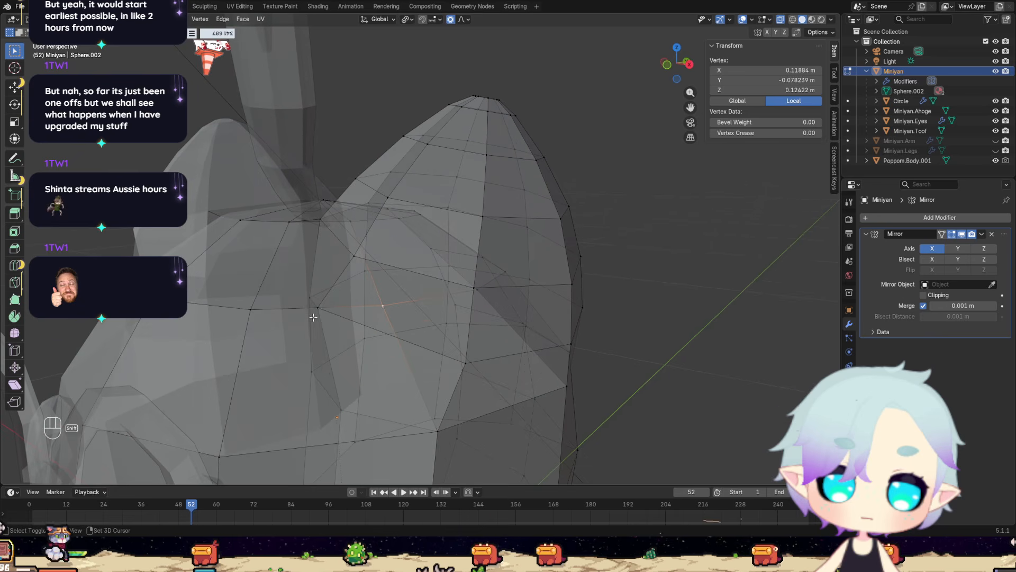
left_click(318, 308, "shift")
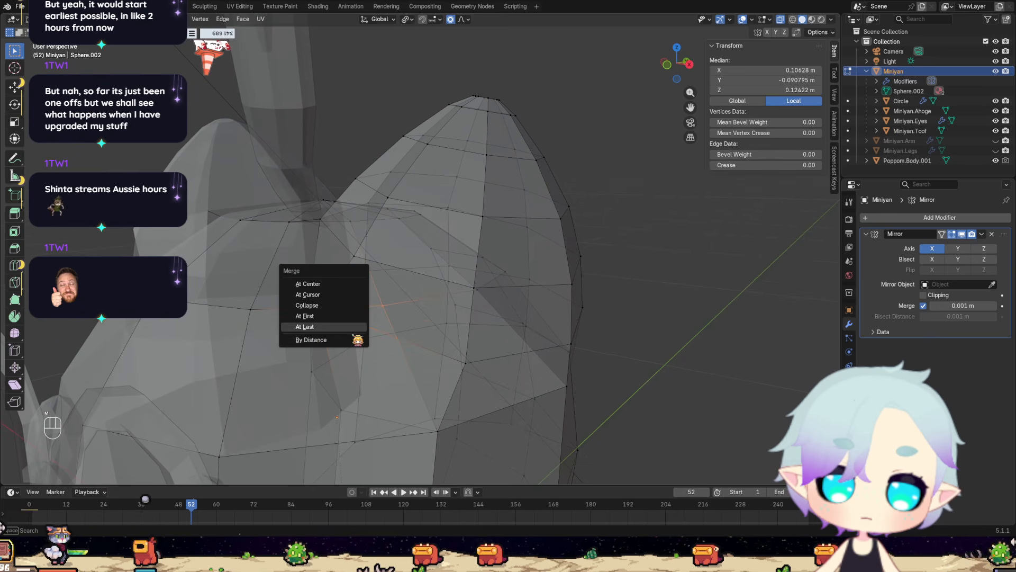
left_click(305, 327)
mouse_move(305, 326)
middle_mouse_down()
mouse_move(334, 359)
mouse_move(463, 391)
mouse_move(503, 269)
mouse_move(408, 260)
mouse_move(506, 291)
middle_mouse_up()
key("alt+z")
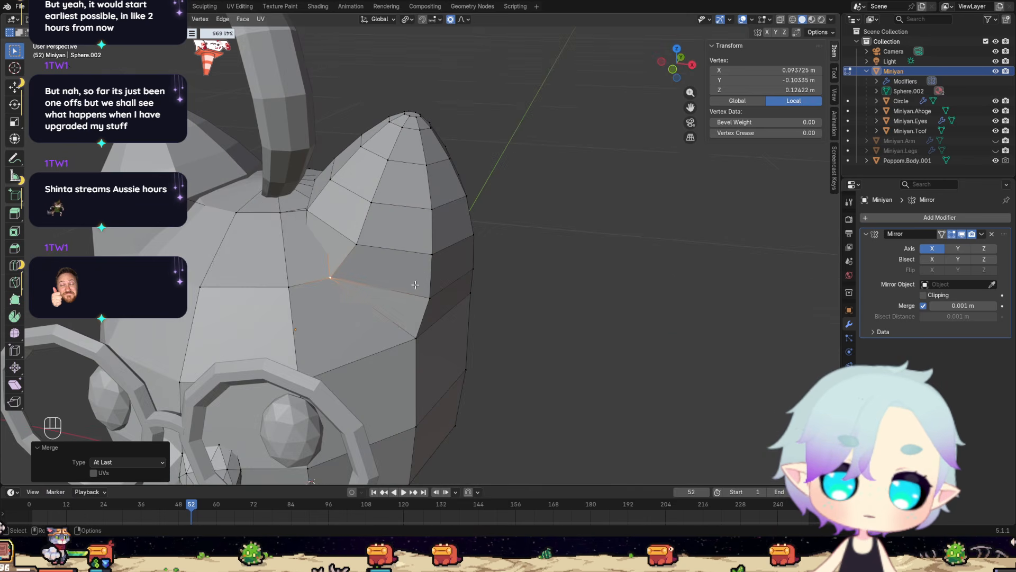
Subdivide the upper body edge between the top of the head and the inside of the ear, in see-through display.
scroll(275, 247, "up", 4)
middle_click_drag(276, 247, 341, 324)
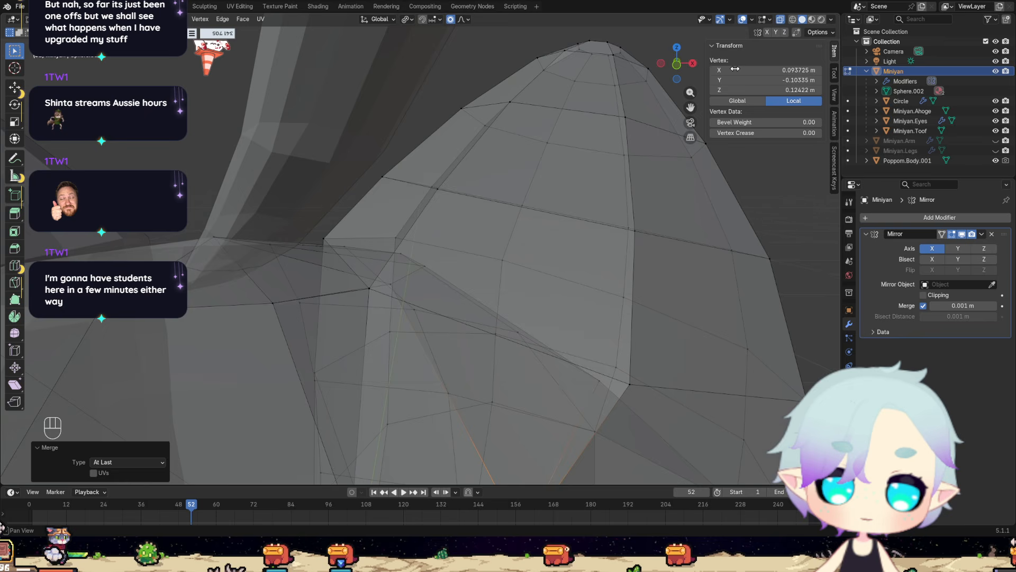
key("alt+z")
mouse_move(366, 272)
middle_mouse_down()
mouse_move(430, 280)
mouse_move(425, 261)
mouse_move(415, 279)
middle_mouse_up()
left_click(425, 259)
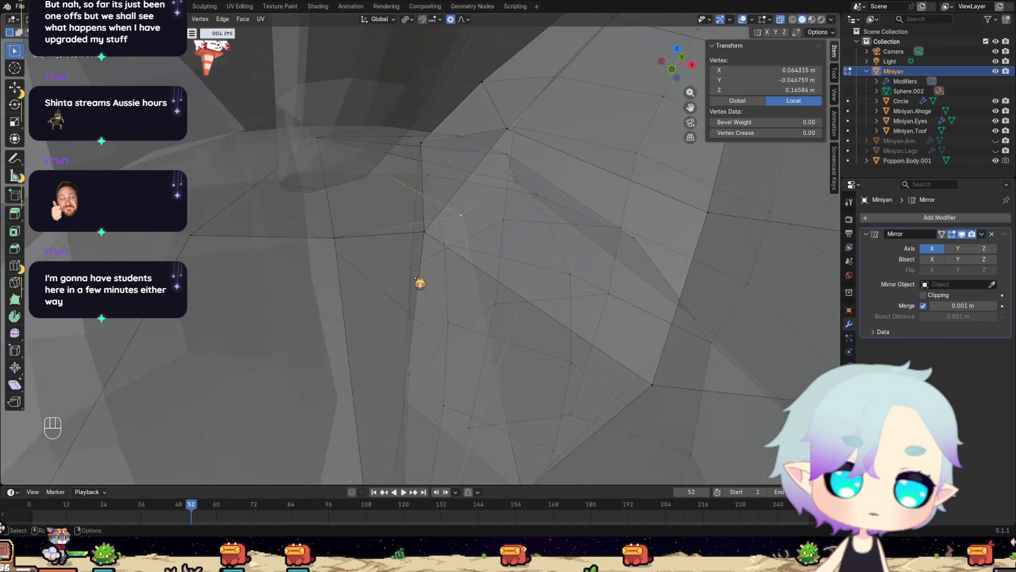
left_click(346, 244, "shift")
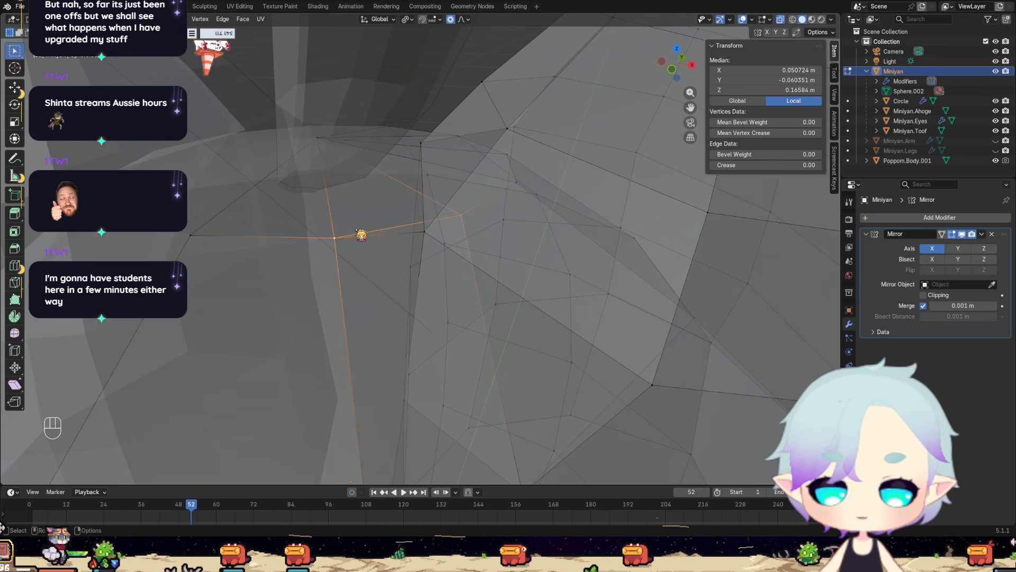
right_click(363, 234)
left_click(361, 228)
Slide the new midpoint vertex along the upper body edge, closer to the ear's inner base vertex.
left_click(411, 228)
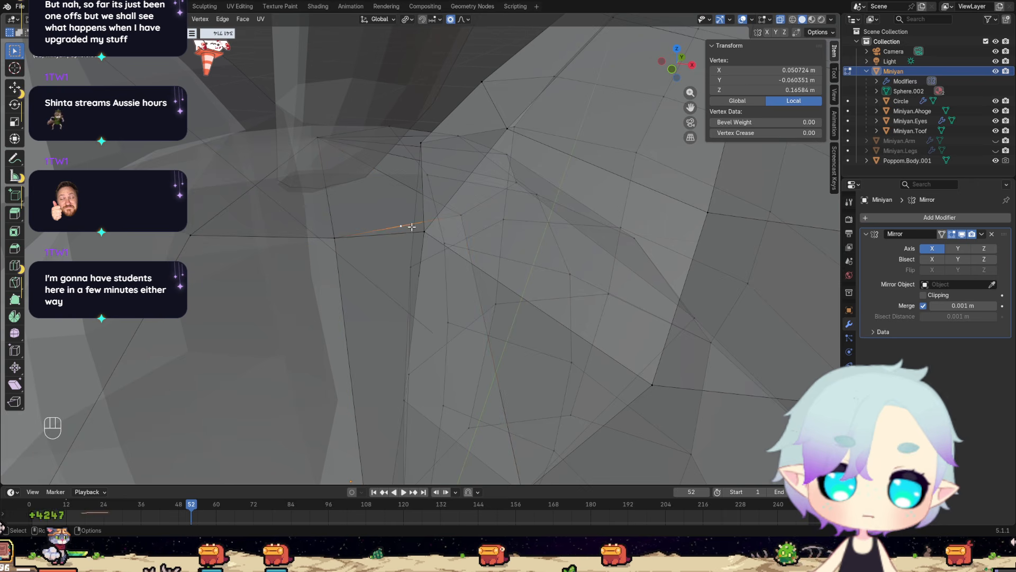
key("g")
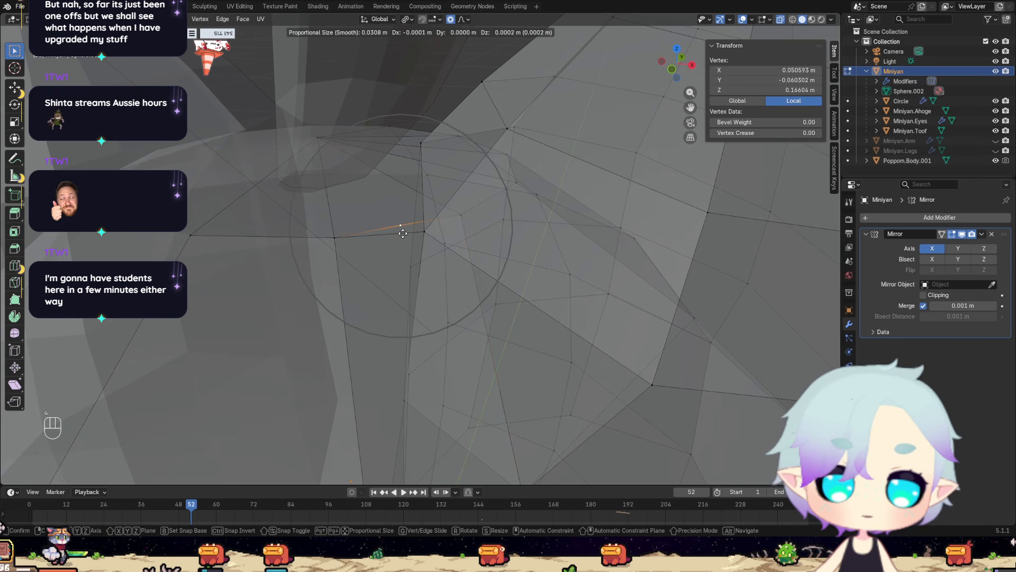
key("g")
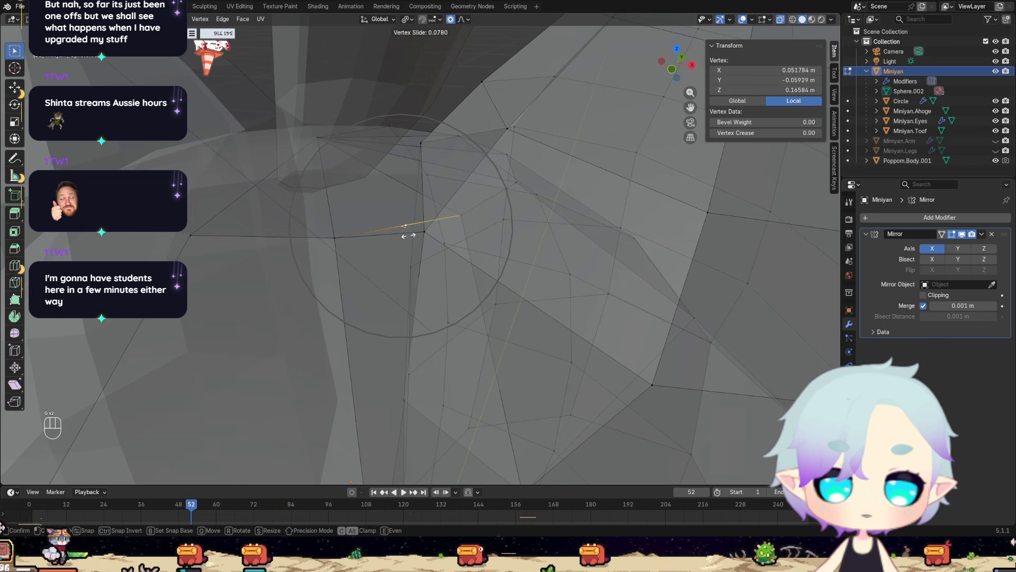
left_click(421, 231)
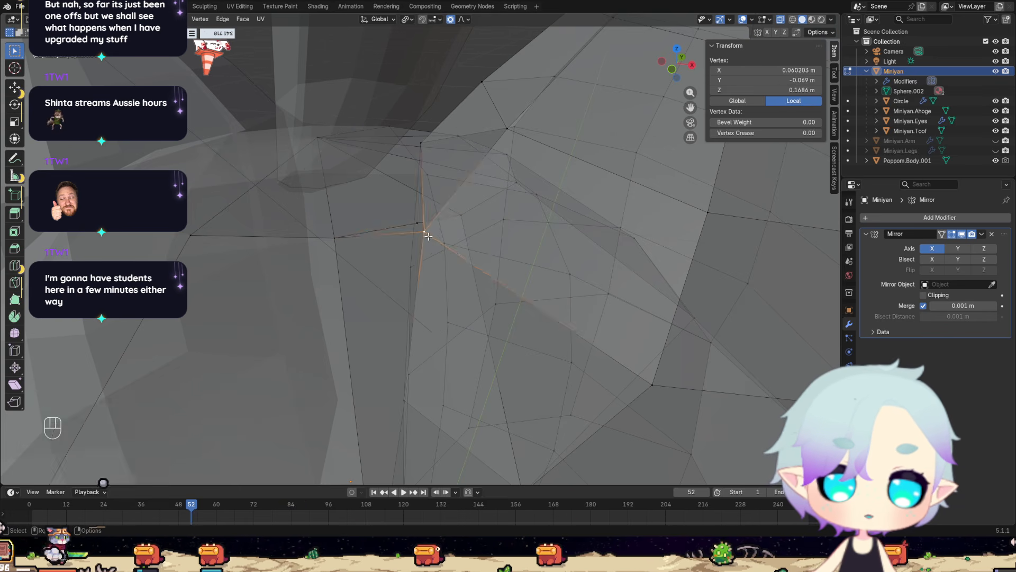
Merge the ear's inner front base vertex into the slid body vertex, using At Last.
middle_click_drag(424, 233, 449, 242)
left_click(348, 206, "shift")
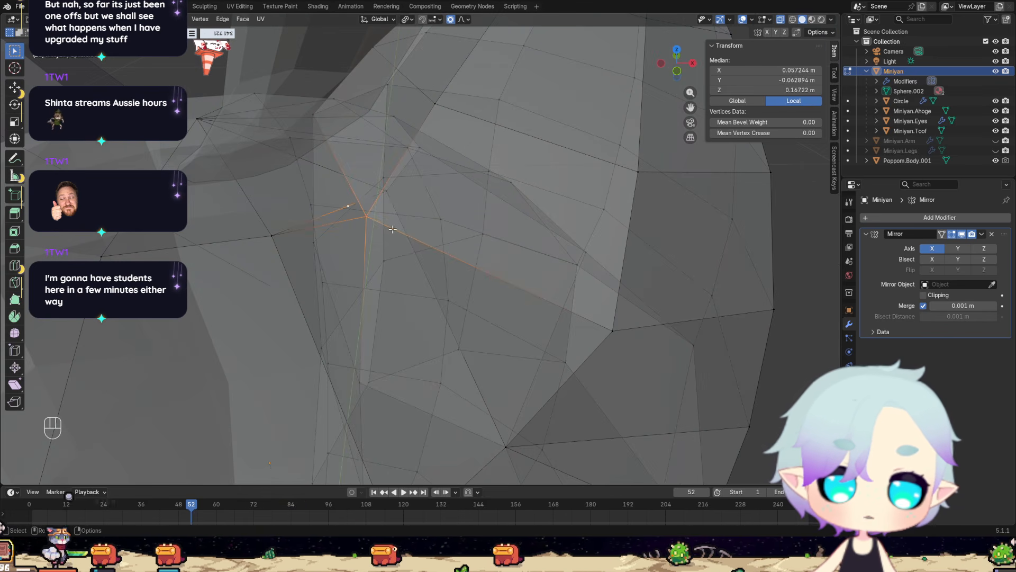
key("m")
left_click(392, 233)
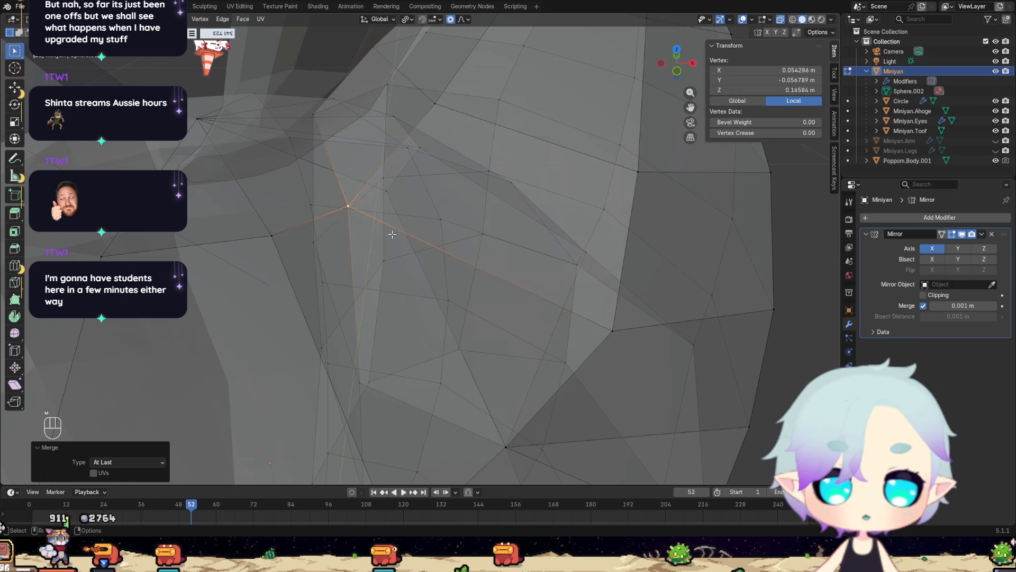
Merge the neighbouring vertex beside the ear's inner front base into the joined body vertex, using At Last, and return to solid display.
left_click(387, 190)
left_click(348, 206, "shift")
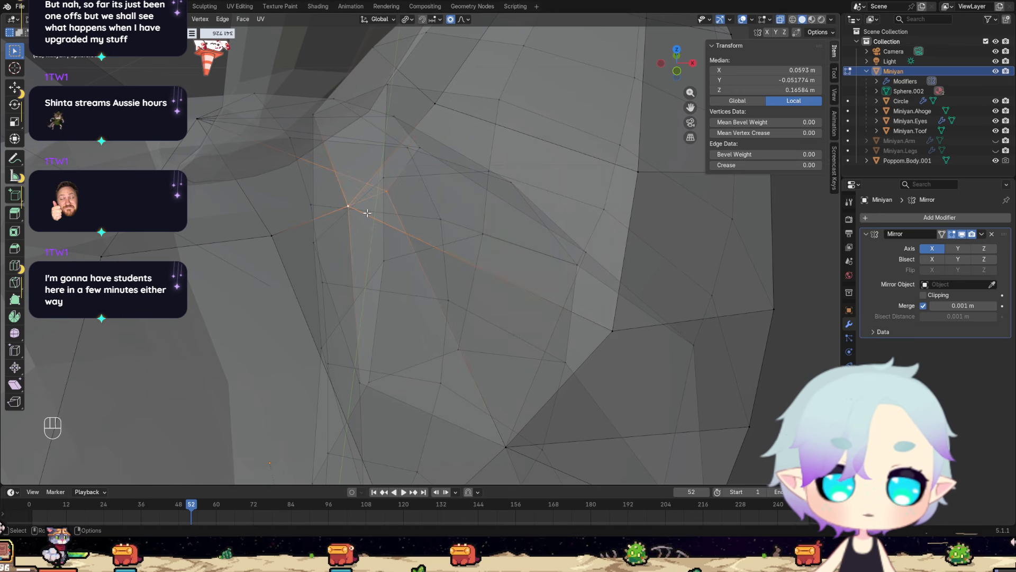
key("m")
left_click(367, 211)
mouse_move(415, 261)
middle_mouse_down()
mouse_move(447, 302)
mouse_move(476, 284)
mouse_move(515, 285)
mouse_move(443, 290)
mouse_move(499, 345)
mouse_move(428, 352)
middle_mouse_up()
key("alt+z")
scroll(498, 349, "up", 5)
middle_click_drag(383, 217, 465, 313)
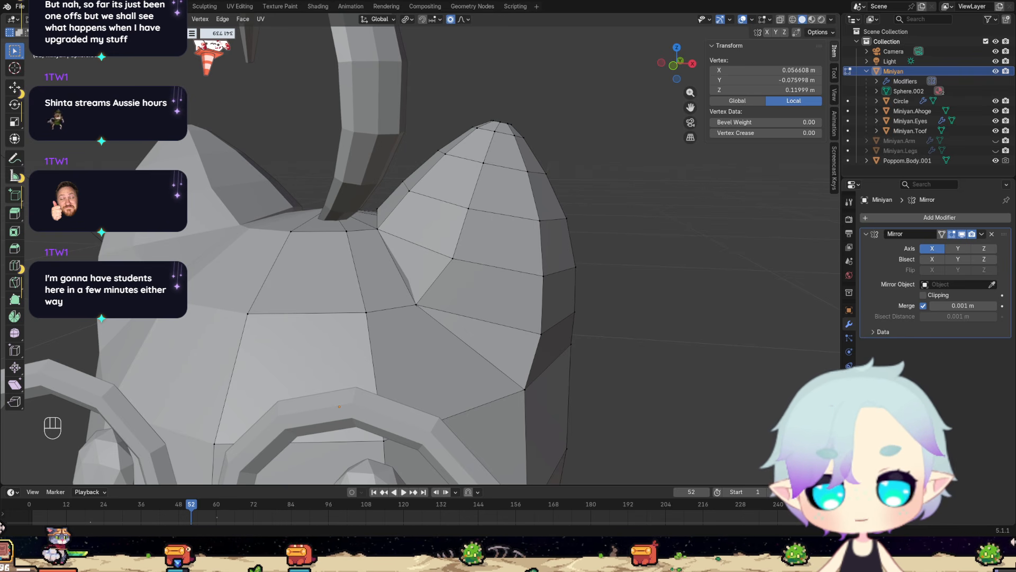
Connect the upper body vertex at the back of the head to the ear's inner back base vertex with an edge, and subdivide it.
middle_click_drag(491, 252, 296, 355)
middle_click_drag(378, 345, 438, 175)
scroll(359, 263, "up", 3)
scroll(469, 249, "up", 4)
scroll(470, 250, "down", 1)
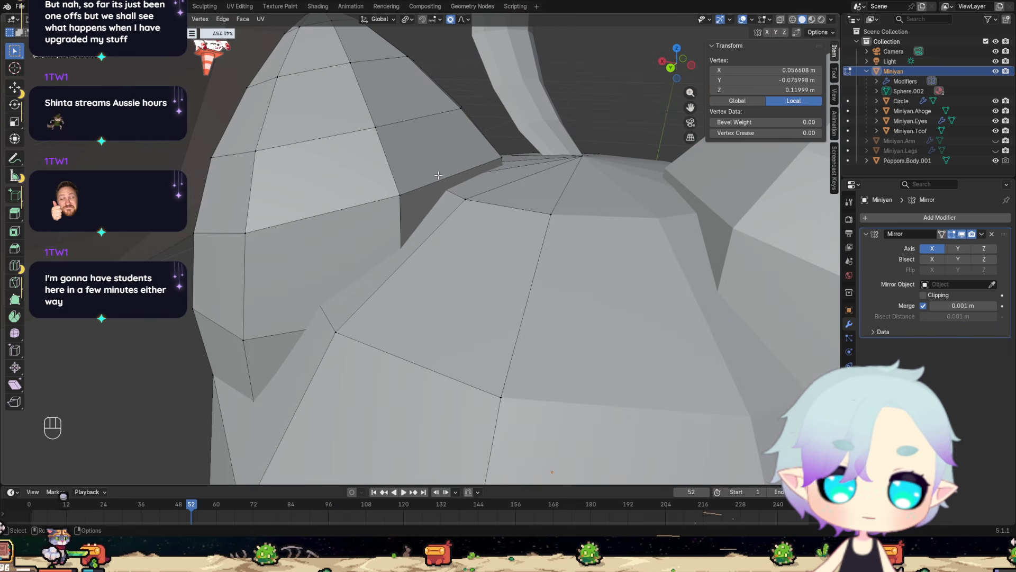
left_click(465, 199)
left_click(402, 196, "shift")
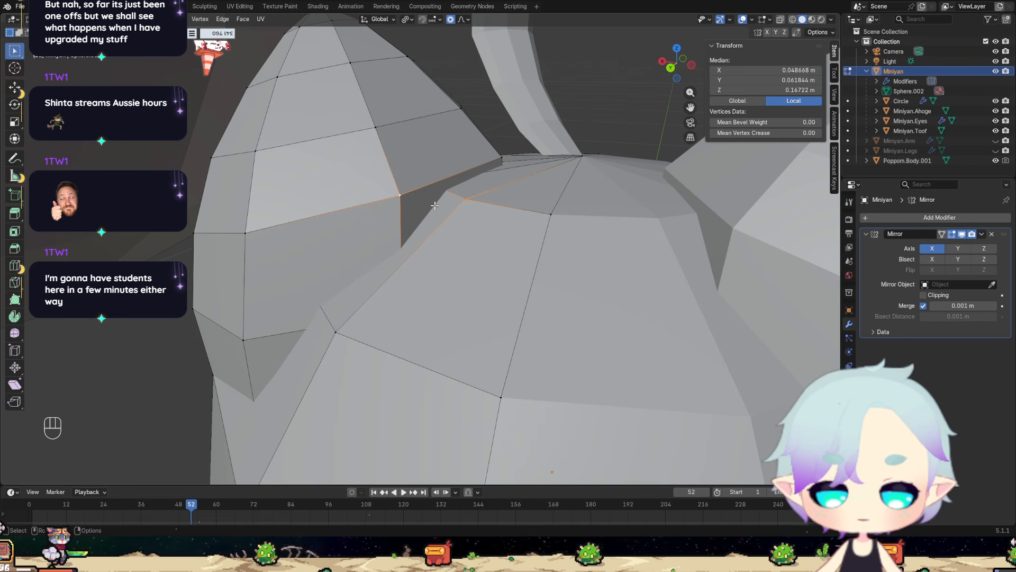
key("f")
right_click(434, 201)
left_click(426, 202)
Slide the new edge's midpoint vertex slightly closer to the ear's inner back base vertex.
left_click(436, 201)
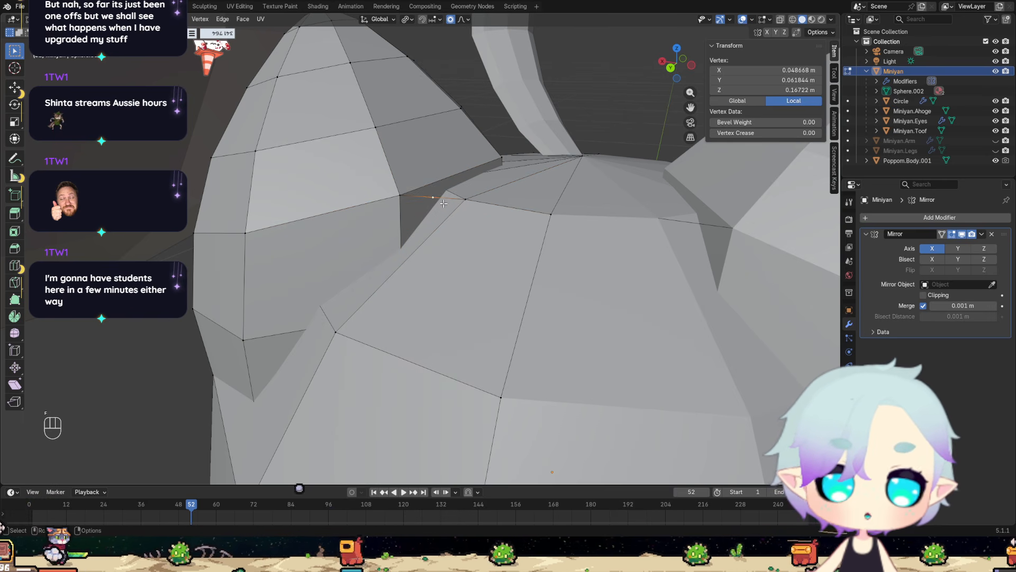
key("g")
key("g")
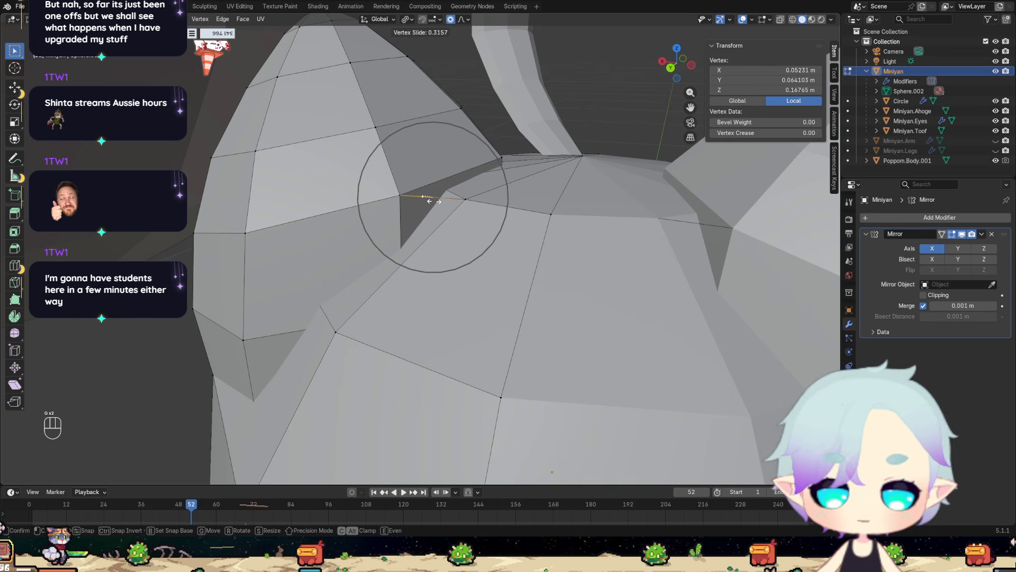
left_click(426, 200)
Merge the ear's inner back base vertex and the adjacent upper body vertex into the slid midpoint vertex, using At Last.
left_click(402, 198)
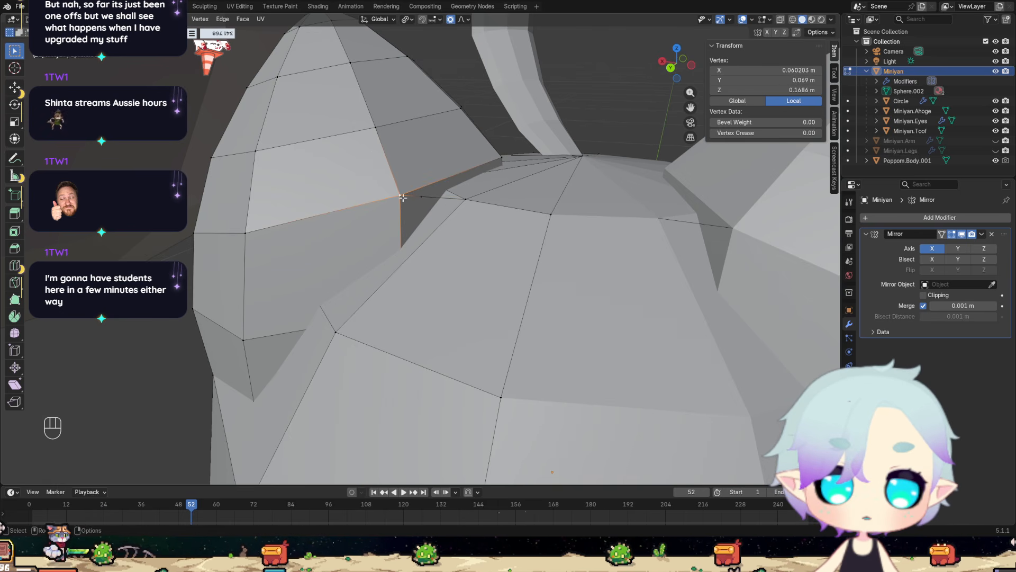
left_click(442, 203, "shift")
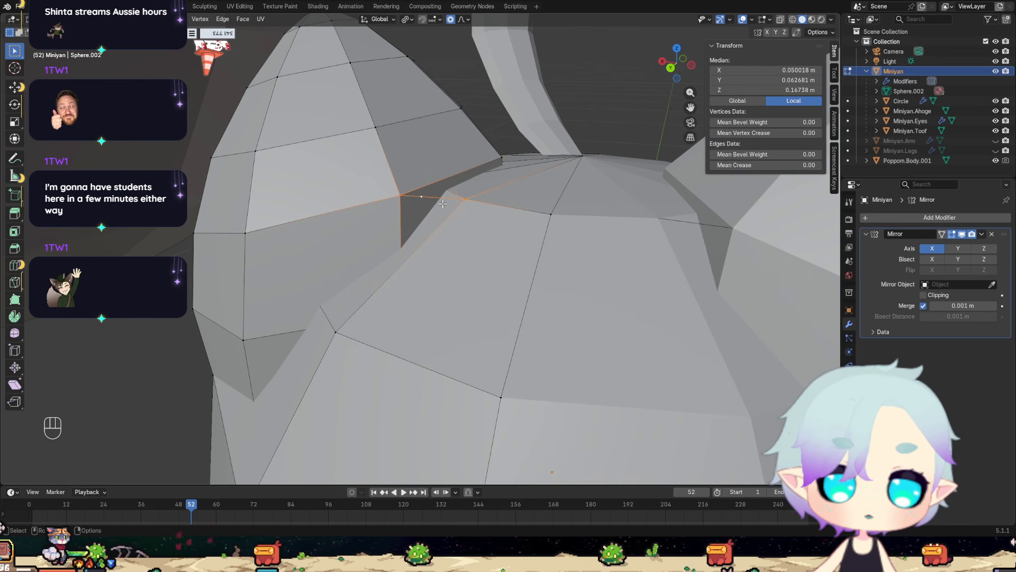
key("m")
left_click(448, 208)
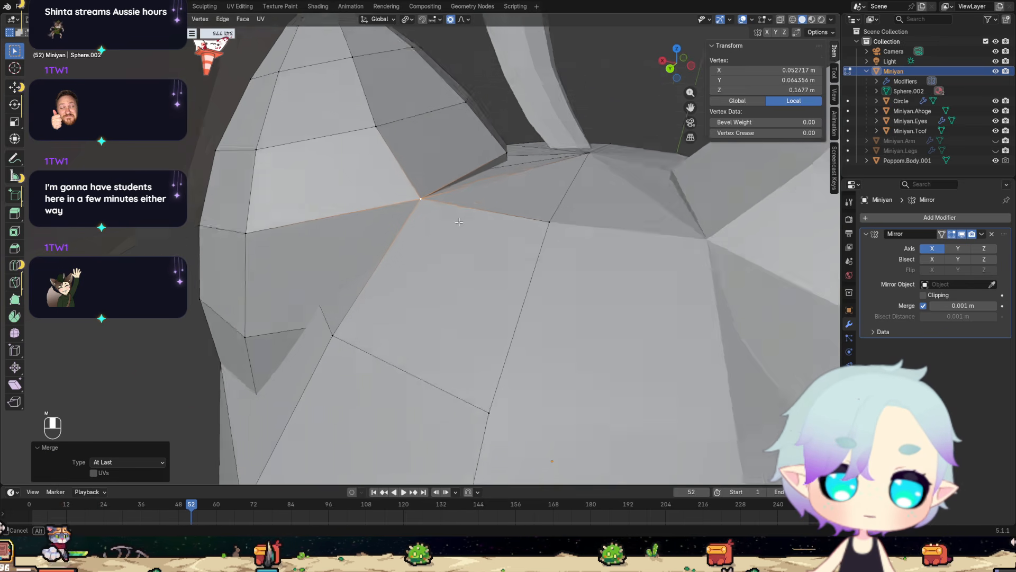
middle_click_drag(459, 222, 418, 329)
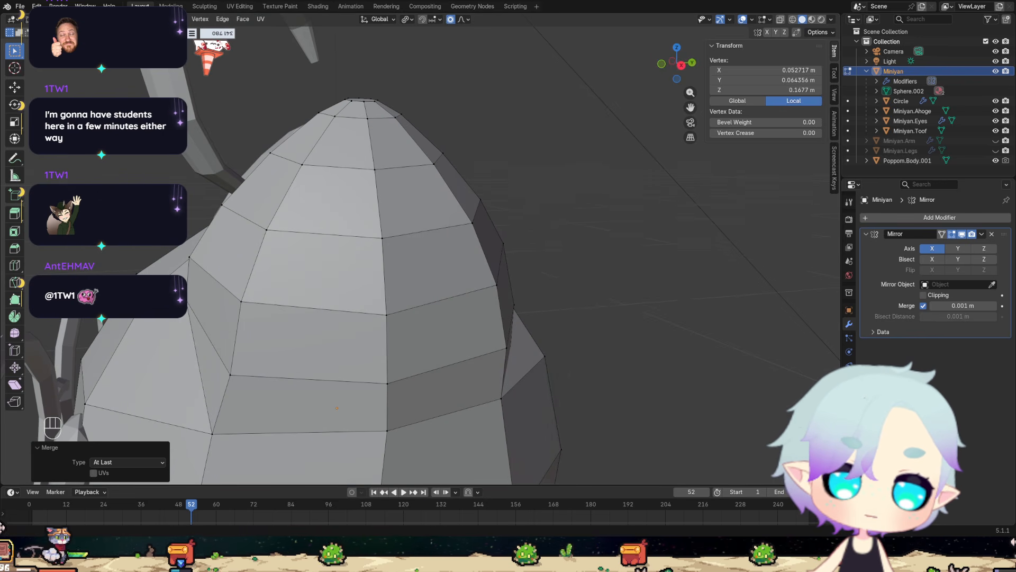
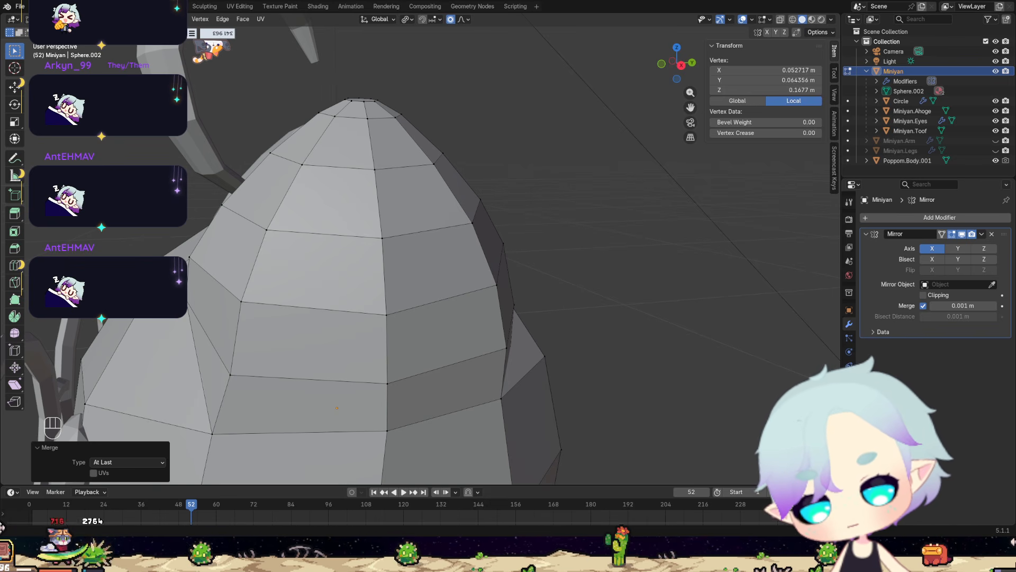
Examine the joined ear base from the back, top and side, switching X-ray display on and off.
scroll(381, 459, "up", 4)
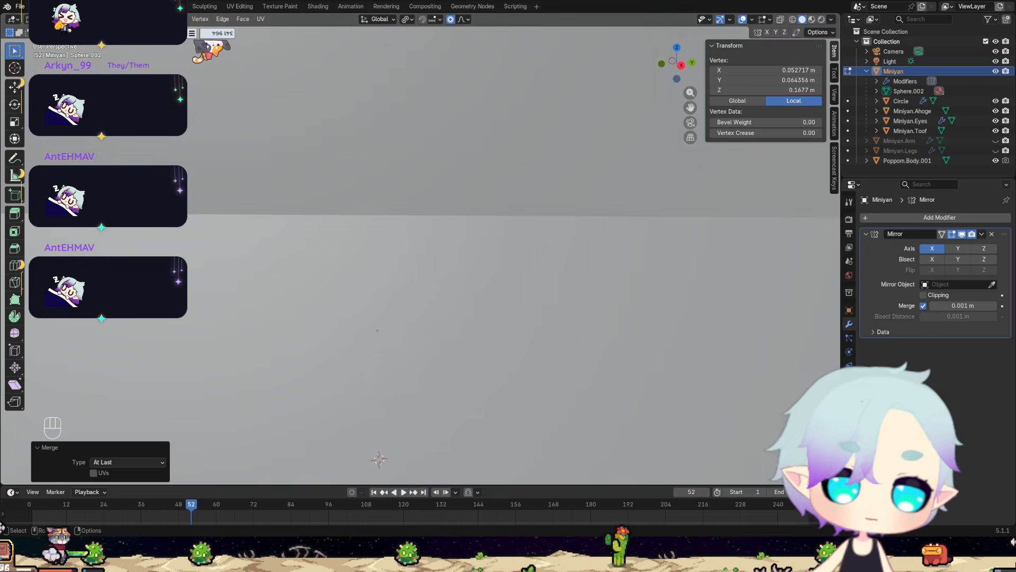
scroll(381, 459, "down", 4)
middle_click_drag(407, 324, 475, 315)
scroll(534, 342, "up", 6)
scroll(534, 342, "down", 5)
scroll(475, 315, "down", 5)
middle_click_drag(574, 374, 489, 300)
middle_click_drag(508, 261, 521, 305)
scroll(521, 305, "up", 2)
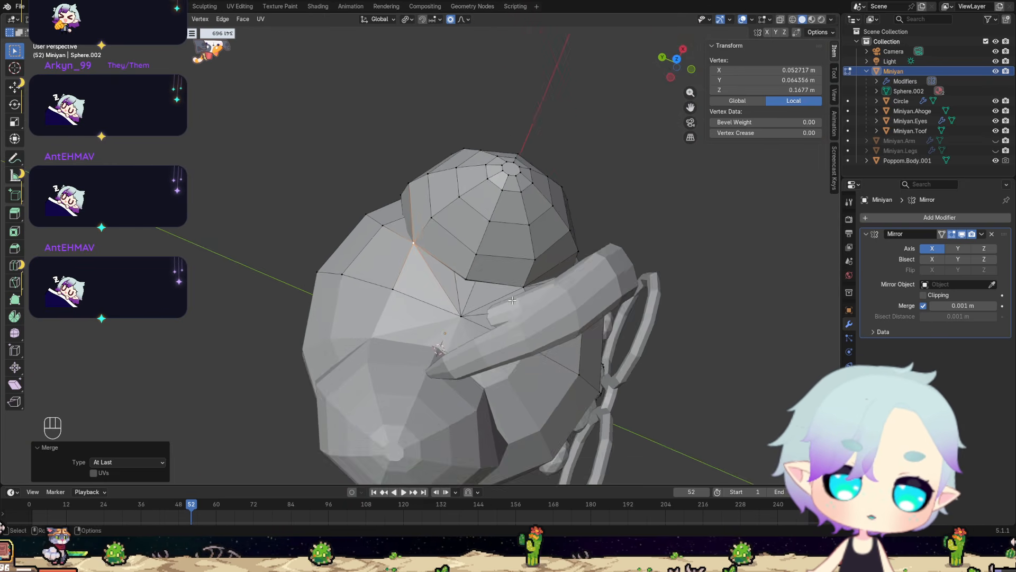
left_click(780, 20)
middle_click_drag(663, 176, 503, 250)
middle_click_drag(423, 228, 392, 295)
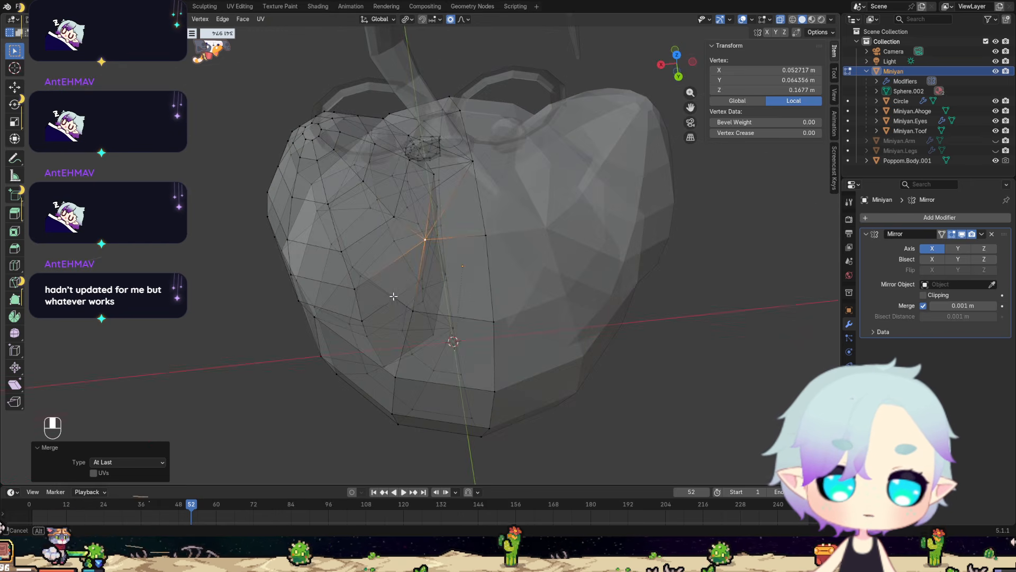
middle_click_drag(456, 190, 429, 204)
scroll(494, 167, "up", 4)
middle_click_drag(494, 166, 510, 140)
scroll(510, 139, "down", 6)
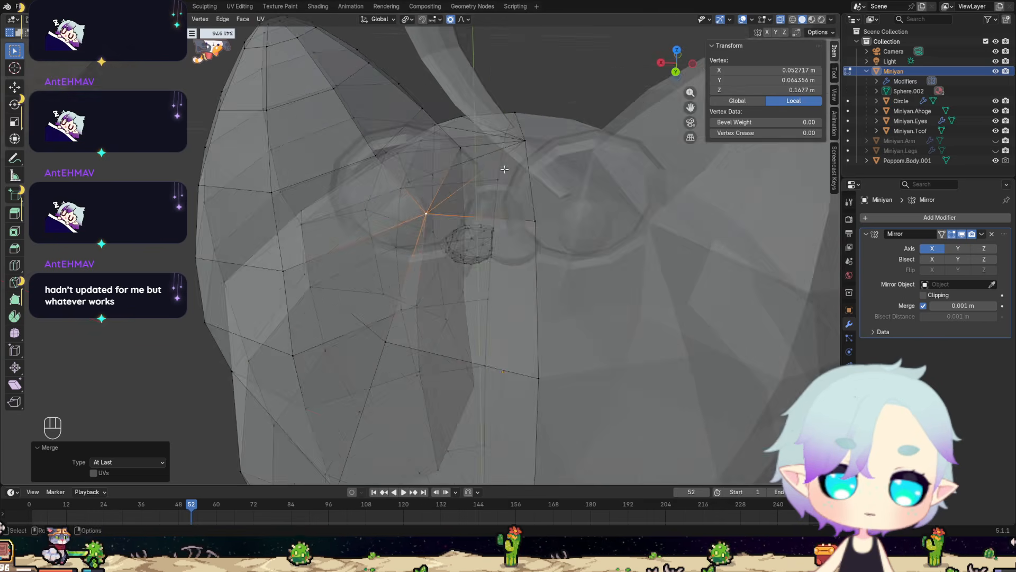
left_click(780, 20)
middle_click_drag(541, 199, 587, 195)
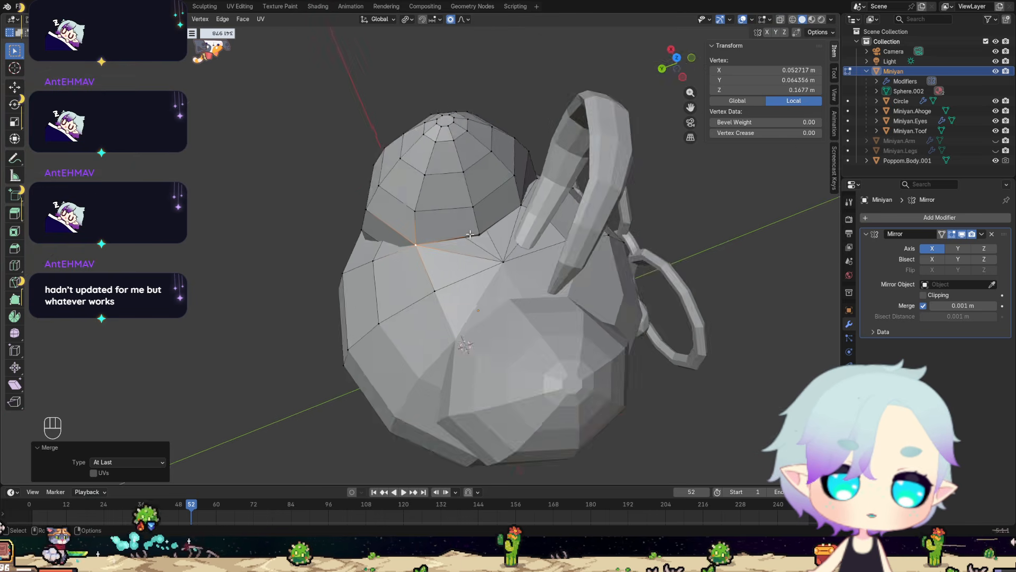
Slide the ear's lower inner base vertex down onto the body surface by a factor of about 0.077.
scroll(609, 193, "up", 5)
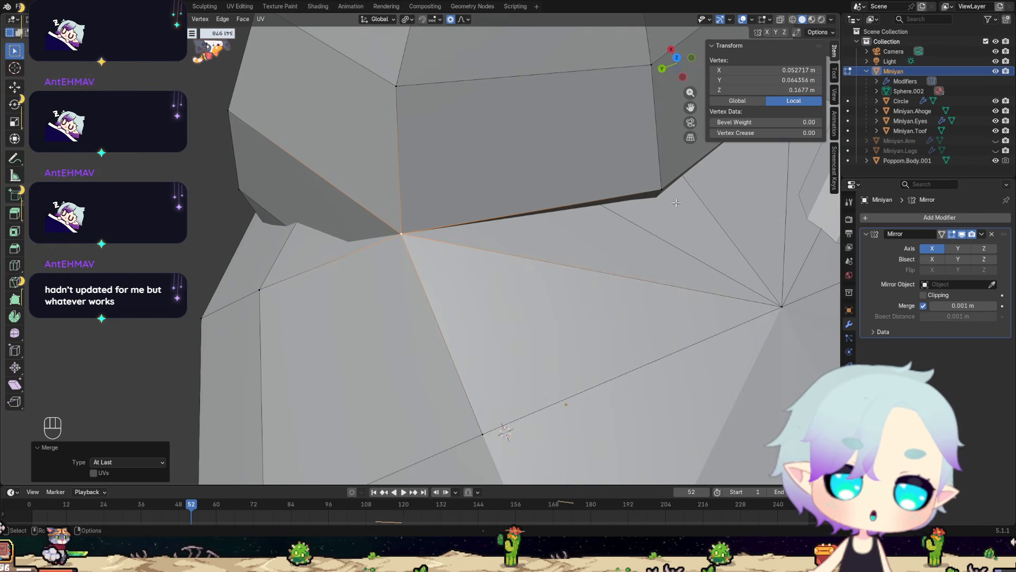
middle_click_drag(657, 189, 666, 199)
left_click(665, 200)
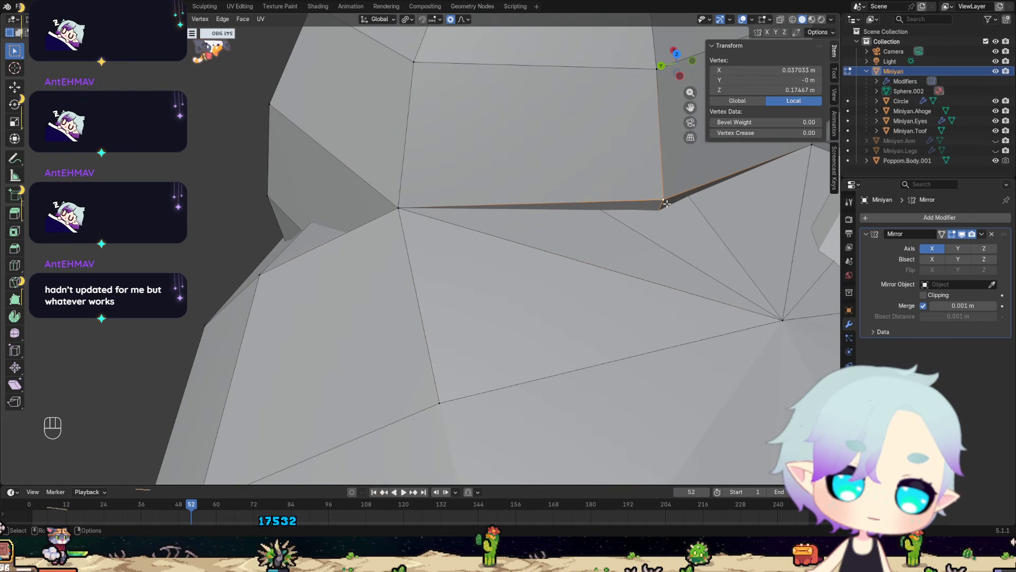
key("g")
key("g")
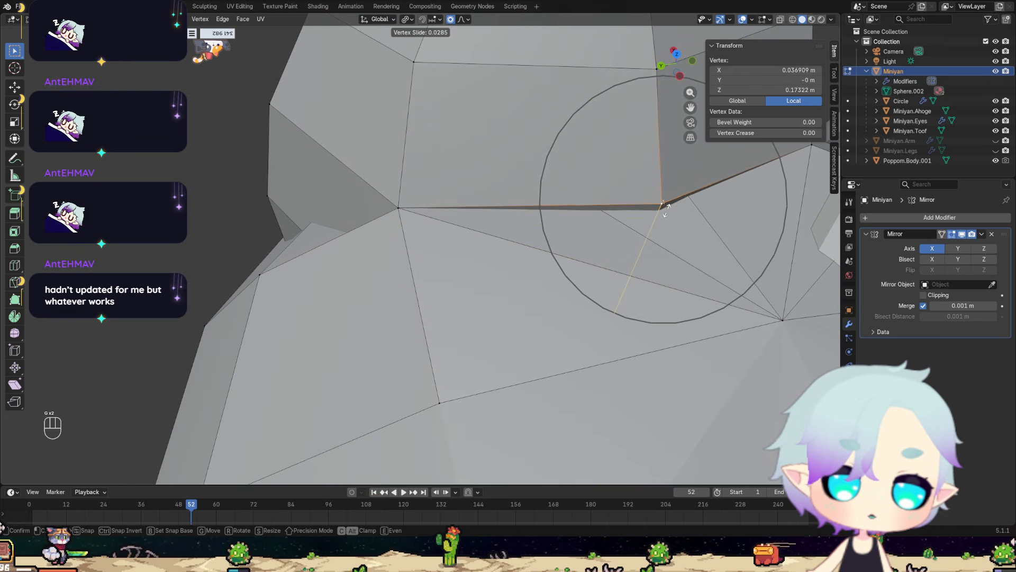
left_click(666, 216)
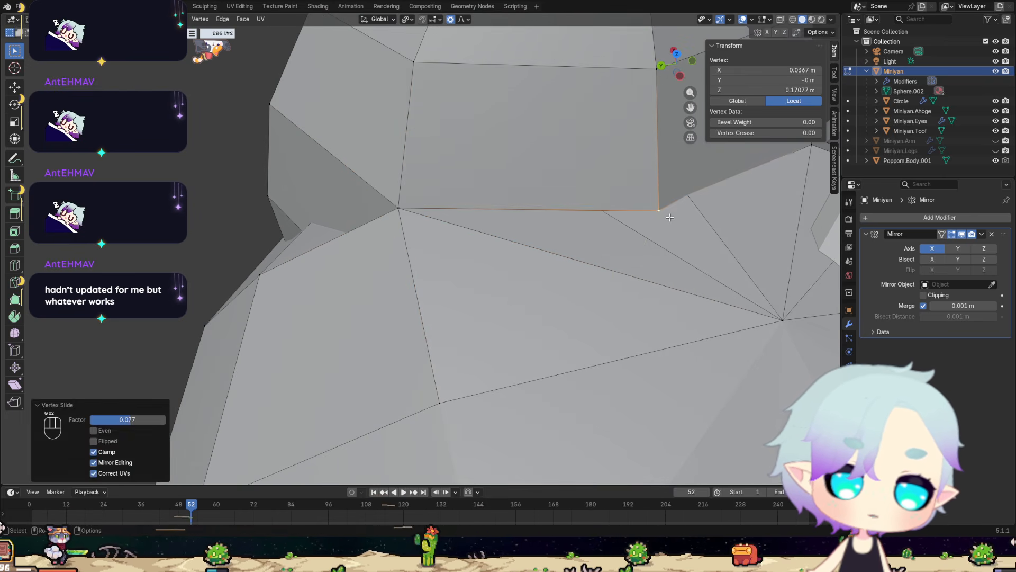
Examine the ear's inner base and the fan of triangles on top of the head from several angles.
scroll(635, 241, "down", 2)
middle_click_drag(566, 280, 465, 246)
scroll(552, 293, "down", 3)
middle_click_drag(490, 261, 567, 280)
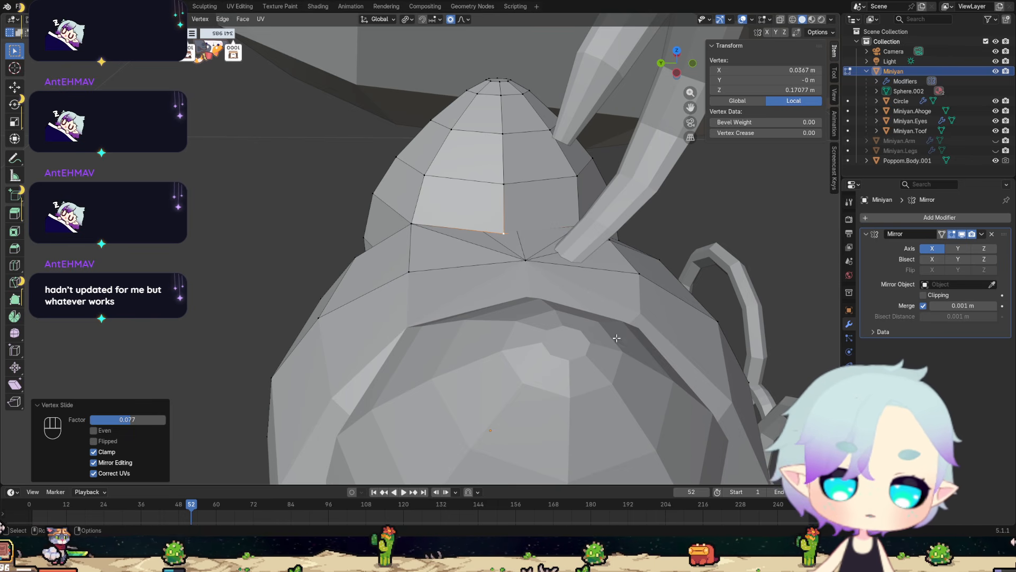
scroll(647, 225, "up", 6)
scroll(647, 225, "down", 3)
middle_click_drag(647, 226, 546, 254)
scroll(415, 294, "up", 4)
middle_click_drag(413, 294, 542, 138)
scroll(542, 291, "down", 10)
scroll(492, 200, "up", 2)
scroll(536, 159, "down", 2)
scroll(515, 192, "up", 5)
middle_click_drag(515, 191, 543, 211)
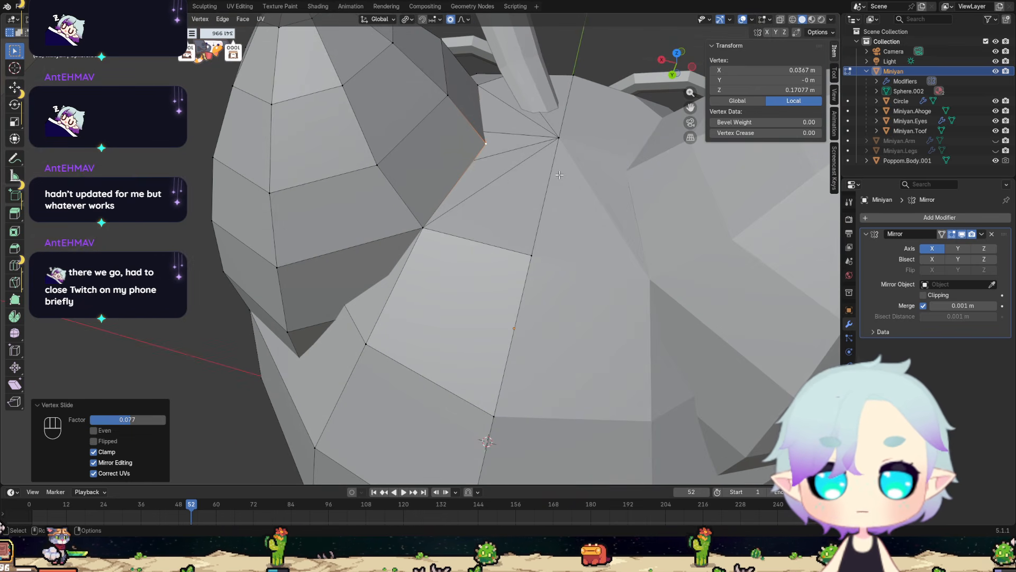
middle_click_drag(539, 155, 479, 271, "shift")
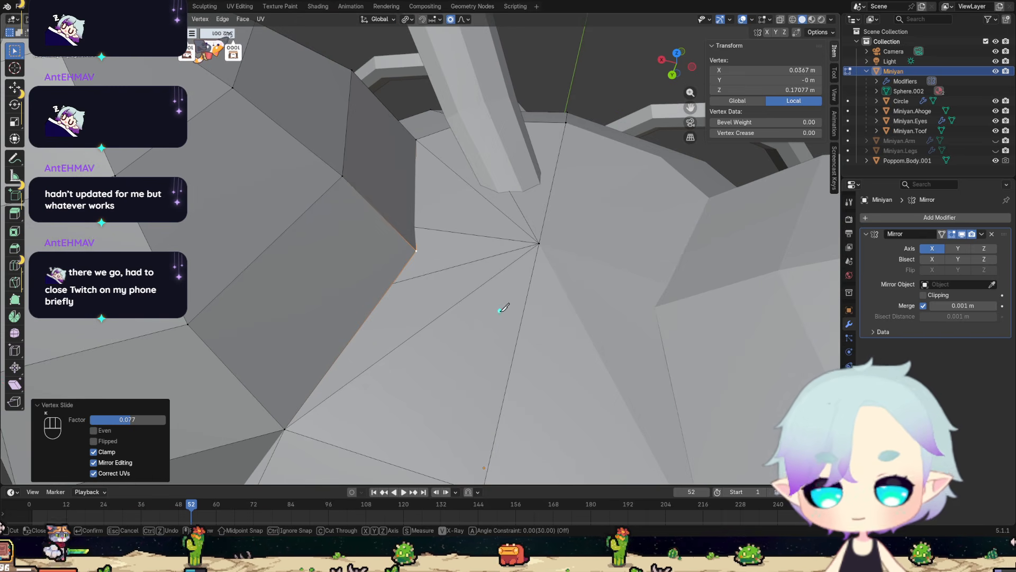
Try selecting, in X-ray display, the vertices surrounding the fan's centre on top of the head together with the centre vertex.
key("k")
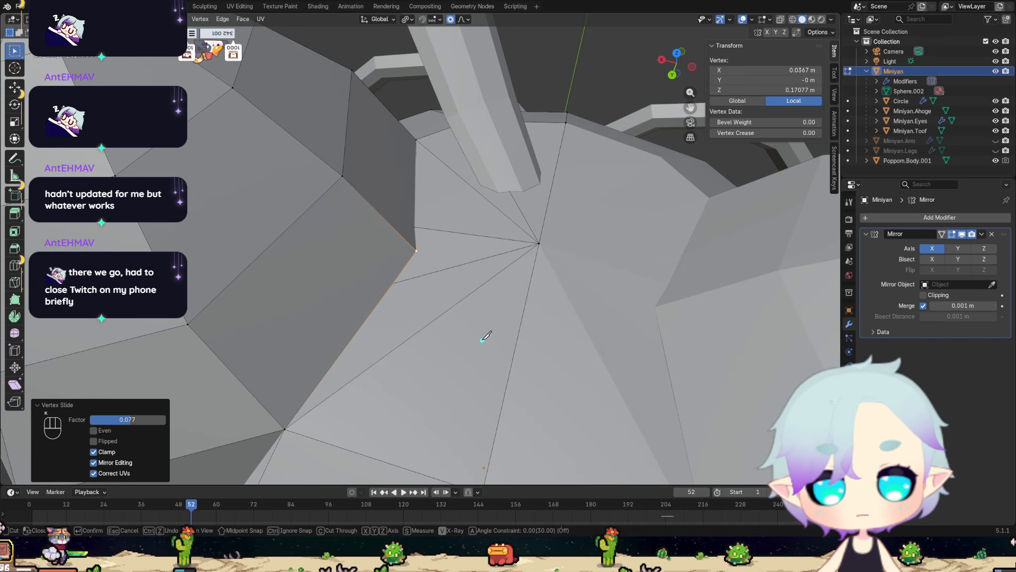
key("ctrl+z")
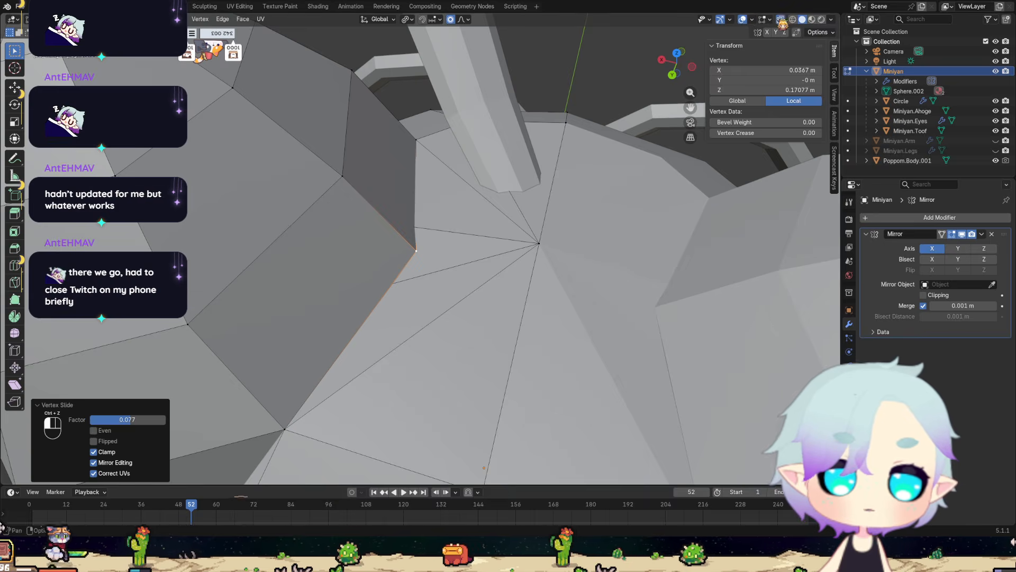
key("alt+z")
mouse_move(416, 403)
middle_mouse_down()
mouse_move(381, 386)
mouse_move(413, 362)
mouse_move(432, 405)
middle_mouse_up()
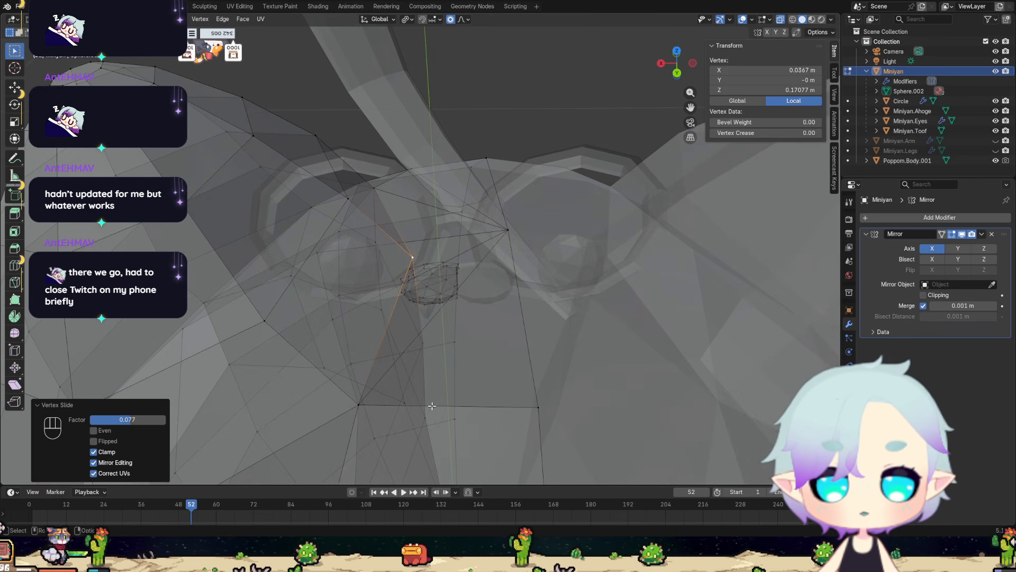
left_click(431, 406, "alt+shift")
scroll(430, 391, "down", 5)
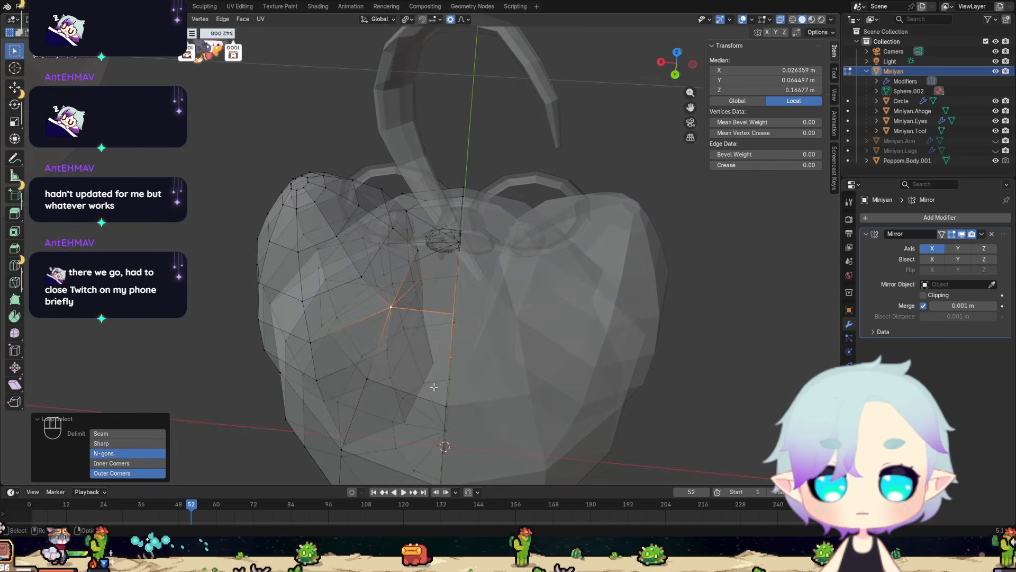
scroll(428, 365, "up", 7)
middle_click_drag(401, 358, 459, 336)
left_click(323, 311, "alt+shift")
middle_click_drag(364, 319, 459, 332)
left_click(205, 366, "alt+shift")
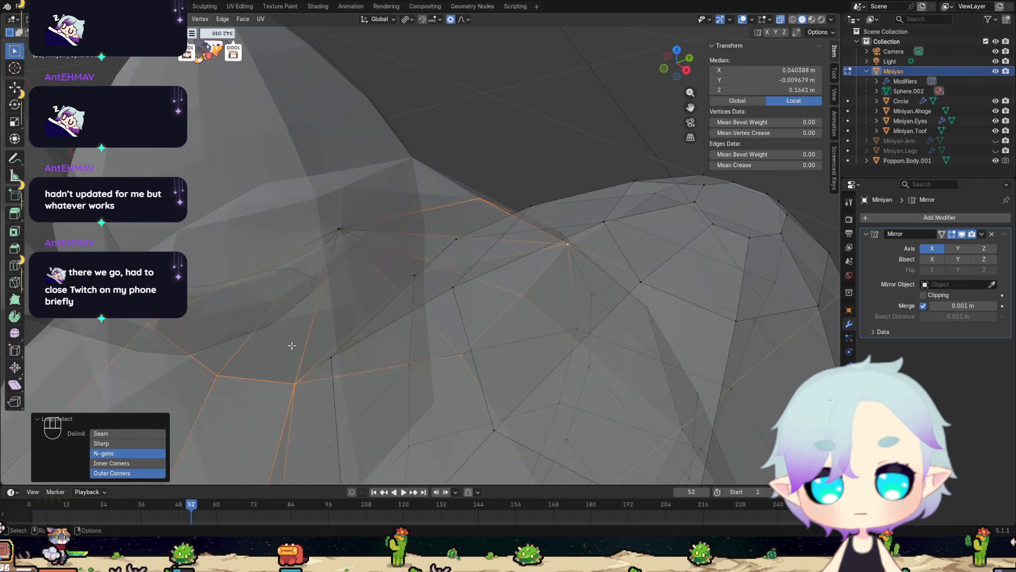
middle_click_drag(292, 345, 359, 329)
middle_click_drag(460, 285, 458, 316)
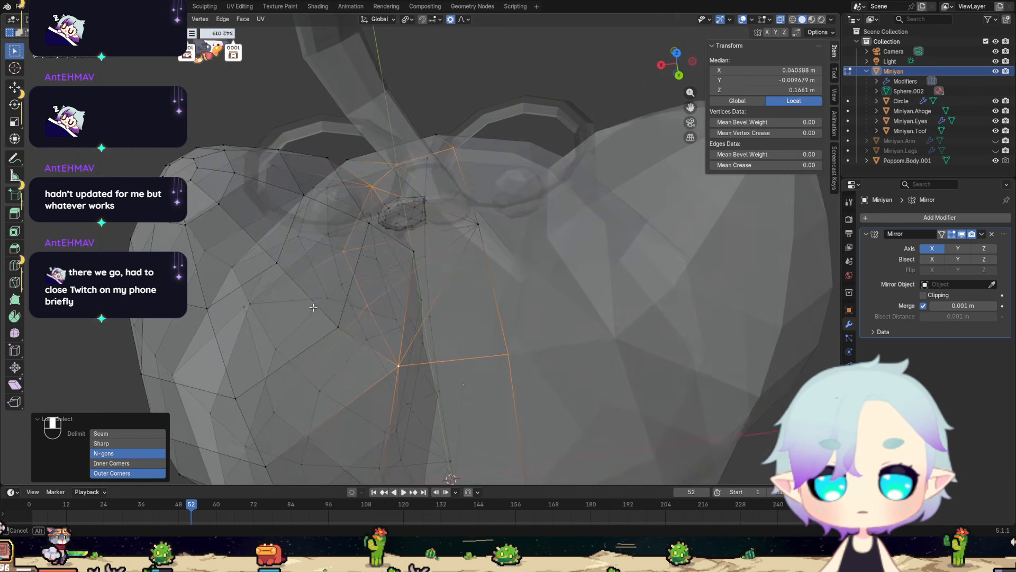
scroll(458, 317, "up", 1)
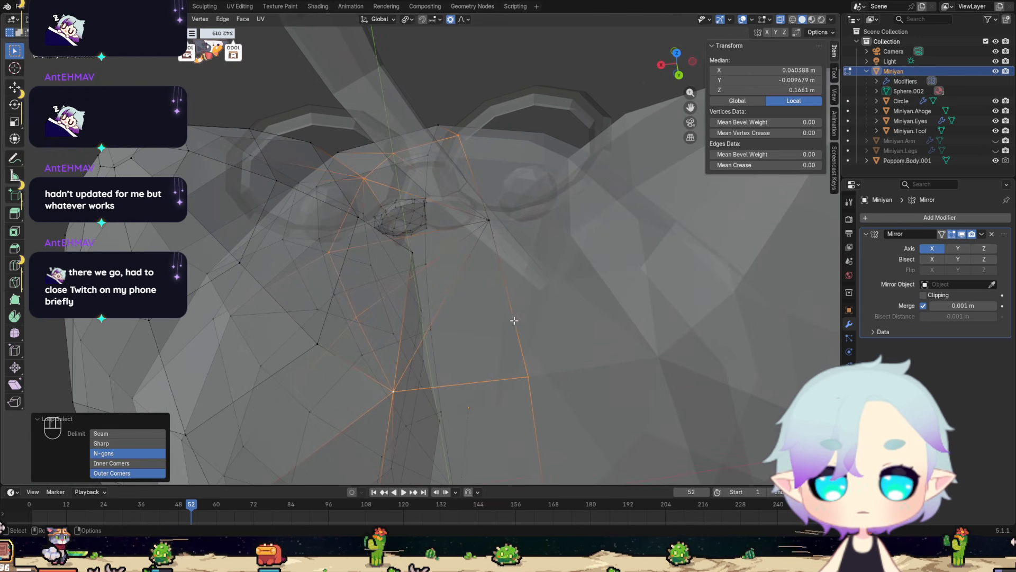
left_click(490, 219, "shift")
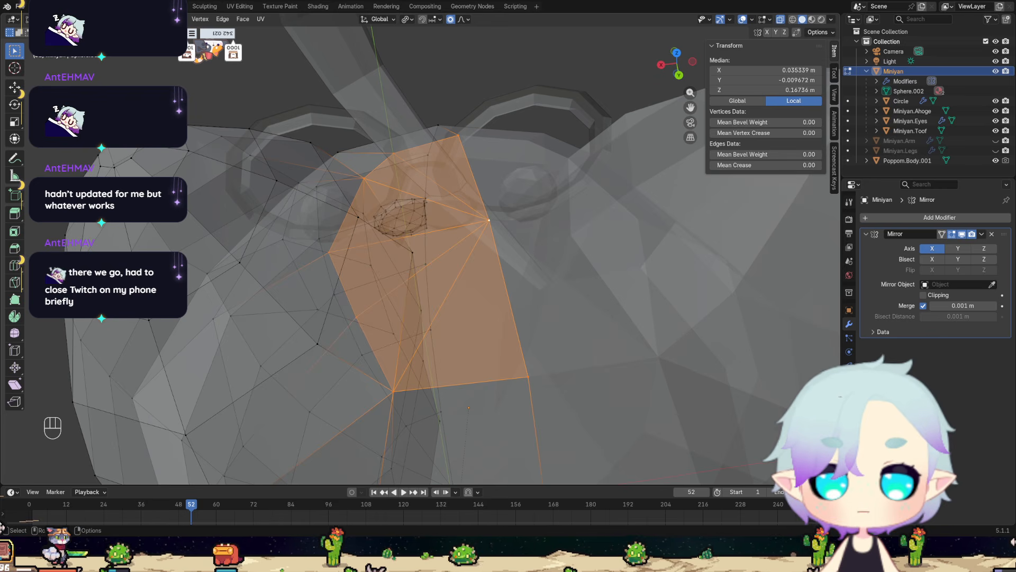
Select the individual edges radiating from the fan's centre on top of the head and subdivide them with one cut.
left_click(93, 20)
left_click(471, 172)
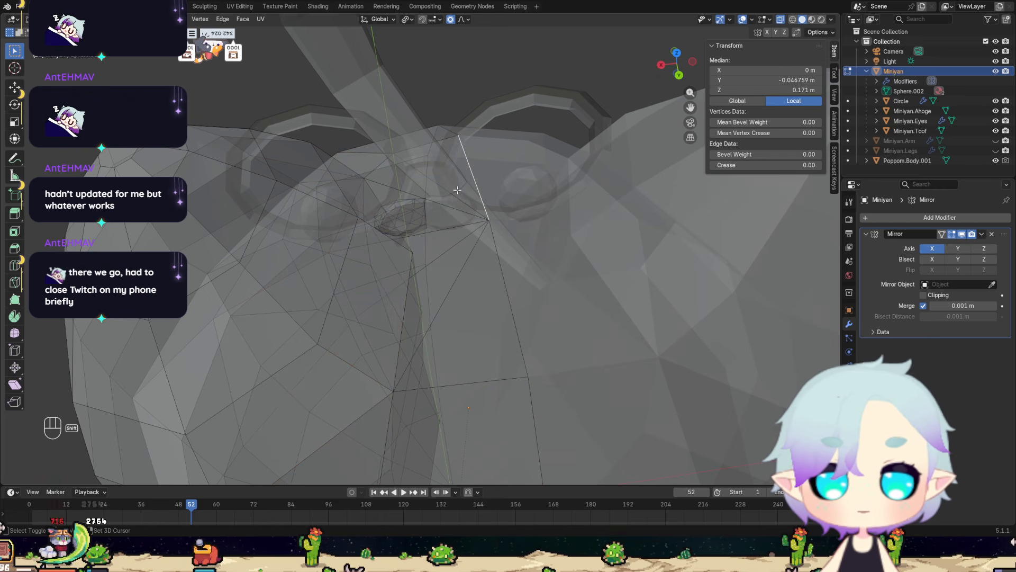
left_click(459, 200, "shift")
left_click(460, 212, "shift")
left_click(461, 239, "shift")
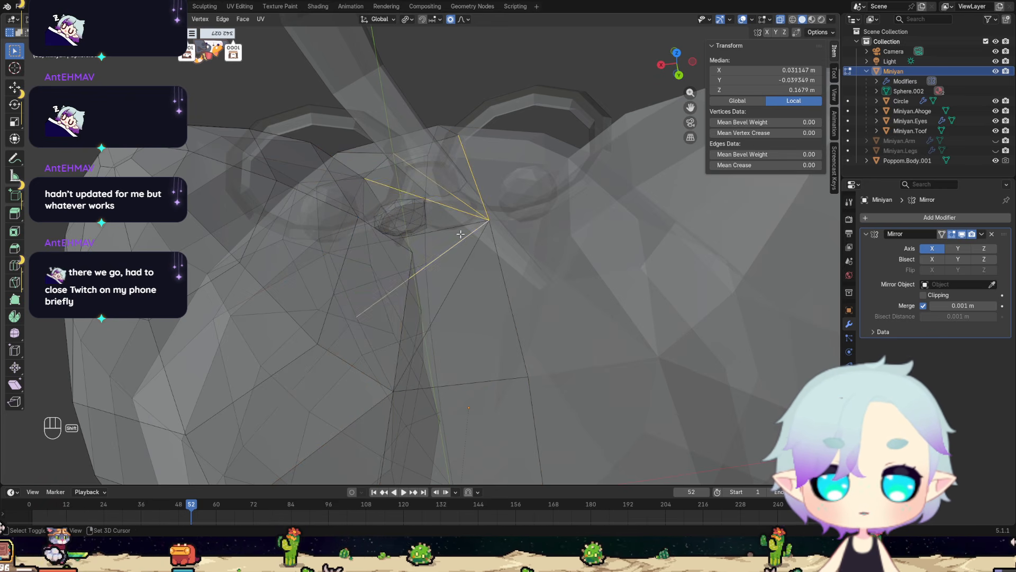
left_click(458, 226, "shift")
left_click(470, 259, "shift")
left_click(499, 258, "shift")
right_click(529, 295)
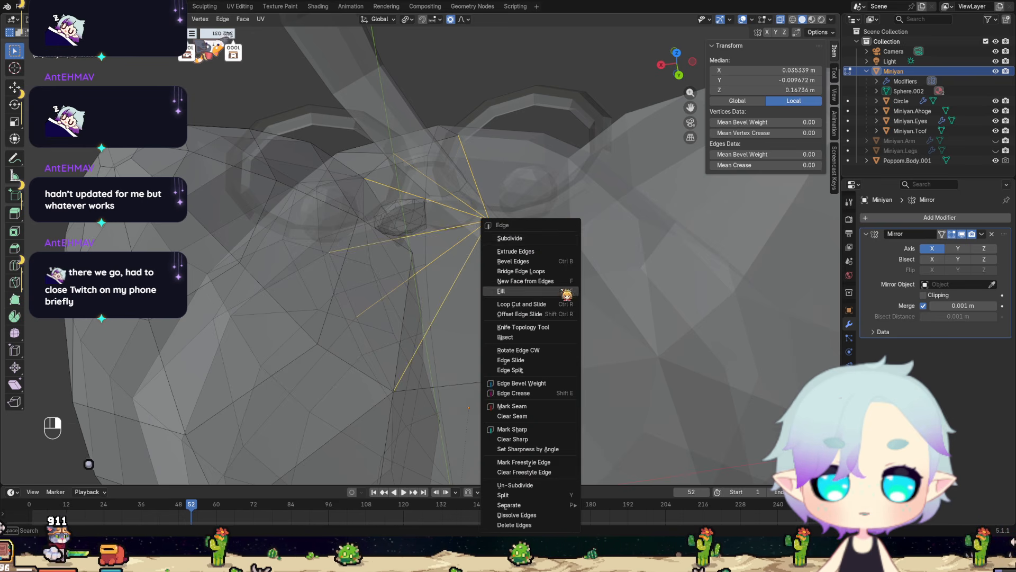
left_click(533, 237)
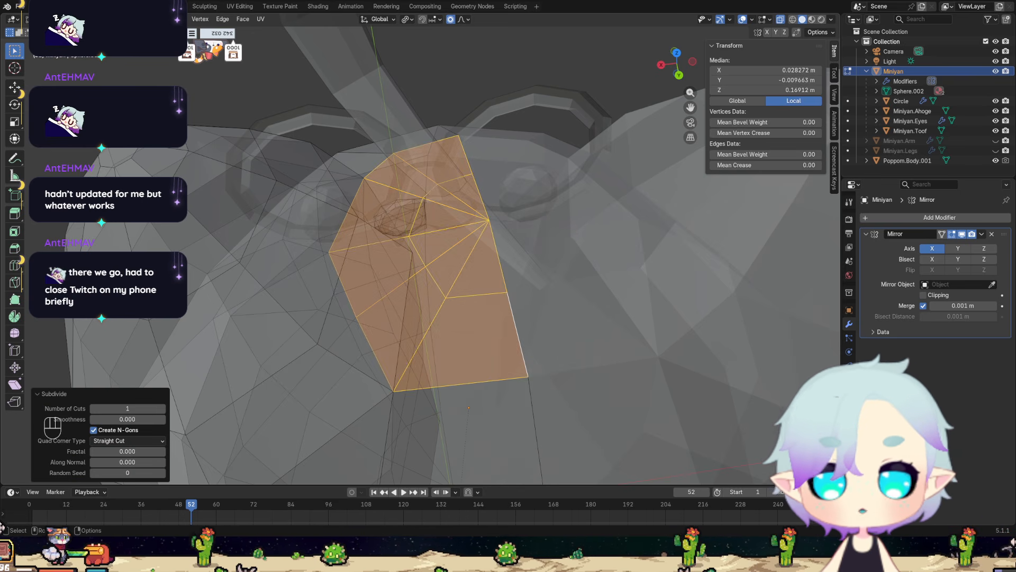
Return to solid display and lower the fan's centre vertex about 0.0025 m along Z with proportional editing.
key("1")
scroll(484, 236, "down", 3)
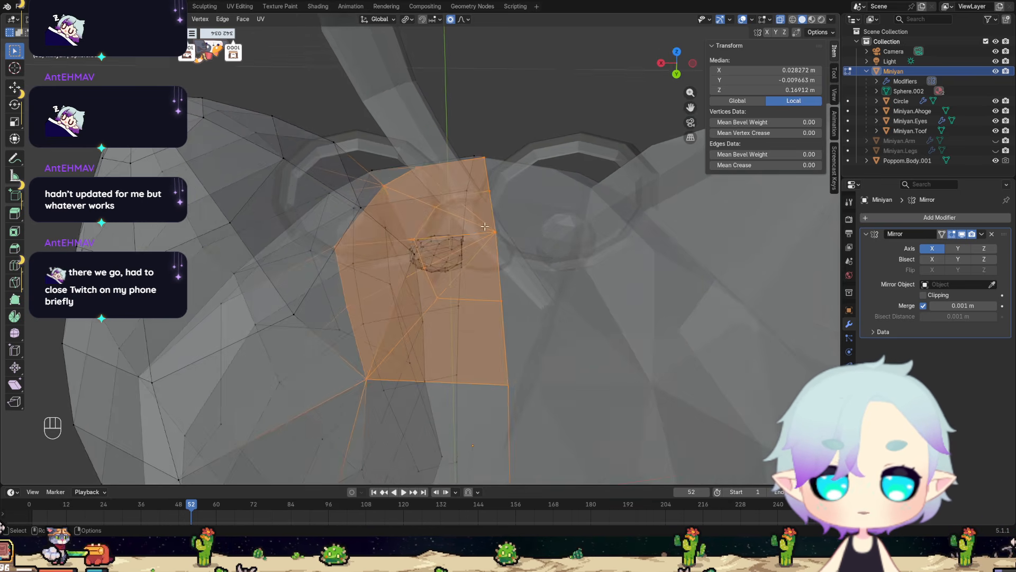
left_click(495, 231)
middle_click_drag(552, 242, 358, 215)
left_click(780, 19)
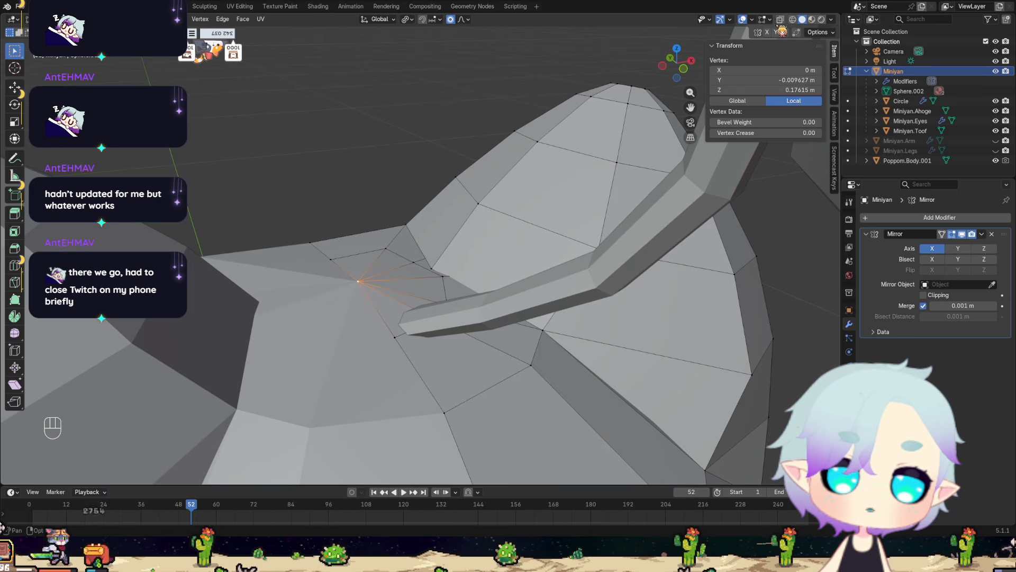
scroll(490, 346, "up", 5)
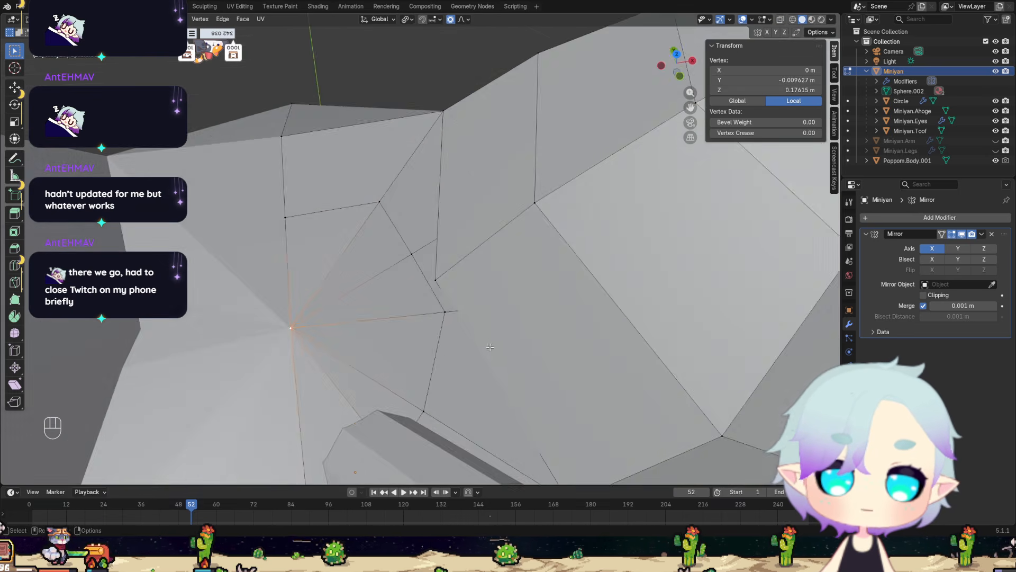
middle_click_drag(490, 346, 425, 314)
key("g")
key("z")
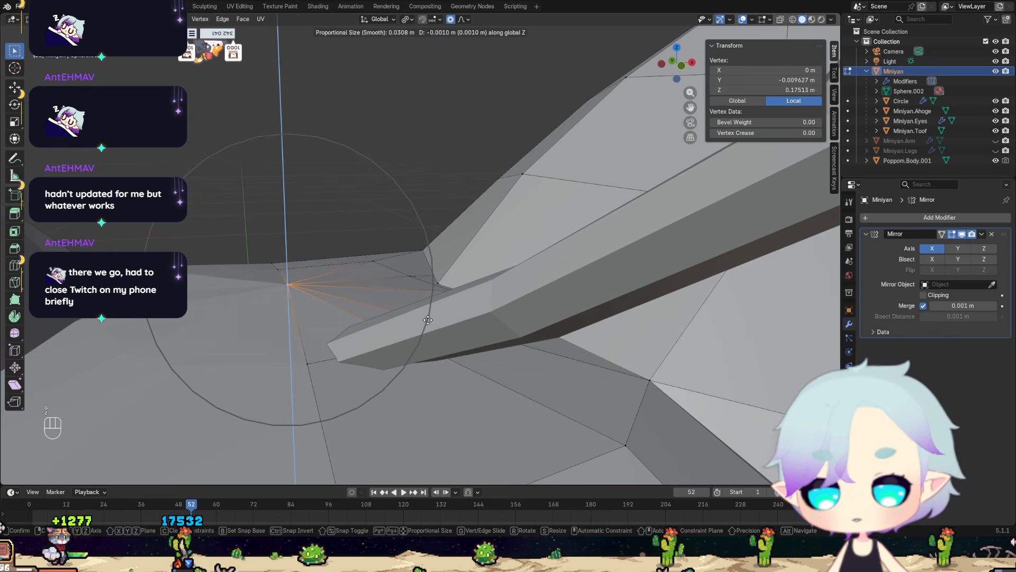
left_click(425, 326)
Delete the fan's centre vertex and fill the resulting hole on top of the head with a single face.
middle_click_drag(425, 326, 524, 340)
scroll(529, 344, "up", 3)
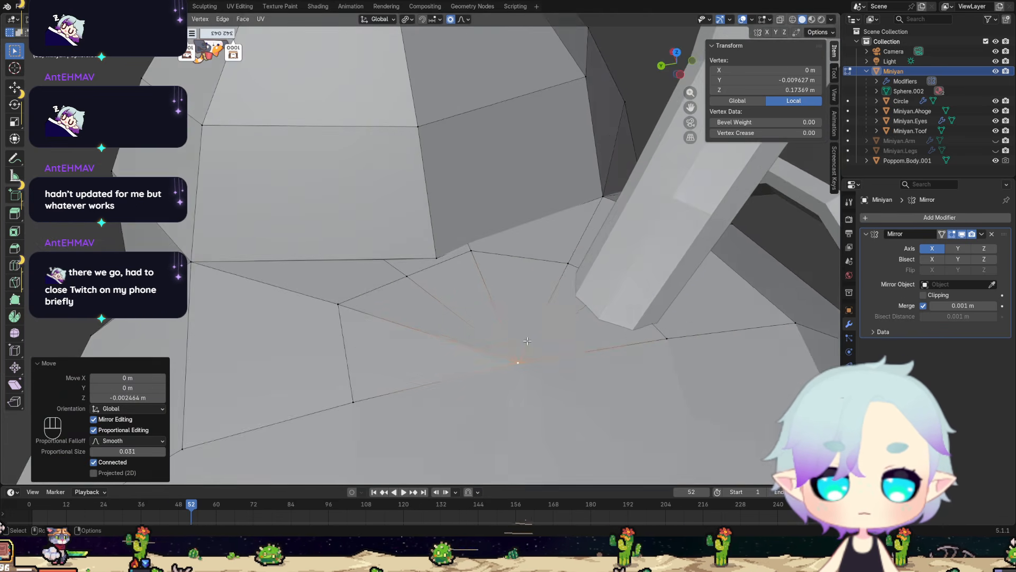
scroll(540, 368, "down", 1)
key("x")
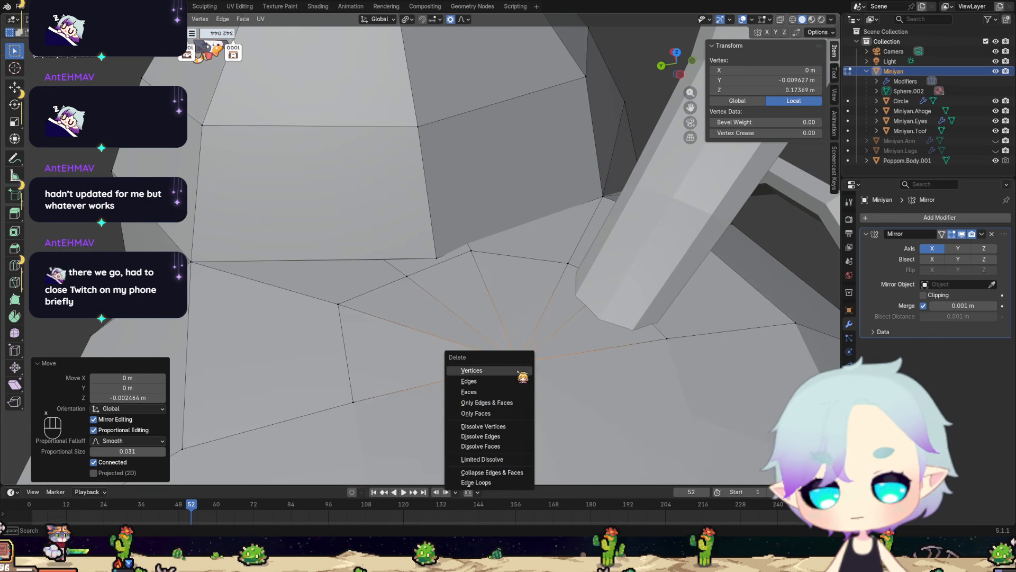
left_click(491, 374)
middle_click_drag(450, 369, 595, 272)
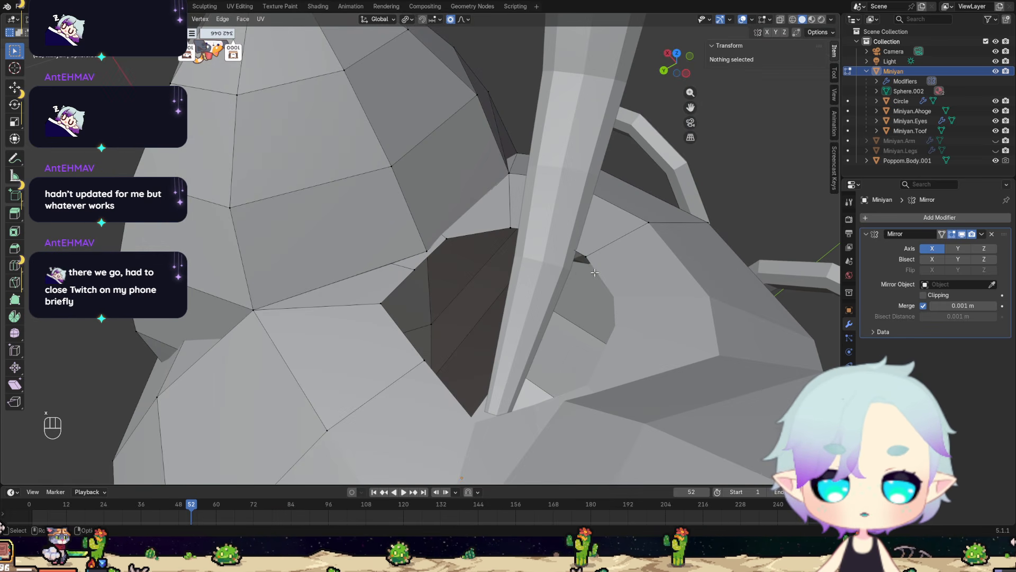
left_click(585, 258, "alt")
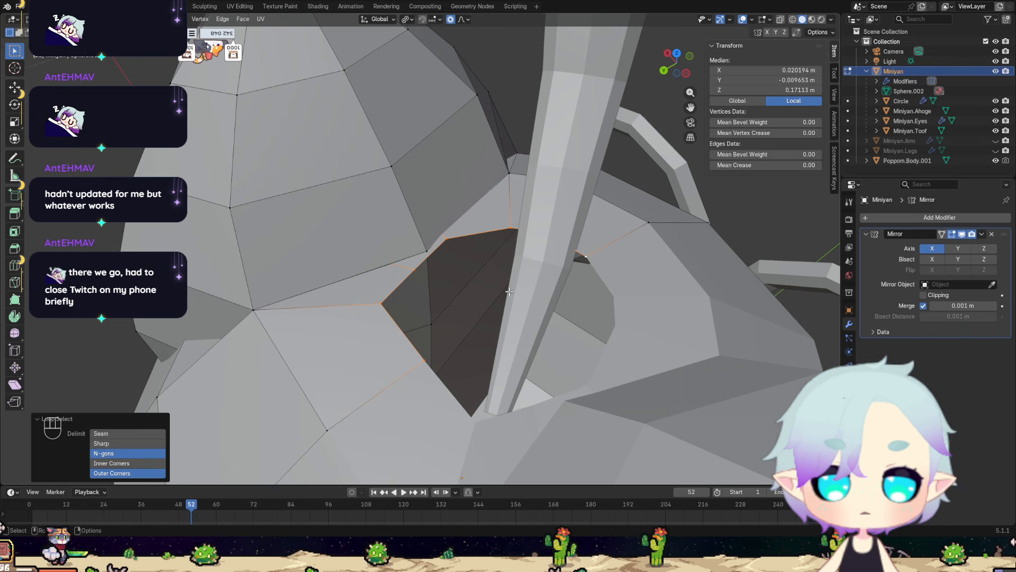
key("f")
Try insetting the new face on top of the head by about 0.0095 m, then undo the inset.
middle_click_drag(509, 294, 581, 300)
key("i")
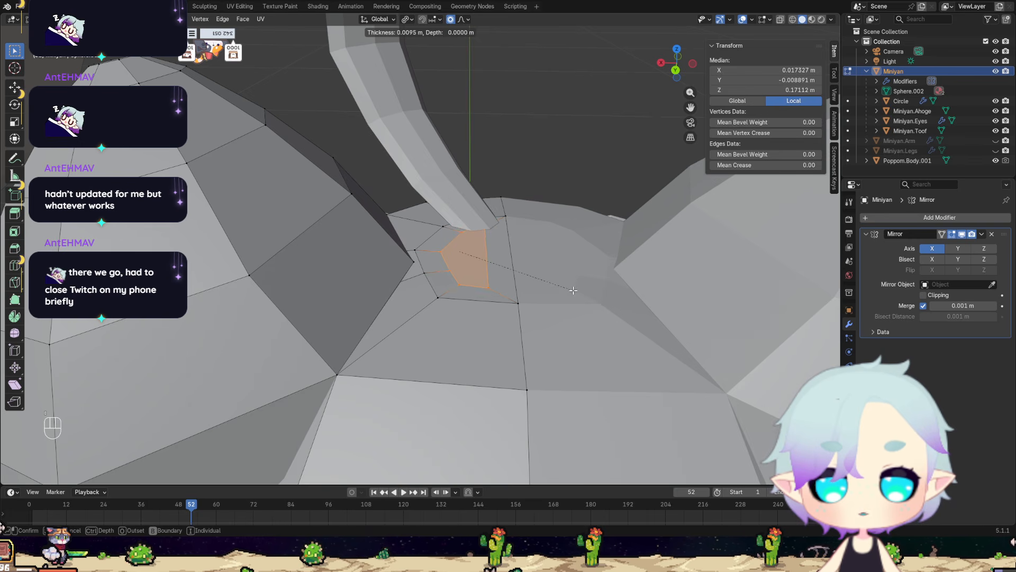
left_click(574, 290)
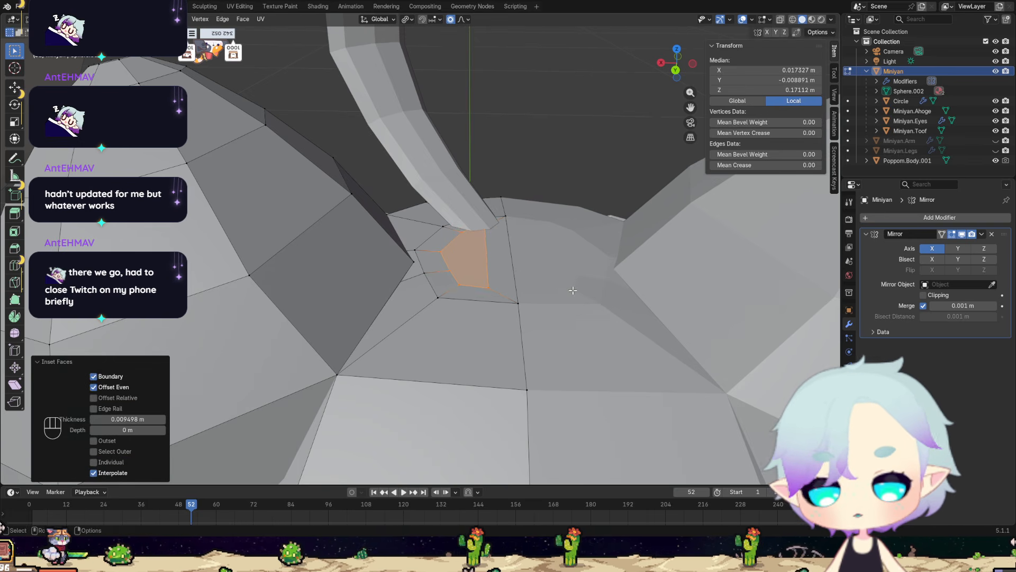
key("g")
key("x")
right_click(571, 290)
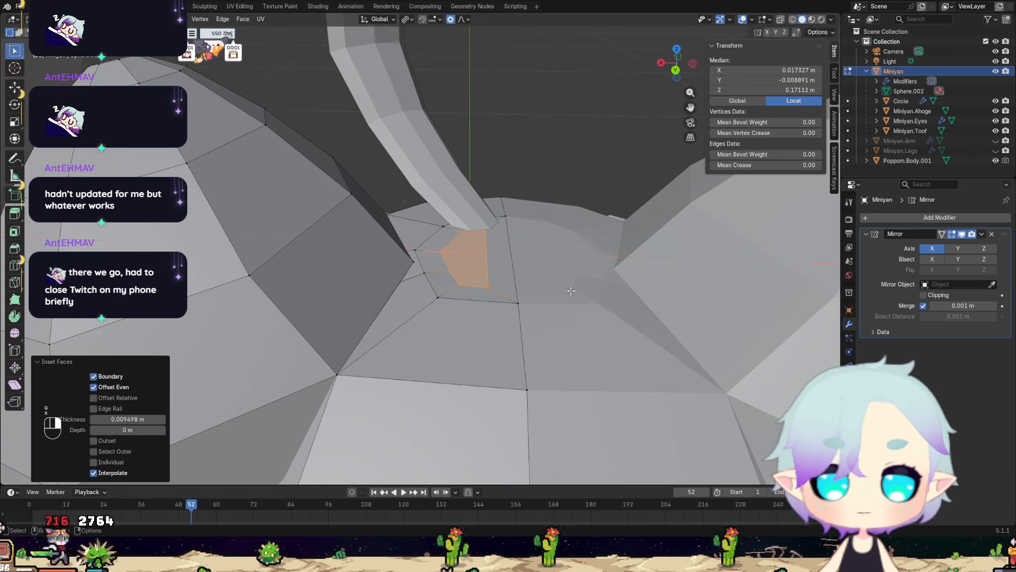
key("ctrl+z")
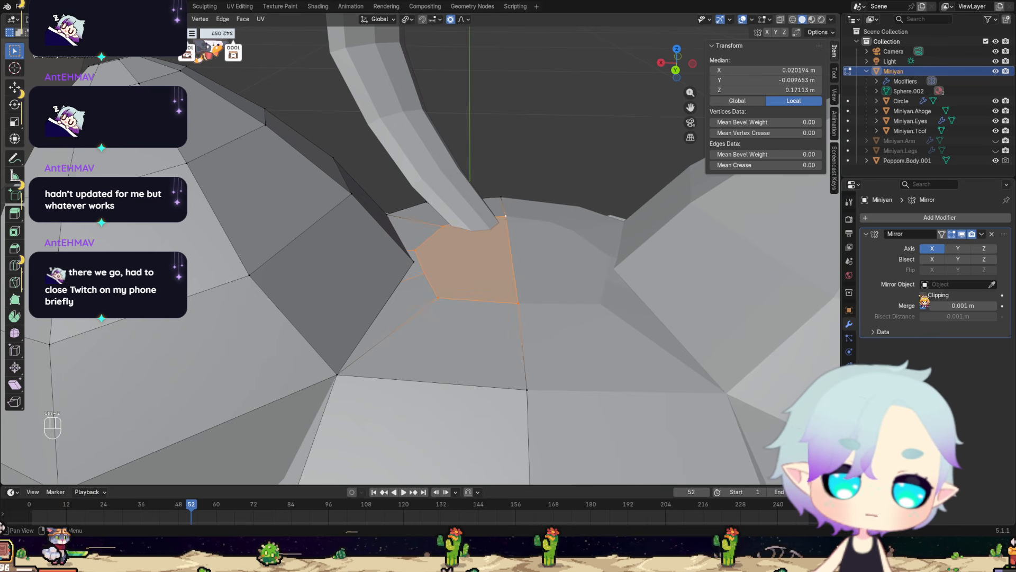
Inset the single face on top of the head by about 0.0091 m.
scroll(590, 290, "up", 3)
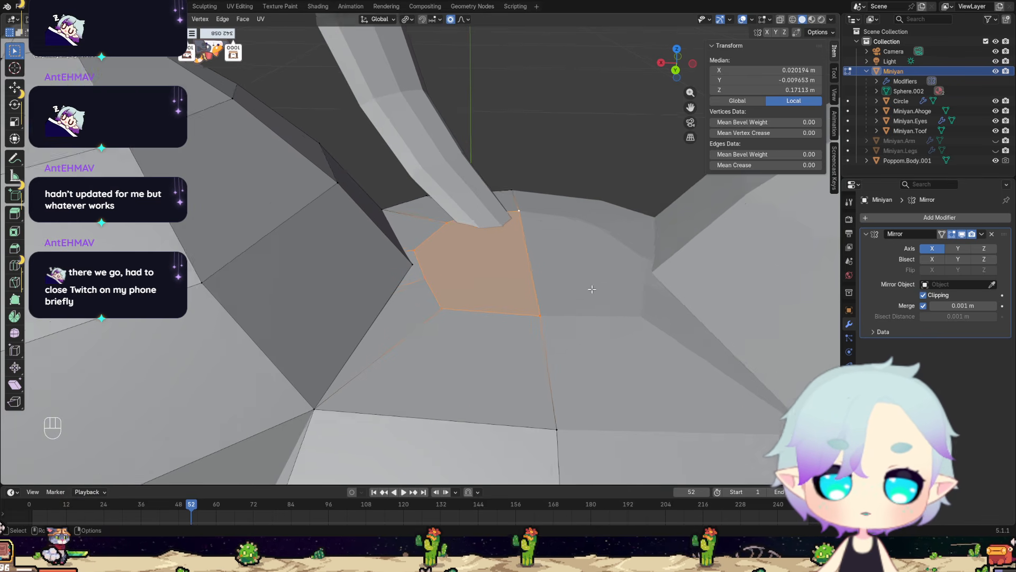
middle_click_drag(612, 275, 530, 281, "shift")
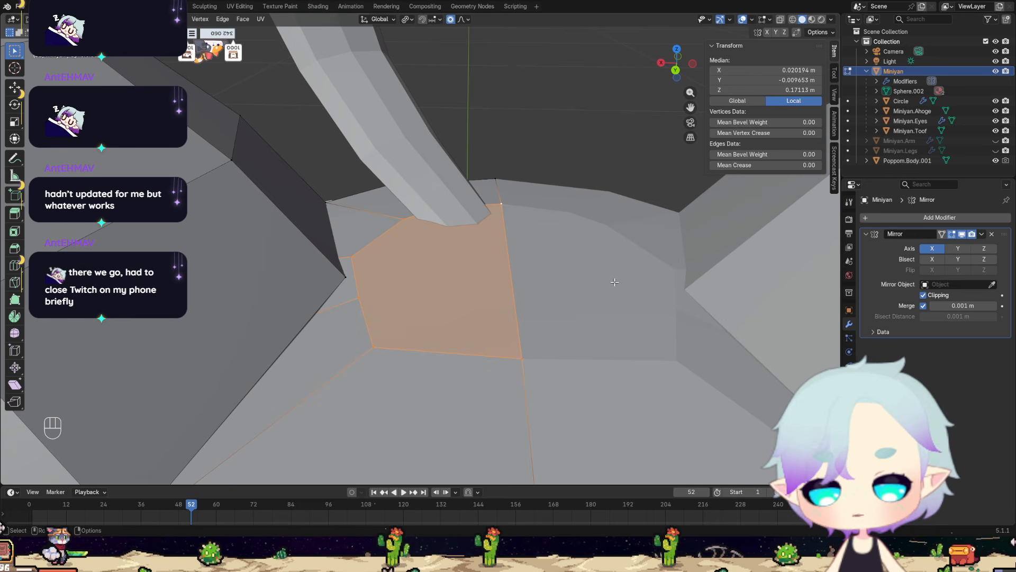
key("i")
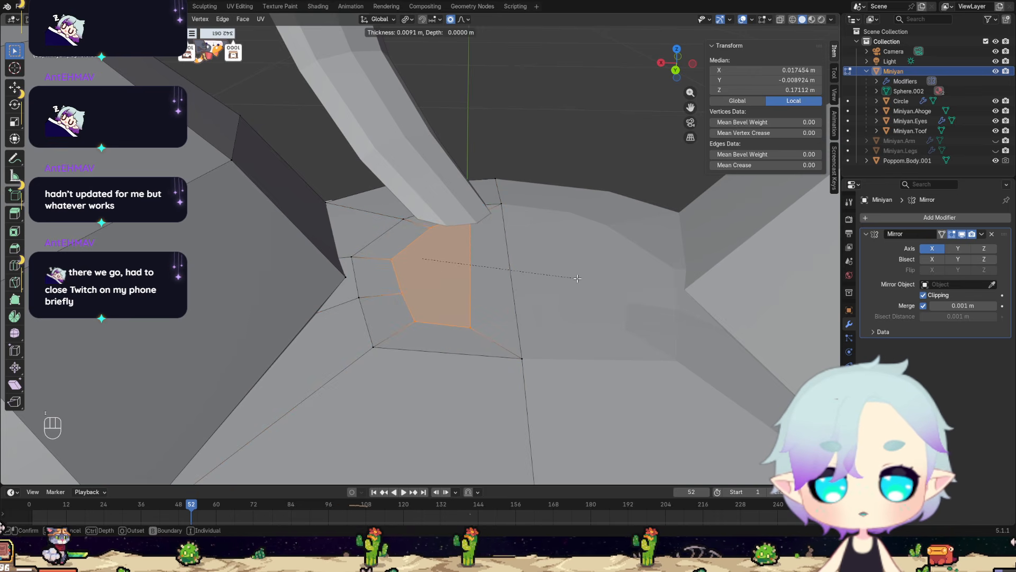
left_click(577, 278)
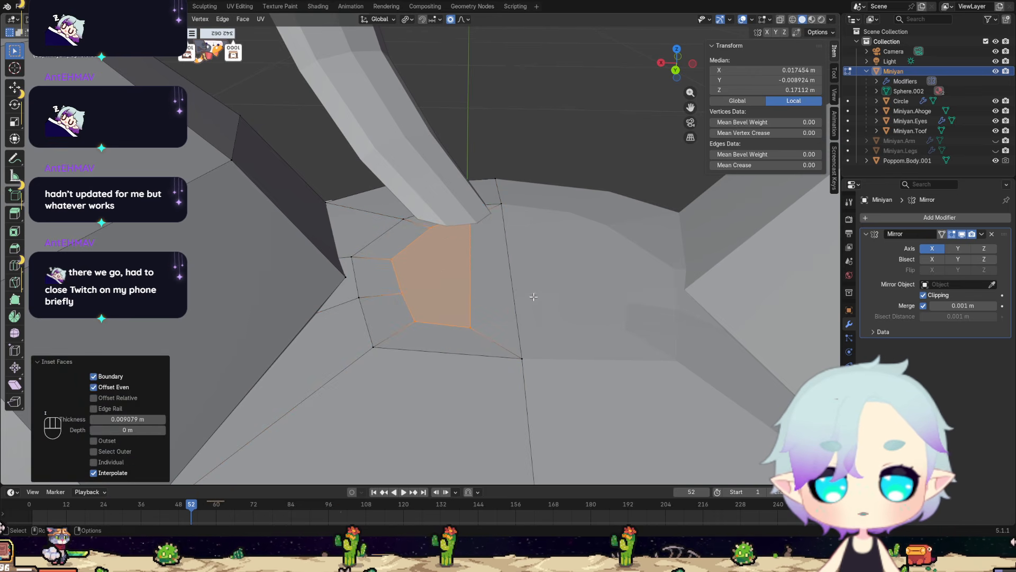
Delete the narrow face between the inset and the mirror centre line on top of the head.
left_click(523, 357)
left_click(501, 203, "shift")
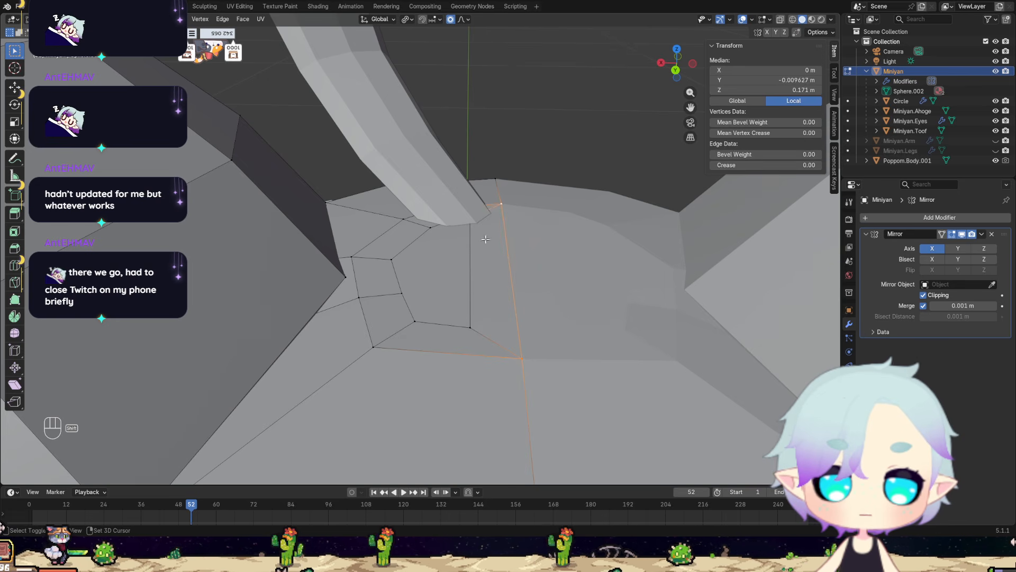
left_click(470, 327, "shift")
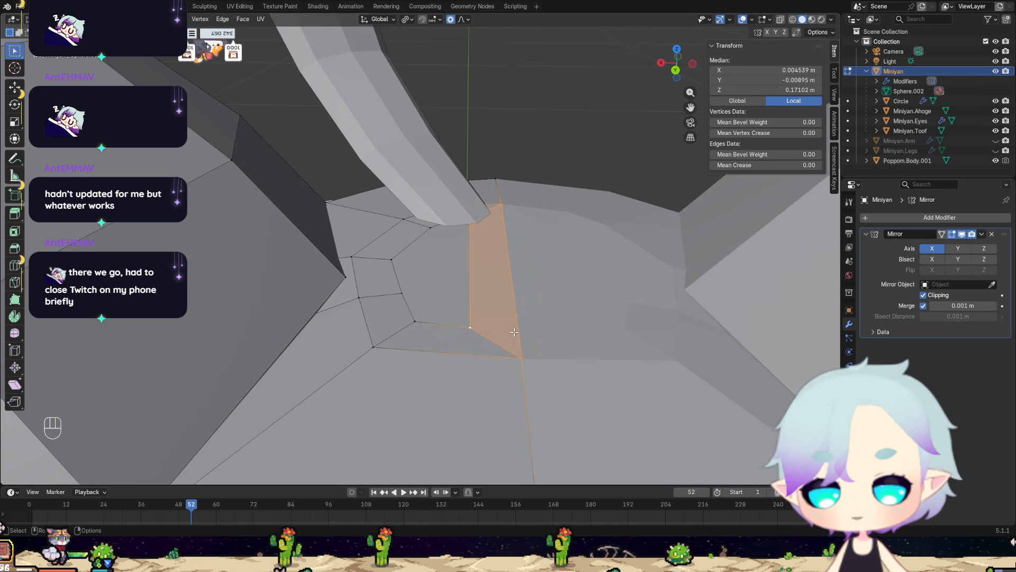
key("x")
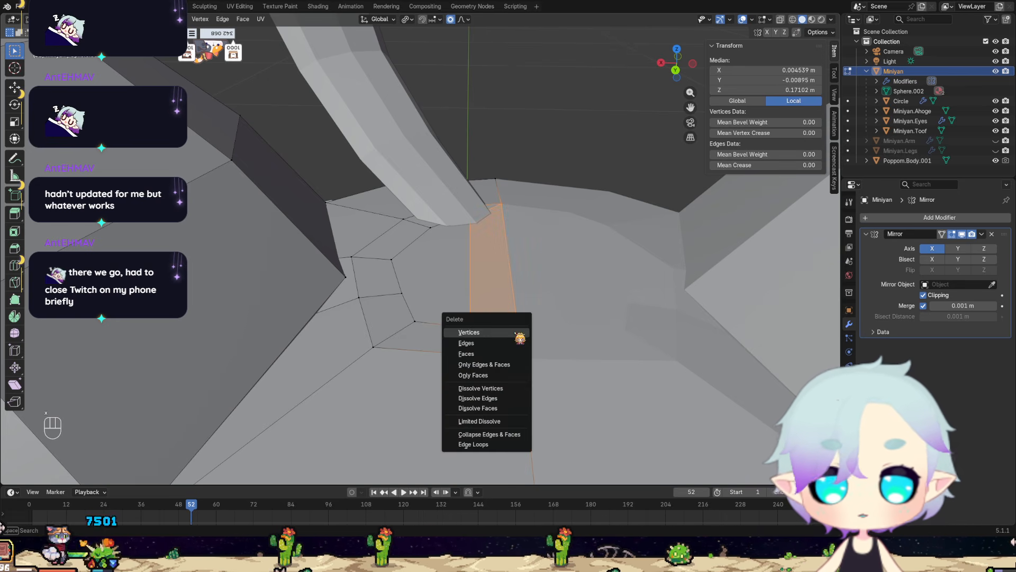
left_click(475, 353)
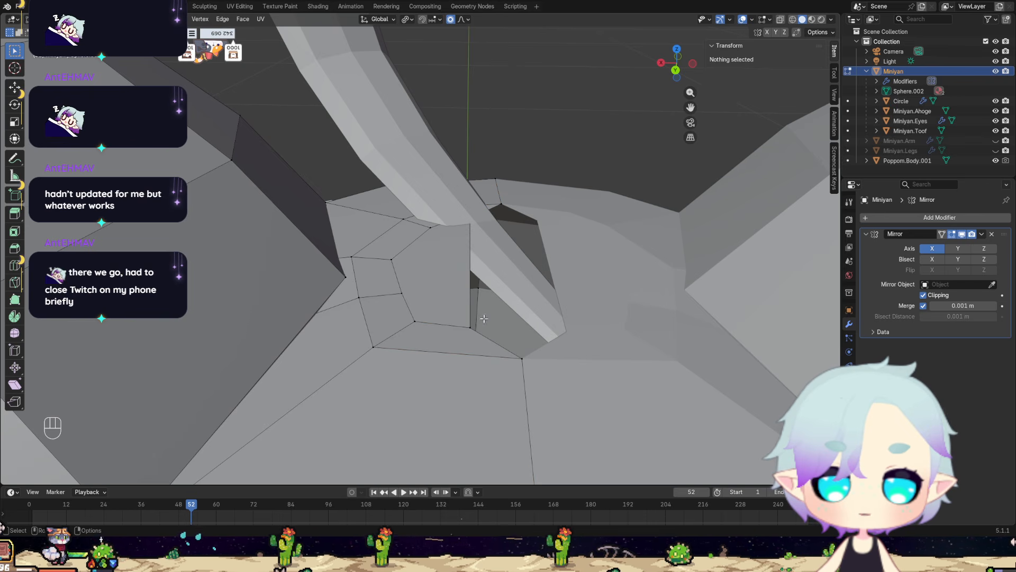
left_click(468, 327)
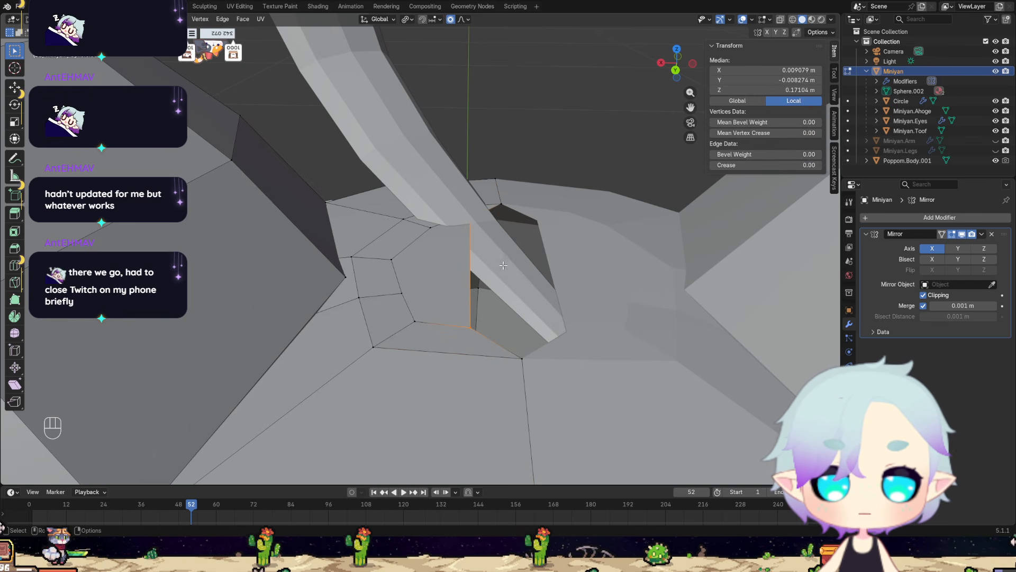
key("g")
key("x")
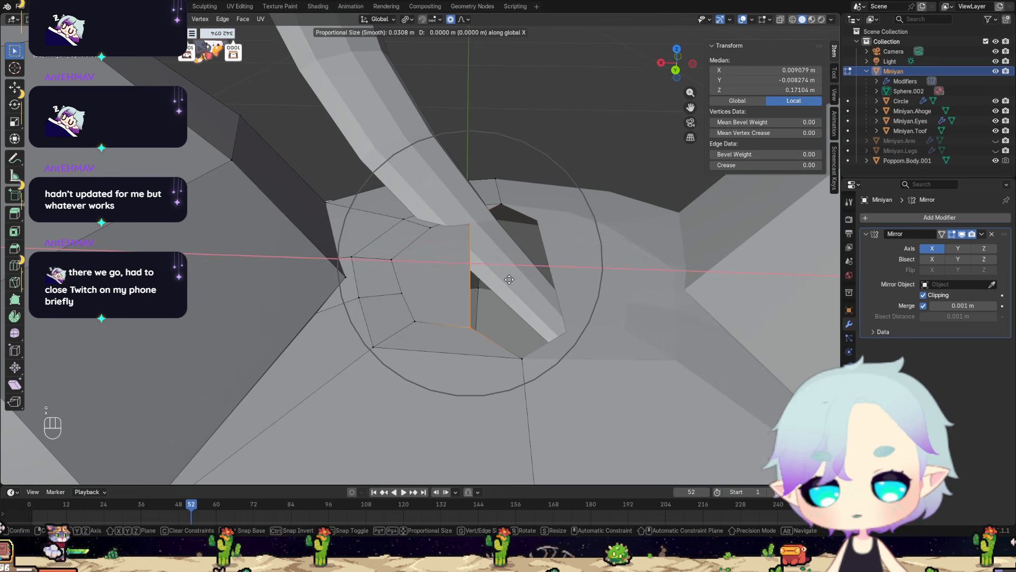
left_click(518, 287)
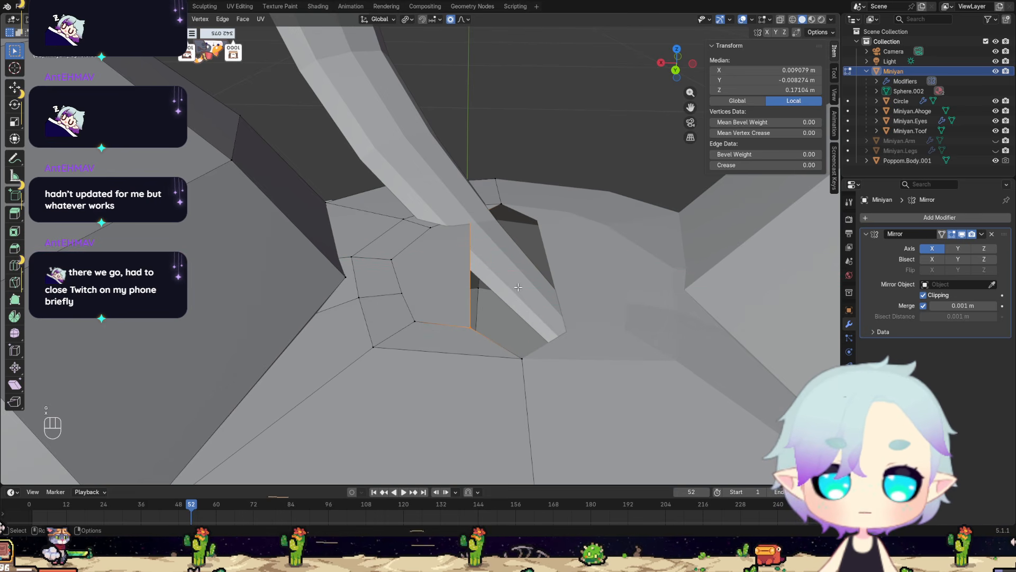
Turn off proportional editing and move the inset face about -0.0093 m along X to close the gap at the mirror plane.
key("o")
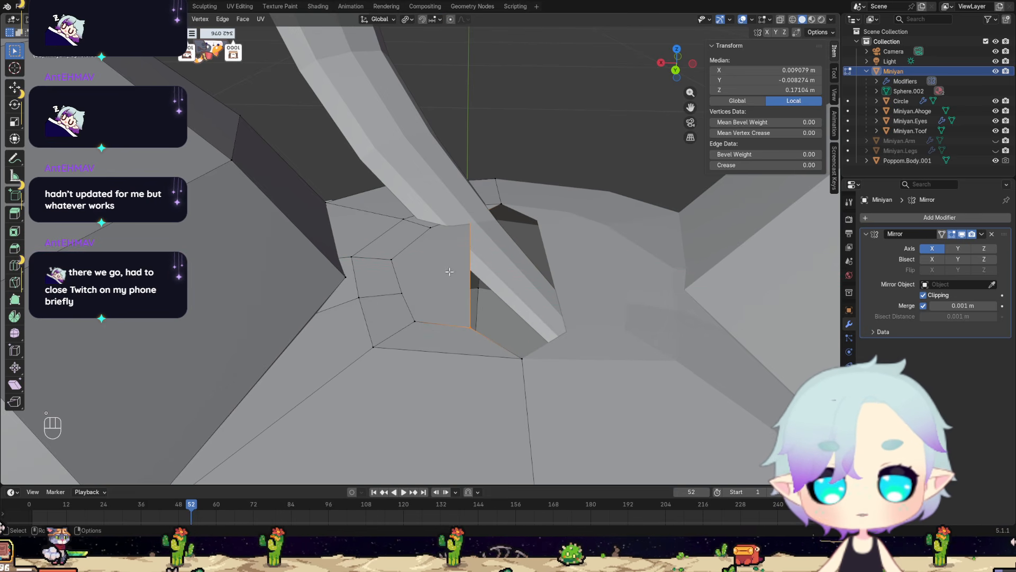
left_click(437, 281, "alt")
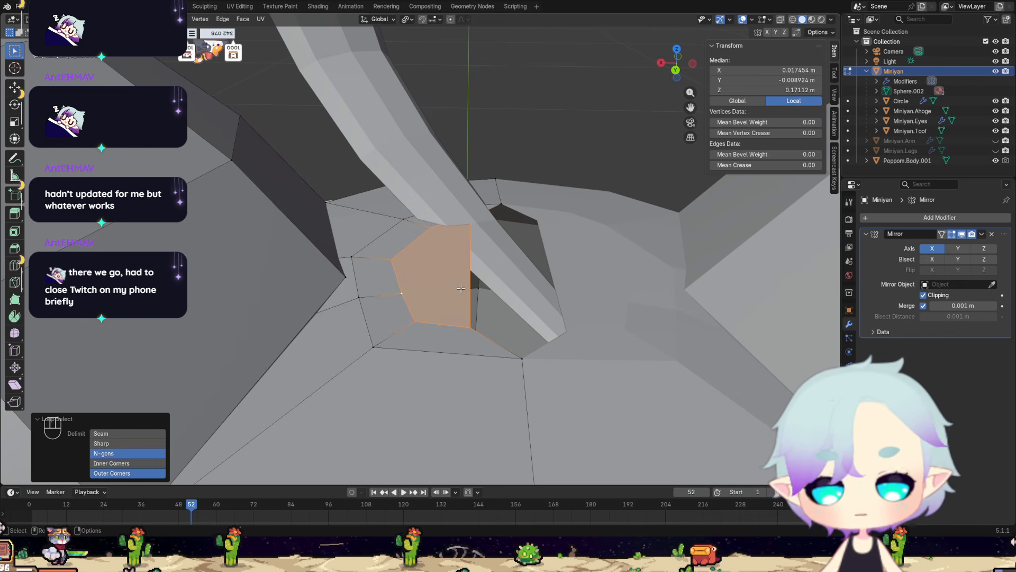
key("g")
key("x")
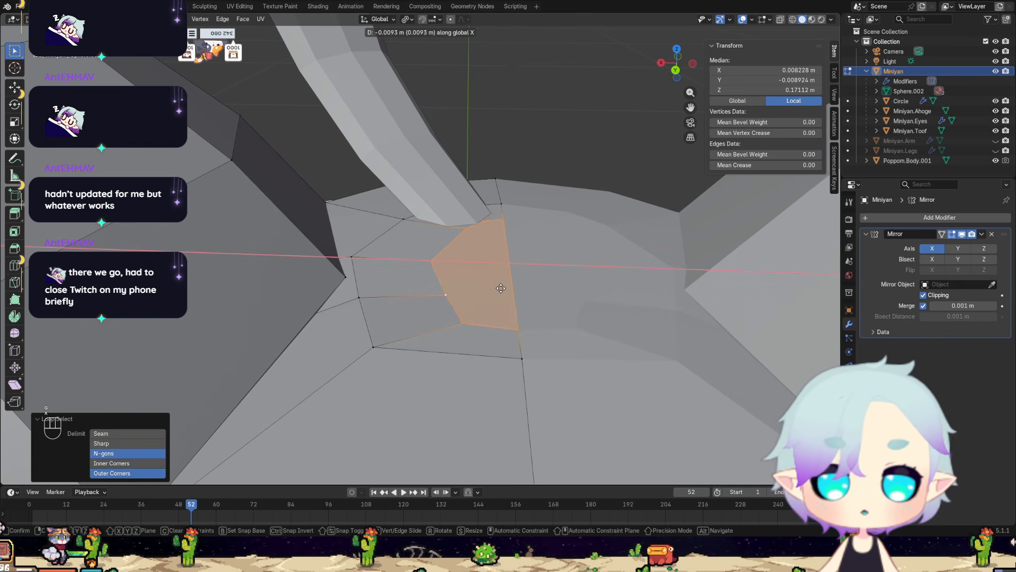
left_click(501, 288)
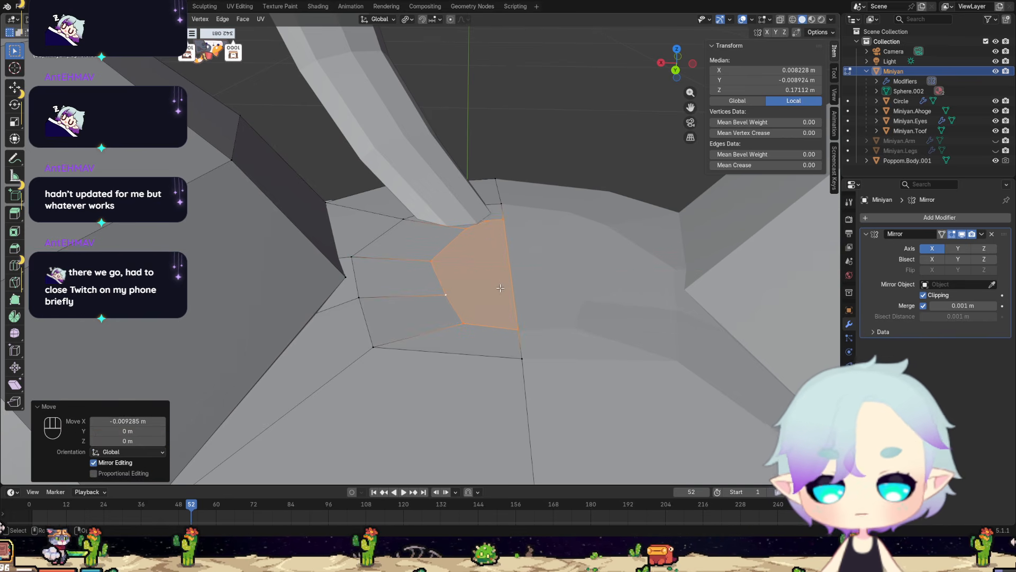
Shift the inset face's outer side back about 0.0037 m along X, keeping its centre edge clipped to the mirror plane.
key("g")
key("x")
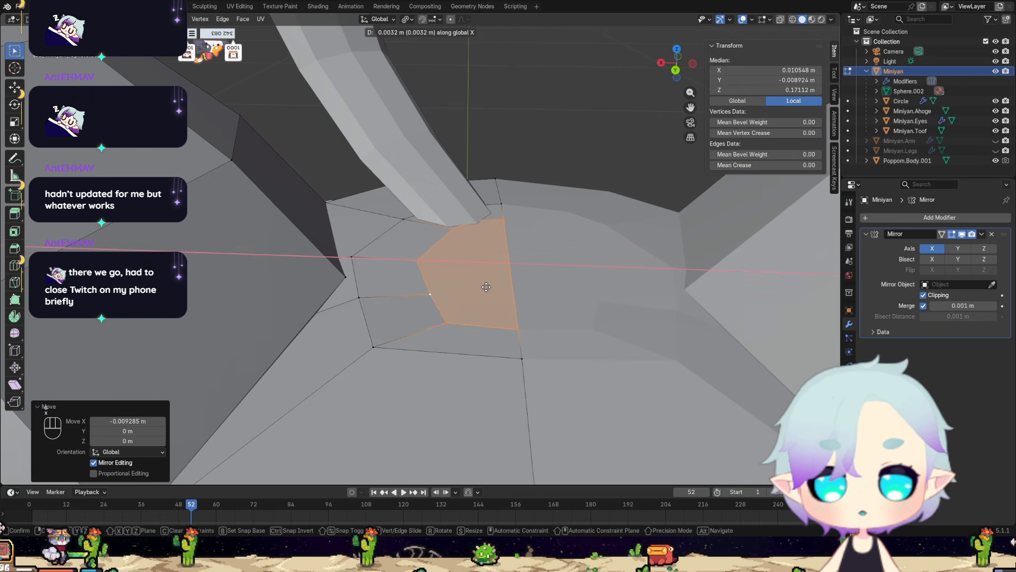
left_click(485, 286)
Try merging the two outer-ring vertices beside the ear into the ear's base vertex, using At Last.
mouse_move(485, 287)
middle_mouse_down()
mouse_move(413, 336)
mouse_move(558, 358)
mouse_move(499, 322)
mouse_move(497, 283)
middle_mouse_up()
scroll(497, 283, "down", 9)
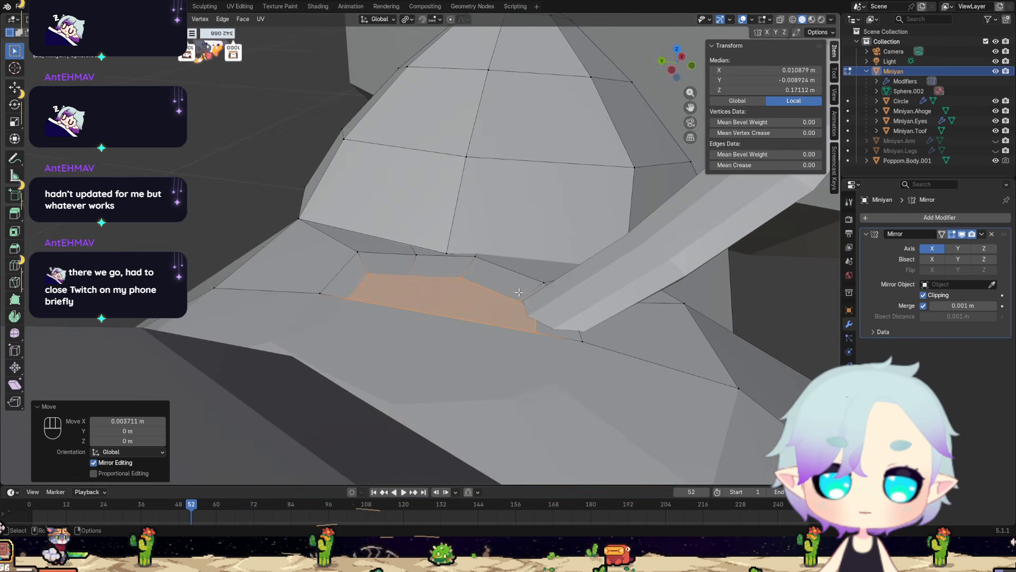
scroll(466, 281, "up", 8)
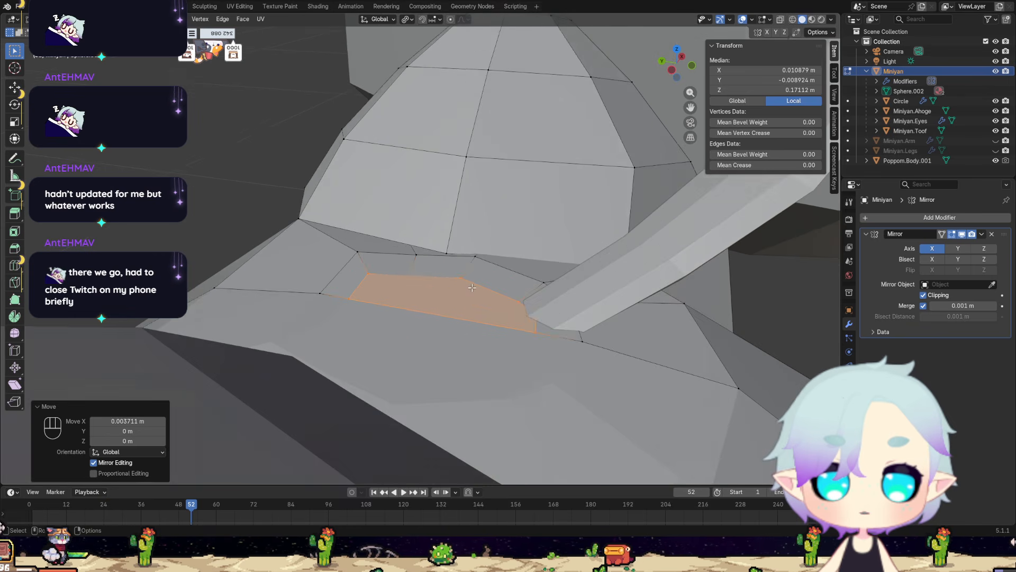
middle_click_drag(433, 279, 449, 263)
middle_click_drag(462, 279, 408, 261)
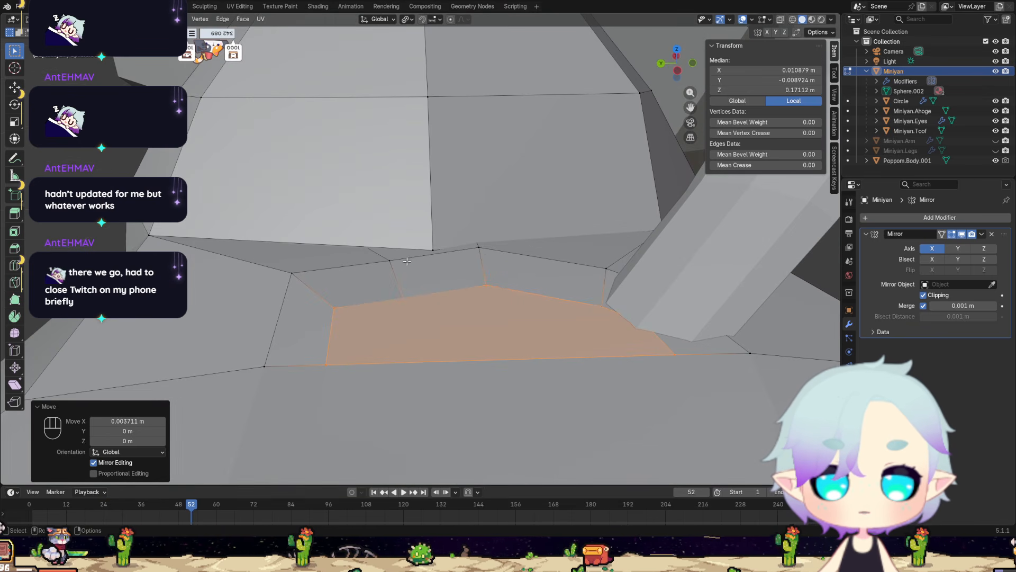
left_click(411, 260)
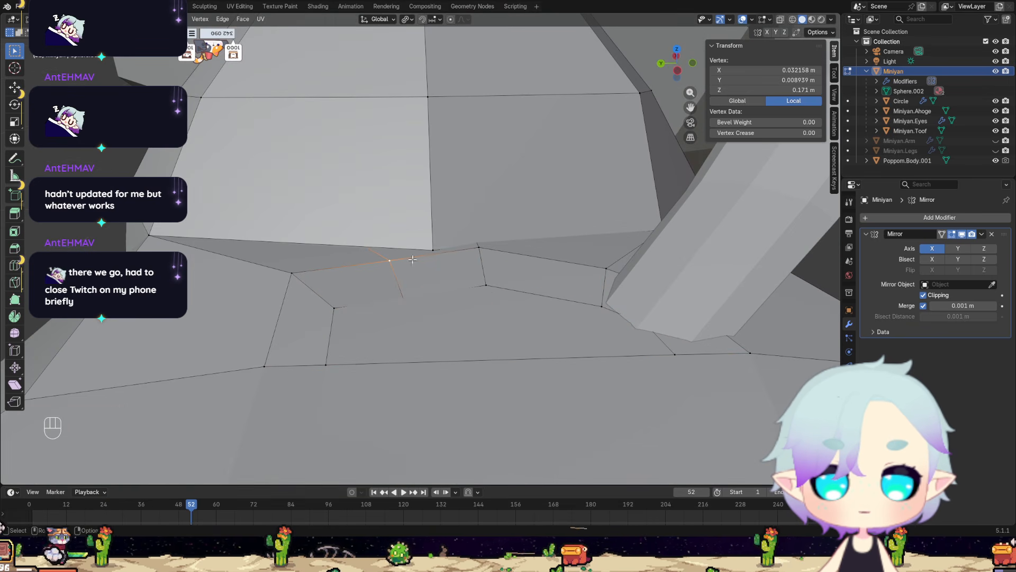
left_click(439, 252)
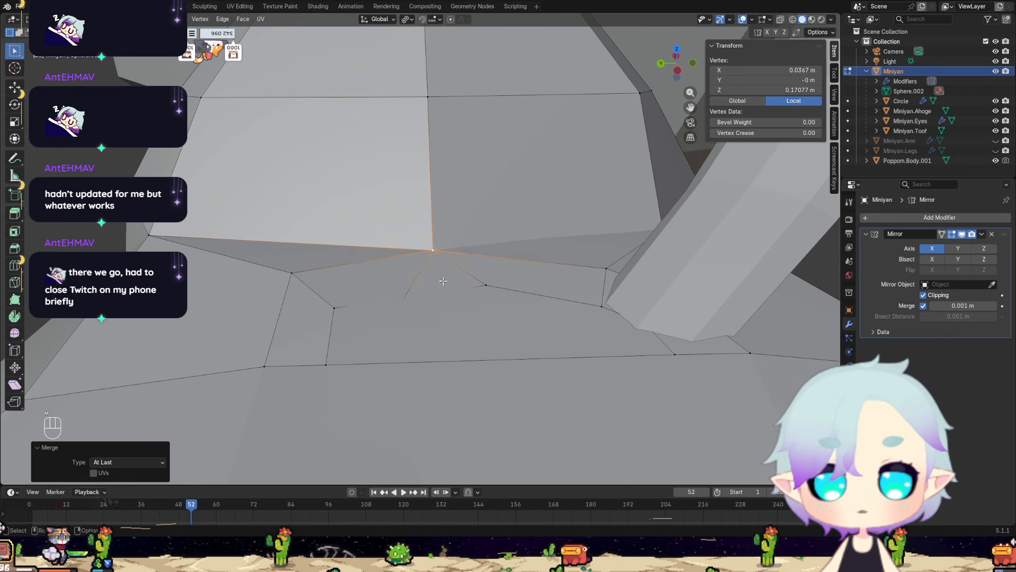
Try merging the inset's vertex nearest the ear into its neighbouring inset vertex, using At Last.
middle_click_drag(439, 258, 404, 294)
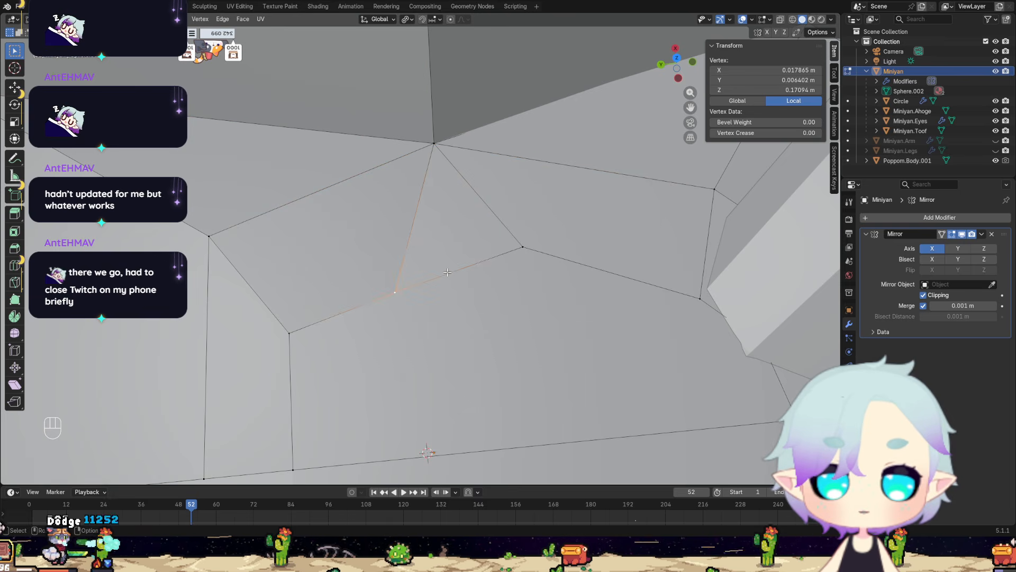
left_click(524, 247)
middle_click_drag(524, 249, 371, 199)
scroll(461, 190, "down", 9)
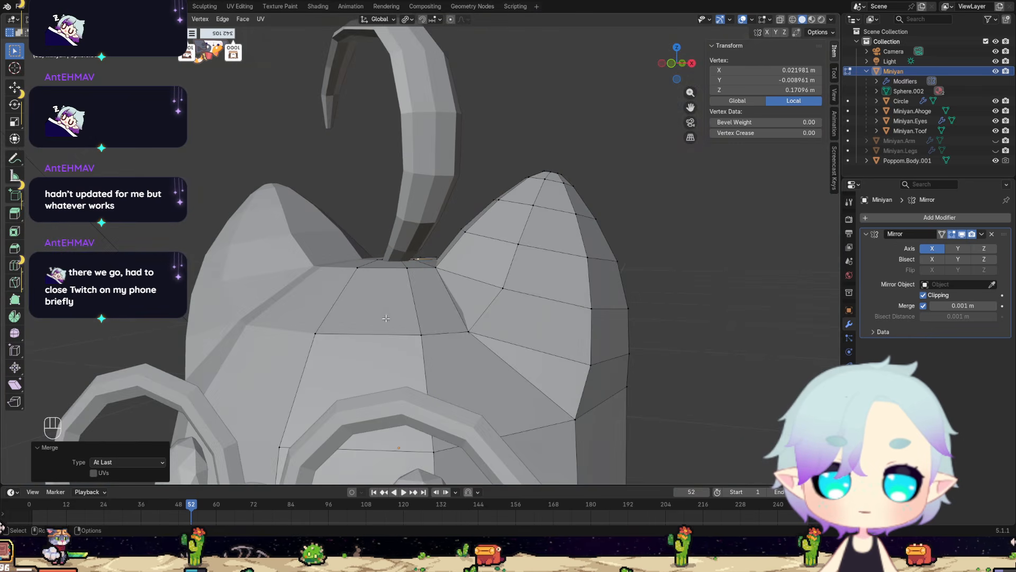
Examine the head, the ears and the gap between ear and body from the front, side and back.
middle_click_drag(378, 326, 445, 331)
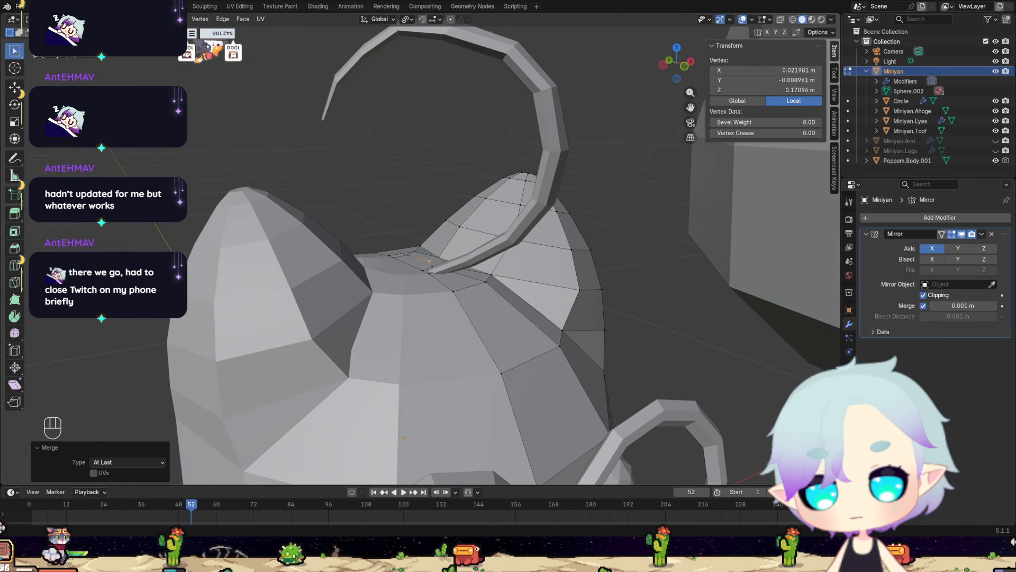
scroll(358, 348, "down", 6)
middle_click_drag(358, 347, 345, 318)
scroll(344, 317, "up", 7)
middle_click_drag(400, 204, 312, 299)
middle_click_drag(282, 371, 424, 353)
scroll(423, 353, "down", 3)
scroll(422, 351, "up", 1)
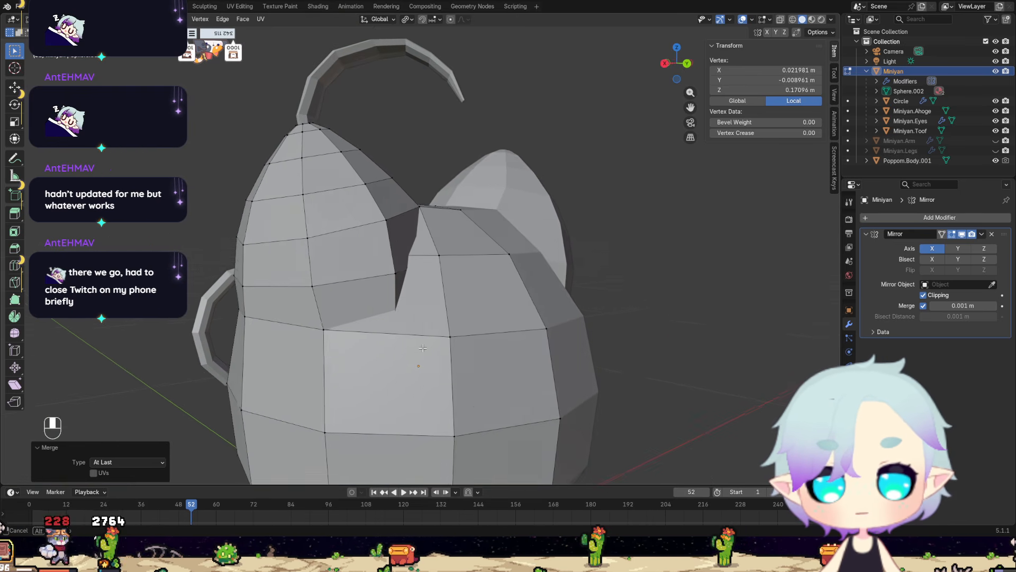
scroll(365, 345, "down", 5)
middle_click_drag(365, 345, 411, 361)
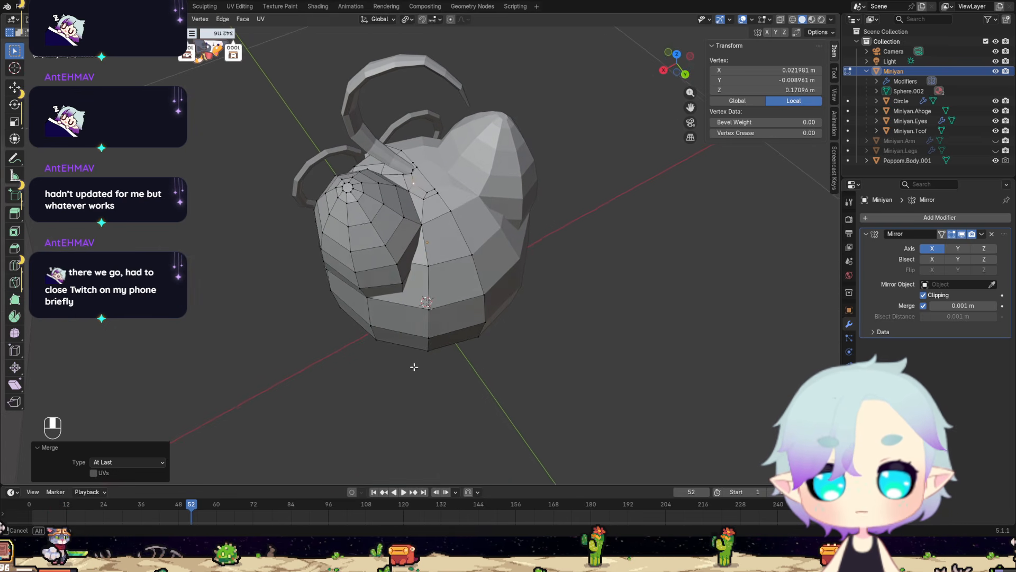
Undo the two vertex merges beside the inset on top of the head.
key("ctrl+z")
key("ctrl+z")
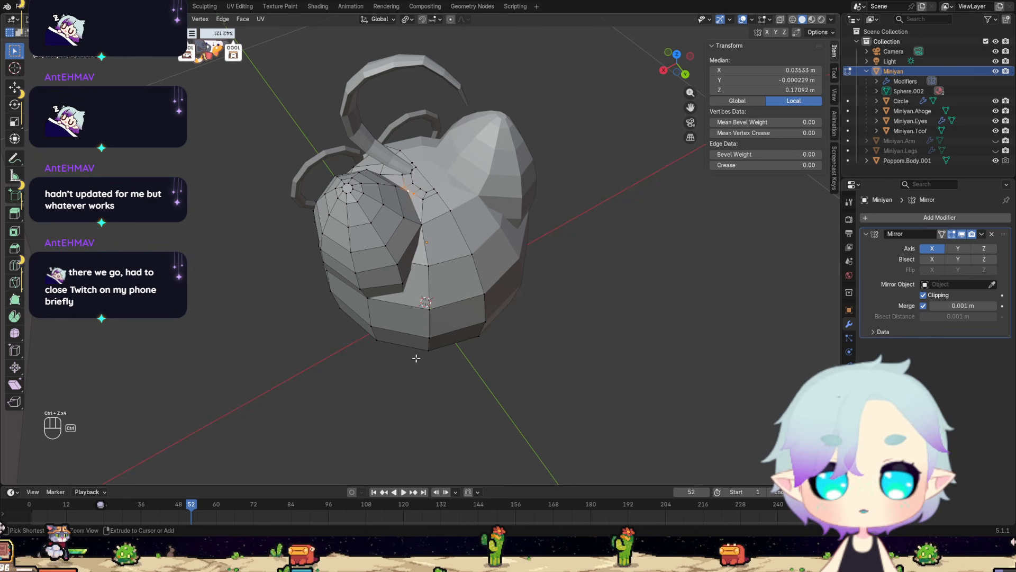
middle_click_drag(420, 332, 450, 304)
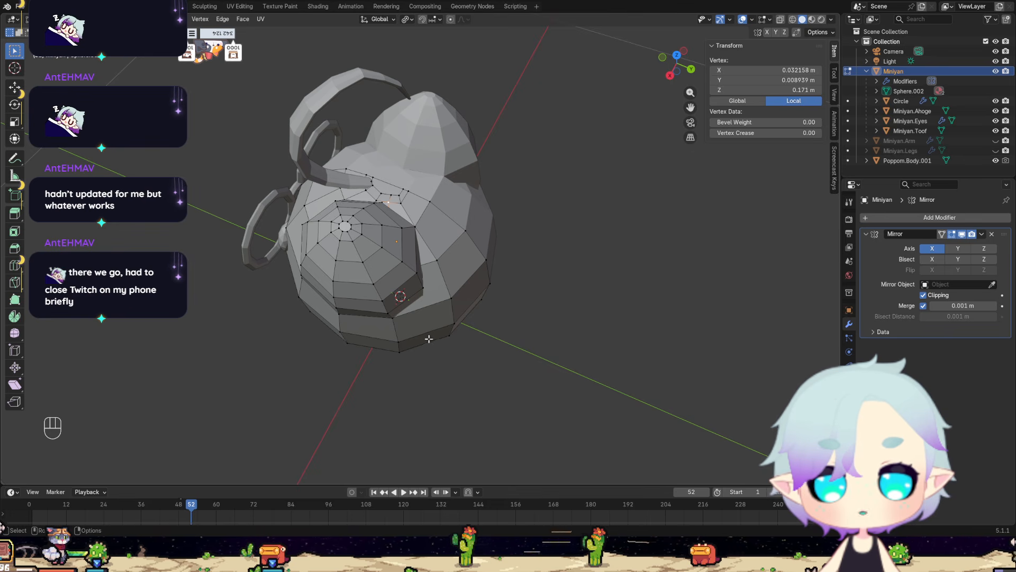
Merge the ear's lower inner vertex at the back with the nearest body vertex at their centre, then clear the selection.
middle_click_drag(456, 359, 350, 274)
scroll(415, 278, "up", 4)
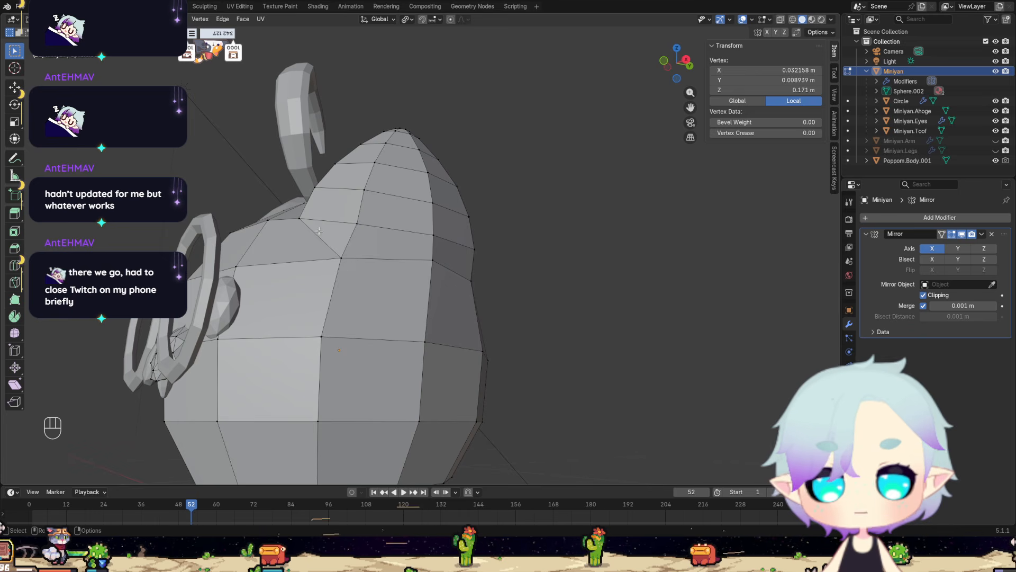
middle_click_drag(426, 296, 405, 328)
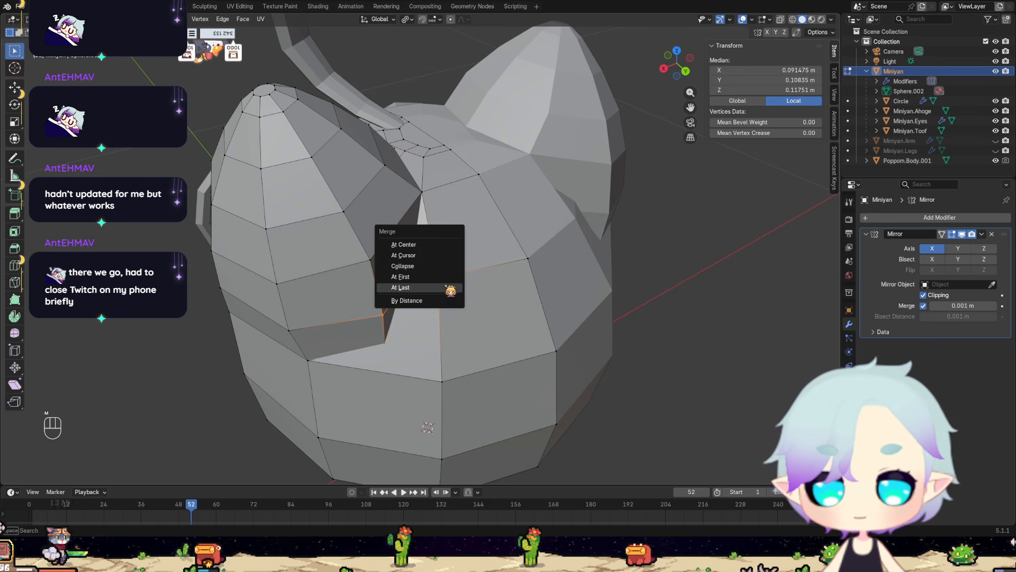
left_click(417, 245)
middle_click_drag(418, 249, 536, 267)
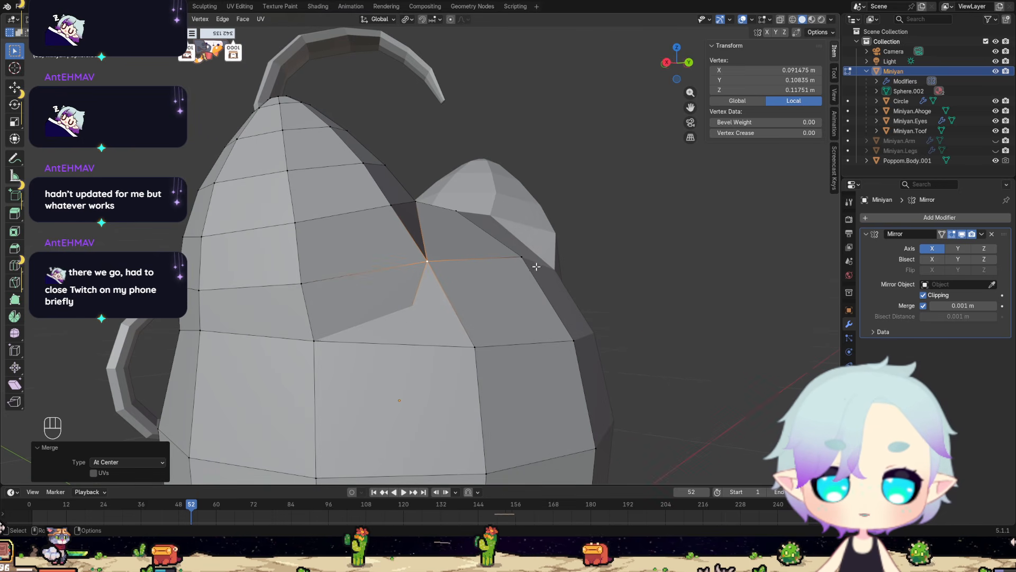
left_click(429, 315)
Examine the merged corner and the overlap between ear and body at the back of the head, using X-ray display for hidden geometry.
middle_click_drag(429, 315, 488, 322)
scroll(489, 324, "up", 3)
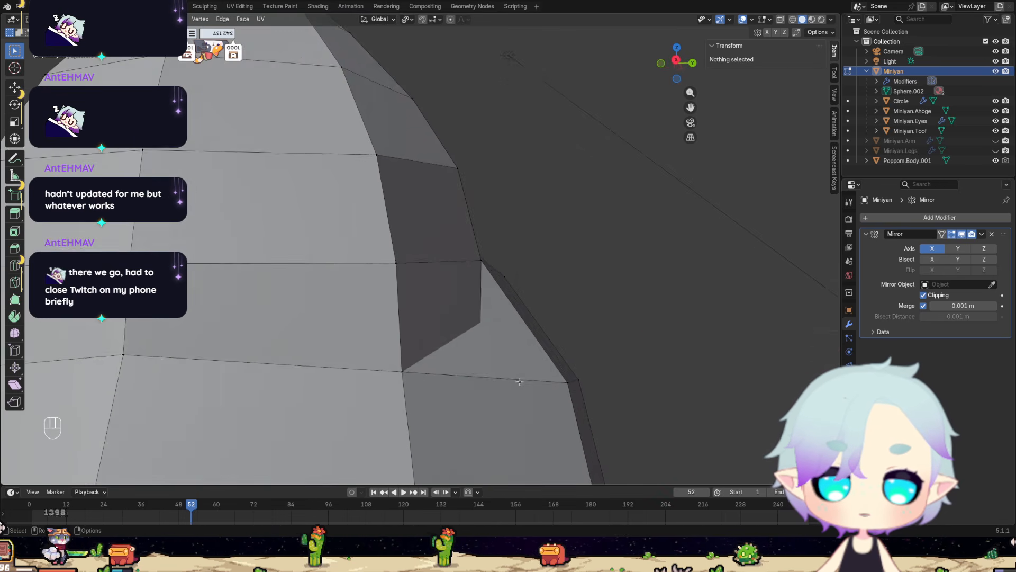
middle_click_drag(519, 381, 326, 409)
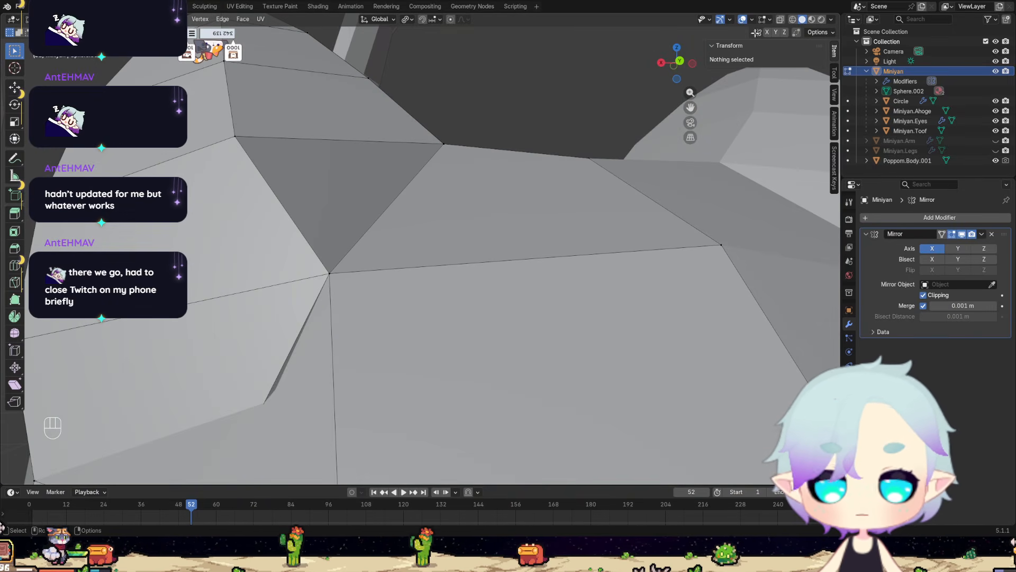
scroll(512, 238, "down", 5)
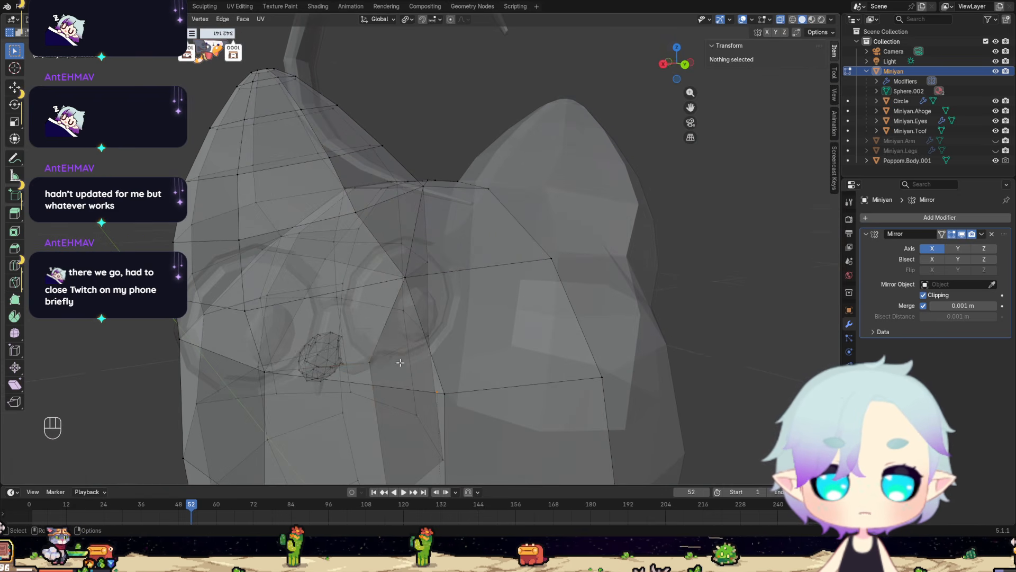
middle_click_drag(388, 372, 472, 346)
left_click(391, 352)
left_click(783, 20)
middle_click_drag(706, 175, 406, 250)
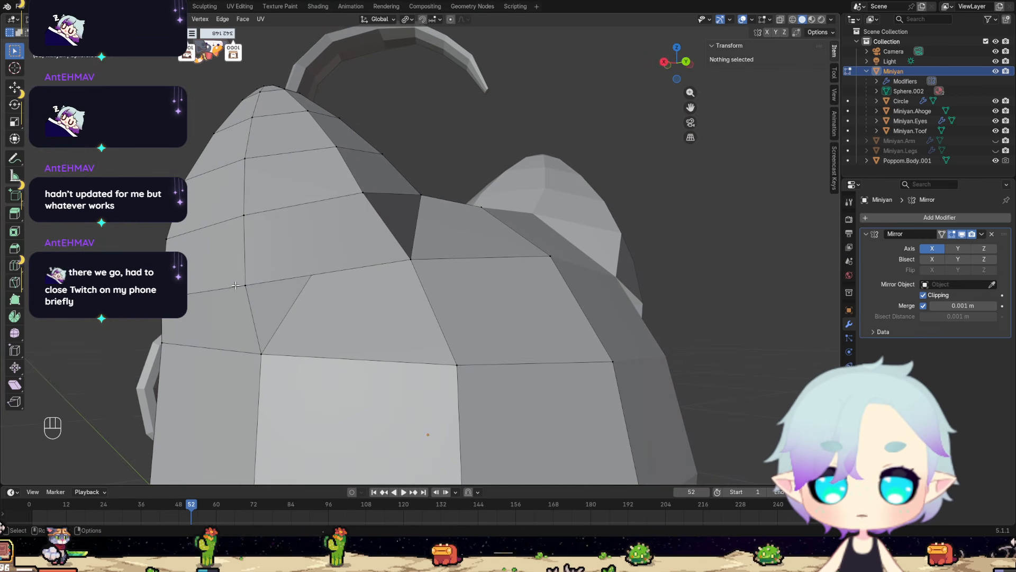
Remove the extra vertex along the ear's lower edge at the back of the head and fill the opening beneath with a triangular face.
middle_click_drag(286, 345, 294, 320)
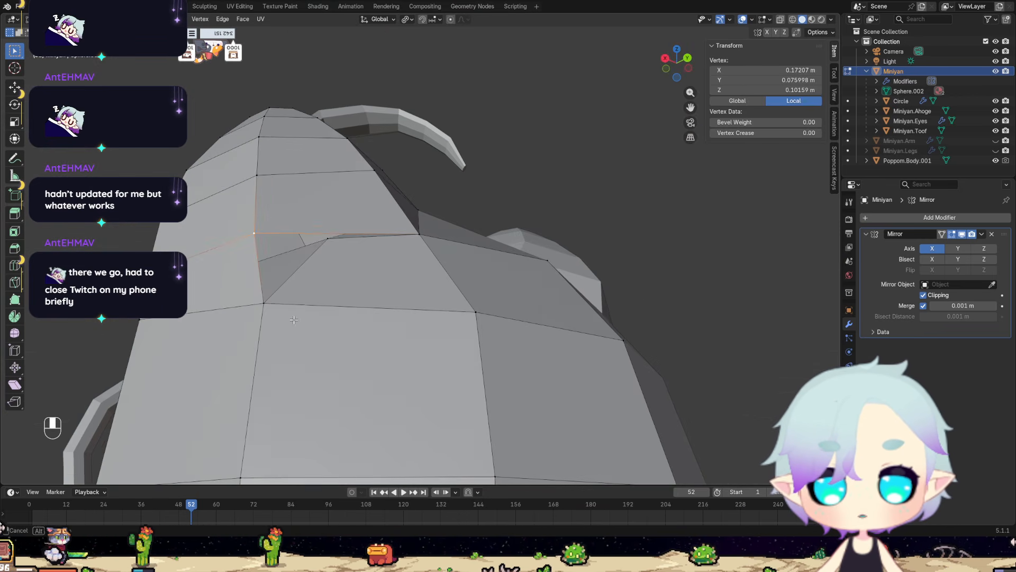
left_click(345, 252)
middle_click_drag(345, 253, 380, 275)
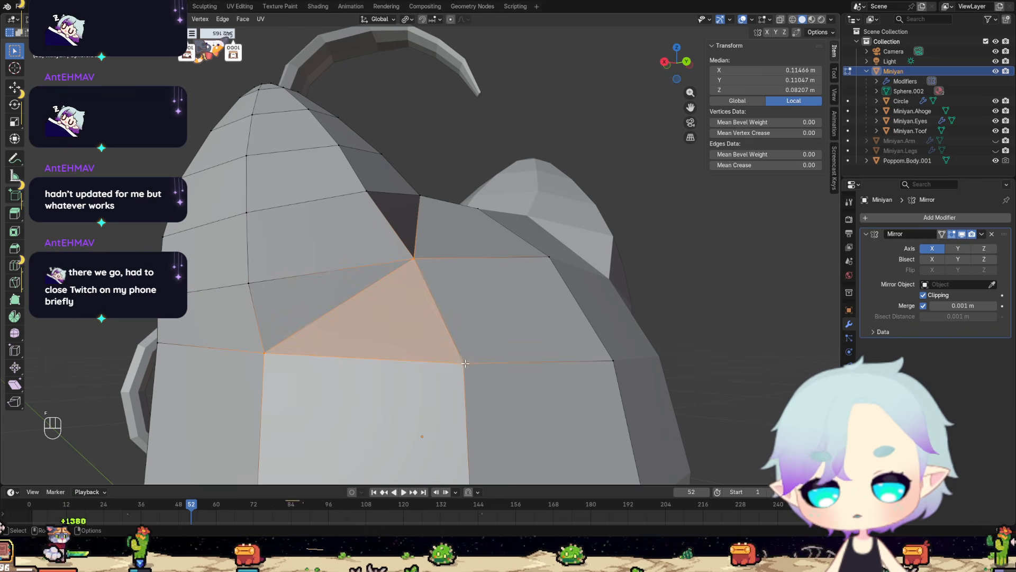
Delete the body vertex hidden inside the base of the ear near the top of the head.
middle_click_drag(465, 363, 555, 347)
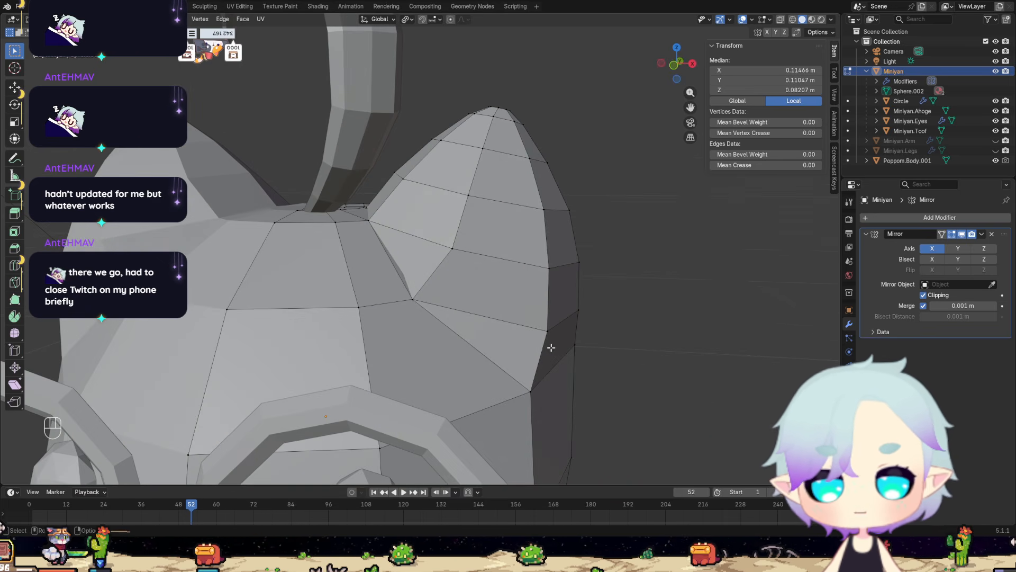
scroll(486, 349, "up", 5)
middle_click_drag(485, 351, 591, 317)
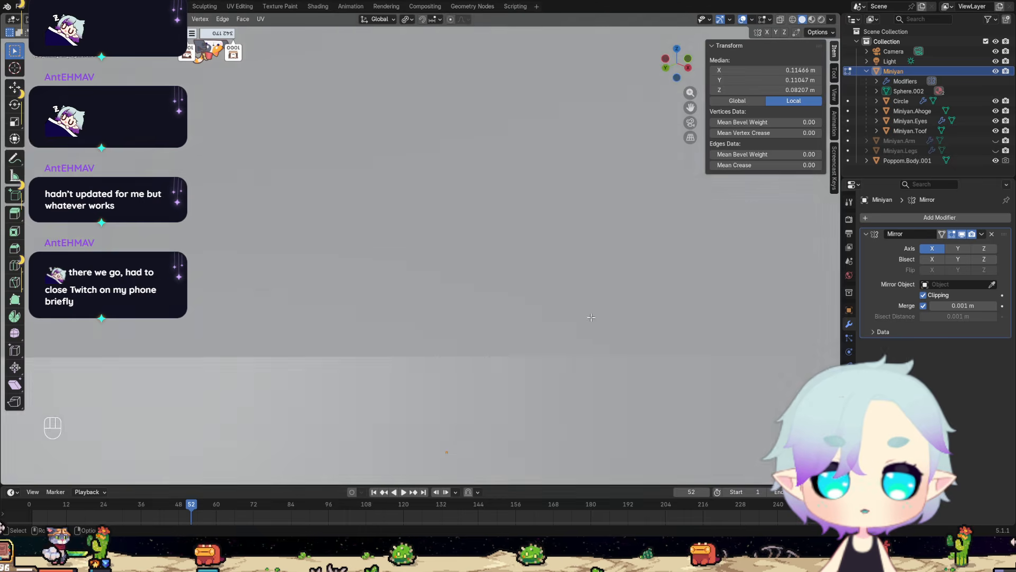
scroll(591, 317, "down", 14)
middle_click_drag(514, 278, 469, 231)
scroll(458, 342, "up", 15)
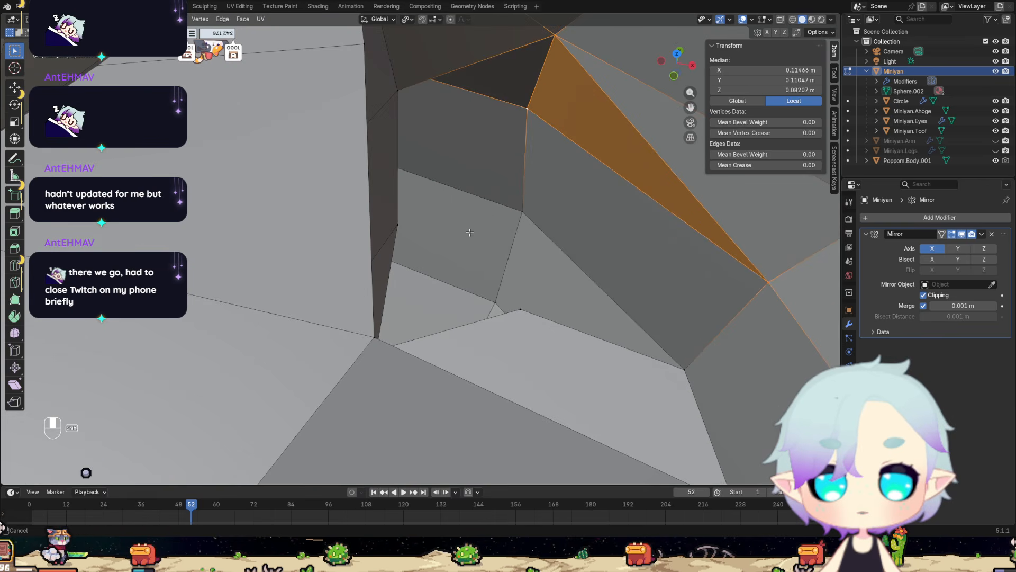
left_click(374, 335)
key("x")
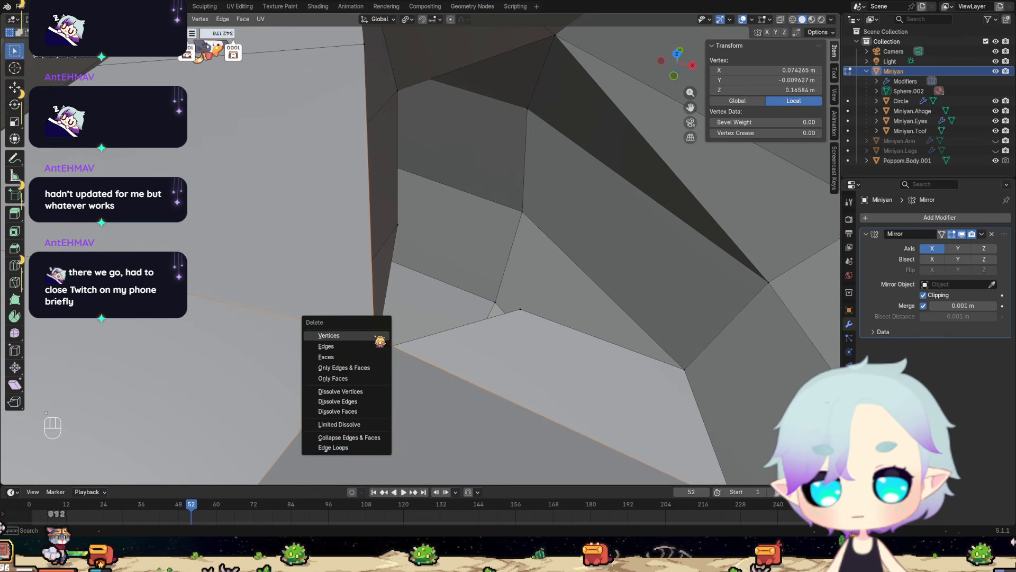
left_click(374, 336)
Compare the gap between ear and head with and without the deleted vertex by undoing and redoing the deletion.
middle_click_drag(374, 336, 450, 312)
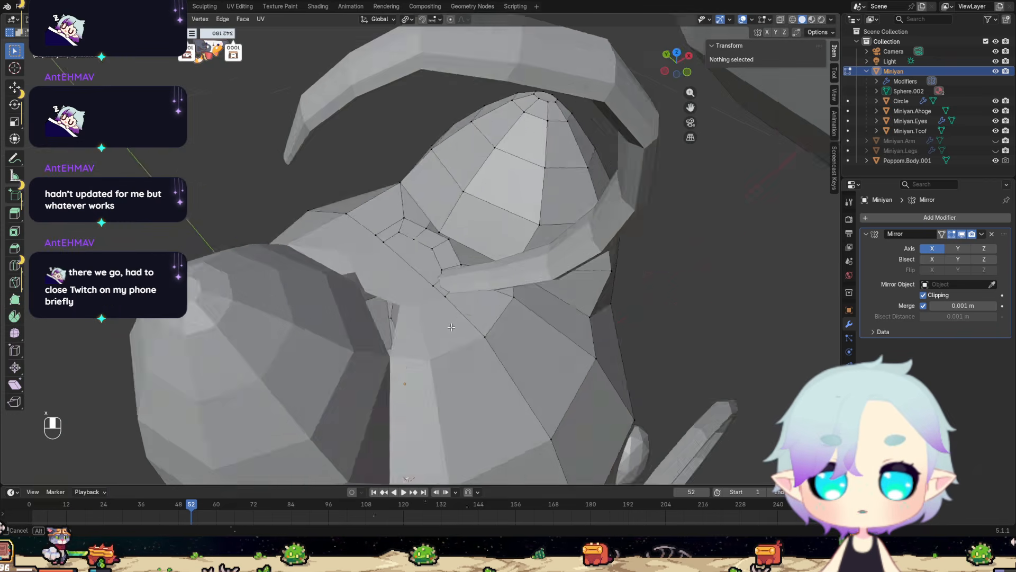
scroll(450, 265, "up", 6)
middle_click_drag(476, 259, 429, 299, "shift")
key("ctrl+z")
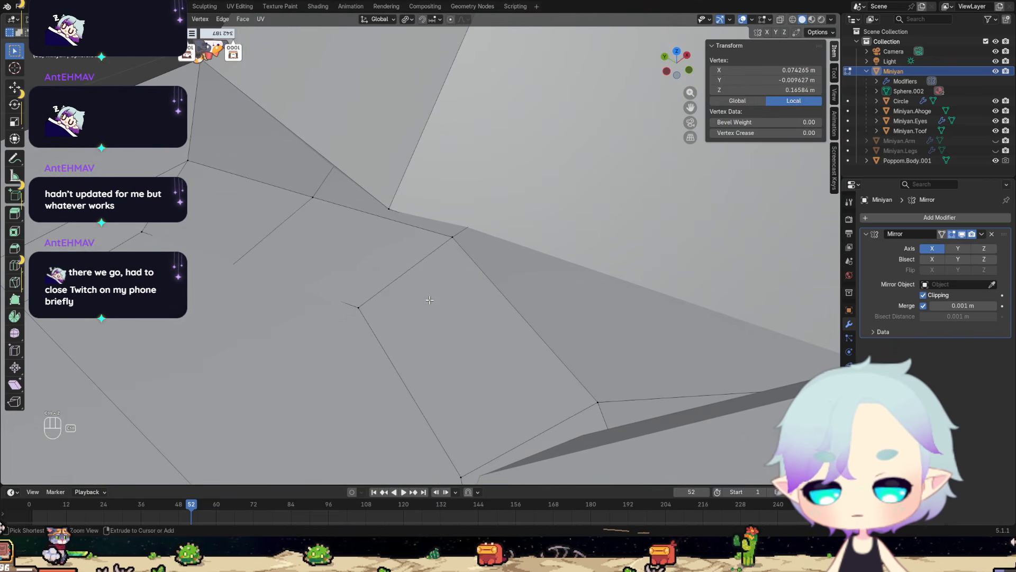
key("ctrl+shift+z")
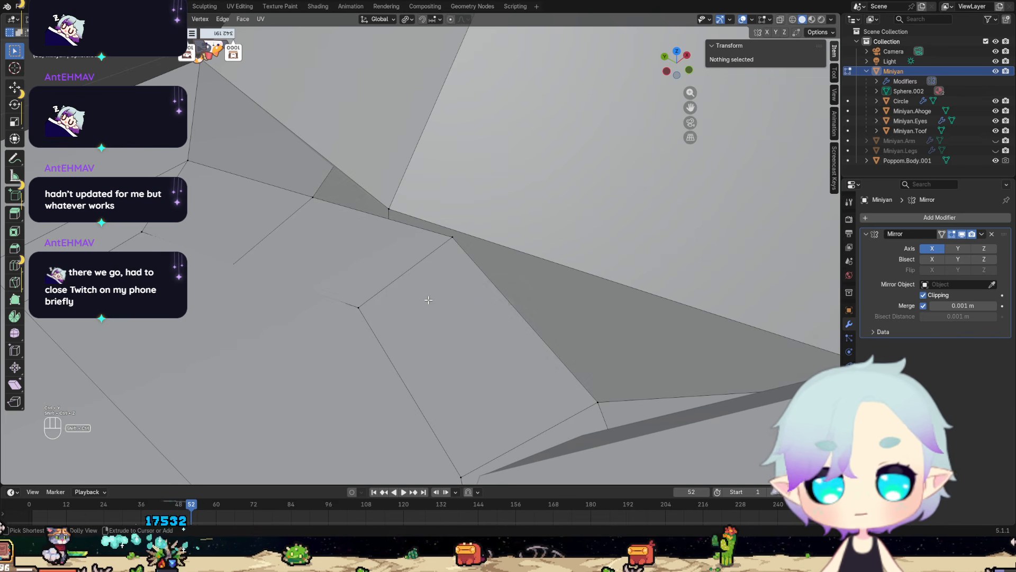
Merge the ear's lower inner vertex with the adjacent vertex on top of the head at their centre.
middle_click_drag(430, 299, 476, 293)
scroll(477, 293, "up", 2)
middle_click_drag(510, 248, 408, 292, "shift")
left_click(276, 284)
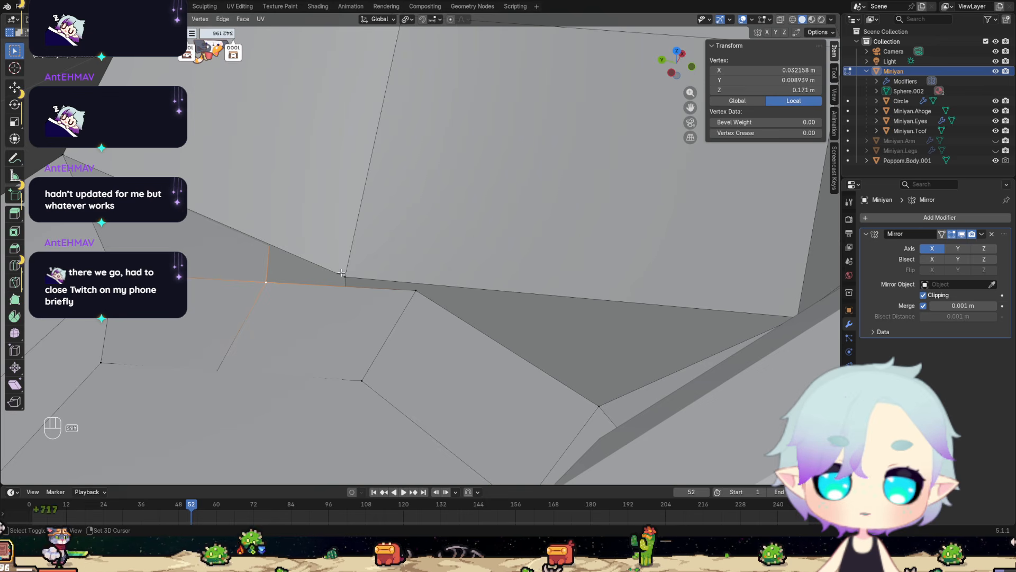
scroll(414, 291, "down", 4)
middle_click_drag(414, 291, 422, 304)
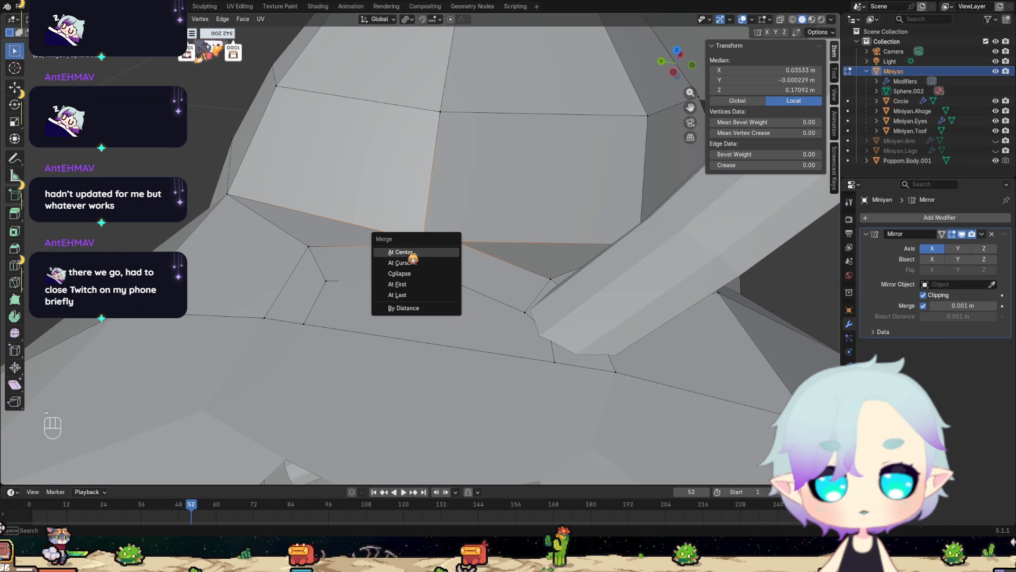
left_click(412, 255)
Merge the two neighbouring inset vertices below the merged ear corner on top of the head, using Collapse.
scroll(394, 296, "down", 4)
scroll(386, 306, "up", 9)
scroll(371, 314, "down", 5)
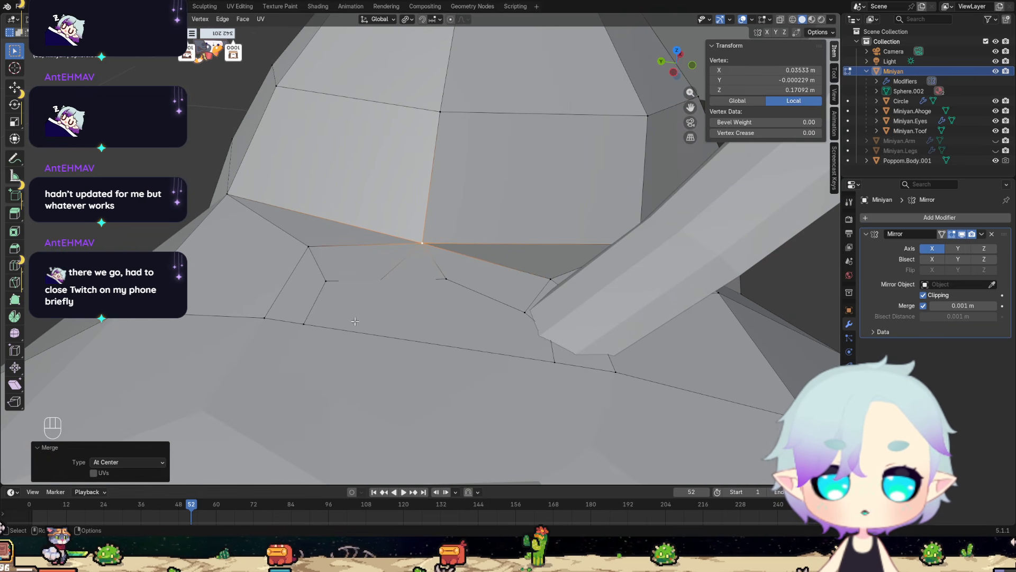
left_click(384, 279)
middle_click_drag(384, 279, 404, 322)
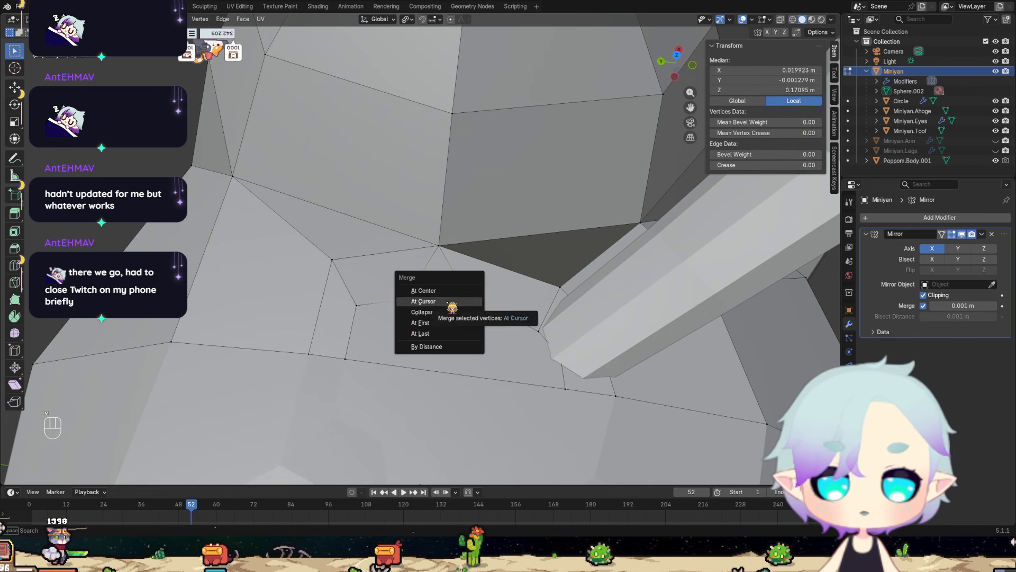
left_click(443, 311)
Hide the Miniyan.Ahoge object in the viewport to expose the top of the head.
scroll(456, 317, "up", 2)
middle_click_drag(487, 334, 270, 249)
scroll(270, 249, "down", 4)
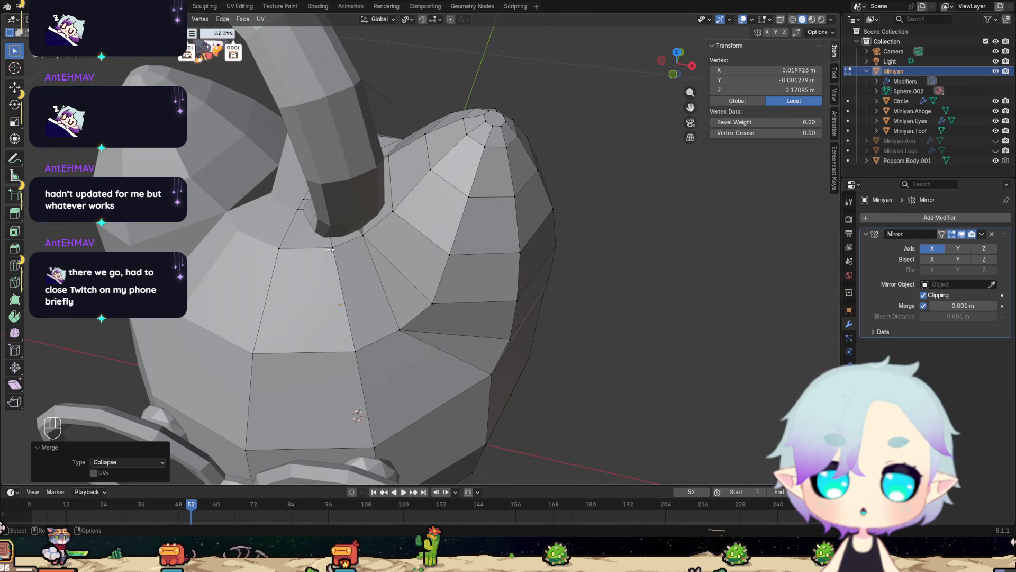
left_click(996, 111)
Try to merge the head vertex beside the remaining gap with the ear's front lower vertex, first At First and again At Last.
scroll(418, 275, "up", 5)
middle_click_drag(328, 222, 541, 314, "shift")
middle_click_drag(541, 315, 570, 328)
middle_click_drag(514, 271, 559, 275)
scroll(550, 273, "up", 3)
left_click(585, 228)
middle_click_drag(587, 228, 648, 215)
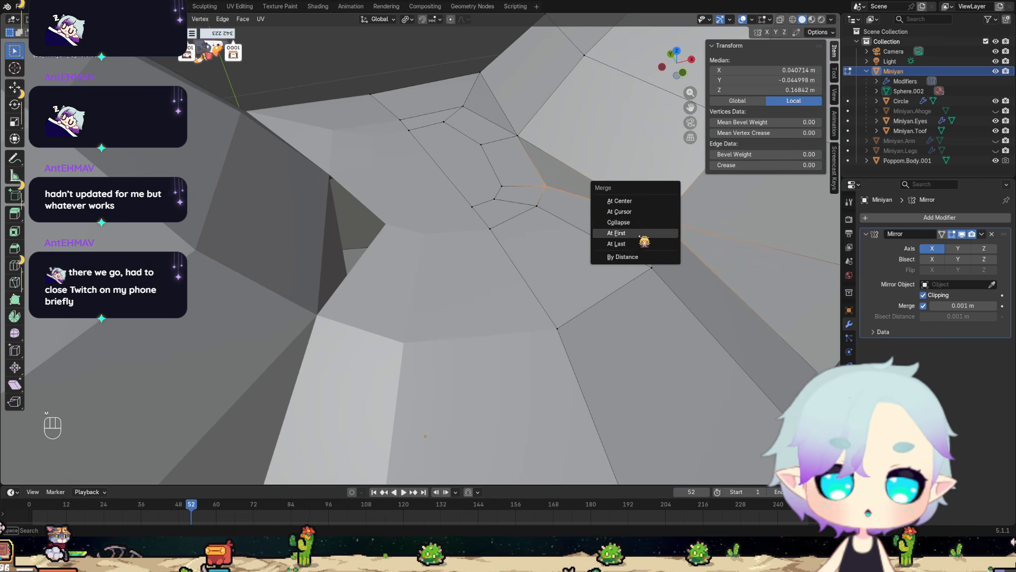
left_click(641, 233)
key("ctrl+z")
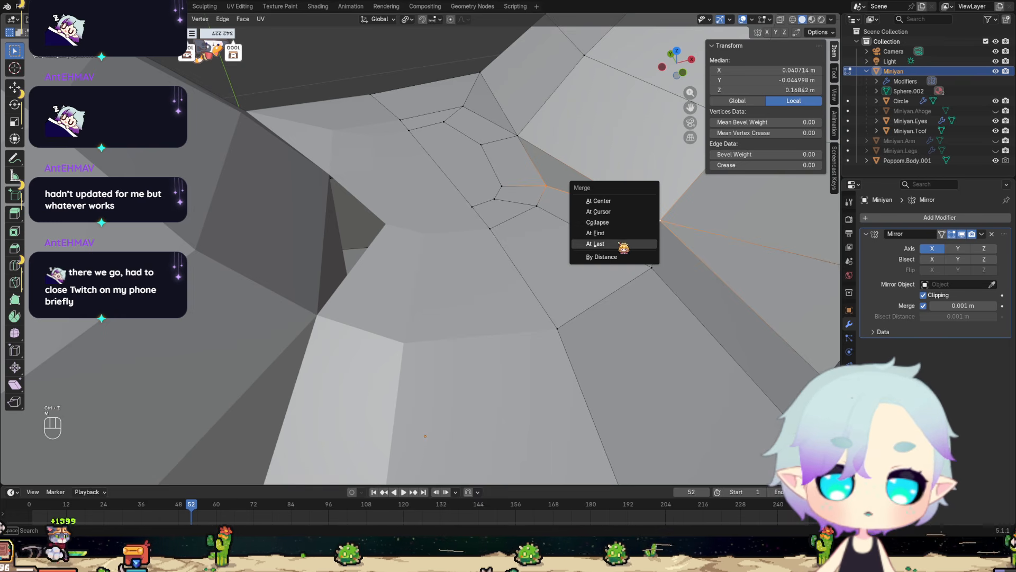
left_click(624, 245)
middle_click_drag(623, 246, 562, 272)
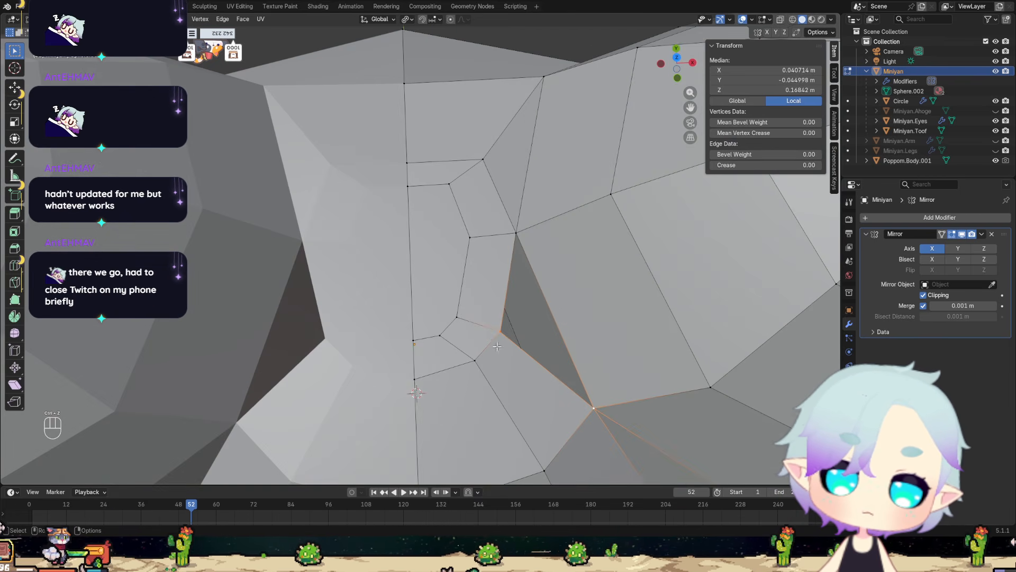
Fill the triangular gap between the ear's inner edge and the top of the head with a face, and clear the selection.
scroll(529, 380, "down", 6)
middle_click_drag(523, 373, 498, 313)
scroll(504, 320, "up", 5)
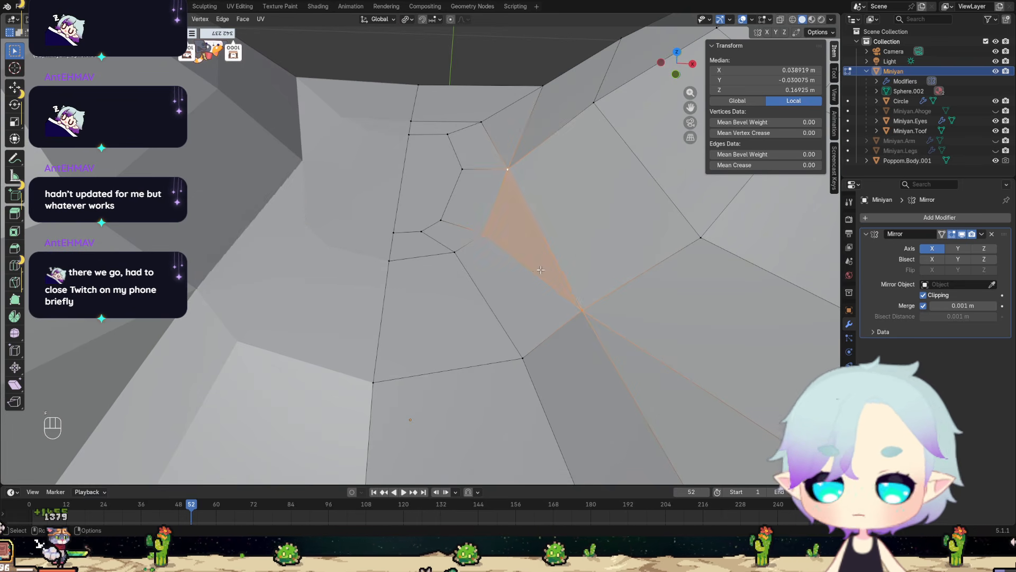
scroll(540, 270, "down", 2)
left_click(460, 79)
middle_click_drag(460, 78, 432, 154)
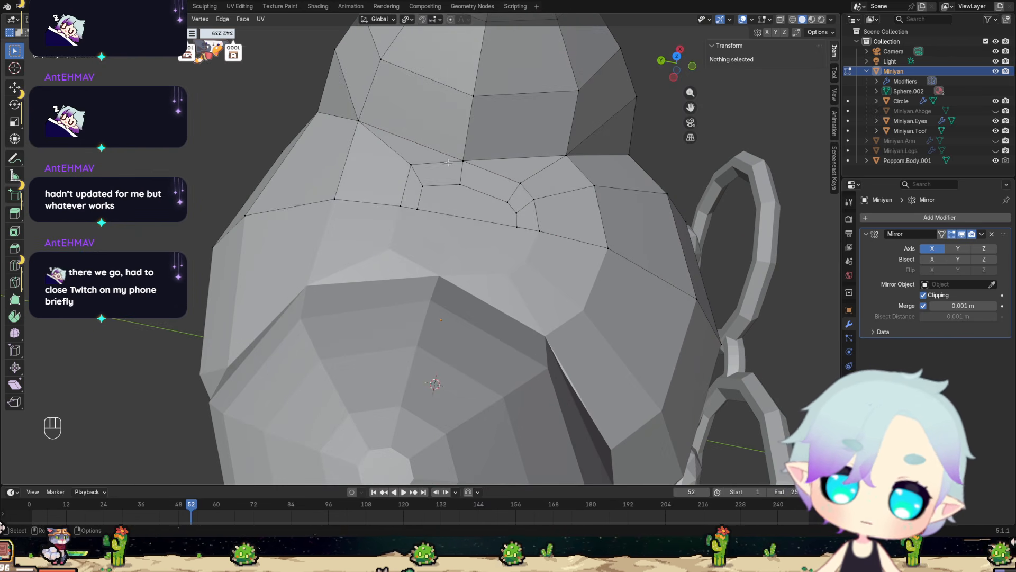
Examine the rebuilt topology on top of the head and around the ear's base from the side and front.
scroll(448, 162, "down", 6)
scroll(451, 242, "up", 4)
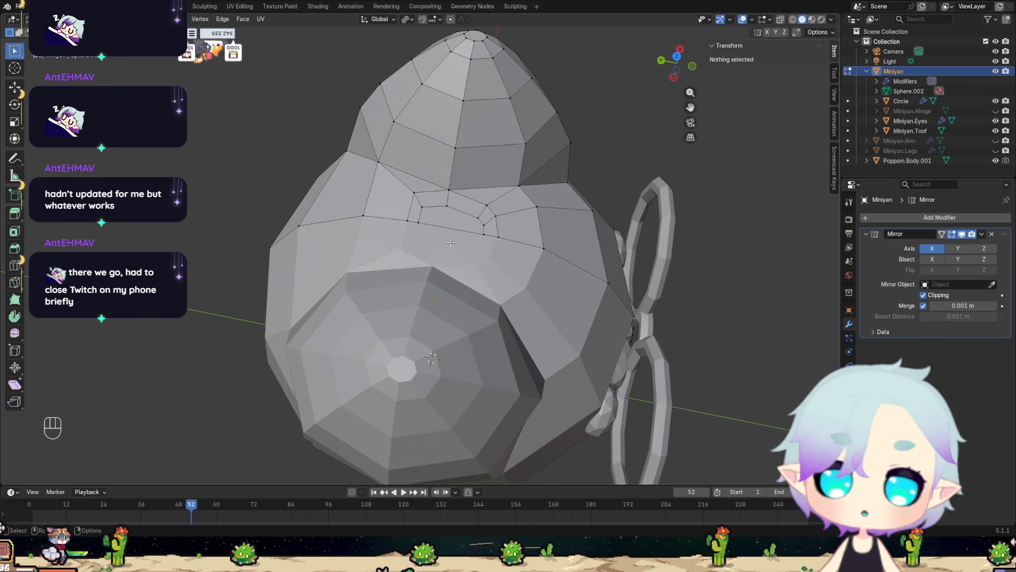
scroll(451, 242, "up", 3)
middle_click_drag(450, 241, 414, 251)
scroll(414, 254, "down", 5)
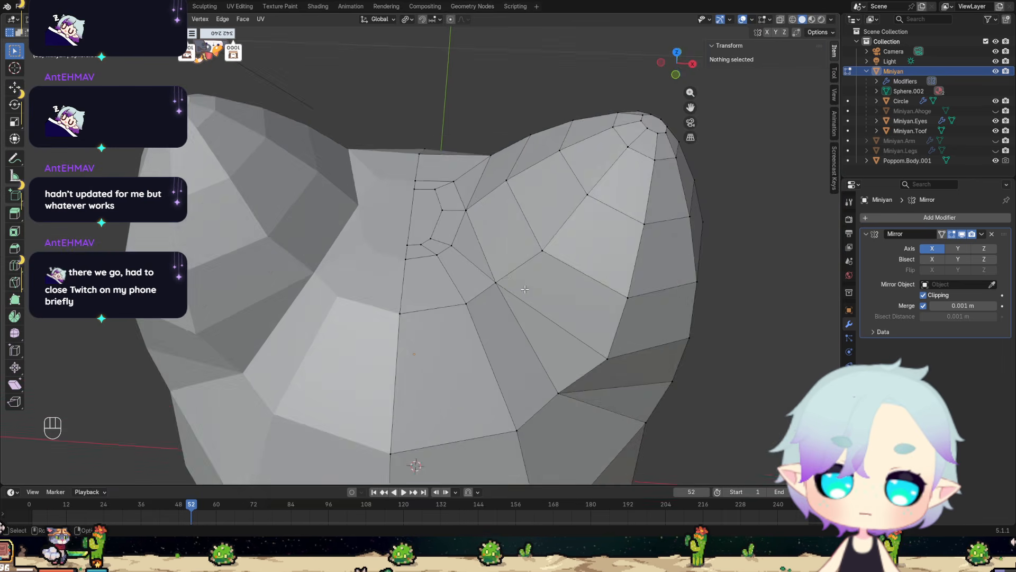
middle_click_drag(413, 254, 458, 193)
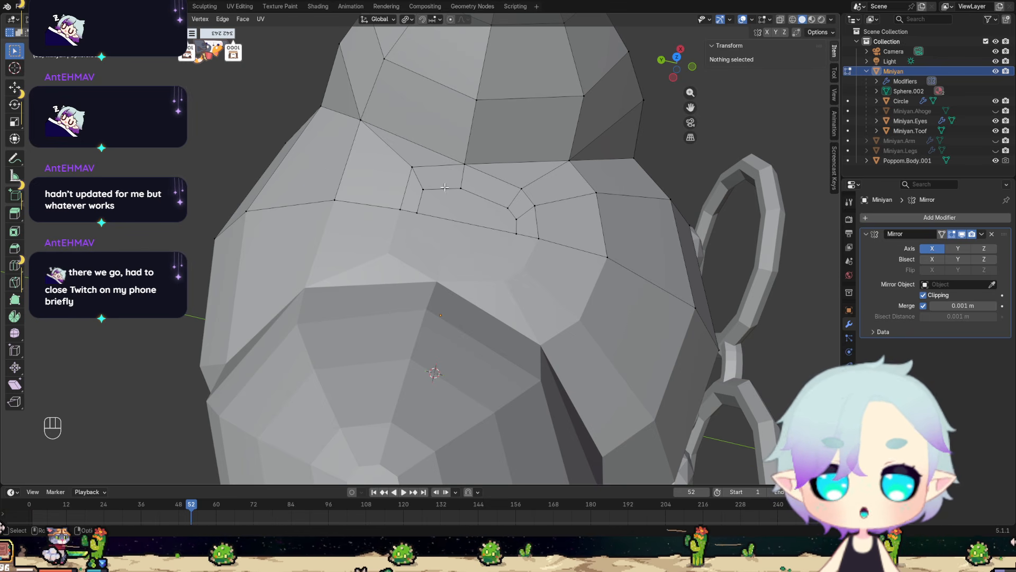
middle_click_drag(412, 203, 610, 280)
Examine the surface of the large Poppom.Body.001 model next to the cat for comparison.
scroll(614, 231, "down", 9)
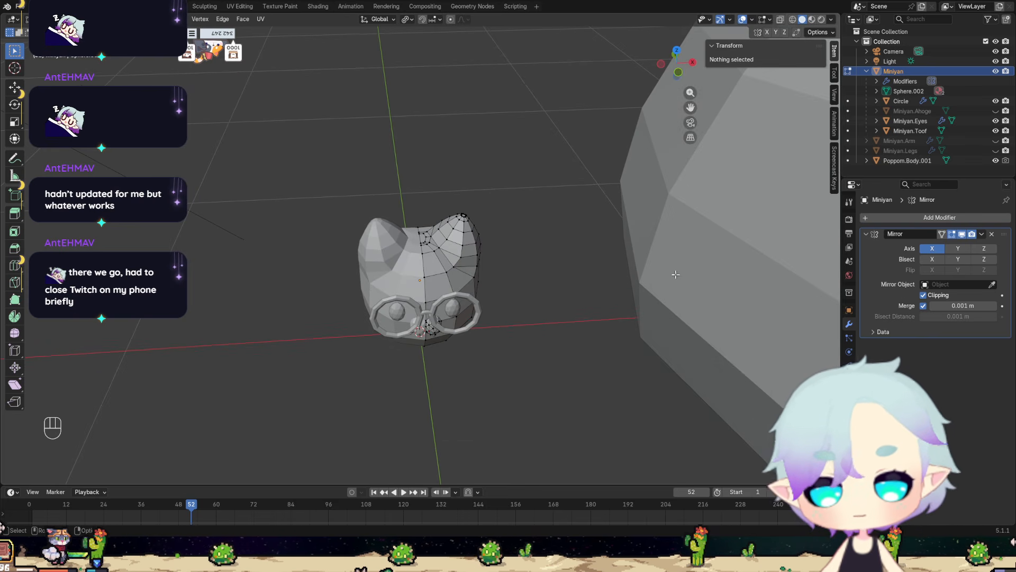
middle_click_drag(675, 275, 270, 415, "shift")
scroll(270, 416, "down", 5)
middle_click_drag(551, 201, 505, 271, "shift")
scroll(458, 336, "up", 6)
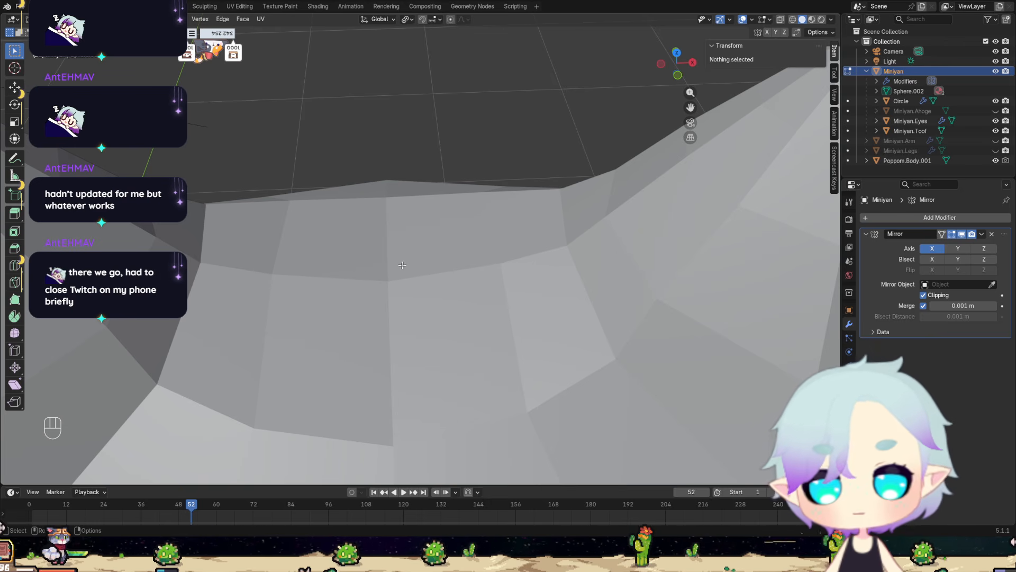
scroll(402, 266, "down", 6)
middle_click_drag(381, 388, 396, 321)
middle_click_drag(258, 374, 503, 273, "shift")
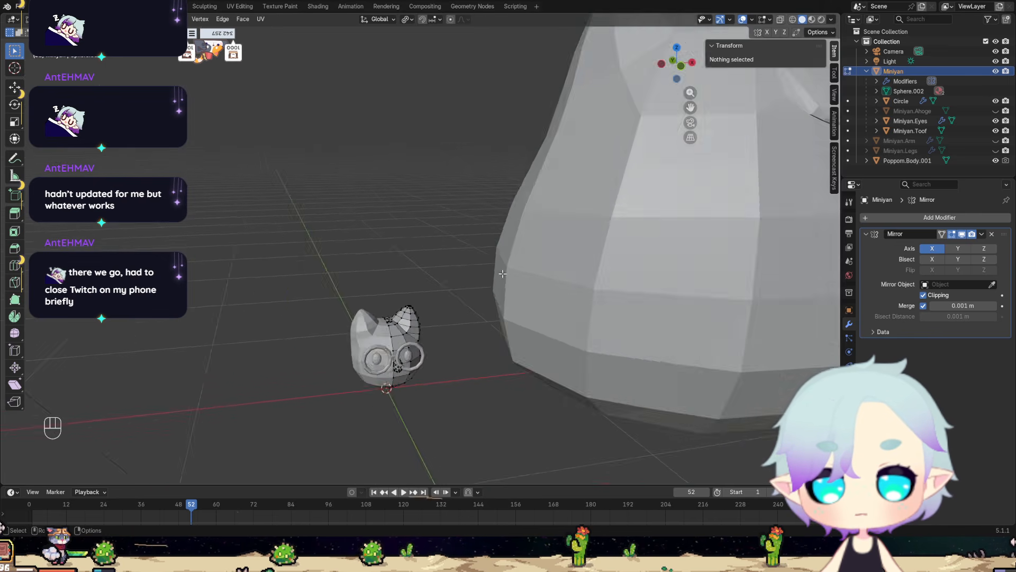
Examine the cat's muzzle, glasses and lower body from the front and both sides.
scroll(503, 274, "up", 6)
middle_click_drag(490, 381, 526, 186, "shift")
scroll(526, 186, "up", 2)
middle_click_drag(492, 394, 458, 290, "shift")
mouse_move(459, 290)
middle_mouse_down()
mouse_move(447, 274)
mouse_move(455, 279)
middle_mouse_up()
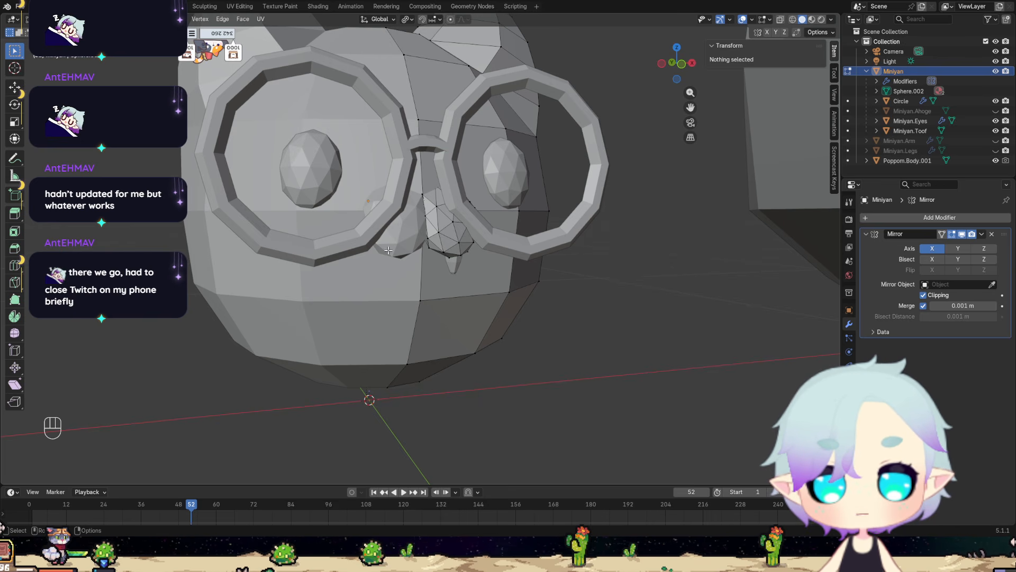
scroll(458, 254, "down", 3)
middle_click_drag(455, 257, 431, 259)
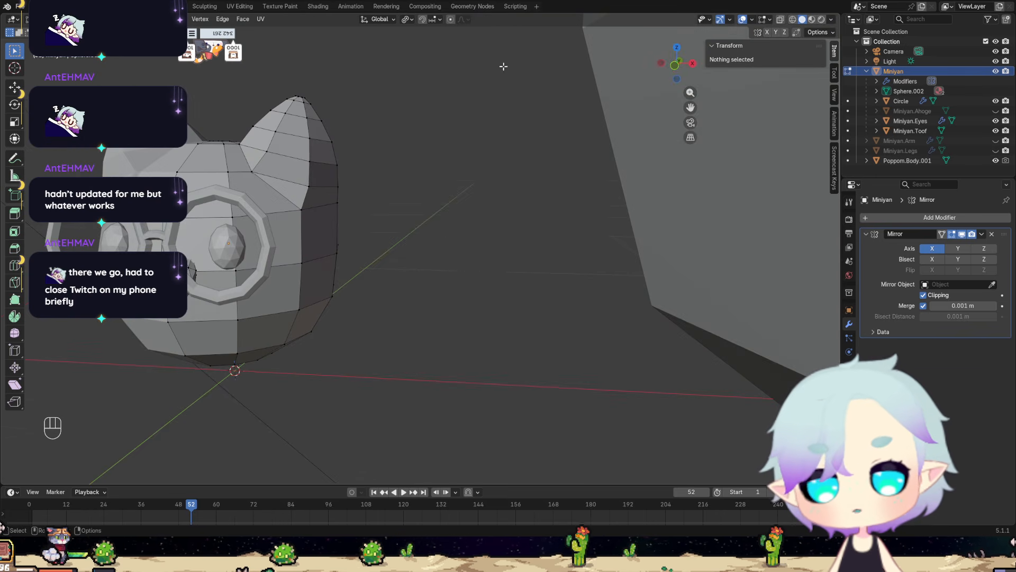
Switch to the Shading workspace and examine the blue cat's face and body on MinyanRefsheet.png.
left_click(318, 7)
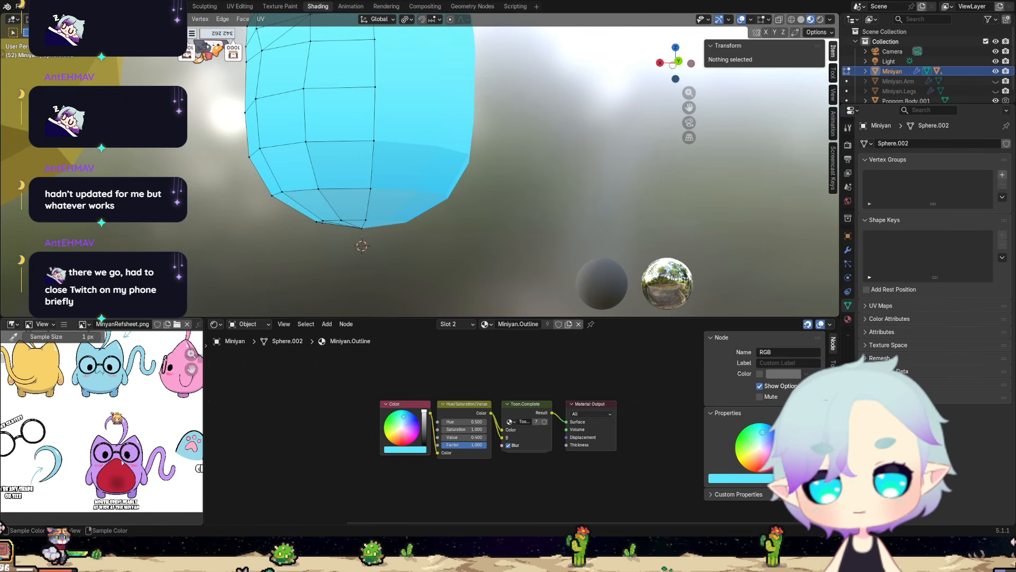
scroll(99, 400, "up", 3)
middle_click_drag(85, 390, 131, 487)
scroll(130, 475, "up", 3)
middle_click_drag(169, 435, 82, 474)
scroll(82, 474, "up", 2)
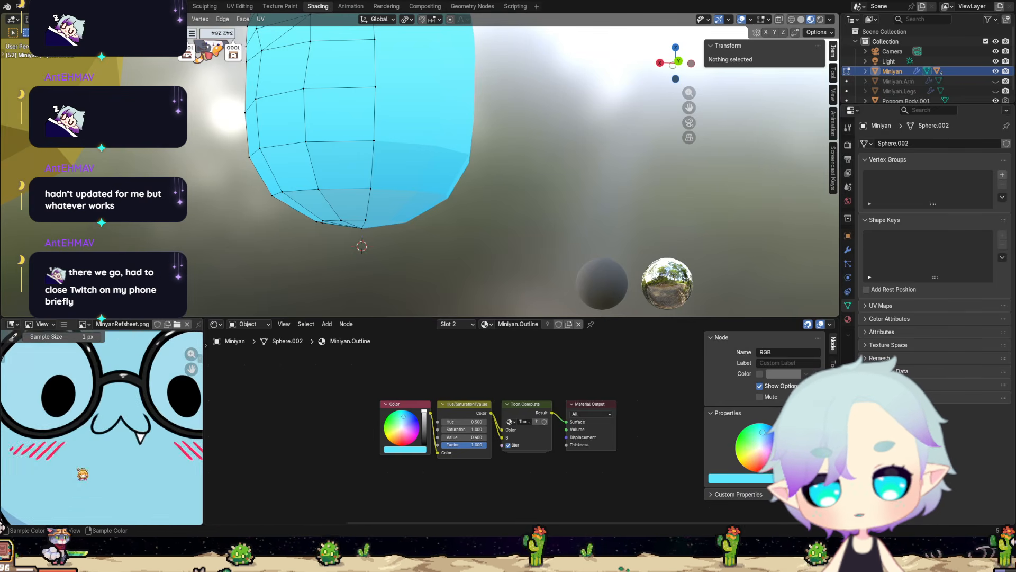
scroll(113, 446, "up", 1)
scroll(124, 453, "down", 5)
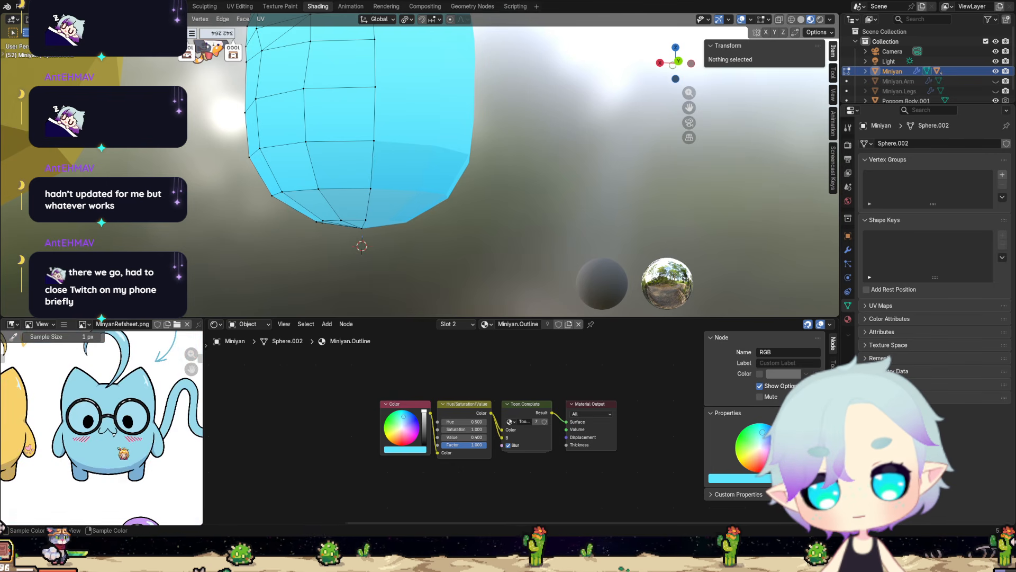
Examine the purple cat's ahoge and the blue cat's mouth and tooth on the reference sheet.
middle_click_drag(129, 447, 127, 404)
scroll(122, 432, "up", 6)
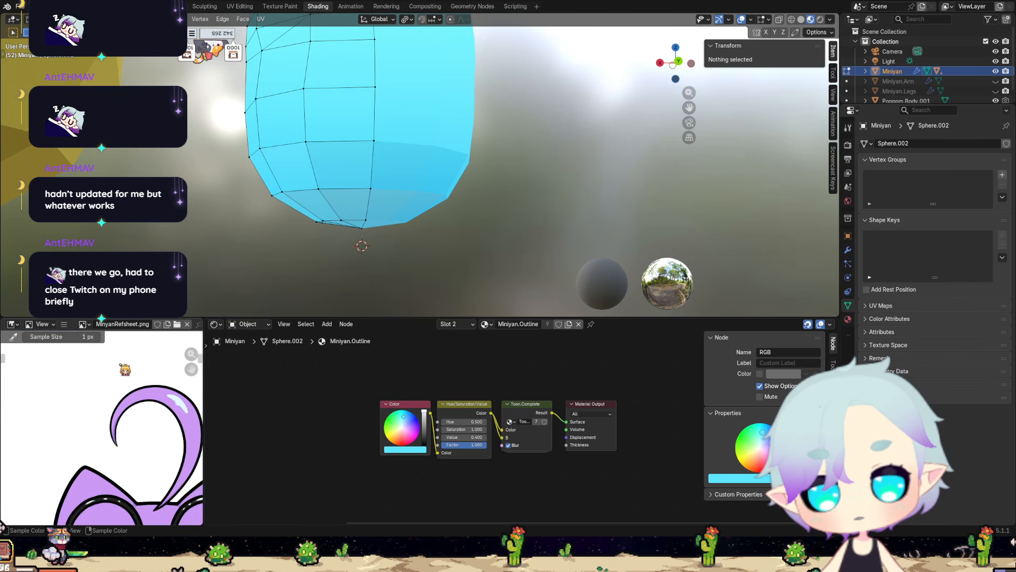
middle_click_drag(125, 367, 179, 493)
middle_click_drag(97, 379, 122, 416)
scroll(125, 409, "up", 1)
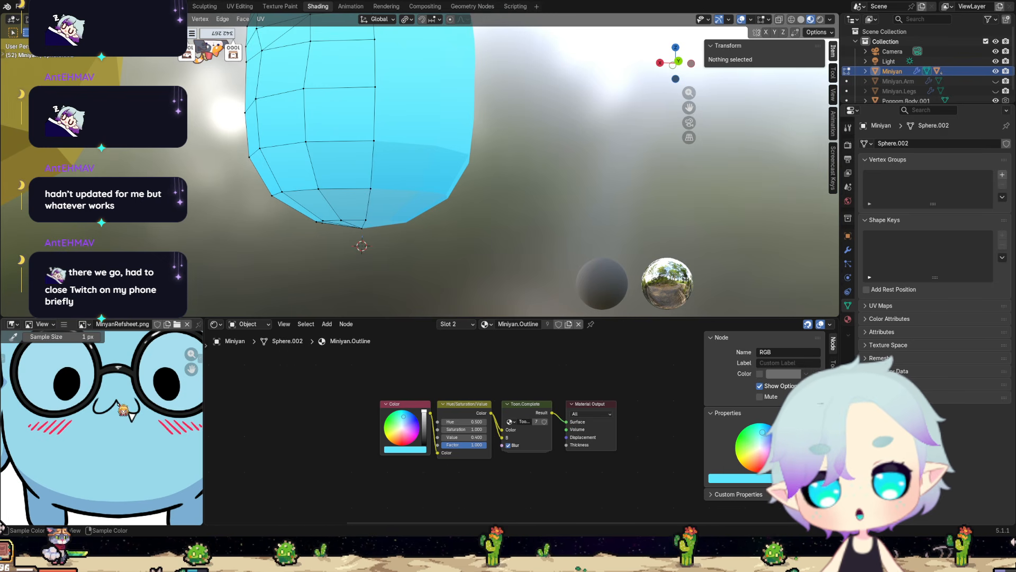
scroll(121, 415, "down", 4)
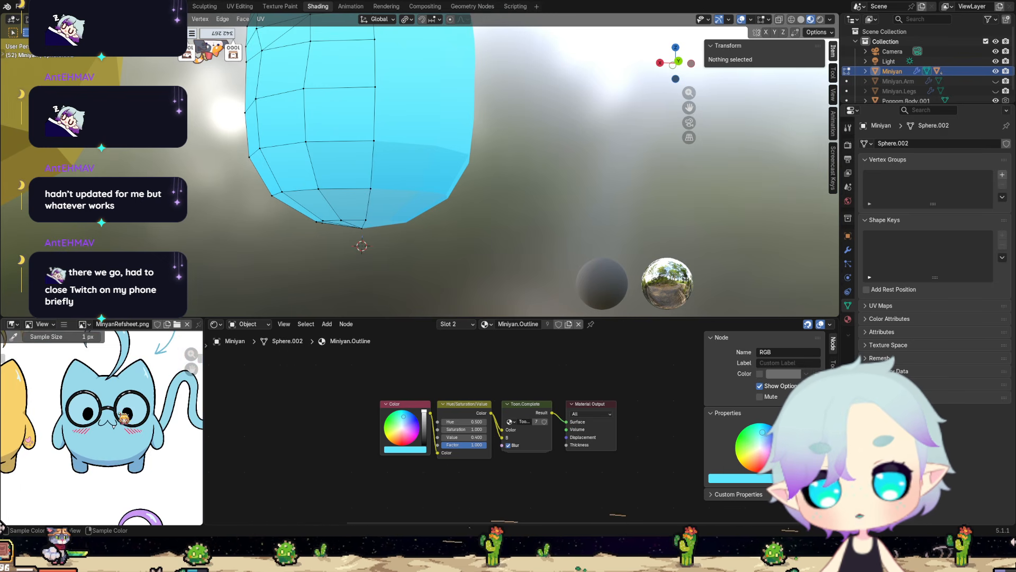
Compare the front of the shaded cat model with the blue cat and the open-mouthed purple cat on the reference sheet.
scroll(310, 184, "down", 5)
middle_click_drag(313, 185, 498, 194)
scroll(503, 194, "up", 4)
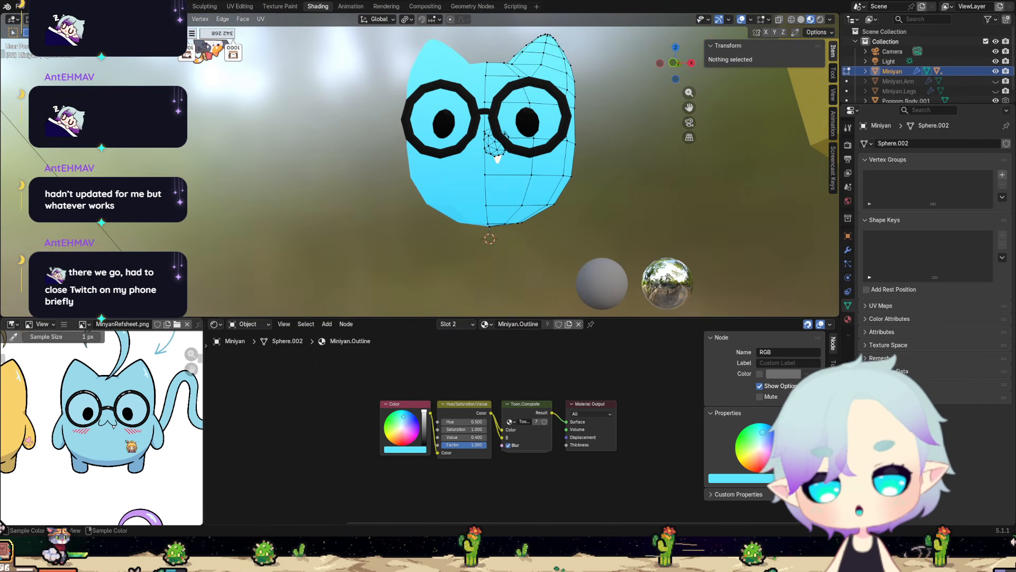
scroll(100, 418, "down", 5)
scroll(87, 383, "up", 5)
middle_click_drag(87, 386, 82, 379)
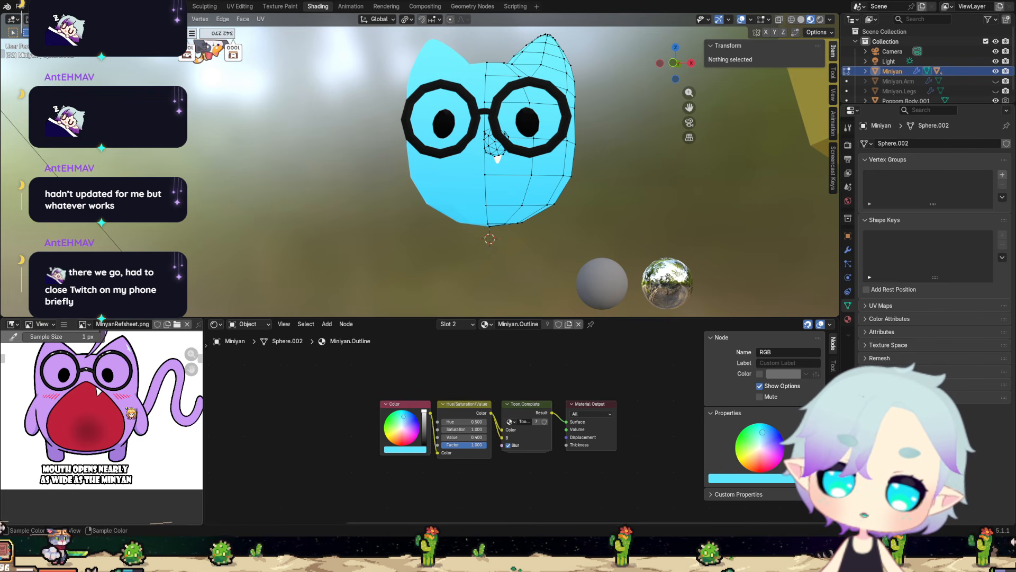
Examine the open-mouthed purple cat's mouth and face on the reference sheet.
scroll(125, 418, "down", 6)
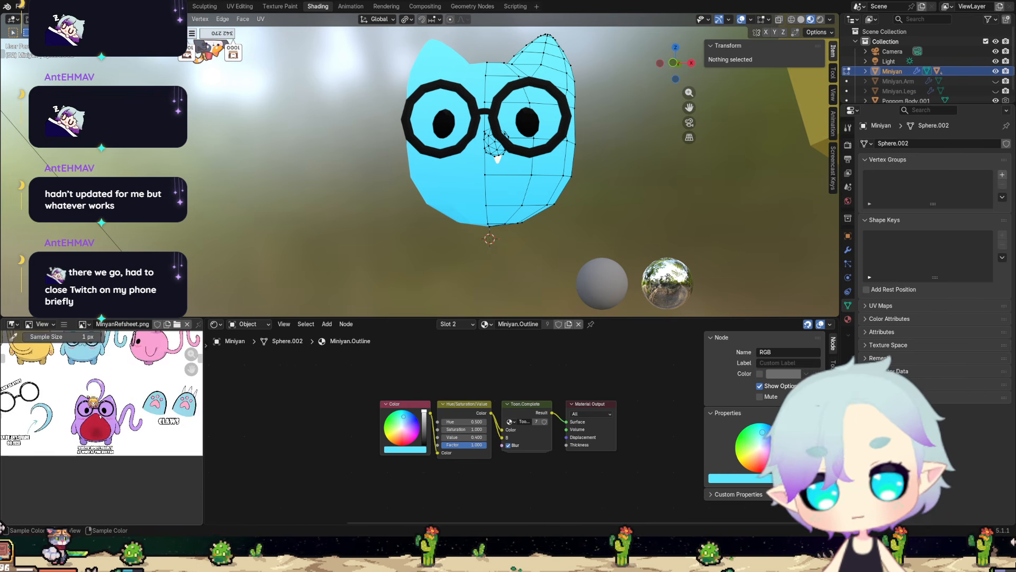
middle_click_drag(88, 397, 168, 341)
scroll(88, 415, "up", 2)
scroll(119, 421, "up", 2)
scroll(116, 441, "up", 3)
scroll(125, 433, "down", 1)
scroll(118, 390, "up", 2)
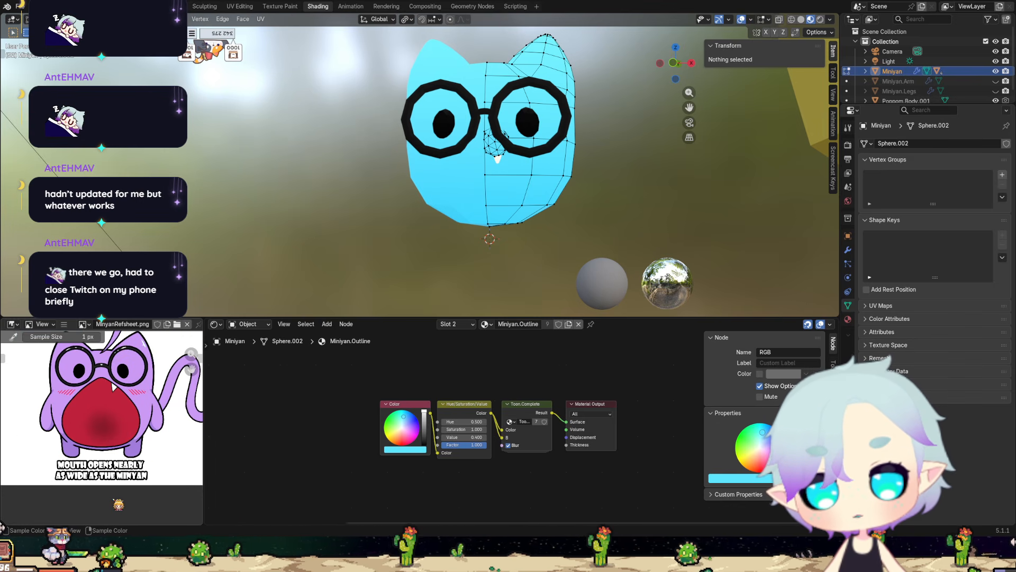
scroll(444, 253, "down", 2)
scroll(464, 247, "up", 4)
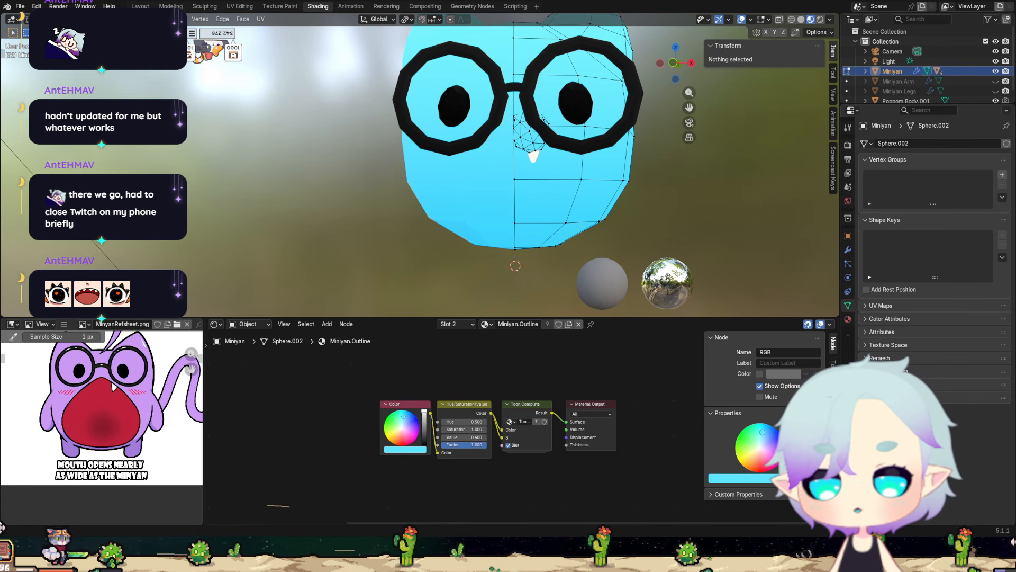
Examine the shaded Miniyan's lower face and muzzle from the front and slightly off-axis, alongside the yellow Poppom body.
scroll(420, 164, "down", 4)
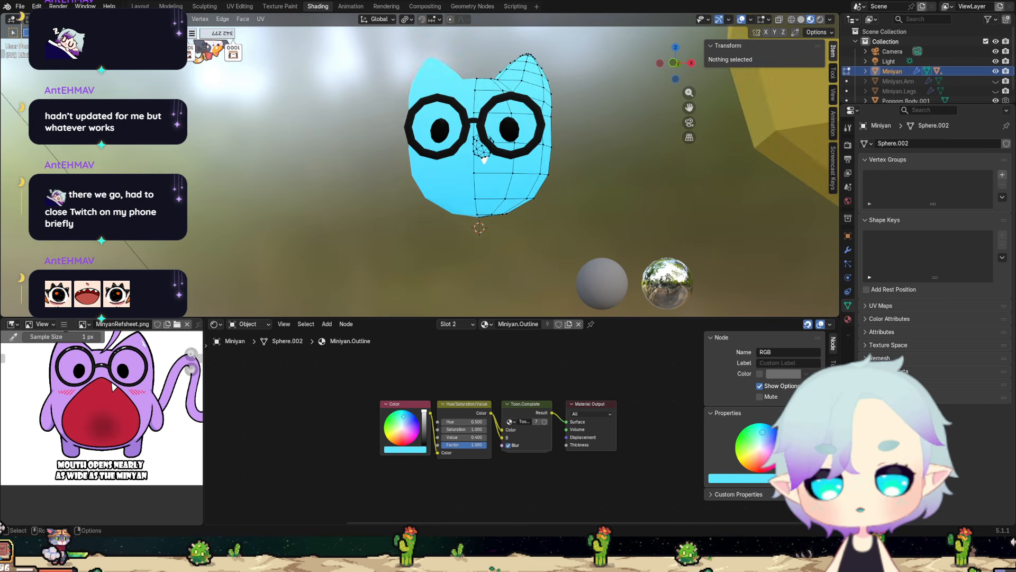
middle_click_drag(474, 160, 496, 171)
scroll(511, 188, "up", 4)
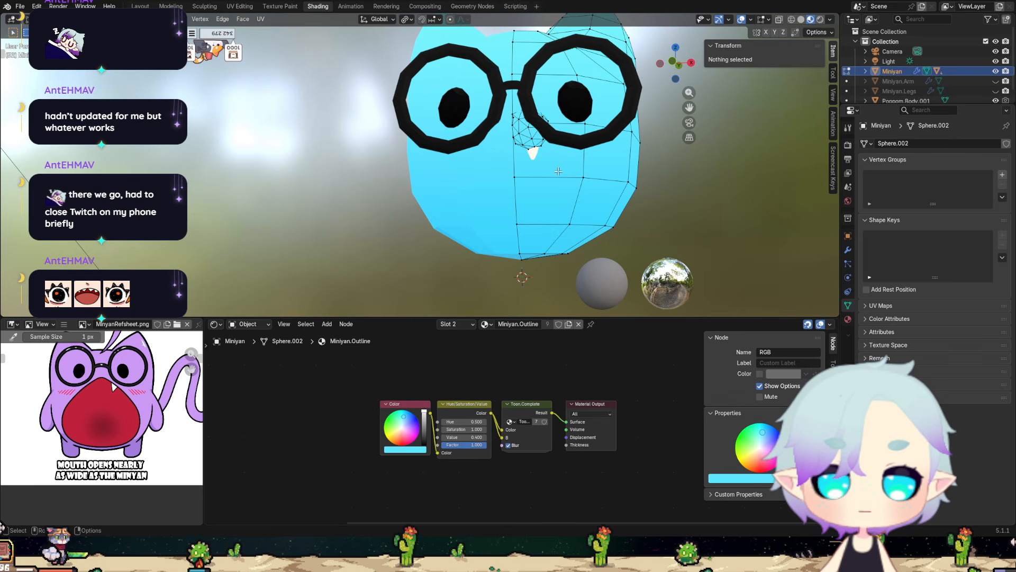
middle_click_drag(558, 171, 518, 140)
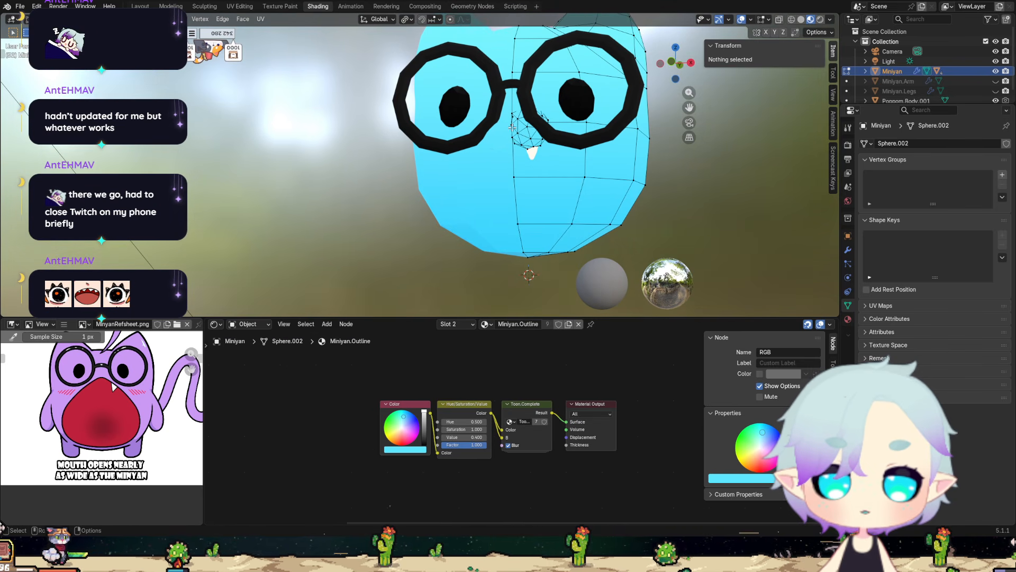
scroll(524, 134, "down", 8)
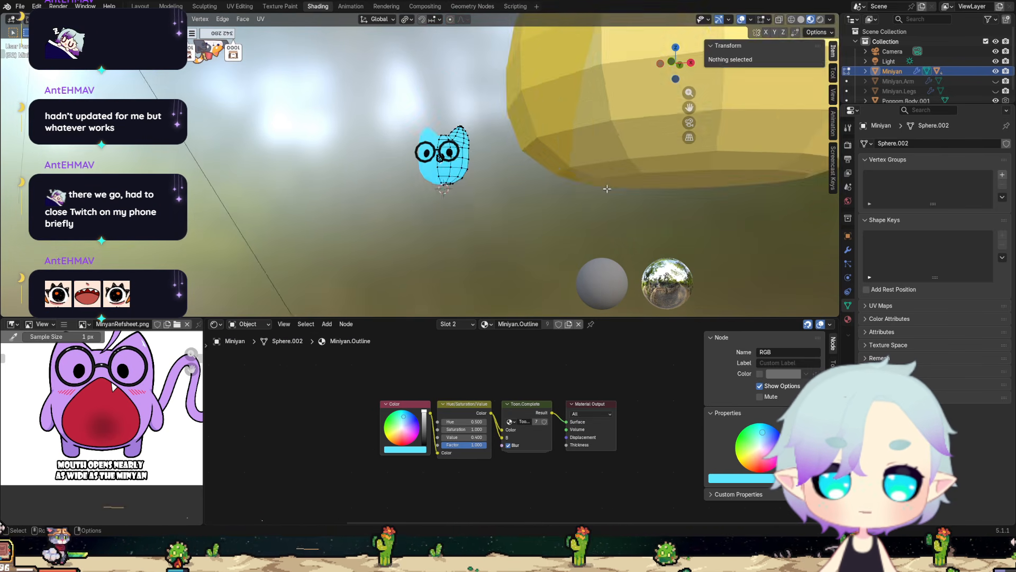
middle_click_drag(594, 190, 541, 106)
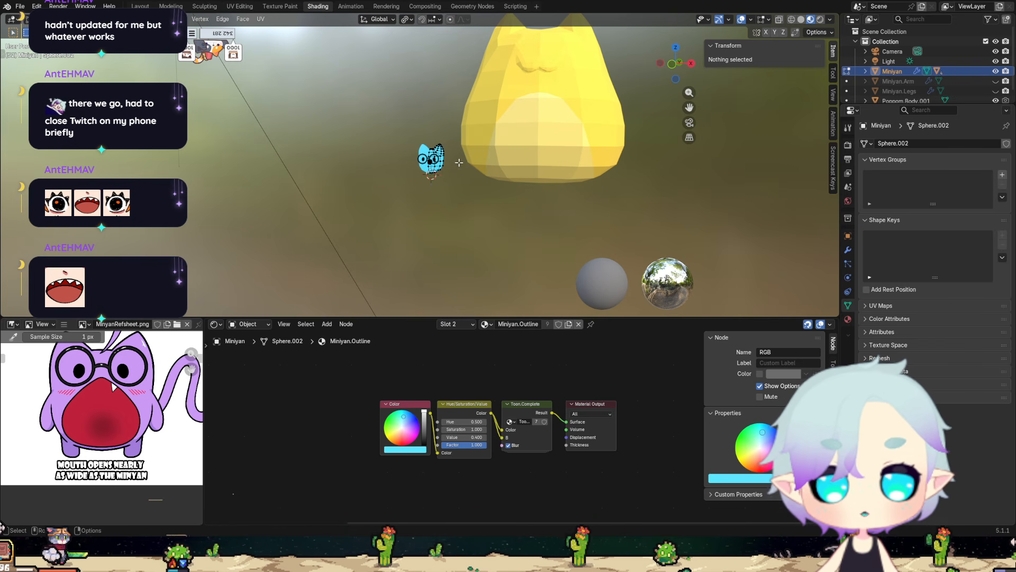
scroll(444, 256, "up", 5)
scroll(443, 257, "up", 4)
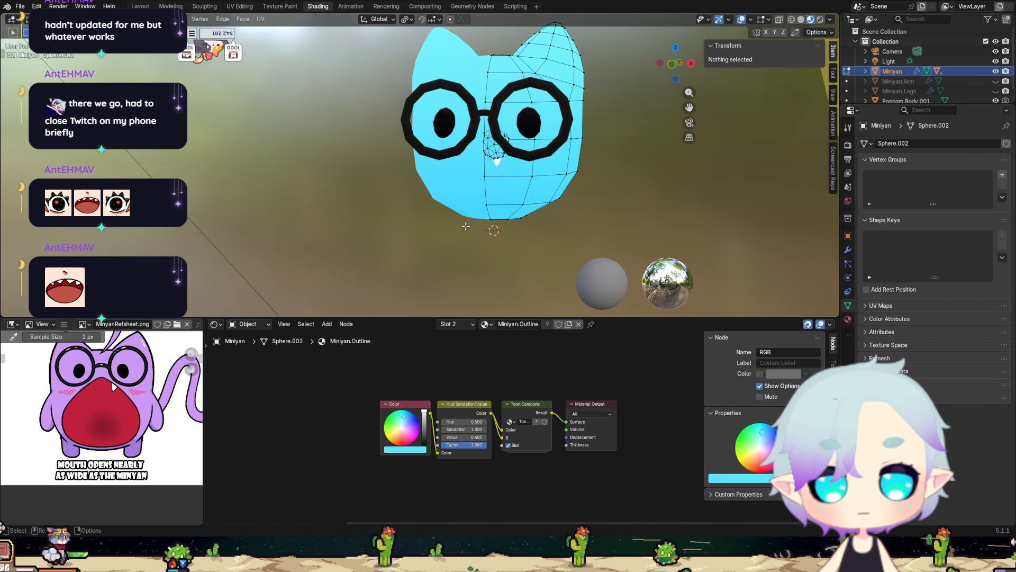
middle_click_drag(464, 228, 477, 209)
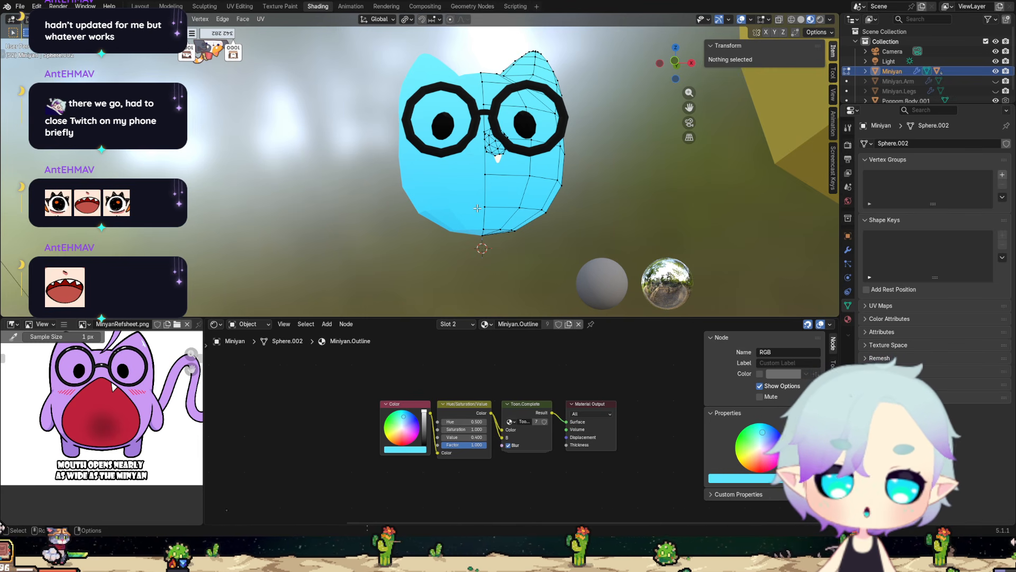
Switch the viewport to solid shading and examine the mouth area of the large Poppom body.
scroll(592, 194, "down", 8)
middle_click_drag(646, 135, 498, 237)
scroll(487, 245, "up", 6)
middle_click_drag(580, 233, 604, 221)
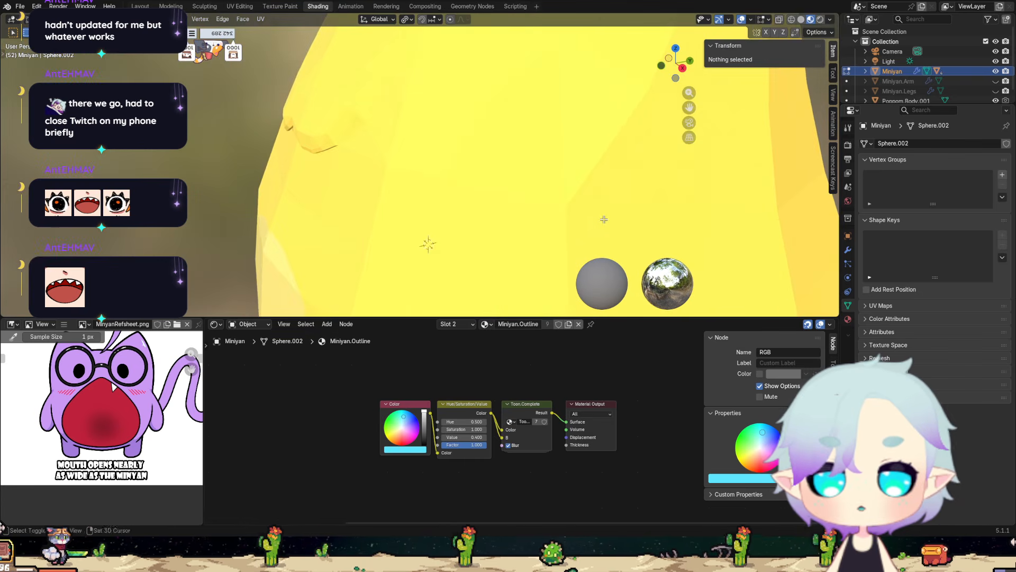
left_click(801, 20)
middle_click_drag(459, 130, 514, 131)
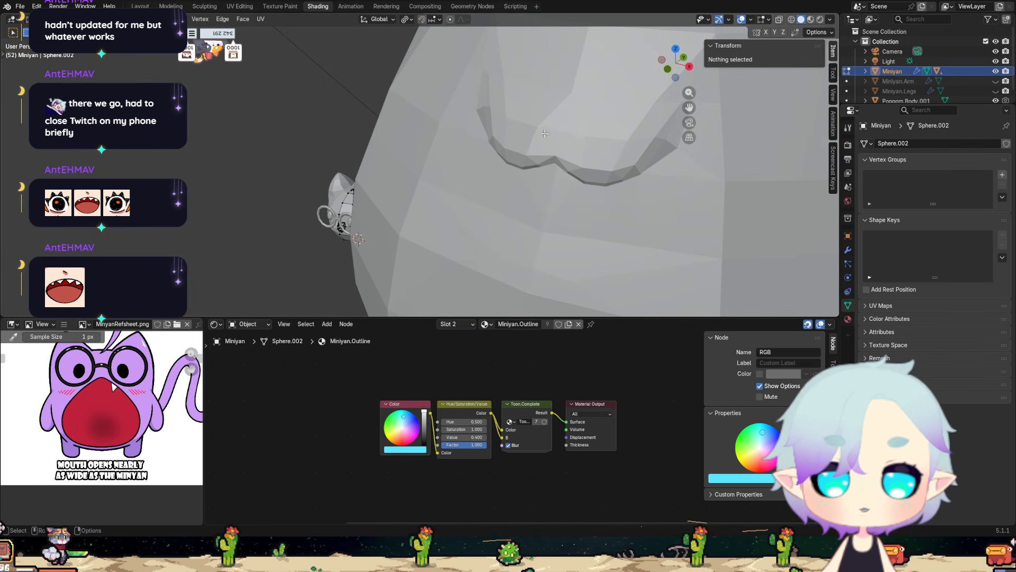
scroll(510, 196, "down", 3)
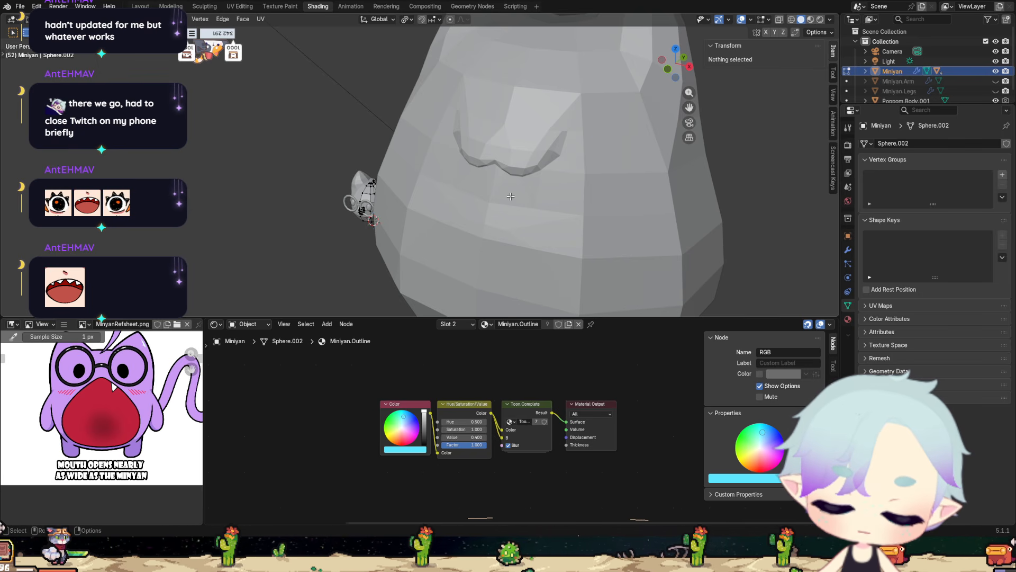
scroll(600, 265, "down", 2)
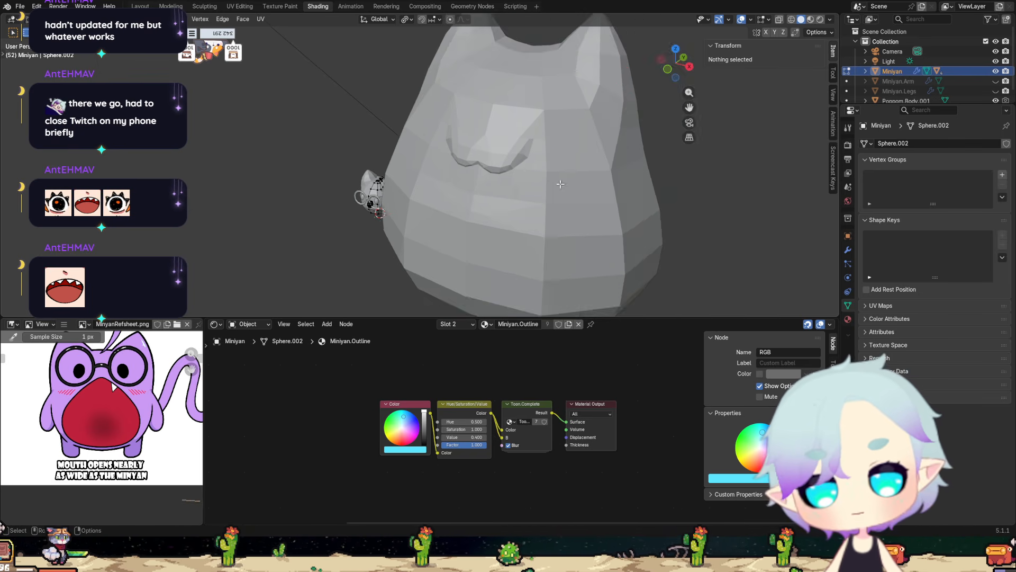
Examine the Miniyan's muzzle, tooth and glasses in solid shading and compare them with the Poppom body.
scroll(374, 247, "up", 5)
scroll(358, 252, "down", 4)
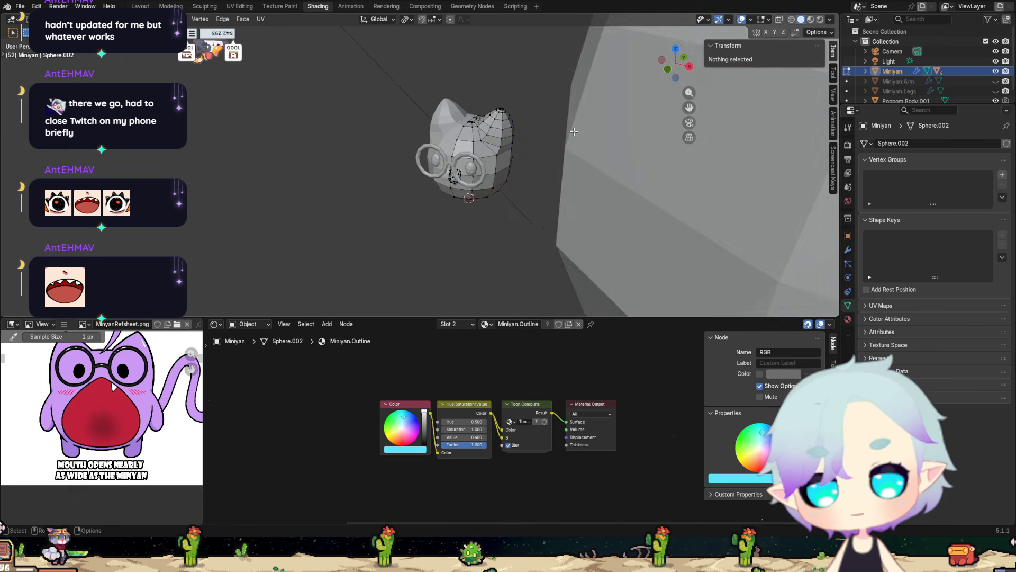
scroll(551, 167, "up", 6)
scroll(550, 168, "down", 5)
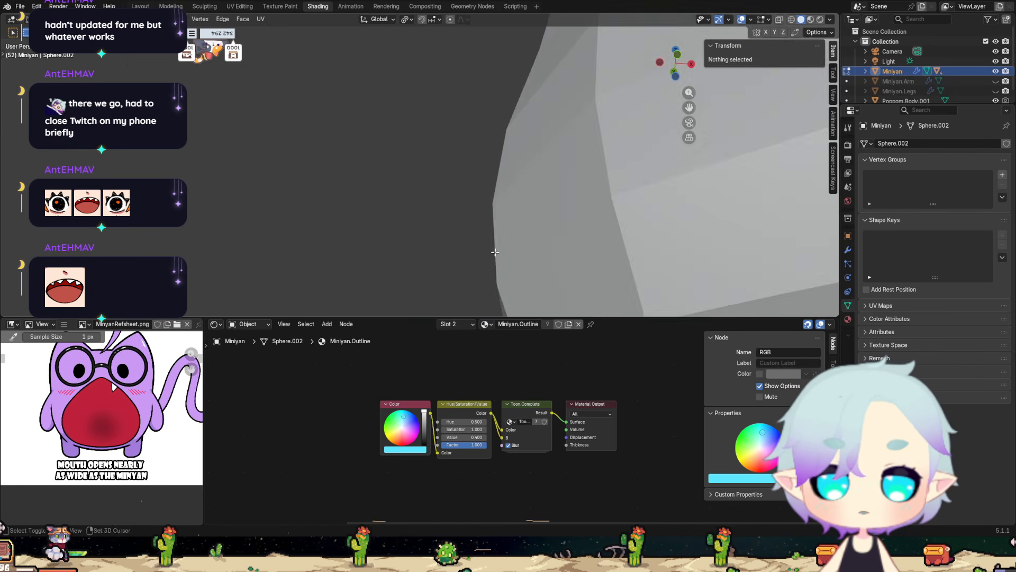
scroll(463, 342, "up", 1)
scroll(523, 162, "up", 2)
middle_click_drag(523, 162, 452, 172)
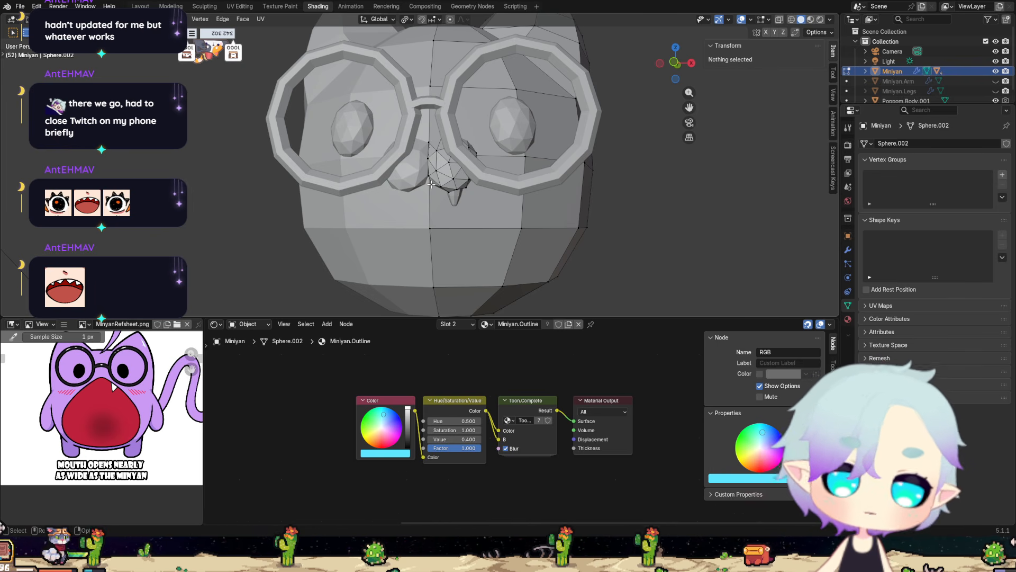
scroll(516, 215, "down", 5)
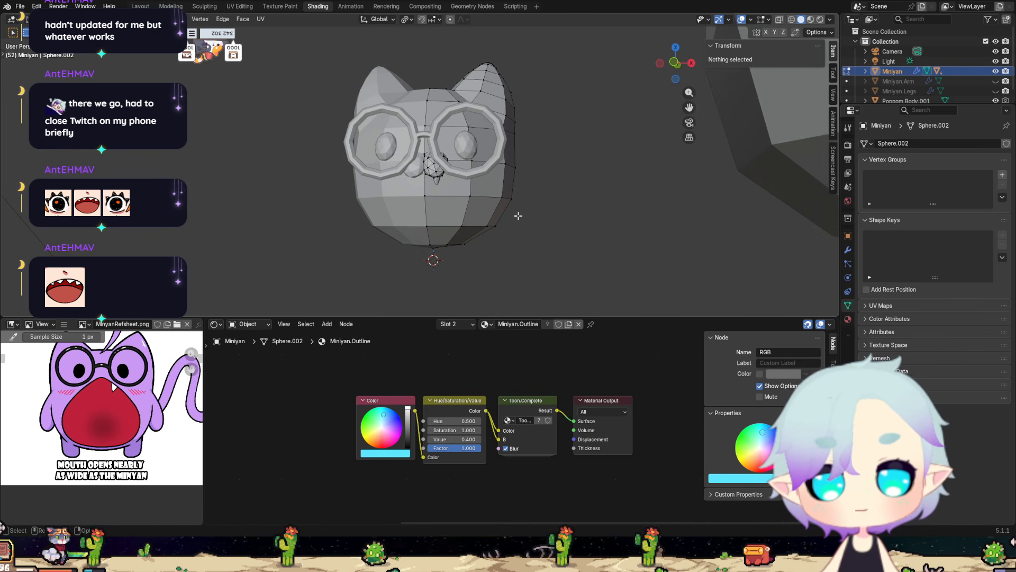
scroll(525, 213, "down", 8)
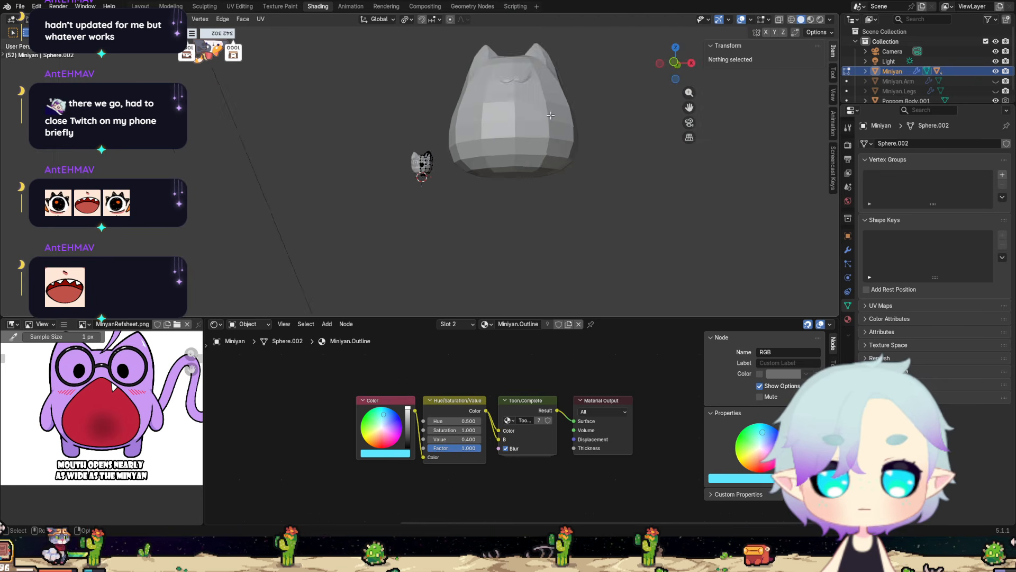
scroll(550, 121, "up", 12)
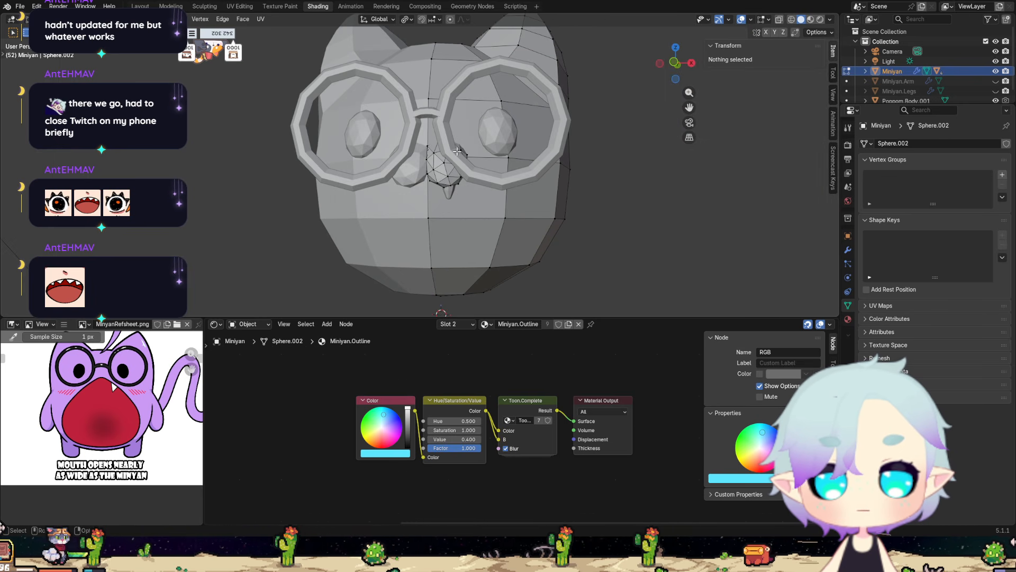
scroll(457, 152, "down", 1)
scroll(944, 99, "down", 1)
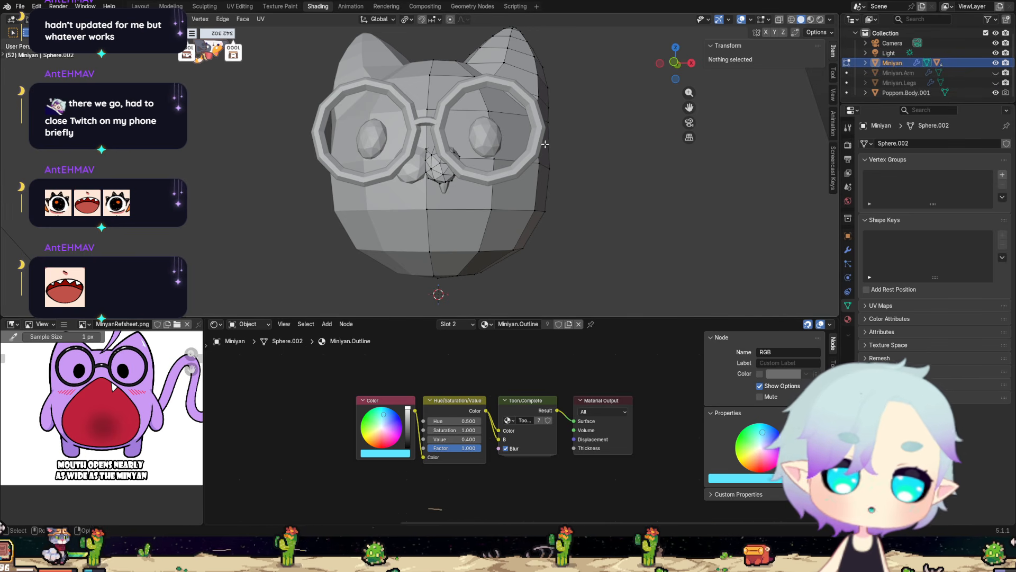
Return to Object Mode and rename the glasses object Circle to Minyan.Glasses.
key("ctrl+Tab")
left_click(360, 148)
left_click(320, 155)
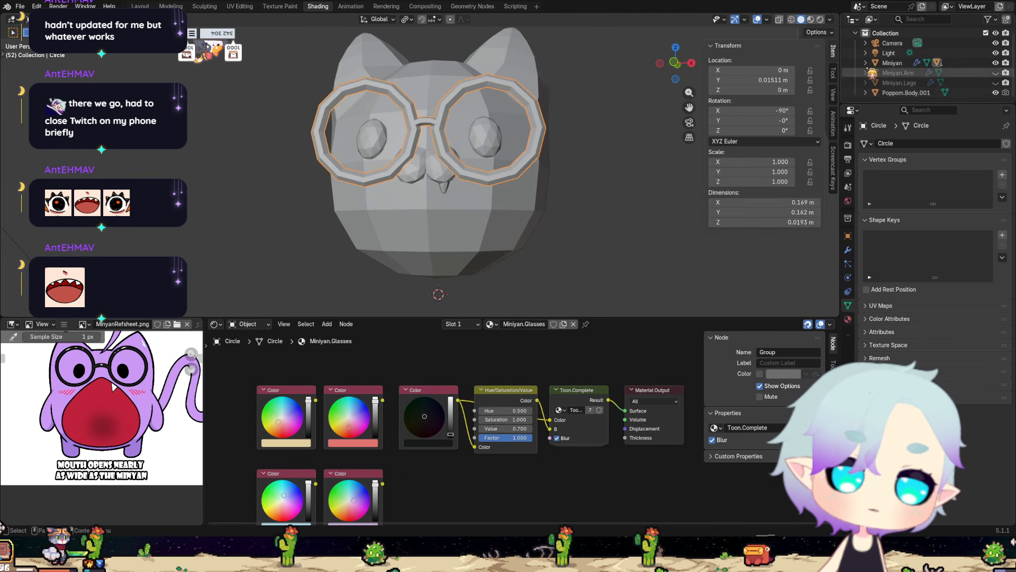
left_click(866, 63)
scroll(874, 66, "down", 2)
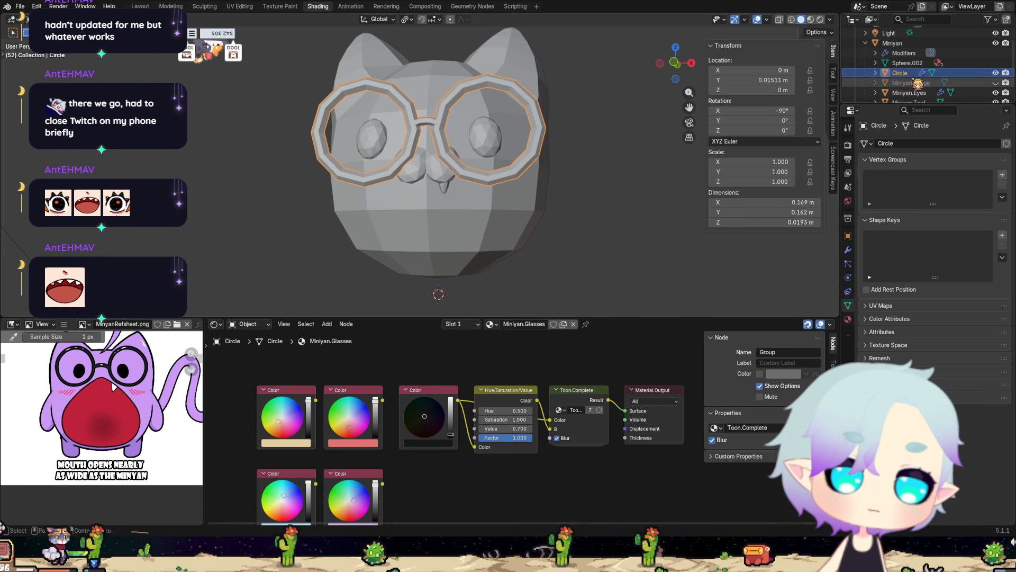
double_click(906, 74)
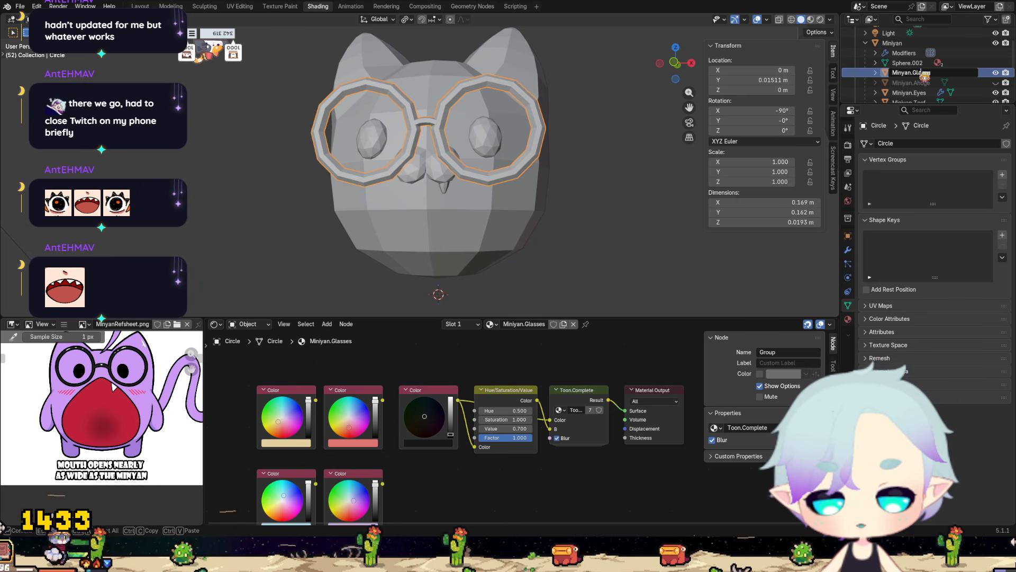
type("Minyan.Glasses")
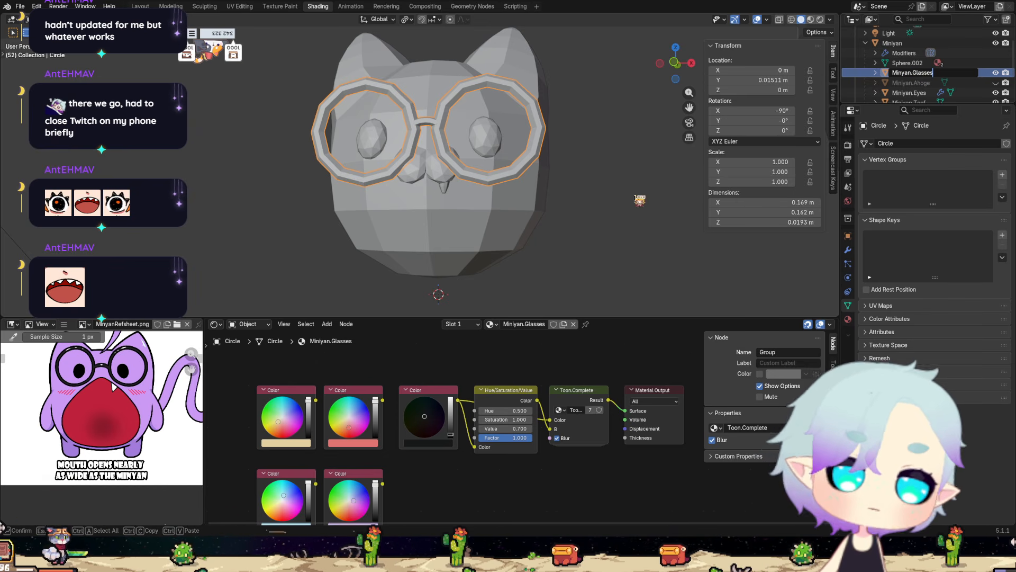
left_click(588, 200)
scroll(995, 87, "down", 2)
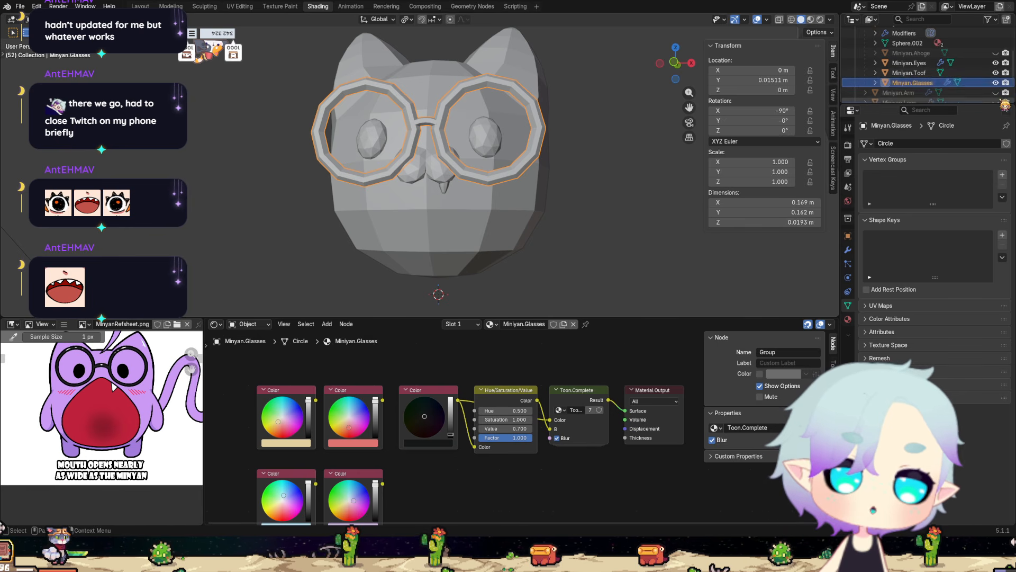
Hide the glasses and the large Poppom.Body.001 object in the viewport.
left_click(996, 83)
middle_click_drag(526, 222, 471, 233)
scroll(459, 235, "up", 6)
scroll(444, 238, "down", 5)
scroll(555, 251, "down", 8)
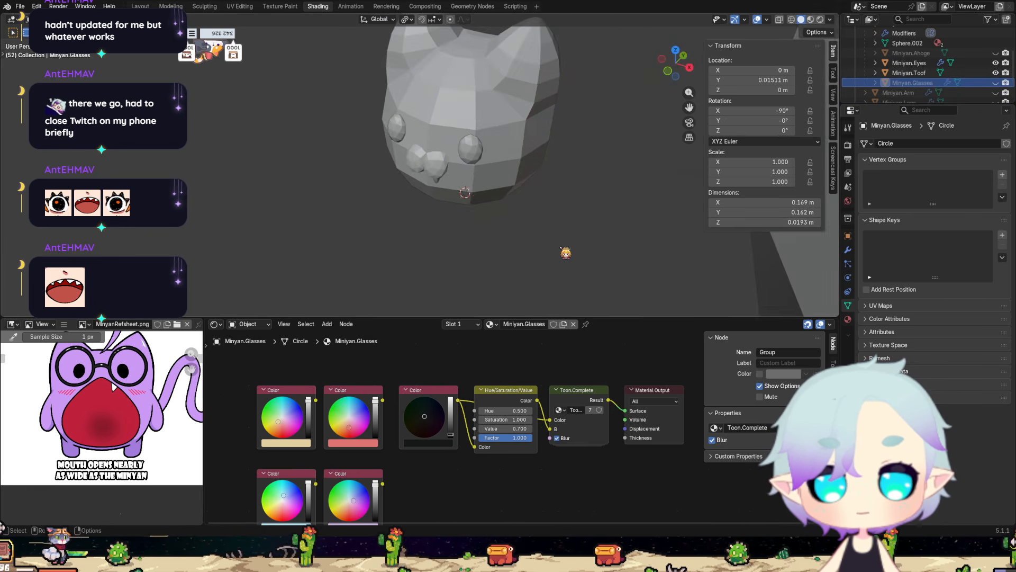
left_click(561, 231)
scroll(581, 223, "down", 5)
scroll(975, 71, "down", 2)
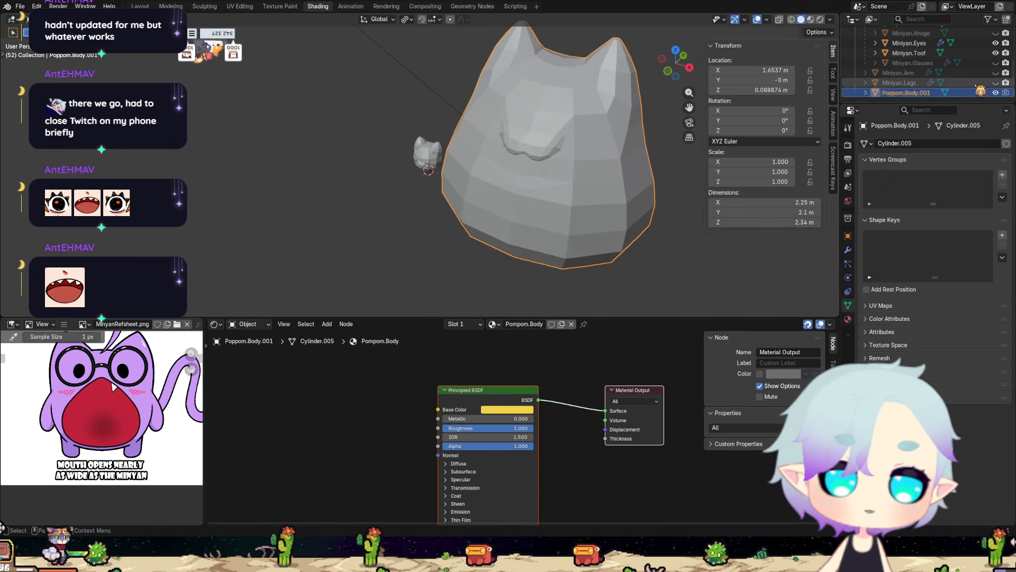
left_click(995, 93)
scroll(339, 188, "up", 6)
scroll(391, 212, "up", 4)
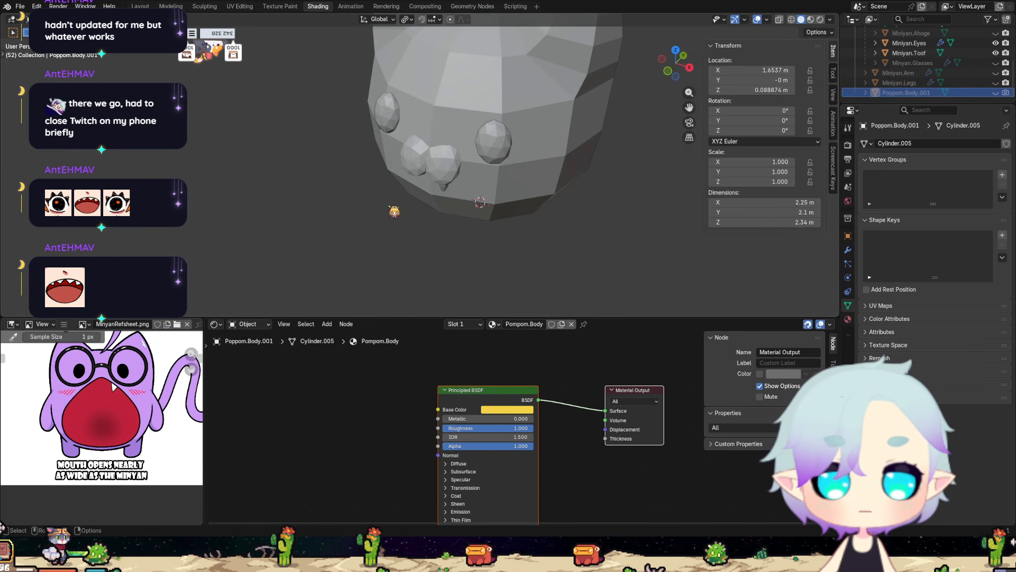
Check the bare face from the front, then select the Miniyan head and put it into Edit Mode.
middle_click_drag(395, 211, 471, 154)
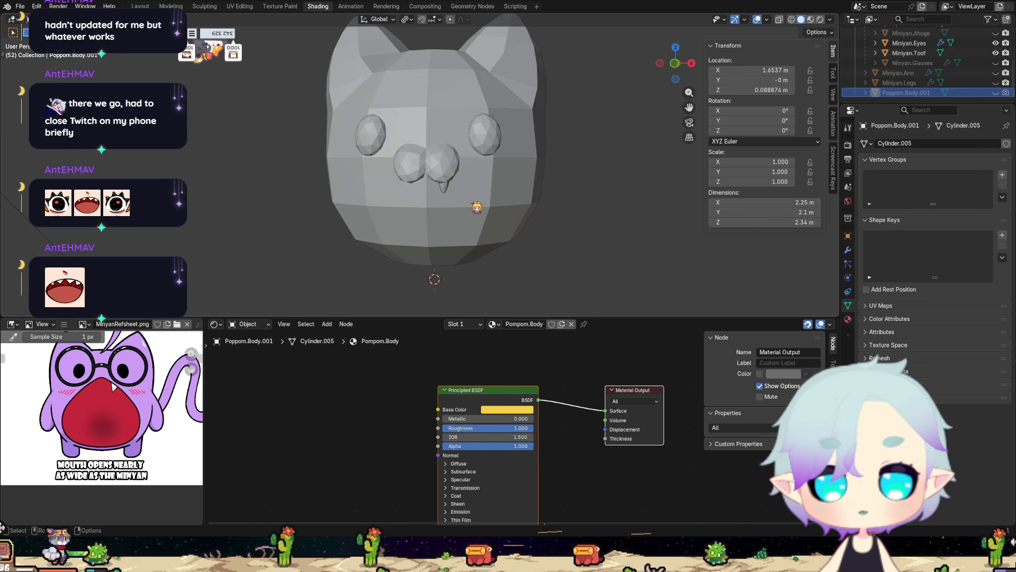
scroll(476, 207, "up", 4)
scroll(476, 211, "down", 2)
middle_click_drag(479, 218, 445, 200)
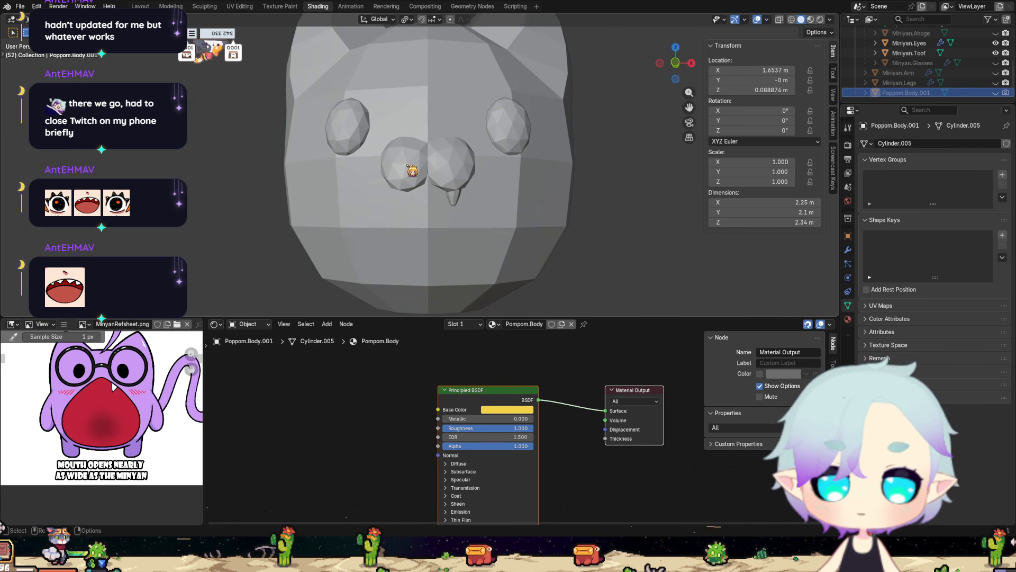
left_click(413, 171)
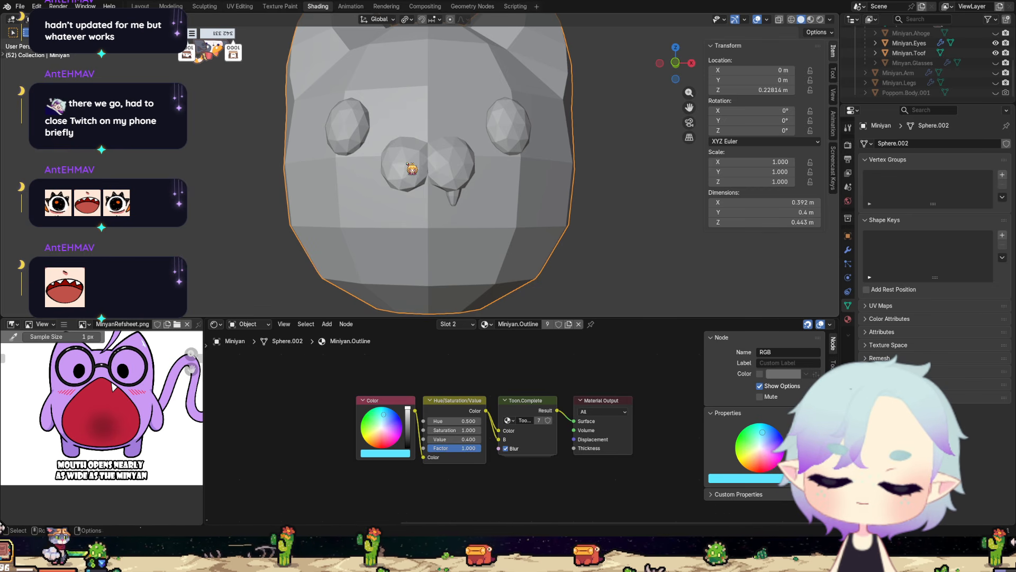
scroll(412, 168, "down", 3)
key("ctrl+Tab")
left_click(570, 109)
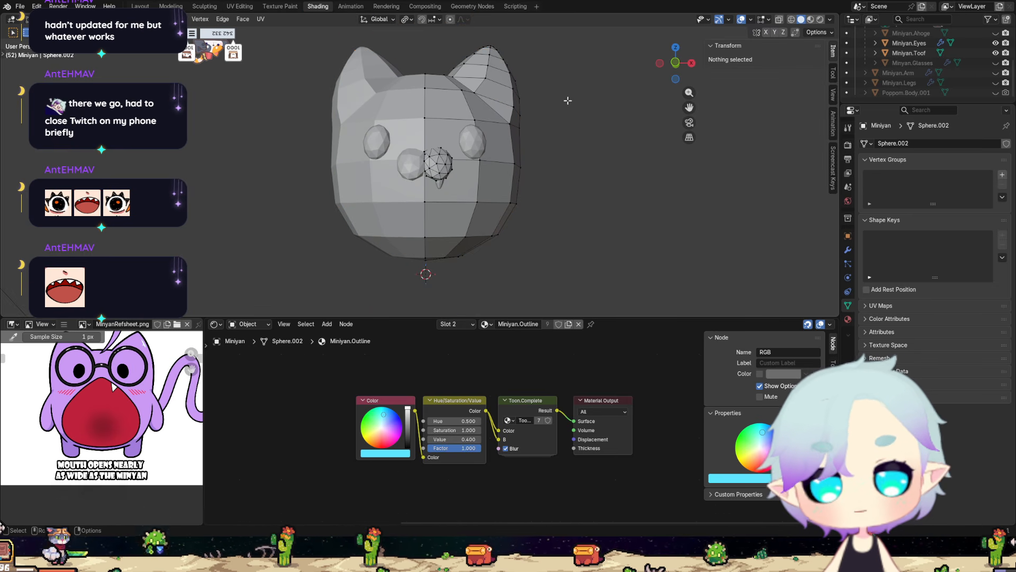
Turn on X-ray and delete the selected geometry near the inner base of the ear.
middle_click_drag(551, 110, 545, 277, "shift")
scroll(483, 253, "up", 2)
scroll(483, 253, "up", 3)
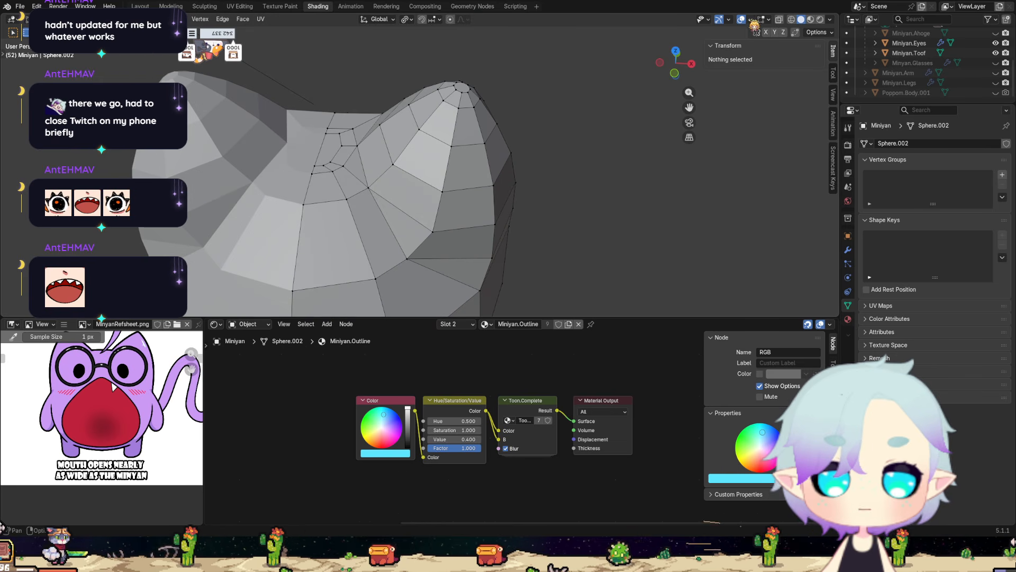
left_click(780, 21)
middle_click_drag(463, 221, 476, 204)
left_click(385, 161)
key("x")
left_click(426, 189)
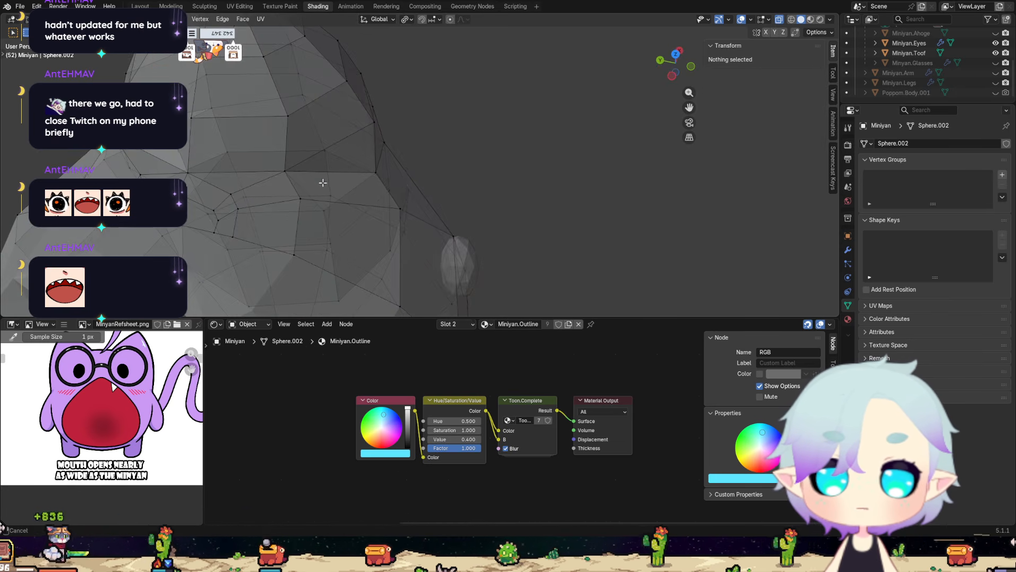
Delete the stray vertex beside the inner base of the ear.
middle_click_drag(321, 181, 414, 164, "shift")
left_click(326, 133)
middle_click_drag(338, 131, 421, 115)
key("x")
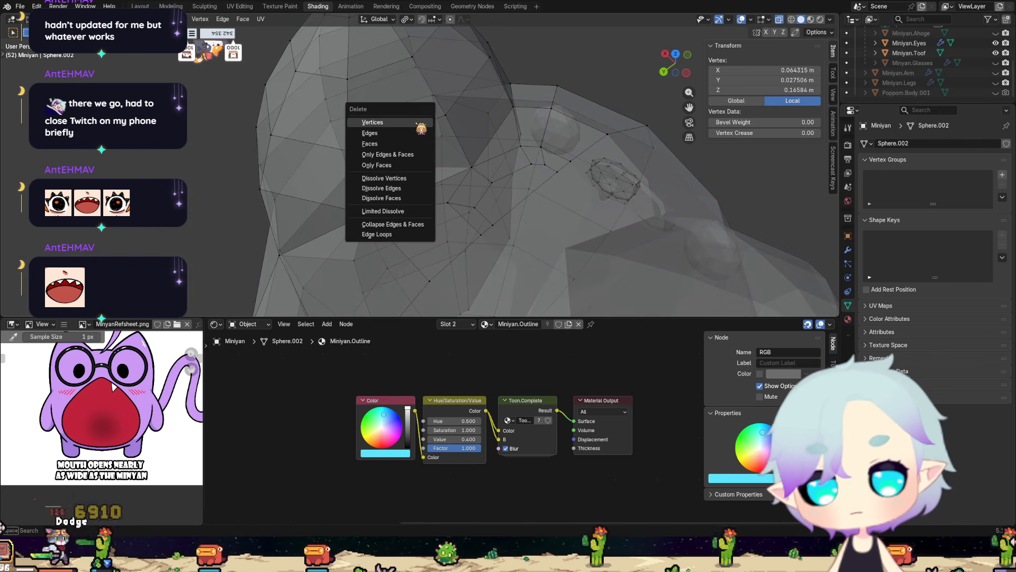
left_click(417, 120)
Fill the triangular gap at the inner ear base with a face between its three corner vertices.
middle_click_drag(486, 214, 507, 198)
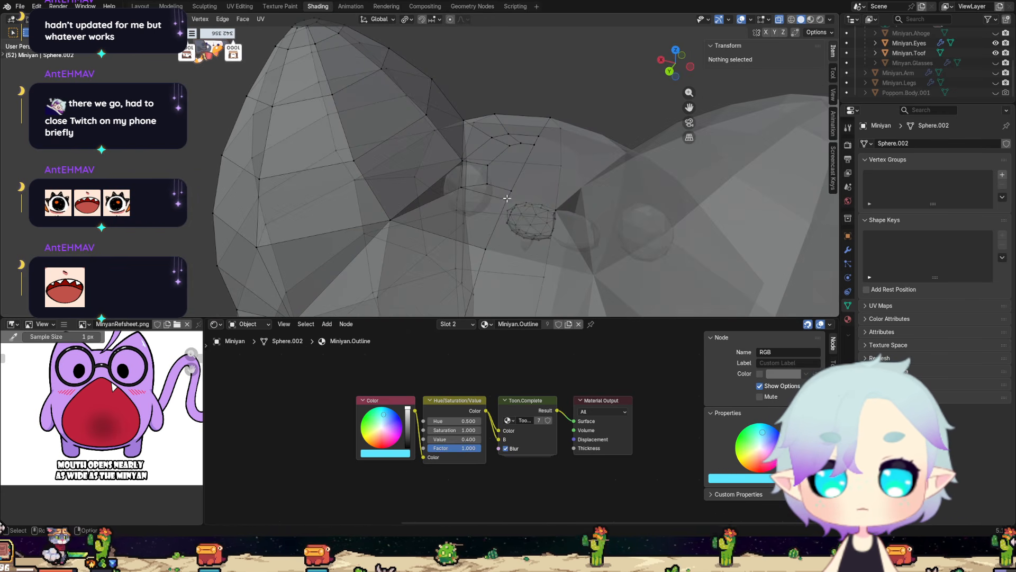
left_click(462, 160)
left_click(393, 219, "shift")
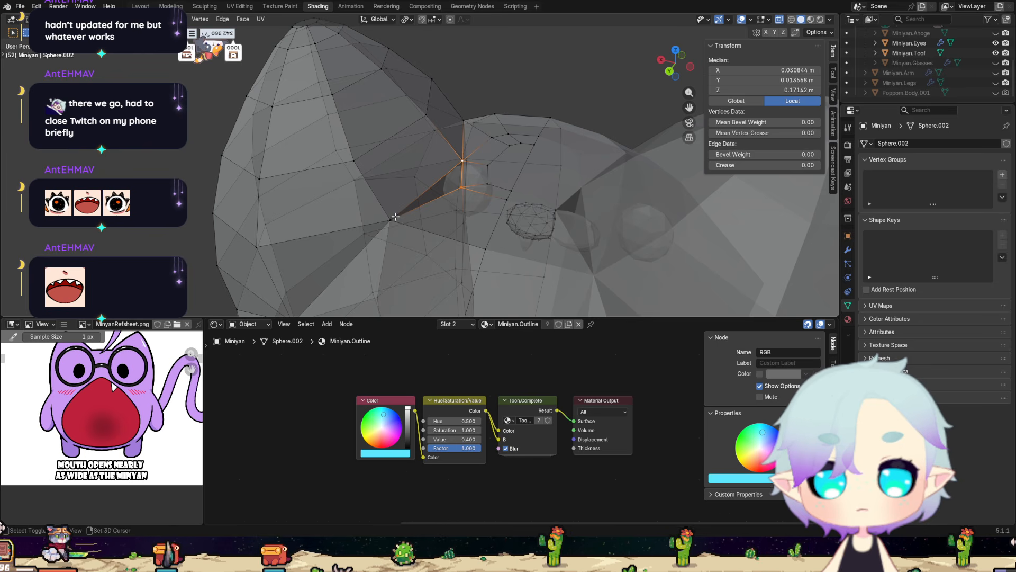
left_click(462, 186, "shift")
mouse_move(462, 186)
middle_mouse_down()
mouse_move(442, 220)
mouse_move(420, 214)
mouse_move(460, 202)
middle_mouse_up()
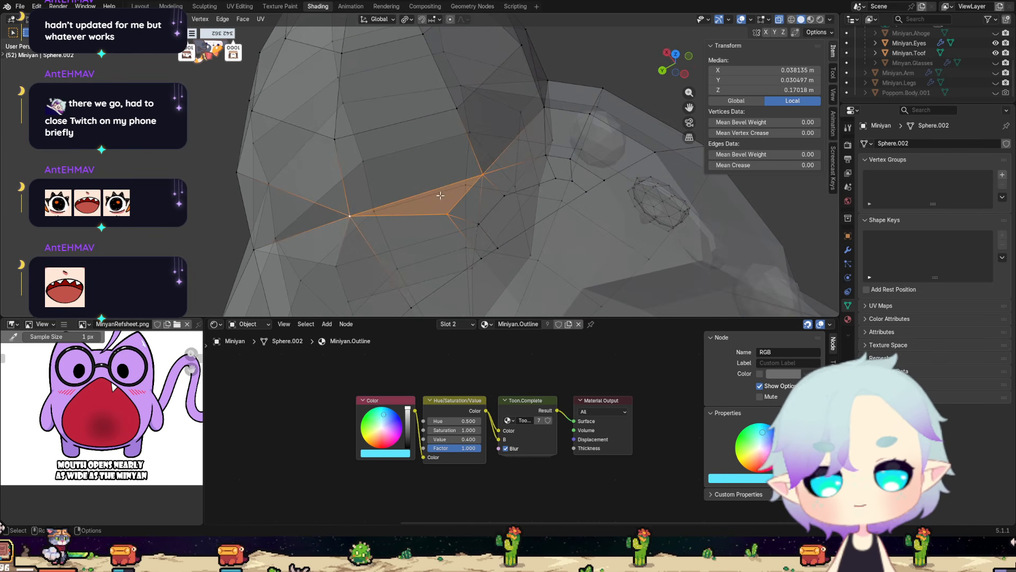
middle_click_drag(469, 244, 462, 258)
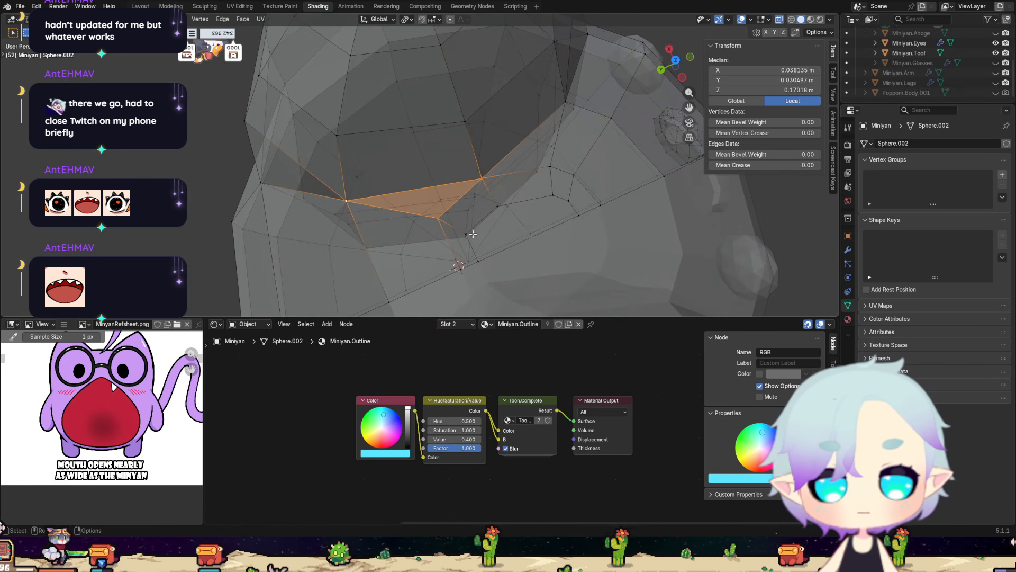
scroll(468, 253, "up", 1)
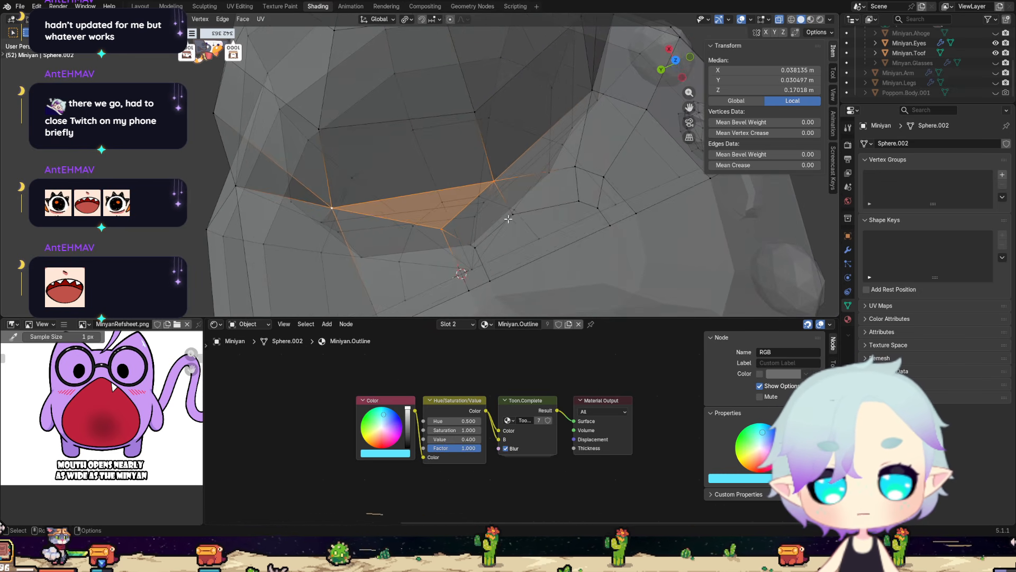
scroll(481, 267, "down", 1)
middle_click_drag(495, 247, 496, 208)
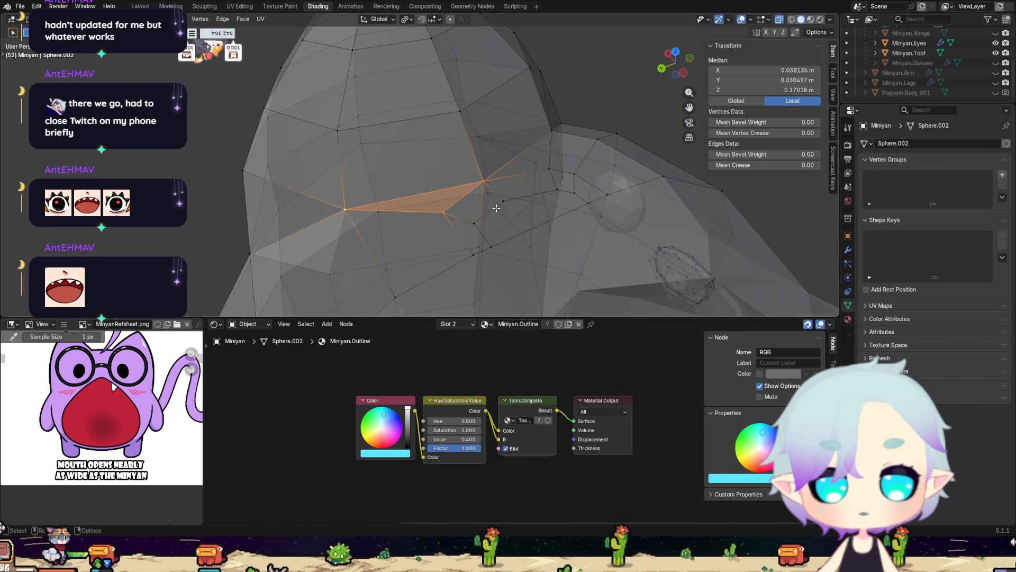
Try to merge the neighbouring vertices along the head's centre line between the ears.
left_click(494, 247)
left_click(608, 195, "shift")
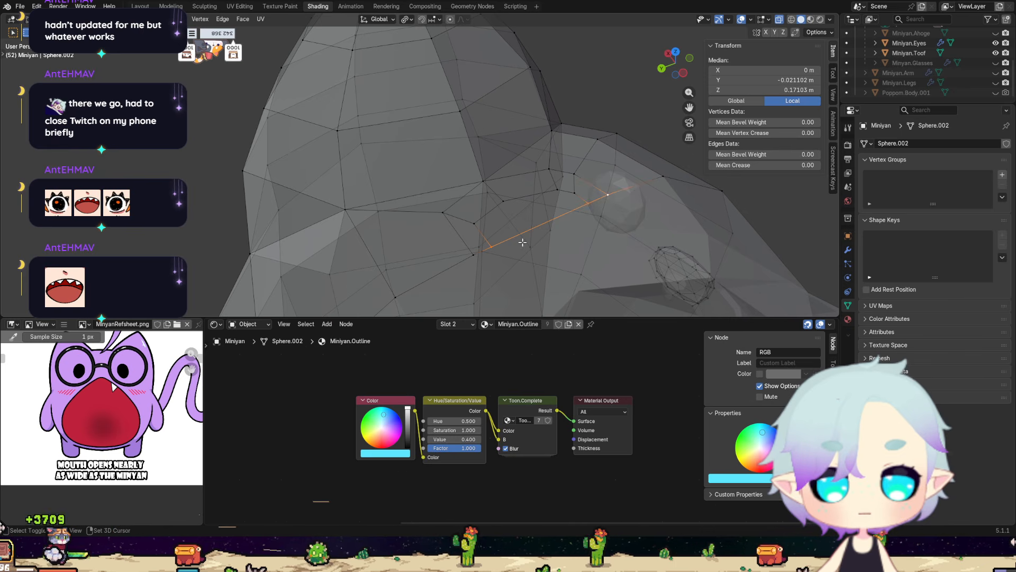
key("m")
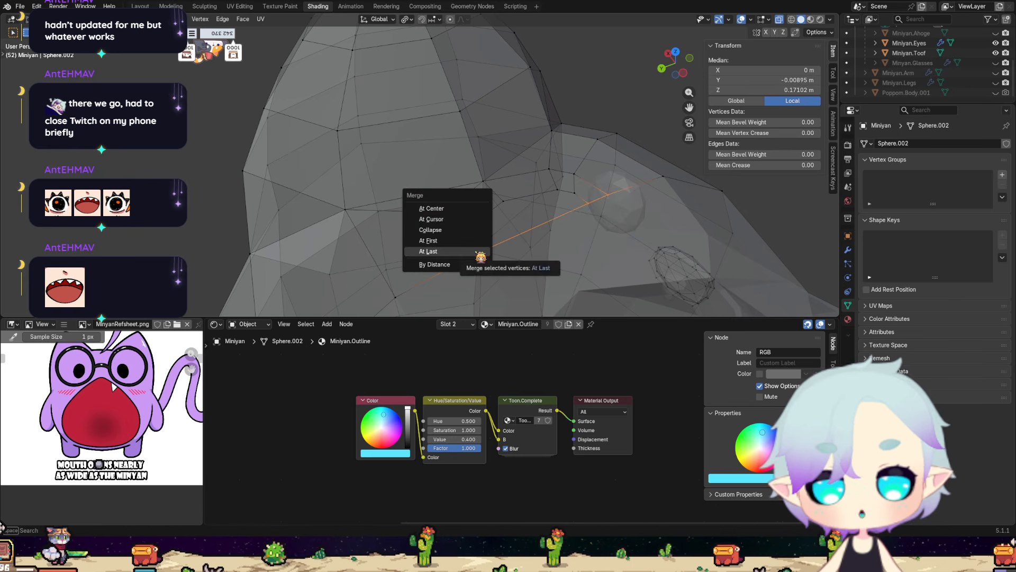
left_click(468, 220)
middle_click_drag(516, 198, 562, 212)
left_click_drag(648, 202, 595, 222)
left_click_drag(619, 190, 599, 188)
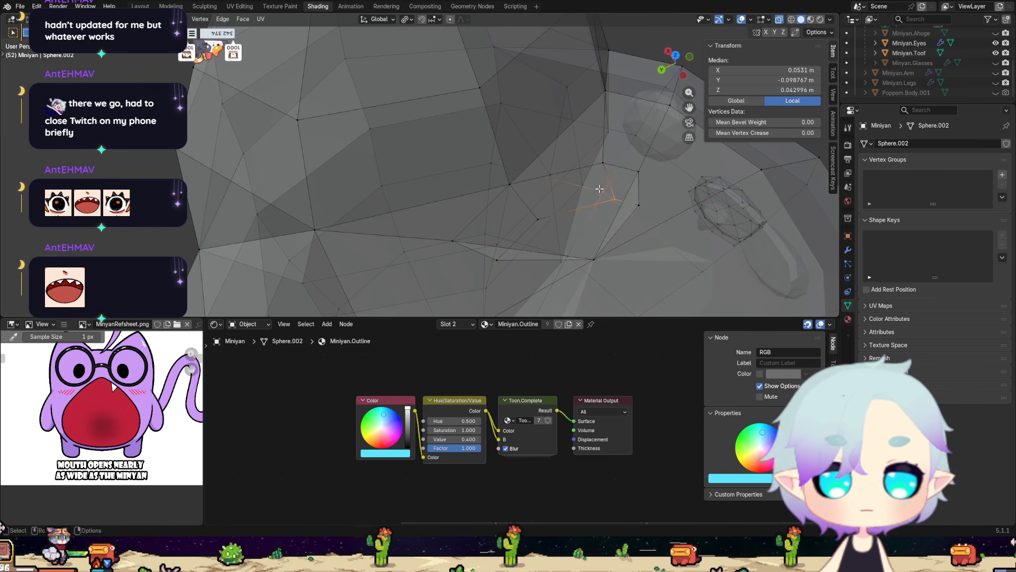
Undo the centre-line vertex merge and the changes made after it.
left_click(637, 204, "shift")
scroll(638, 204, "down", 2)
key("ctrl+z")
middle_click_drag(638, 204, 494, 256)
key("ctrl+z")
key("ctrl+z")
key("ctrl+z")
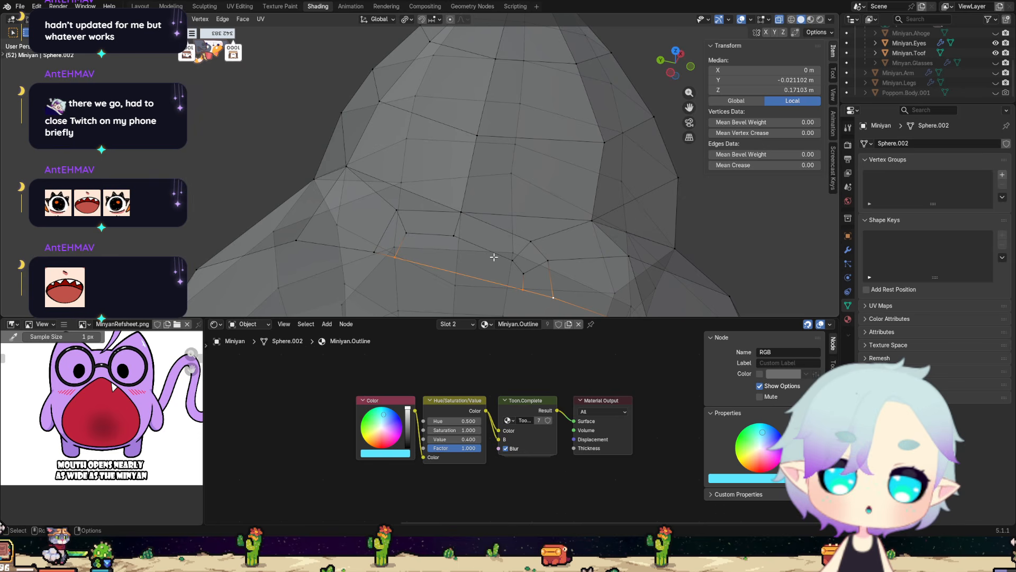
Delete the uneven inner vertices on top of the head between the ears to open the surface for rebuilding.
left_click(524, 273)
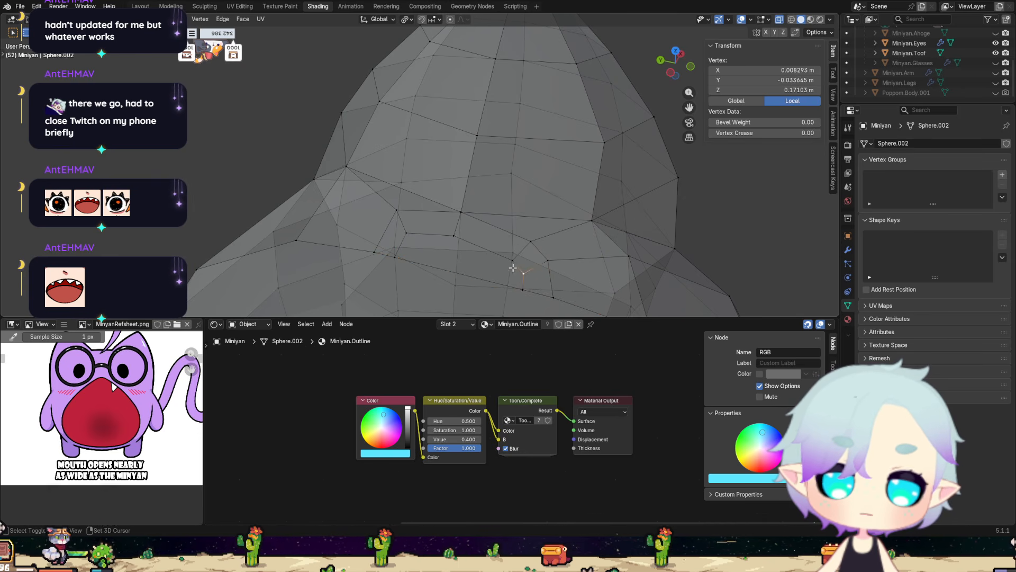
left_click(479, 248, "alt")
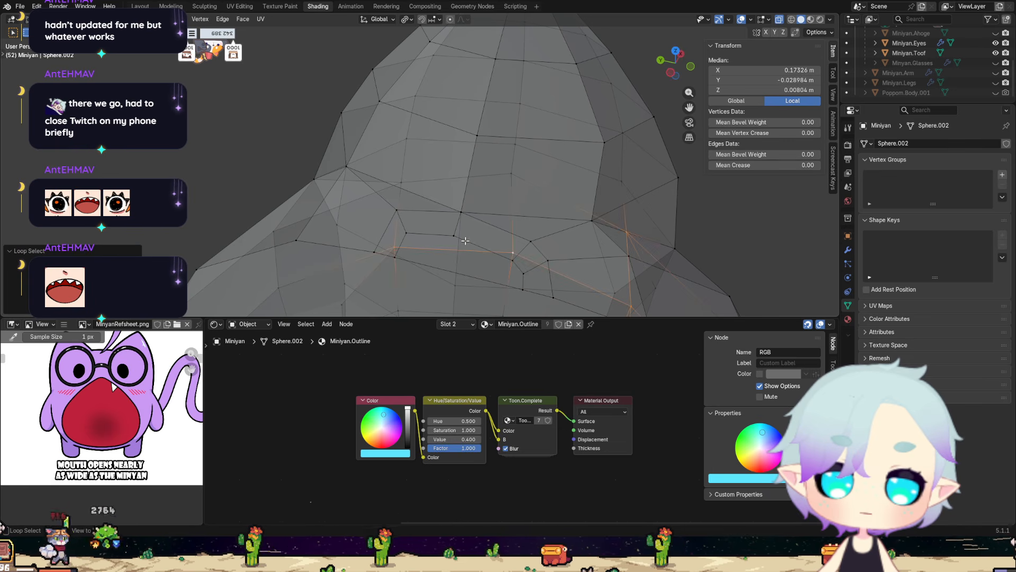
left_click(465, 241, "ctrl+alt")
key("x")
left_click(465, 240)
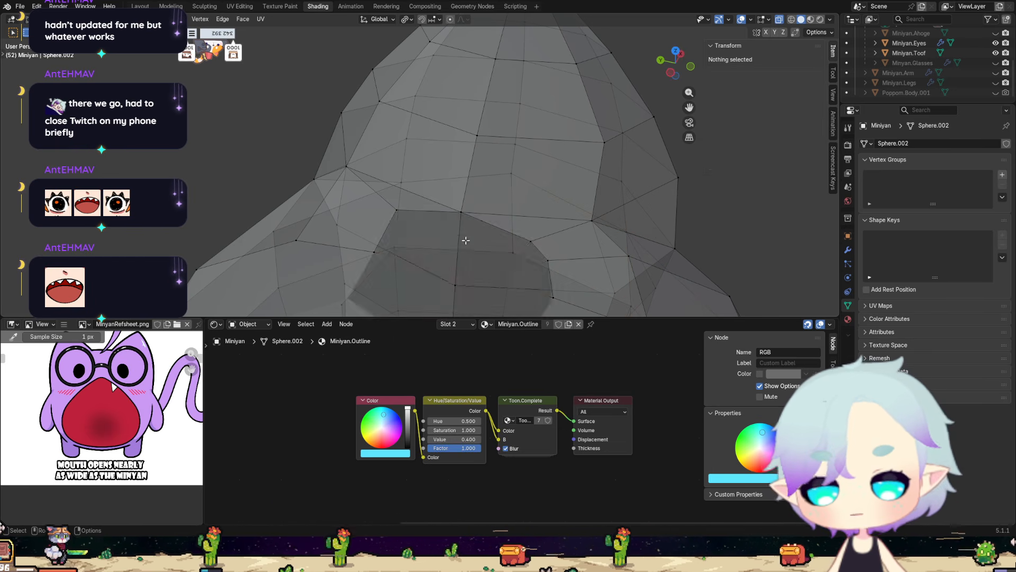
Connect the vertex at the opening's front rim to the one near the rear ear base with an edge.
middle_click_drag(466, 241, 548, 129)
left_click(470, 245)
left_click(467, 164)
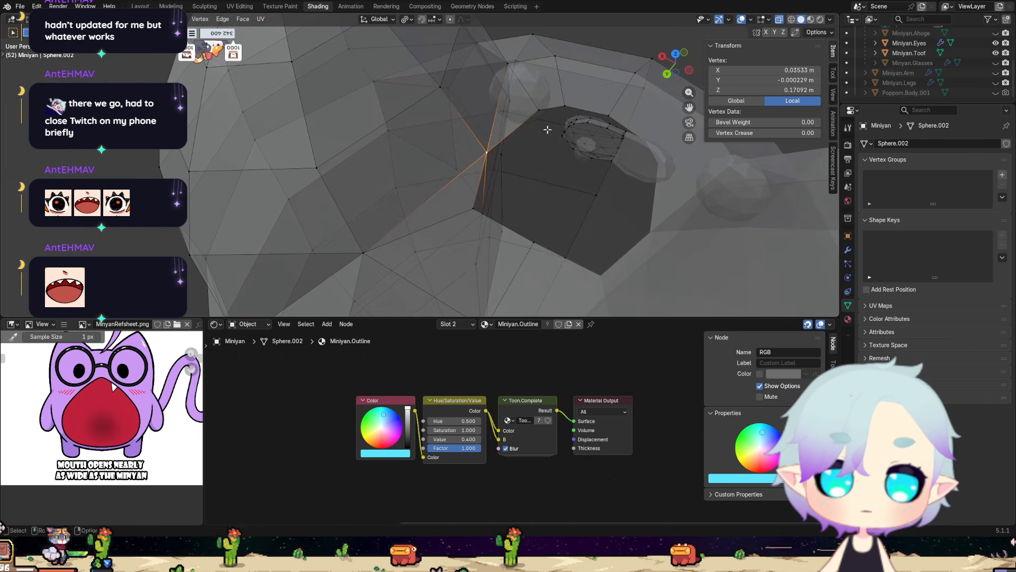
left_click(486, 212, "shift")
left_click(476, 207)
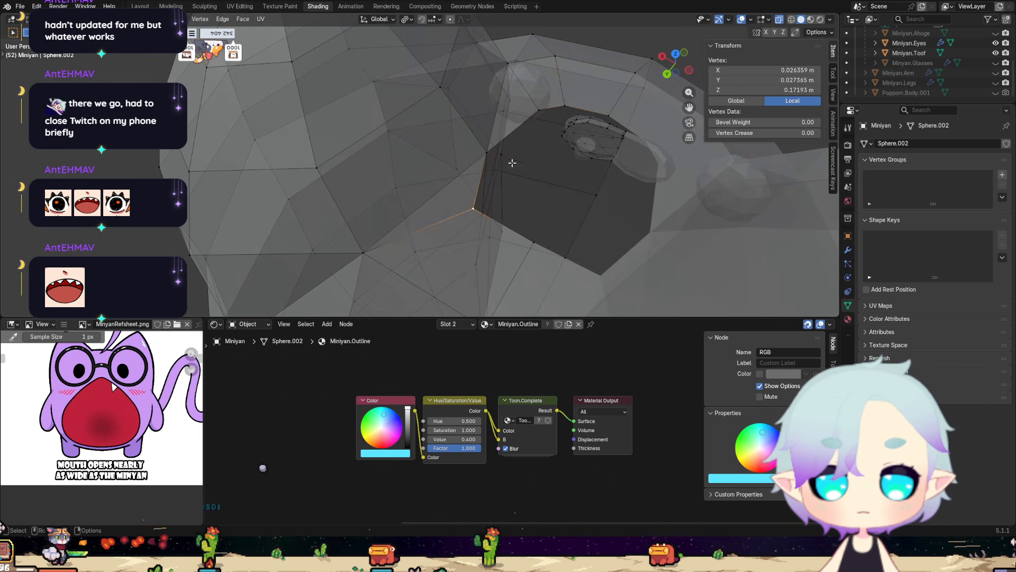
left_click(568, 109, "shift")
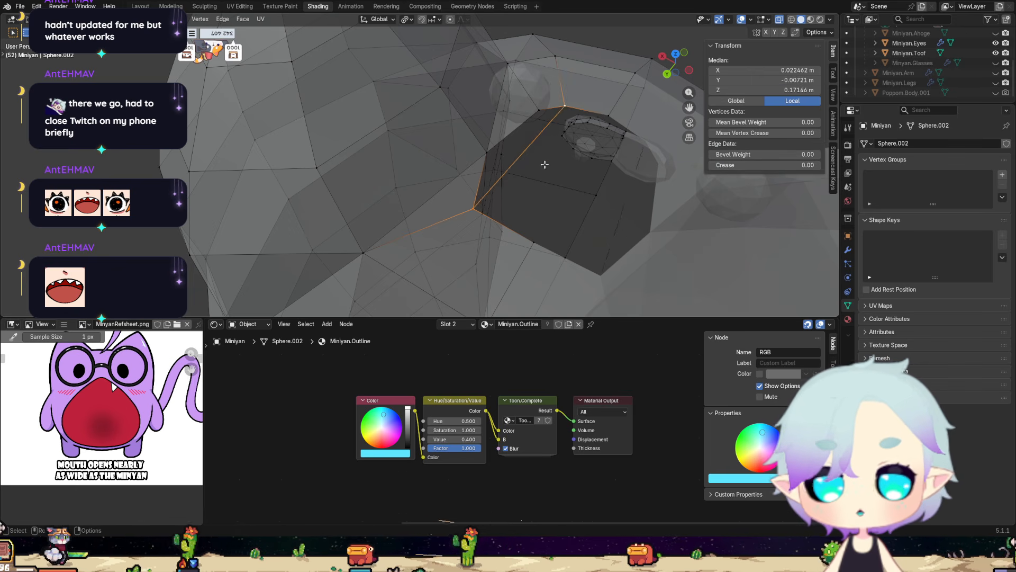
middle_click_drag(544, 164, 570, 136)
Join the front and rear centre-line vertices of the opening with an edge.
left_click(551, 120)
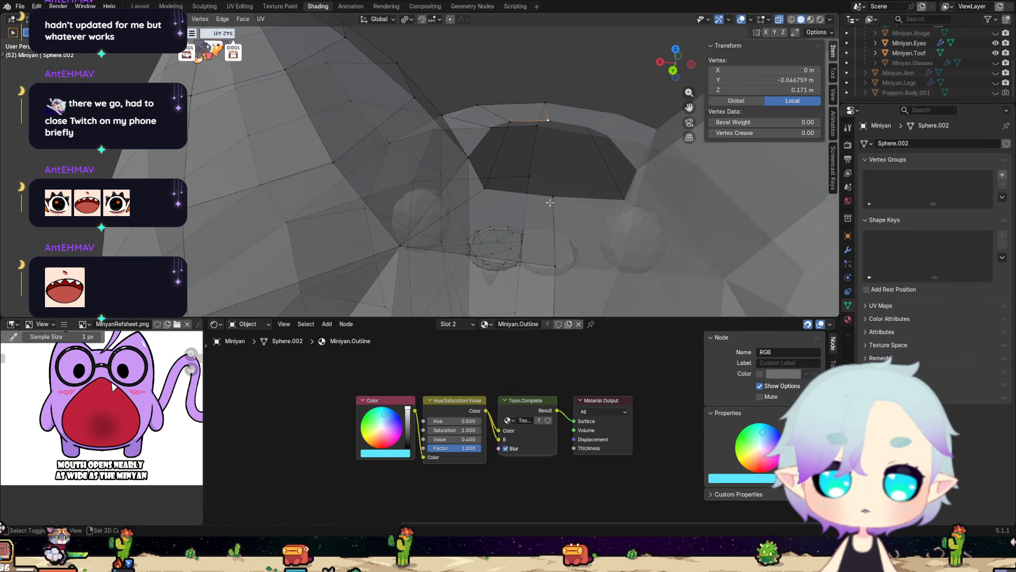
left_click(550, 197, "shift")
key("f")
middle_click_drag(554, 194, 496, 159)
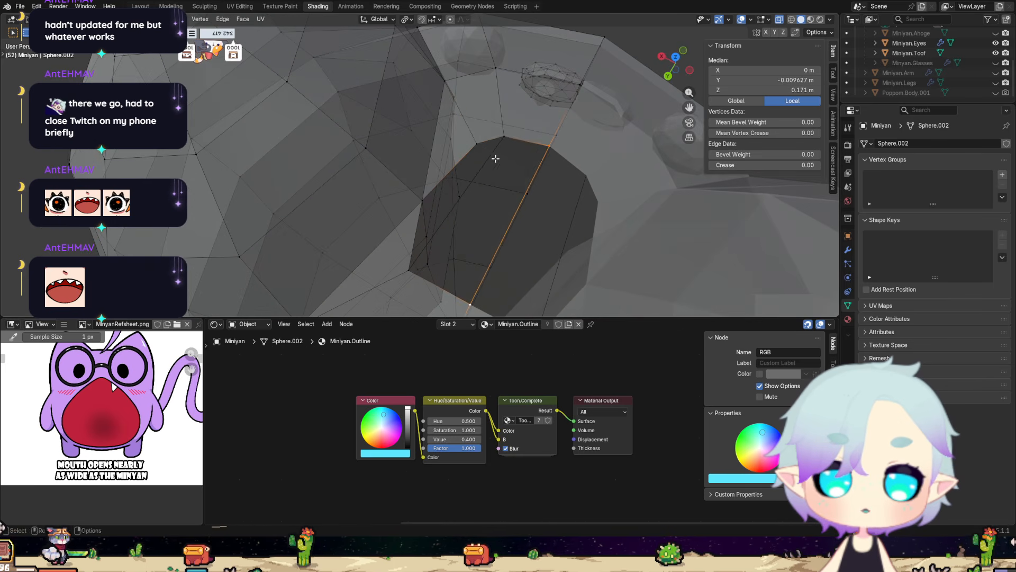
Fill the part of the opening next to the ear with a face between its four rim vertices.
left_click(479, 147)
left_click(504, 138, "shift")
left_click(419, 198, "shift")
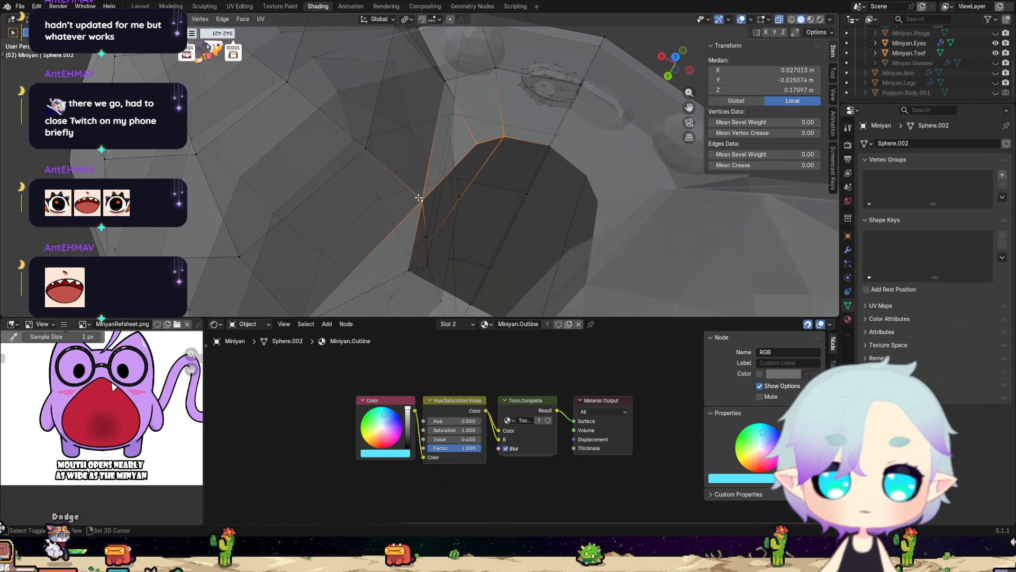
left_click(405, 270, "shift")
middle_click_drag(405, 270, 474, 227)
left_click(474, 228)
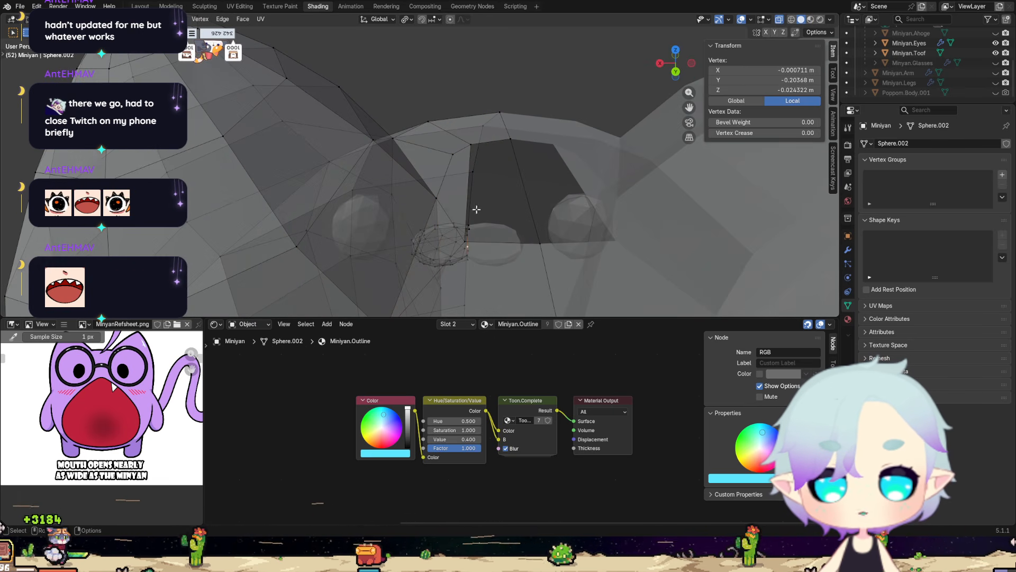
Fill the remaining gap beside the centre line with a four-sided face and turn off X-ray.
left_click(478, 148)
left_click(510, 135, "shift")
left_click(533, 241, "shift")
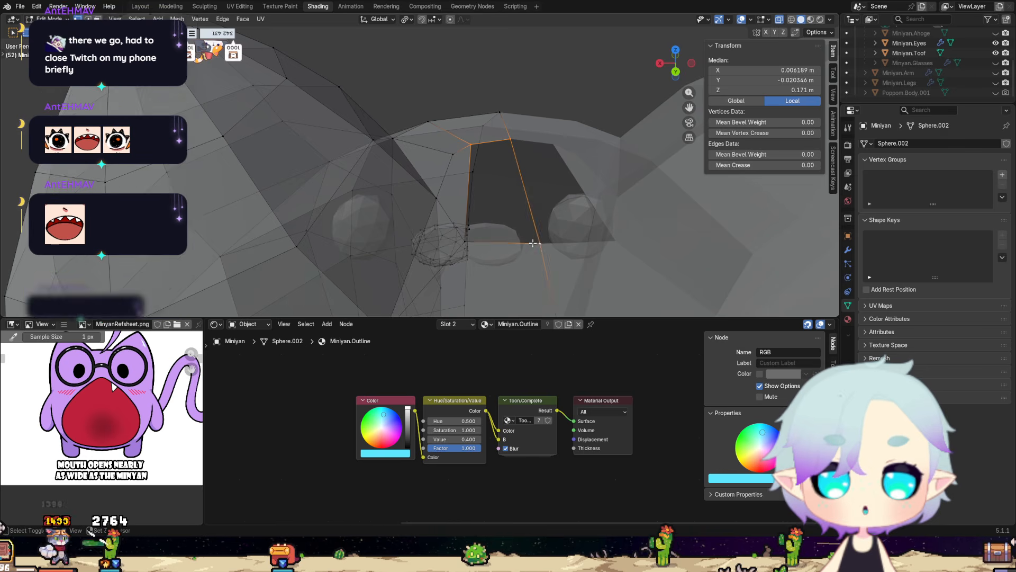
middle_click_drag(529, 240, 668, 21)
left_click(481, 219, "shift")
left_click(780, 20)
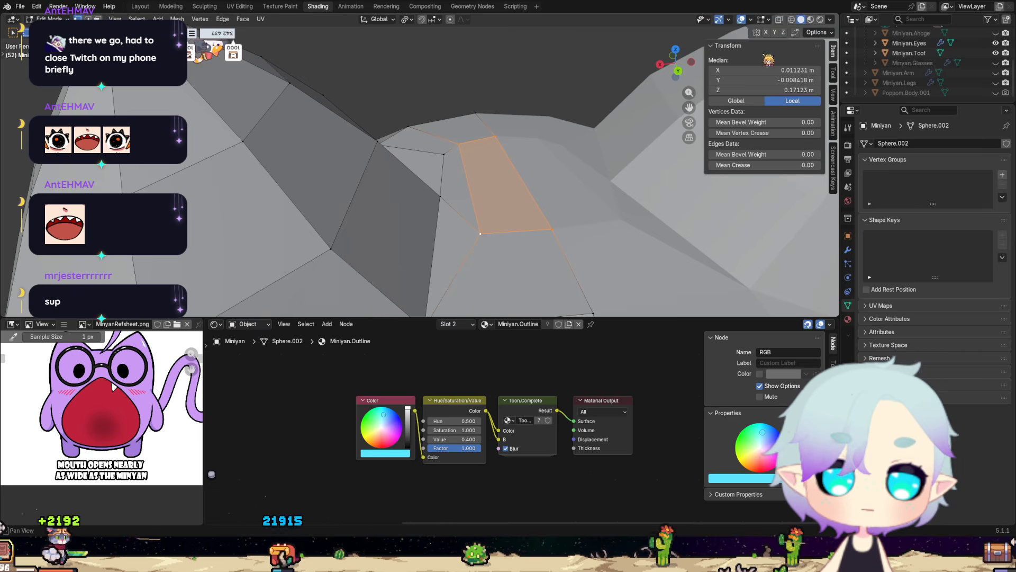
Examine the rebuilt surface between the ears and around the ear base from several angles.
scroll(532, 204, "up", 4)
middle_click_drag(529, 201, 491, 225)
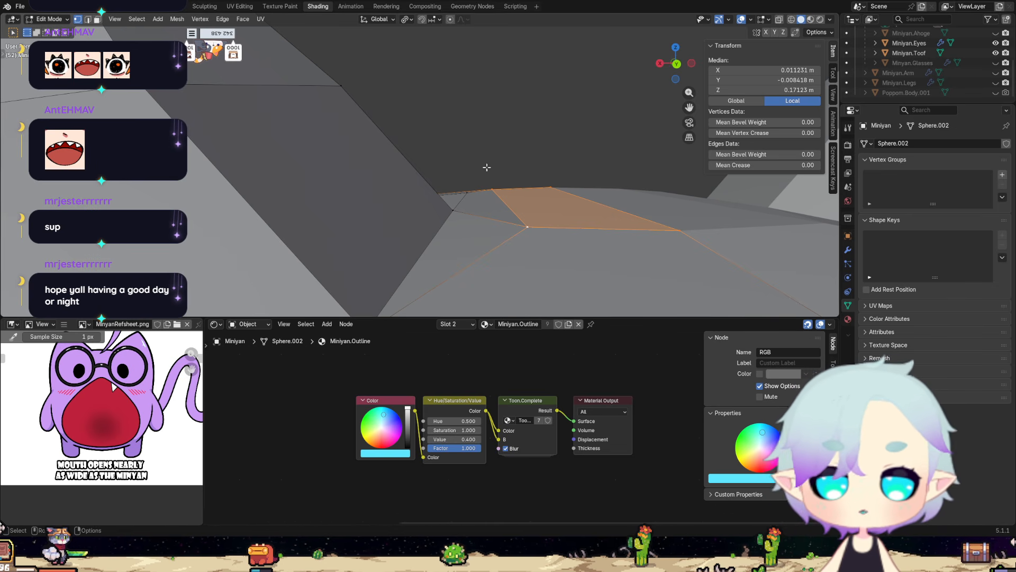
middle_click_drag(487, 167, 542, 261)
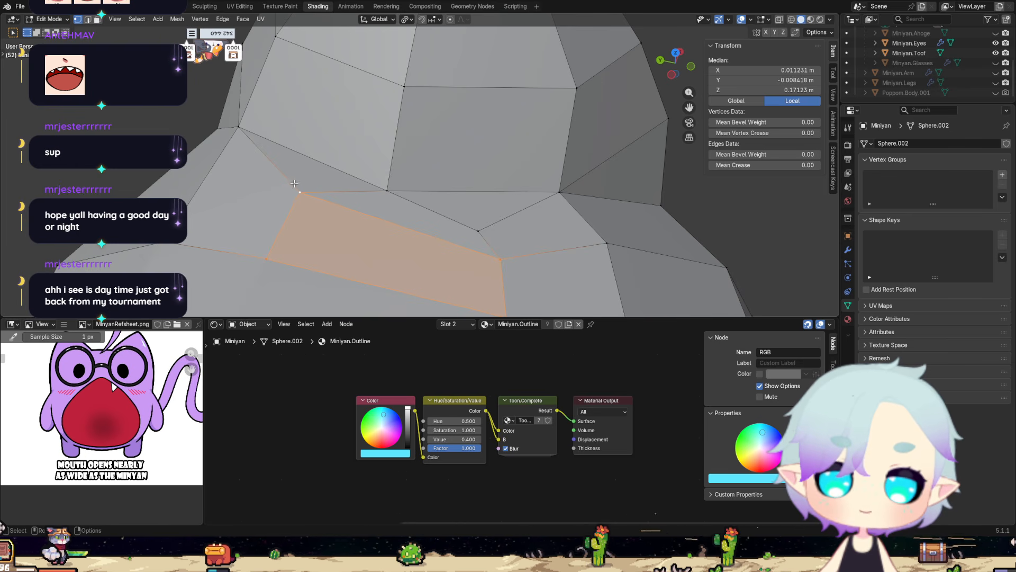
middle_click_drag(294, 184, 366, 227)
left_click(361, 231)
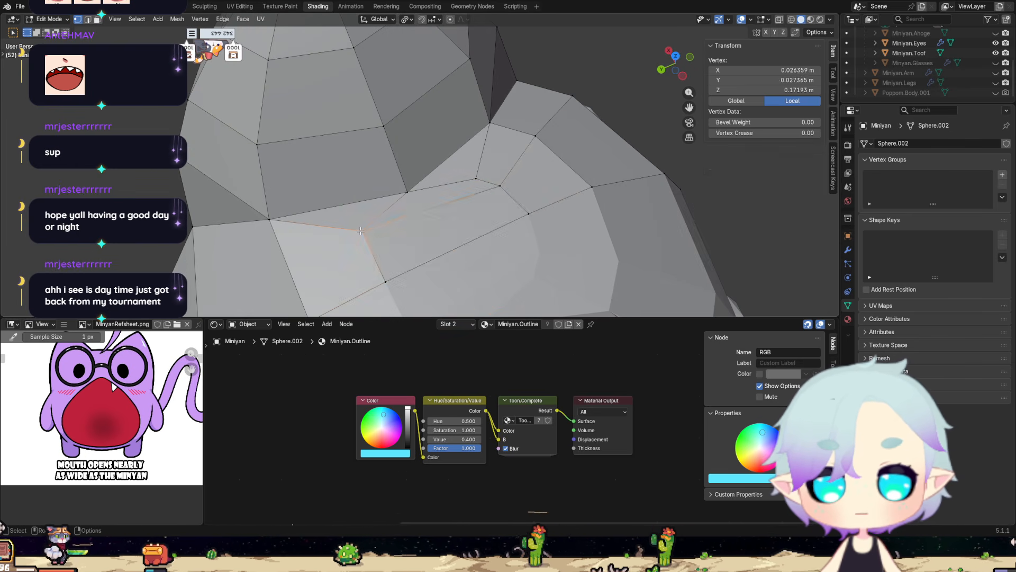
middle_click_drag(411, 241, 272, 180)
middle_click_drag(278, 184, 300, 186)
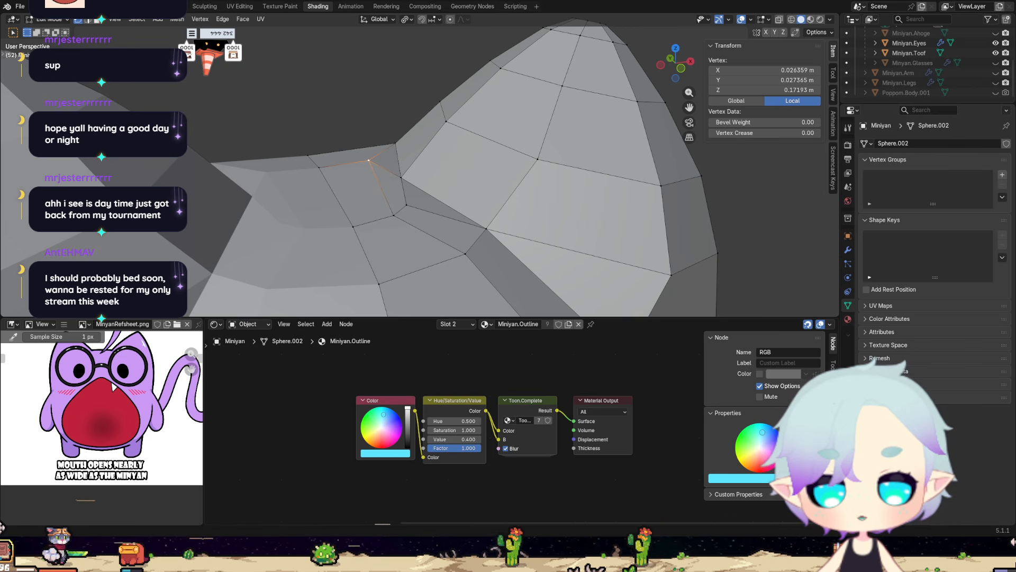
middle_click_drag(370, 215, 429, 214)
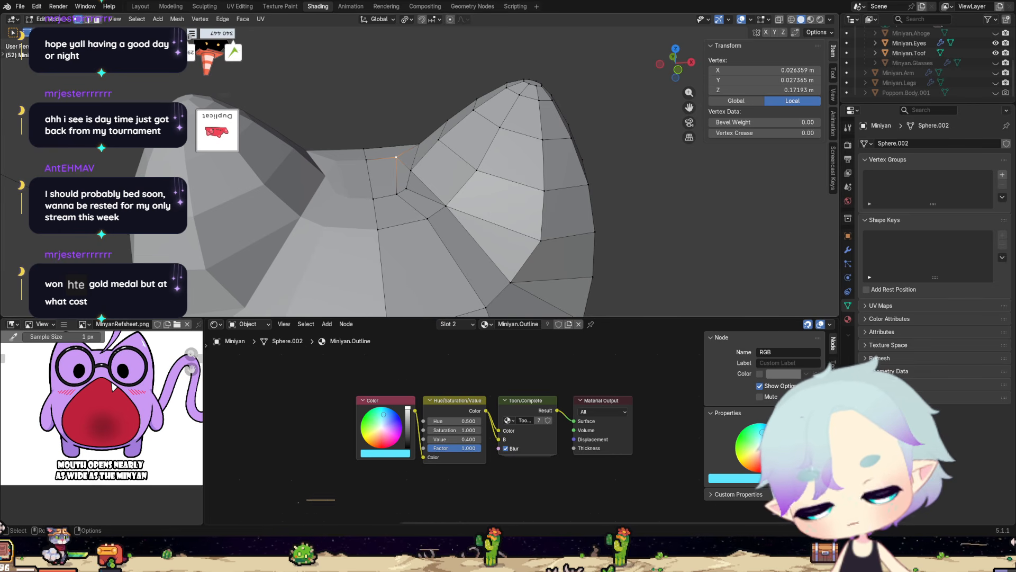
middle_click_drag(408, 245, 415, 247)
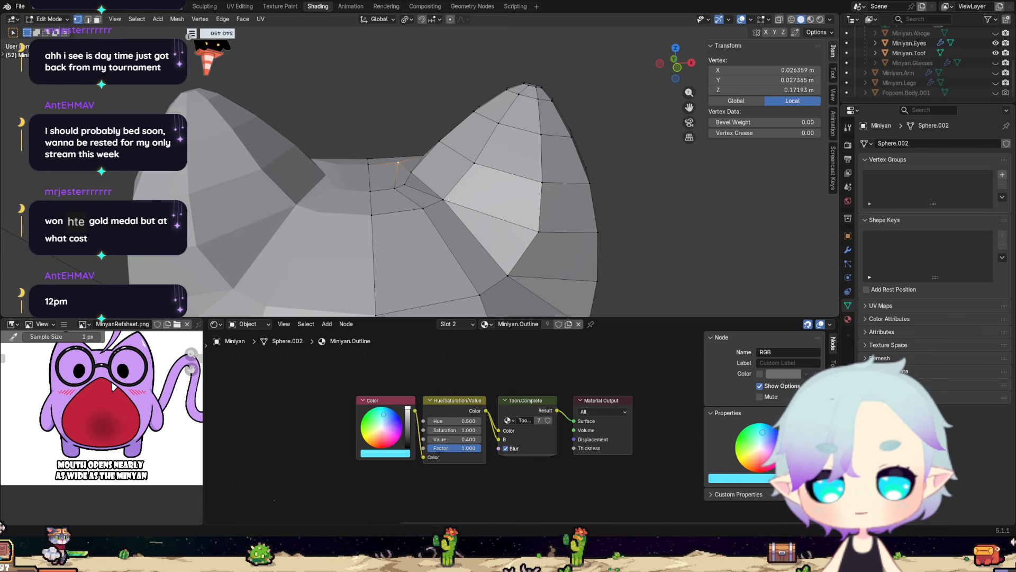
scroll(389, 217, "down", 3)
middle_click_drag(389, 217, 344, 194)
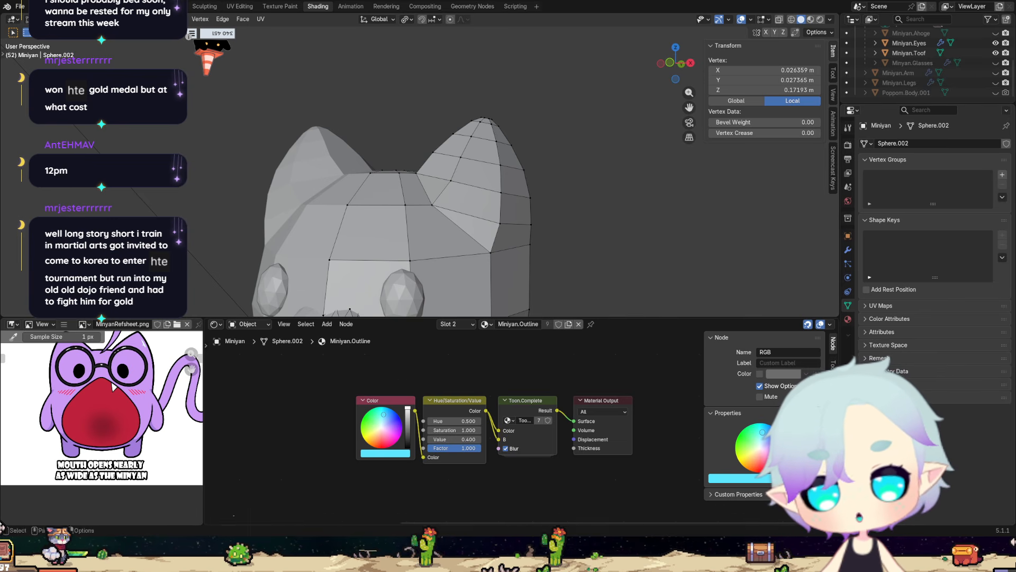
Switch to the Layout workspace and bring the head's ear area into close view.
left_click(141, 7)
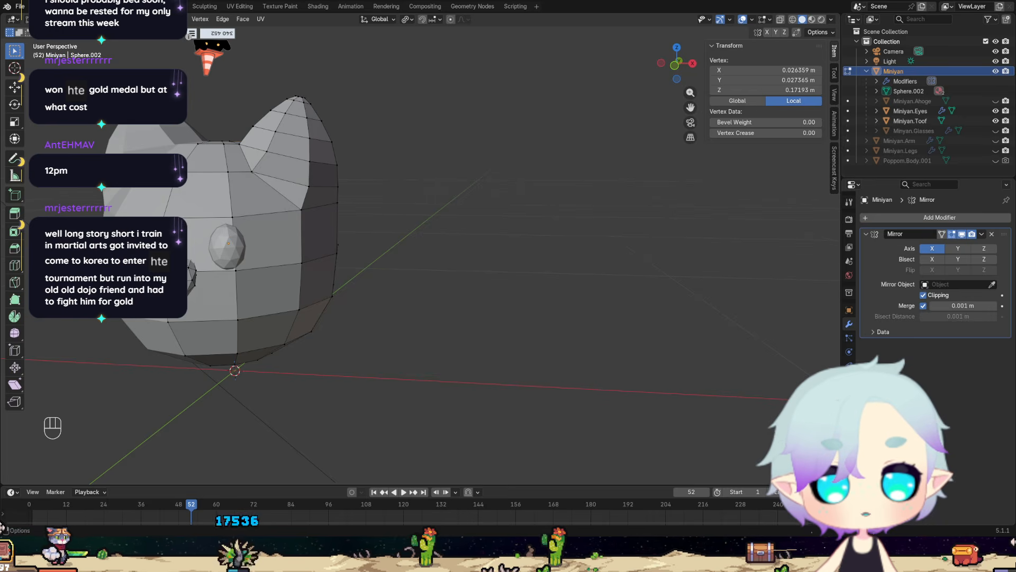
scroll(390, 297, "down", 5)
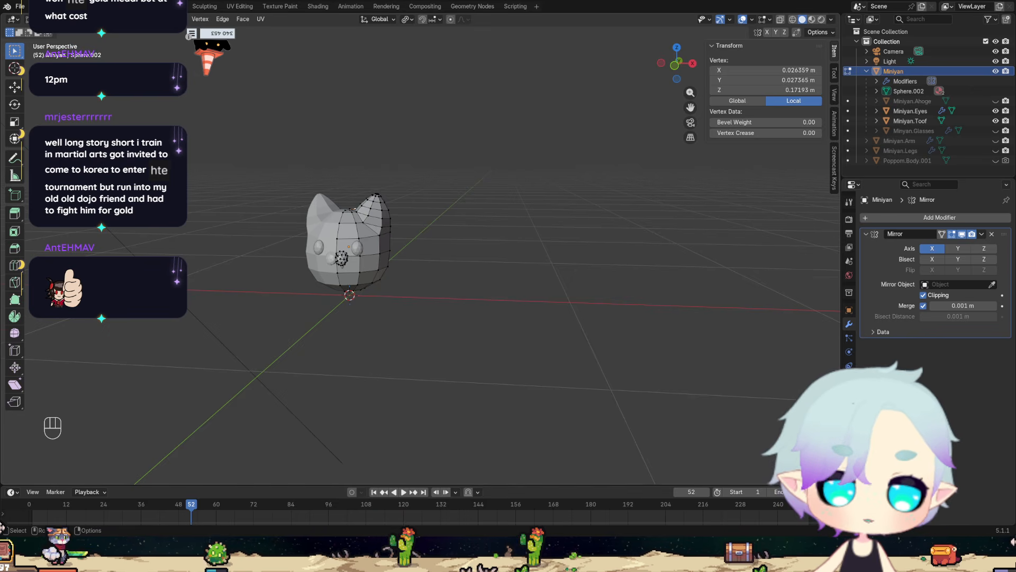
scroll(355, 370, "up", 10)
middle_click_drag(355, 371, 382, 372)
scroll(382, 372, "down", 8)
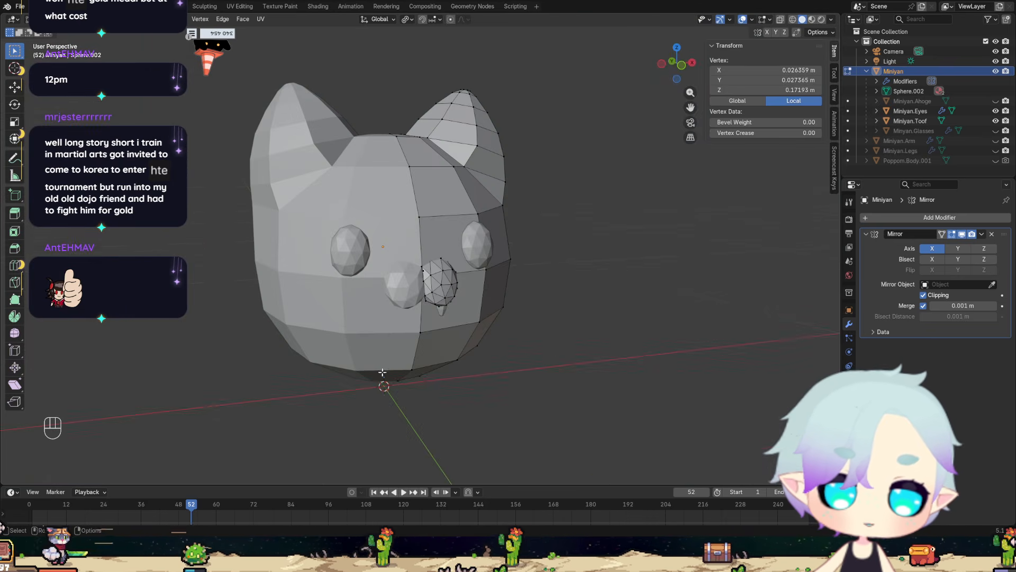
scroll(382, 372, "up", 10)
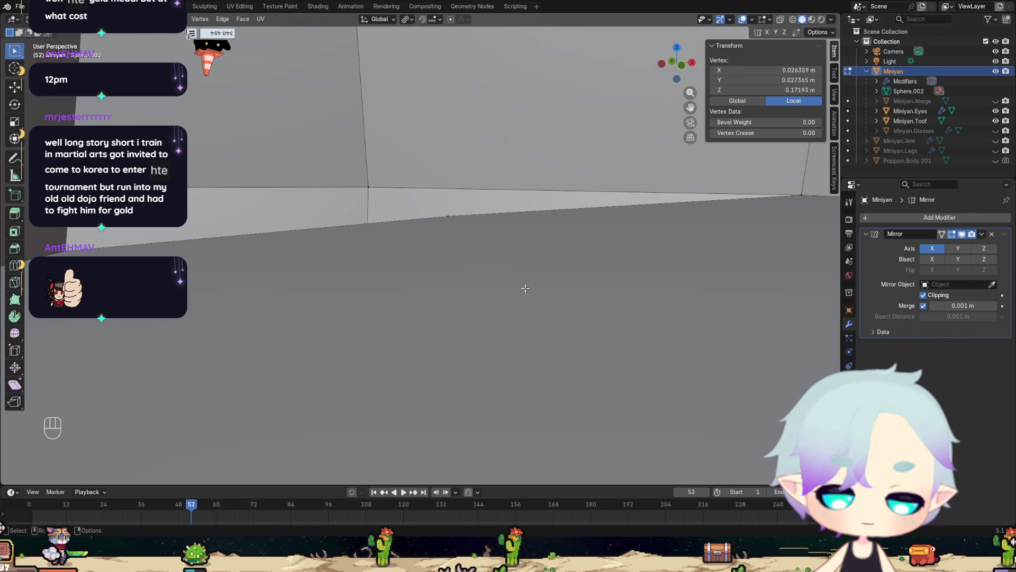
middle_click_drag(525, 289, 433, 356)
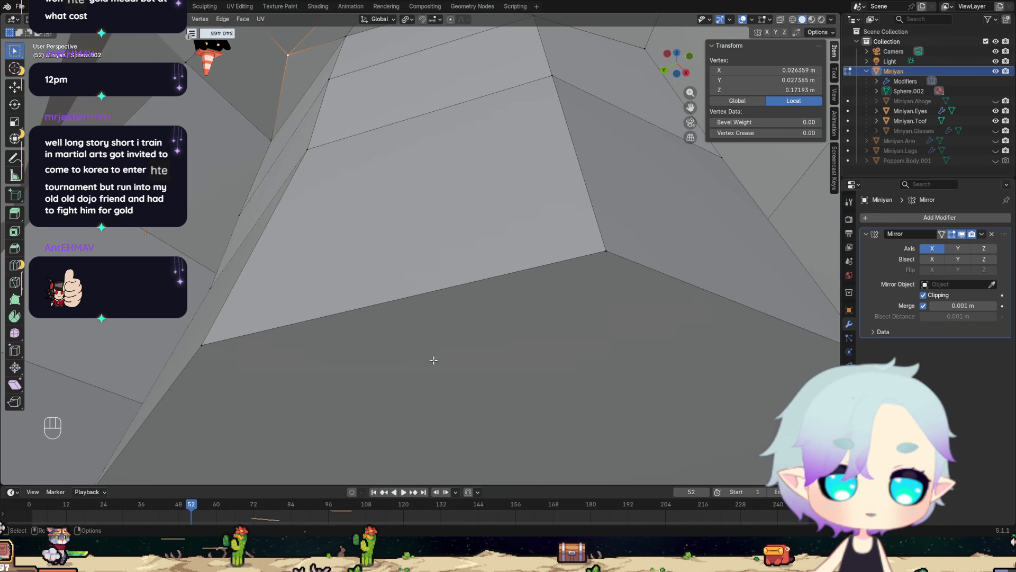
Select the row of surplus vertices on the inner surface beneath the ear base and delete them.
left_click(603, 243)
left_click(551, 81, "shift")
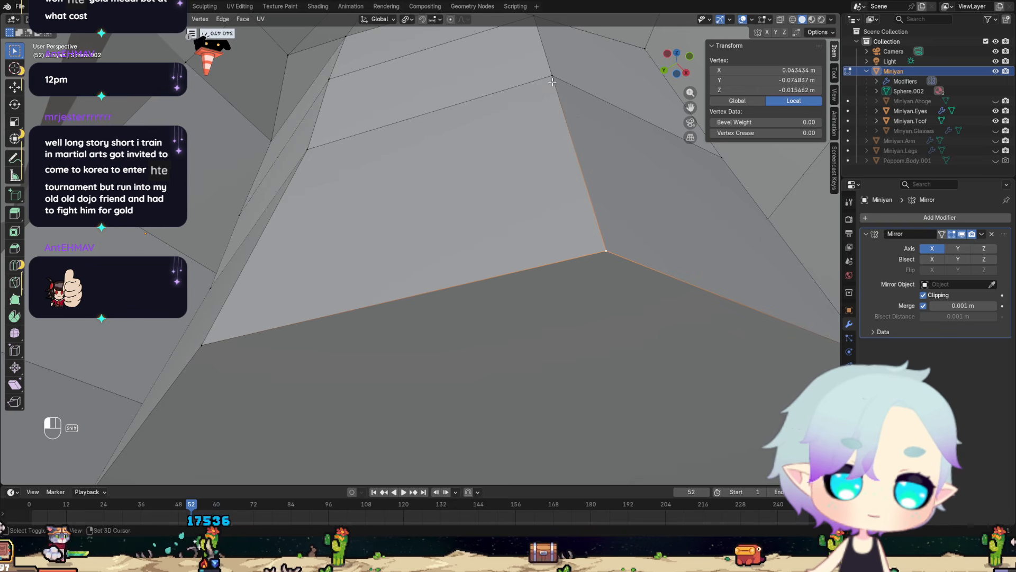
middle_click_drag(552, 91, 527, 174, "shift")
left_click(464, 267, "shift")
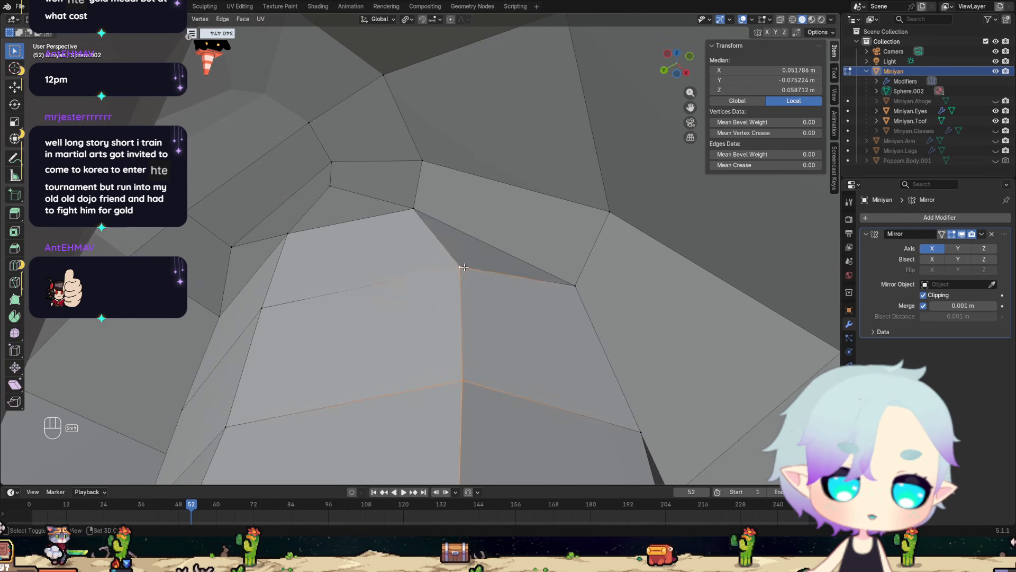
middle_click_drag(399, 326, 431, 191, "shift")
left_click(333, 146, "shift")
left_click(551, 106, "shift")
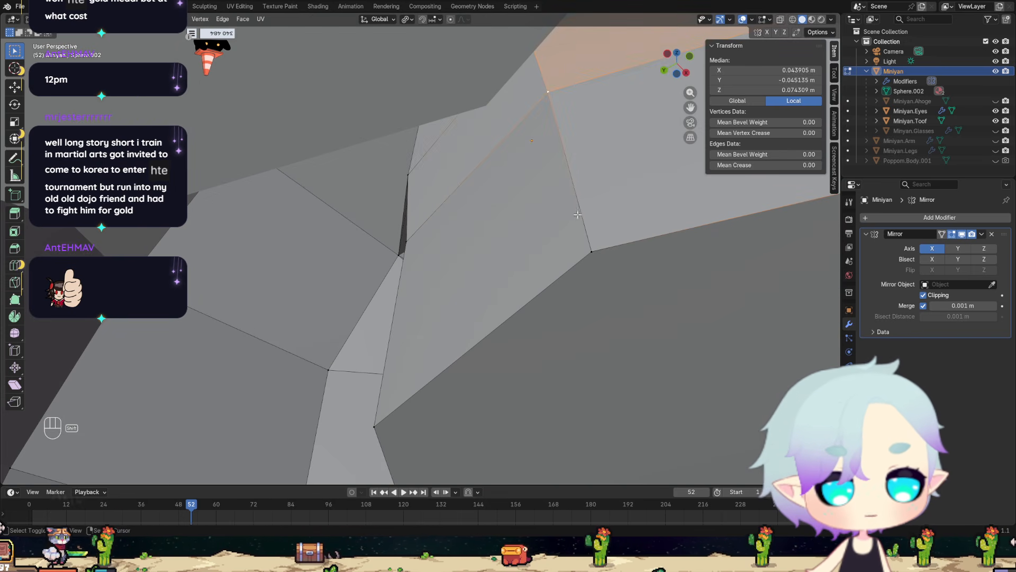
left_click(588, 246, "shift")
middle_click_drag(441, 249, 455, 243)
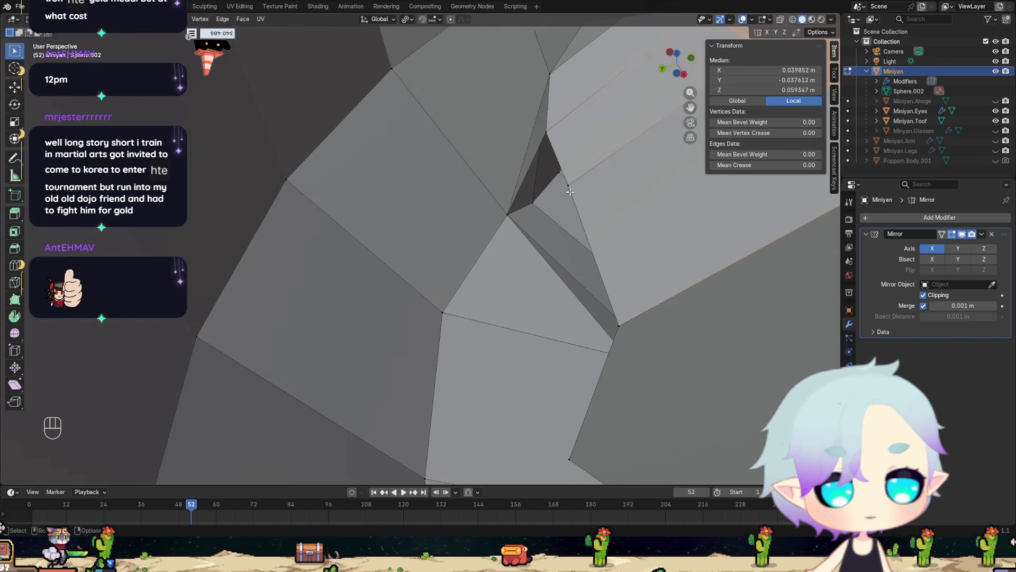
left_click(569, 186, "shift")
left_click(620, 324, "shift")
mouse_move(629, 323)
middle_mouse_down()
mouse_move(638, 316)
mouse_move(629, 319)
middle_mouse_up()
scroll(630, 319, "up", 2)
left_click(494, 316, "shift")
scroll(506, 319, "down", 2)
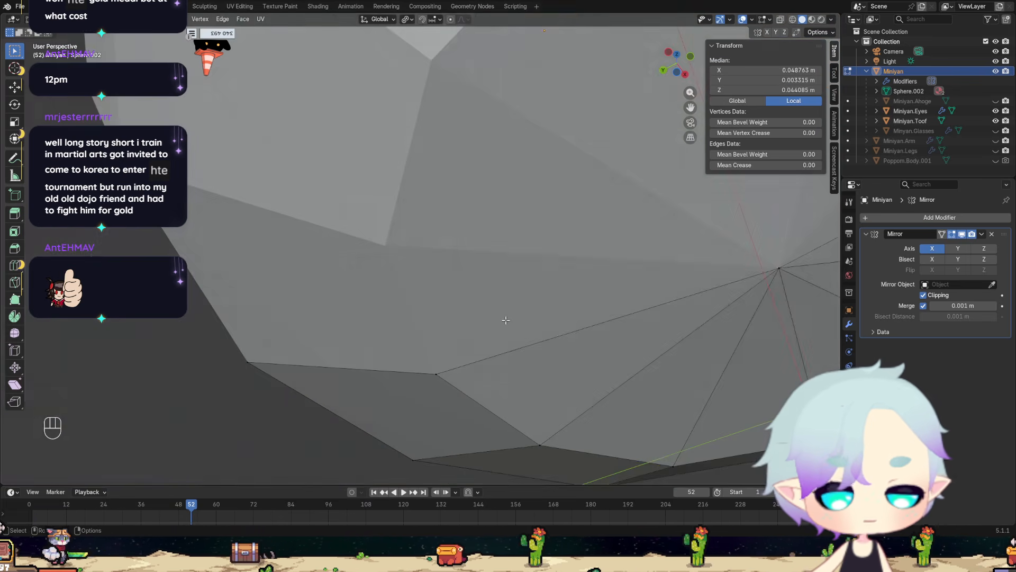
scroll(506, 320, "down", 2)
key("x")
left_click(517, 316)
Delete the remaining stray vertex on the inner side of the ear's rim.
scroll(567, 281, "up", 3)
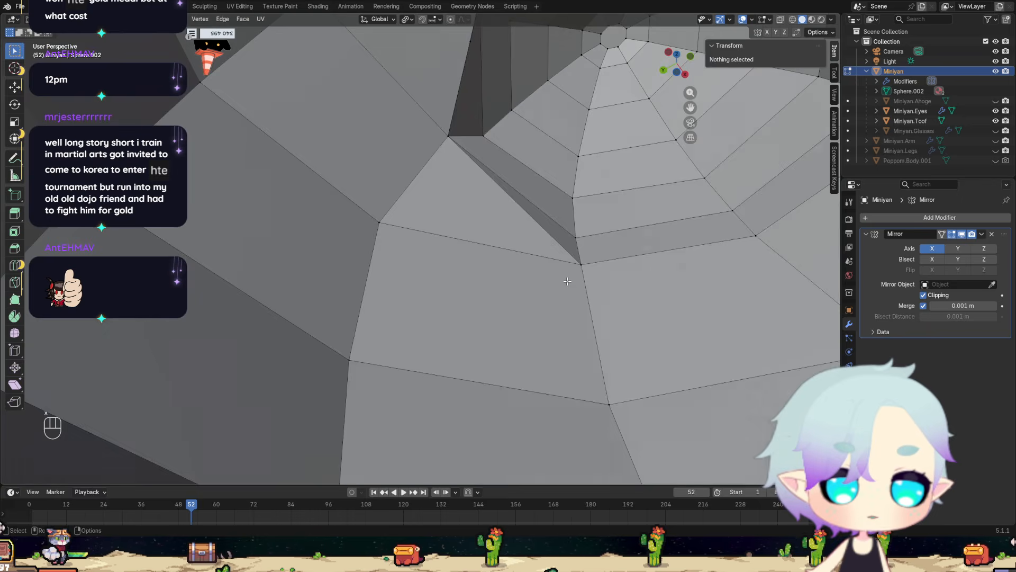
middle_click_drag(567, 281, 462, 359, "shift")
scroll(460, 373, "down", 2)
left_click(106, 293)
middle_click_drag(106, 292, 173, 235)
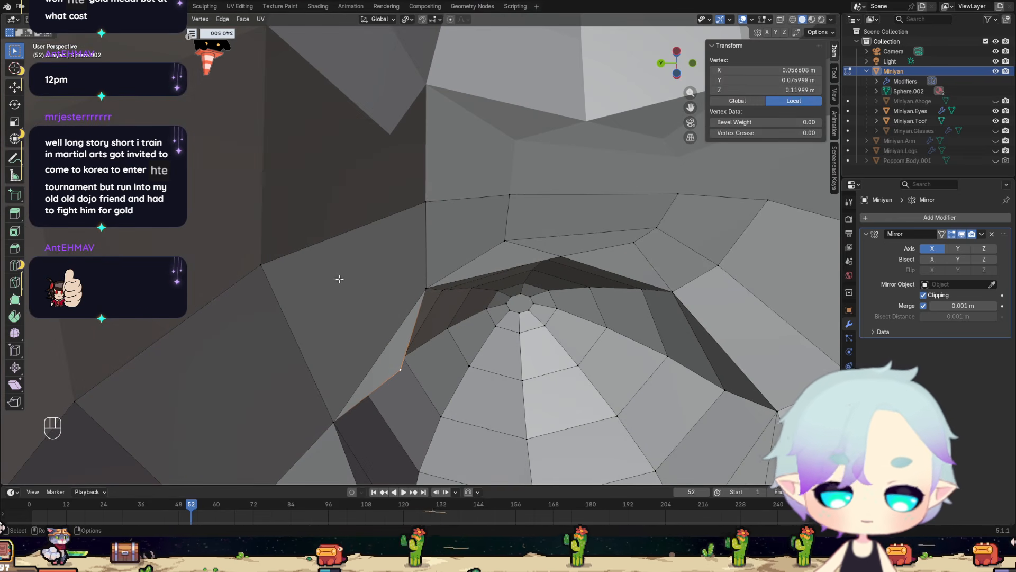
key("x")
left_click(353, 287)
Fill the triangular opening at the front of the ear base with a face between its three corner vertices.
middle_click_drag(701, 283, 552, 245, "shift")
middle_click_drag(449, 306, 464, 298, "shift")
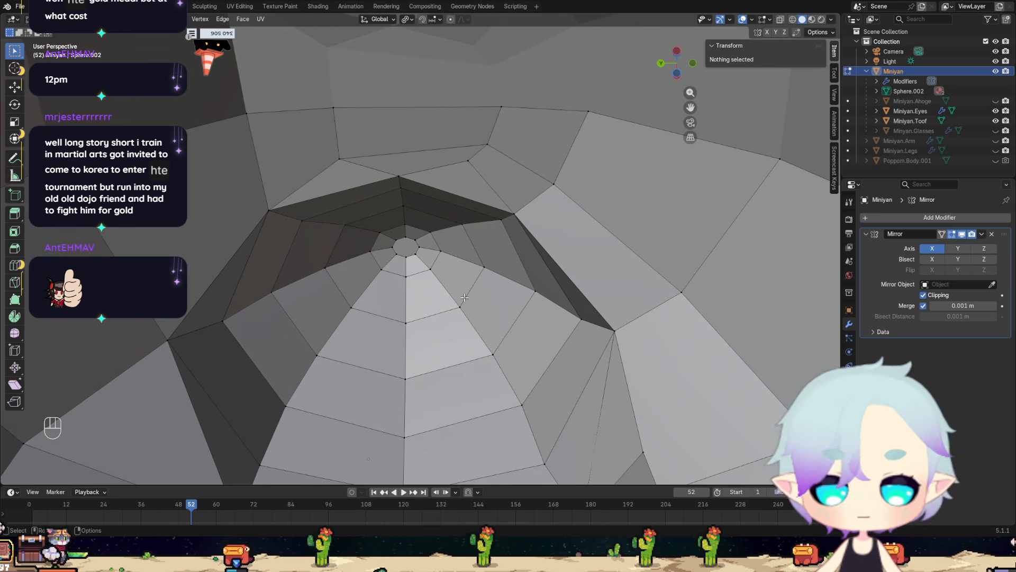
middle_click_drag(432, 235, 784, 204)
scroll(299, 382, "down", 3)
scroll(297, 388, "up", 4)
scroll(620, 300, "up", 3)
middle_click_drag(620, 300, 402, 277)
scroll(551, 382, "up", 2)
scroll(478, 242, "up", 3)
left_click(380, 307)
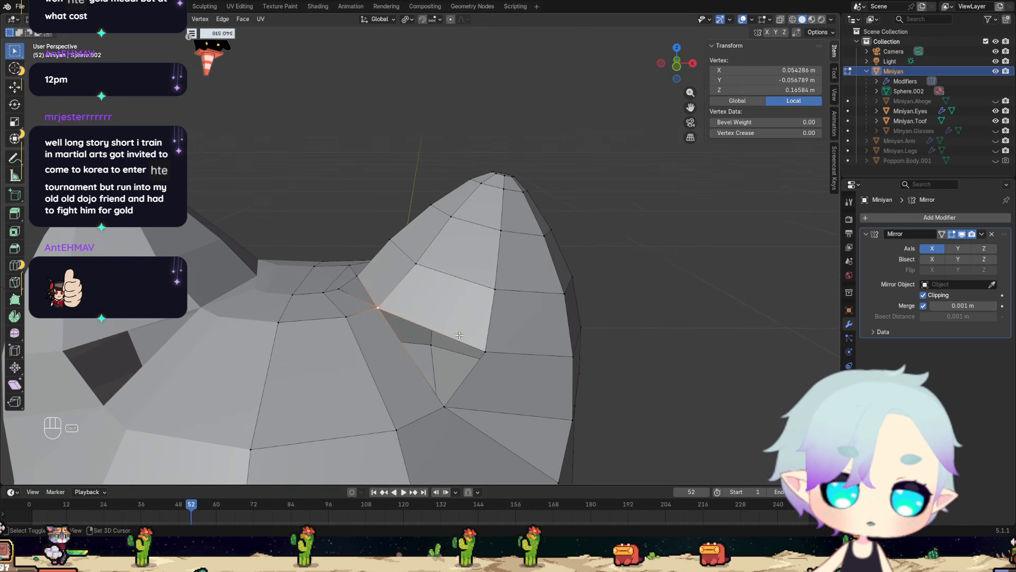
left_click(485, 351, "shift")
left_click(445, 406, "shift")
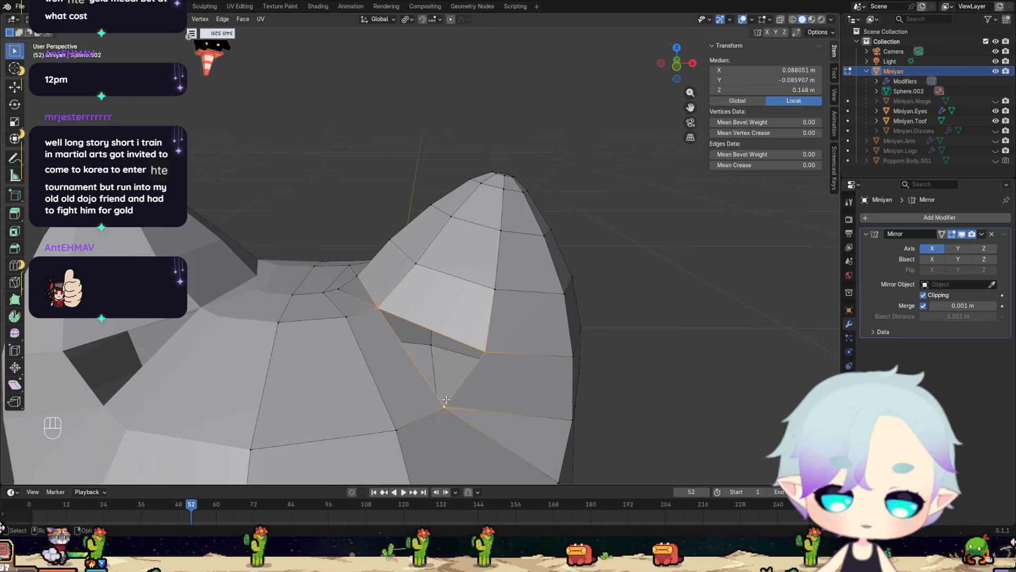
key("f")
Try a knife cut from the lower corner of the new ear-base face to the crown vertex and back to the inner ear corner.
middle_click_drag(440, 386, 361, 248)
scroll(430, 377, "up", 2)
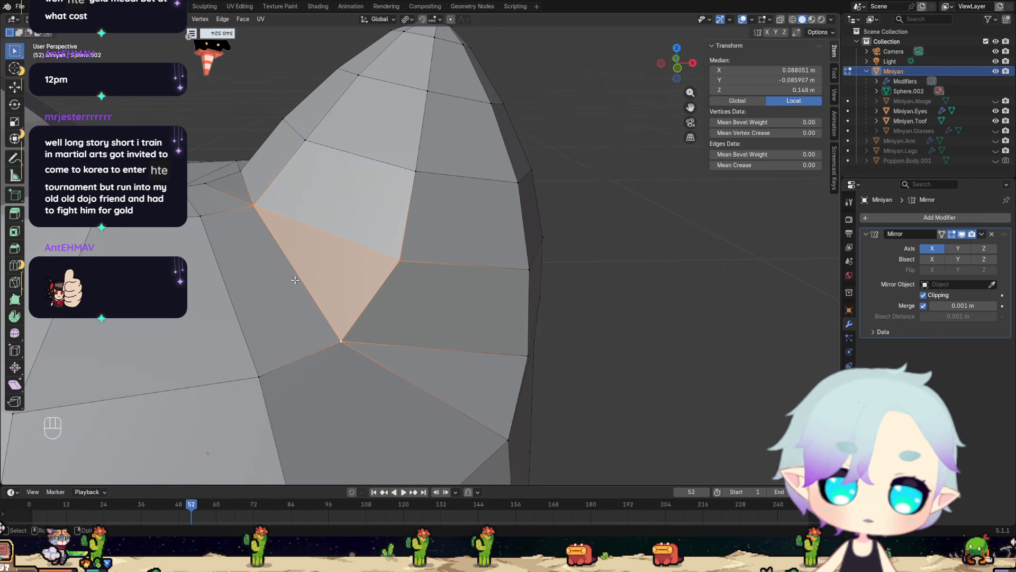
key("k")
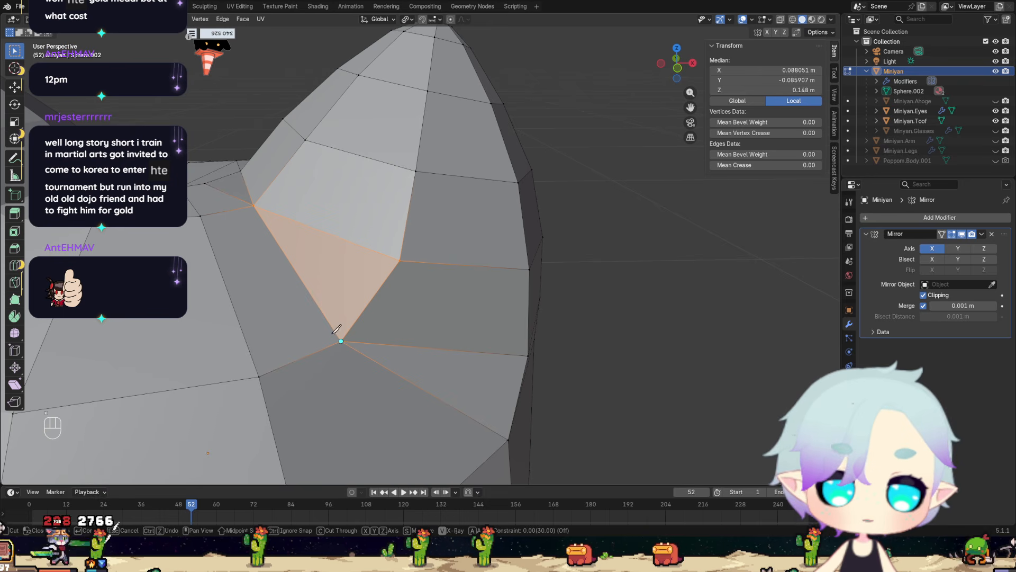
left_click(341, 341)
left_click(205, 184)
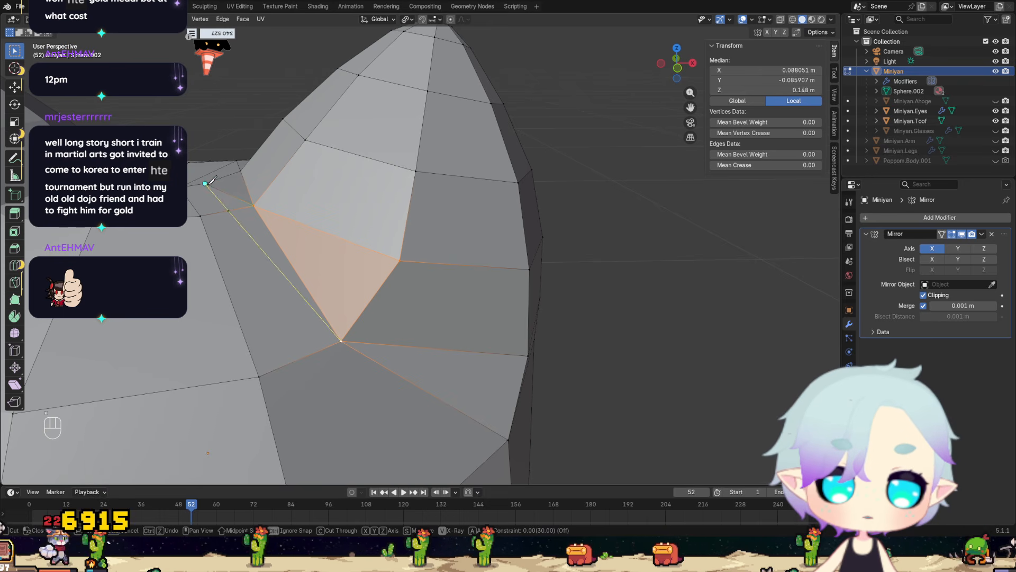
left_click(255, 204)
key("Return")
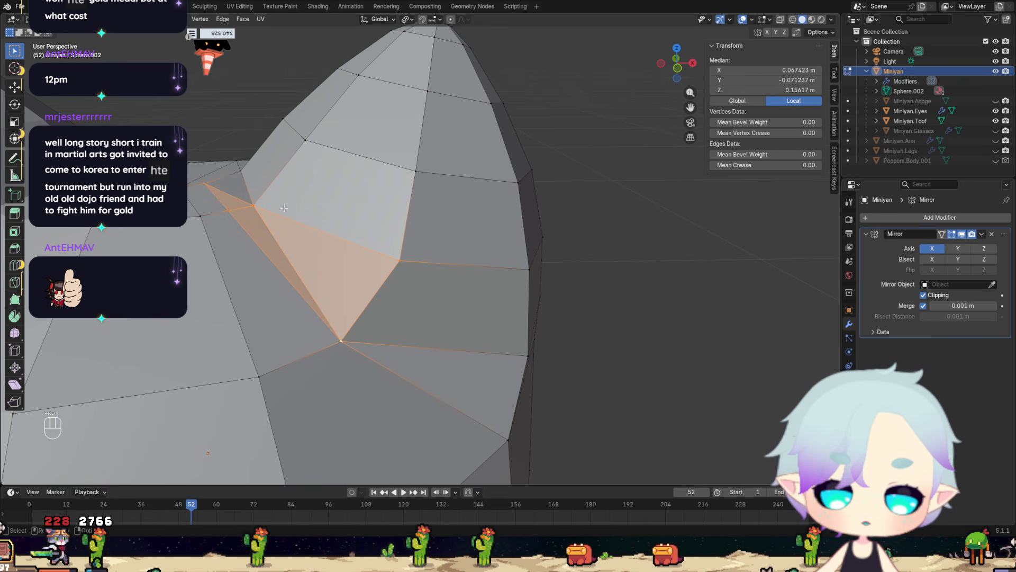
left_click(255, 206)
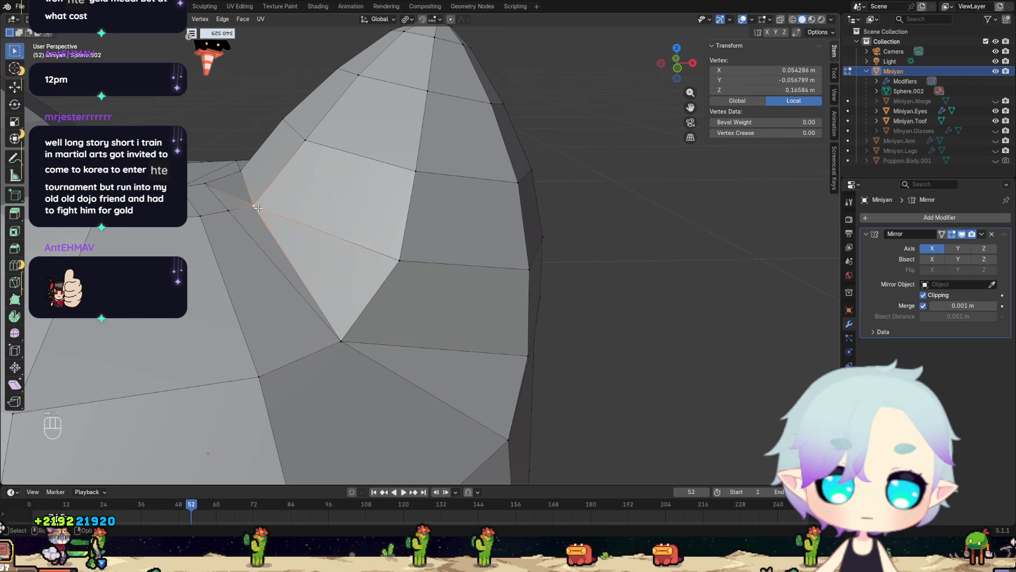
left_click(341, 343, "shift")
middle_click_drag(342, 347, 313, 322)
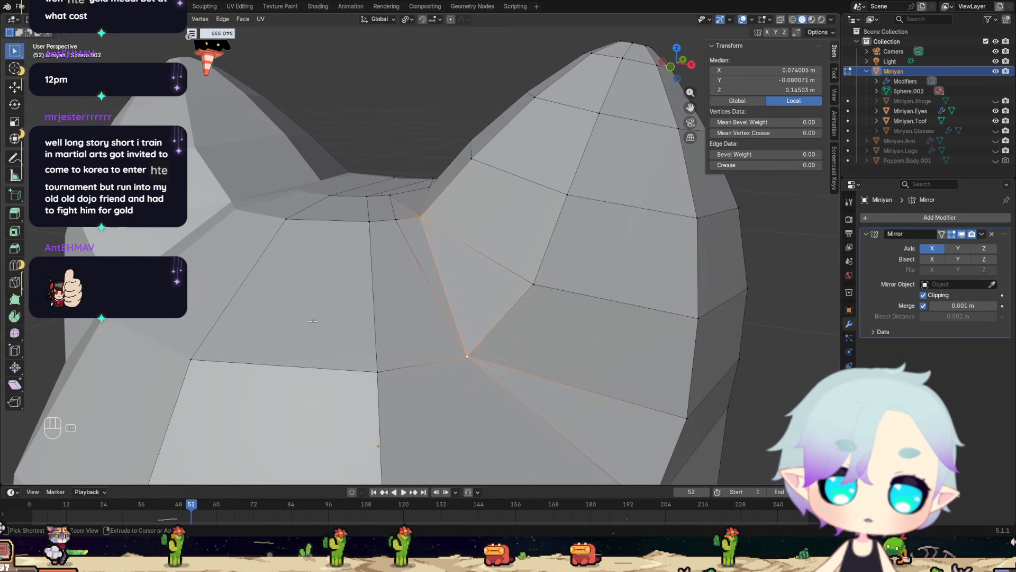
Undo the knife cut beside the ear base.
key("ctrl+z")
key("ctrl+z")
key("ctrl+z")
Examine the filled ear base and the overall head shape from the front, side and above.
middle_click_drag(393, 259, 553, 334)
middle_click_drag(427, 372, 396, 341)
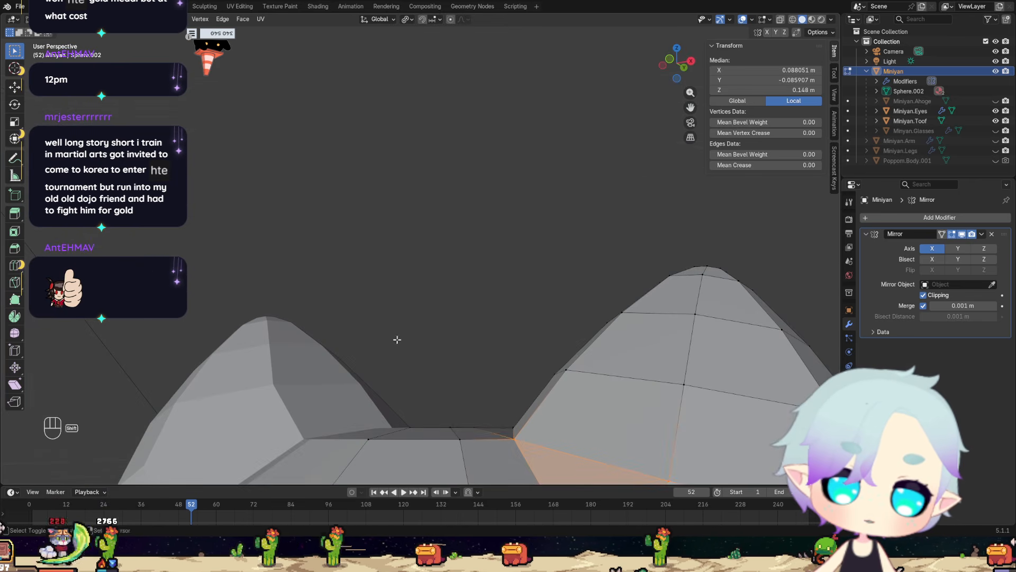
middle_click_drag(508, 421, 297, 254)
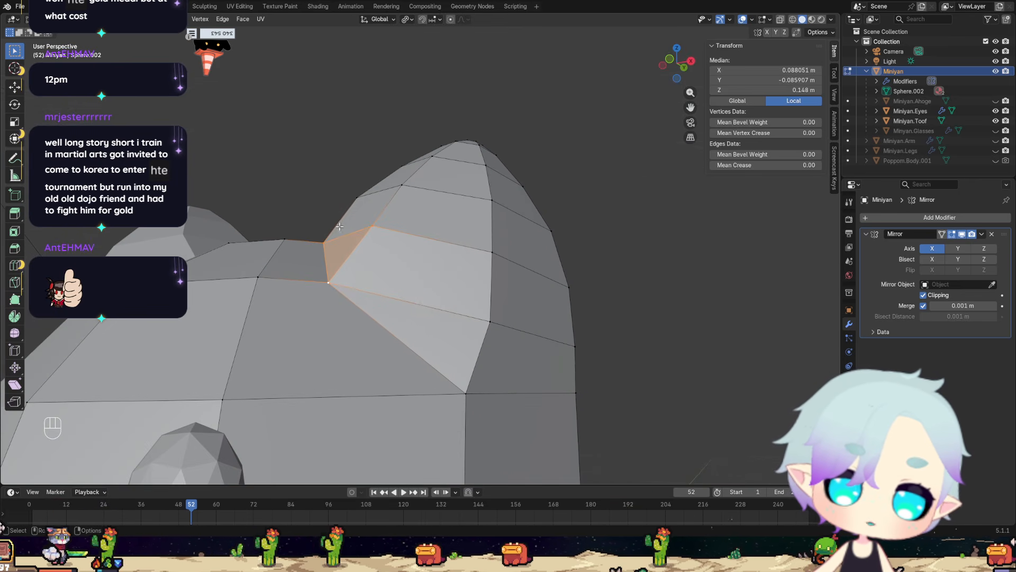
scroll(329, 209, "down", 2)
middle_click_drag(330, 209, 93, 419)
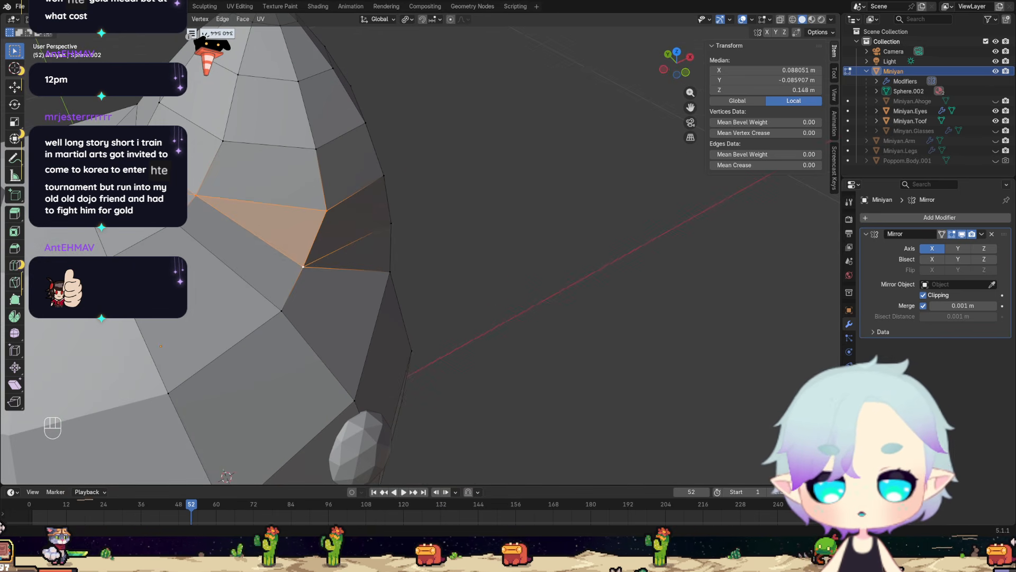
scroll(230, 307, "down", 5)
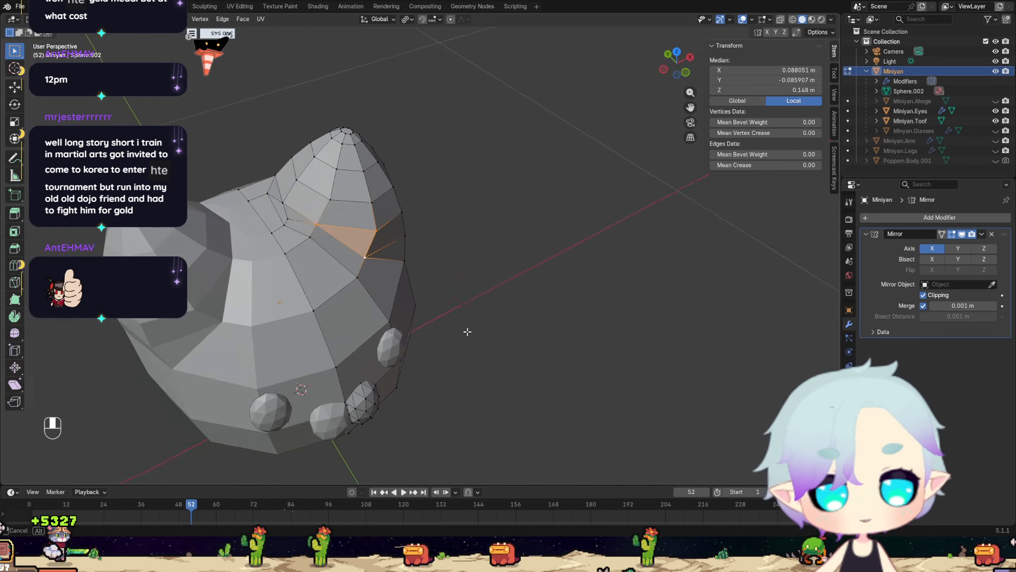
middle_click_drag(466, 333, 431, 282)
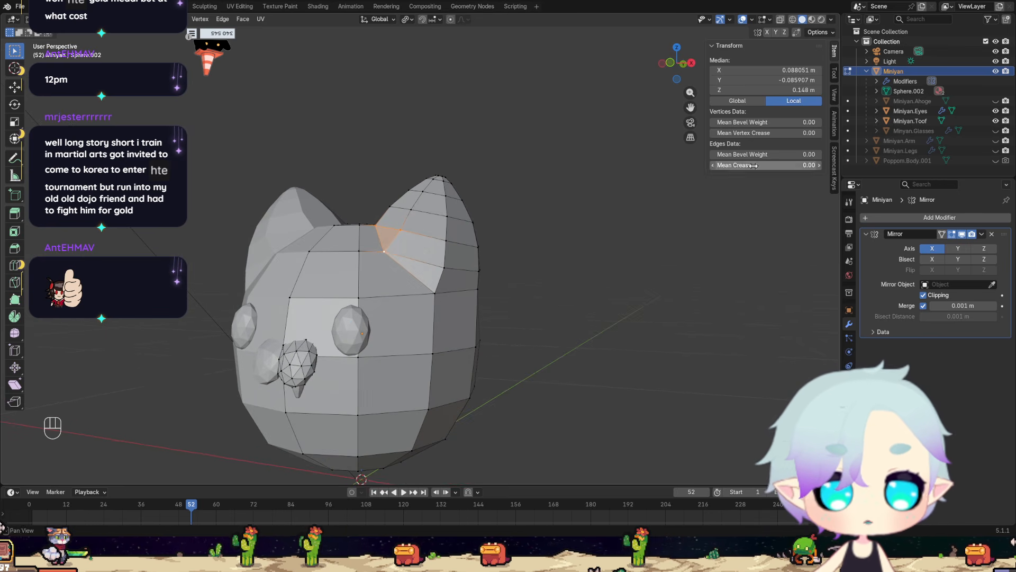
Unhide the character's legs, arms, glasses and ahoge so the whole model is shown.
left_click(996, 150)
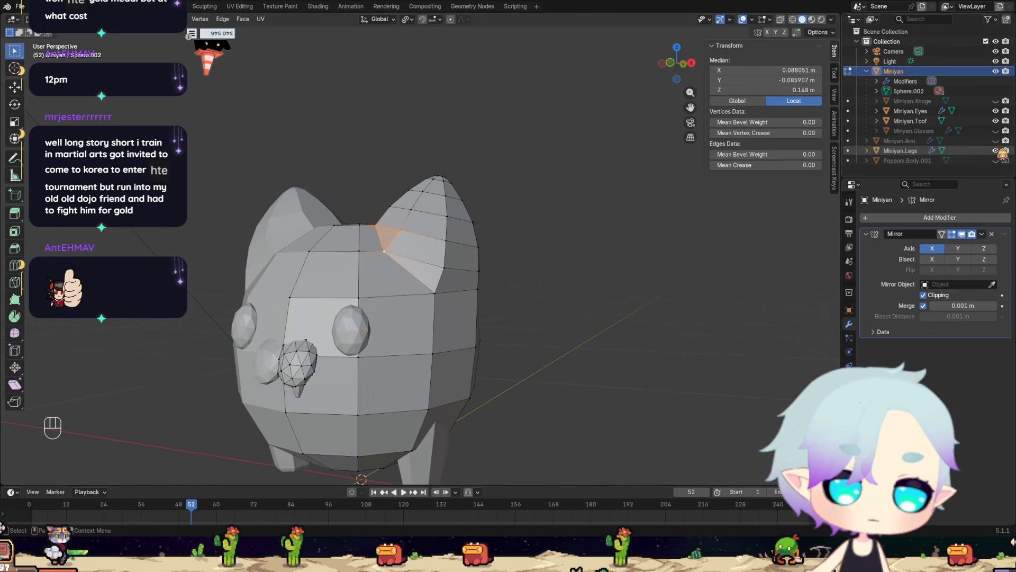
left_click(995, 140)
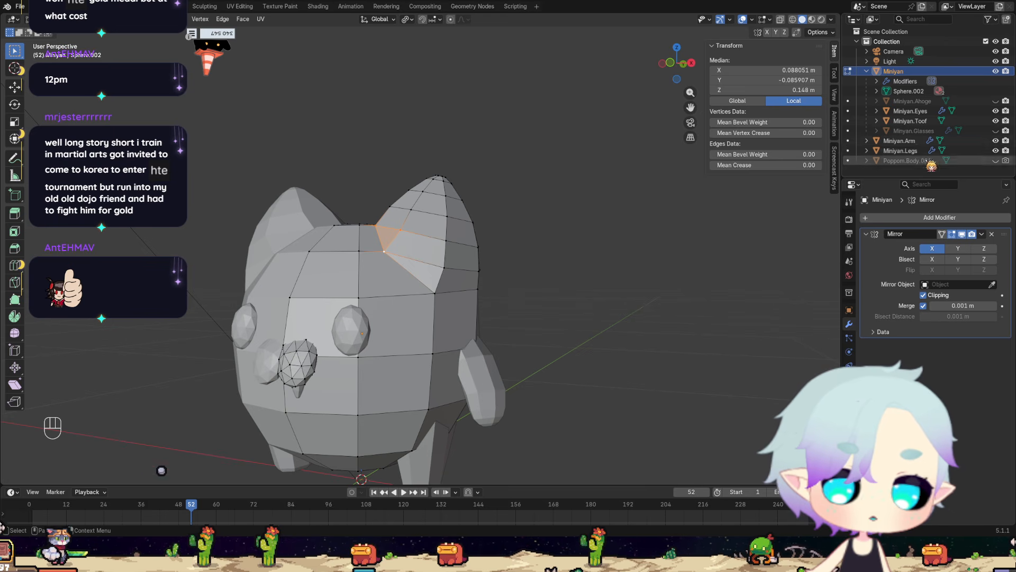
left_click(995, 131)
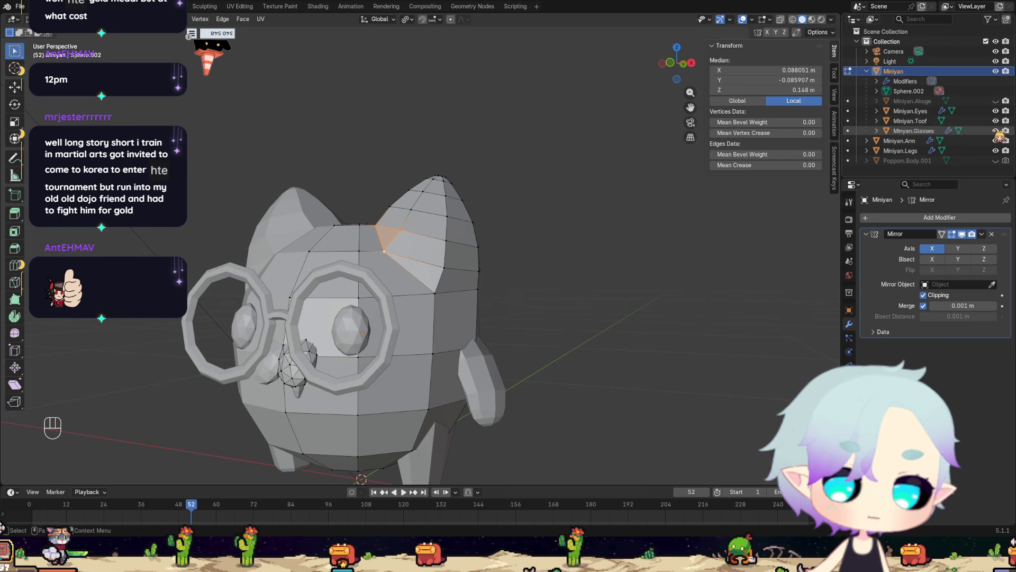
left_click(996, 101)
scroll(468, 281, "down", 3)
middle_click_drag(469, 281, 494, 298)
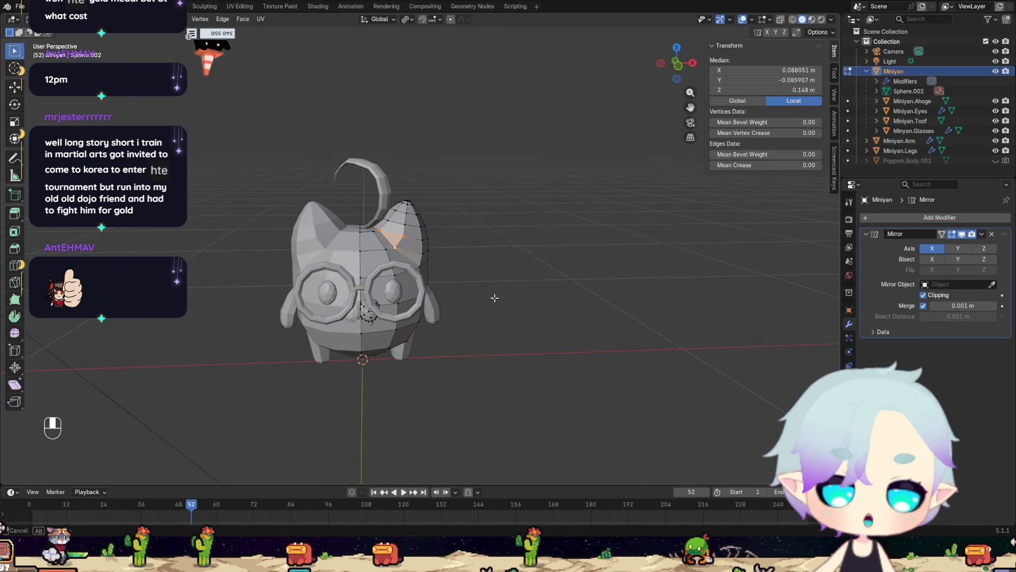
Switch from Edit Mode to Object Mode and deselect everything.
key("Tab")
left_click(411, 297)
left_click(470, 288)
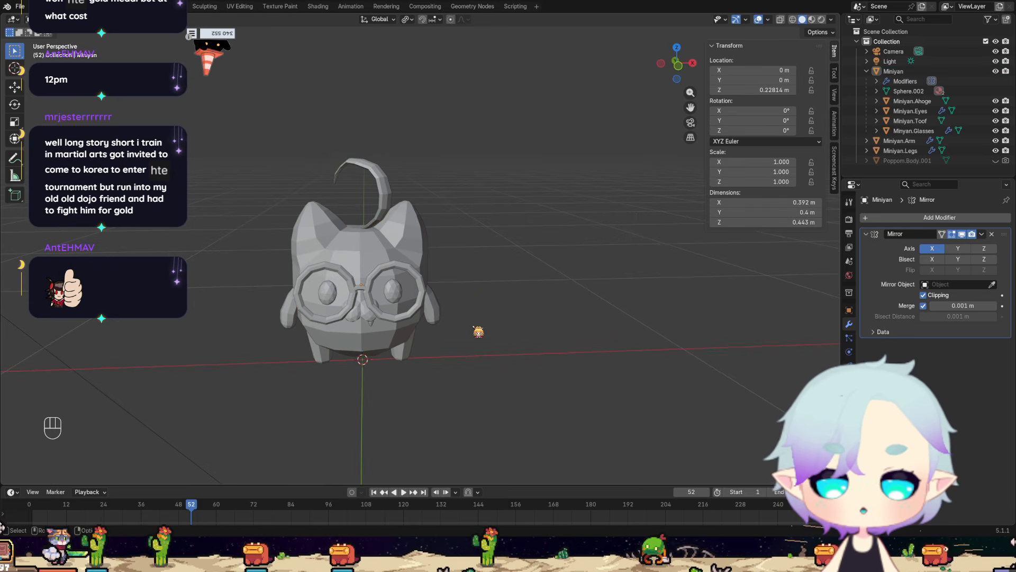
Examine the complete Miniyan character's silhouette and proportions from the front, side, above and three-quarter views.
middle_click_drag(441, 385, 532, 350)
scroll(423, 377, "up", 3)
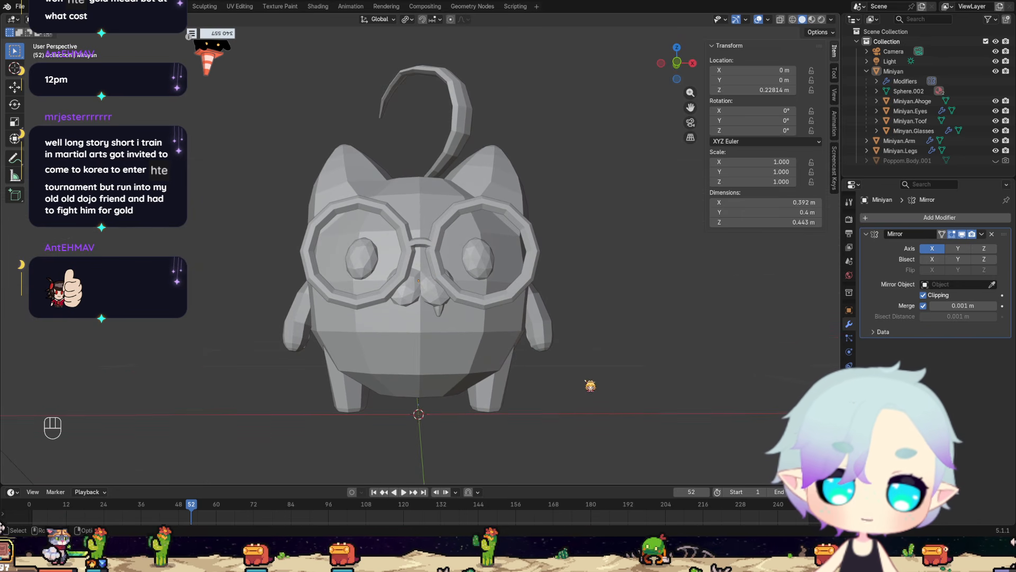
scroll(584, 392, "up", 4)
middle_click_drag(584, 392, 646, 376)
scroll(625, 368, "down", 4)
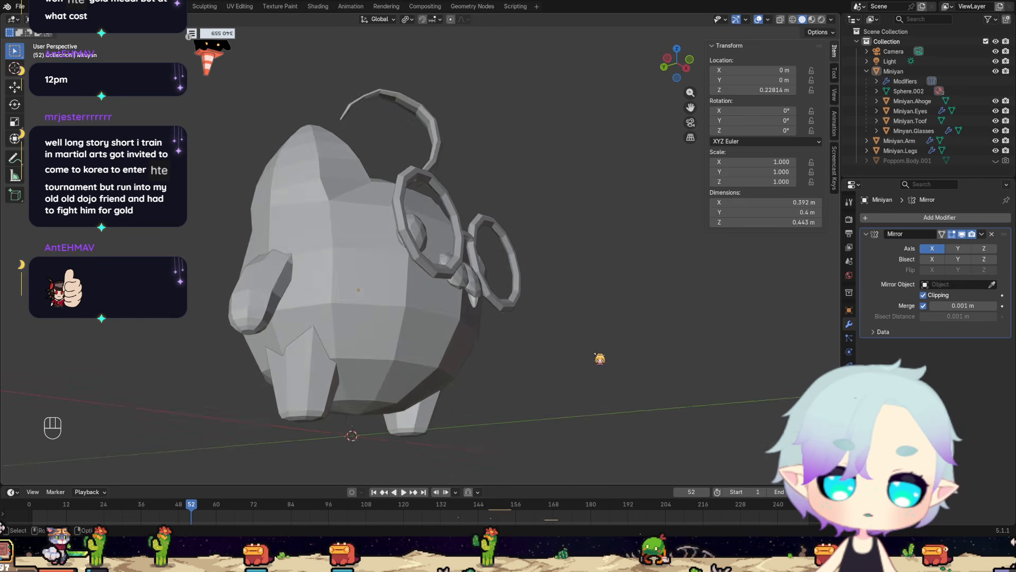
middle_click_drag(572, 324, 540, 370)
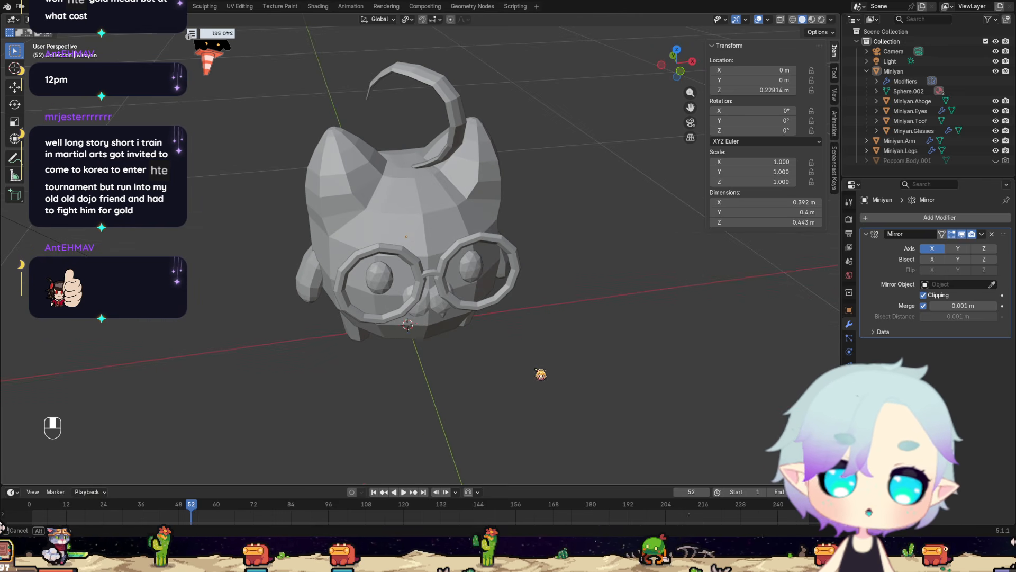
middle_click_drag(492, 318, 469, 340)
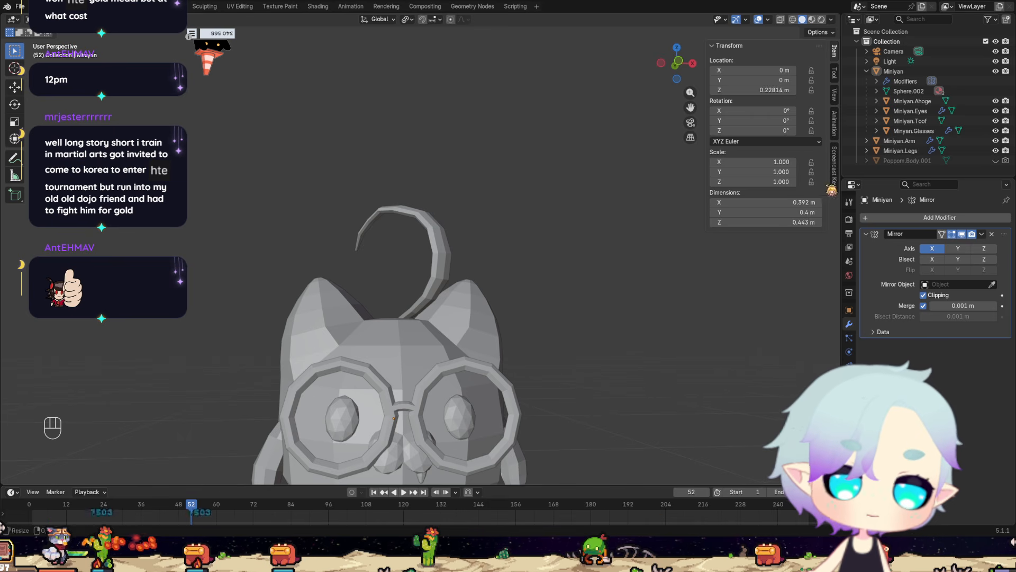
scroll(568, 342, "down", 4)
middle_click_drag(553, 346, 499, 358)
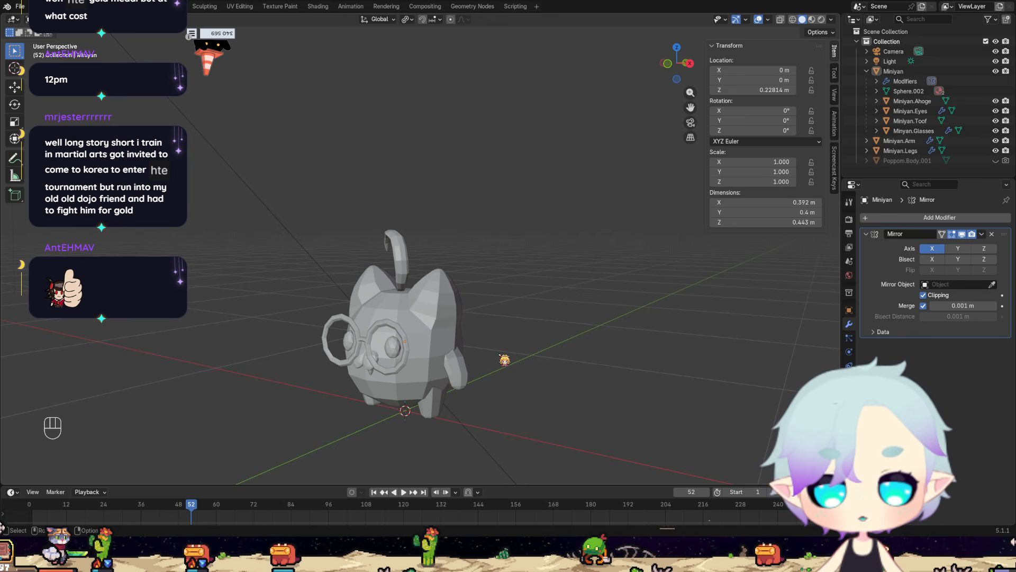
middle_click_drag(481, 365, 453, 356)
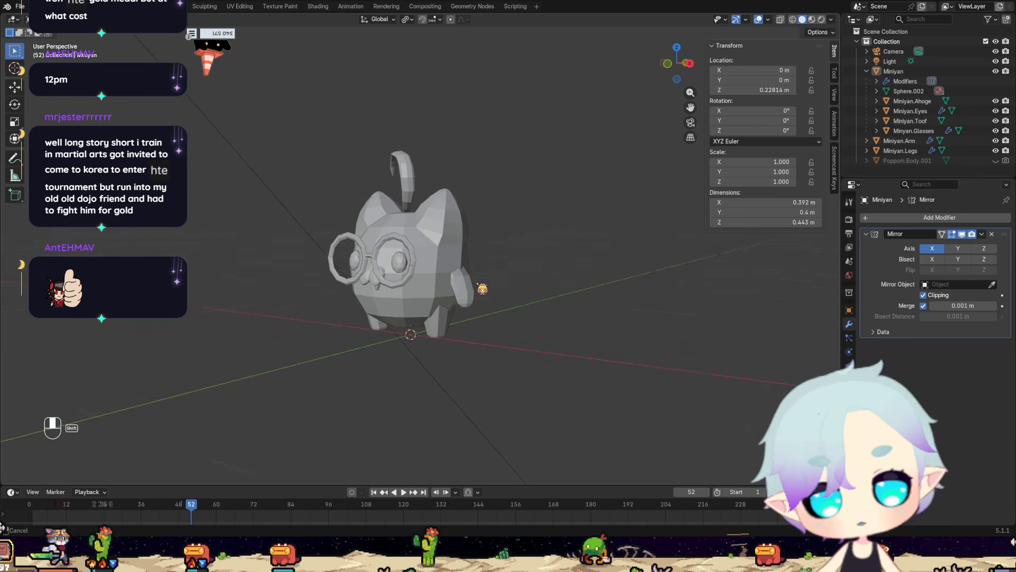
scroll(452, 356, "up", 6)
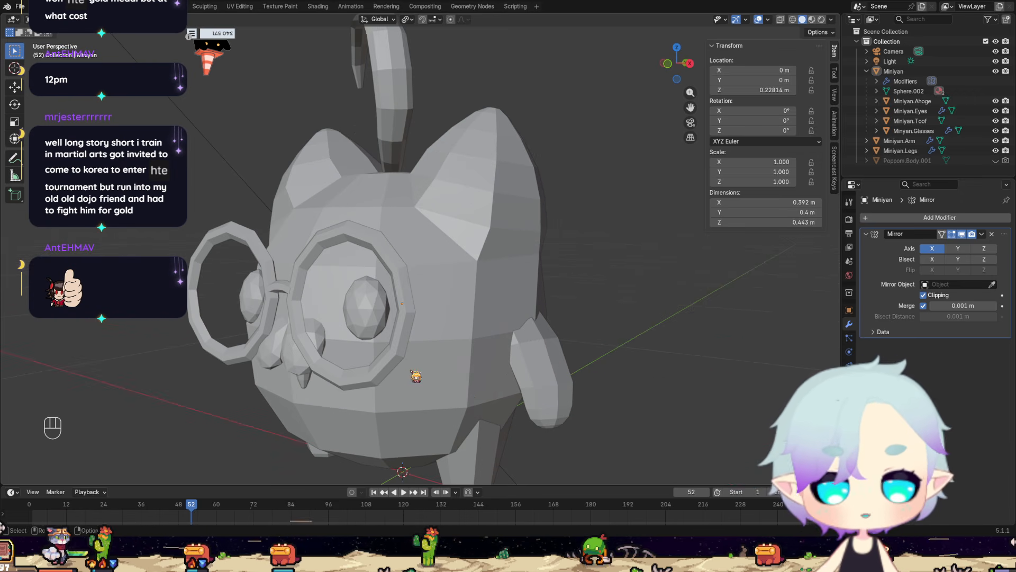
scroll(411, 377, "down", 2)
middle_click_drag(395, 382, 421, 379)
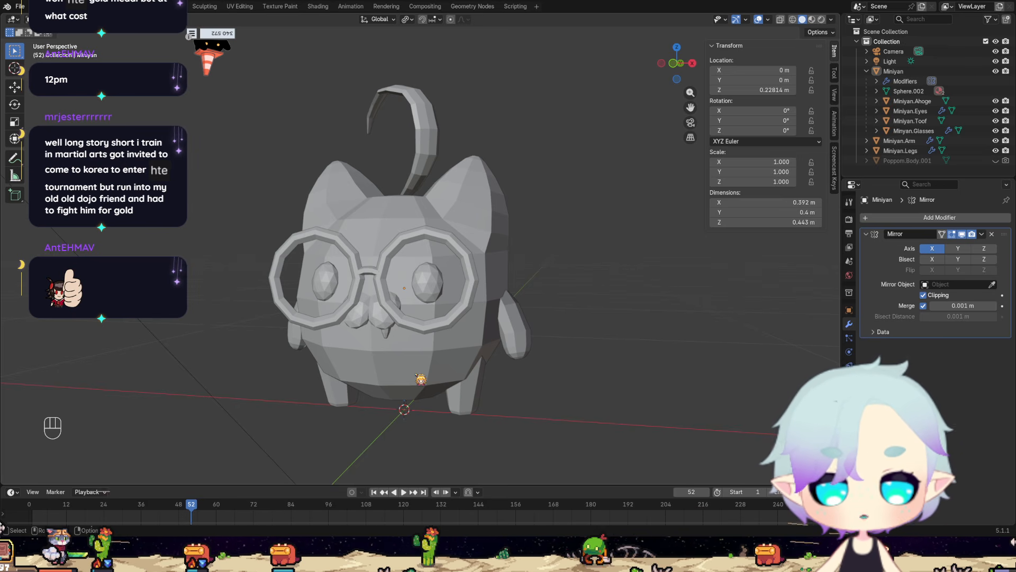
scroll(513, 338, "down", 1)
scroll(507, 356, "up", 2)
middle_click_drag(549, 372, 514, 364)
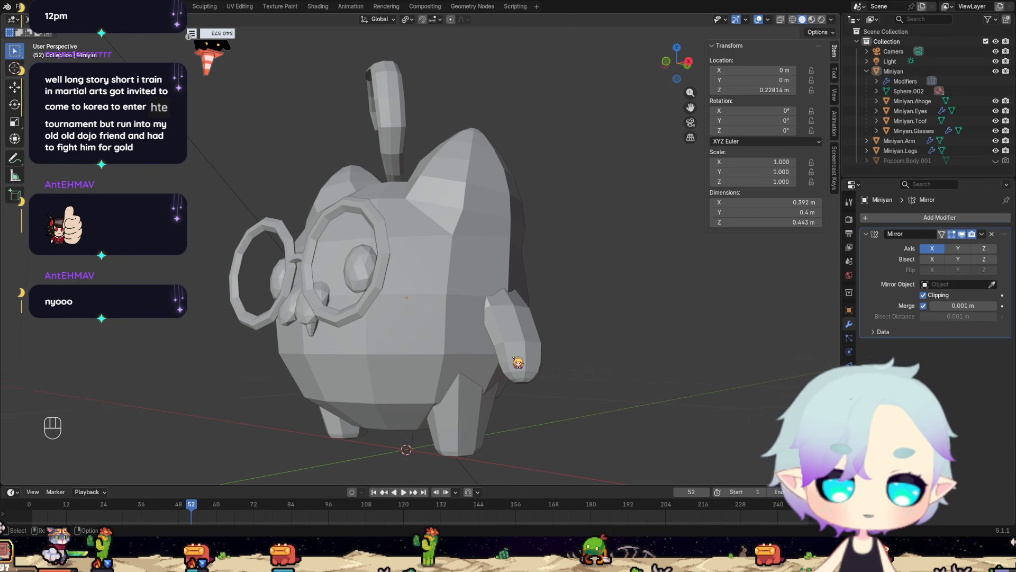
Enter Edit Mode on Miniyan's body and fill the triangular gap behind the ear base at the back of the head.
scroll(390, 159, "up", 3)
middle_click_drag(390, 159, 447, 242)
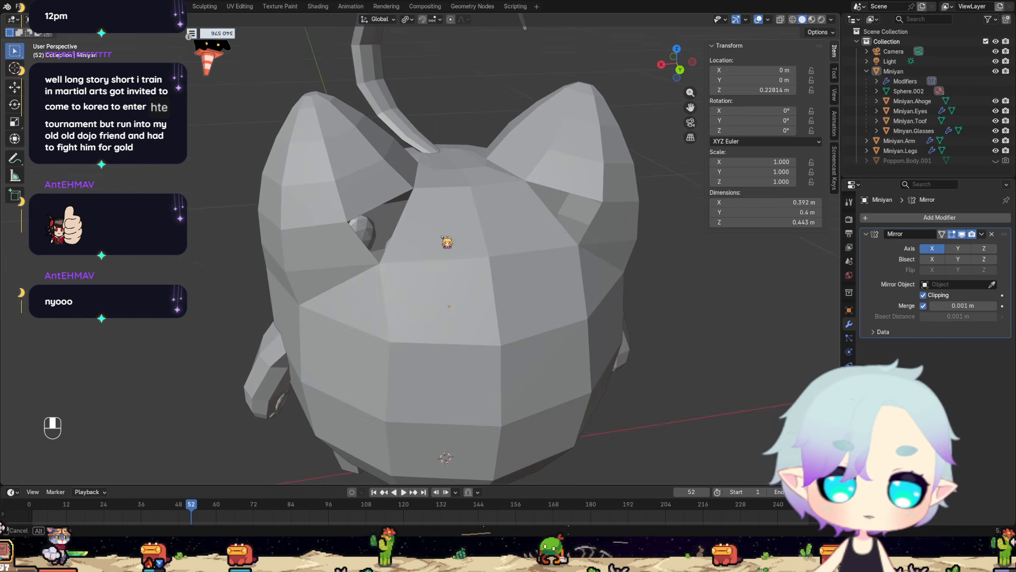
left_click(373, 200)
key("Tab")
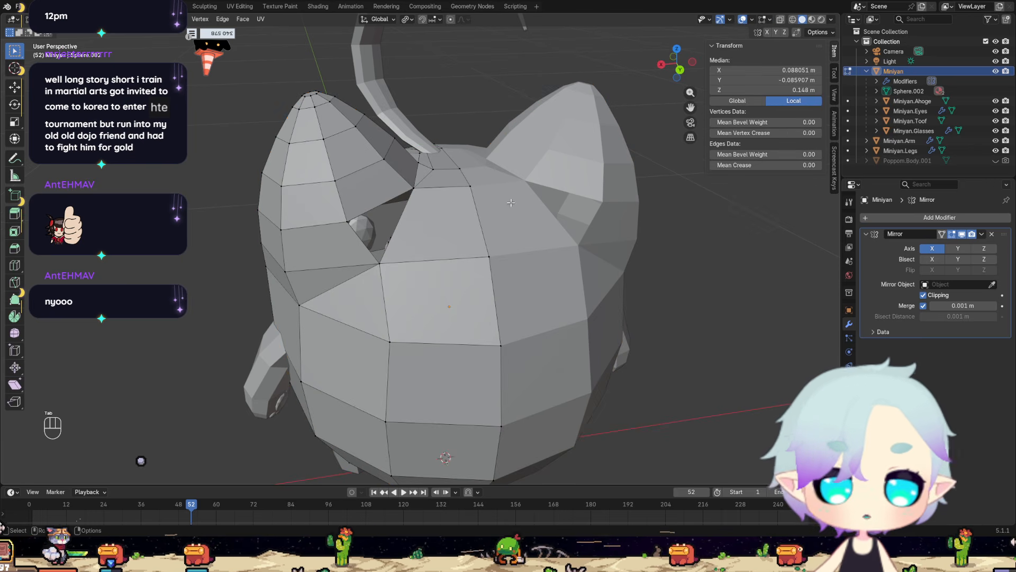
scroll(424, 199, "up", 5)
left_click(406, 126, "shift")
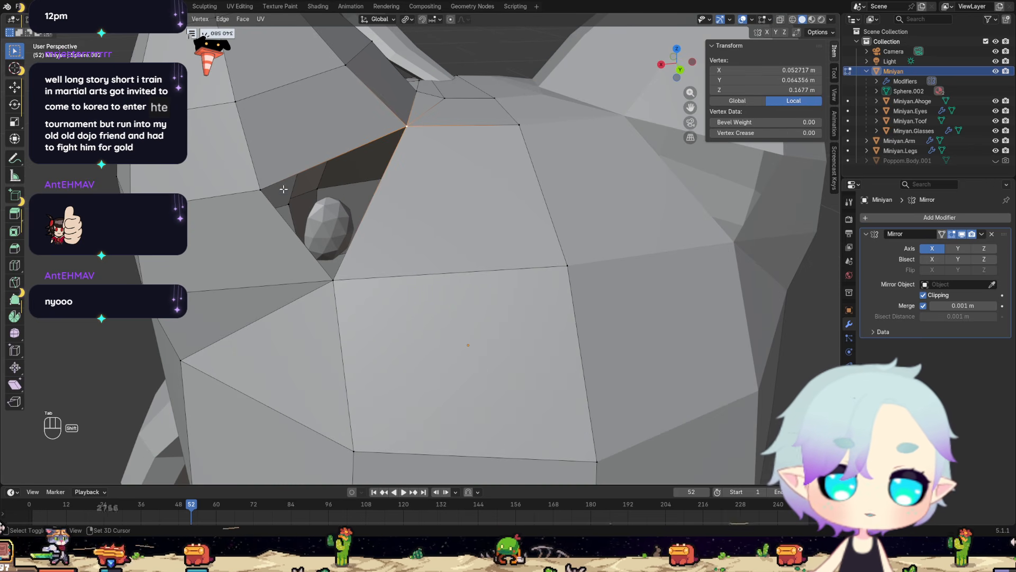
left_click(259, 189, "shift")
left_click(333, 280, "shift")
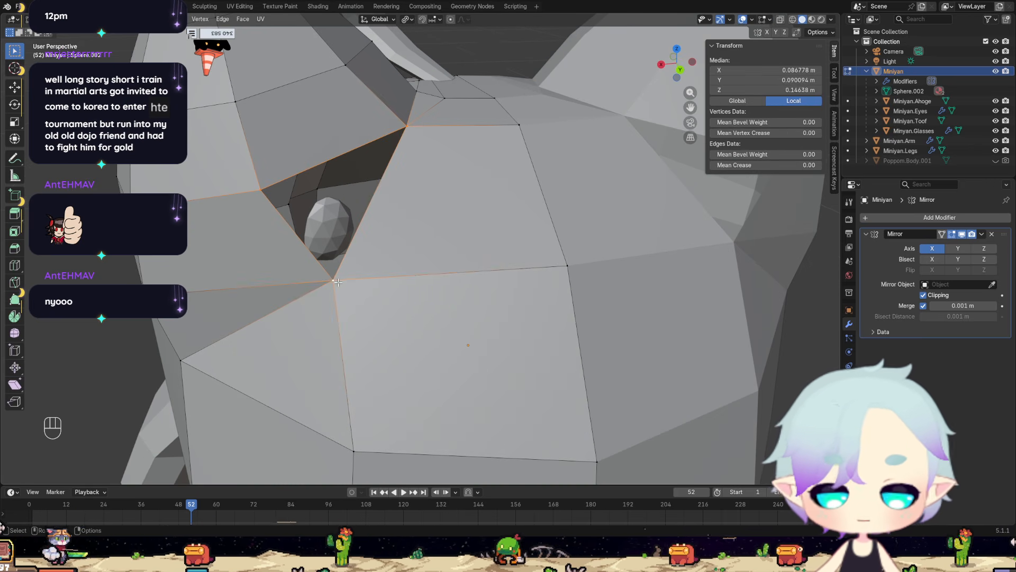
key("f")
Hide the ahoge, eyes, tooth, glasses, arms and legs to leave only the head and body mesh shown.
scroll(484, 265, "down", 5)
middle_click_drag(485, 264, 342, 248)
scroll(414, 297, "up", 4)
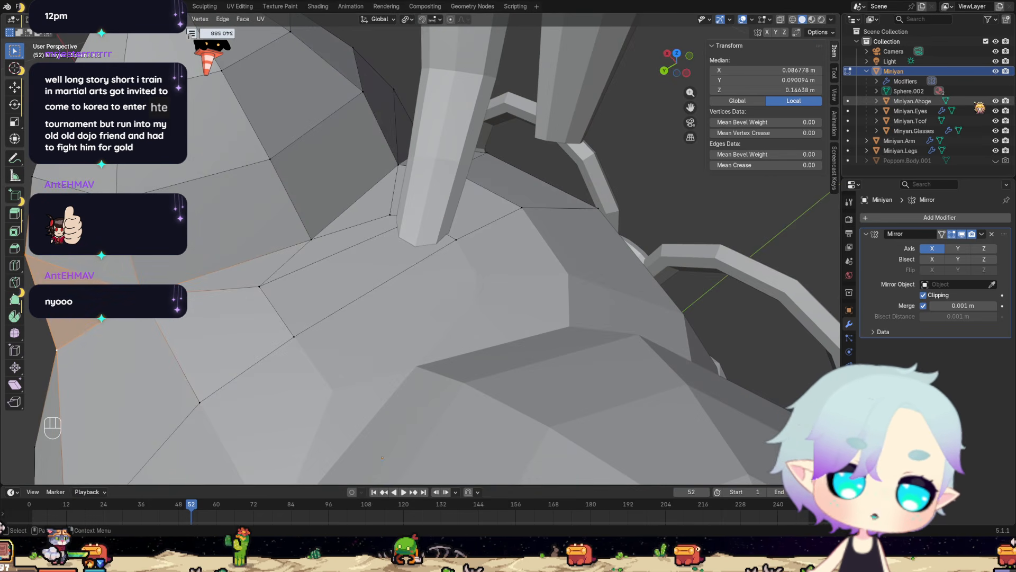
left_click_drag(995, 101, 996, 111)
left_click_drag(995, 121, 996, 141)
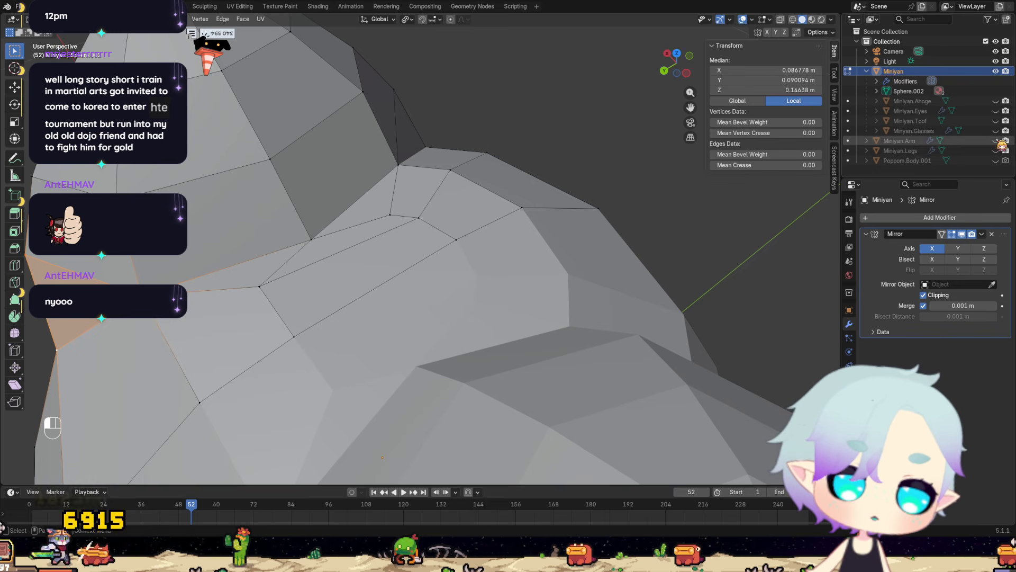
Merge the two crown vertices beside the inner ear base into the ear-base vertex using At Last.
middle_click_drag(517, 211, 475, 223)
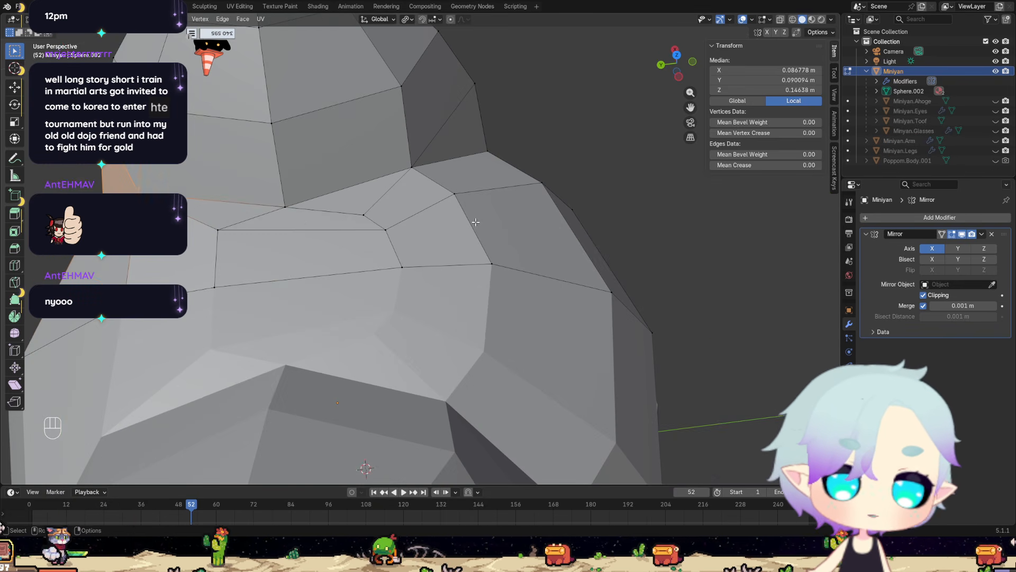
left_click(218, 229, "shift")
left_click(284, 207, "shift")
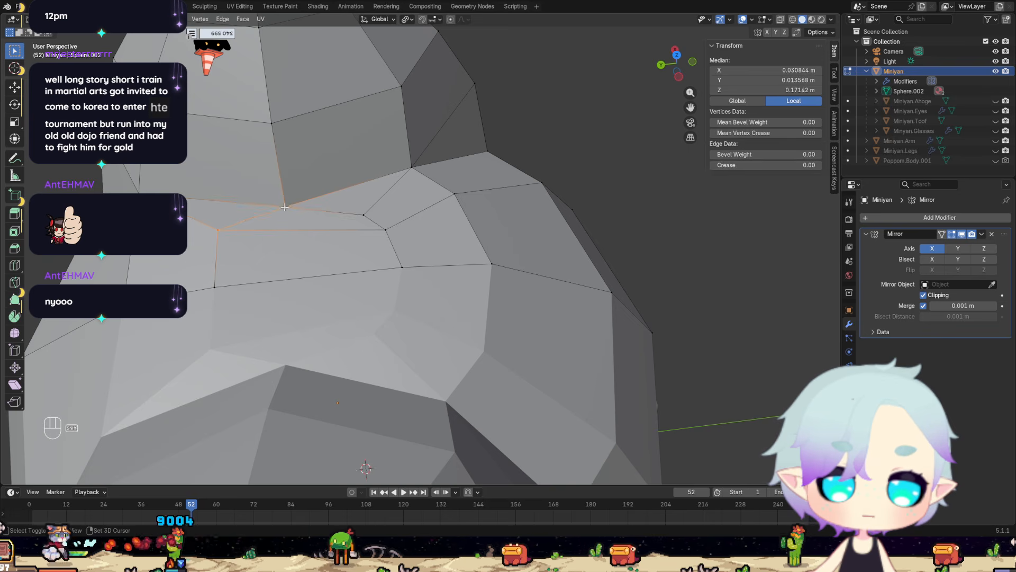
left_click(357, 216)
left_click(219, 230, "shift")
left_click(285, 206, "shift")
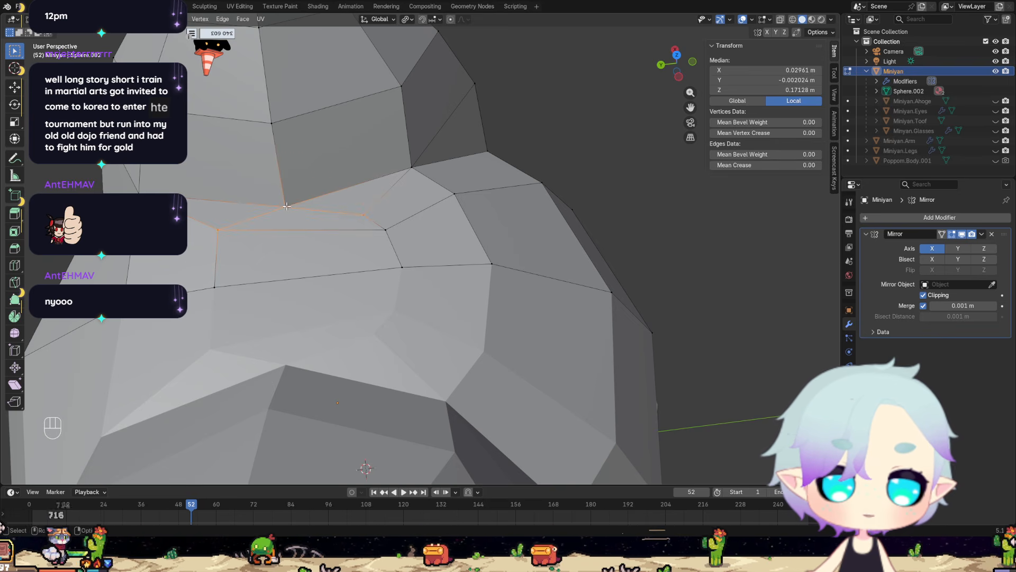
key("m")
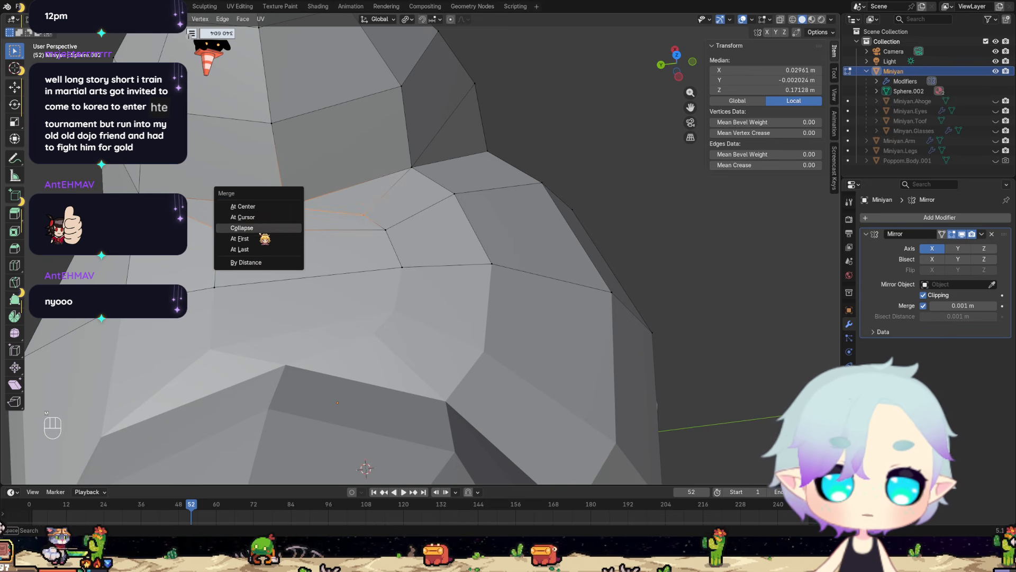
left_click(253, 251)
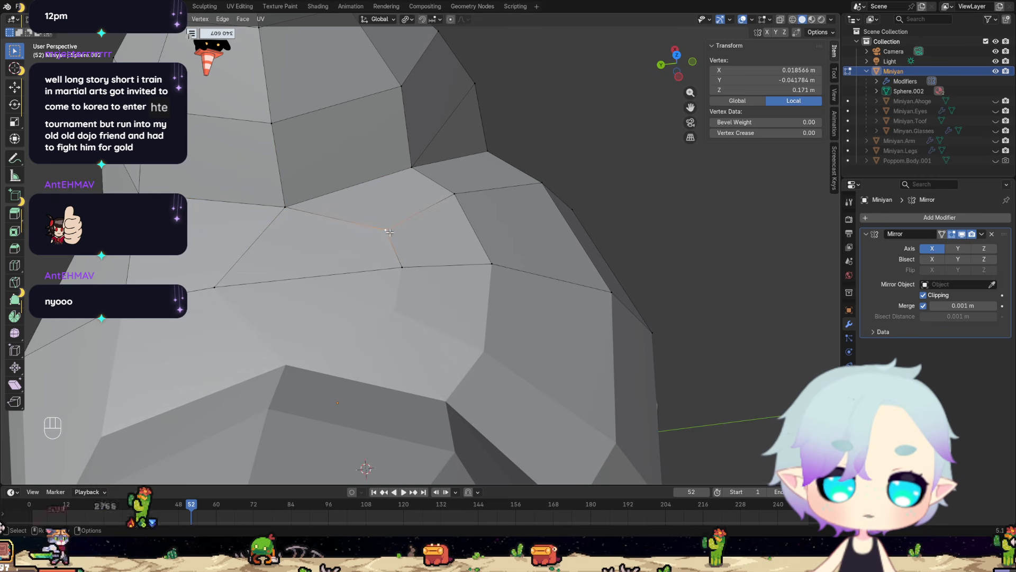
Try to merge the next two crown vertices into the centre-line vertex with At Last, and slide it forward by a factor of 0.310.
left_click(402, 267, "shift")
left_click(221, 286, "shift")
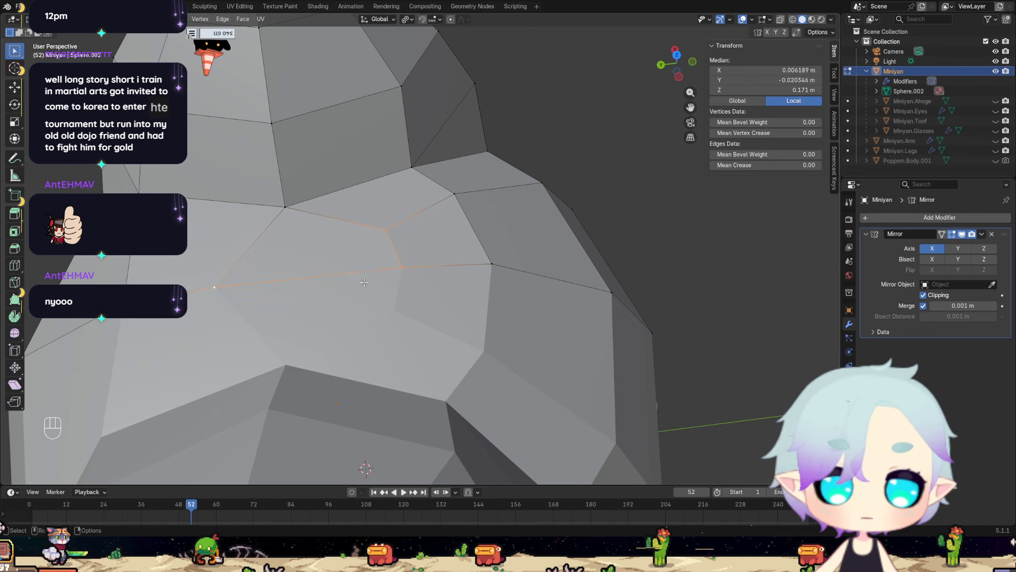
key("m")
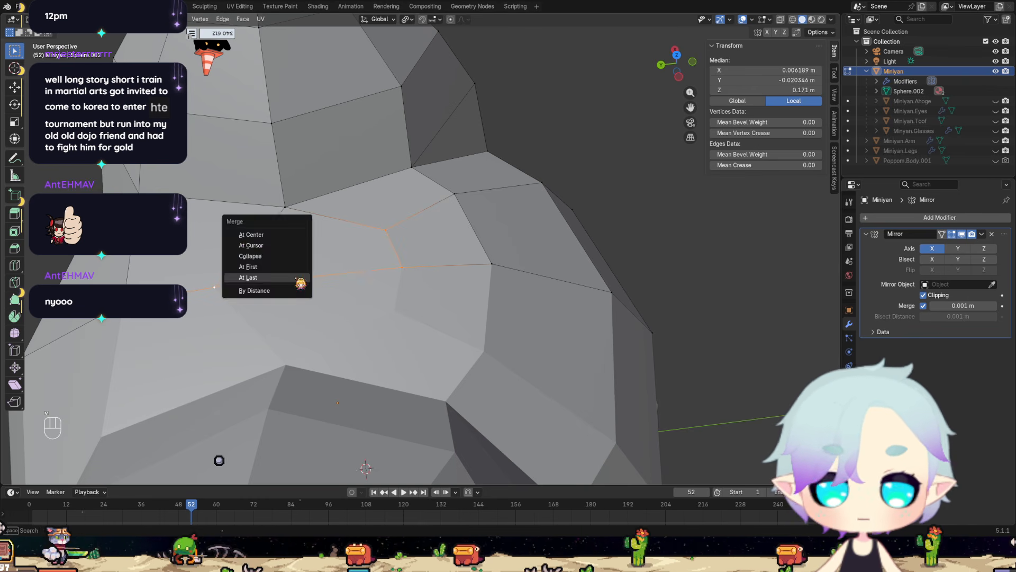
left_click(286, 276)
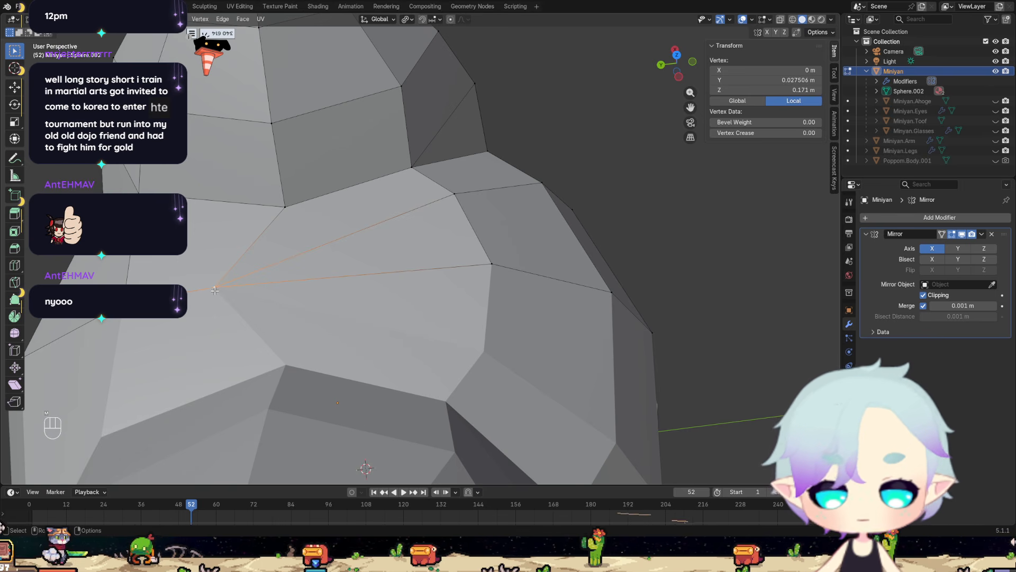
key("g")
key("g")
left_click(302, 289)
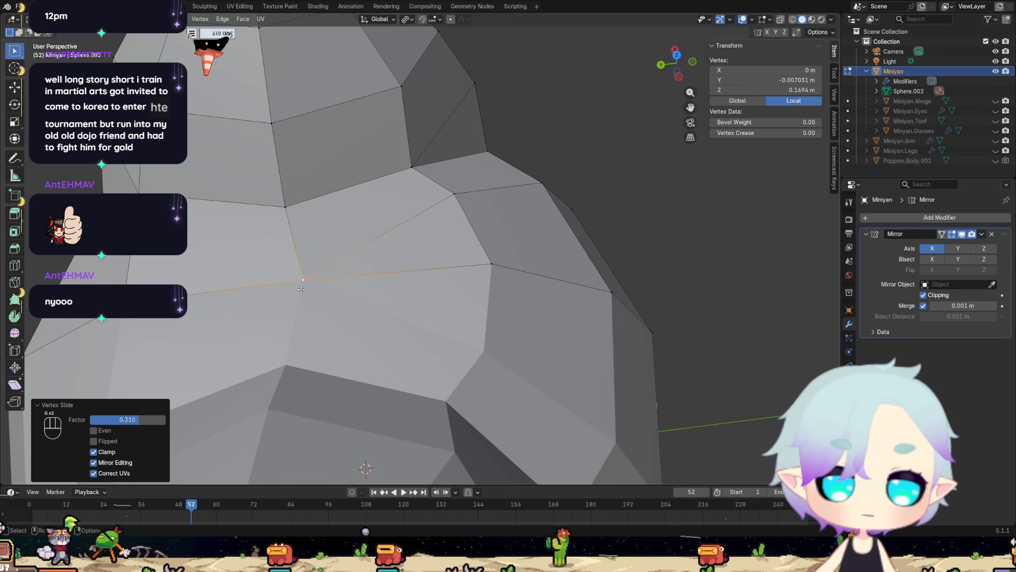
Try a knife cut across the crown from the front vertex near the ear to the inner ear-base vertex.
middle_click_drag(301, 289, 453, 227)
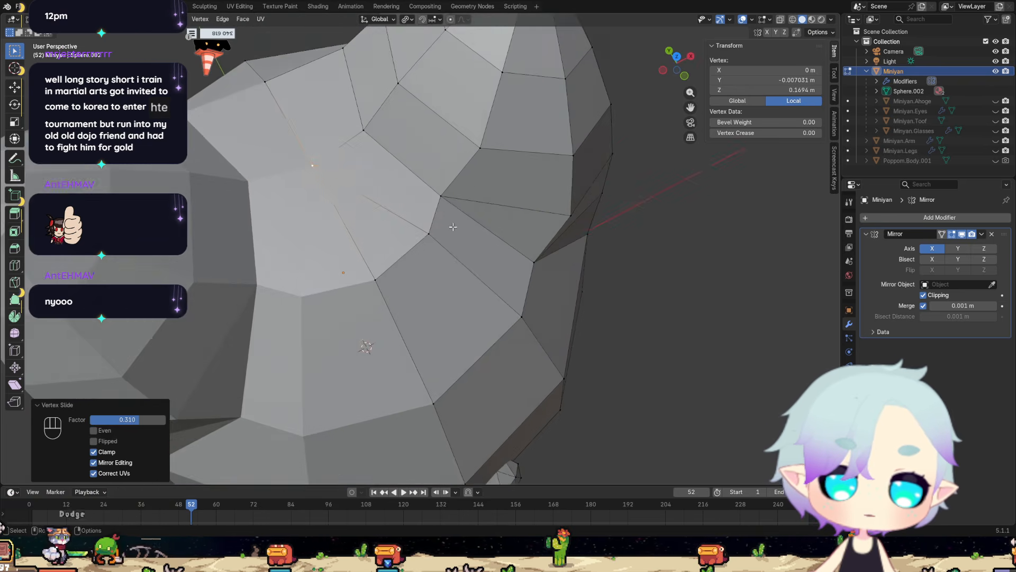
scroll(453, 227, "up", 1)
left_click(429, 233)
key("k")
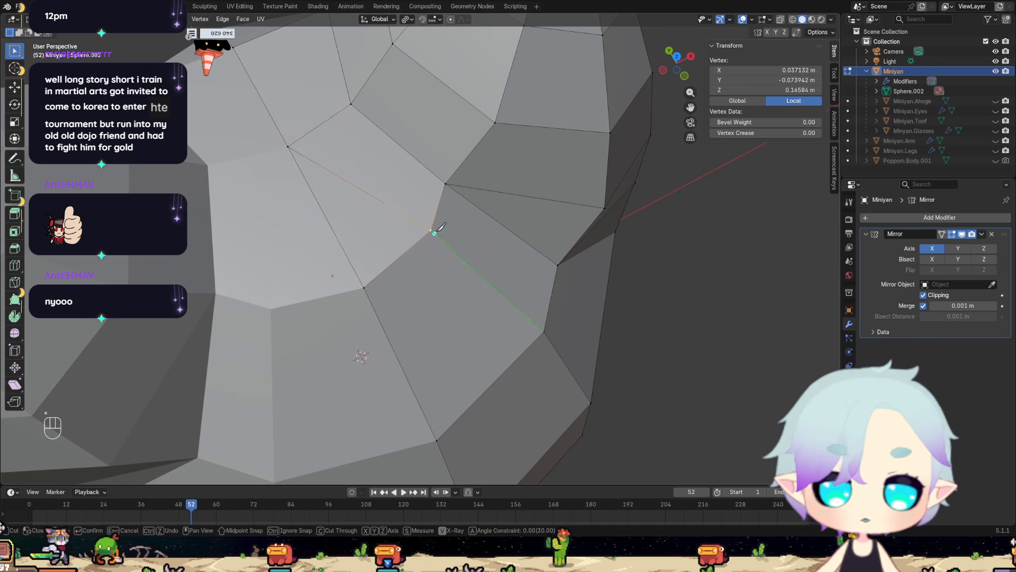
left_click(430, 230)
left_click(351, 104)
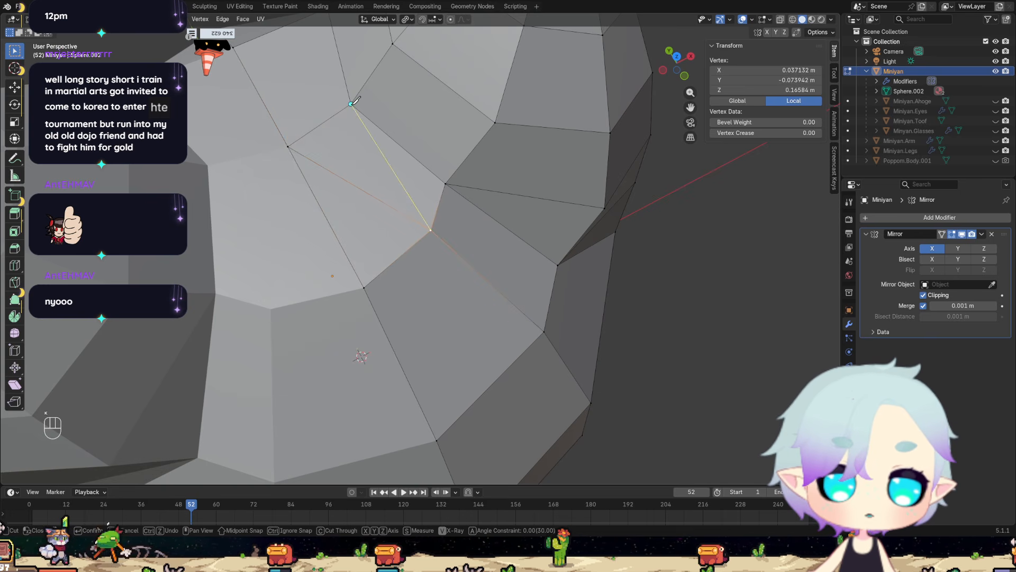
key("Return")
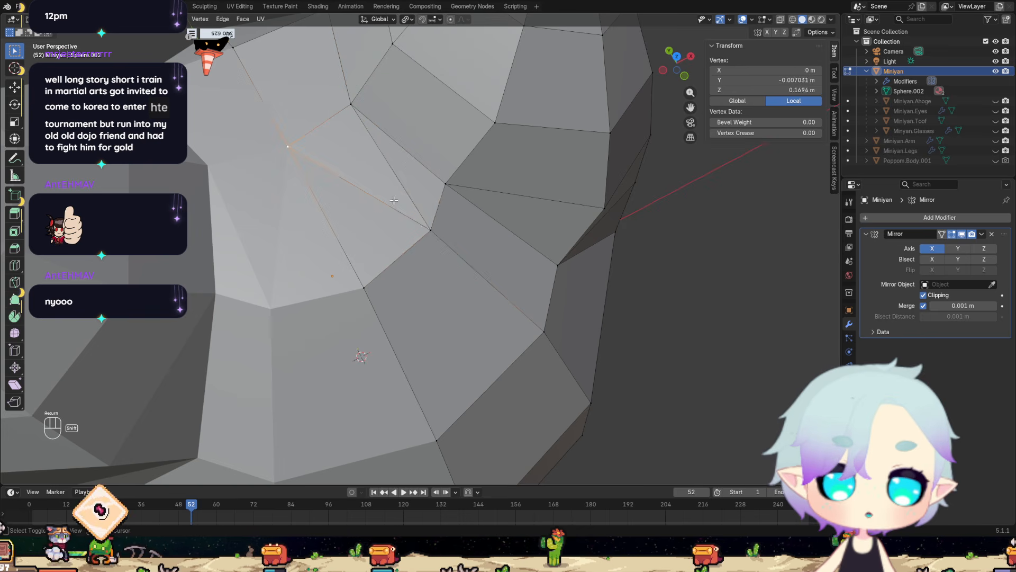
Try to dissolve the edge between the crown's centre-line vertex and the front vertex near the ear.
middle_click_drag(286, 151, 384, 167)
key("x")
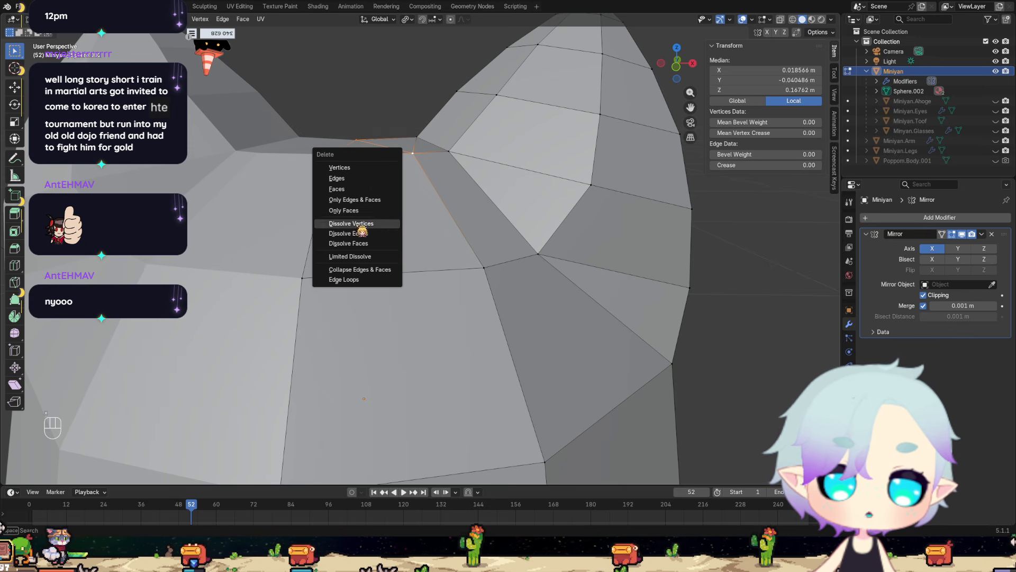
left_click(361, 233)
middle_click_drag(362, 233, 307, 238)
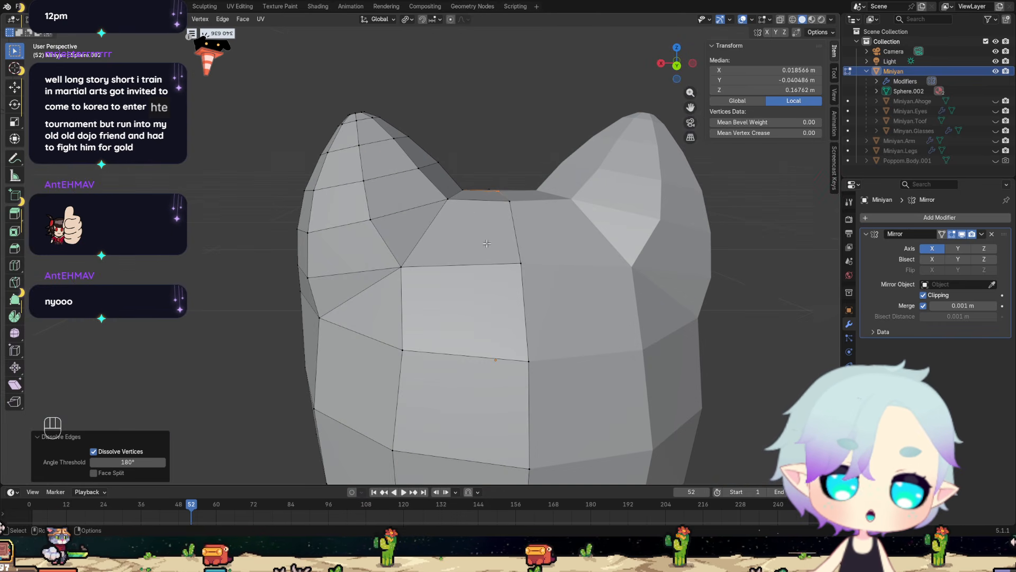
middle_click_drag(486, 243, 517, 313)
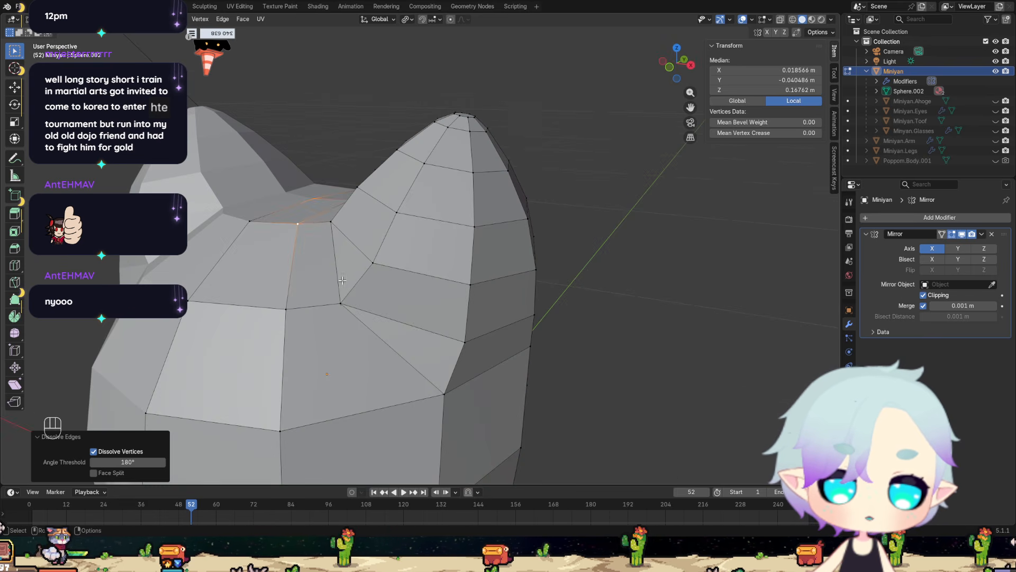
middle_click_drag(342, 280, 497, 279)
Undo the crown edits made since the vertices were merged into the ear-base vertex.
scroll(495, 352, "down", 4)
key("ctrl+z")
key("ctrl+z")
key("ctrl+z")
key("ctrl+z")
key("ctrl+z")
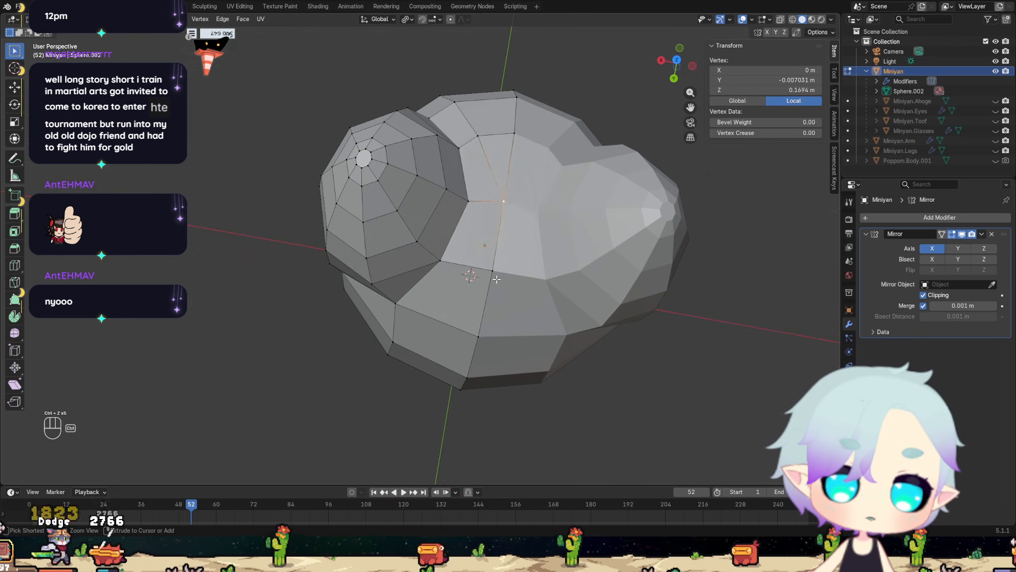
key("ctrl+z")
key("ctrl+z")
key("ctrl+z")
key("ctrl+z")
key("ctrl+z")
key("ctrl+z")
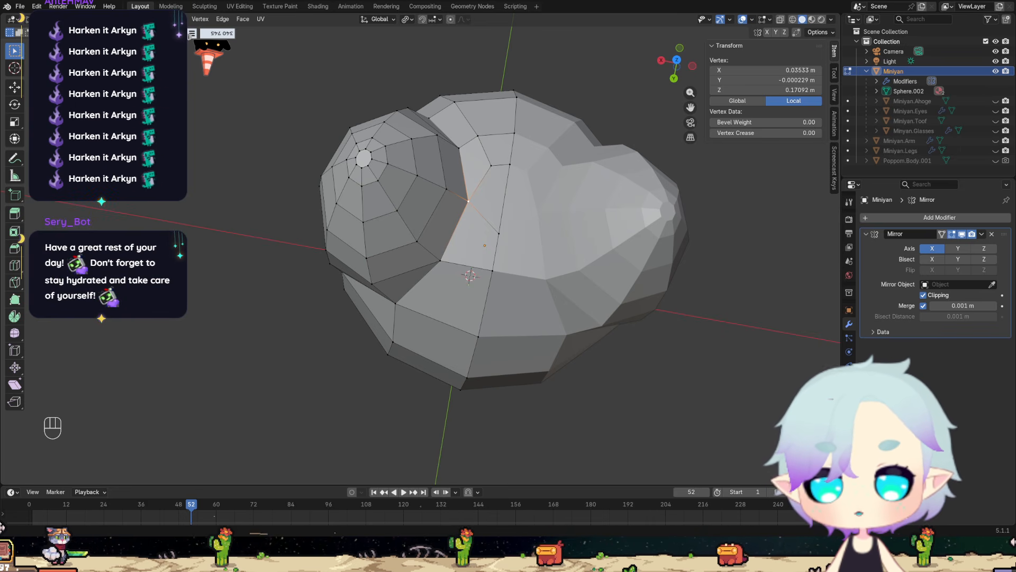
Unhide the ahoge, eyes, tooth, glasses, arms and legs to show the full character again.
scroll(339, 366, "down", 4)
middle_click_drag(339, 365, 150, 273)
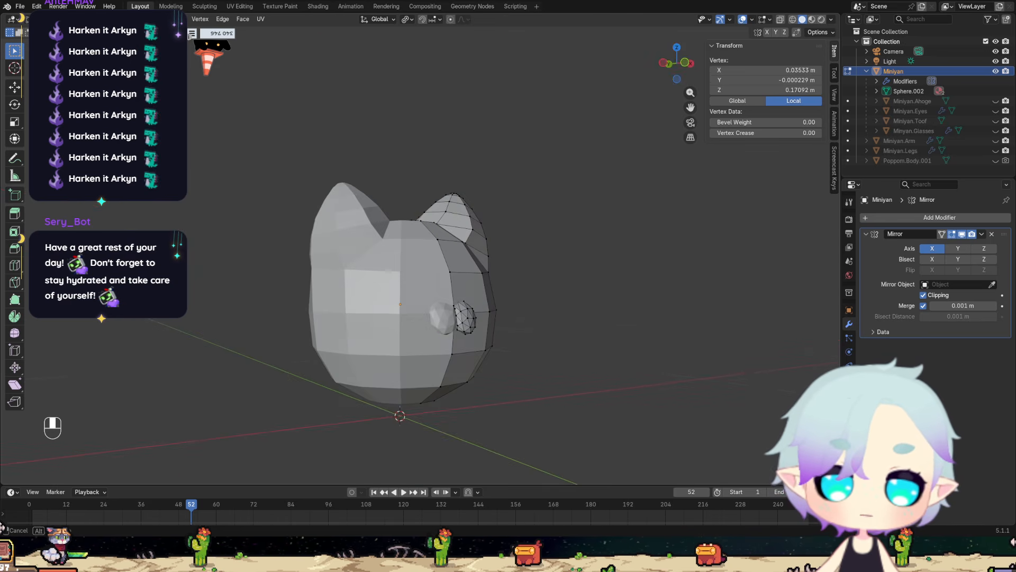
middle_click_drag(634, 283, 618, 265)
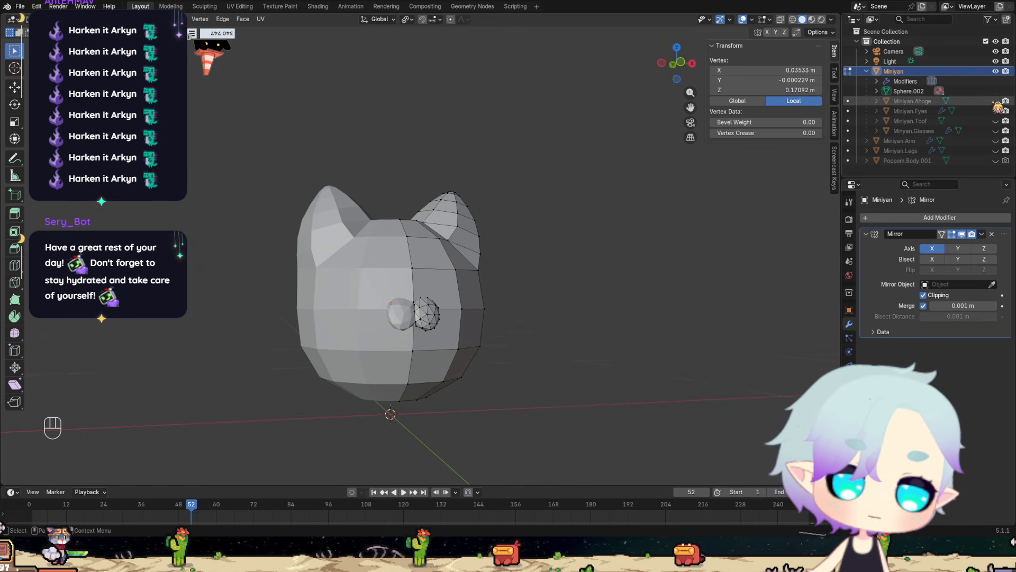
left_click_drag(995, 101, 997, 146)
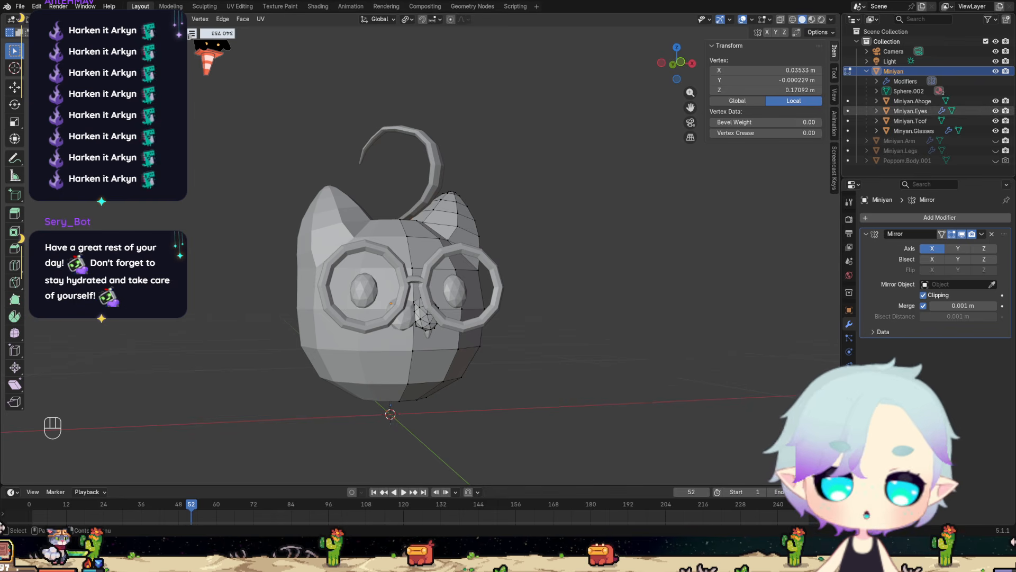
left_click(995, 141)
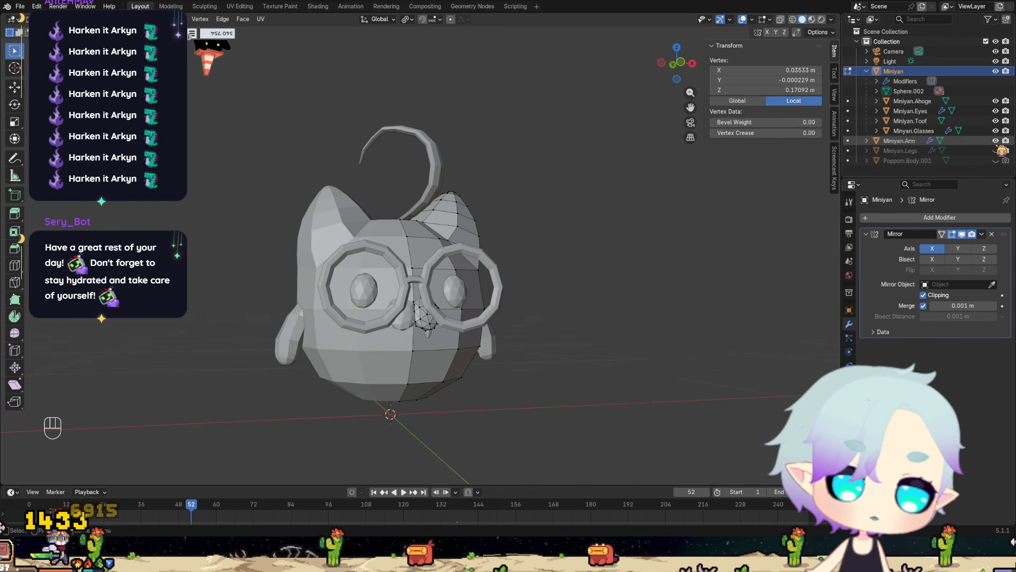
left_click(995, 151)
middle_click_drag(451, 375, 432, 371)
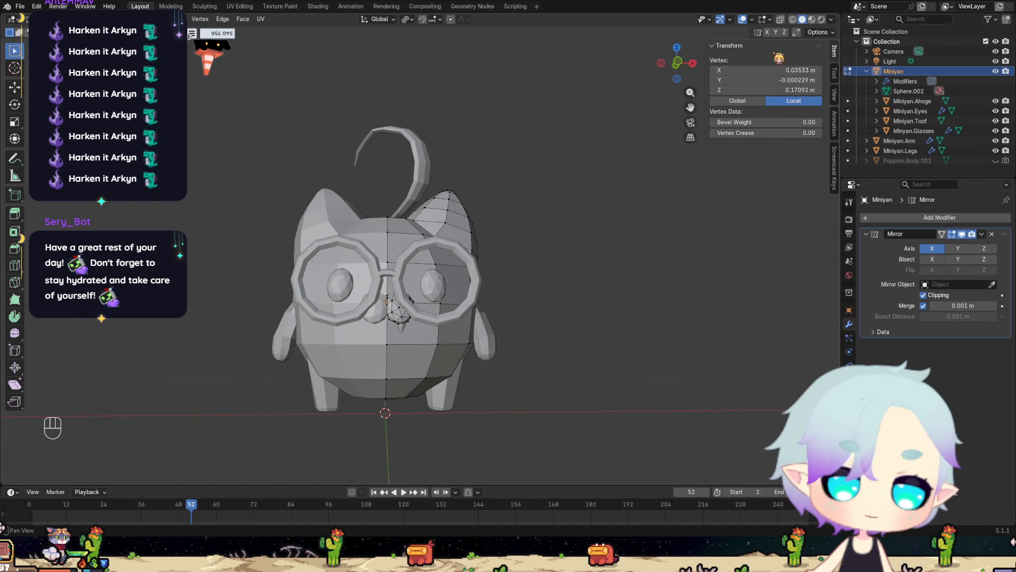
Switch the viewport shading to Material Preview to show the character's colours.
left_click(811, 19)
mouse_move(624, 190)
middle_mouse_down()
mouse_move(566, 227)
mouse_move(608, 269)
mouse_move(602, 281)
mouse_move(528, 276)
mouse_move(578, 274)
mouse_move(539, 286)
middle_mouse_up()
key("grave")
left_click(495, 276)
key("grave")
left_click(528, 264)
Return to Object Mode and select Miniyan's body.
key("Tab")
left_click(423, 284)
left_click(568, 266)
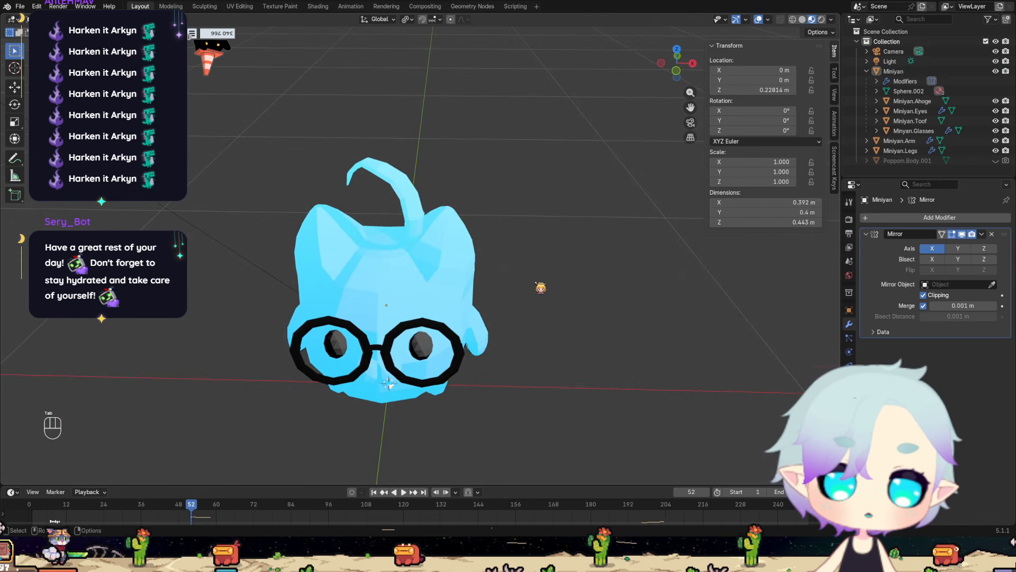
left_click(419, 297)
middle_click_drag(420, 297, 425, 276)
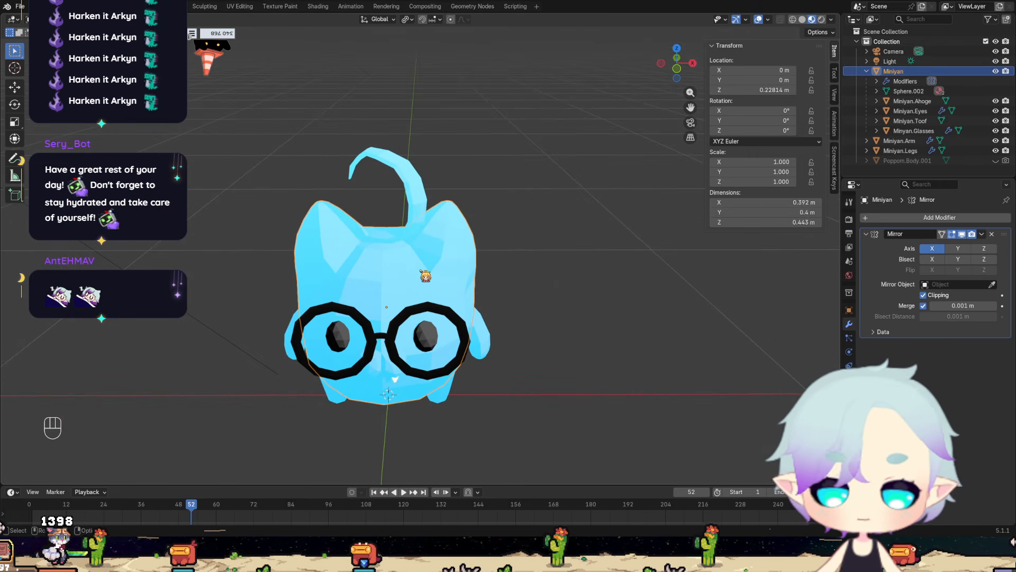
key("shift+n")
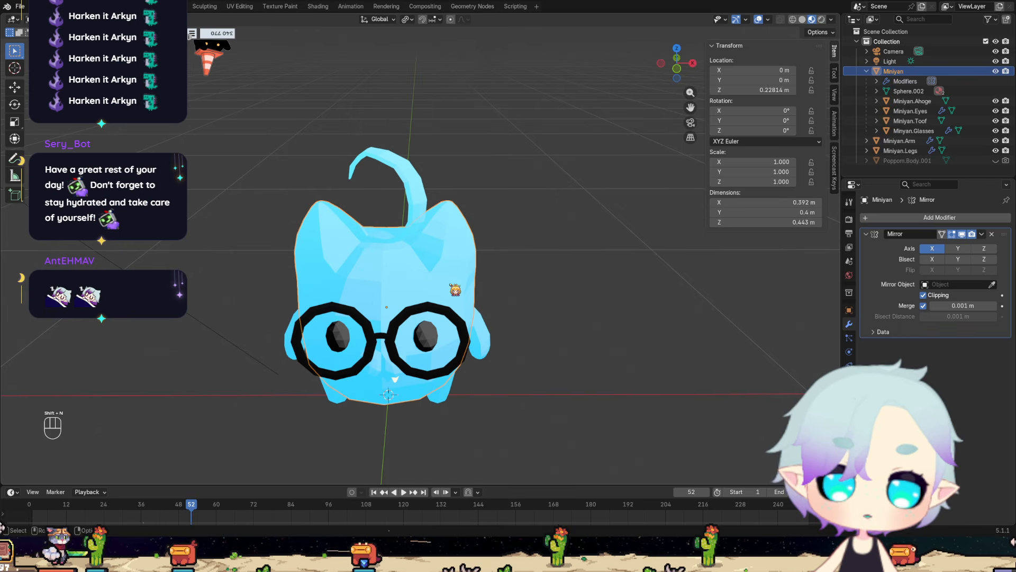
key("ctrl+n")
key("Escape")
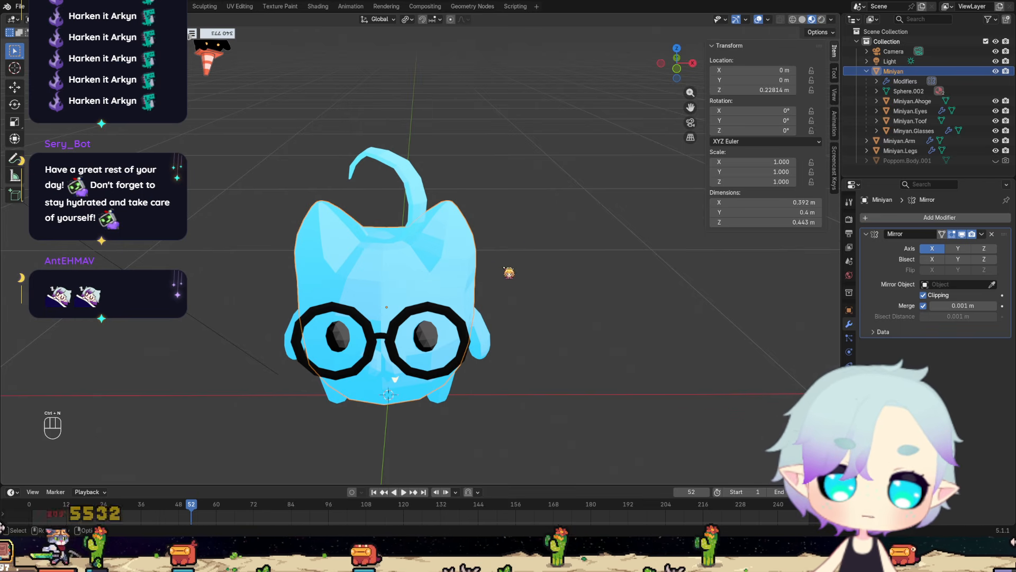
Recalculate the normals of Miniyan's entire body mesh in Edit Mode, clear the selection and return to Object Mode.
key("KP_3")
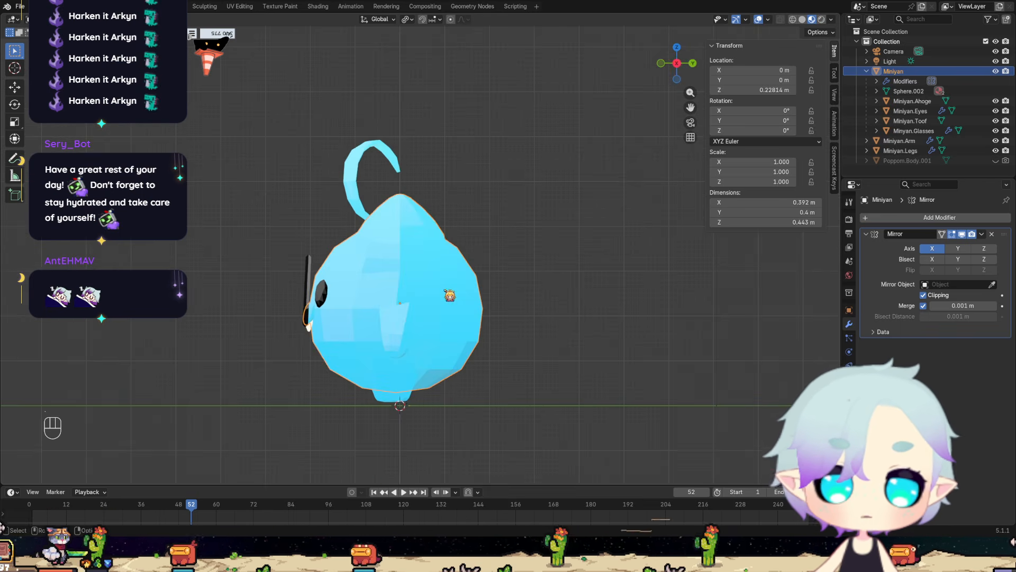
mouse_move(447, 292)
middle_mouse_down()
mouse_move(511, 308)
mouse_move(451, 310)
middle_mouse_up()
key("Tab")
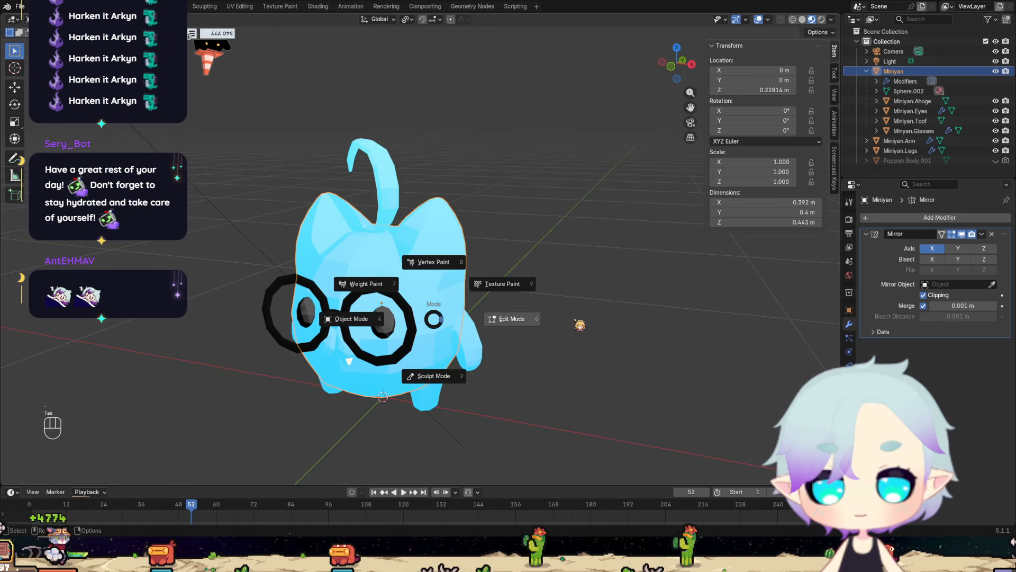
key("a")
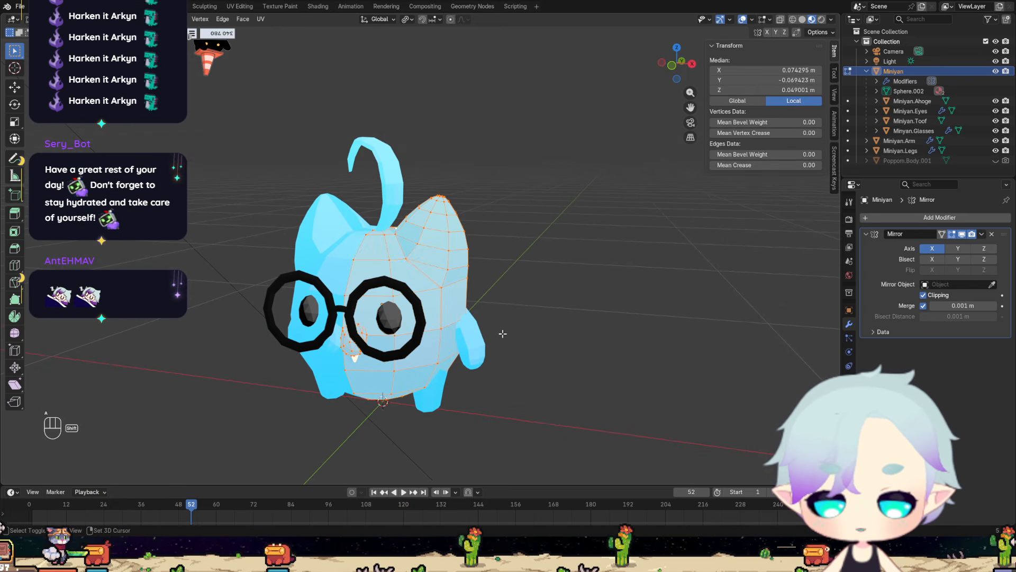
key("shift+n")
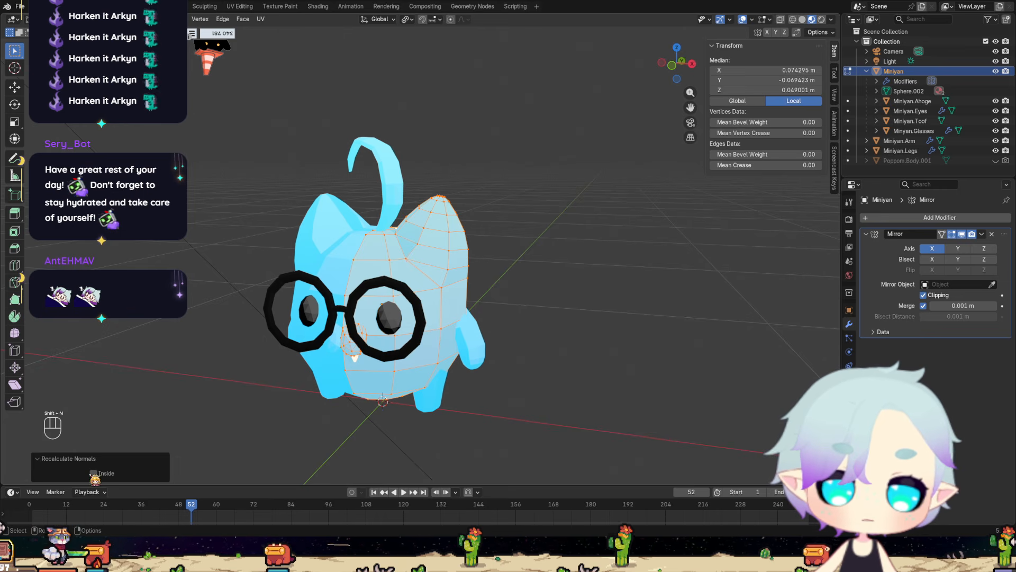
left_click(177, 358)
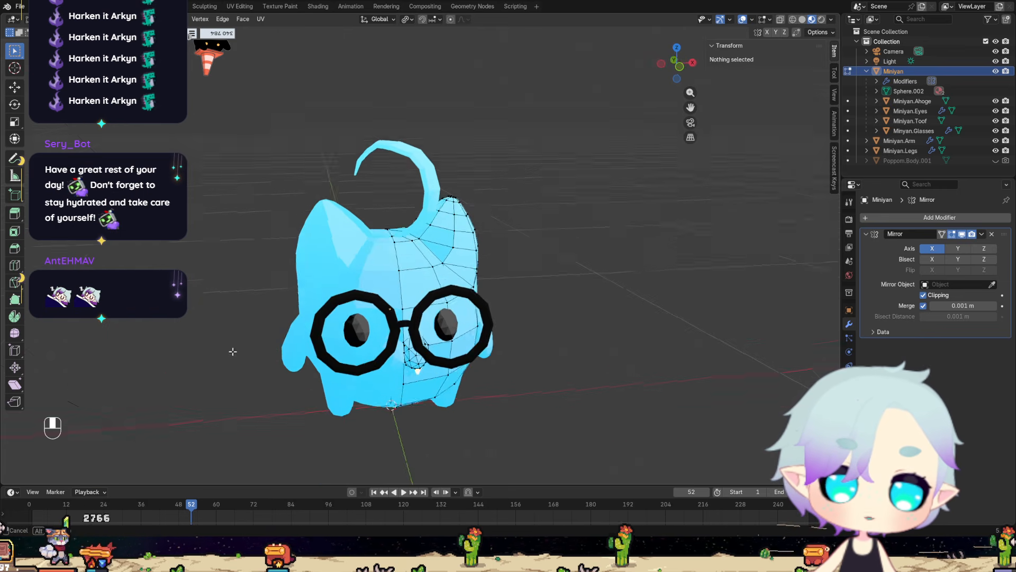
scroll(423, 297, "up", 6)
key("ctrl+Tab")
left_click(432, 298)
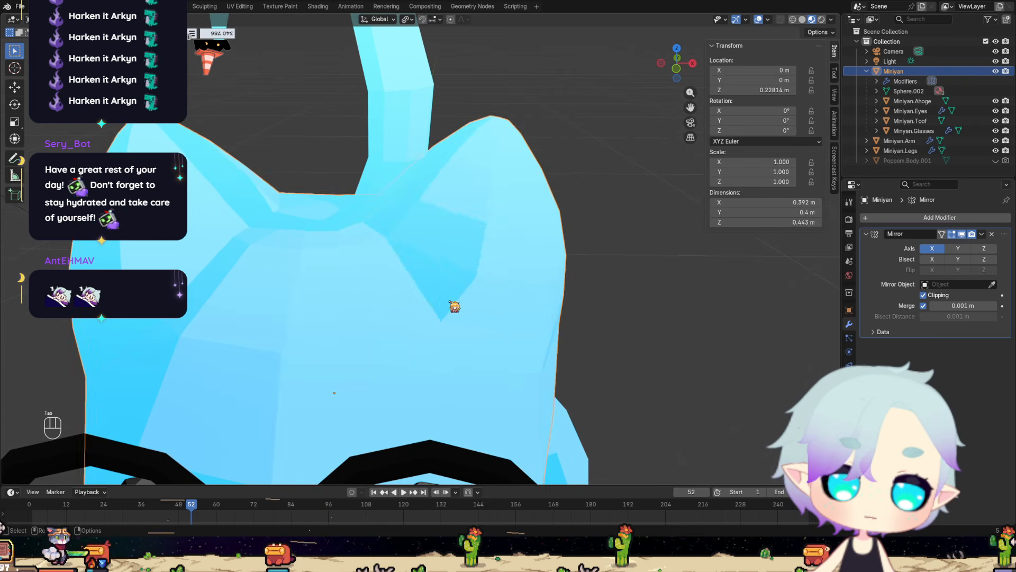
Select the scene's Light and re-aim its direction to a rotation of about X -20.28°, Y -29.95°, Z 111.34°.
middle_click_drag(449, 302, 396, 249)
scroll(455, 337, "down", 4)
middle_click_drag(446, 338, 582, 296)
scroll(605, 276, "down", 4)
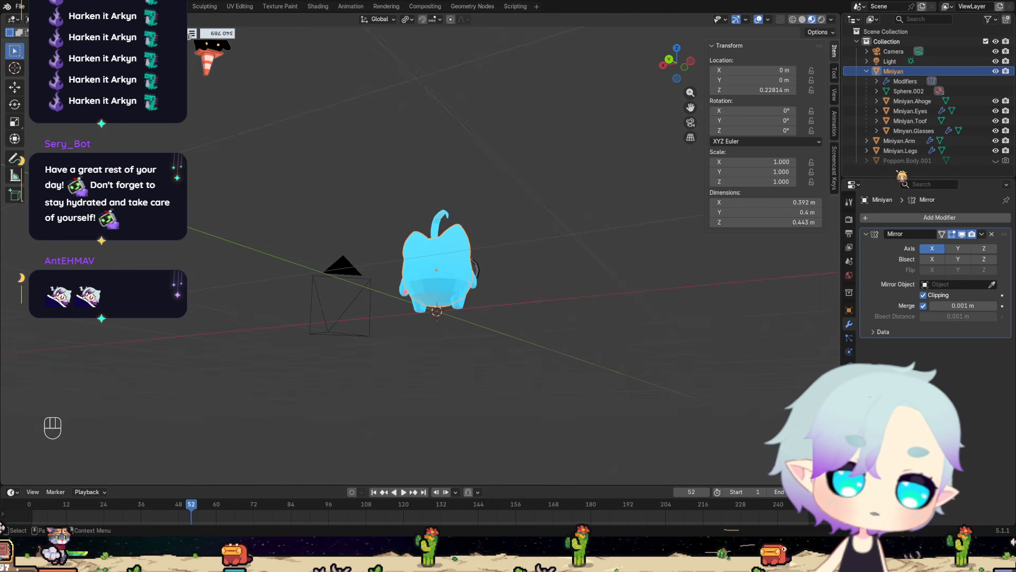
left_click(894, 61)
scroll(509, 247, "down", 6)
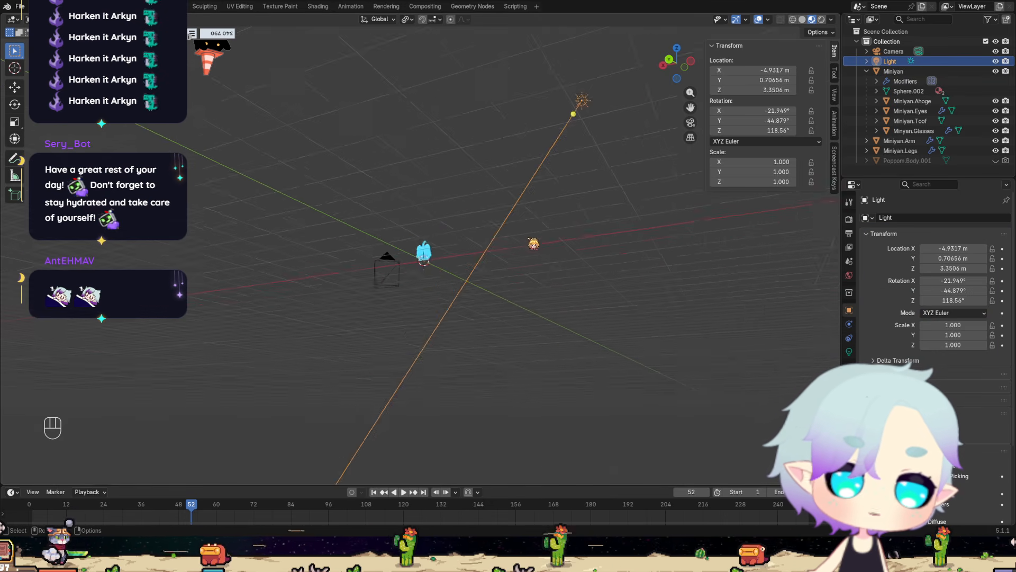
middle_click_drag(546, 212, 342, 270)
scroll(466, 284, "up", 9)
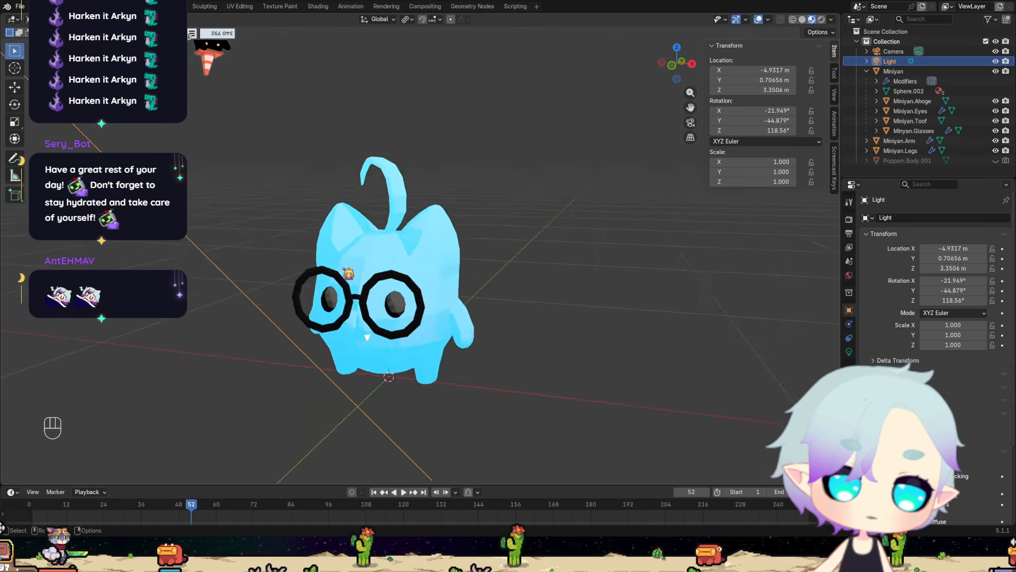
scroll(330, 238, "down", 6)
middle_click_drag(312, 197, 311, 175)
scroll(311, 176, "down", 3)
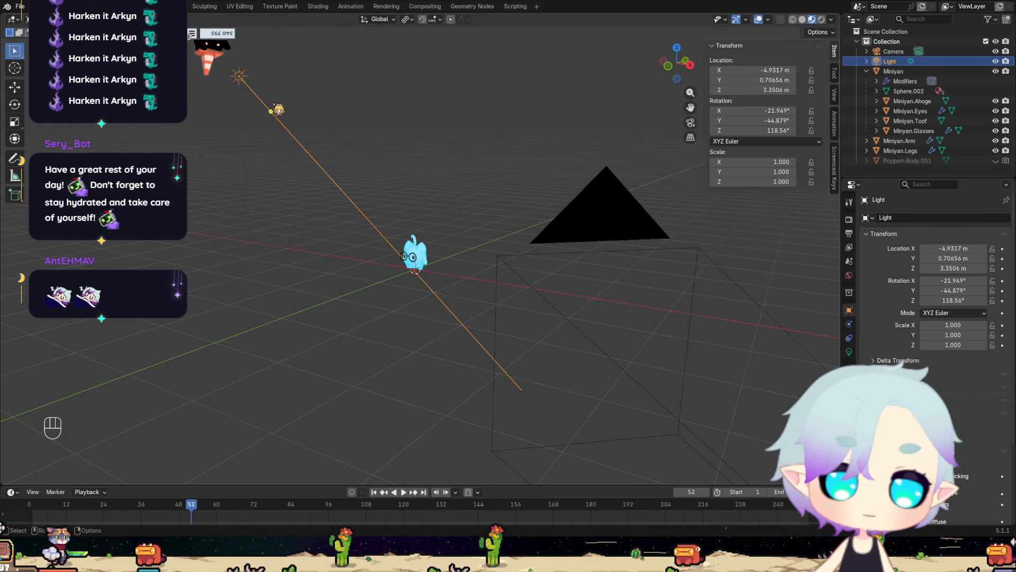
middle_click_drag(292, 113, 313, 145)
scroll(313, 145, "down", 3)
middle_click_drag(386, 126, 314, 270, "shift")
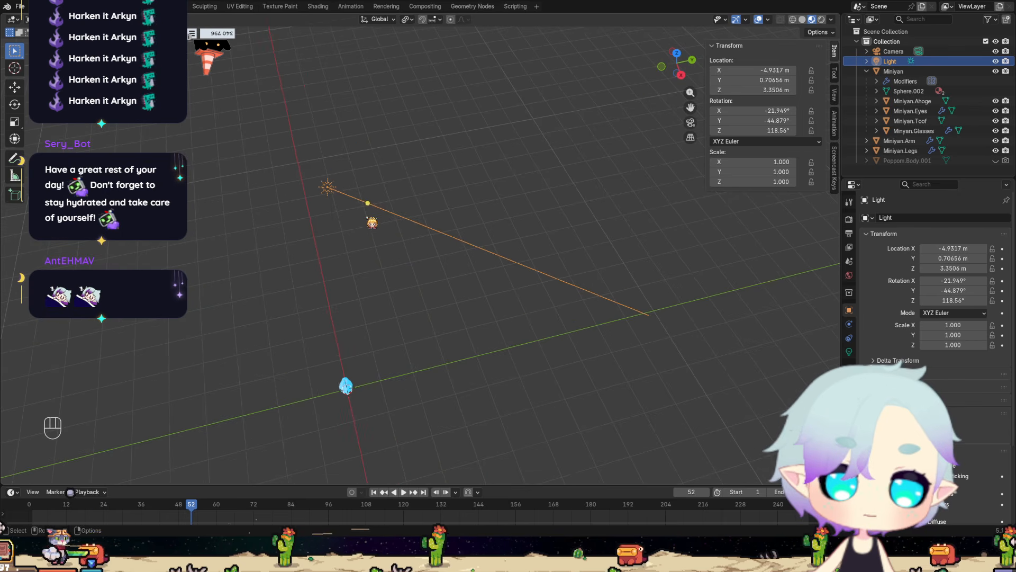
left_click_drag(368, 204, 362, 216)
Examine the shading on Miniyan's face, ears and crown up close under the re-aimed light.
scroll(346, 329, "up", 1)
scroll(346, 329, "up", 4)
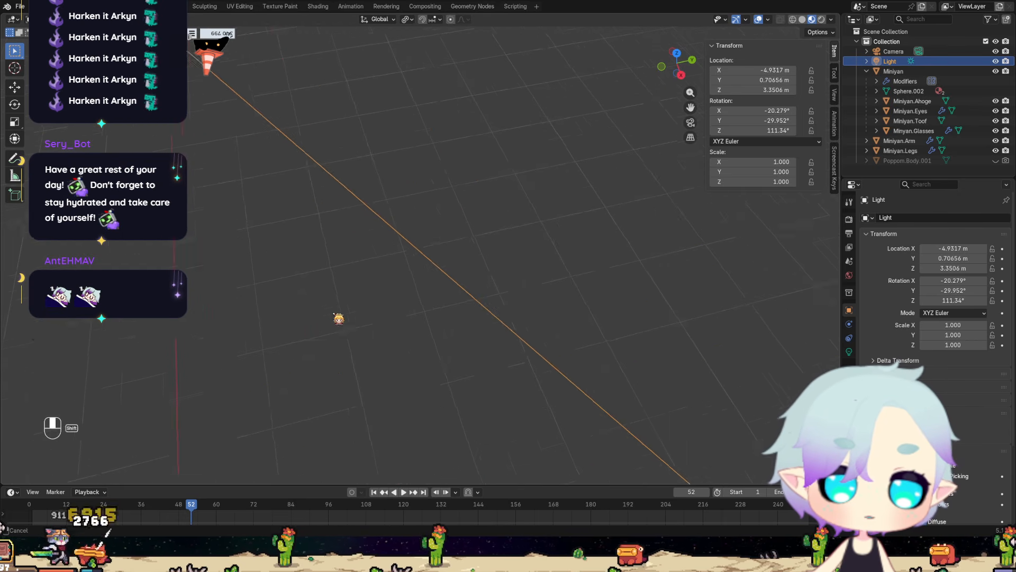
middle_click_drag(338, 317, 371, 174, "shift")
middle_click_drag(274, 450, 373, 394)
scroll(534, 431, "up", 2)
middle_click_drag(534, 431, 470, 347, "shift")
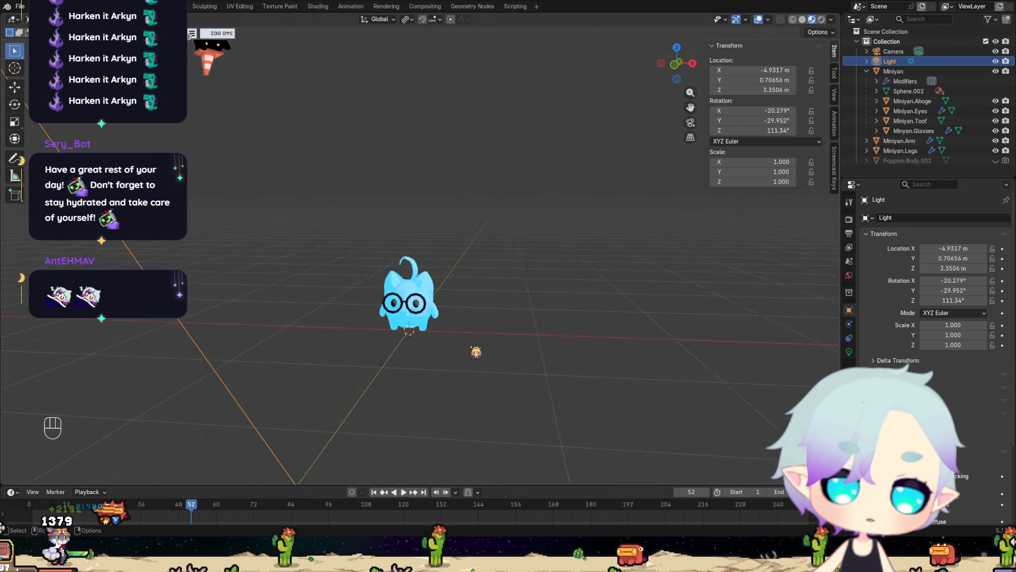
scroll(472, 354, "up", 2)
middle_click_drag(481, 400, 454, 370, "shift")
scroll(376, 351, "up", 1)
middle_click_drag(288, 327, 305, 328)
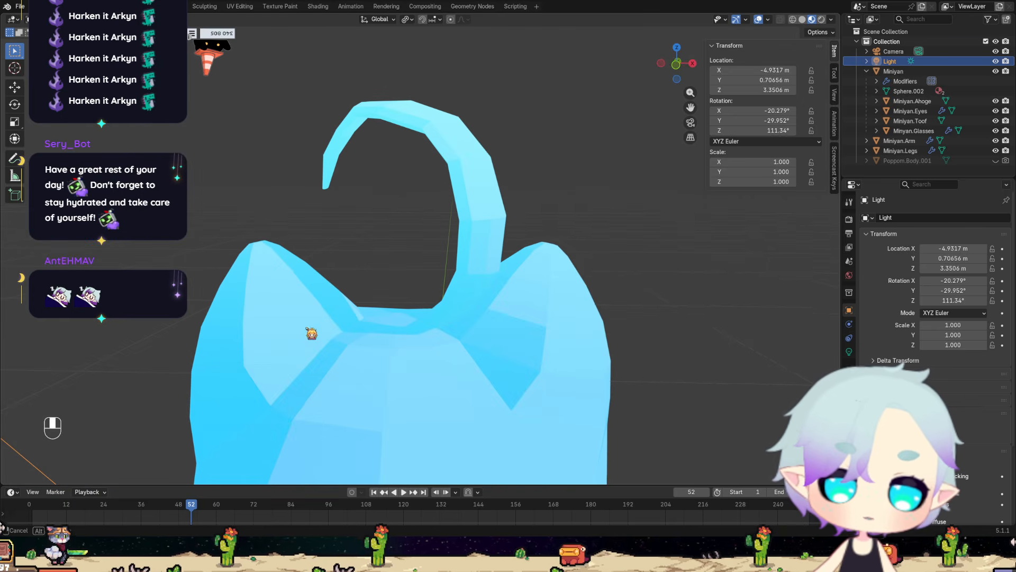
Select Miniyan's body, recalculate the normals of all its faces in Edit Mode once more, and return to Object Mode.
key("Tab")
left_click(402, 381)
key("Tab")
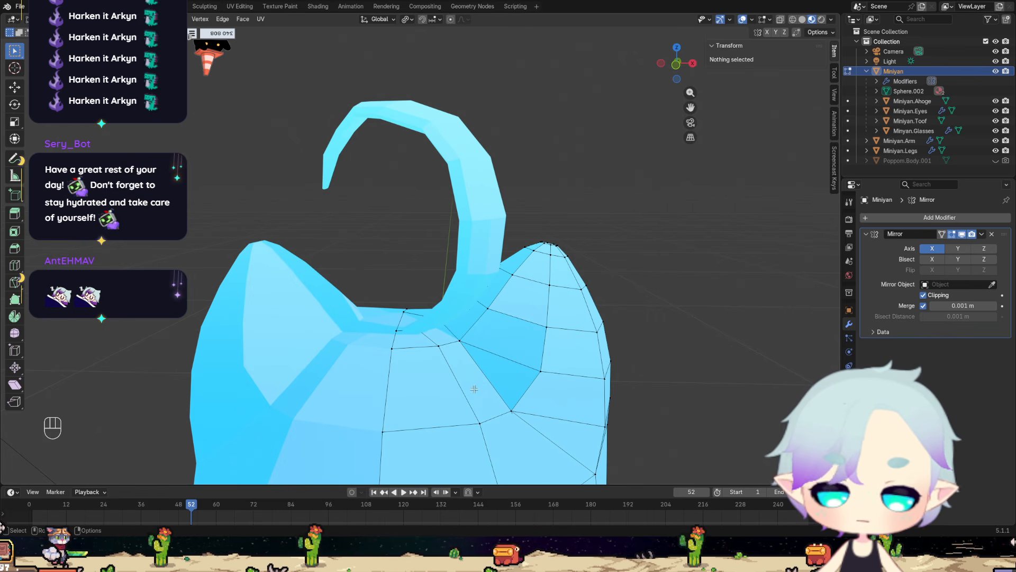
key("a")
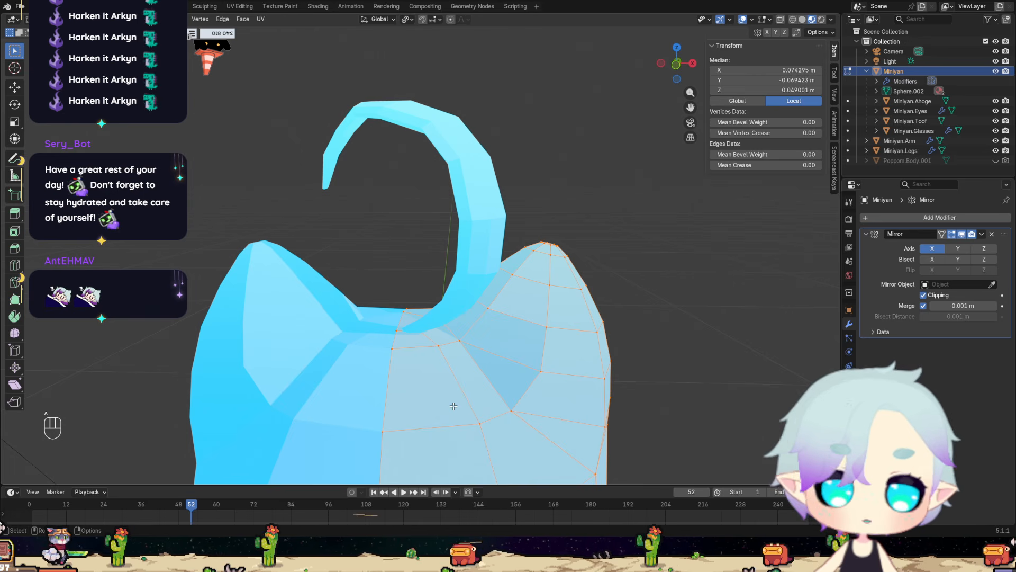
key("shift+n")
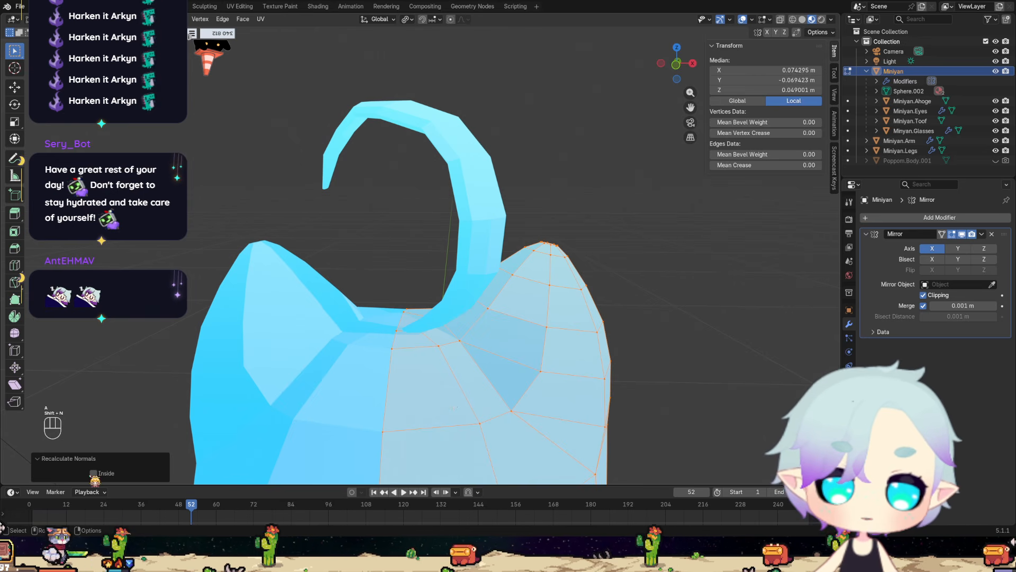
left_click(121, 391)
key("Tab")
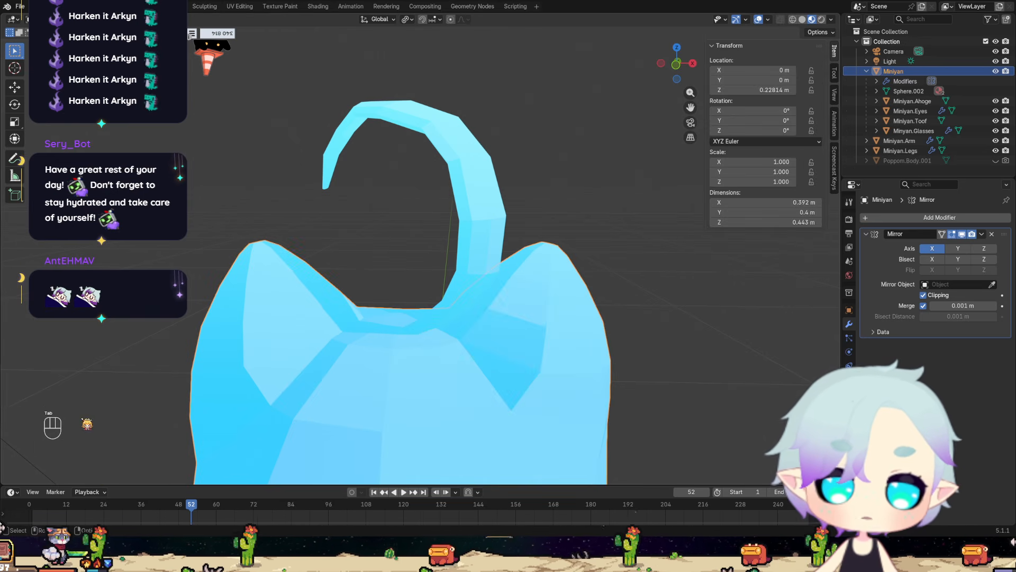